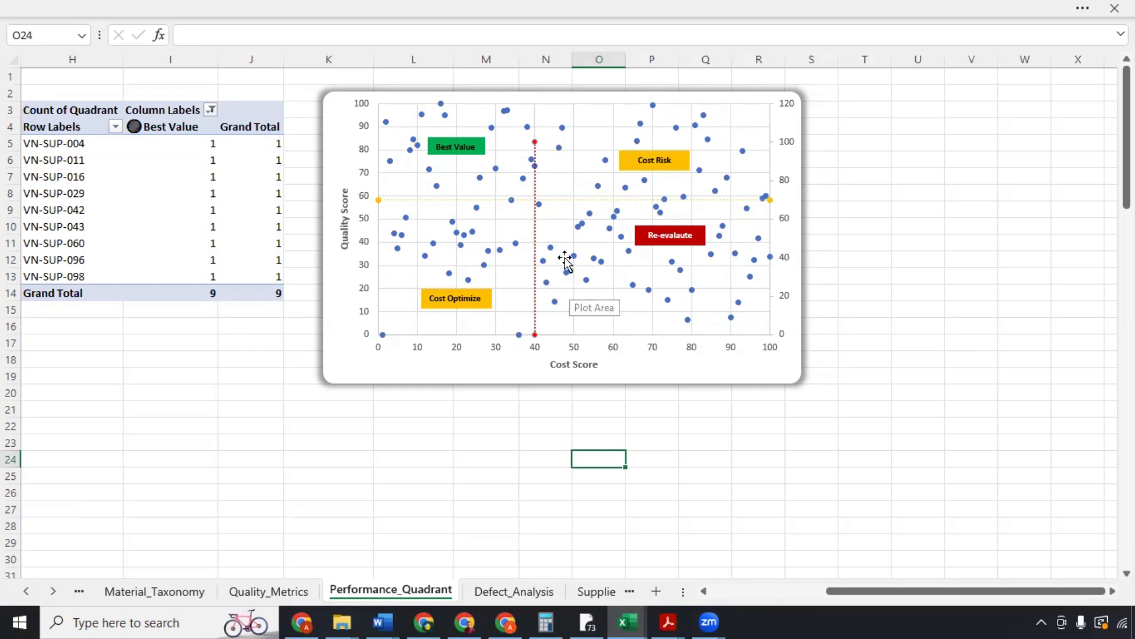
{"action": "mouse_move", "coordinate": [537, 282]}
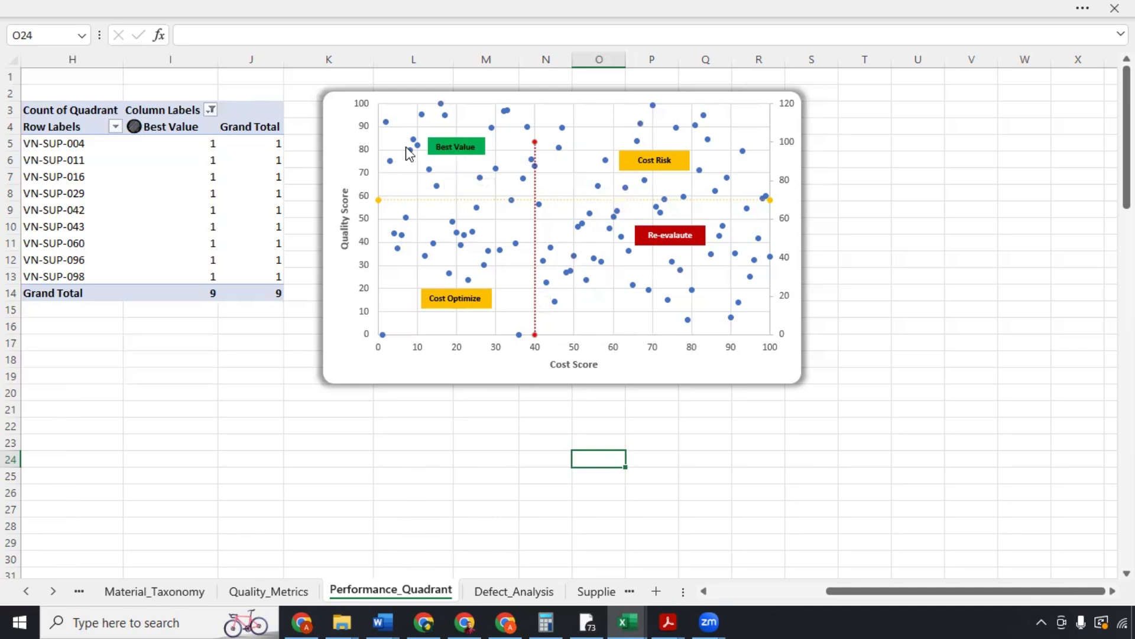
{"action": "mouse_move", "coordinate": [407, 151]}
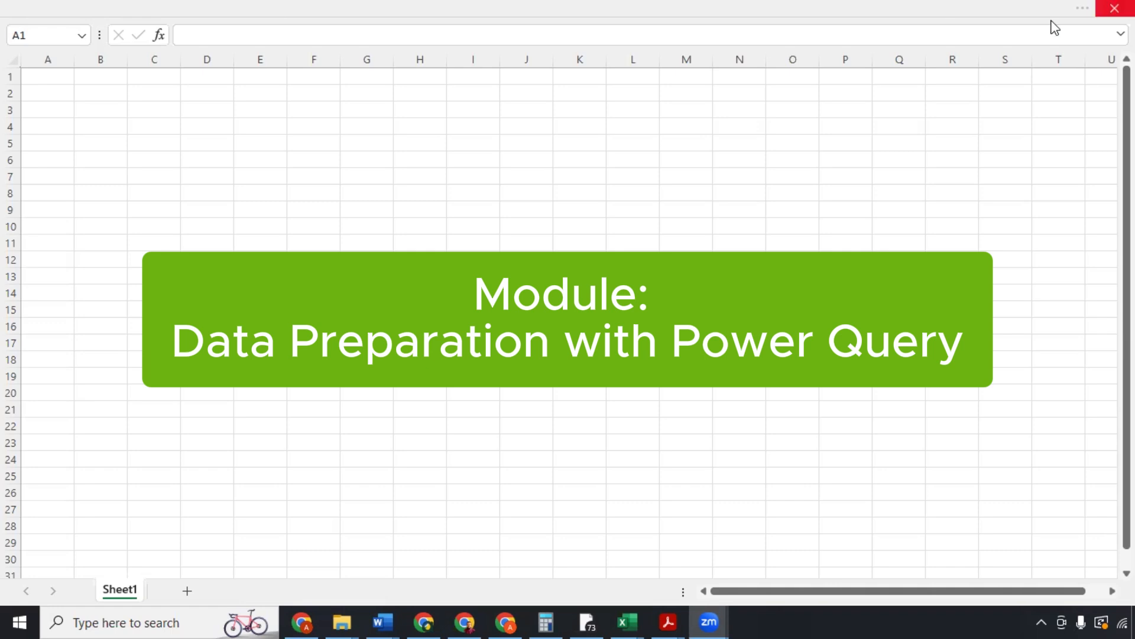
Step: Import the Supplier_Costs CSV file from the Week 3 folder and open it for transformation in the Power Query Editor
{"action": "left_click", "coordinate": [1083, 8]}
{"action": "left_click", "coordinate": [346, 52]}
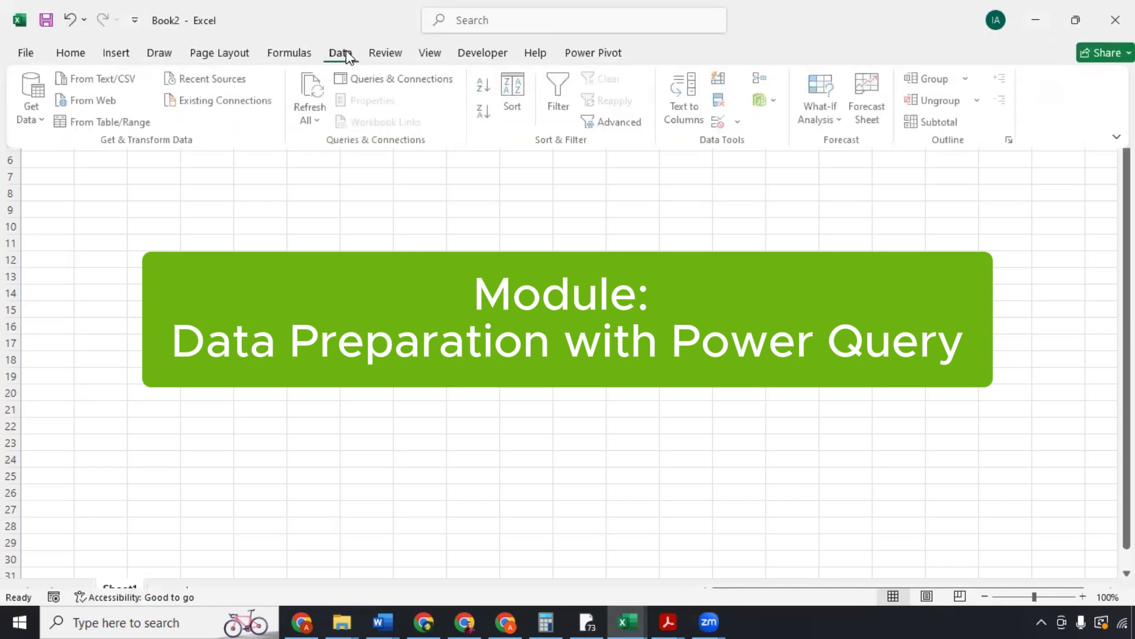
{"action": "left_click", "coordinate": [41, 121]}
{"action": "mouse_move", "coordinate": [157, 157]}
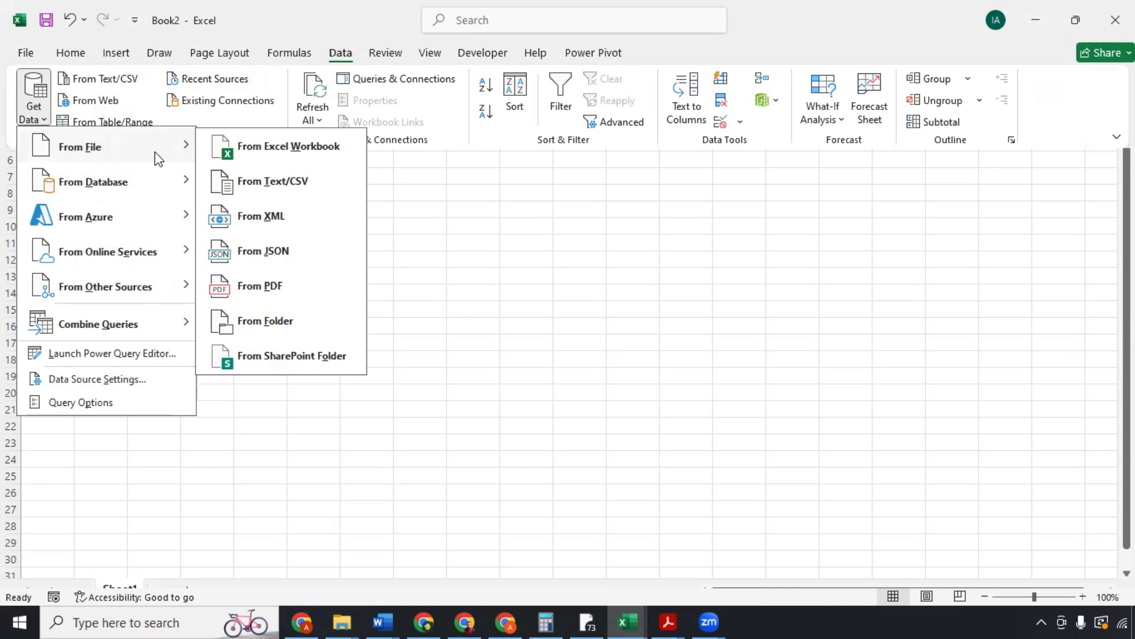
{"action": "left_click", "coordinate": [282, 186]}
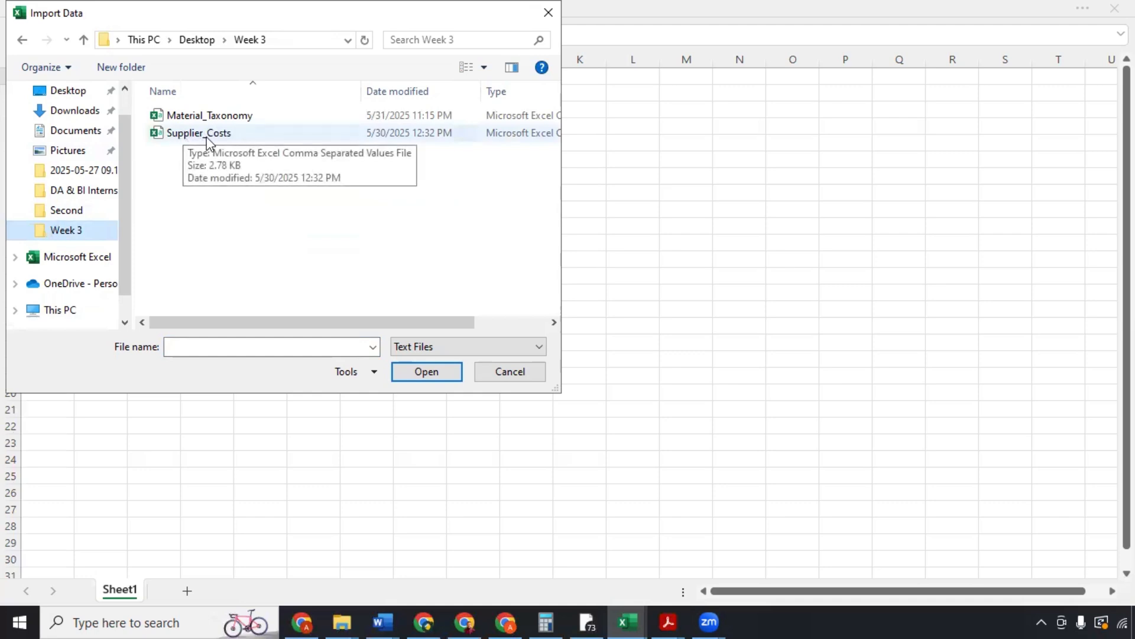
{"action": "left_click", "coordinate": [198, 134]}
{"action": "left_click", "coordinate": [408, 371]}
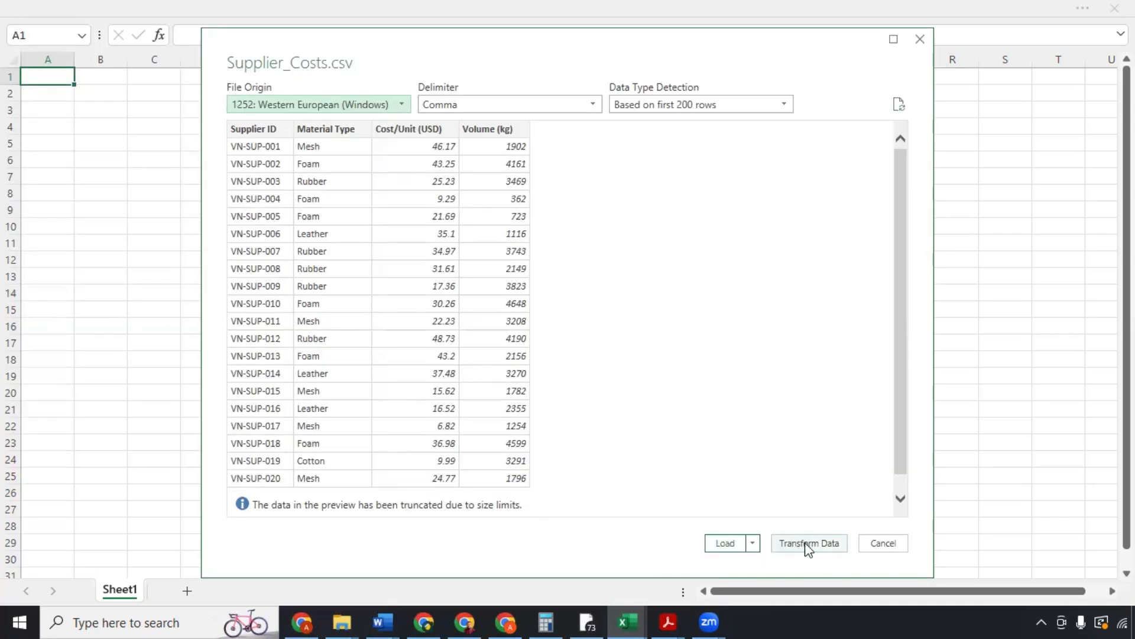
{"action": "left_click", "coordinate": [808, 543]}
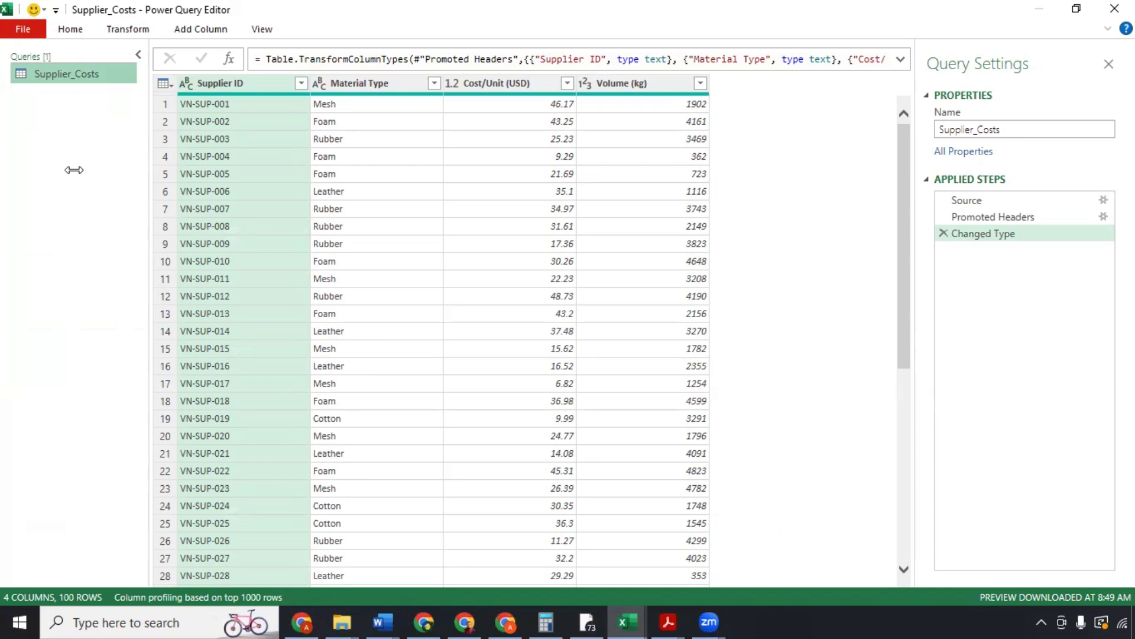
Step: Add the Material_Taxonomy CSV file from the Week 3 folder as a new query source
{"action": "left_click", "coordinate": [70, 29]}
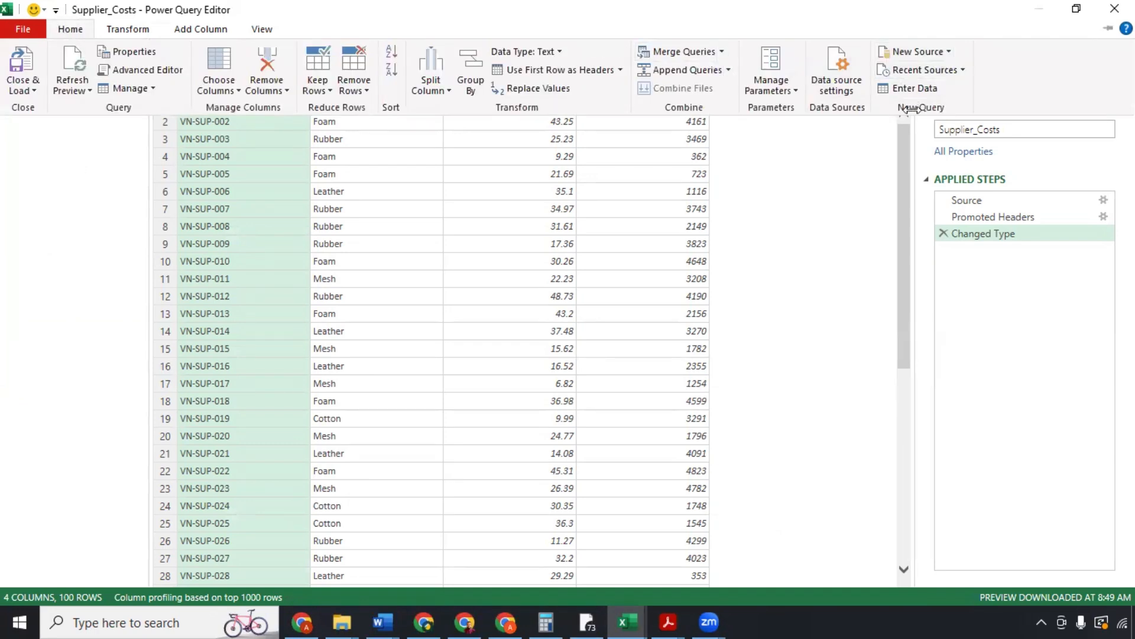
{"action": "left_click", "coordinate": [946, 51]}
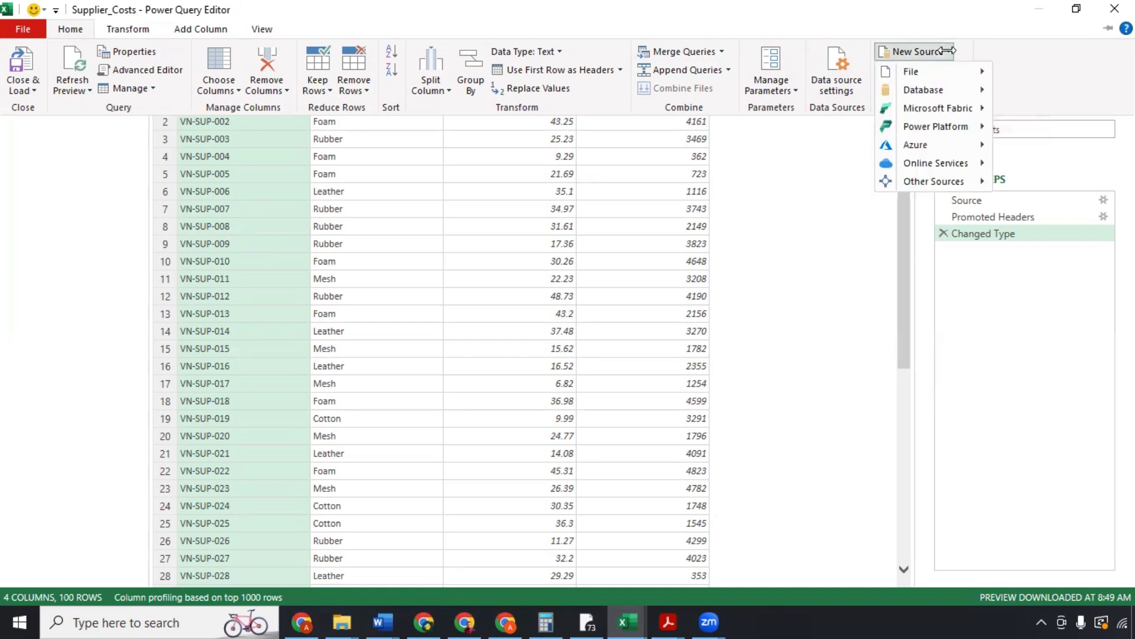
{"action": "mouse_move", "coordinate": [950, 77]}
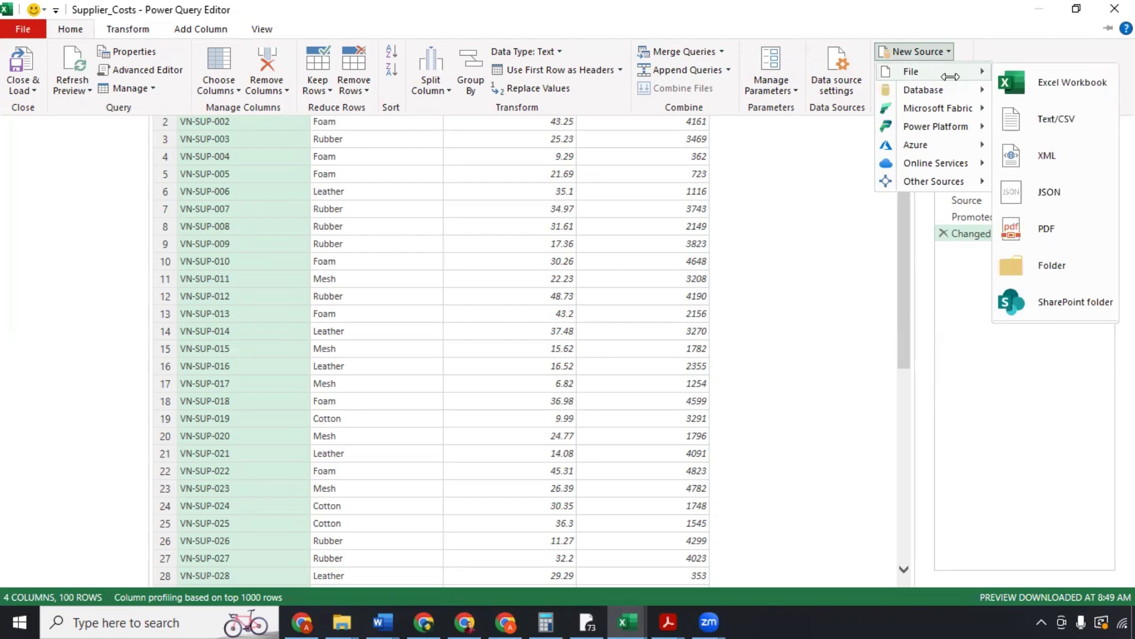
{"action": "left_click", "coordinate": [1045, 126]}
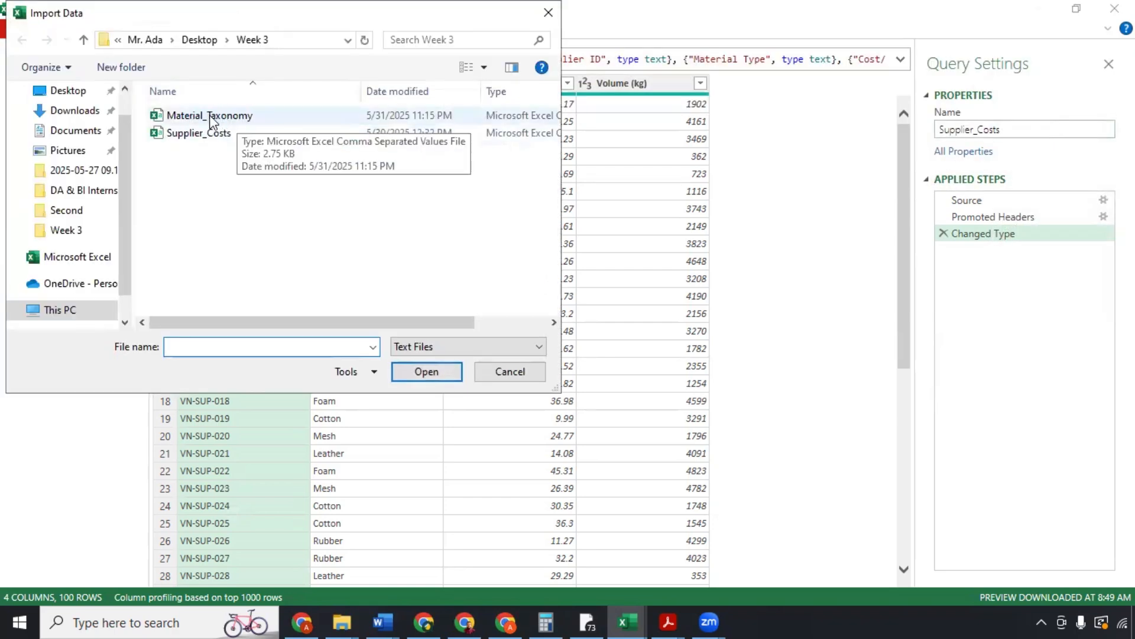
{"action": "left_click", "coordinate": [209, 114]}
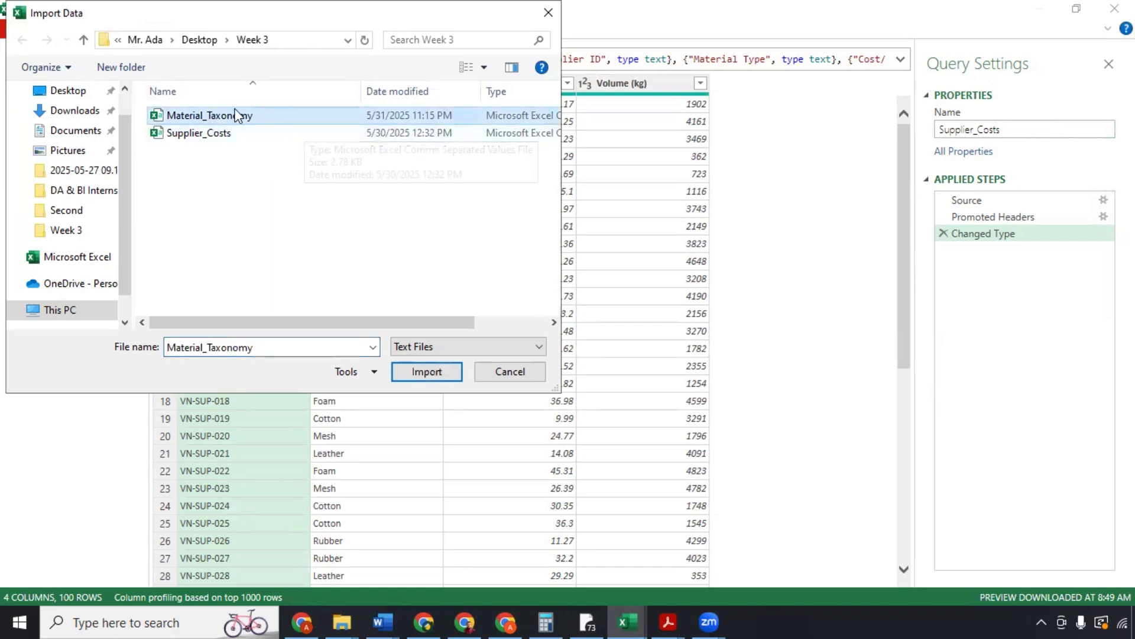
{"action": "left_click", "coordinate": [433, 374]}
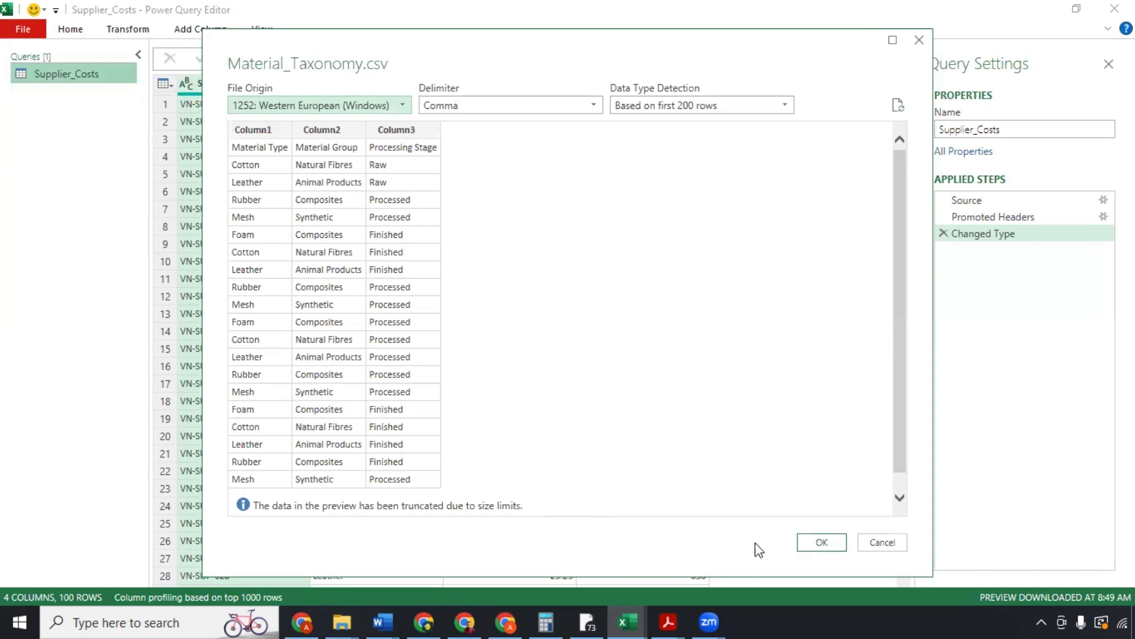
{"action": "left_click", "coordinate": [822, 543]}
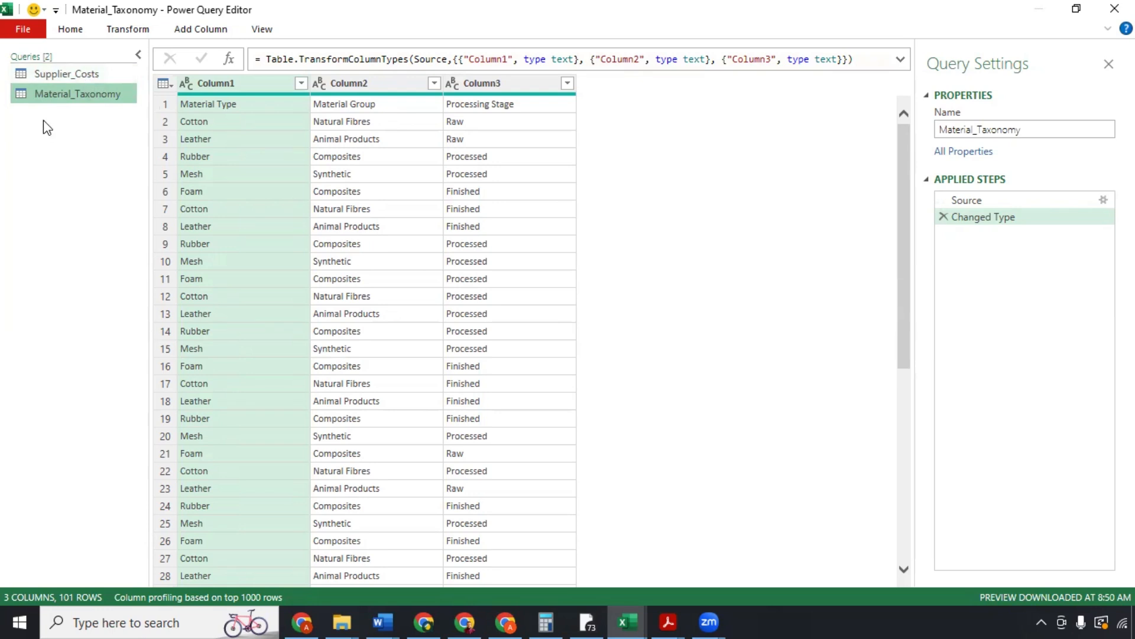
Step: Add Sheet1 of the Quality_Metrics Excel workbook as a new query source
{"action": "left_click", "coordinate": [70, 30]}
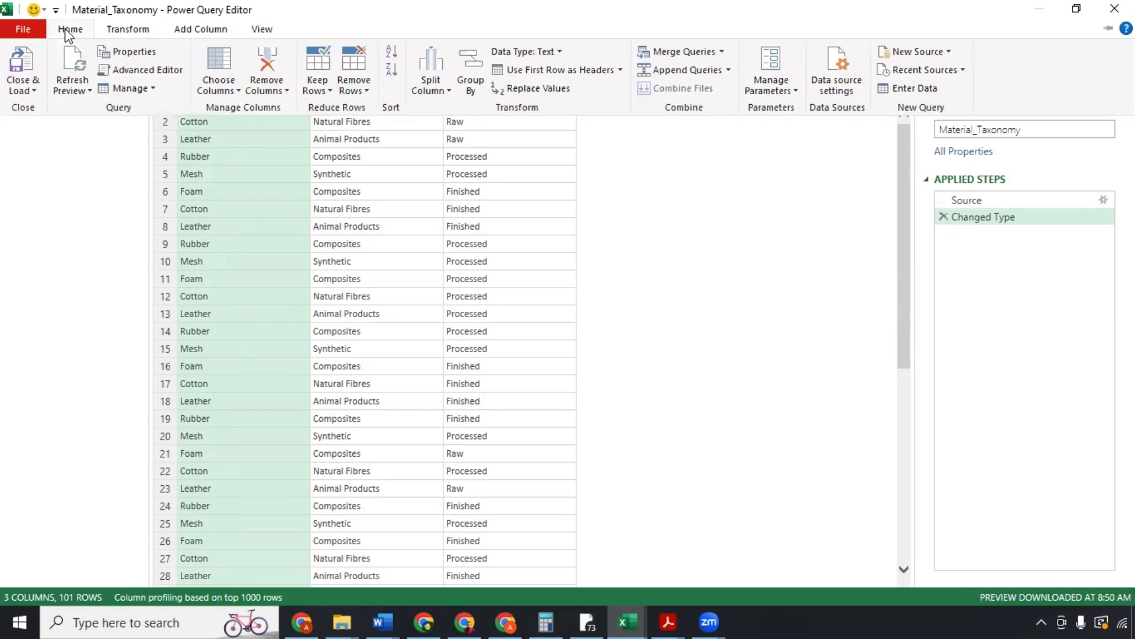
{"action": "left_click", "coordinate": [947, 54]}
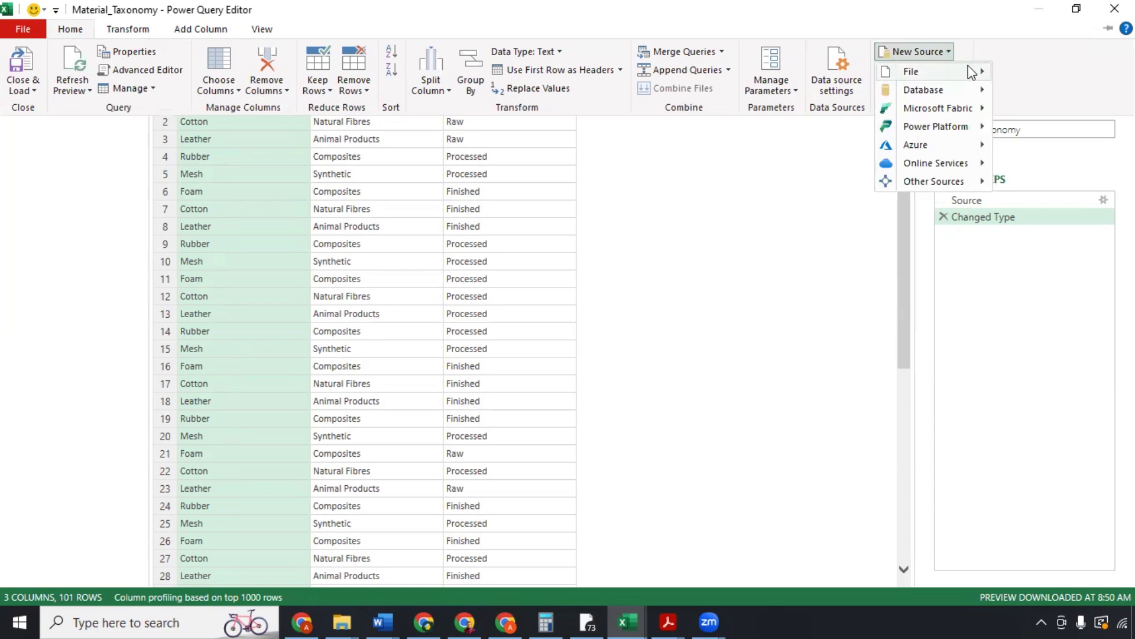
{"action": "mouse_move", "coordinate": [969, 70]}
{"action": "left_click", "coordinate": [1045, 84]}
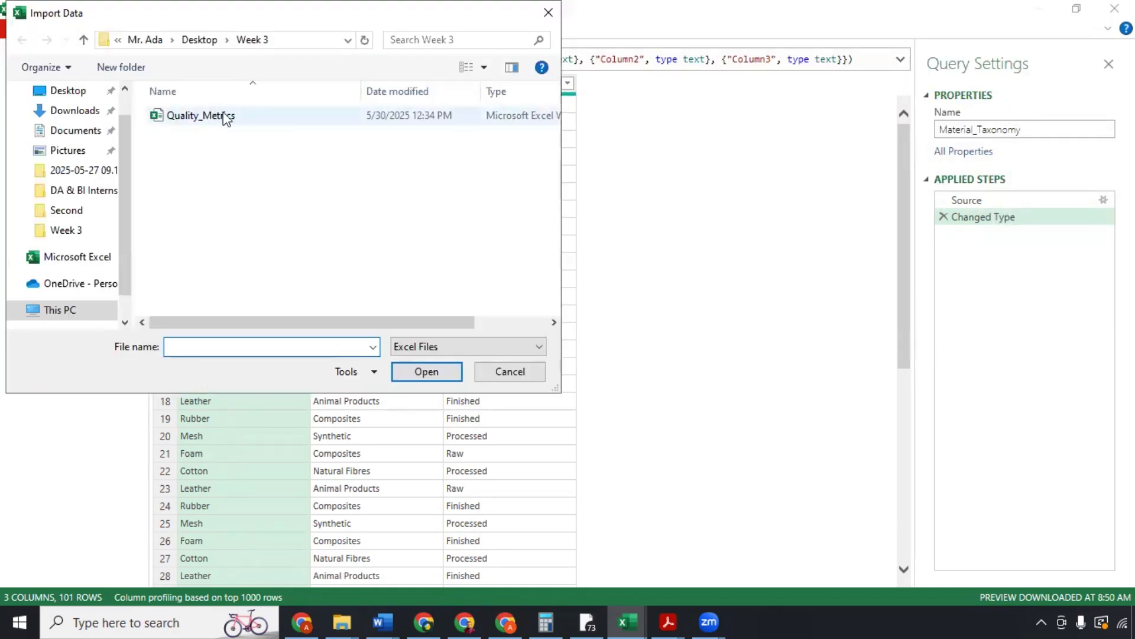
{"action": "left_click", "coordinate": [228, 116]}
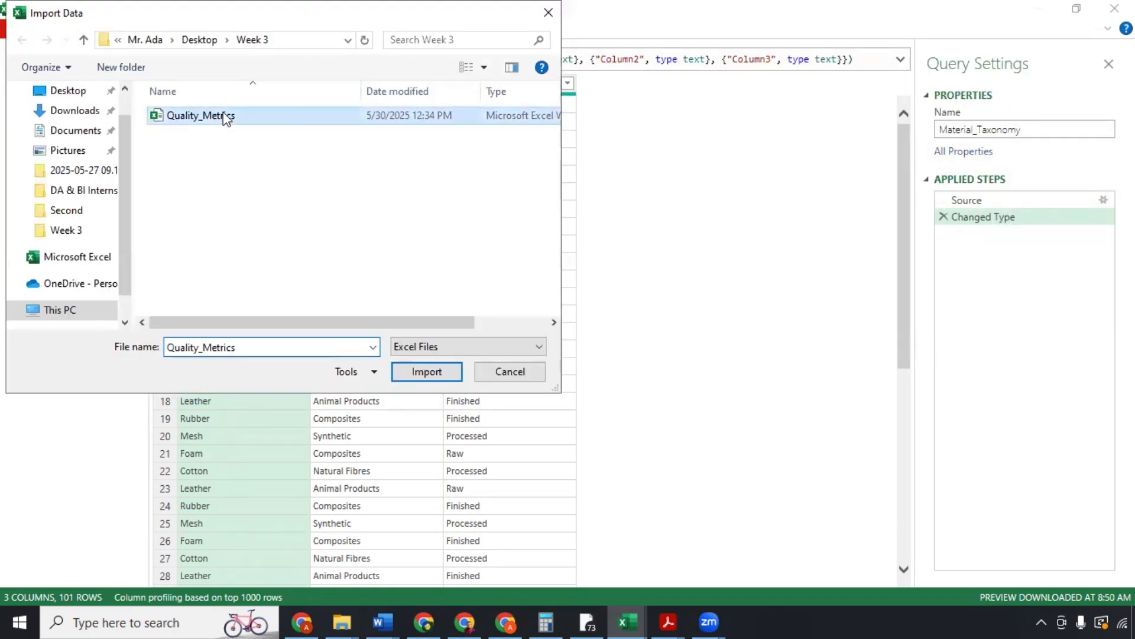
{"action": "left_click", "coordinate": [435, 372]}
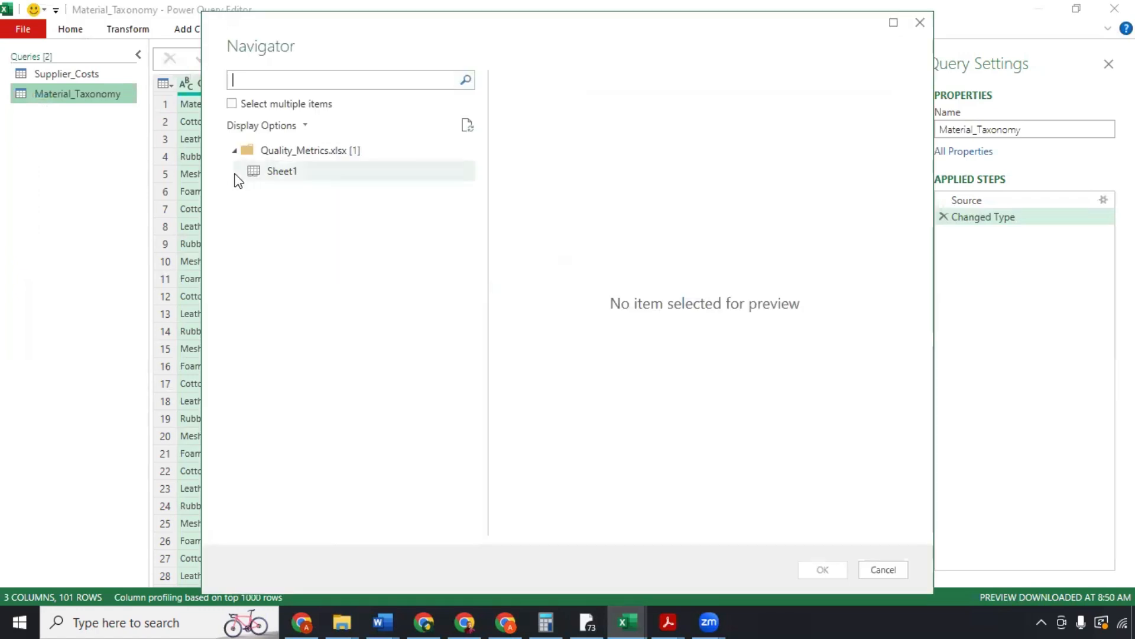
{"action": "left_click", "coordinate": [242, 173]}
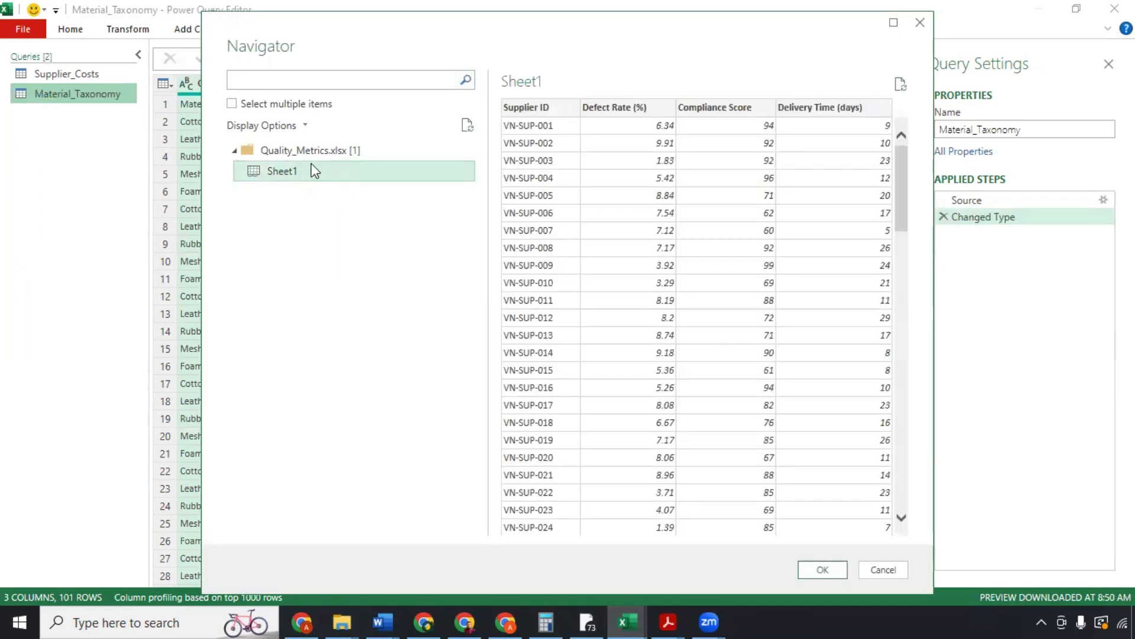
{"action": "left_click", "coordinate": [823, 570]}
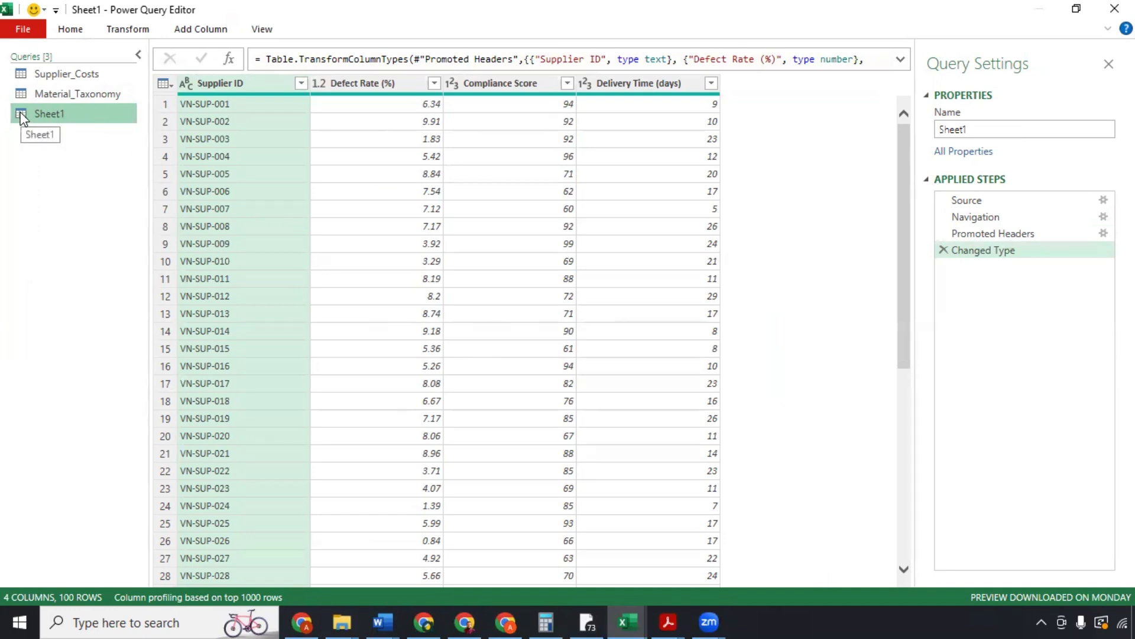
Step: Rename the Sheet1 query as Quality_Matrics
{"action": "triple_click", "coordinate": [1009, 128]}
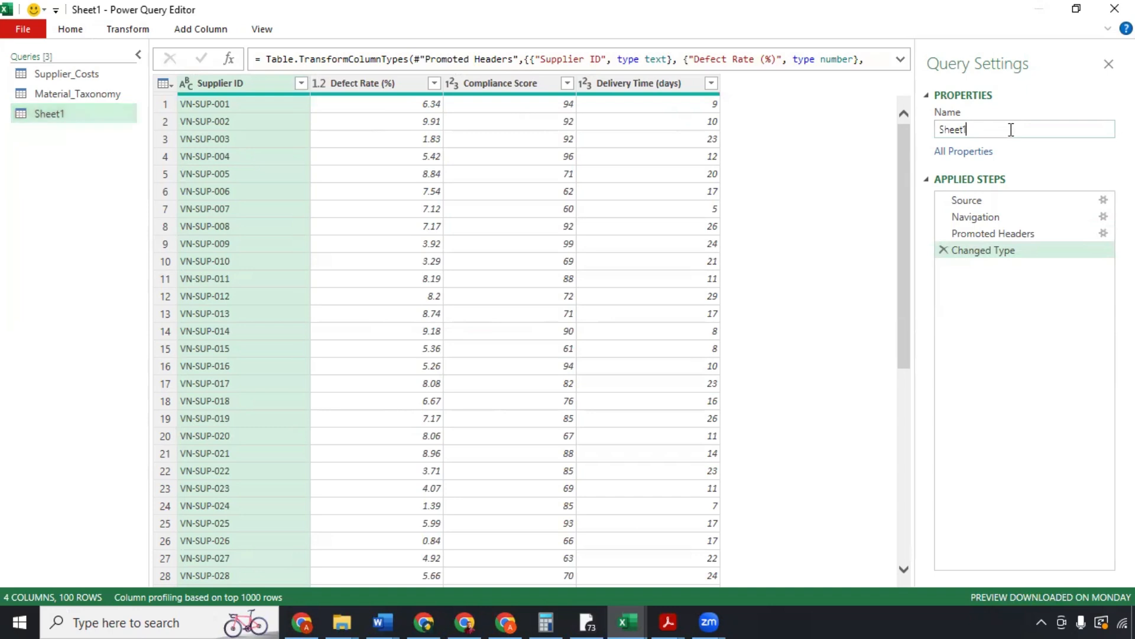
{"action": "type", "text": "Quality_Matrics"}
{"action": "key", "text": "Return"}
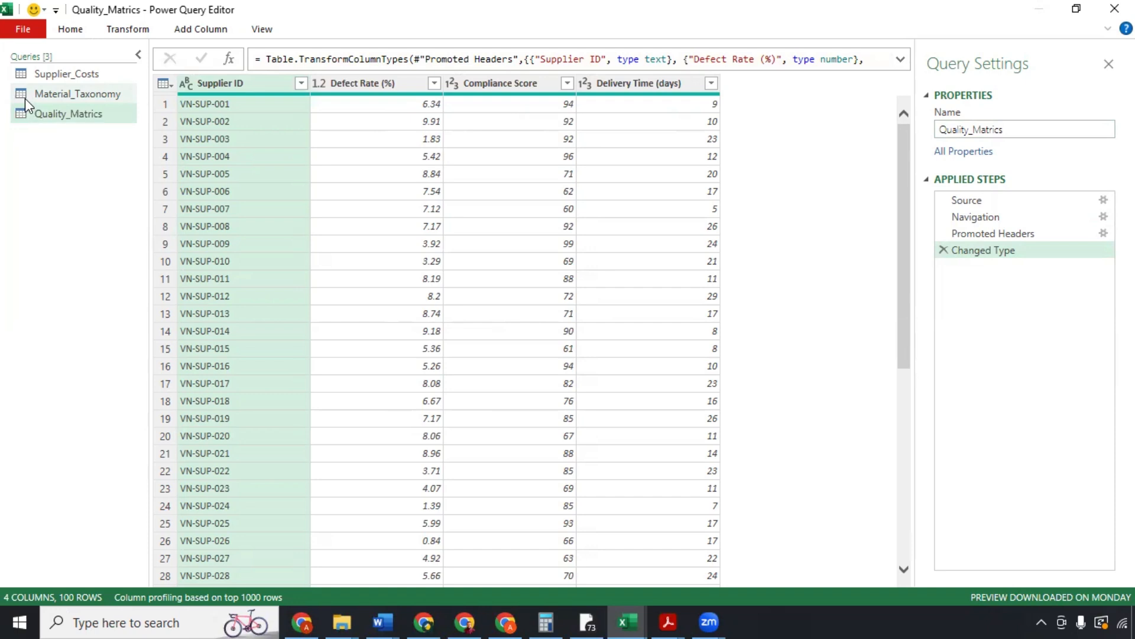
Step: Add the Supplier_Locations JSON file from the Week 3 folder as a new query source
{"action": "left_click", "coordinate": [71, 29]}
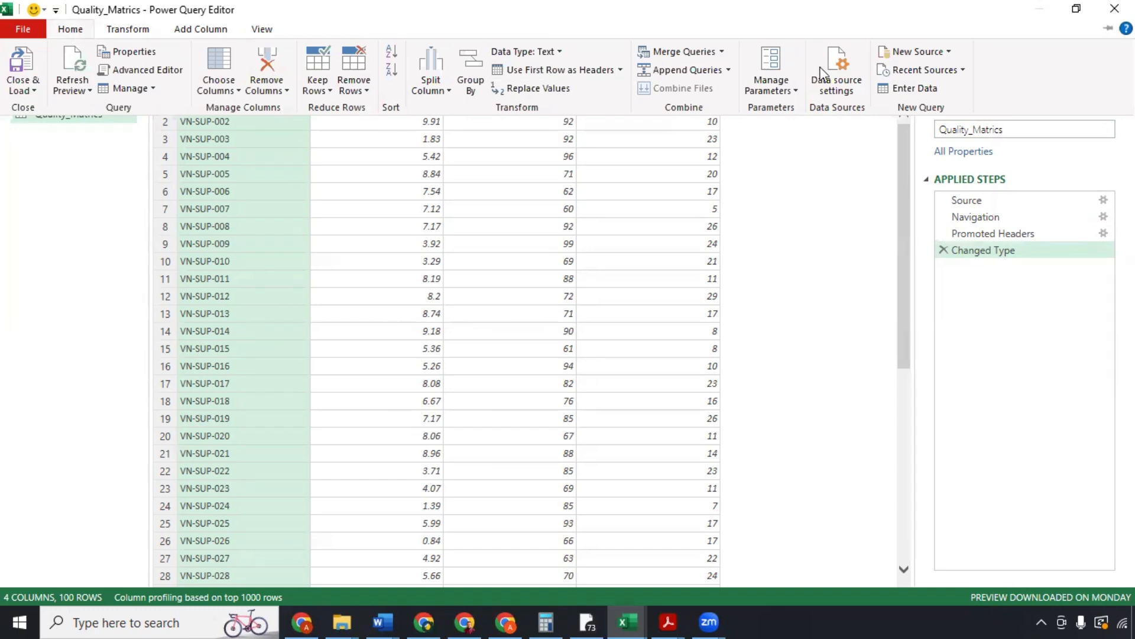
{"action": "left_click", "coordinate": [949, 52]}
{"action": "mouse_move", "coordinate": [957, 75]}
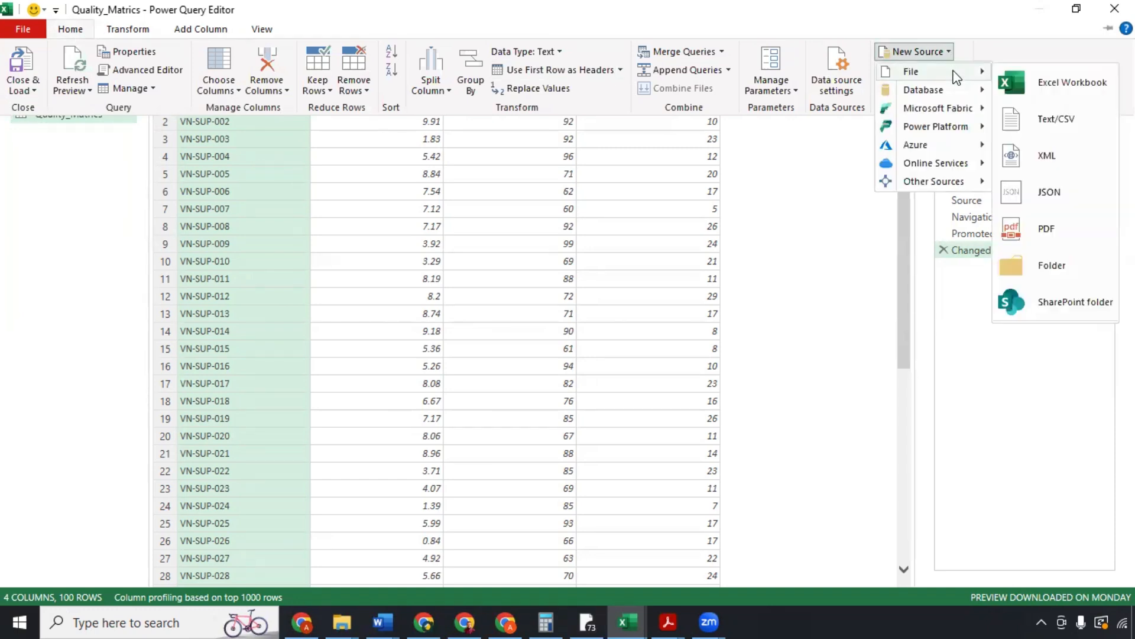
{"action": "left_click", "coordinate": [1049, 193]}
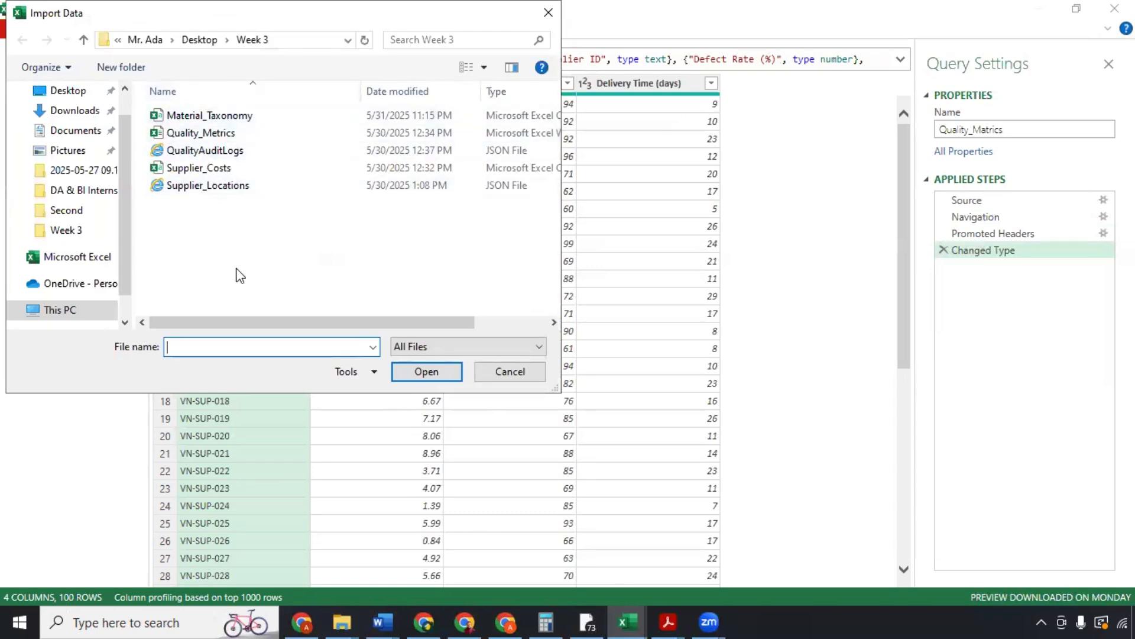
{"action": "left_click", "coordinate": [208, 187]}
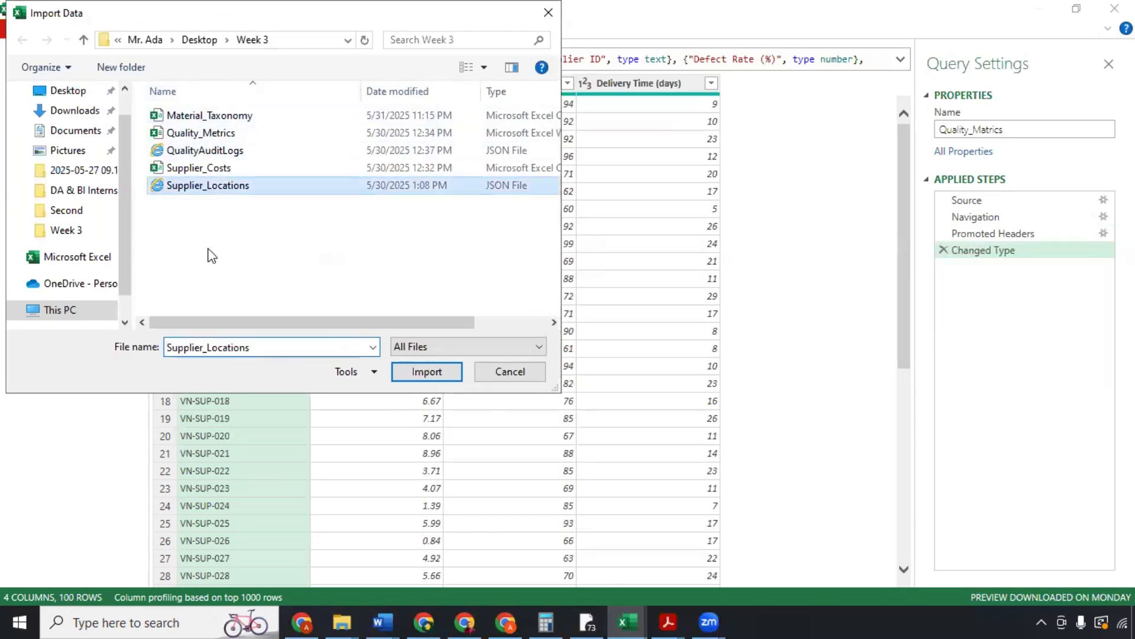
{"action": "left_click", "coordinate": [404, 370]}
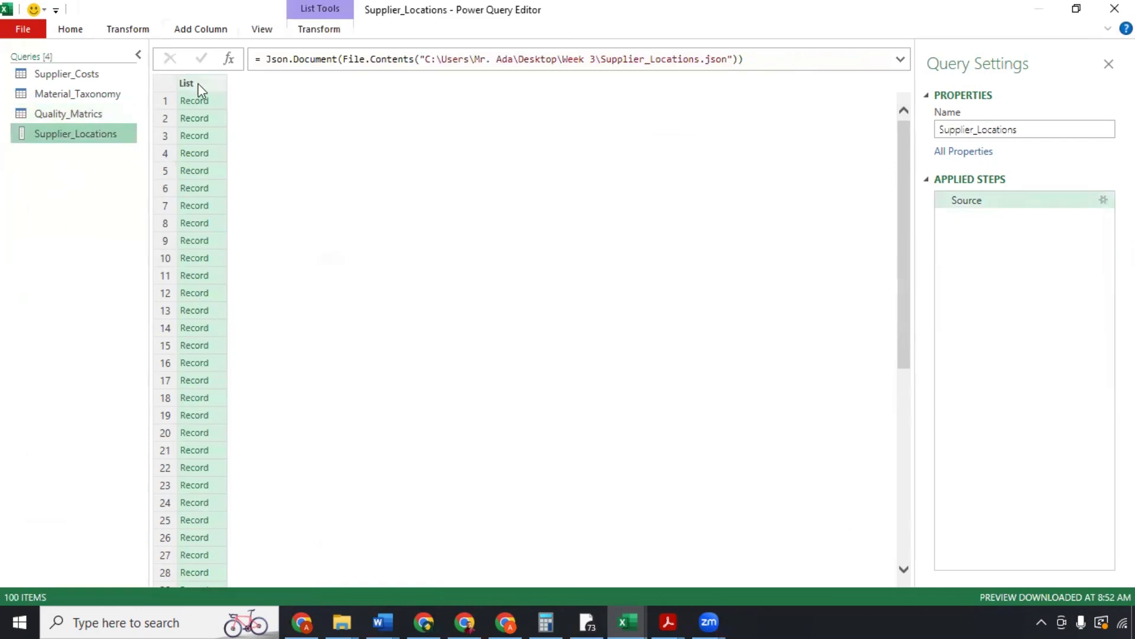
Step: Convert the Supplier_Locations record list to a table with no delimiter and extra columns shown as errors
{"action": "left_click", "coordinate": [324, 33]}
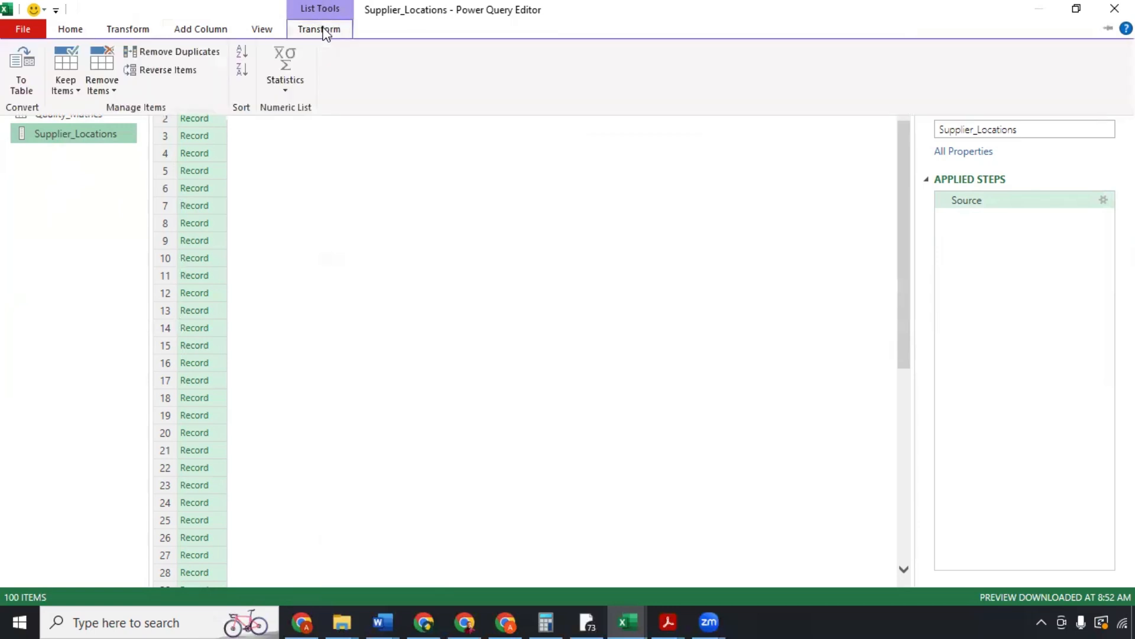
{"action": "left_click", "coordinate": [21, 74]}
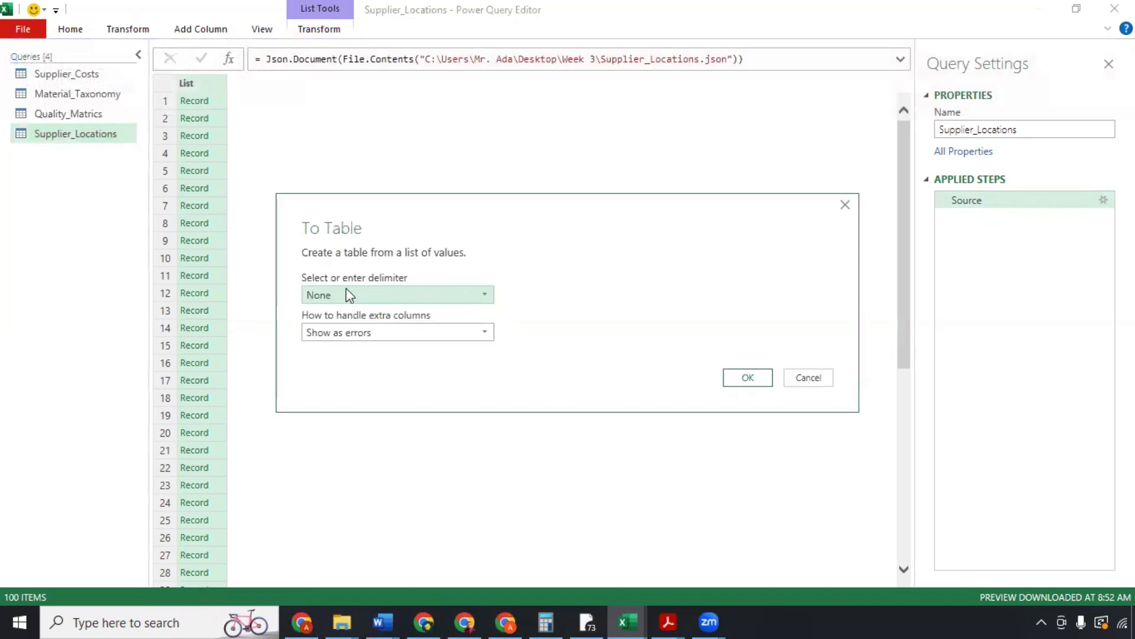
{"action": "left_click", "coordinate": [747, 377]}
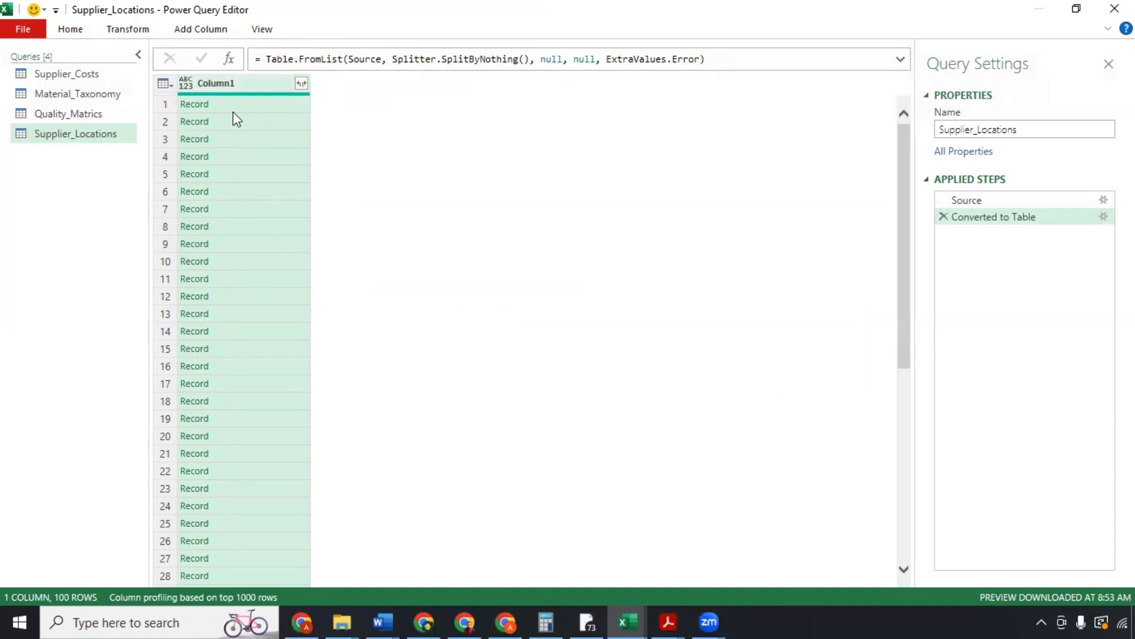
Step: Expand Column1 of Supplier_Locations into all its fields, loading the complete field list and leaving off the original column name prefix
{"action": "left_click", "coordinate": [300, 83]}
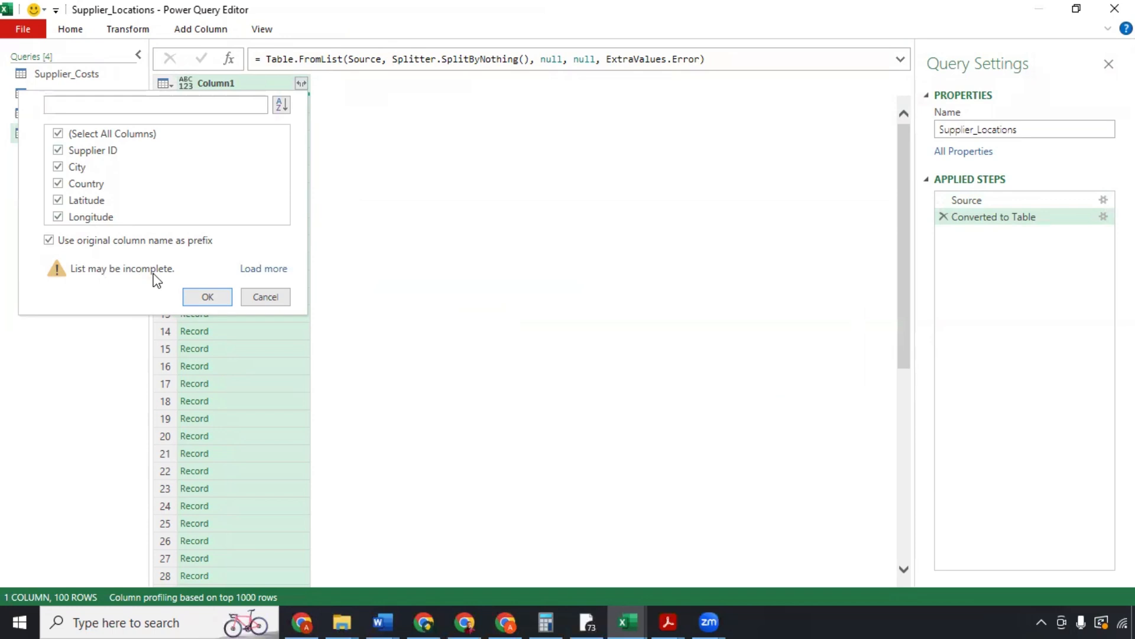
{"action": "left_click", "coordinate": [258, 269]}
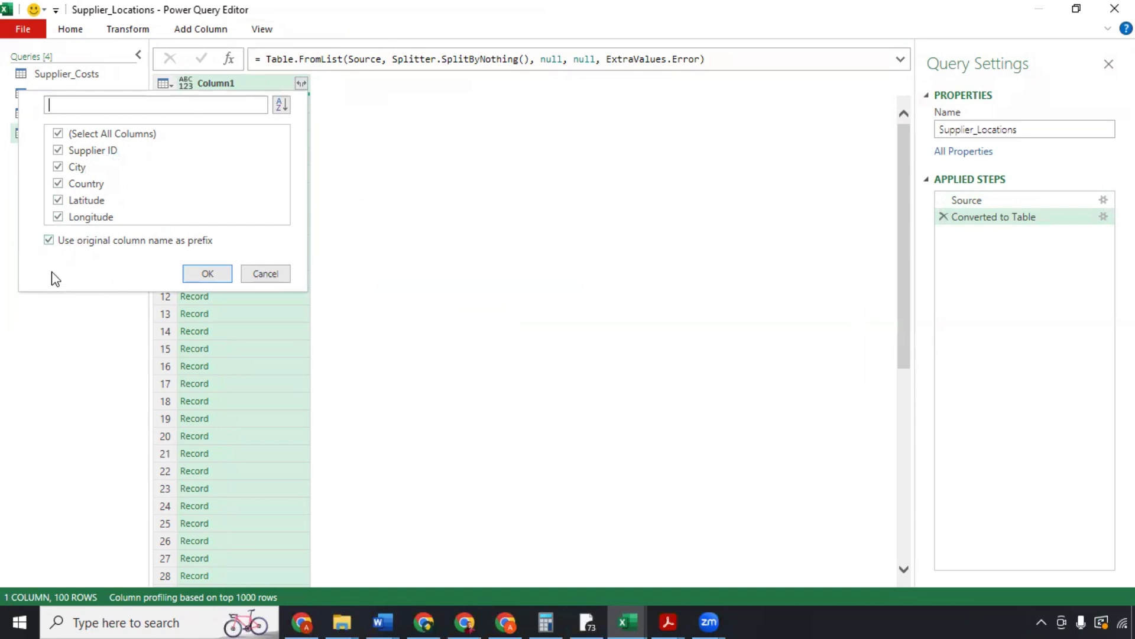
{"action": "left_click", "coordinate": [49, 241]}
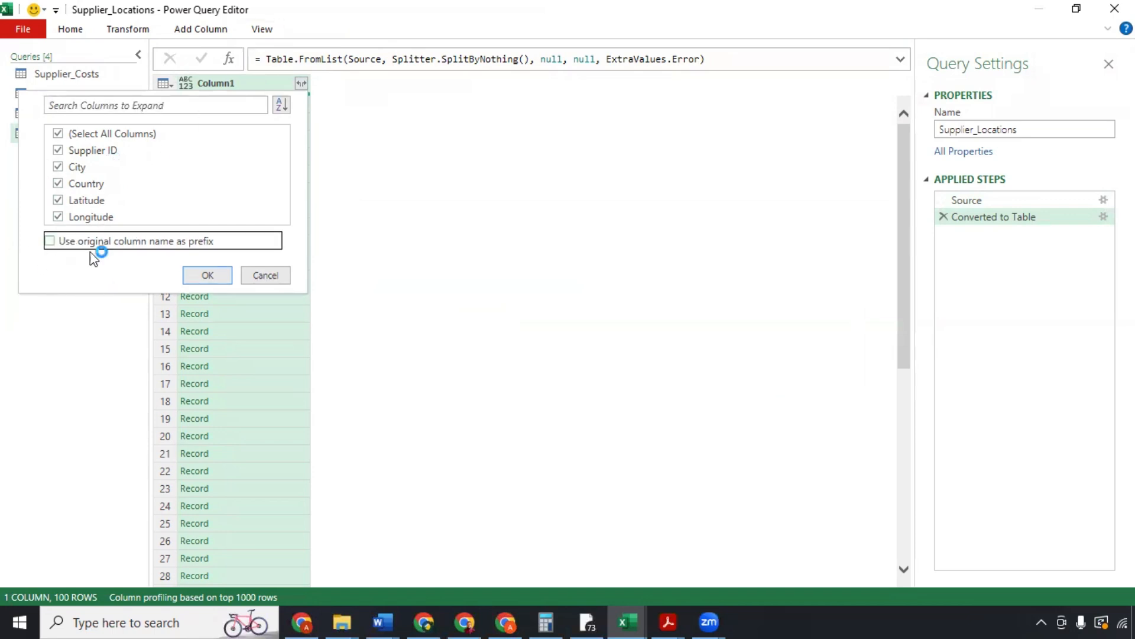
{"action": "left_click", "coordinate": [227, 279]}
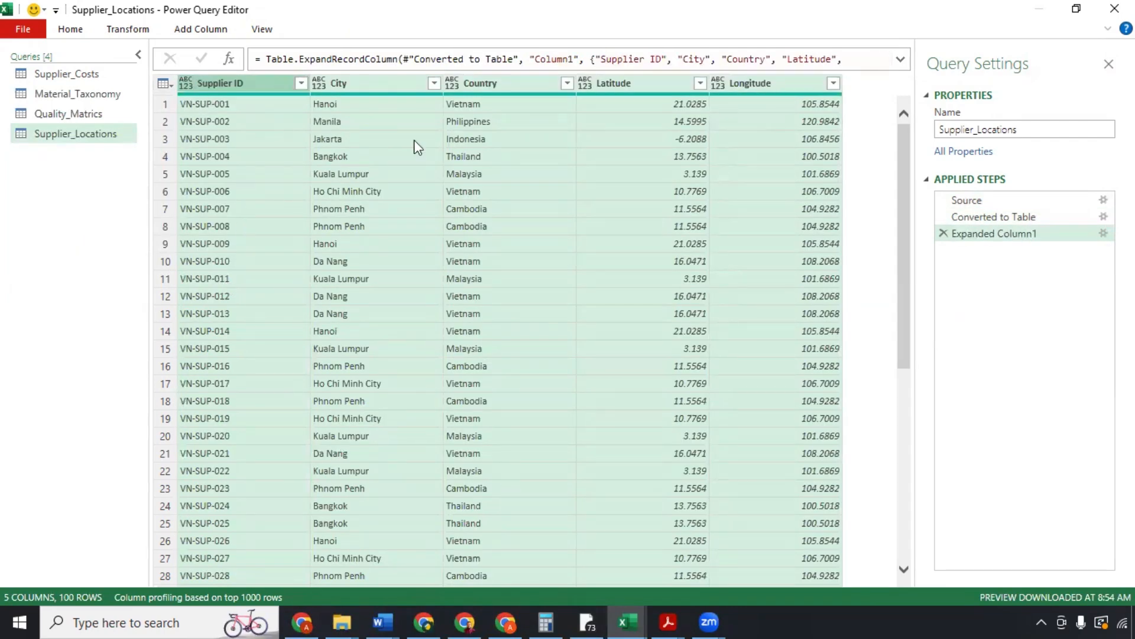
Step: Look through the expanded Supplier_Locations rows and review the Supplier_Costs, Material_Taxonomy and Quality_Matrics query previews
{"action": "scroll", "coordinate": [357, 251], "scroll_direction": "down", "scroll_amount": 15}
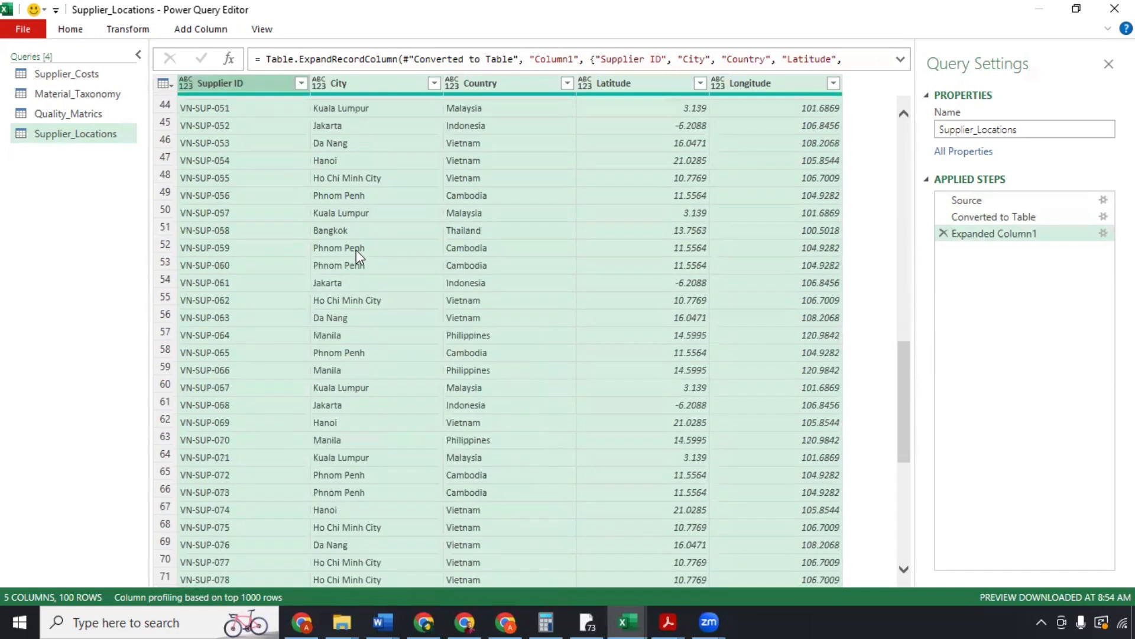
{"action": "scroll", "coordinate": [356, 251], "scroll_direction": "up", "scroll_amount": 14}
{"action": "scroll", "coordinate": [357, 250], "scroll_direction": "up", "scroll_amount": 2}
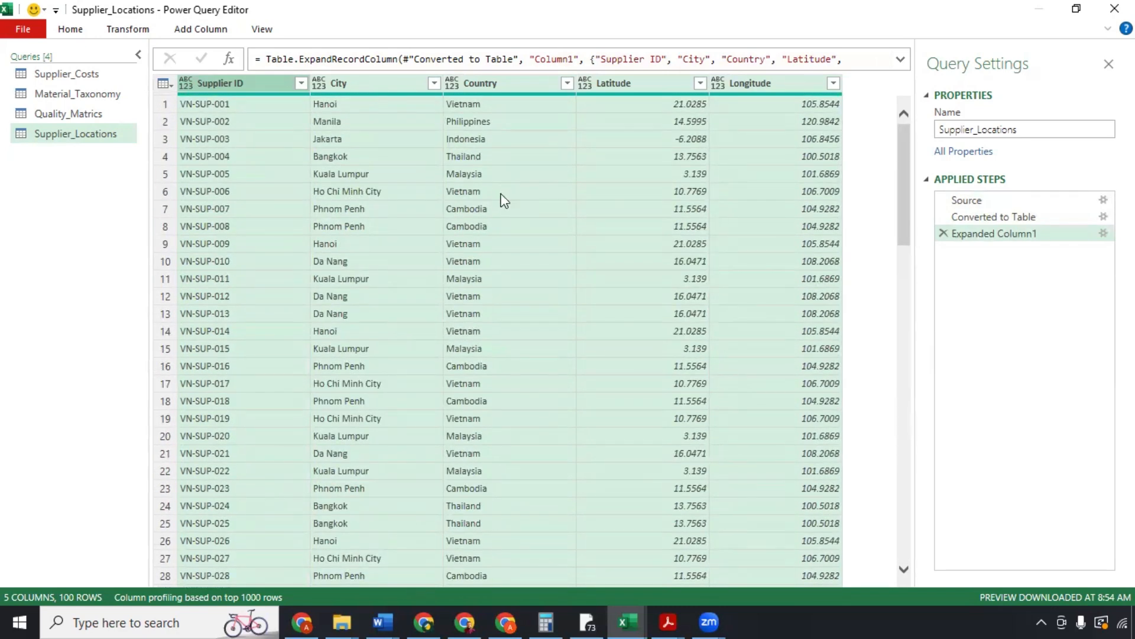
{"action": "left_click", "coordinate": [60, 76]}
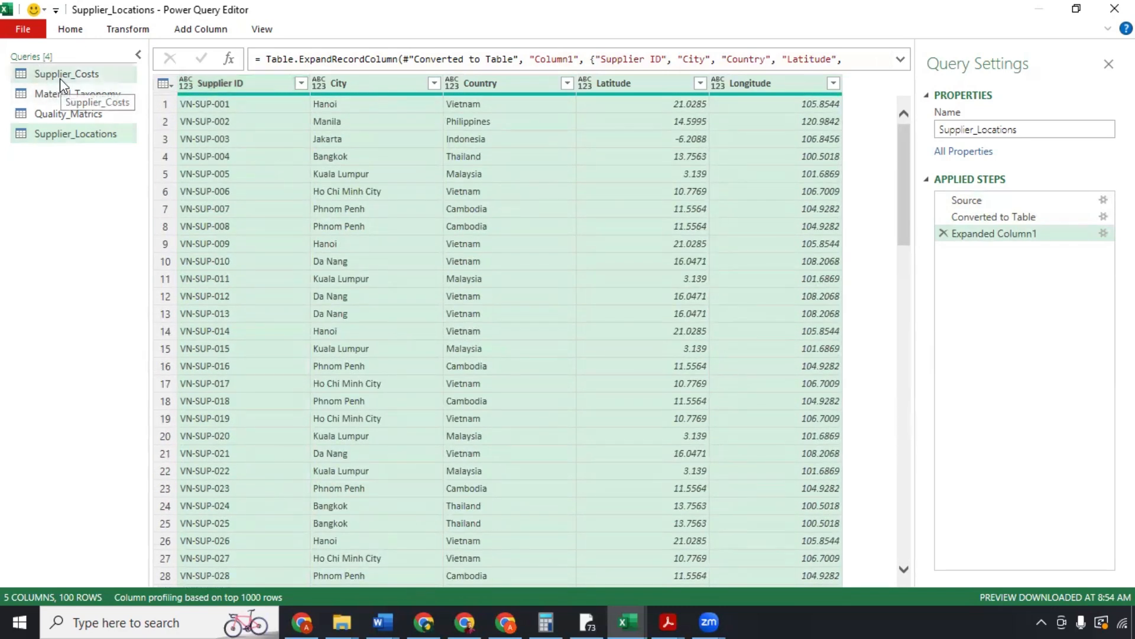
{"action": "left_click", "coordinate": [61, 94]}
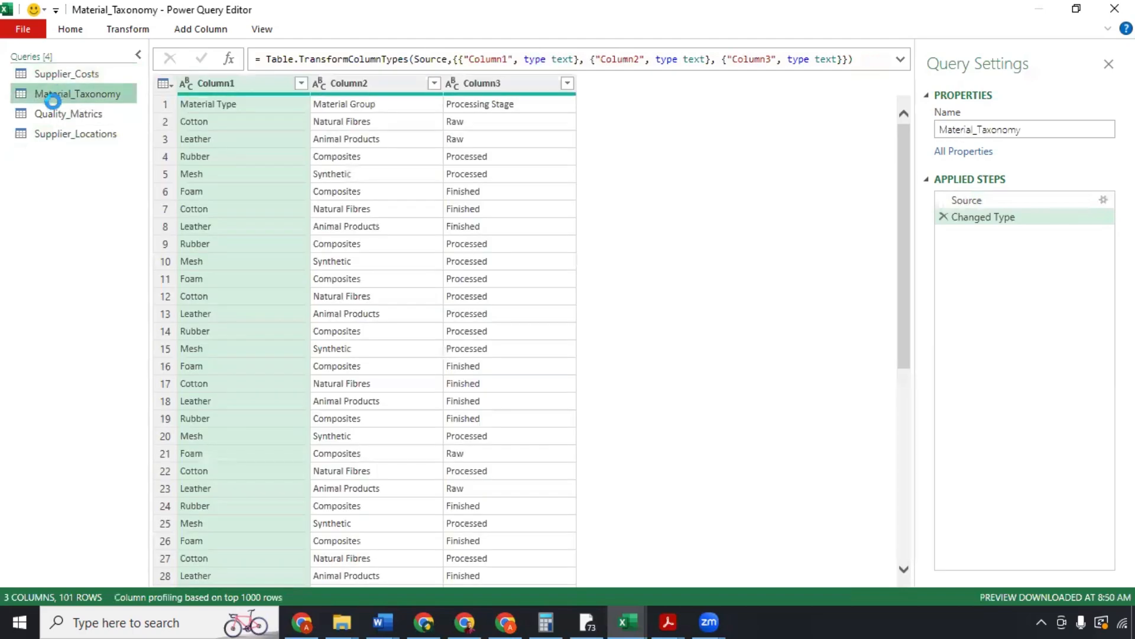
{"action": "left_click", "coordinate": [49, 115]}
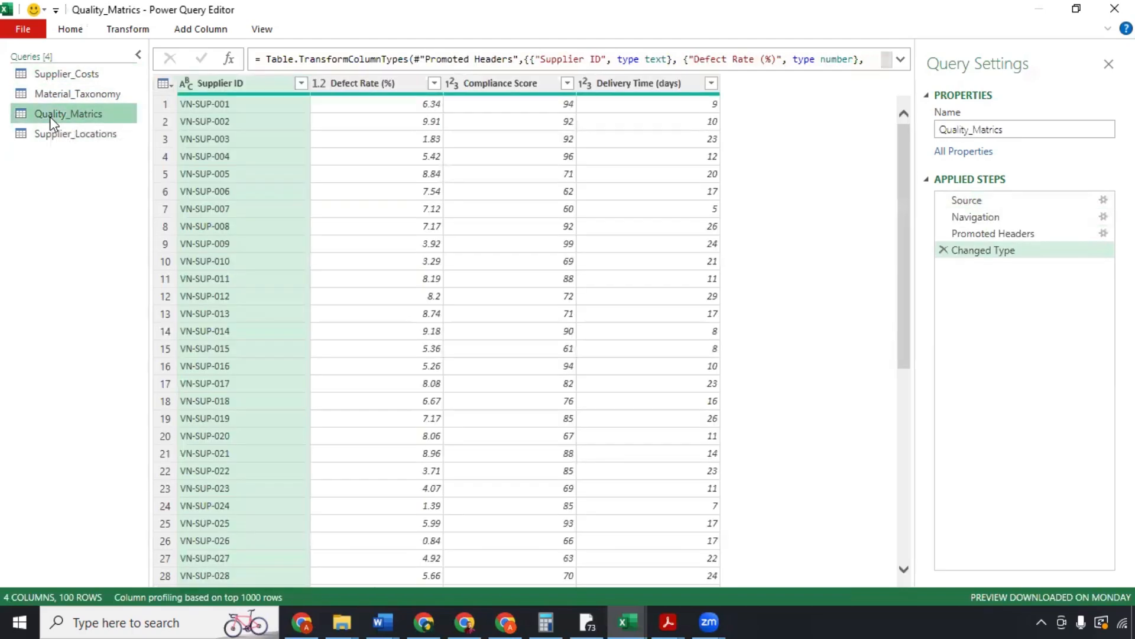
{"action": "left_click", "coordinate": [36, 139]}
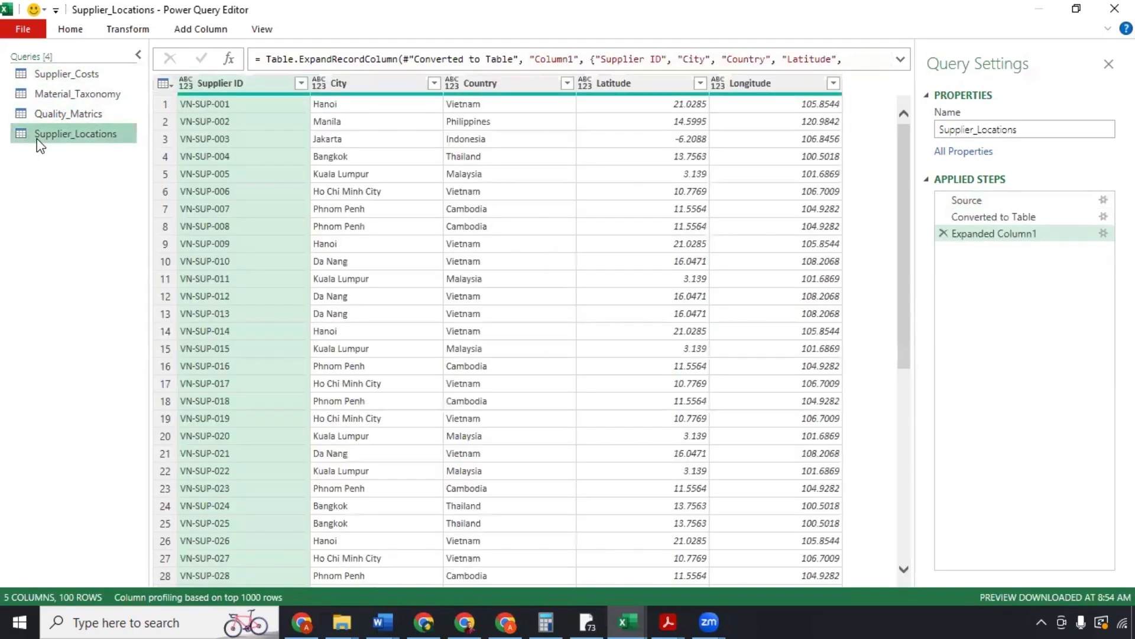
Step: Promote the first row of the Material_Taxonomy query to column headers
{"action": "left_click", "coordinate": [61, 94]}
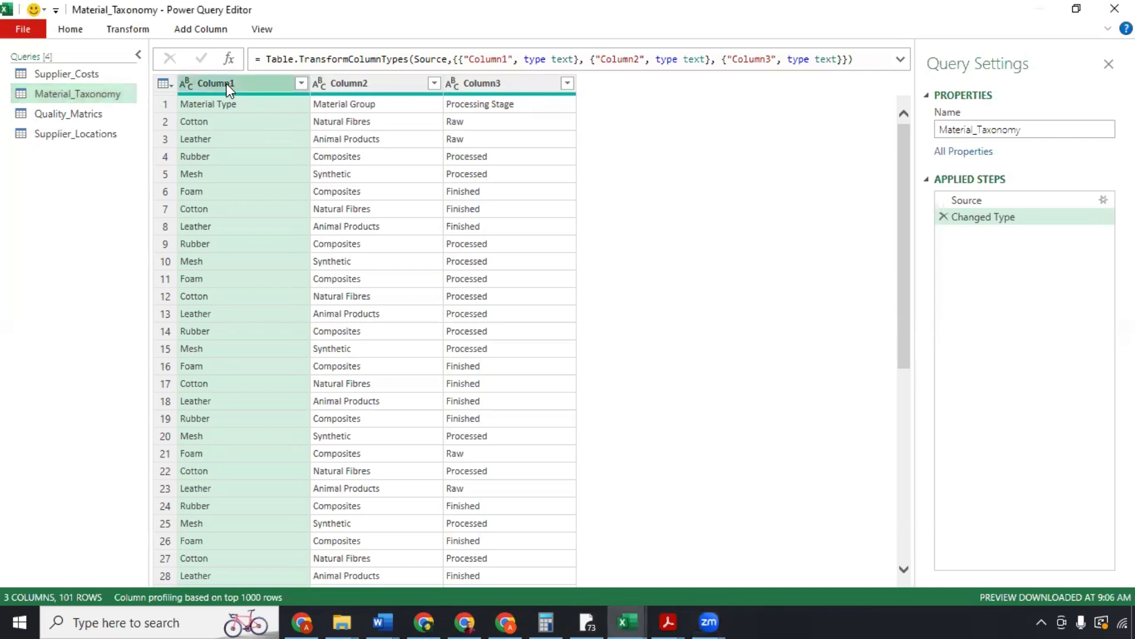
{"action": "left_click", "coordinate": [367, 83]}
{"action": "left_click", "coordinate": [470, 83]}
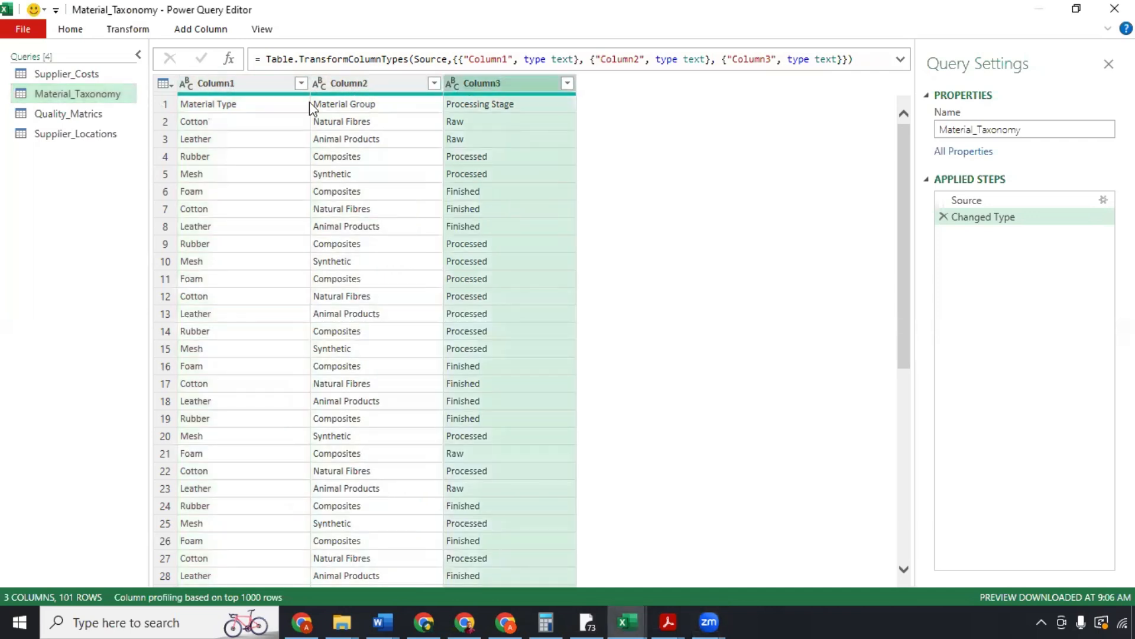
{"action": "left_click", "coordinate": [165, 103]}
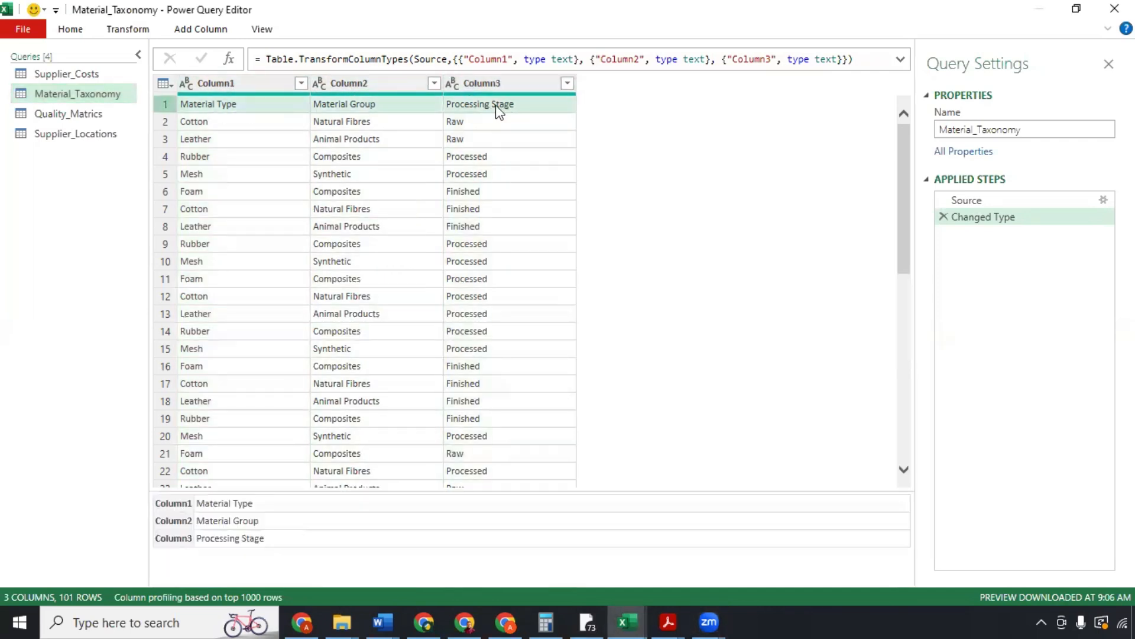
{"action": "left_click", "coordinate": [213, 83]}
{"action": "left_click", "coordinate": [353, 86]}
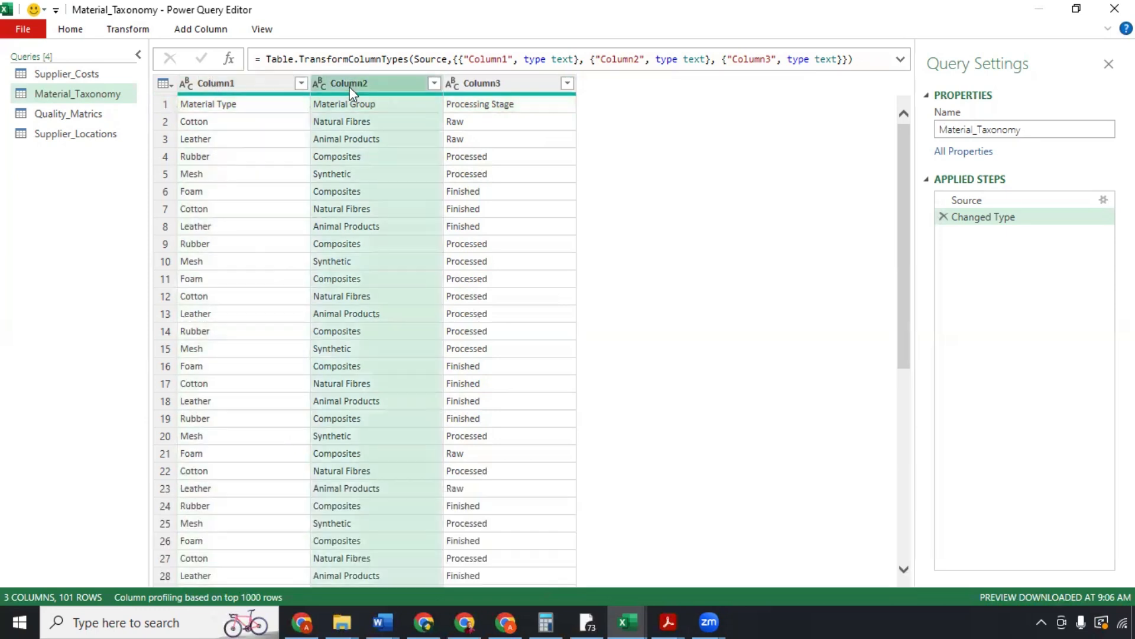
{"action": "left_click", "coordinate": [239, 177]}
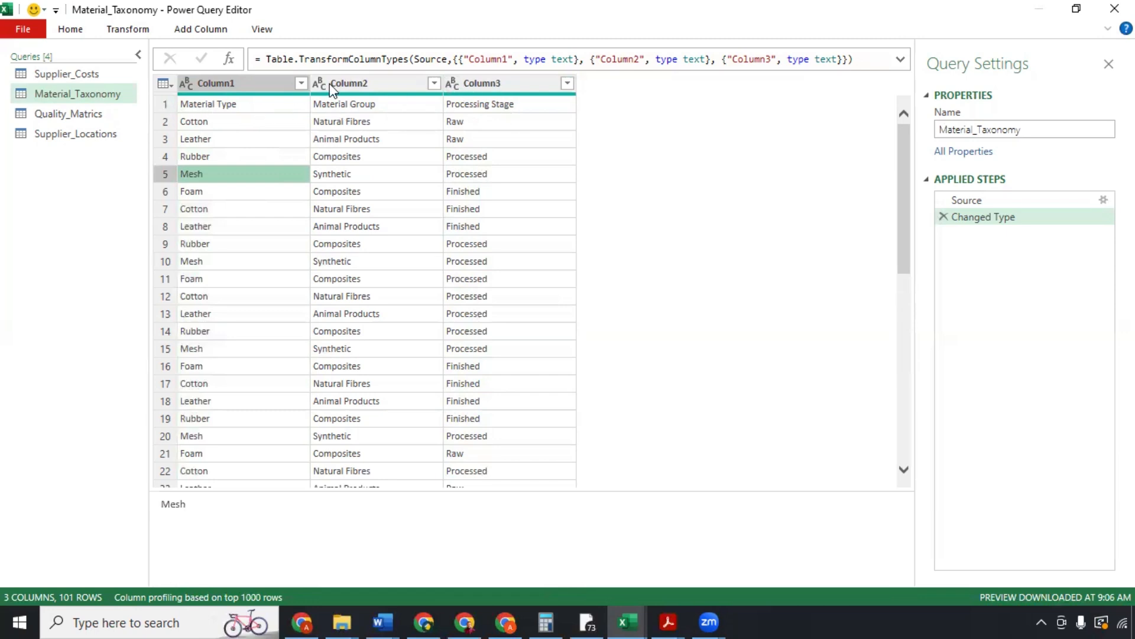
{"action": "left_click", "coordinate": [81, 34]}
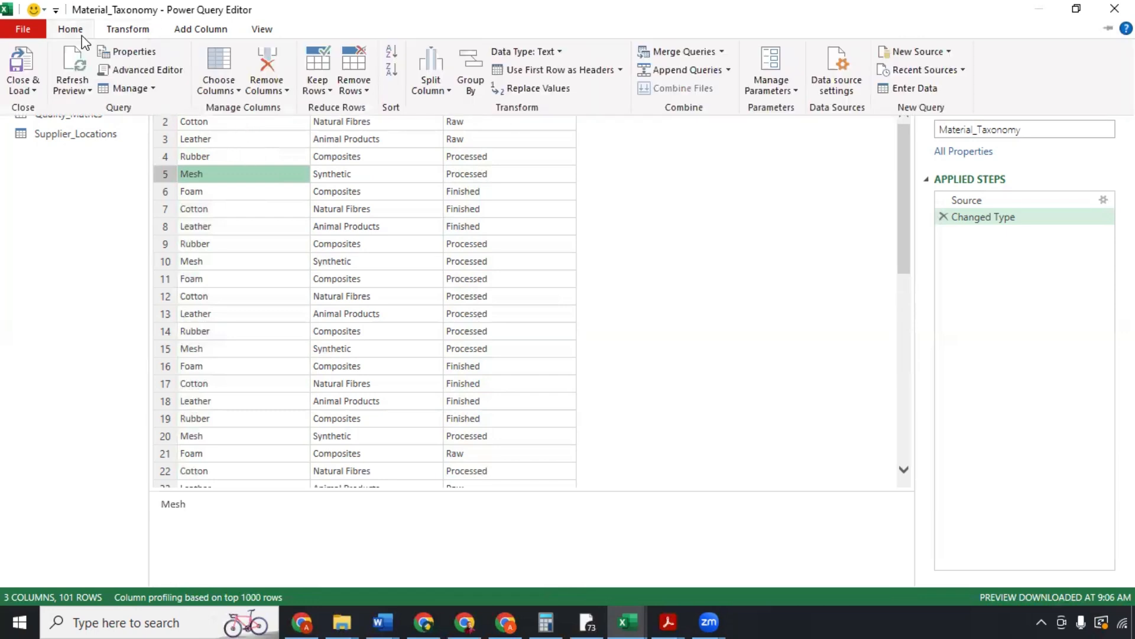
{"action": "left_click", "coordinate": [561, 69]}
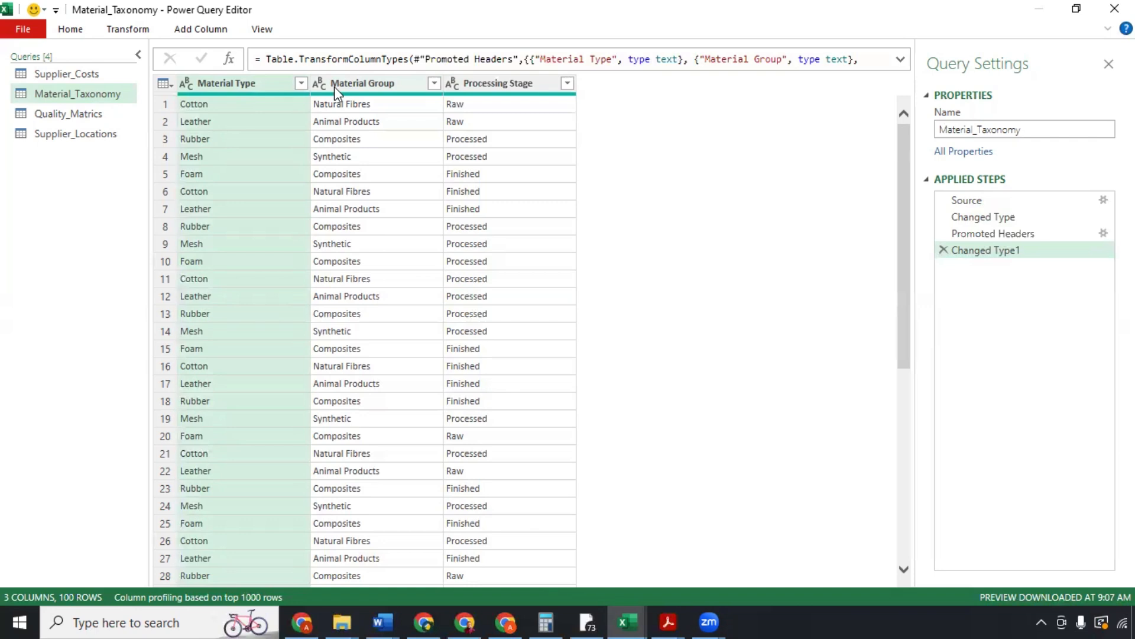
Step: Merge Material_Taxonomy into the Supplier_Costs query, matching on Material Type in both tables with a Left Outer join
{"action": "left_click", "coordinate": [82, 33]}
{"action": "left_click", "coordinate": [81, 32]}
{"action": "left_click", "coordinate": [74, 76]}
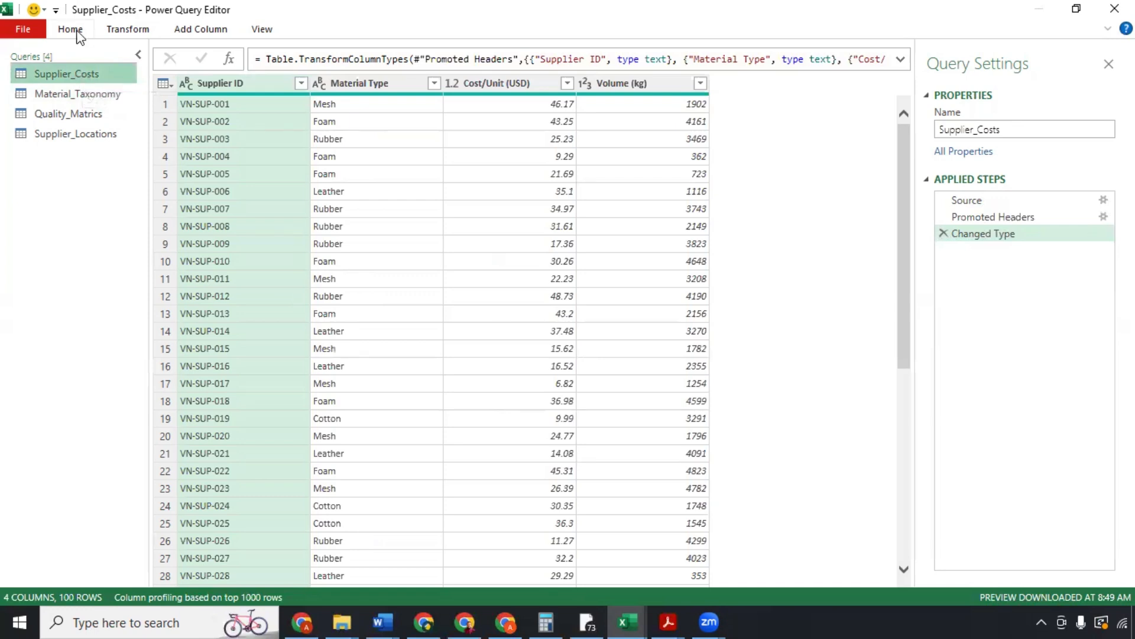
{"action": "left_click", "coordinate": [77, 32]}
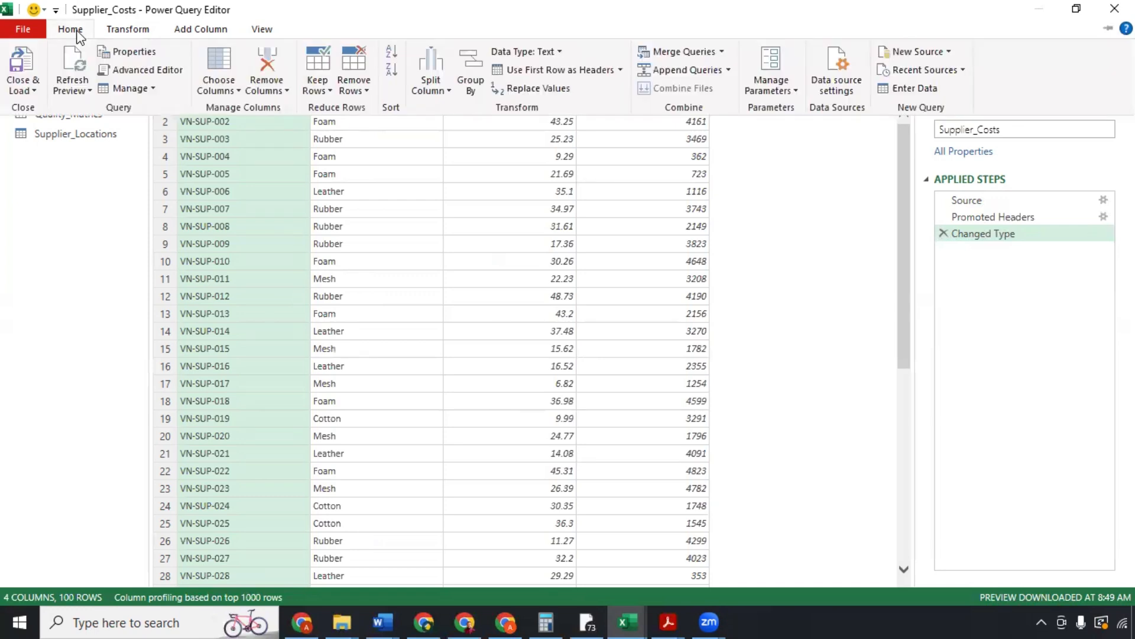
{"action": "left_click", "coordinate": [676, 55]}
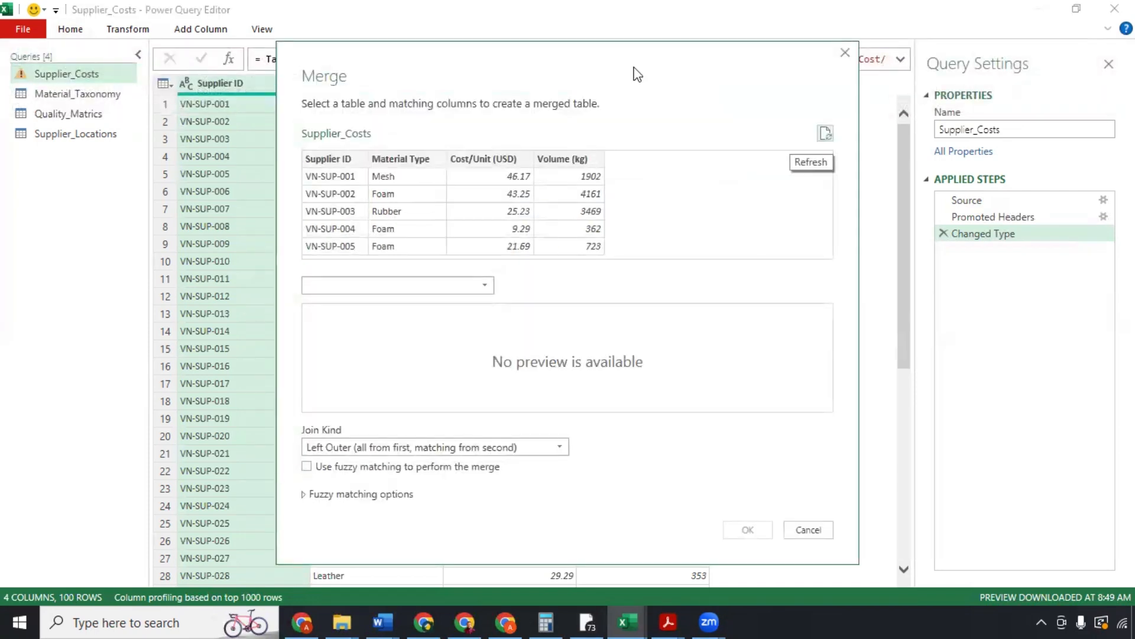
{"action": "left_click", "coordinate": [480, 286]}
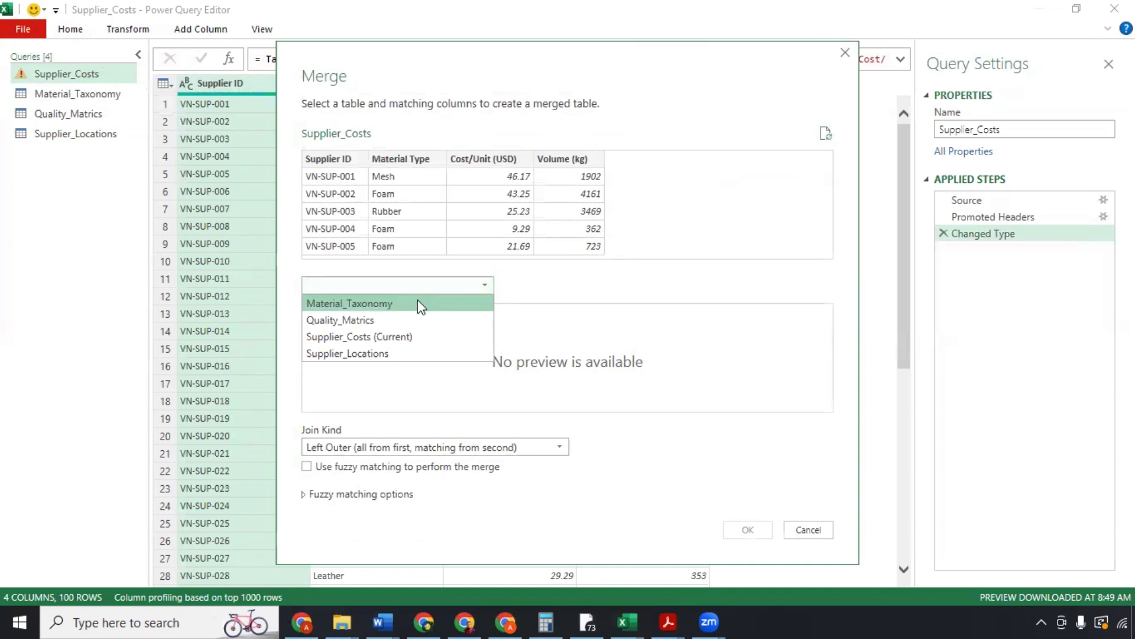
{"action": "left_click", "coordinate": [417, 301]}
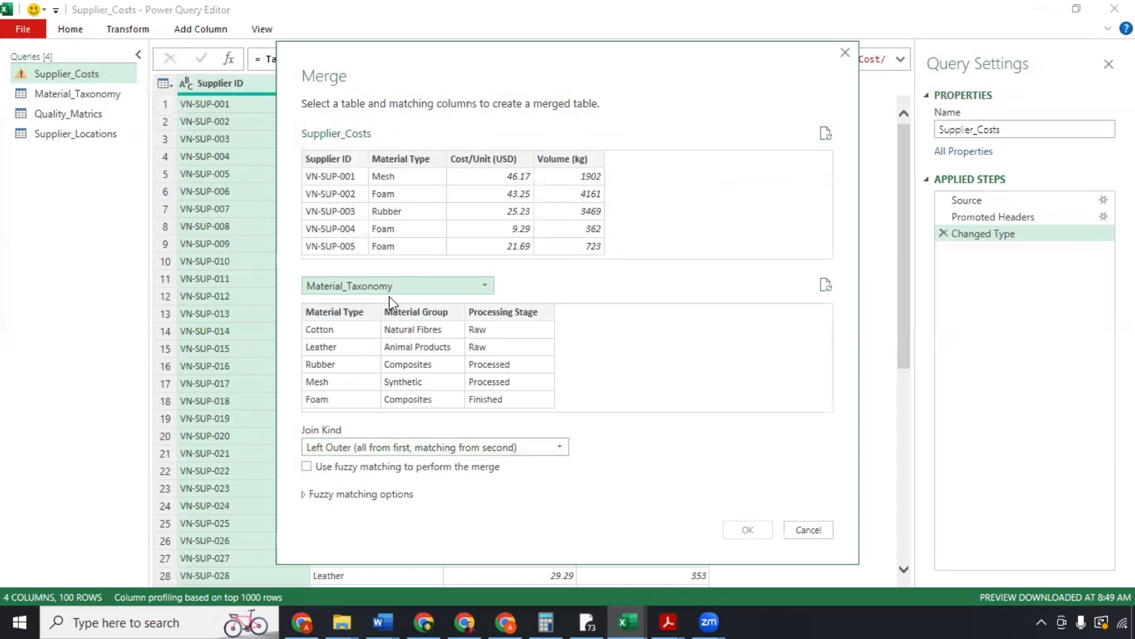
{"action": "left_click", "coordinate": [402, 159]}
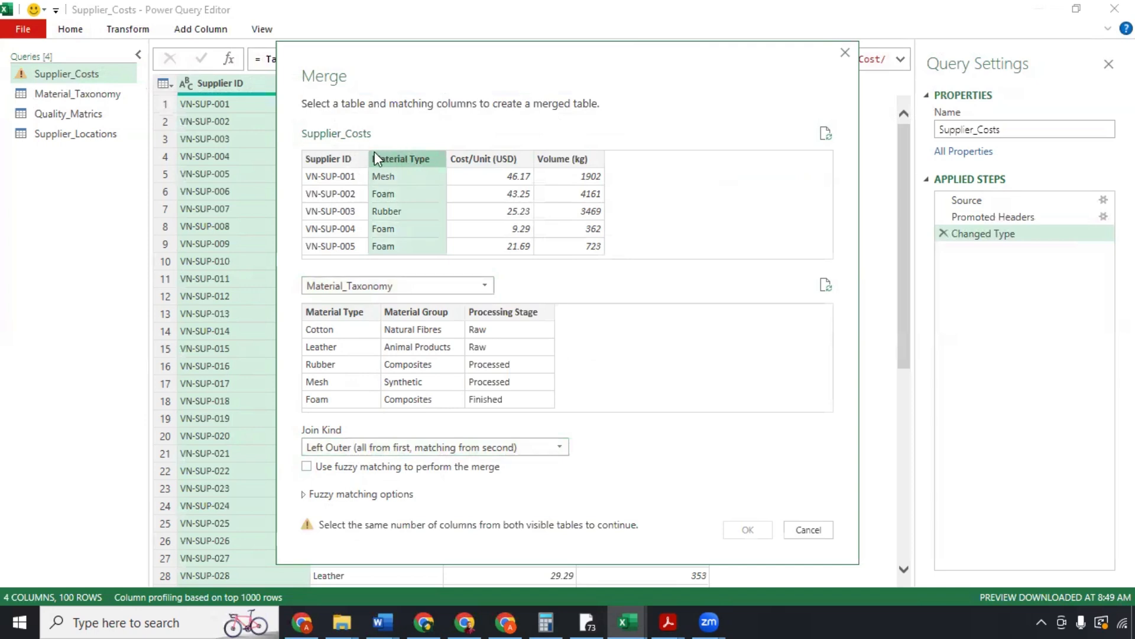
{"action": "left_click", "coordinate": [333, 314]}
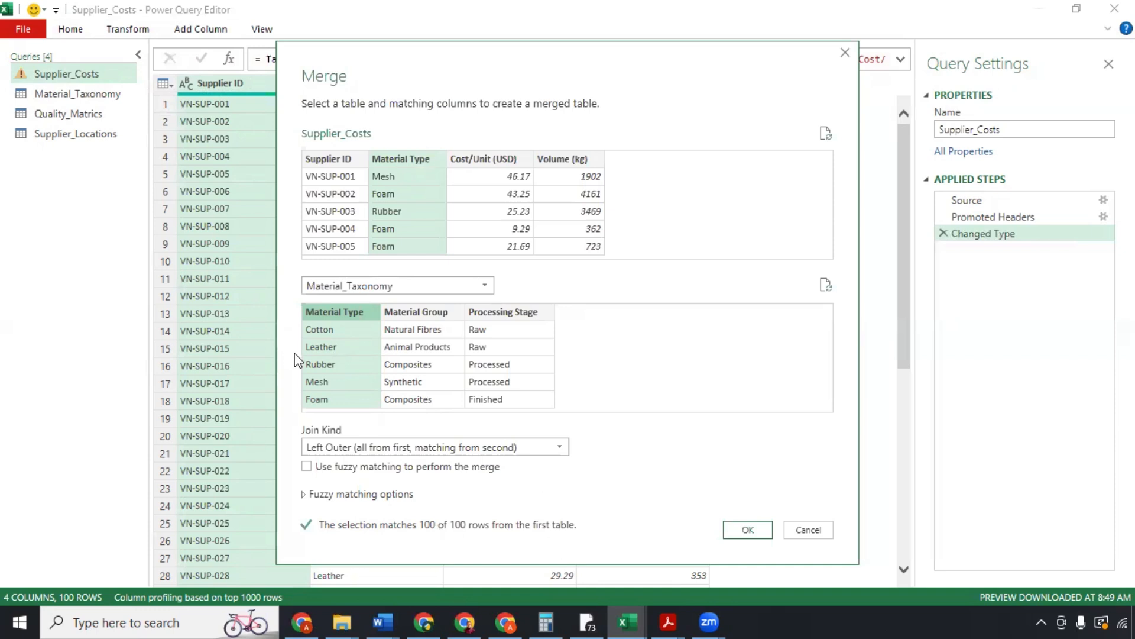
{"action": "left_click", "coordinate": [749, 532]}
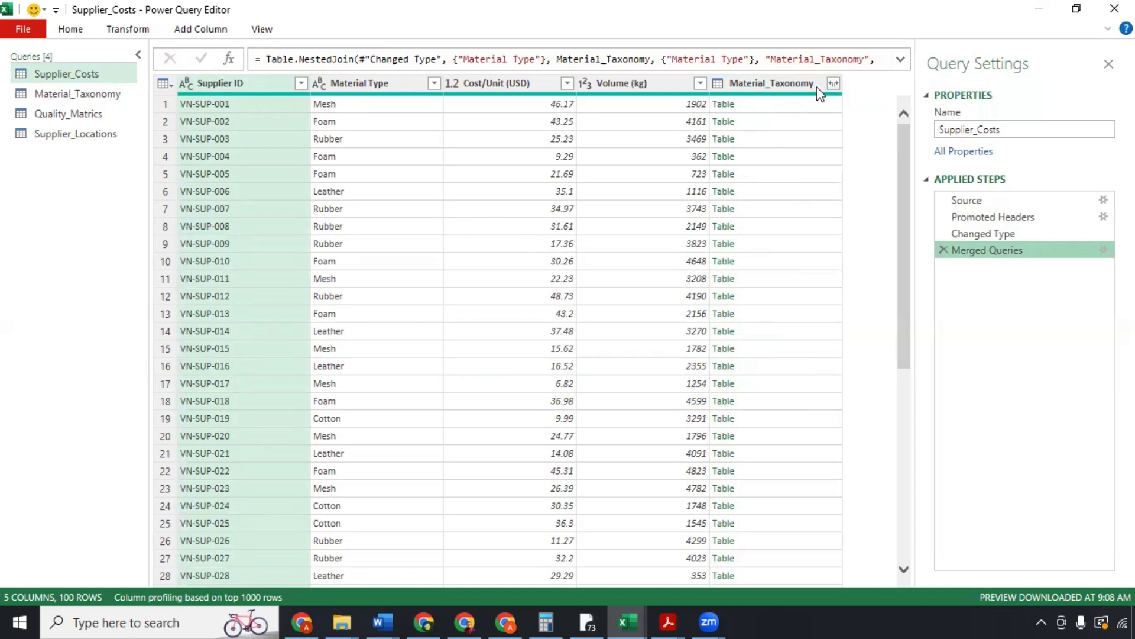
Step: Expand the merged Material_Taxonomy column into only Material Group and Processing Stage, without the original column name prefix
{"action": "left_click", "coordinate": [833, 84]}
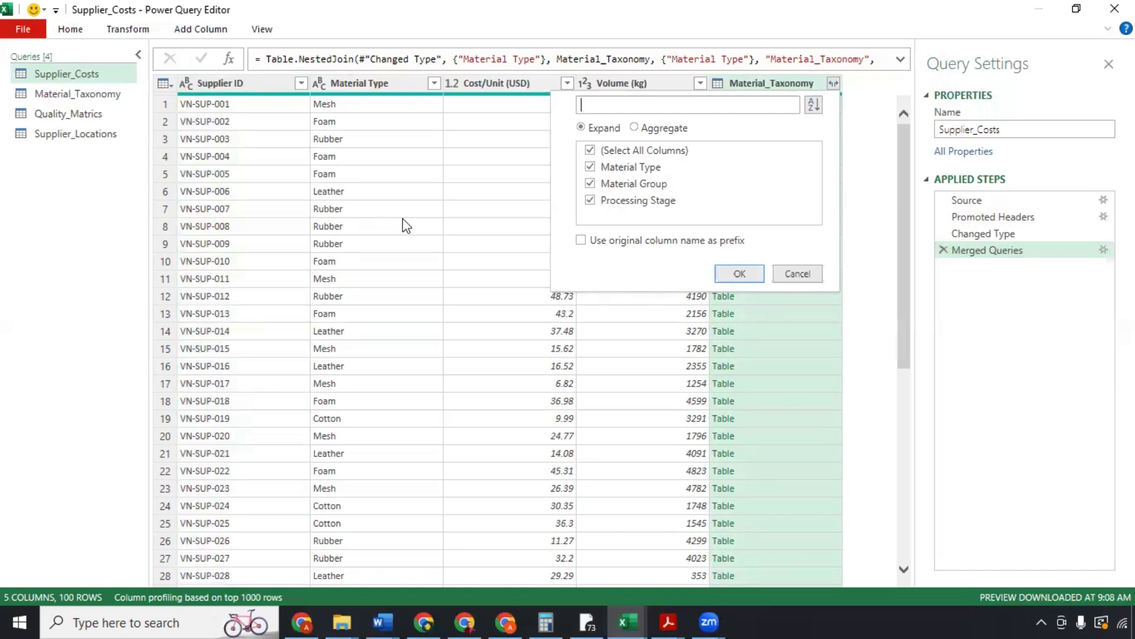
{"action": "left_click", "coordinate": [591, 151]}
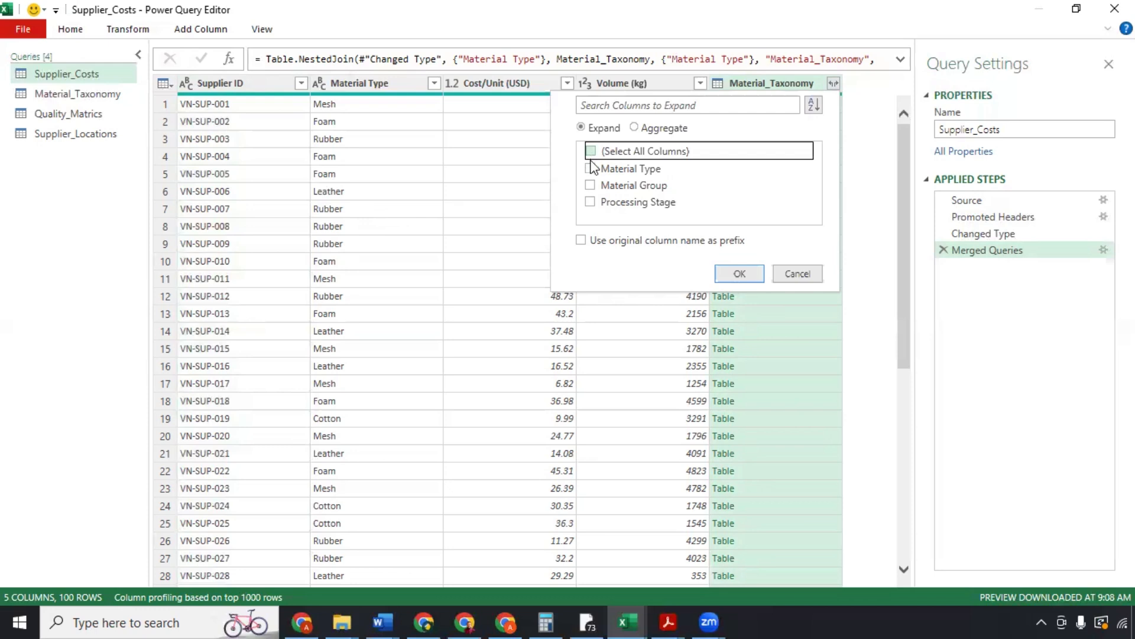
{"action": "left_click", "coordinate": [590, 186]}
{"action": "left_click", "coordinate": [590, 202]}
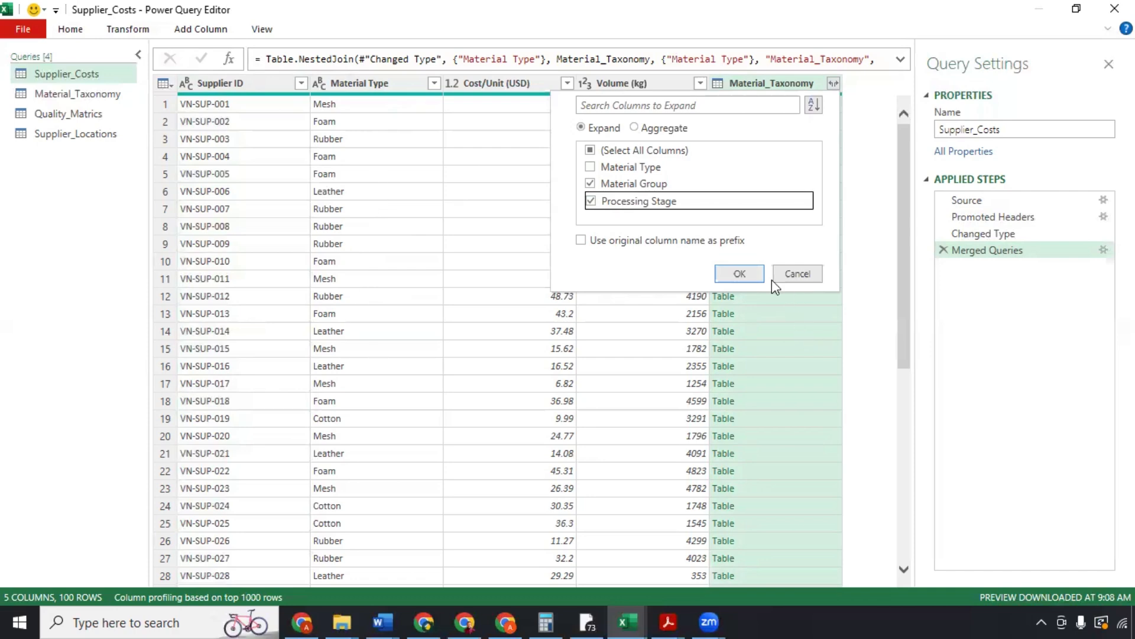
{"action": "left_click", "coordinate": [733, 275]}
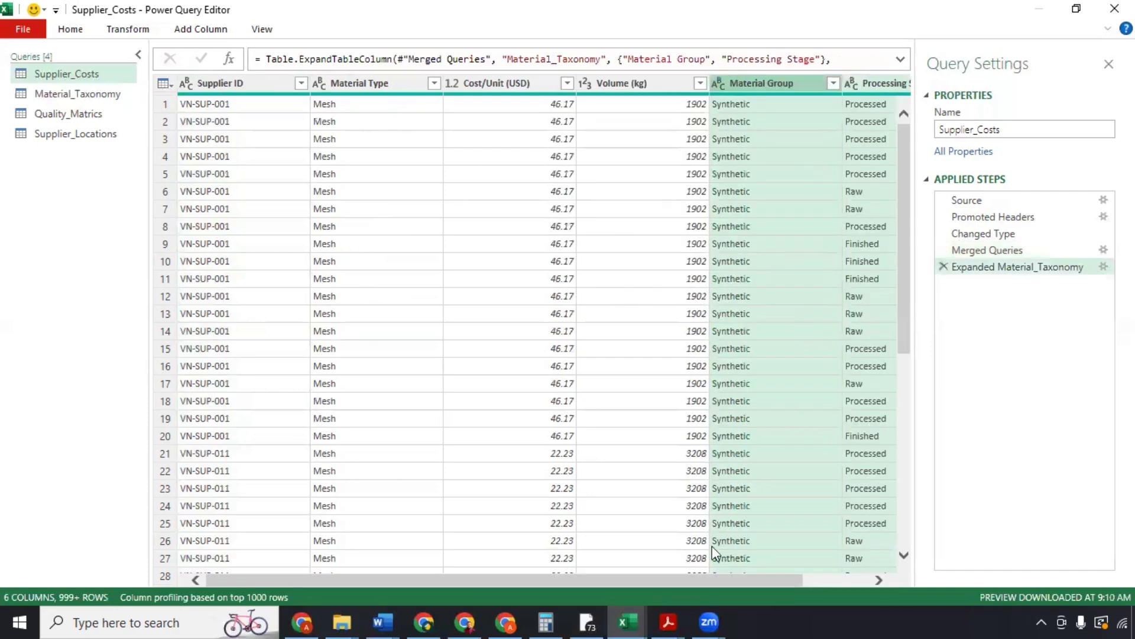
{"action": "scroll", "coordinate": [786, 579], "scroll_direction": "right", "scroll_amount": 3}
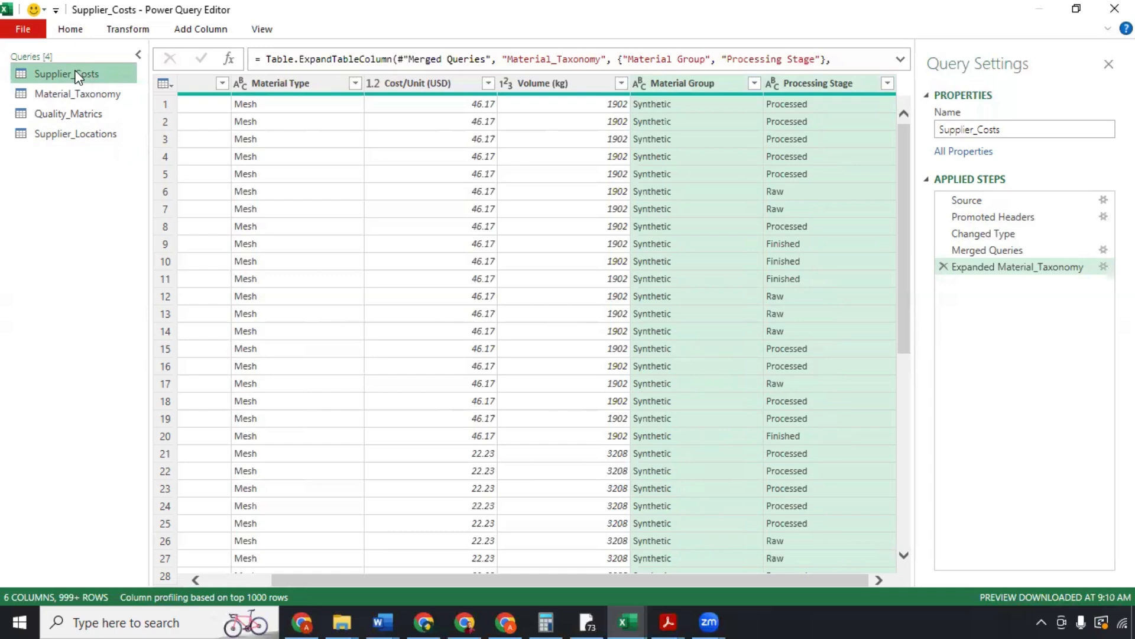
Step: Merge Supplier_Locations into the Supplier_Costs query, matching on Supplier ID in both tables with a Left Outer join
{"action": "left_click", "coordinate": [79, 33]}
{"action": "left_click", "coordinate": [664, 58]}
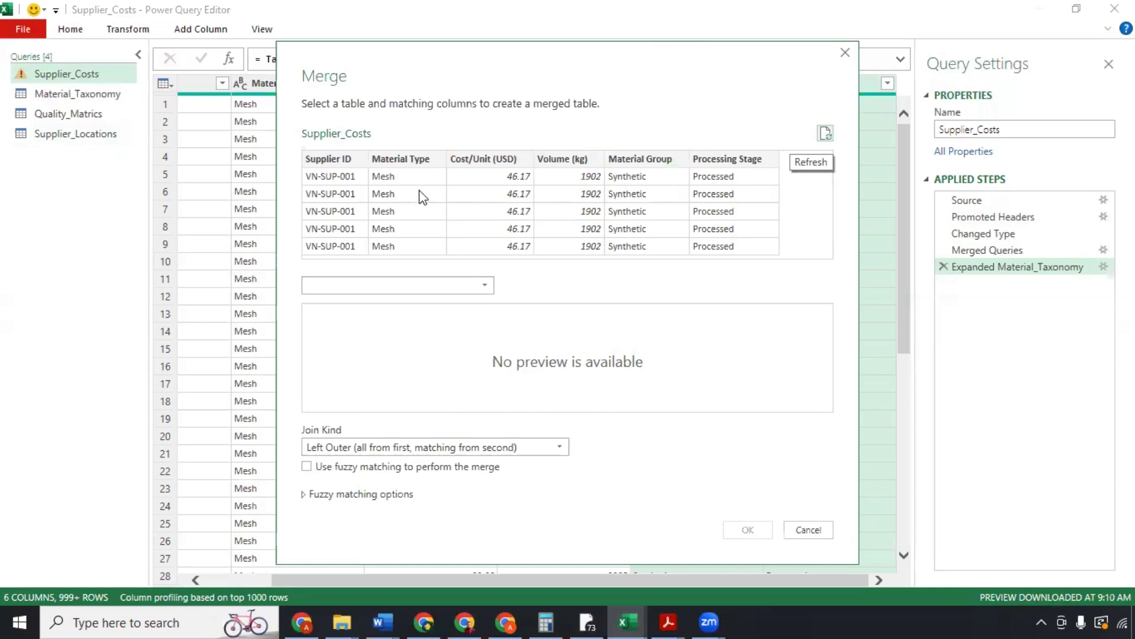
{"action": "left_click", "coordinate": [487, 286]}
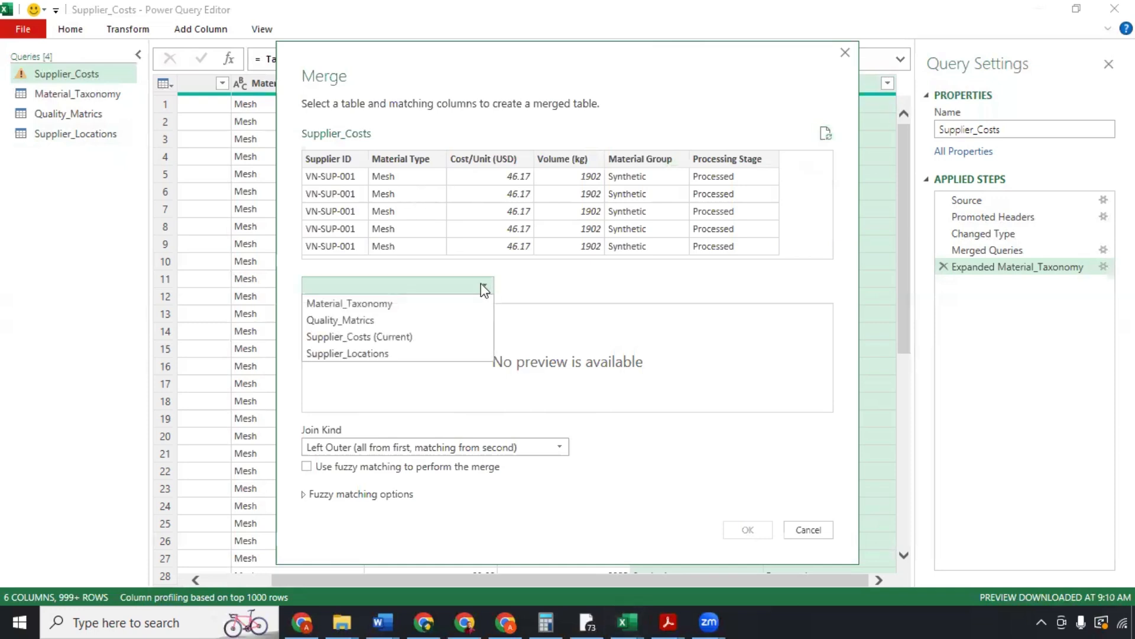
{"action": "left_click", "coordinate": [418, 349]}
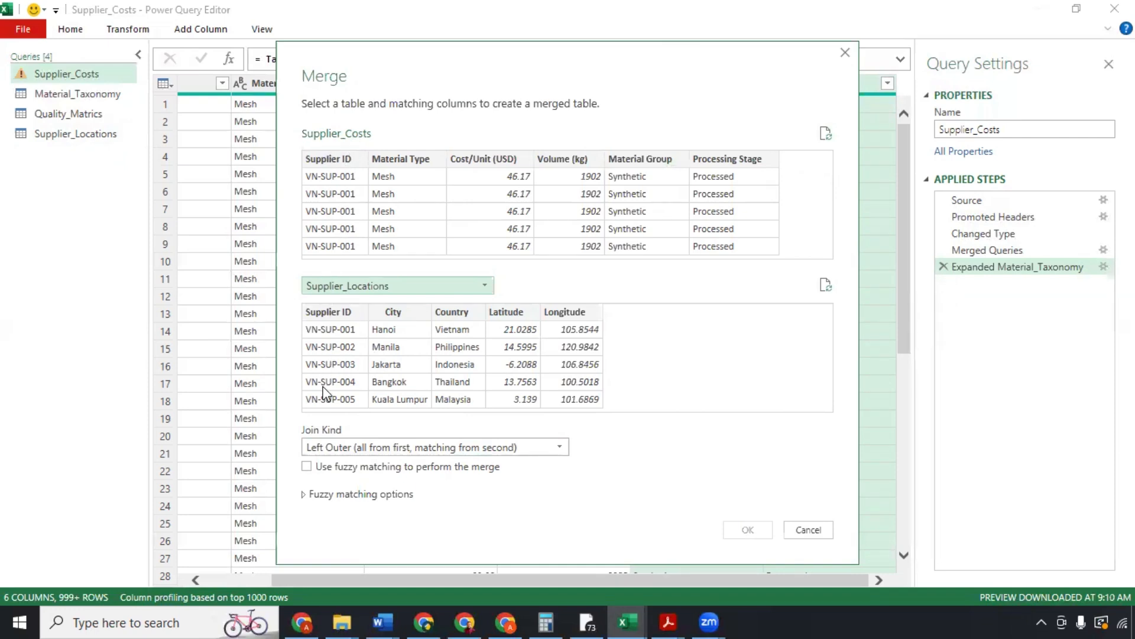
{"action": "left_click", "coordinate": [328, 159]}
{"action": "left_click", "coordinate": [327, 311]}
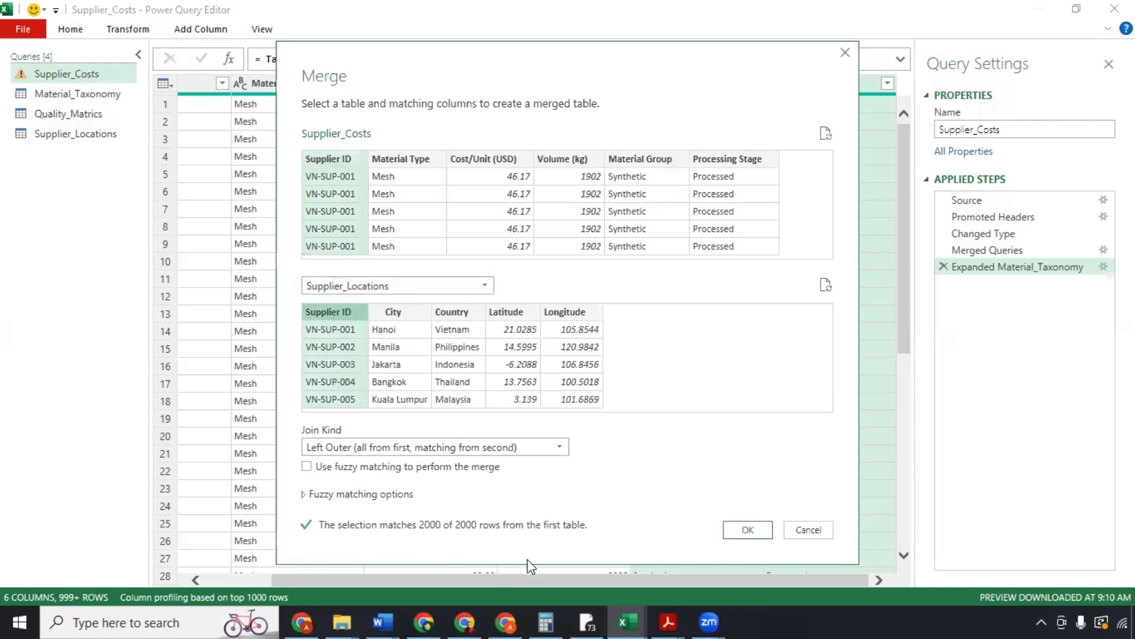
{"action": "left_click", "coordinate": [748, 530]}
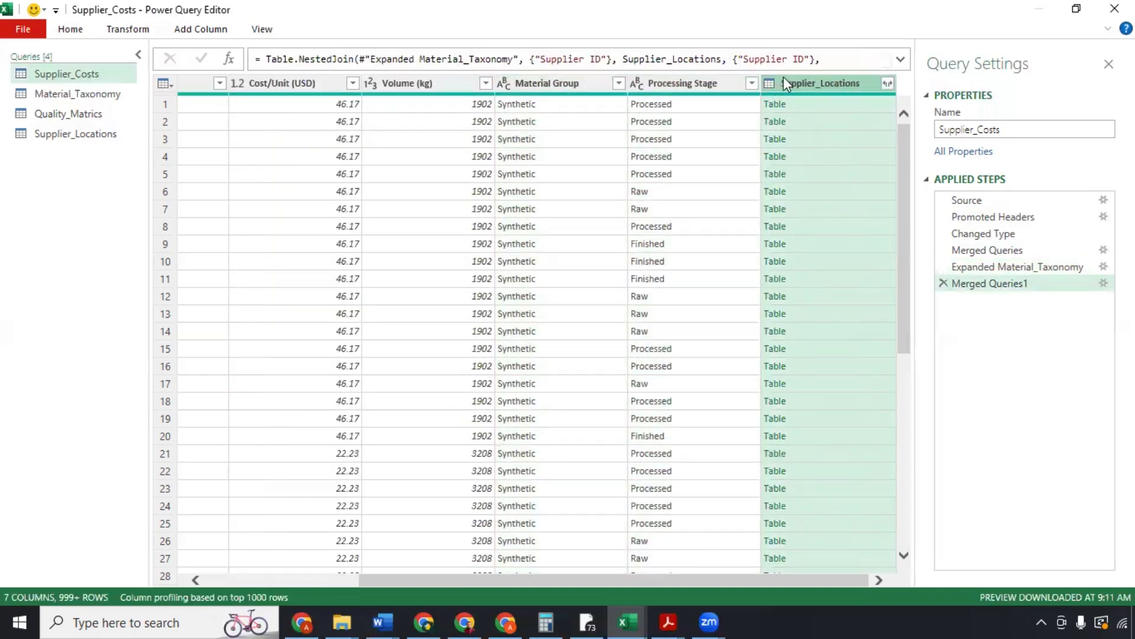
Step: Expand the merged Supplier_Locations column into only City, Country, Latitude and Longitude, without the original column name prefix
{"action": "left_click", "coordinate": [888, 84]}
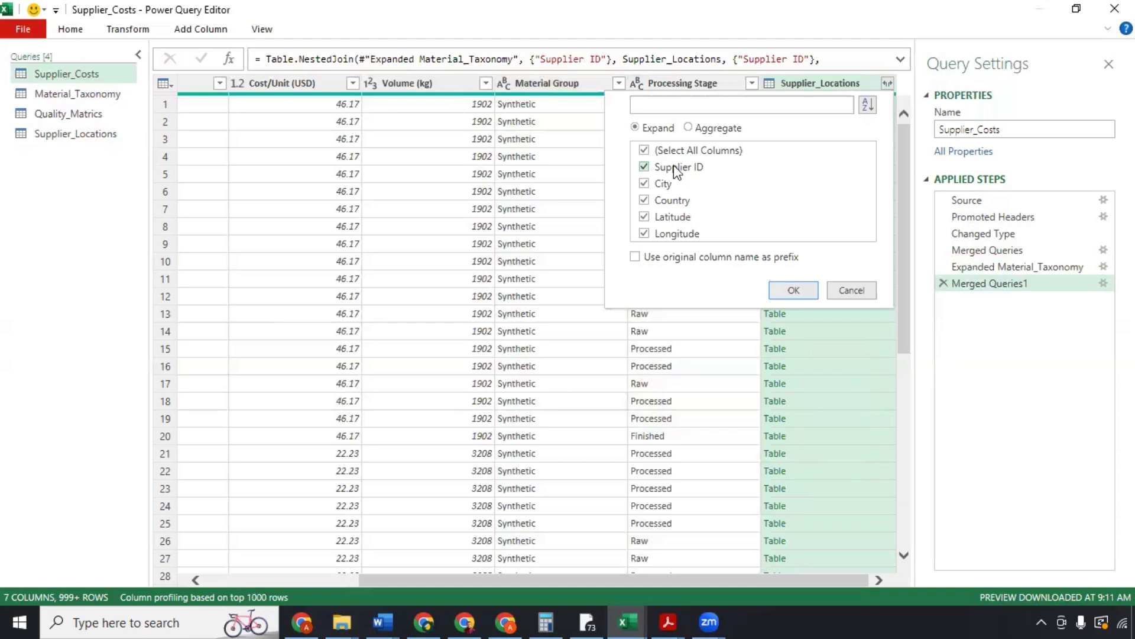
{"action": "left_click", "coordinate": [645, 151]}
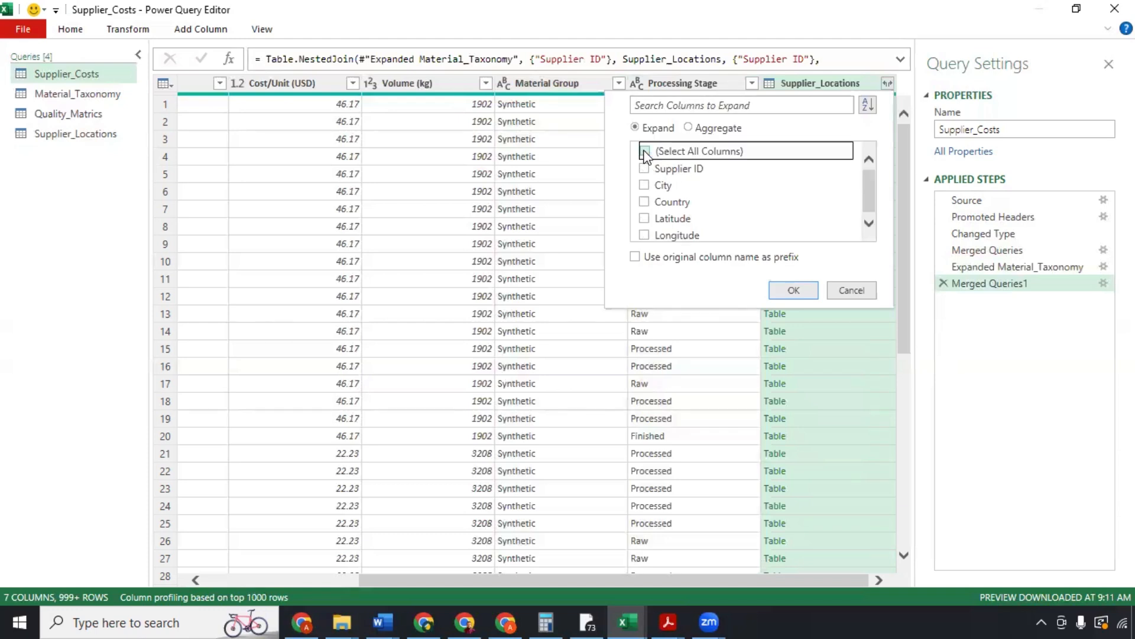
{"action": "left_click", "coordinate": [645, 184]}
{"action": "left_click", "coordinate": [645, 201]}
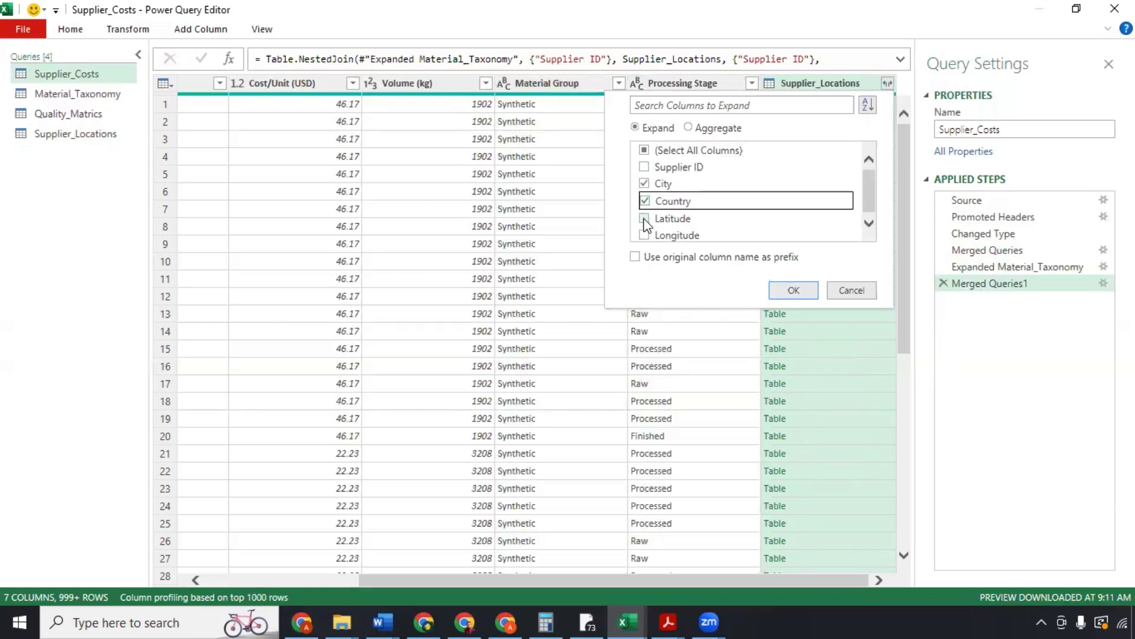
{"action": "left_click", "coordinate": [644, 219]}
{"action": "left_click", "coordinate": [645, 235]}
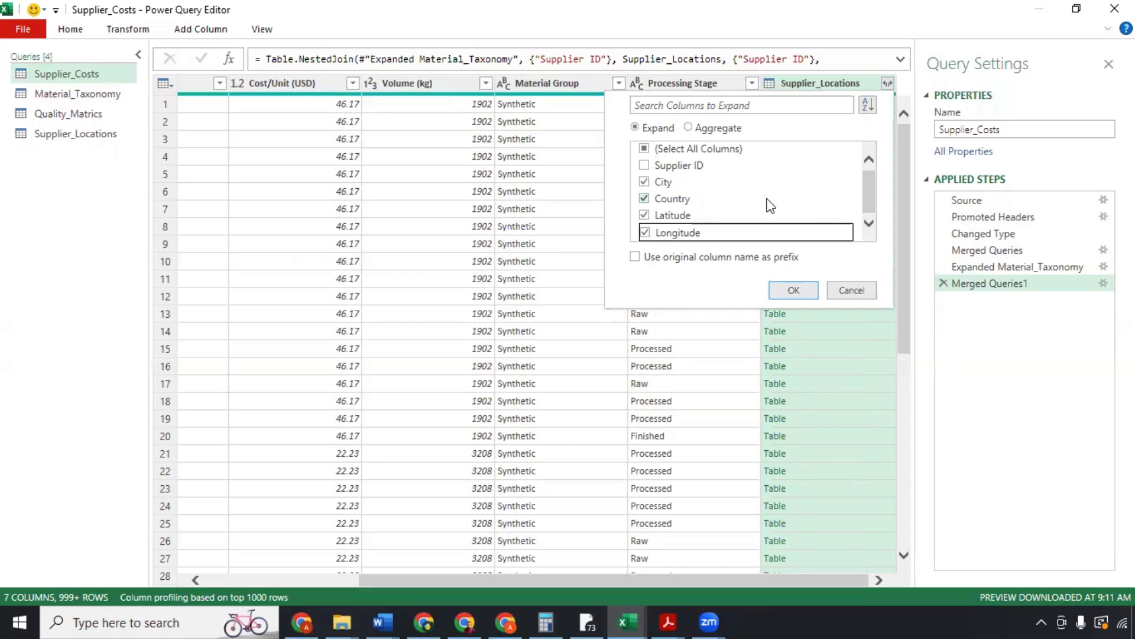
{"action": "left_click", "coordinate": [787, 287]}
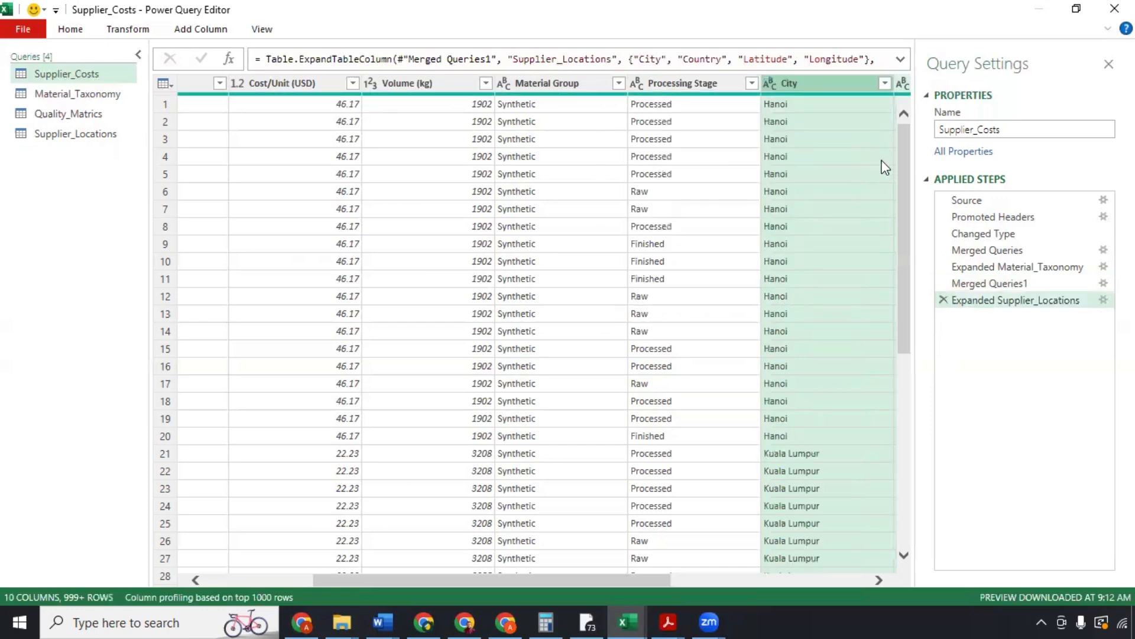
Step: Compare the Supplier_Costs table before and after the location expansion, and review its columns from Supplier ID through Longitude
{"action": "left_click", "coordinate": [996, 285]}
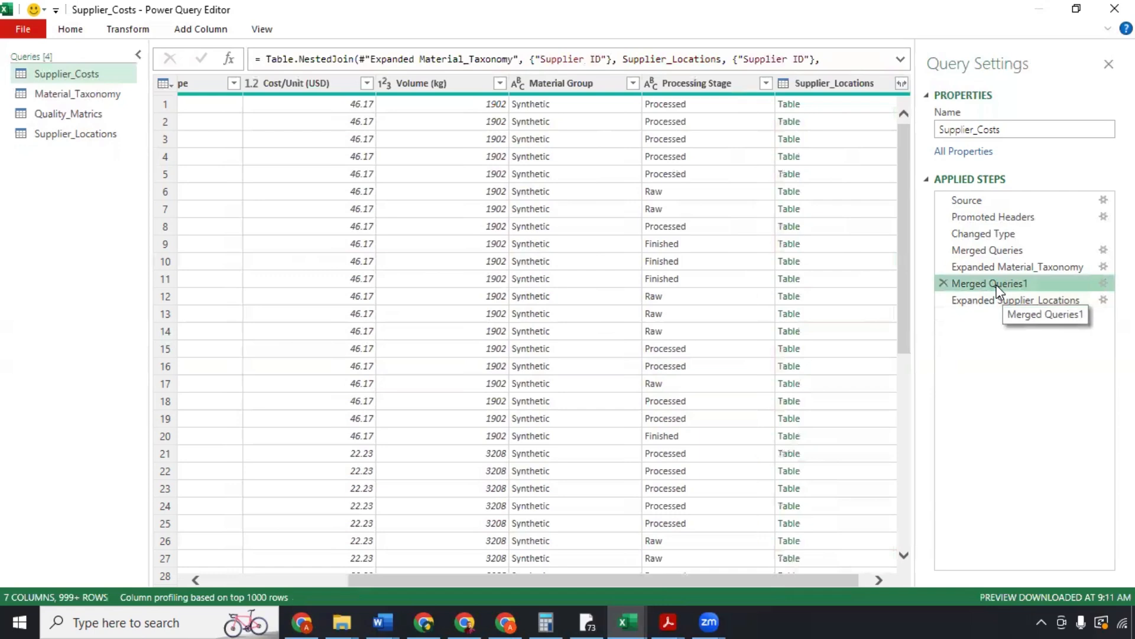
{"action": "left_click", "coordinate": [992, 298]}
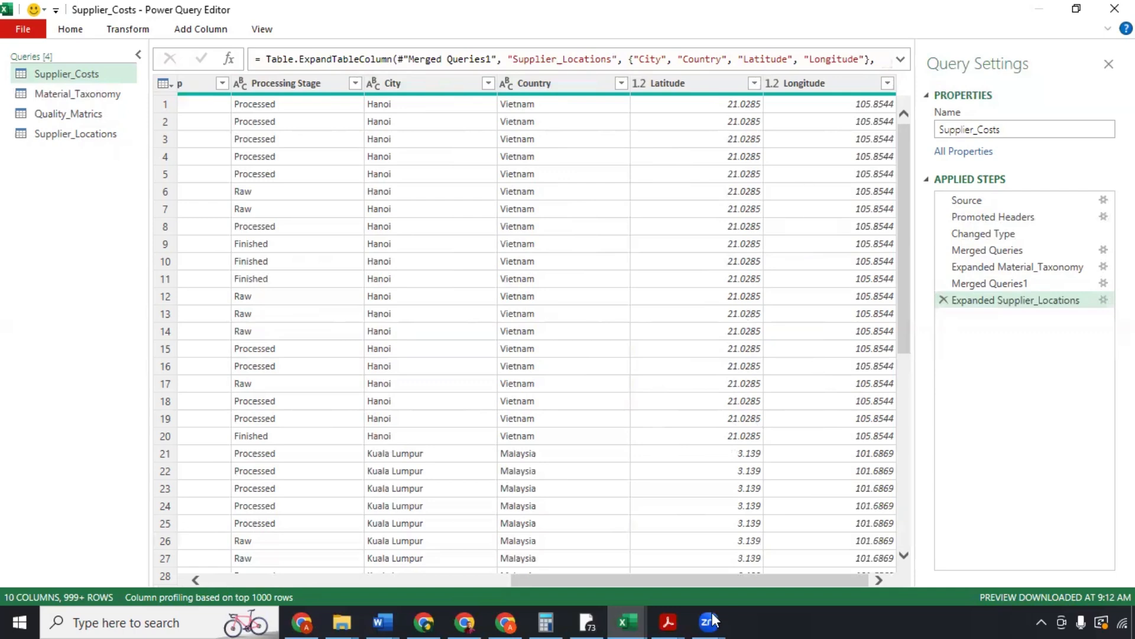
{"action": "left_click_drag", "start_coordinate": [624, 579], "coordinate": [211, 573]}
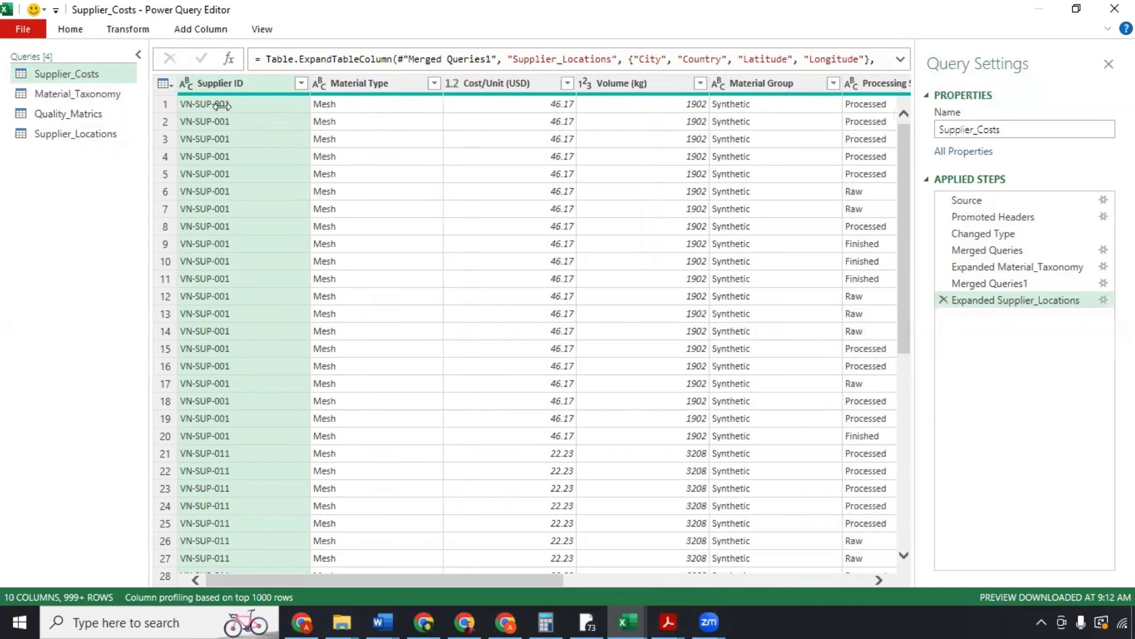
{"action": "left_click", "coordinate": [325, 104]}
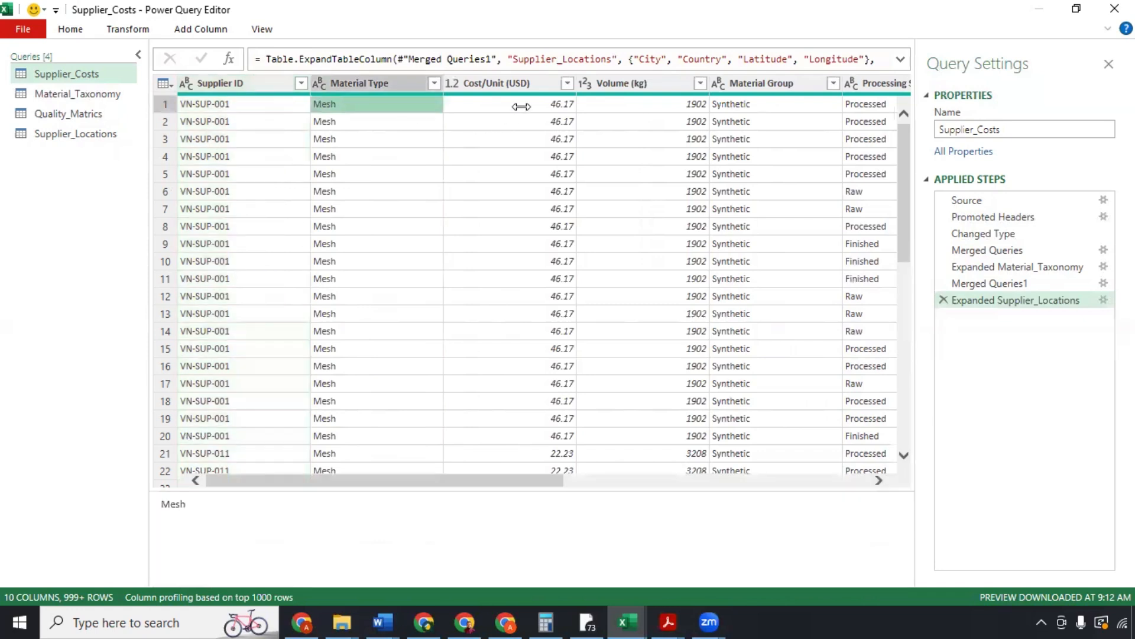
{"action": "left_click", "coordinate": [521, 107]}
{"action": "left_click", "coordinate": [646, 104]}
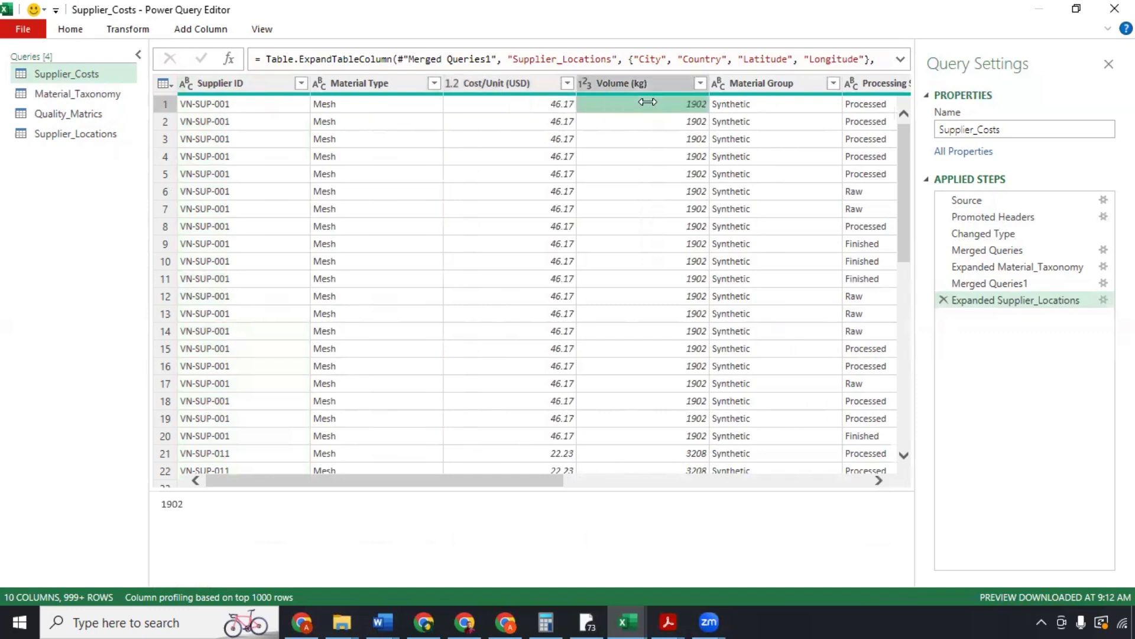
{"action": "left_click", "coordinate": [776, 106]}
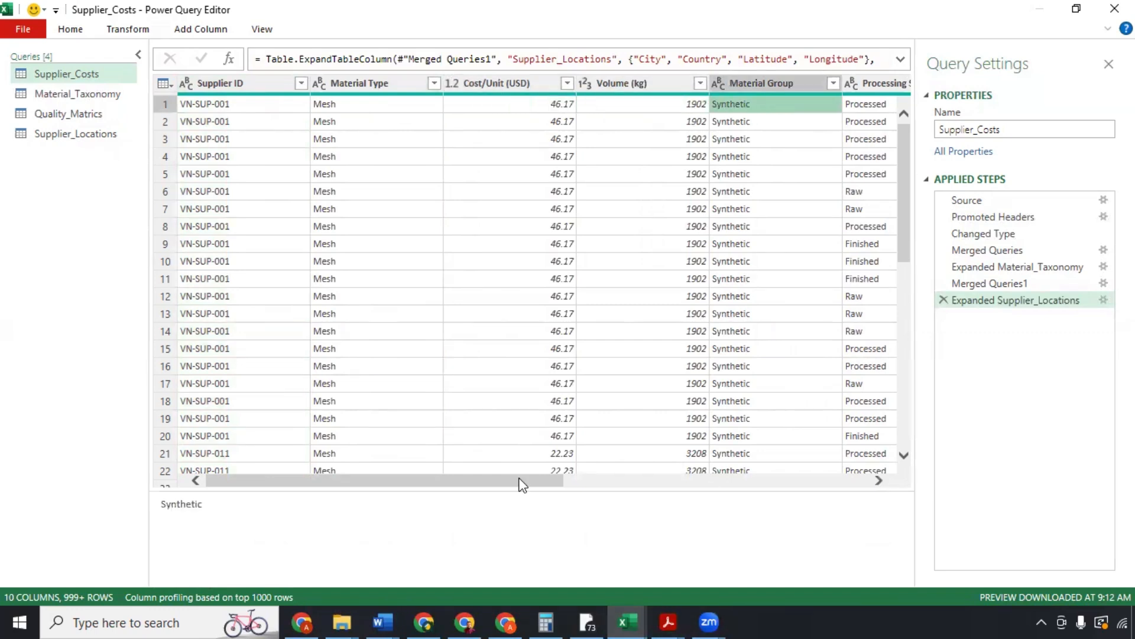
{"action": "left_click_drag", "start_coordinate": [523, 481], "coordinate": [602, 482]}
{"action": "left_click", "coordinate": [736, 106]}
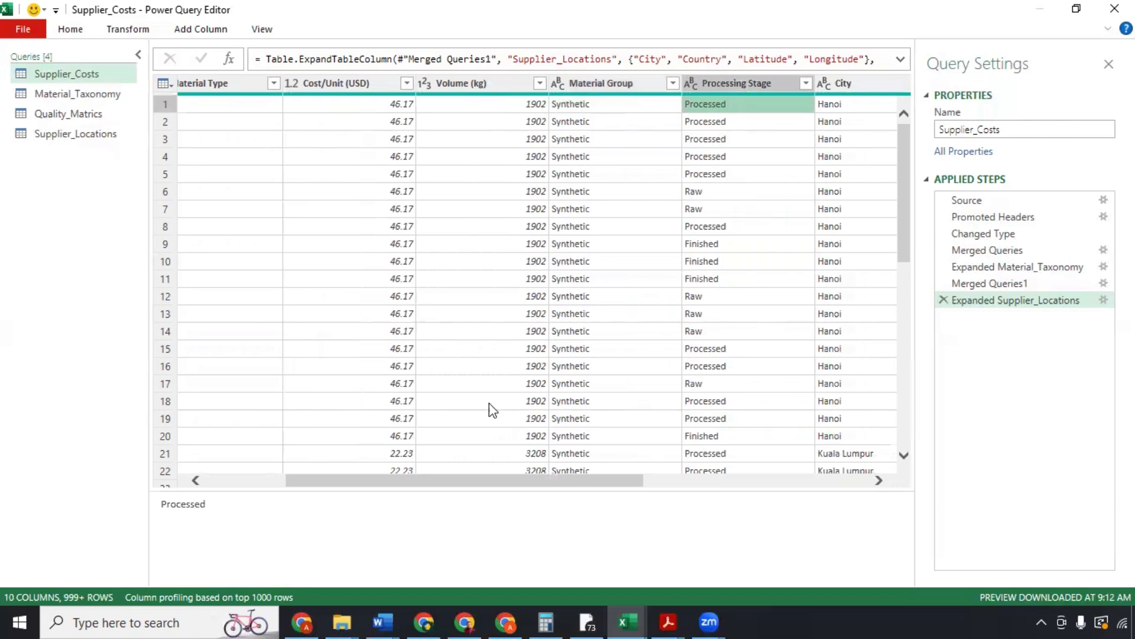
{"action": "left_click_drag", "start_coordinate": [494, 487], "coordinate": [306, 490]}
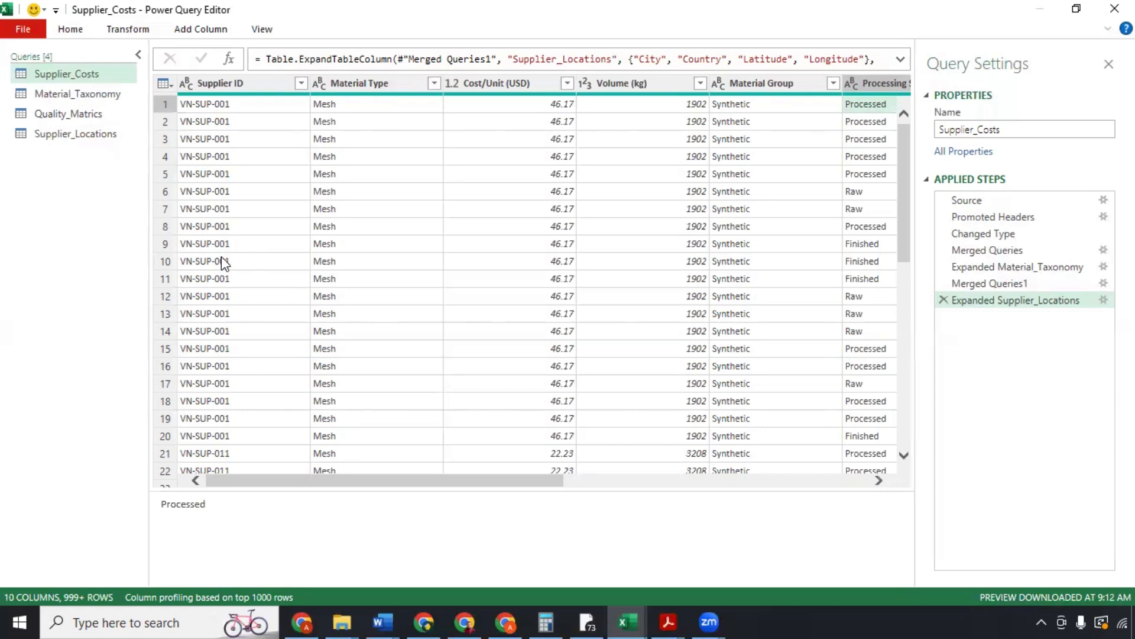
{"action": "scroll", "coordinate": [221, 256], "scroll_direction": "right", "scroll_amount": 5}
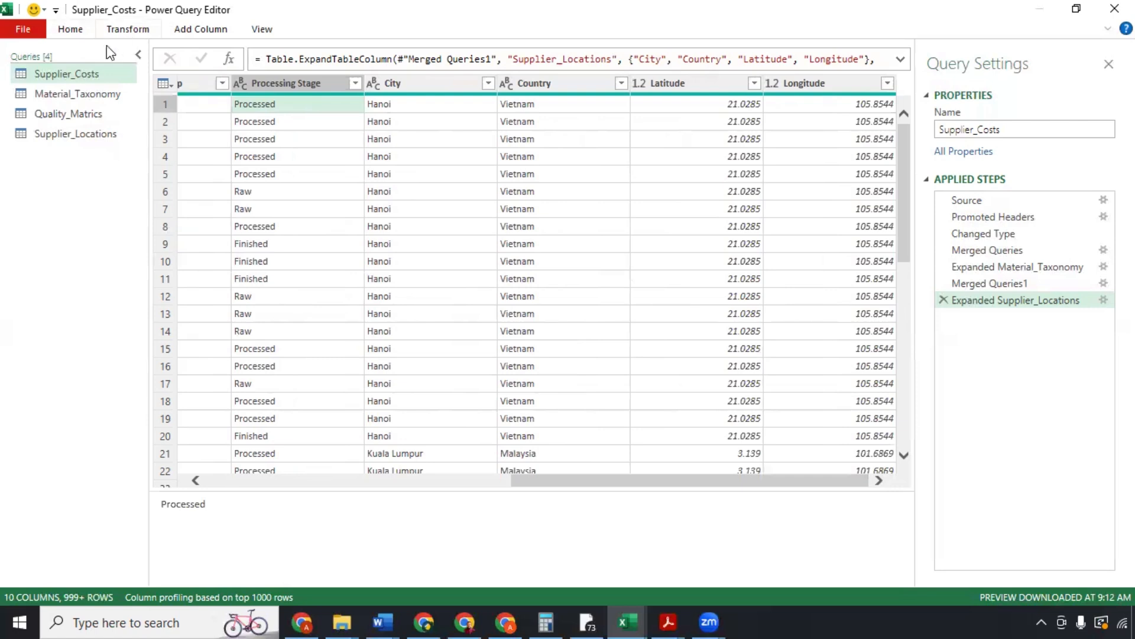
Step: Merge Quality_Matrics into the Supplier_Costs query, matching on Supplier ID in both tables with a Left Outer join
{"action": "left_click", "coordinate": [82, 72]}
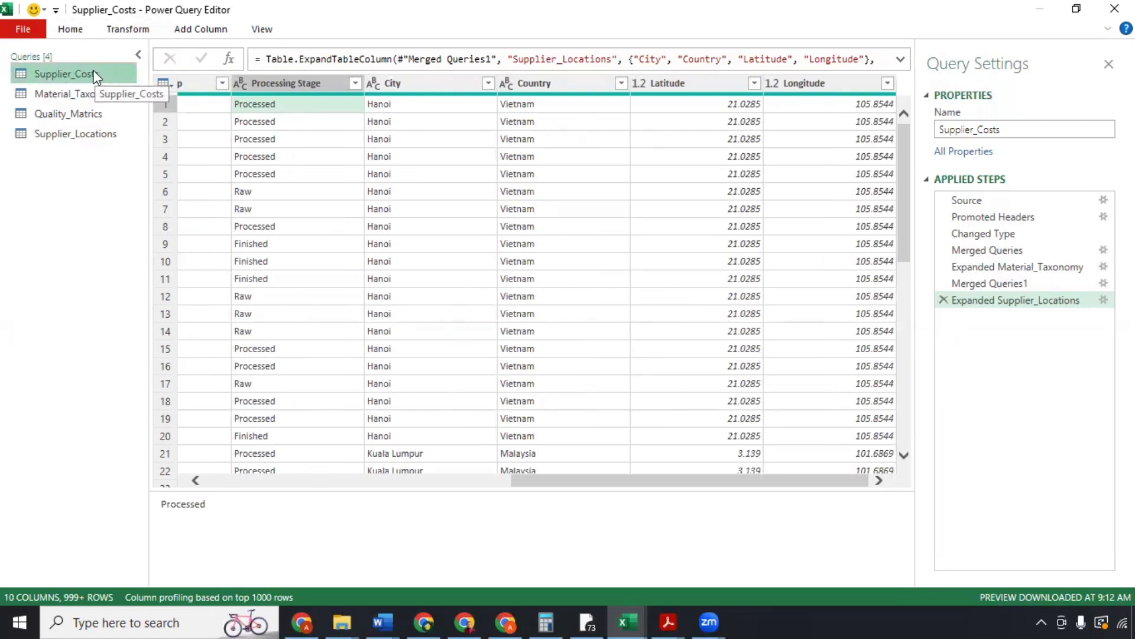
{"action": "left_click", "coordinate": [81, 30]}
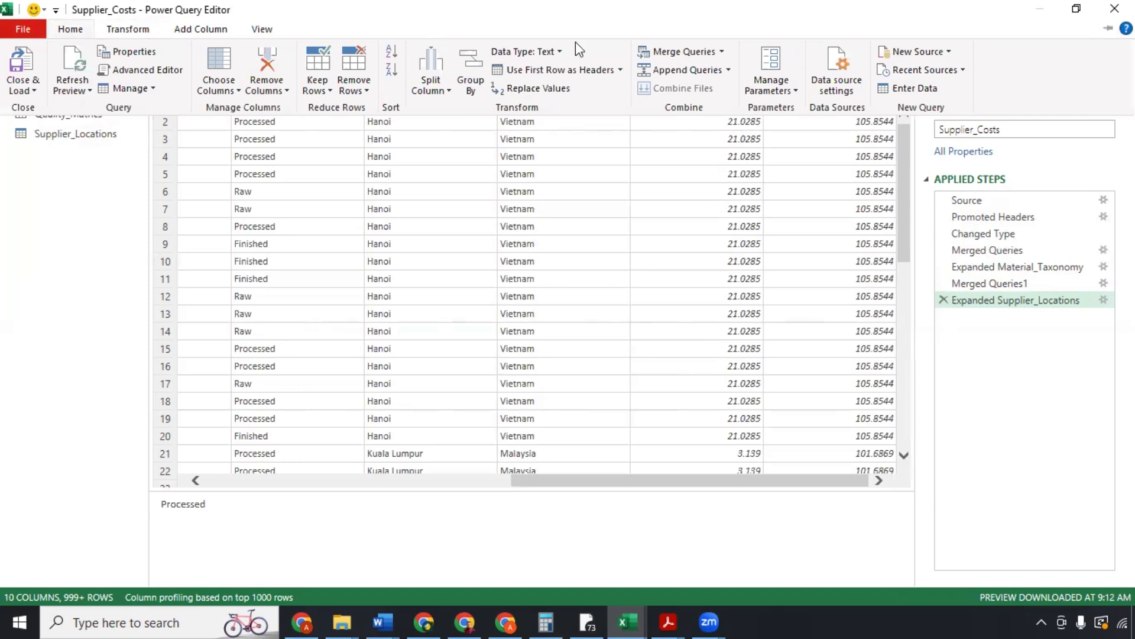
{"action": "left_click", "coordinate": [673, 55]}
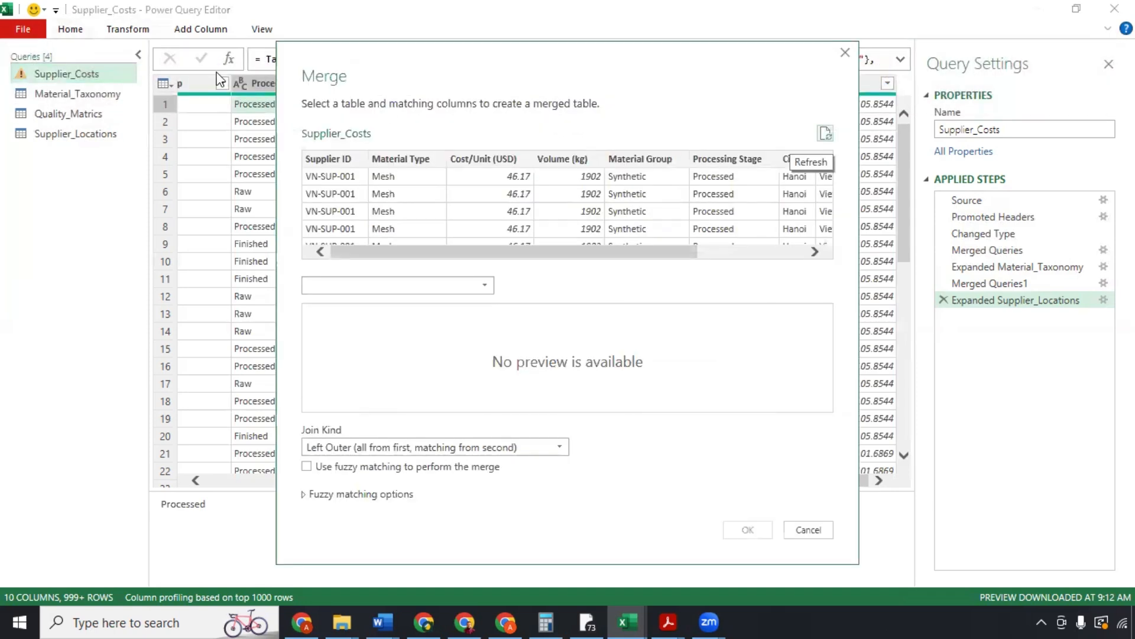
{"action": "left_click", "coordinate": [477, 285]}
{"action": "left_click", "coordinate": [456, 320]}
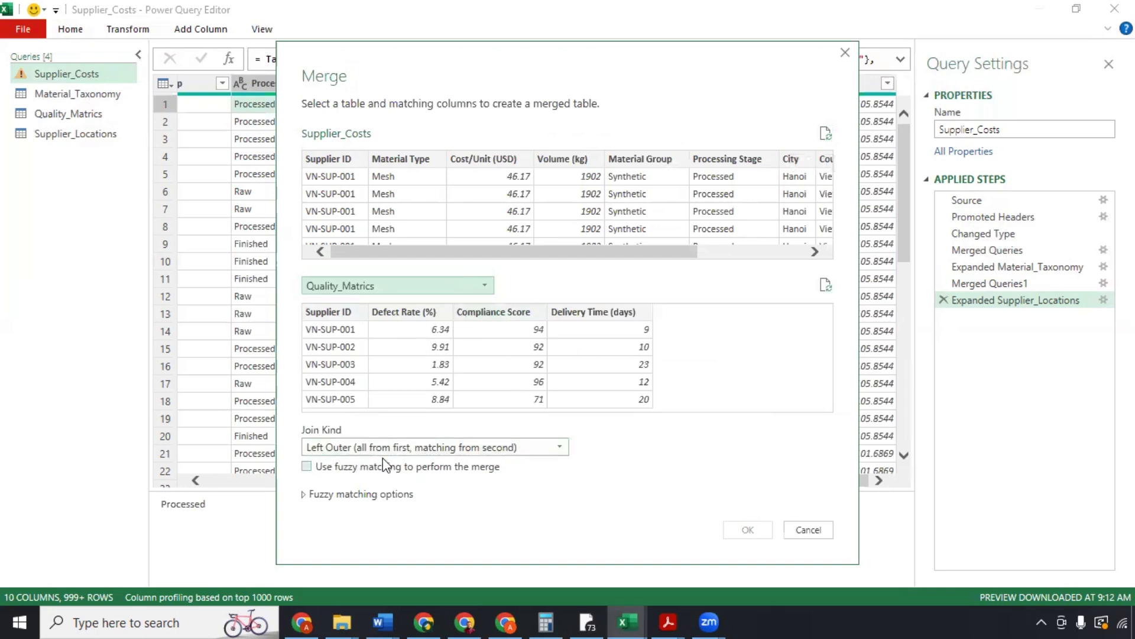
{"action": "left_click", "coordinate": [326, 160]}
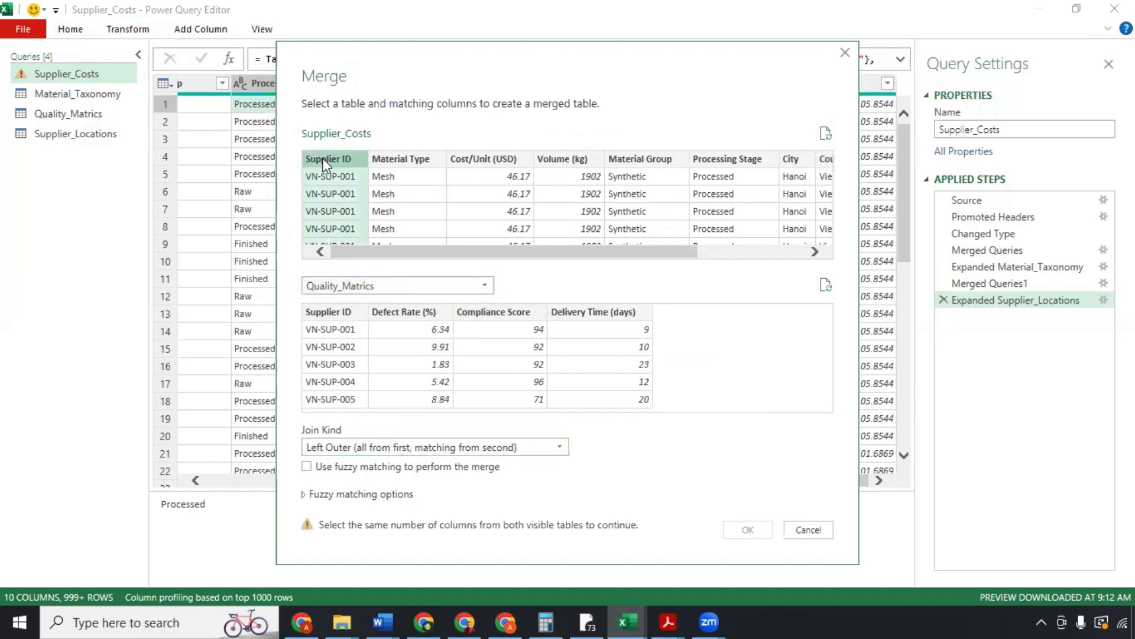
{"action": "left_click", "coordinate": [317, 311]}
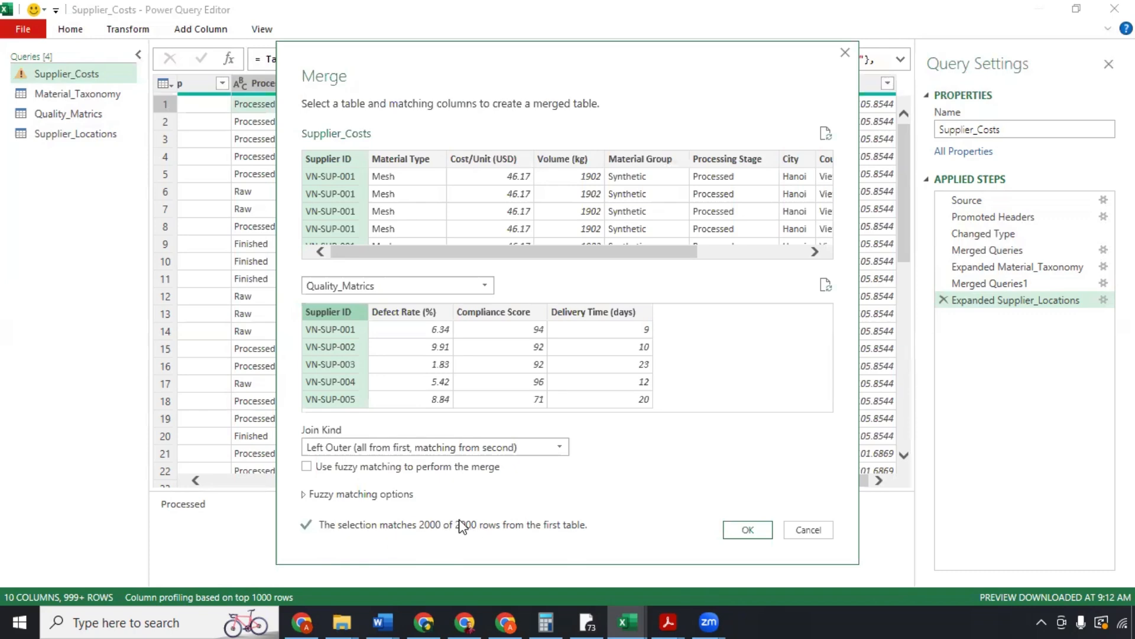
{"action": "left_click", "coordinate": [746, 528]}
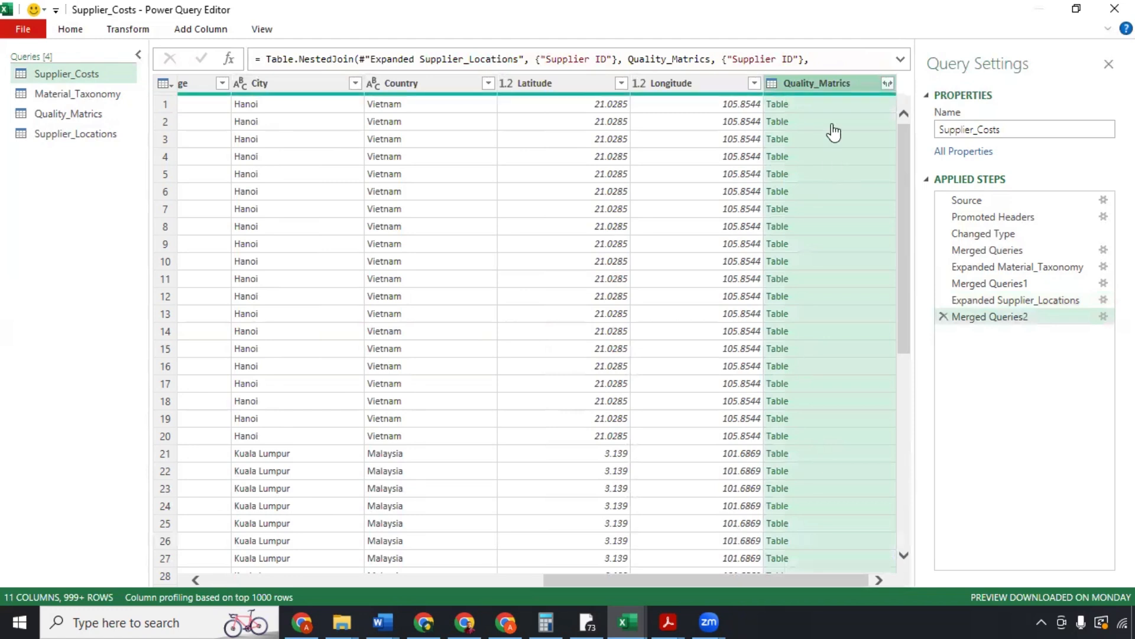
Step: Expand the merged Quality_Matrics column into only Defect Rate (%), Compliance Score and Delivery Time (days), without the original column name prefix
{"action": "left_click", "coordinate": [888, 84]}
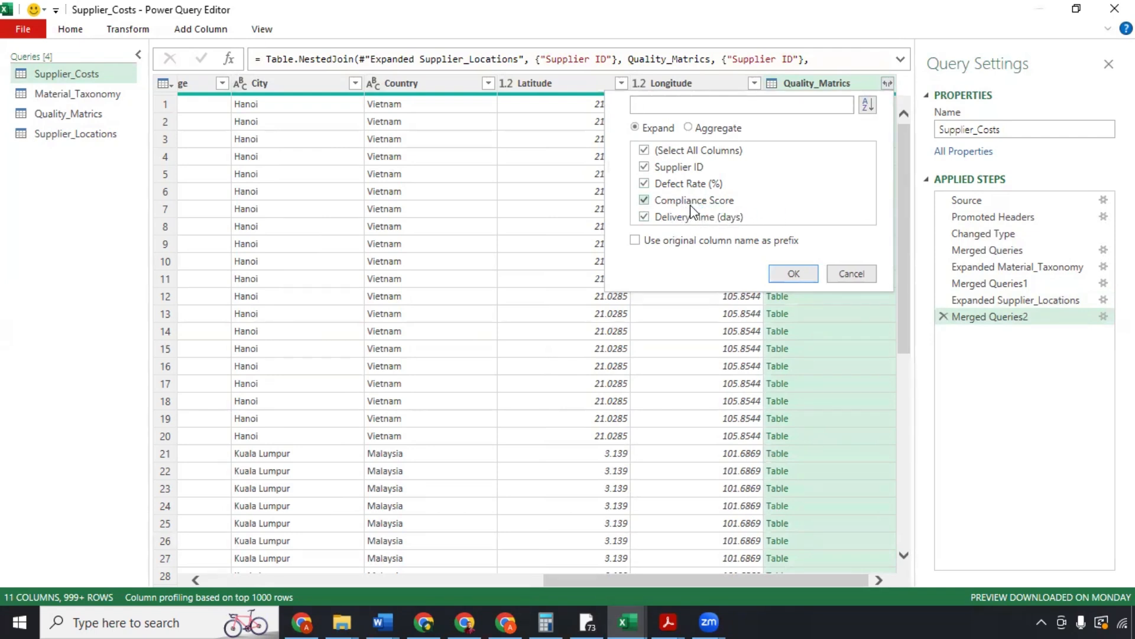
{"action": "left_click", "coordinate": [644, 150]}
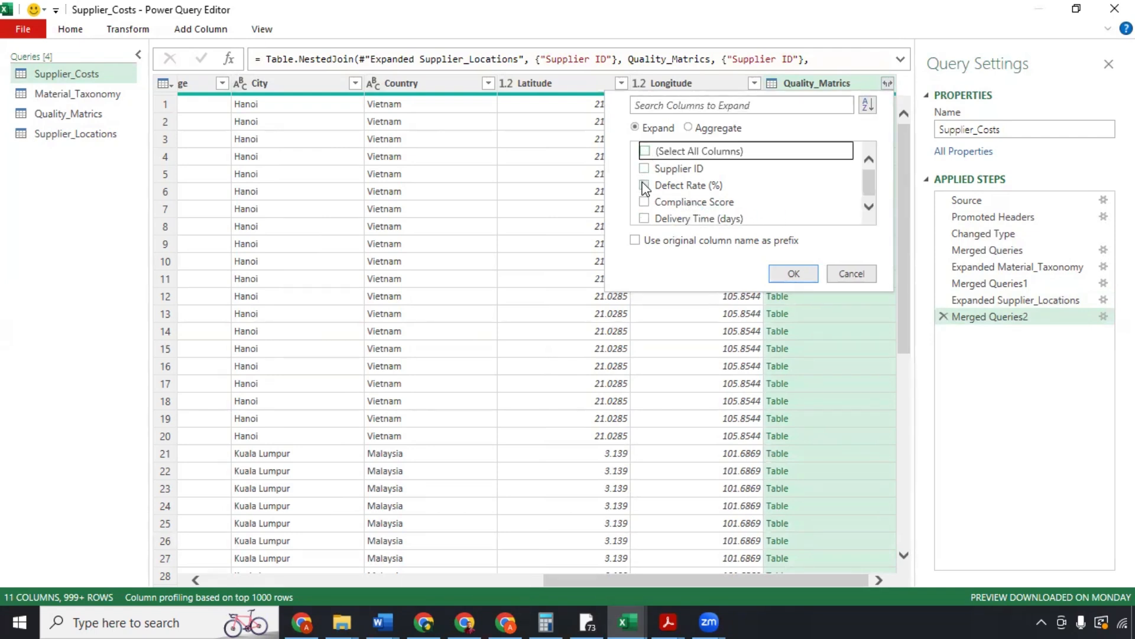
{"action": "left_click", "coordinate": [644, 185]}
{"action": "left_click", "coordinate": [644, 202]}
{"action": "left_click", "coordinate": [644, 218]}
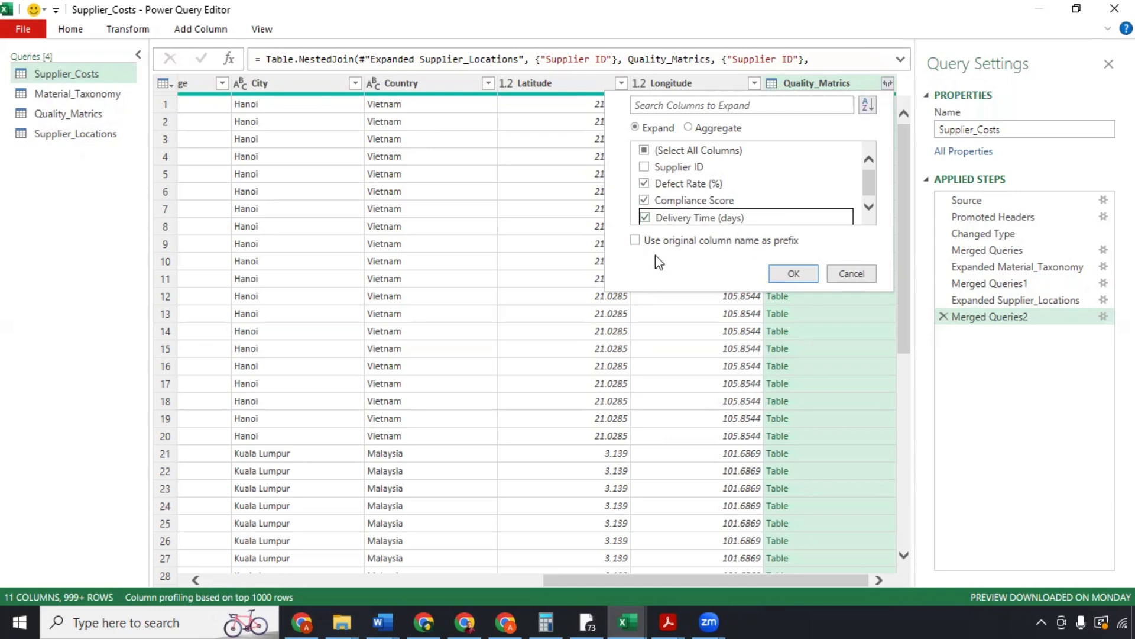
{"action": "left_click", "coordinate": [636, 241]}
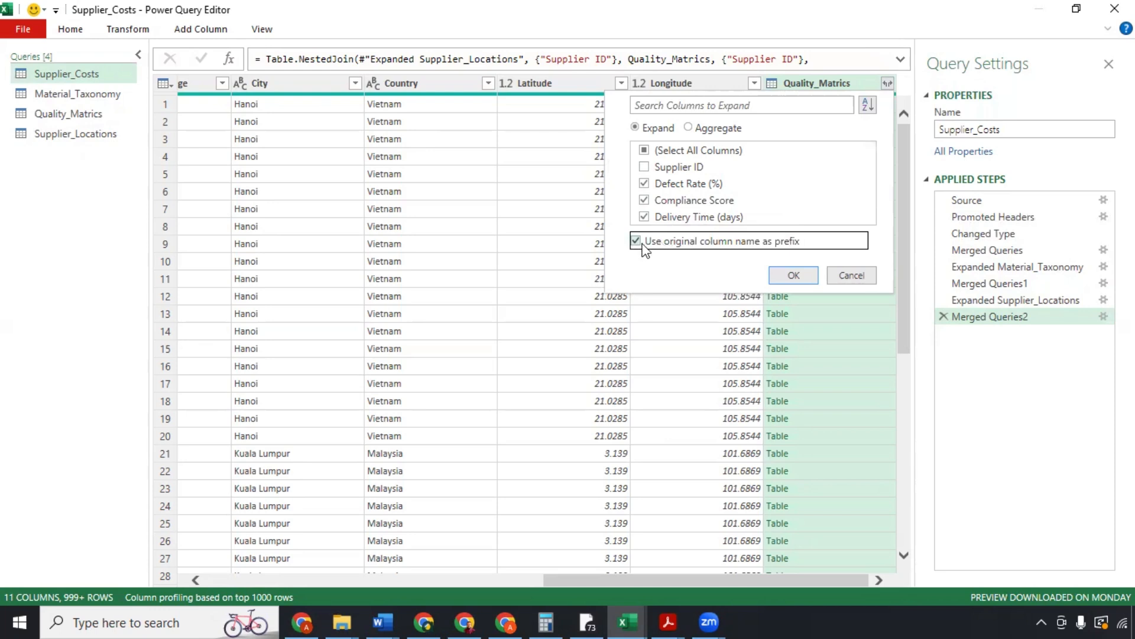
{"action": "left_click", "coordinate": [636, 242]}
{"action": "left_click", "coordinate": [797, 277]}
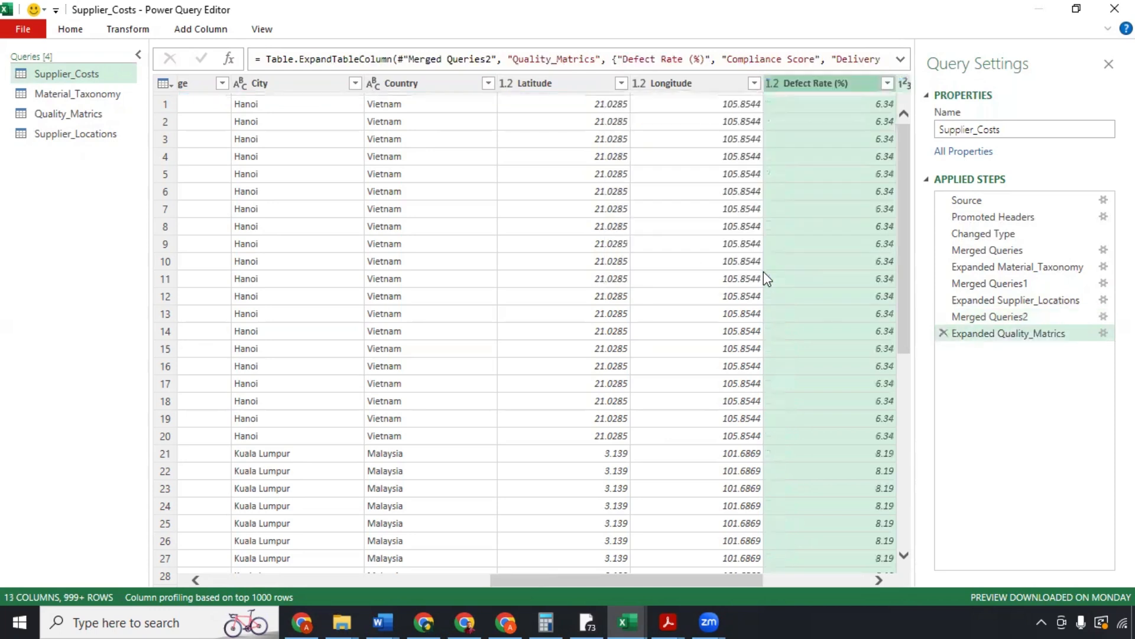
Step: Remove duplicate rows from the Supplier_Costs query based on the Supplier ID column
{"action": "left_click_drag", "start_coordinate": [735, 579], "coordinate": [867, 584]}
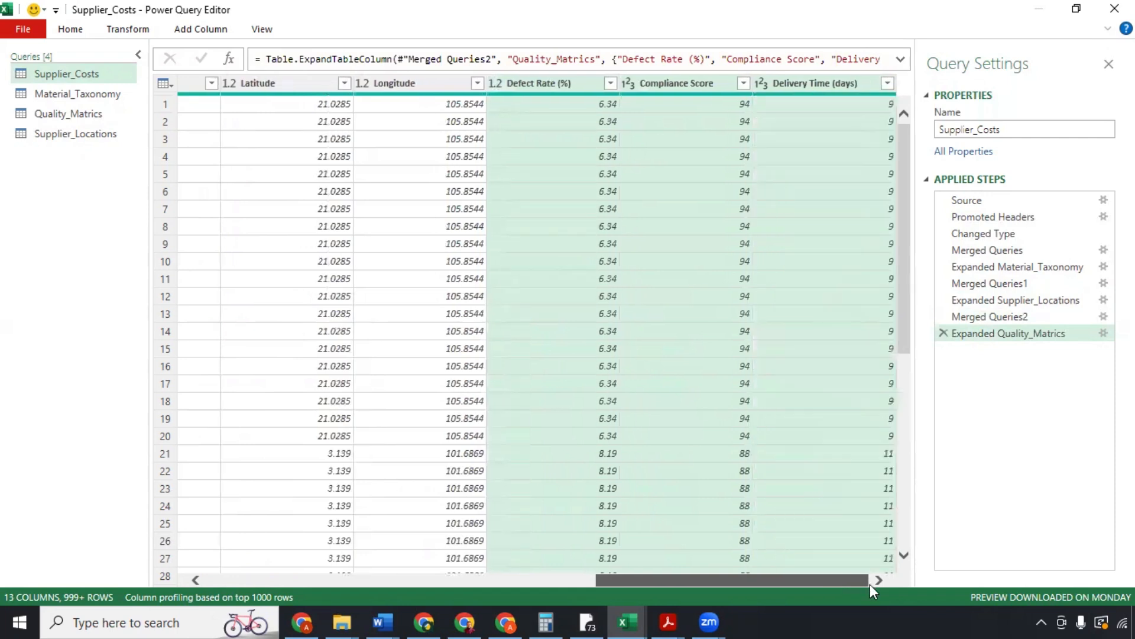
{"action": "left_click_drag", "start_coordinate": [871, 584], "coordinate": [618, 574]}
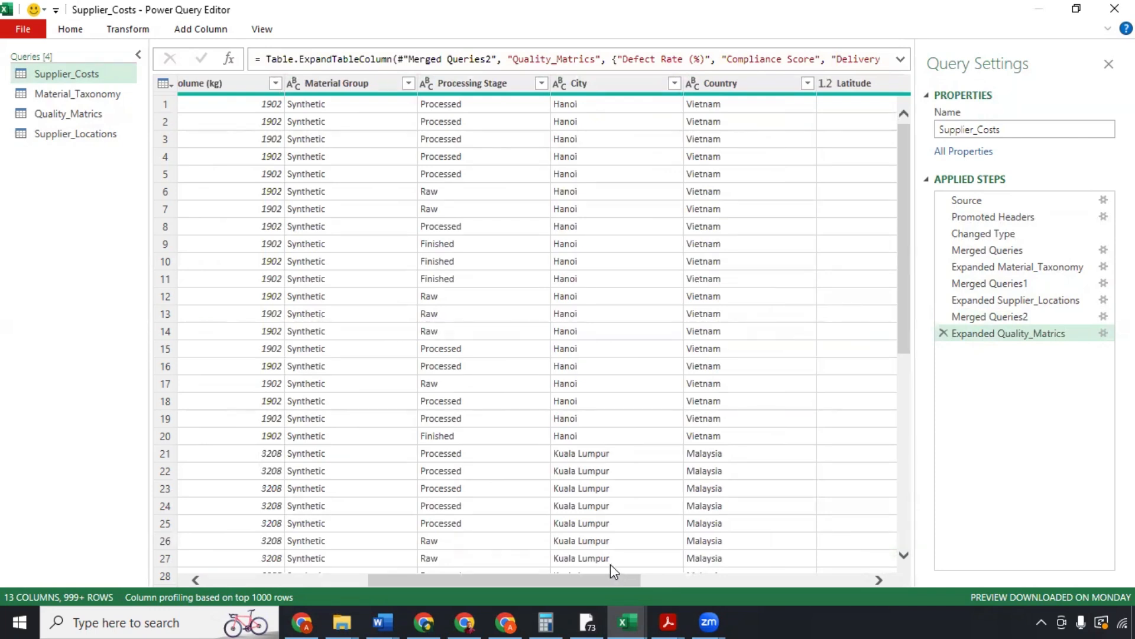
{"action": "left_click_drag", "start_coordinate": [606, 578], "coordinate": [298, 568]}
{"action": "left_click", "coordinate": [225, 85]}
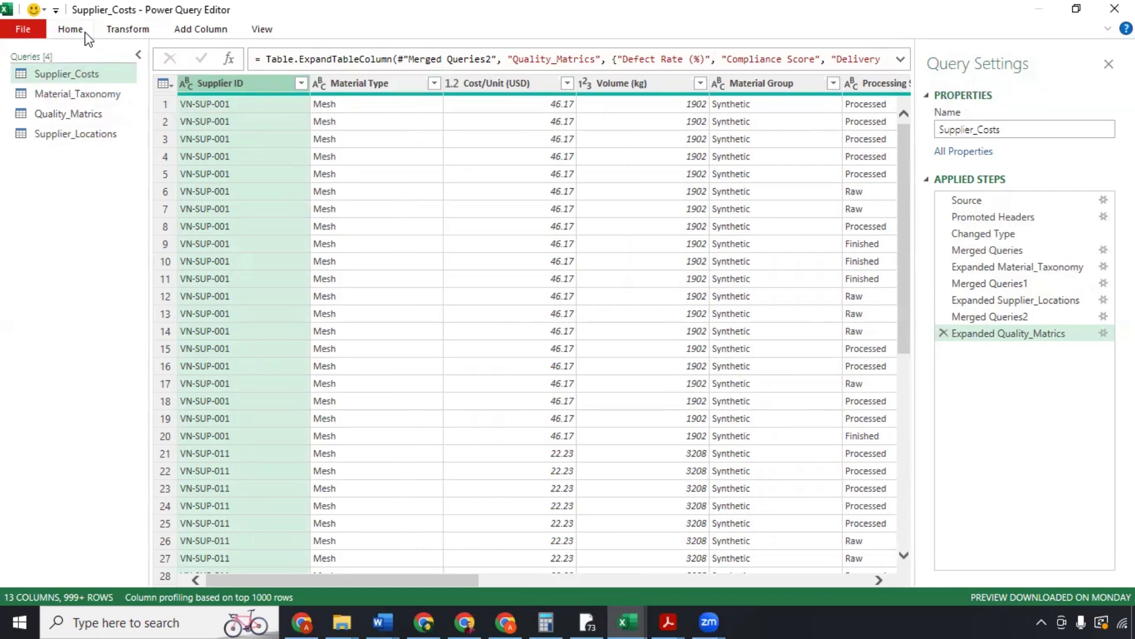
{"action": "left_click", "coordinate": [82, 31]}
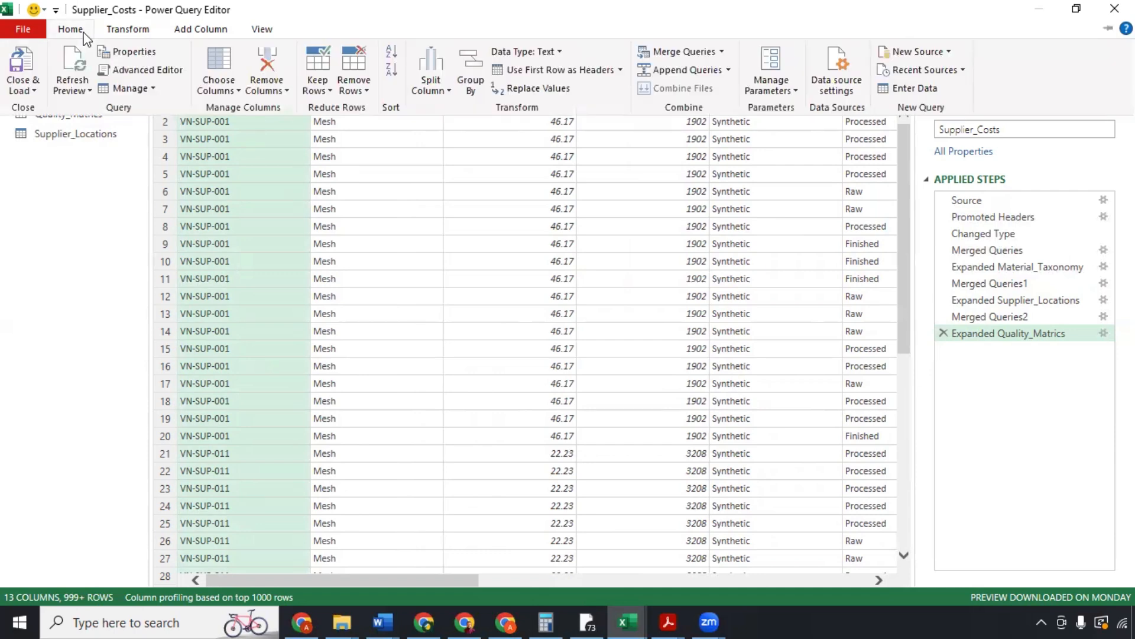
{"action": "left_click", "coordinate": [368, 90]}
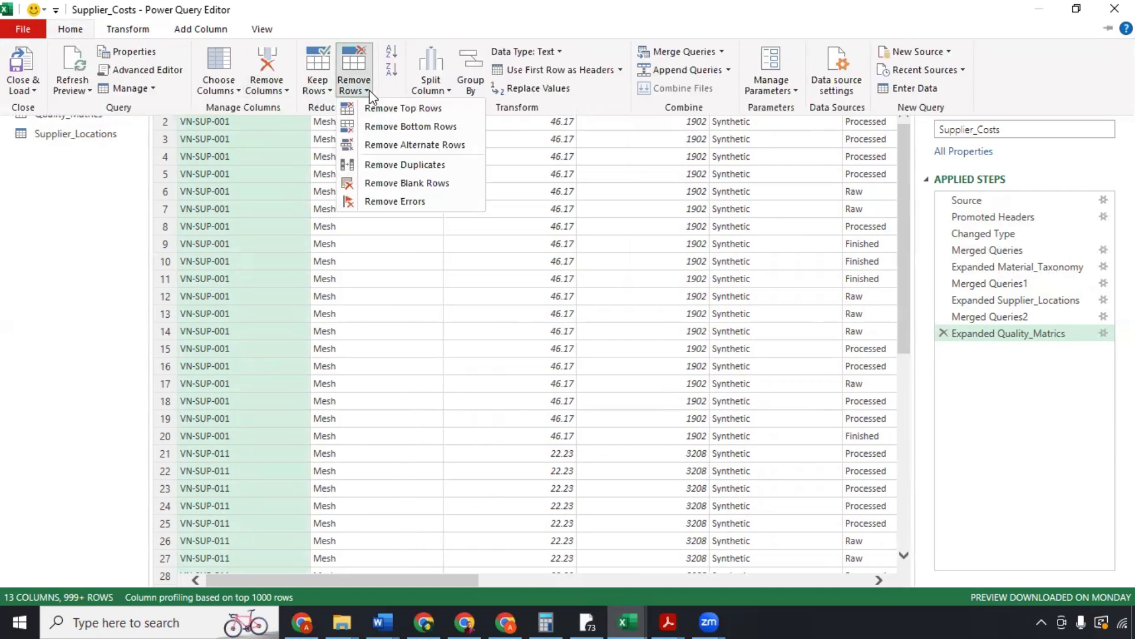
{"action": "left_click", "coordinate": [385, 165]}
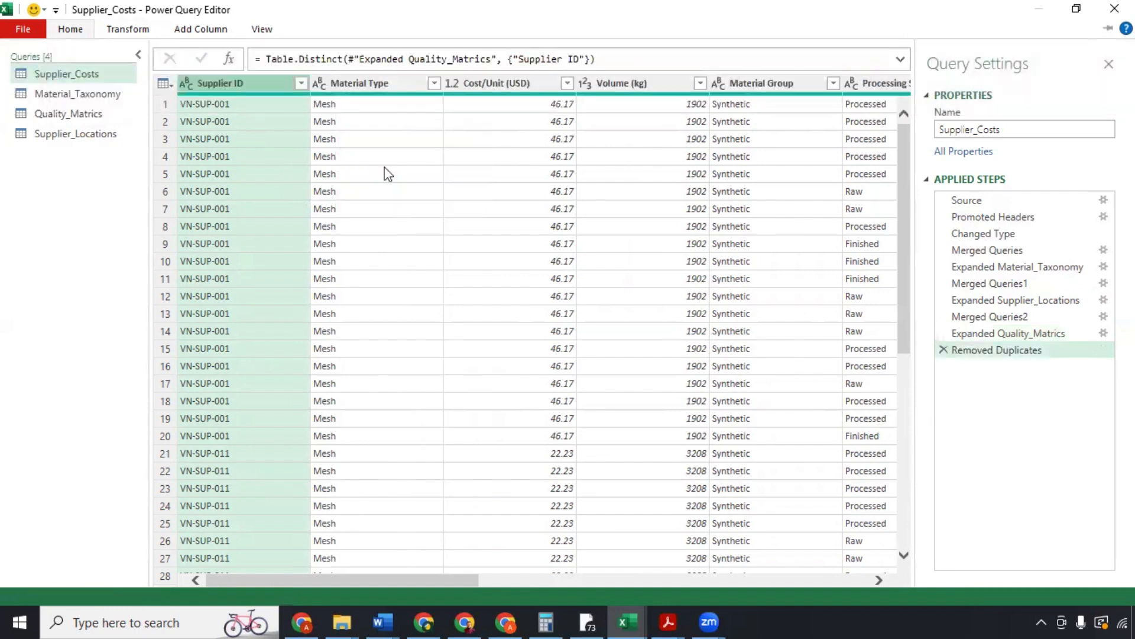
{"action": "left_click_drag", "start_coordinate": [899, 266], "coordinate": [877, 210]}
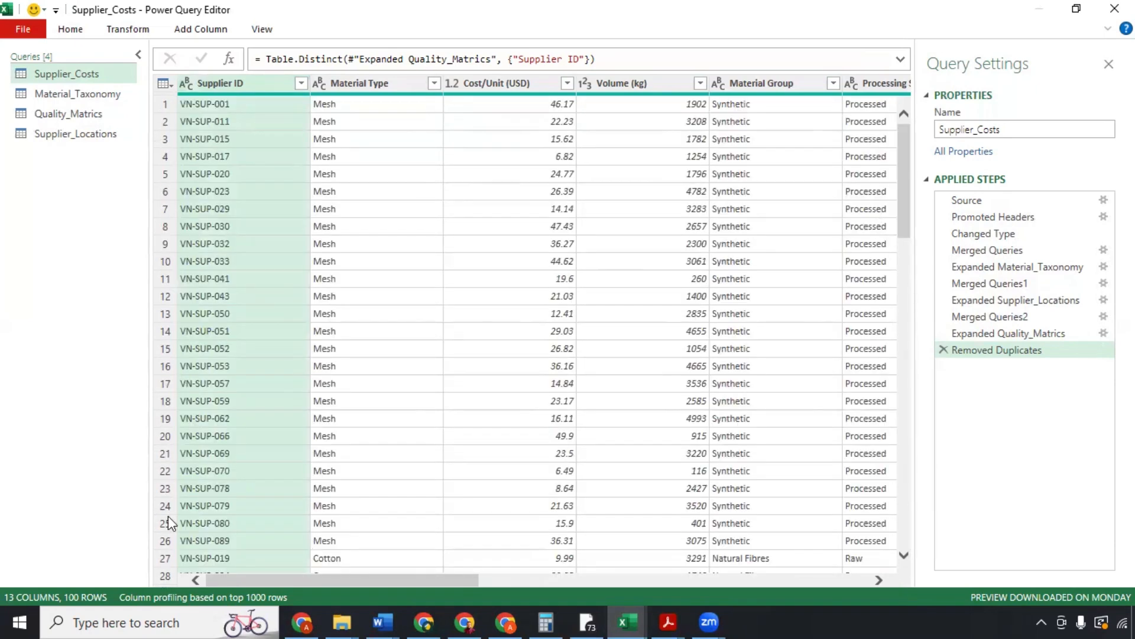
{"action": "left_click_drag", "start_coordinate": [281, 579], "coordinate": [670, 572]}
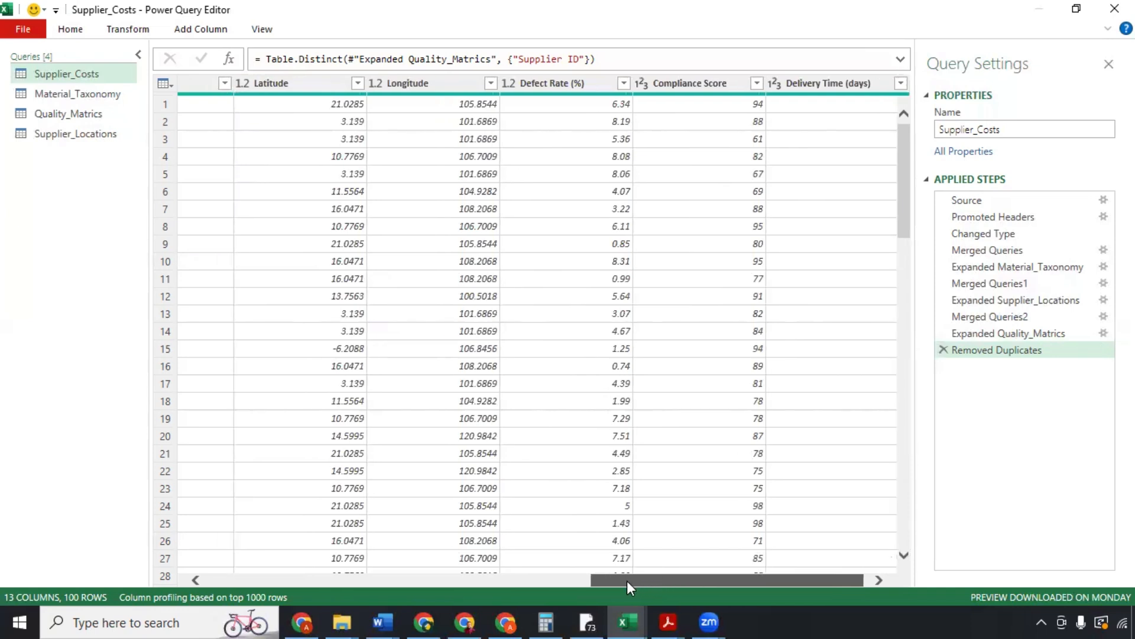
{"action": "scroll", "coordinate": [627, 581], "scroll_direction": "left", "scroll_amount": 5}
{"action": "scroll", "coordinate": [627, 580], "scroll_direction": "left", "scroll_amount": 5}
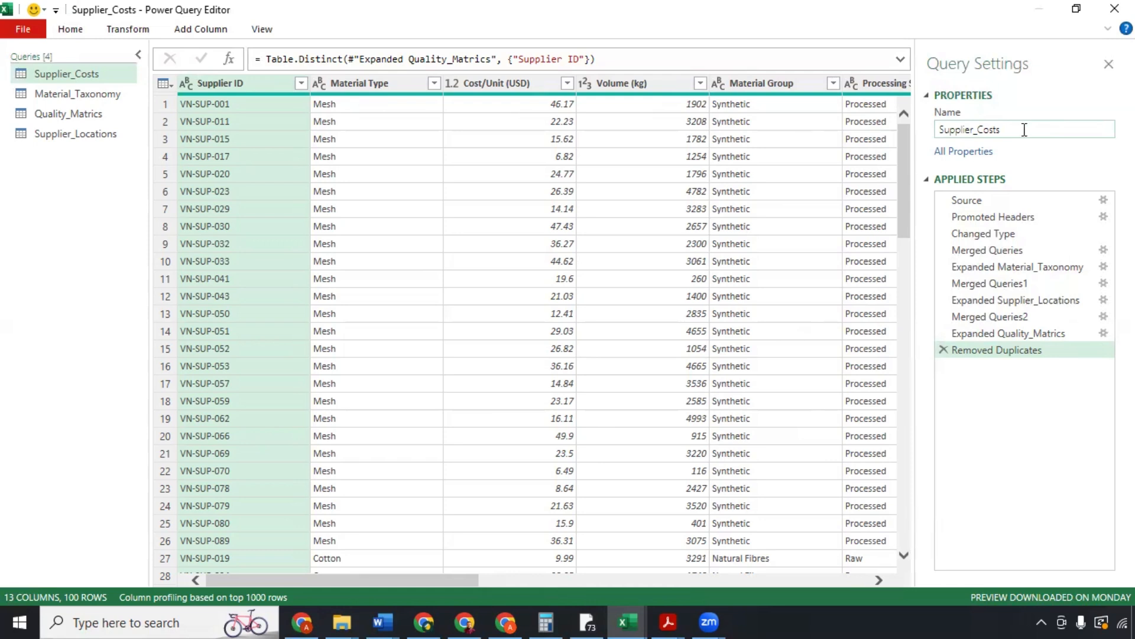
Step: Rename the Supplier_Costs query as Supplier_Performance
{"action": "left_click_drag", "start_coordinate": [1025, 129], "coordinate": [928, 145]}
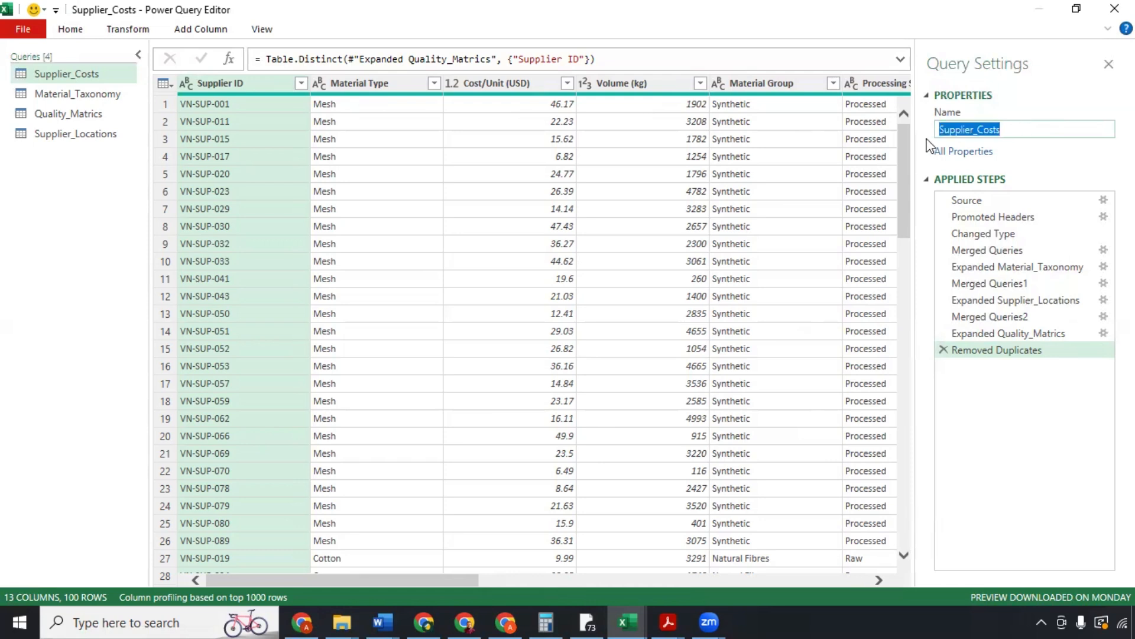
{"action": "type", "text": "Supplier_Performance"}
{"action": "key", "text": "Return"}
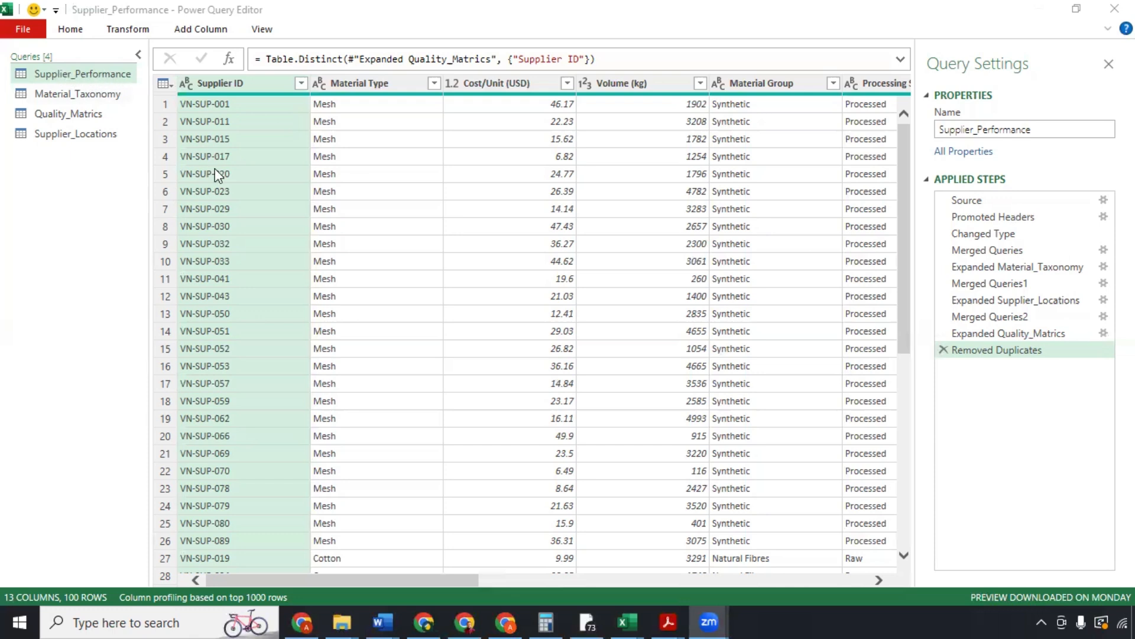
Step: Start a new custom column in the Supplier_Performance query and name it Cost_Volume
{"action": "left_click", "coordinate": [346, 243]}
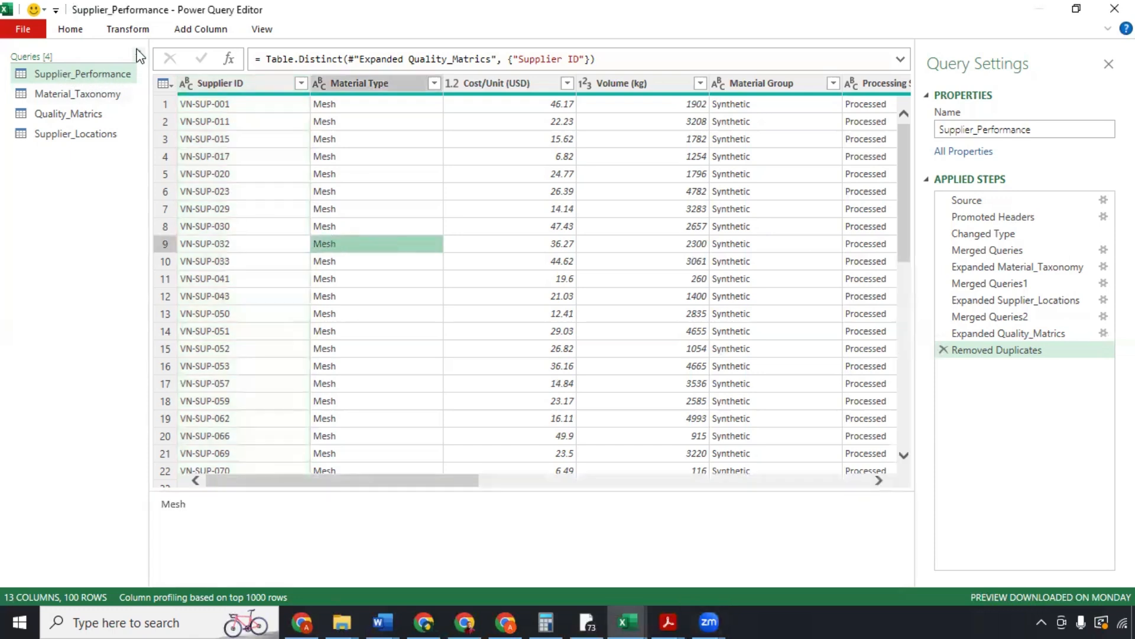
{"action": "left_click", "coordinate": [178, 32]}
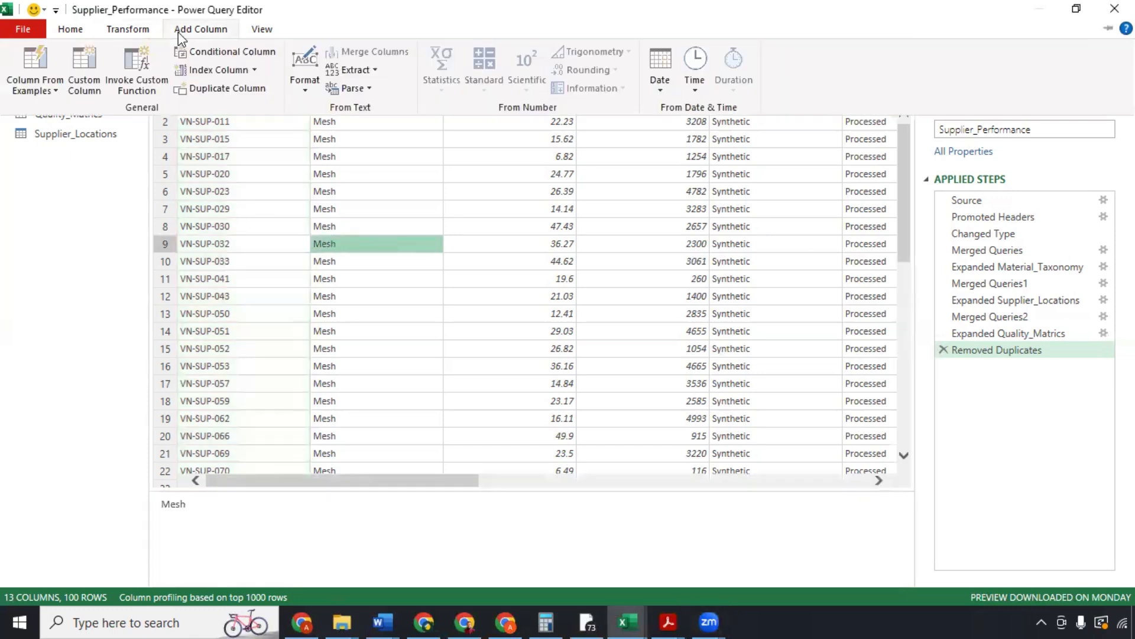
{"action": "left_click", "coordinate": [92, 93]}
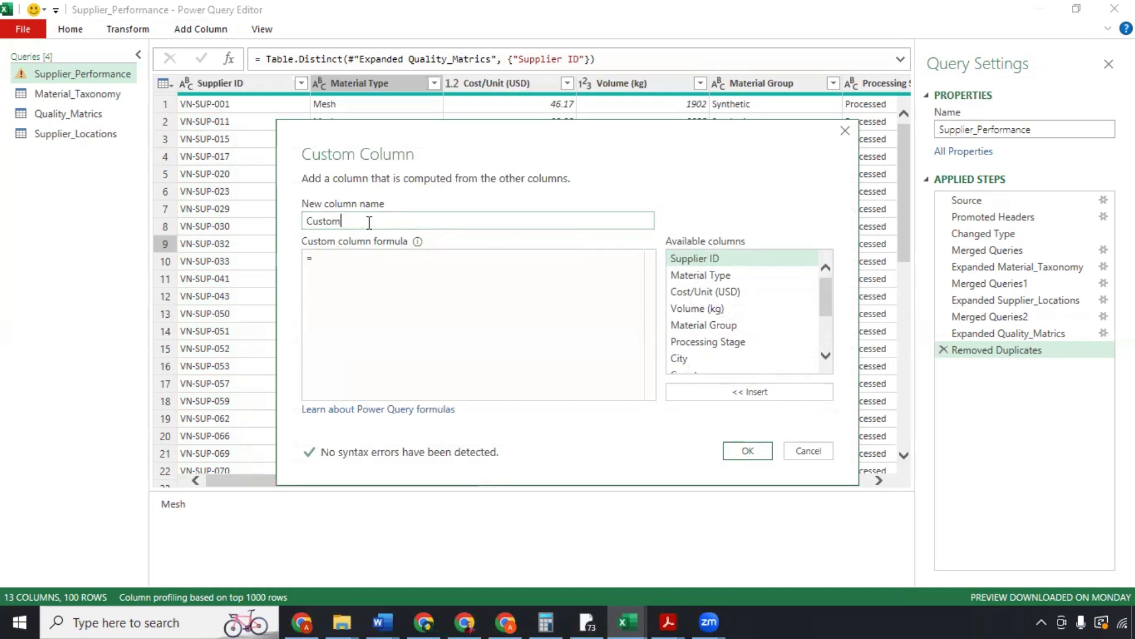
{"action": "key", "text": "BackSpace"}
{"action": "key", "text": "BackSpace"}
{"action": "key", "text": "BackSpace"}
{"action": "key", "text": "BackSpace"}
{"action": "key", "text": "BackSpace"}
{"action": "type", "text": "ost_"}
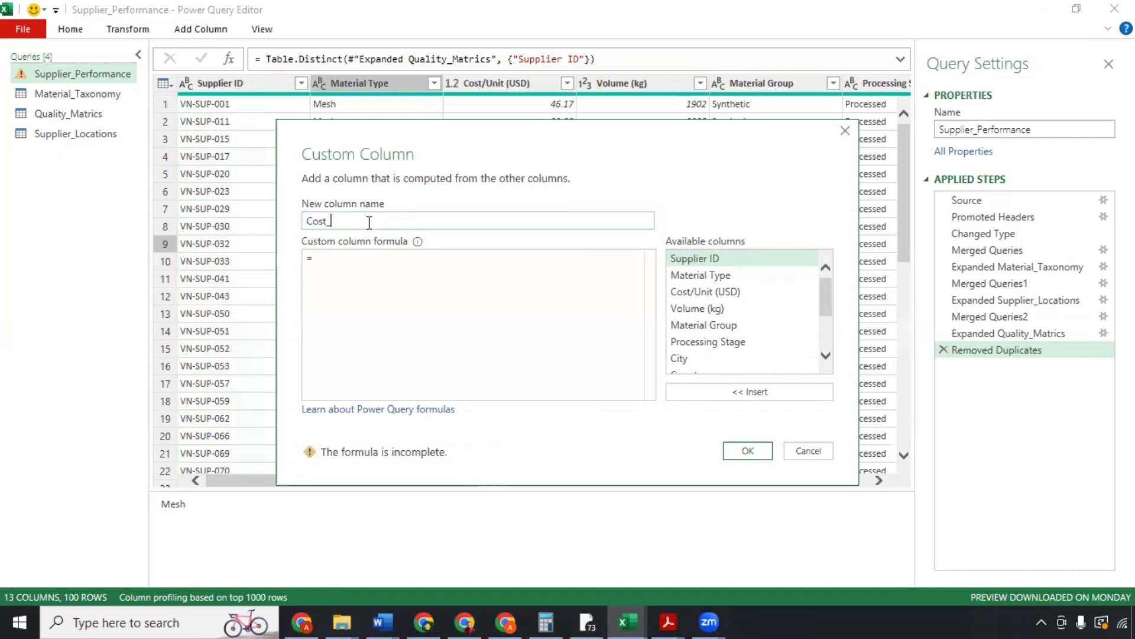
{"action": "type", "text": "Volume"}
{"action": "key", "text": "Tab"}
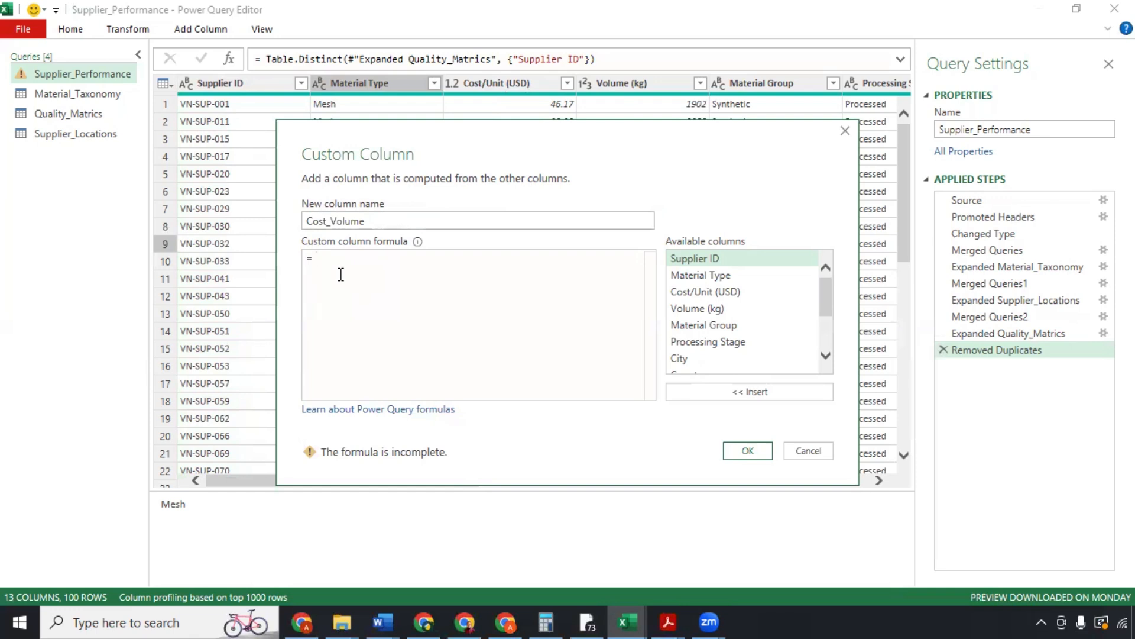
Step: Define the Cost_Volume formula as Cost/Unit (USD) multiplied by Volume (kg) and add the column
{"action": "double_click", "coordinate": [695, 293]}
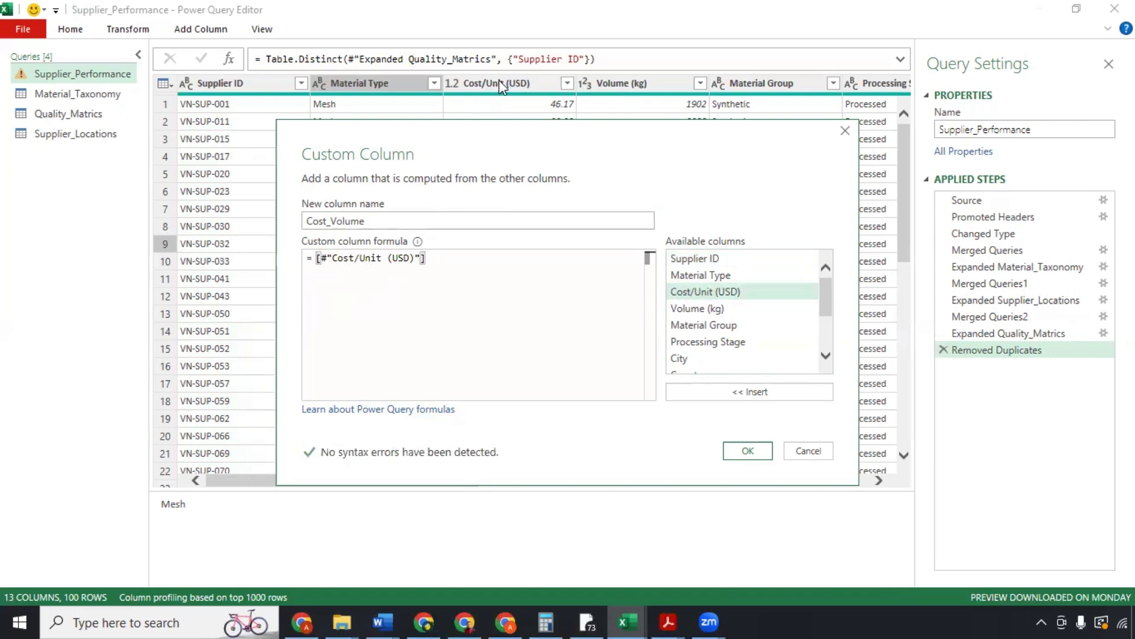
{"action": "type", "text": "*"}
{"action": "double_click", "coordinate": [697, 308]}
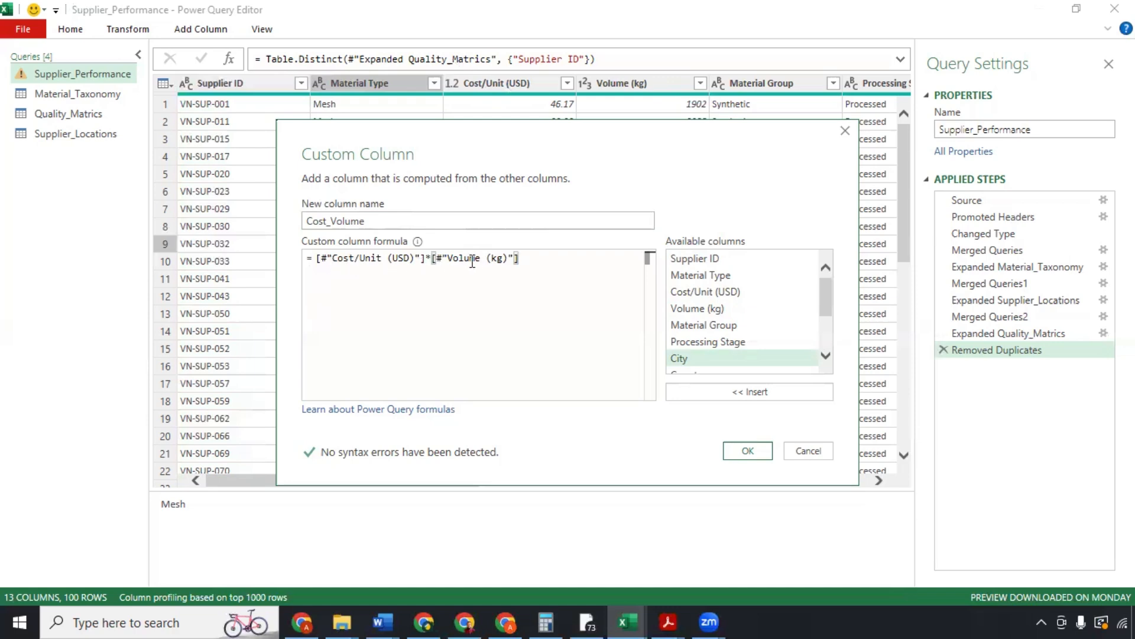
{"action": "left_click", "coordinate": [747, 451]}
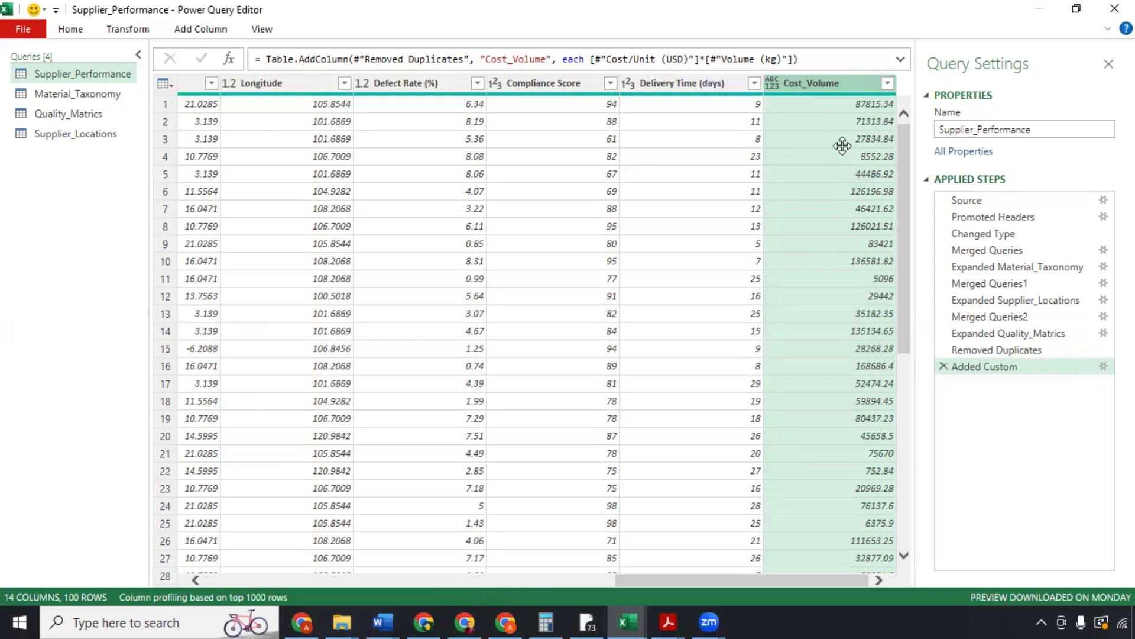
Step: Rename the Added Custom applied step as Added Cost_Volume
{"action": "mouse_move", "coordinate": [838, 93]}
{"action": "right_click", "coordinate": [986, 366]}
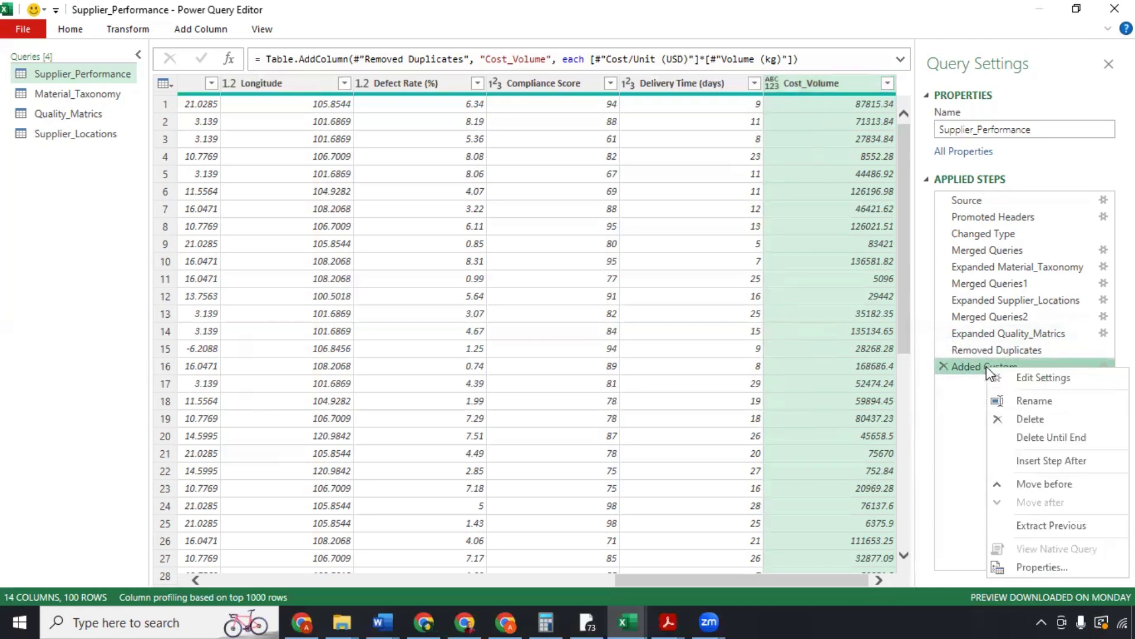
{"action": "left_click", "coordinate": [1021, 401]}
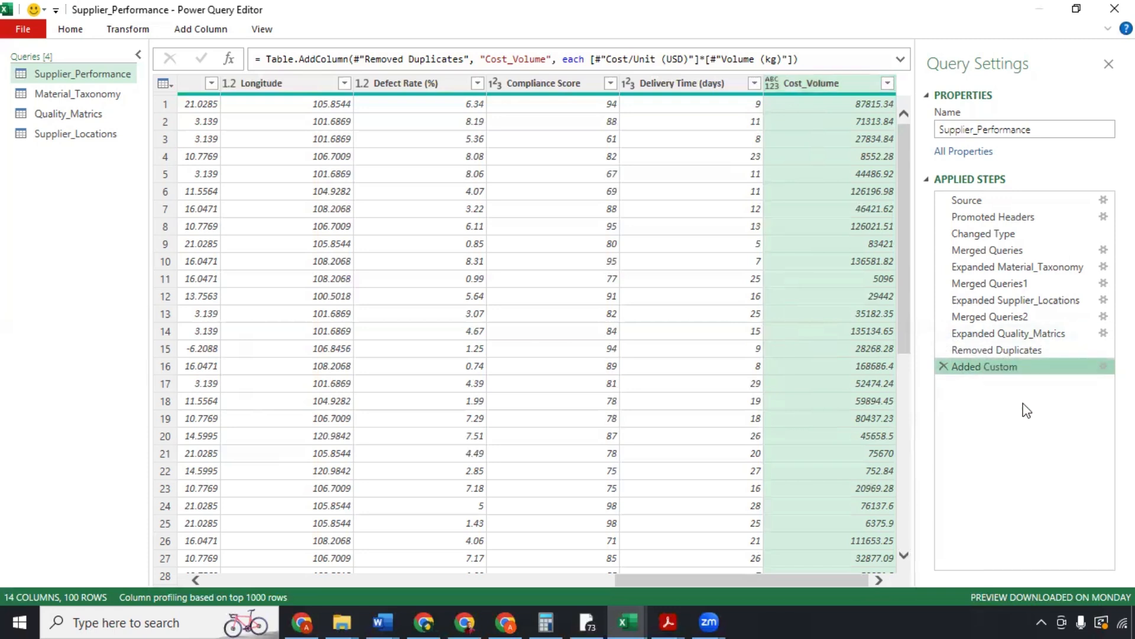
{"action": "left_click", "coordinate": [1018, 367]}
{"action": "key", "text": "BackSpace"}
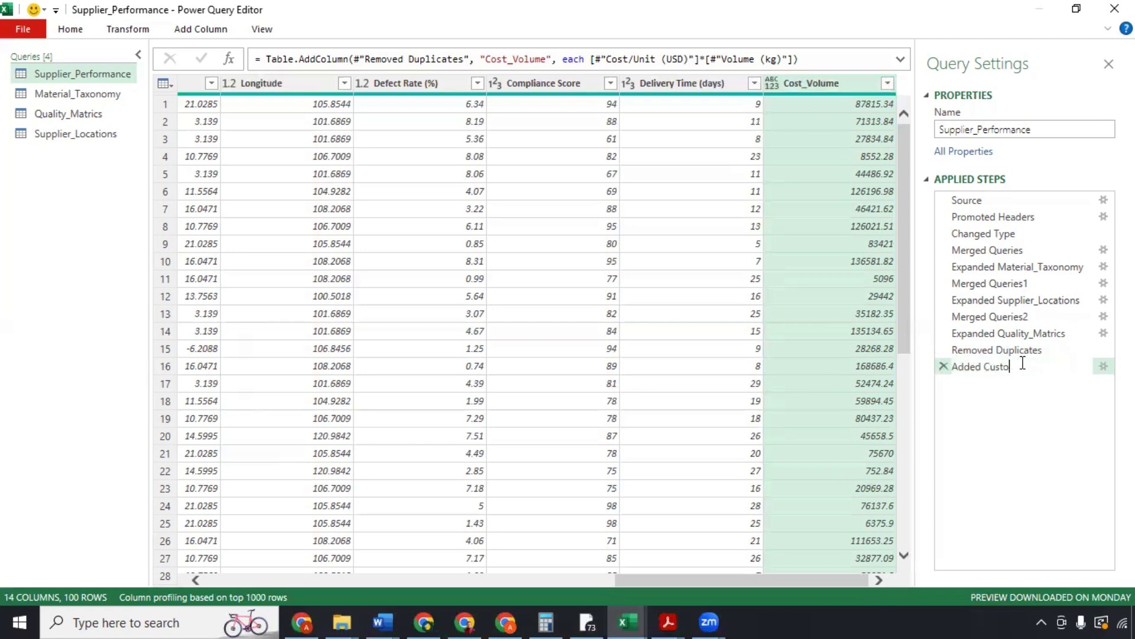
{"action": "key", "text": "BackSpace"}
{"action": "key", "text": "BackSpace"}
{"action": "key", "text": "BackSpace"}
{"action": "key", "text": "BackSpace"}
{"action": "type", "text": "ost_Volume"}
{"action": "key", "text": "Return"}
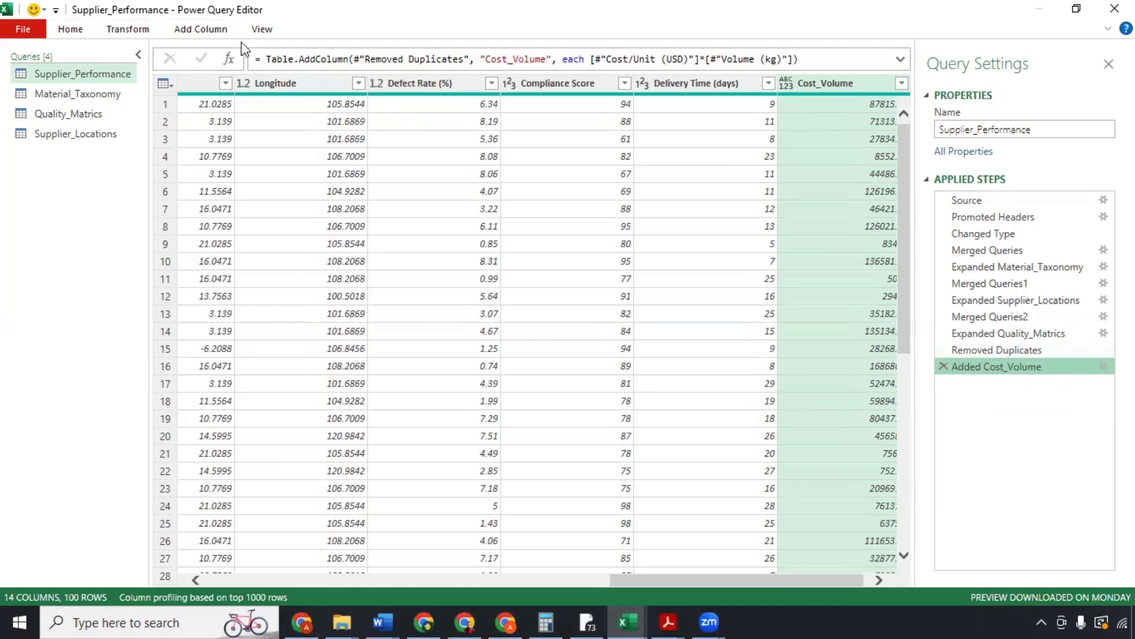
Step: Start another custom column in the Supplier_Performance query and name it Weighted_Cost
{"action": "left_click", "coordinate": [212, 31]}
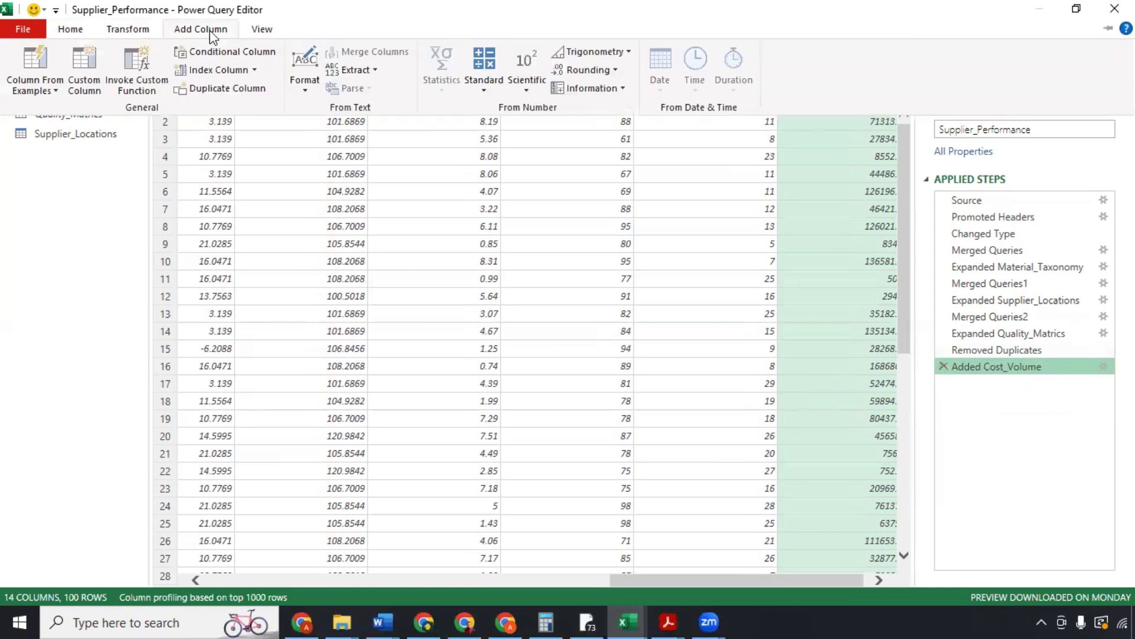
{"action": "left_click", "coordinate": [90, 87]}
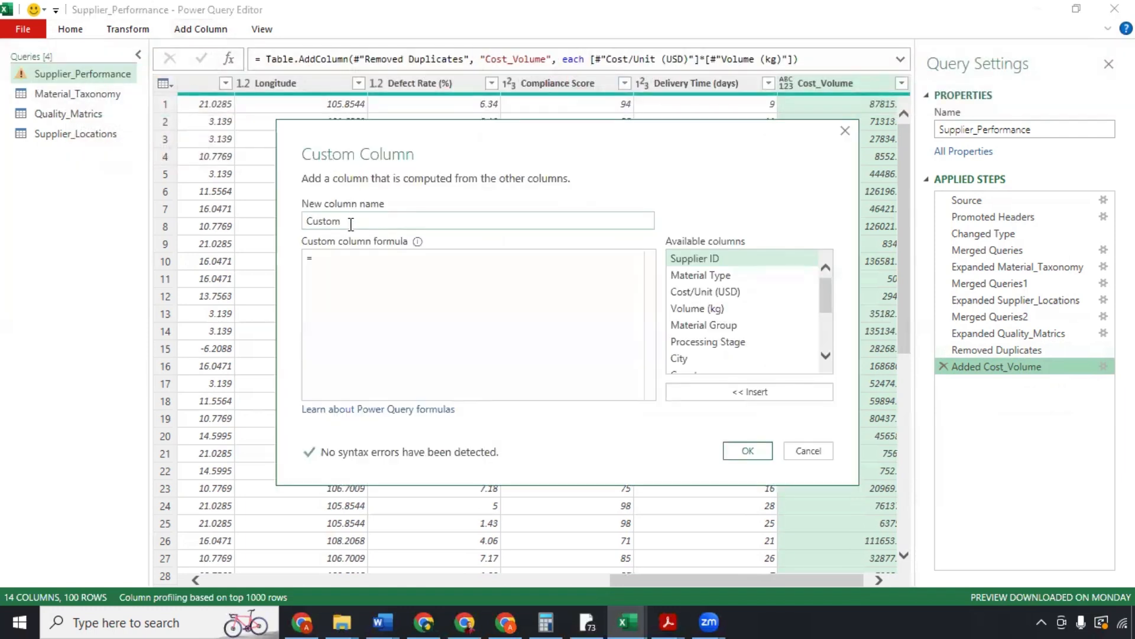
{"action": "left_click_drag", "start_coordinate": [347, 221], "coordinate": [300, 220]}
{"action": "type", "text": "Weighted_Cost"}
Step: Enter the numerator of the Weighted_Cost formula as List.Sum(#"Added Cost_Volume"[Cost_Volume])
{"action": "left_click", "coordinate": [327, 256]}
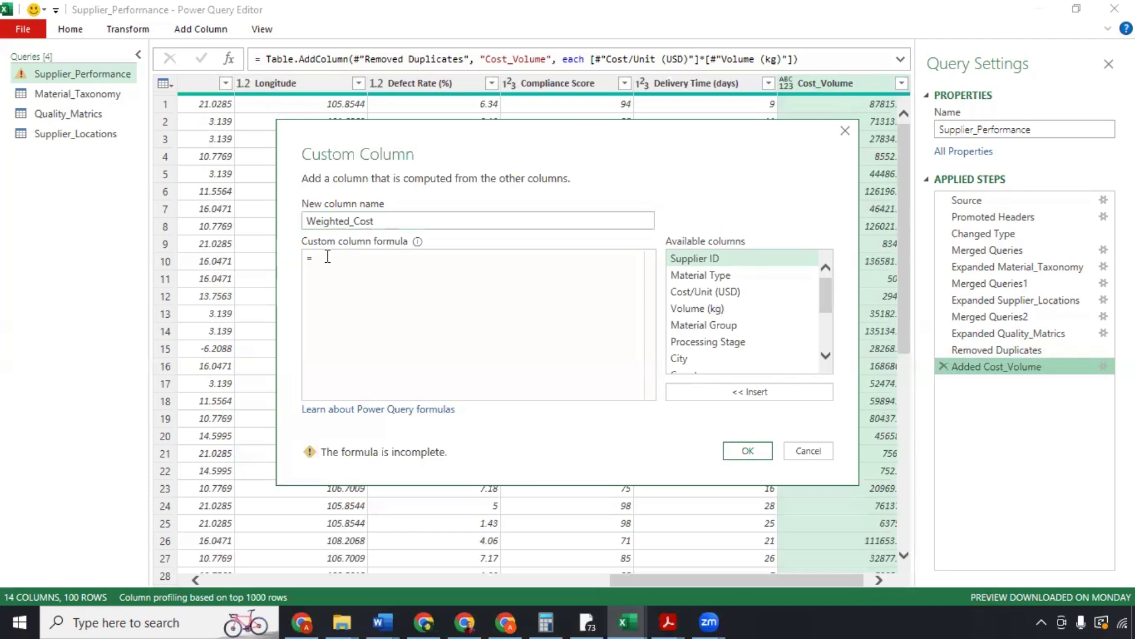
{"action": "type", "text": "L"}
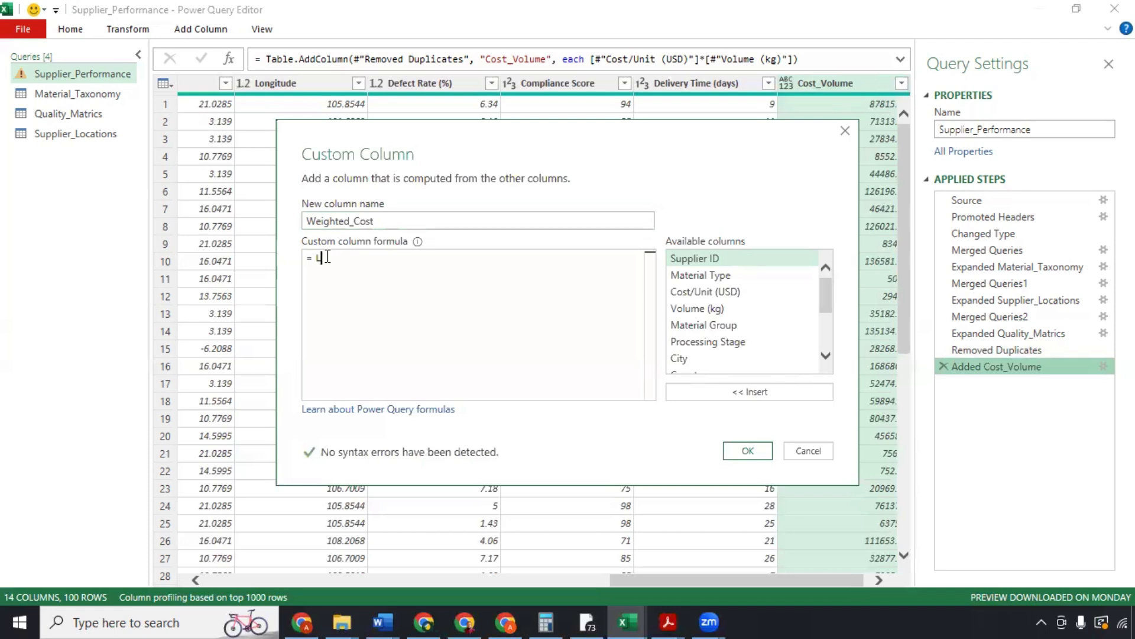
{"action": "type", "text": "ist.Sum("}
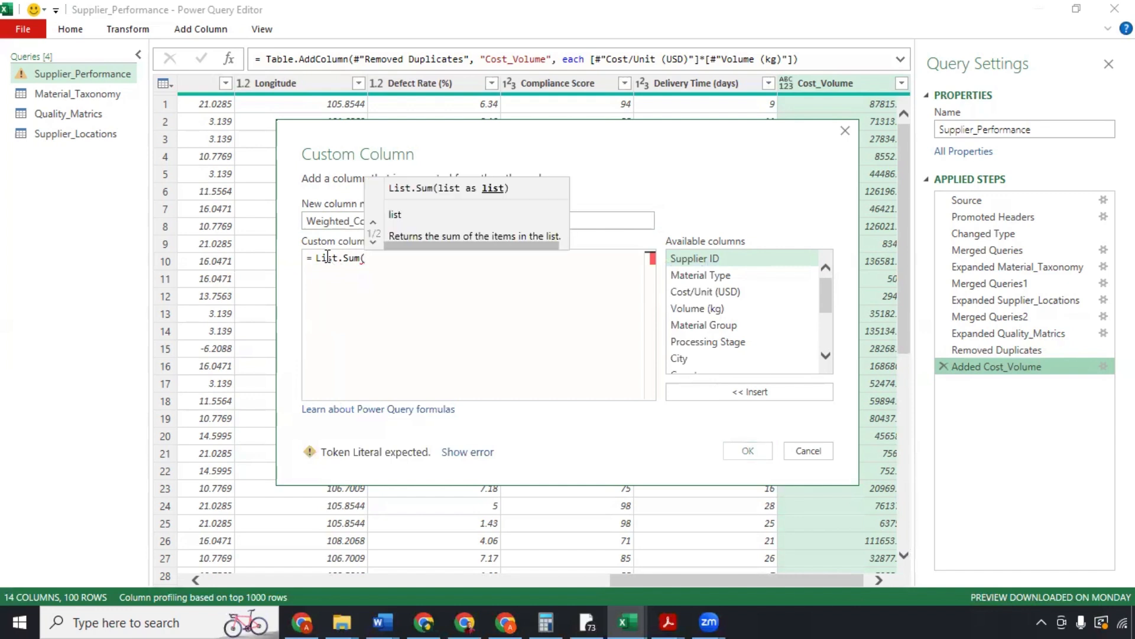
{"action": "type", "text": "#"}
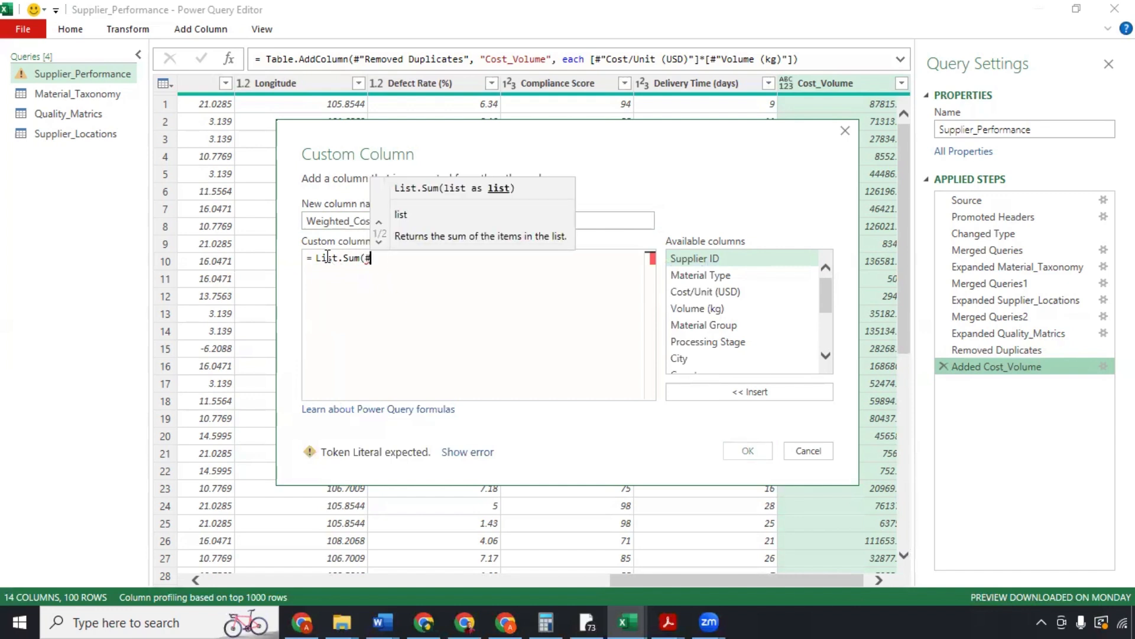
{"action": "type", "text": "\"\""}
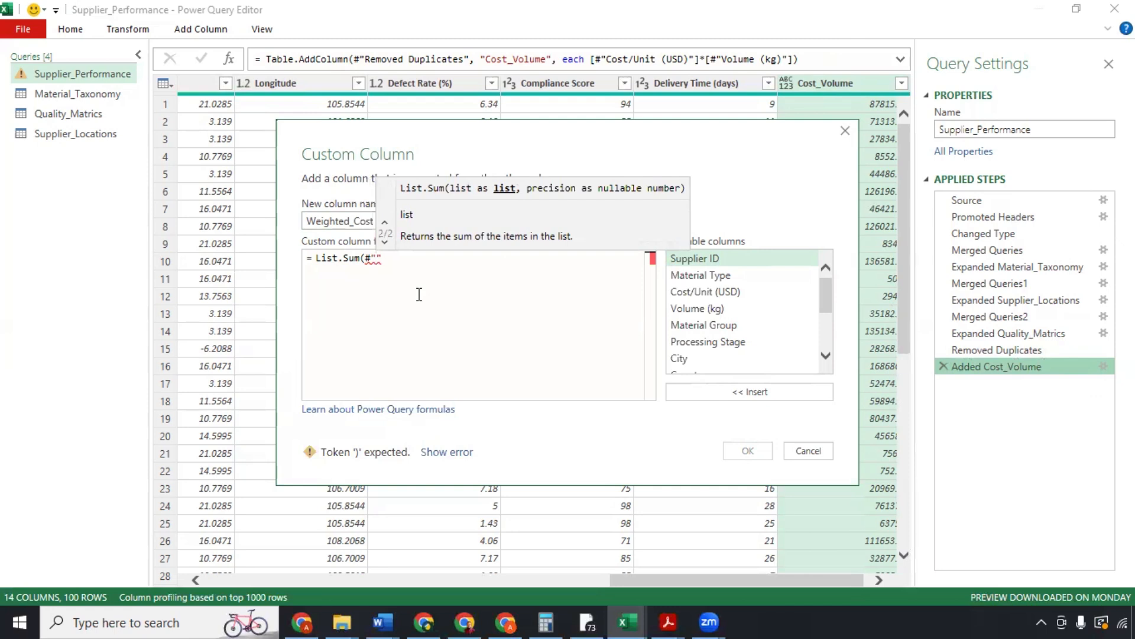
{"action": "type", "text": "Added Cost"}
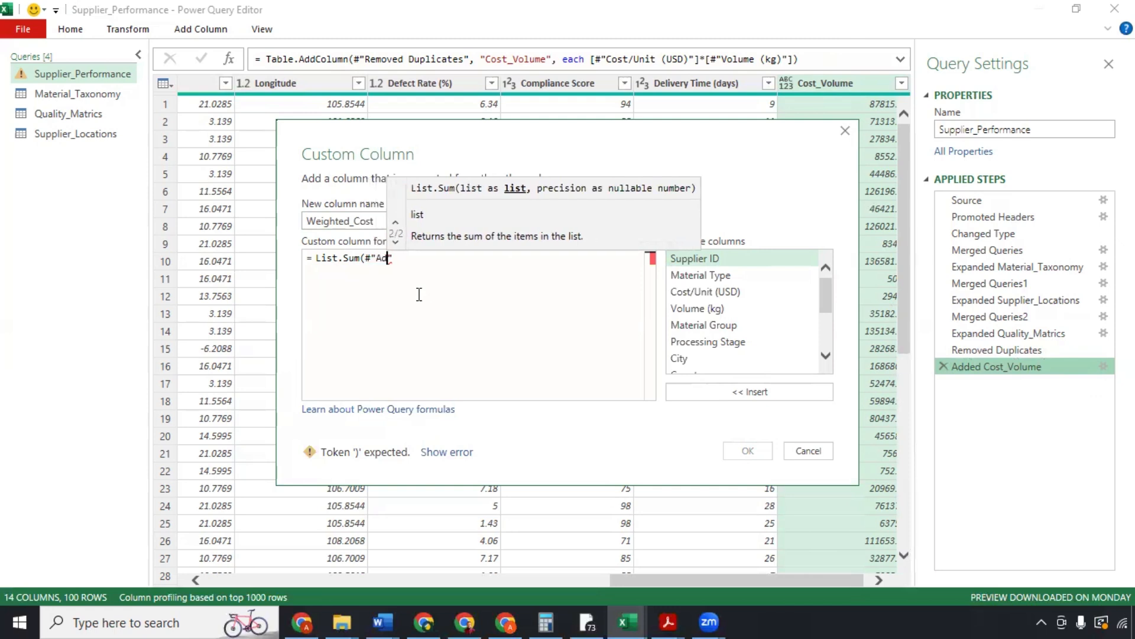
{"action": "type", "text": "_Volume"}
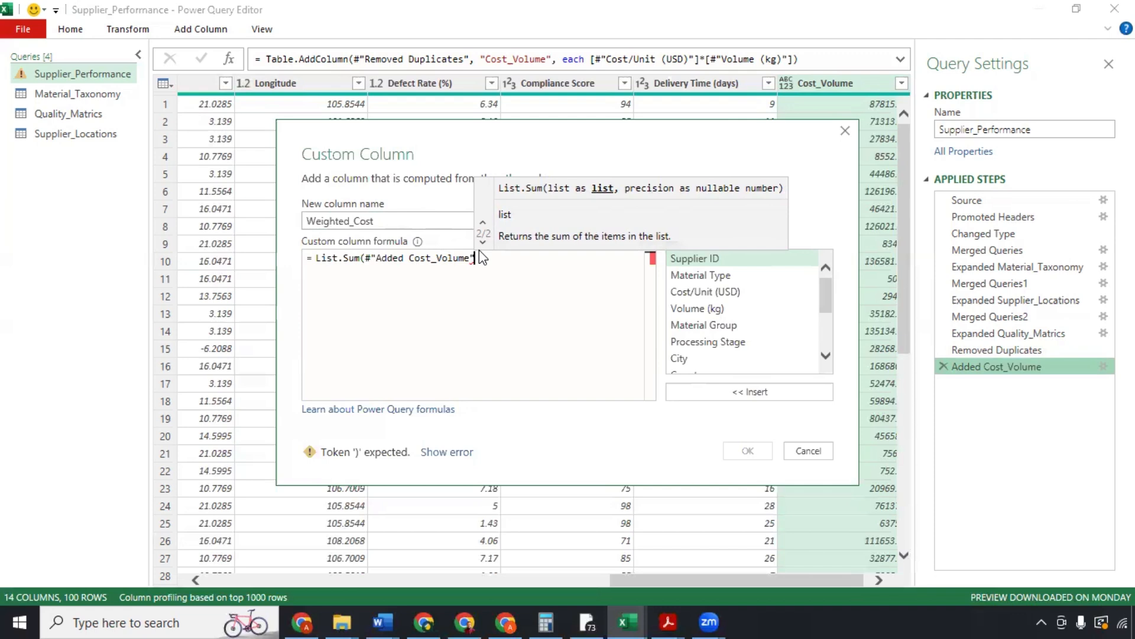
{"action": "scroll", "coordinate": [717, 338], "scroll_direction": "down", "scroll_amount": 3}
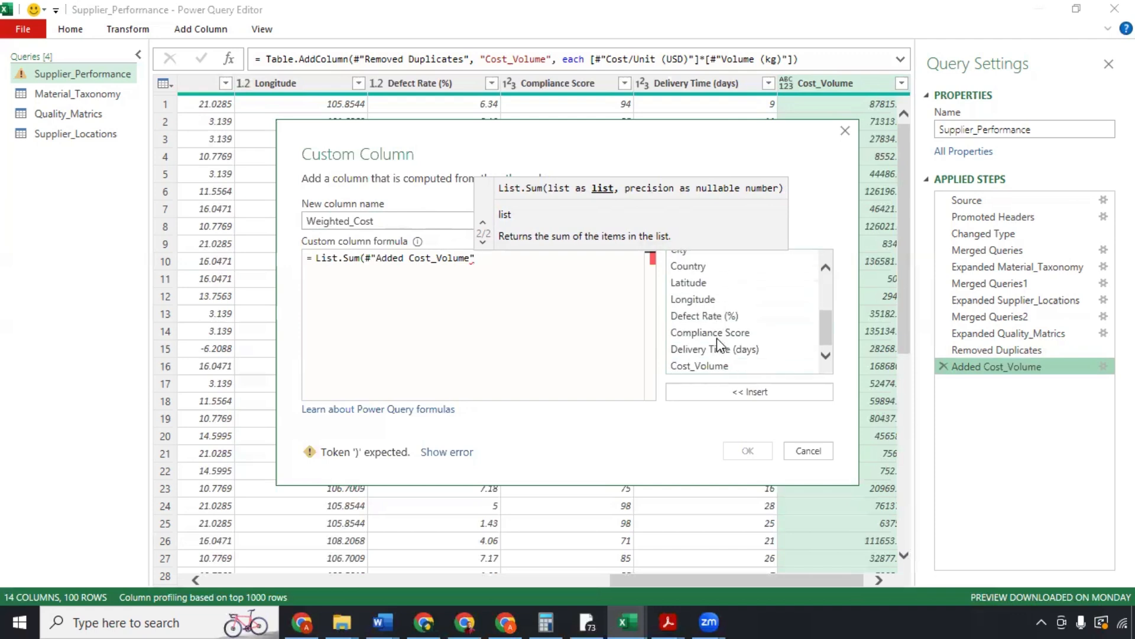
{"action": "double_click", "coordinate": [711, 366]}
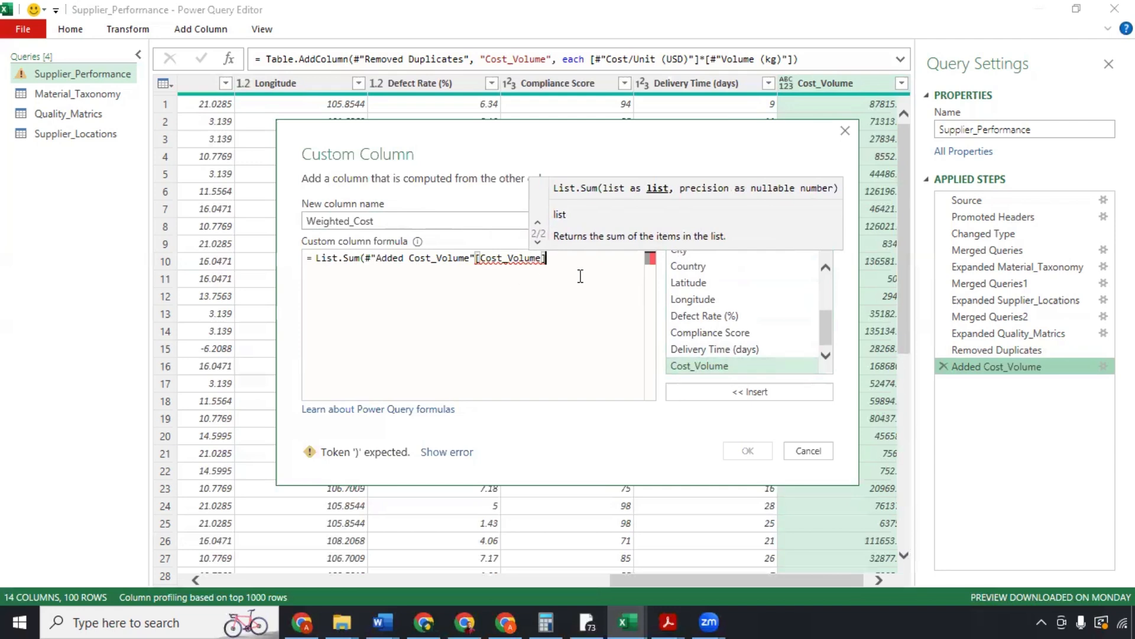
{"action": "type", "text": ")"}
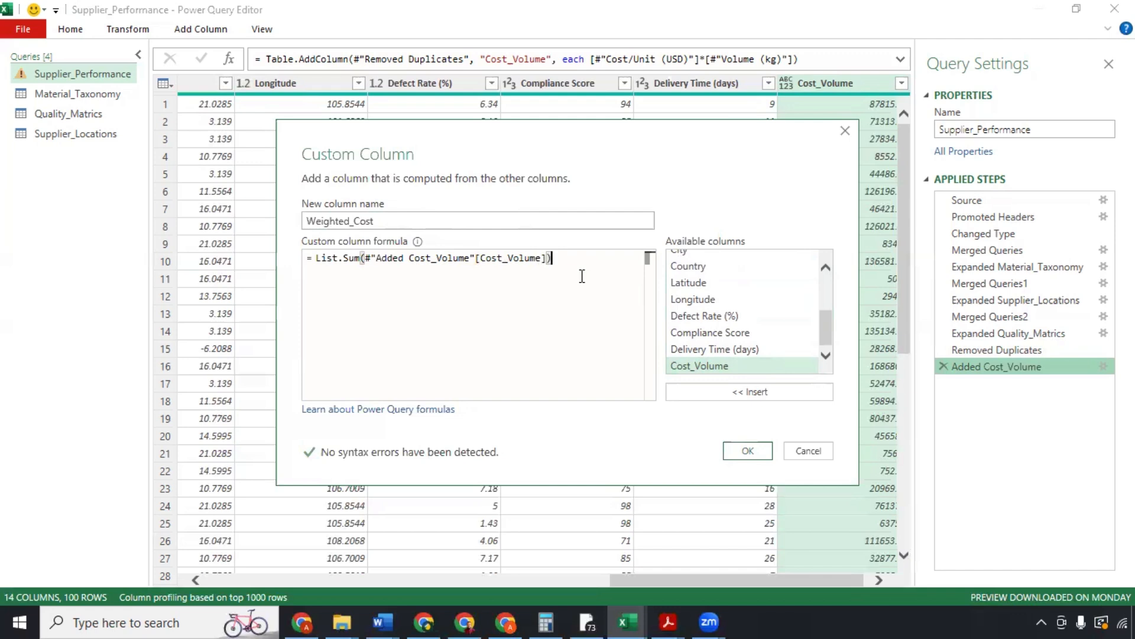
Step: Complete the Weighted_Cost formula by dividing the numerator by List.Sum(#"Added Cost_Volume"[#"Volume (kg)"])
{"action": "type", "text": "/"}
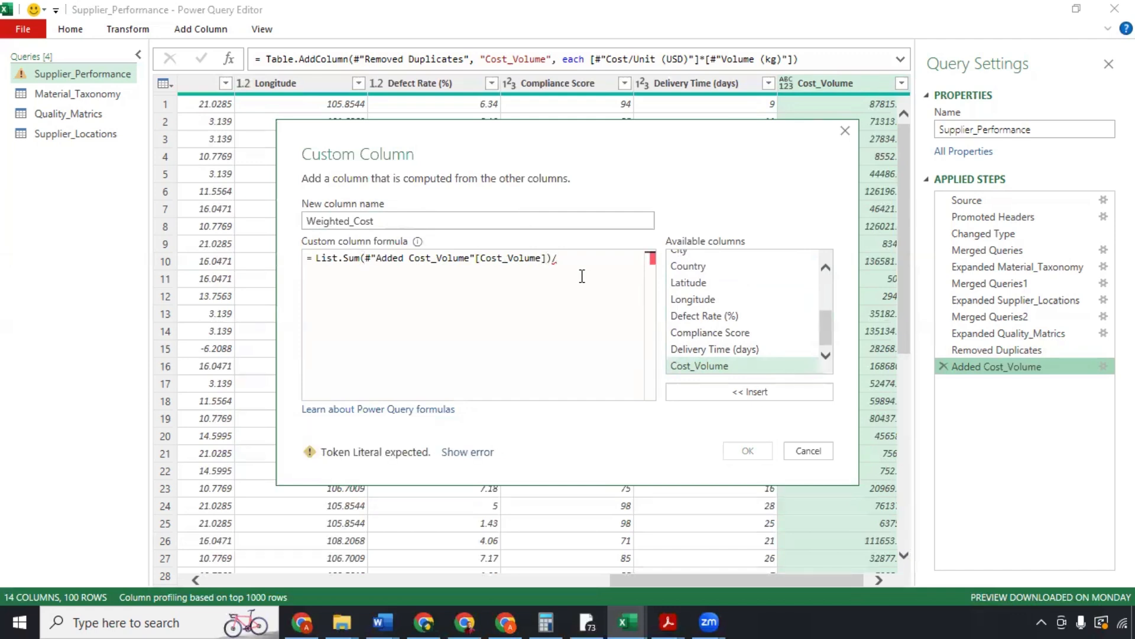
{"action": "type", "text": "List.Su"}
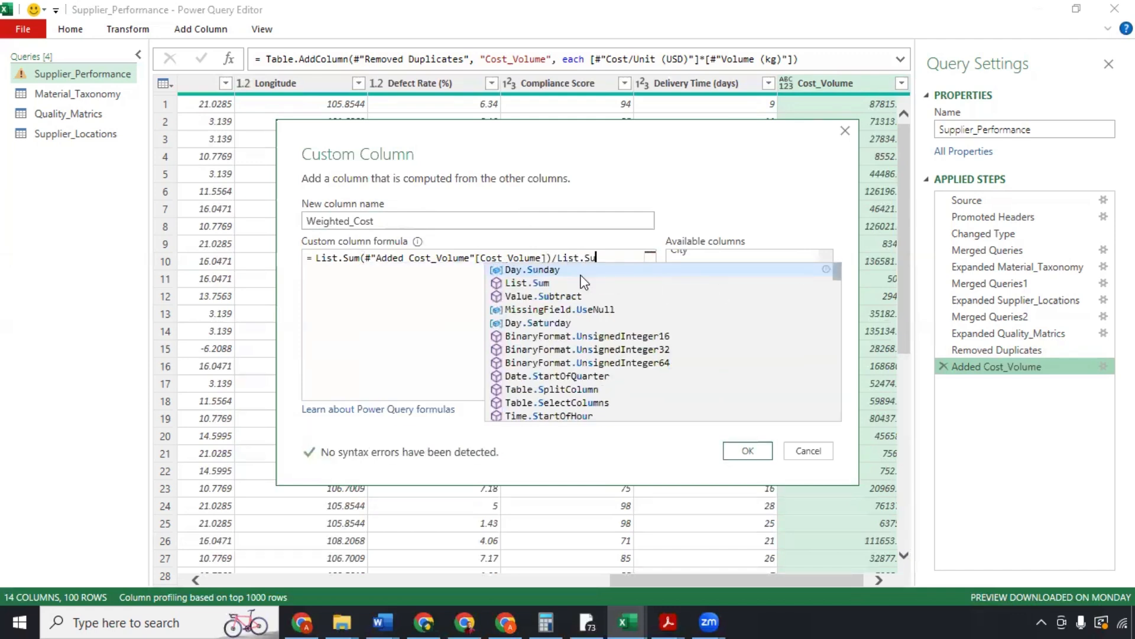
{"action": "type", "text": "m("}
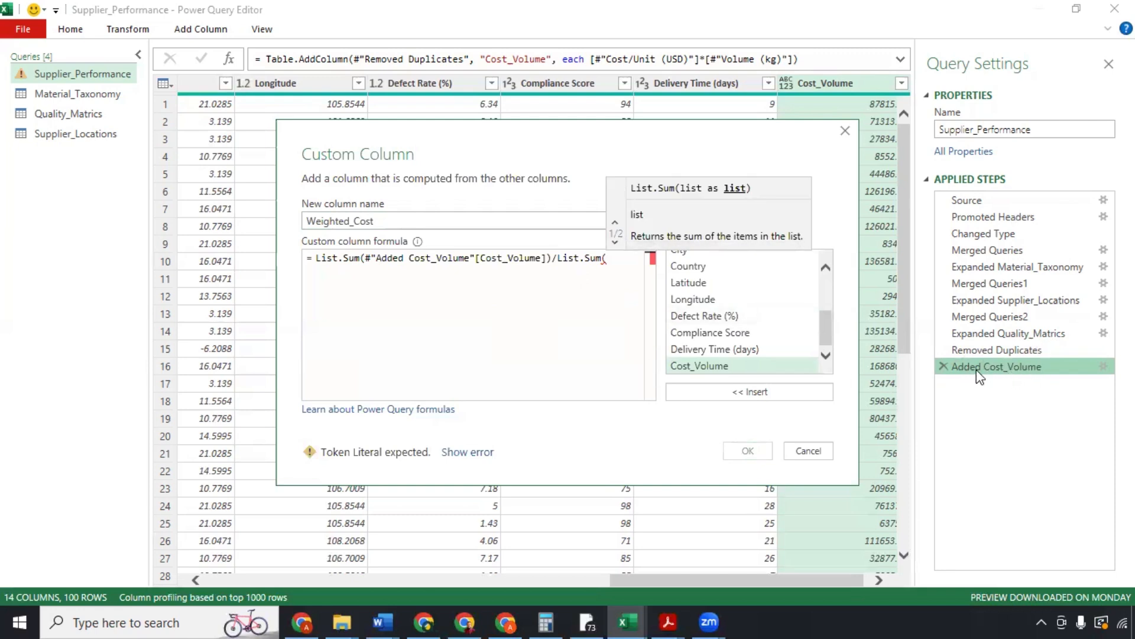
{"action": "type", "text": "#"}
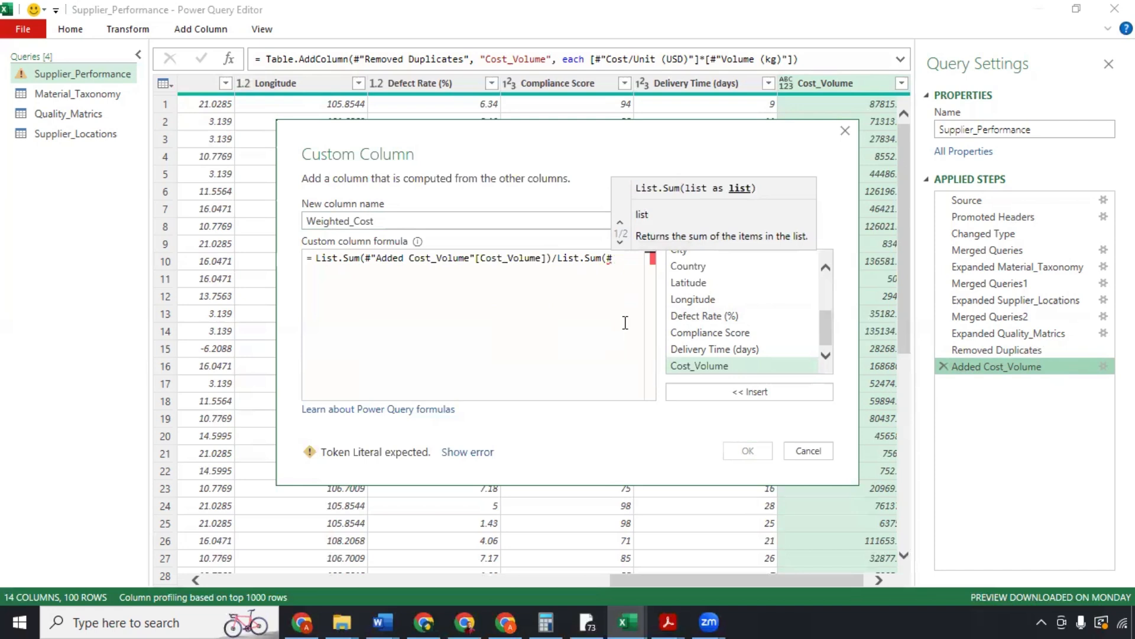
{"action": "type", "text": "\"\""}
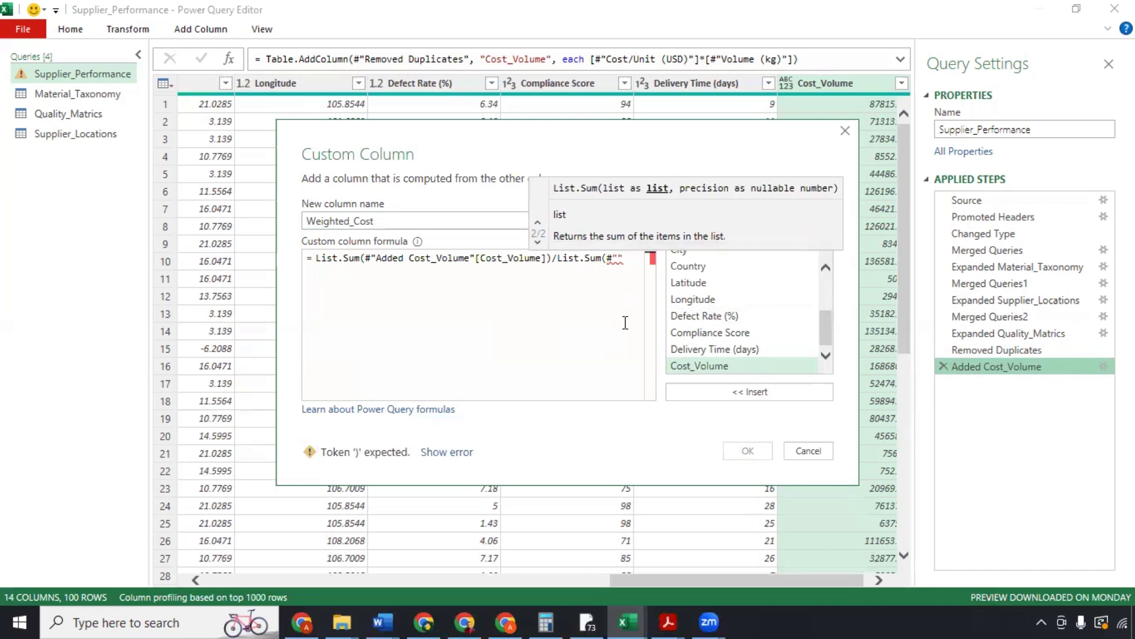
{"action": "type", "text": "Added C"}
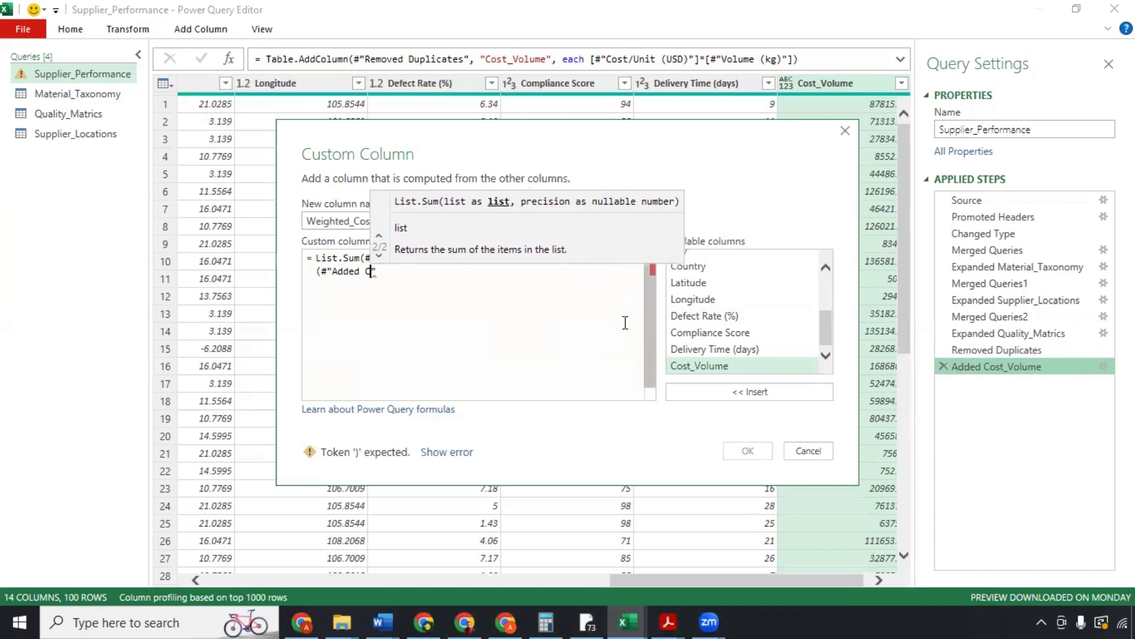
{"action": "type", "text": "ost_Vol"}
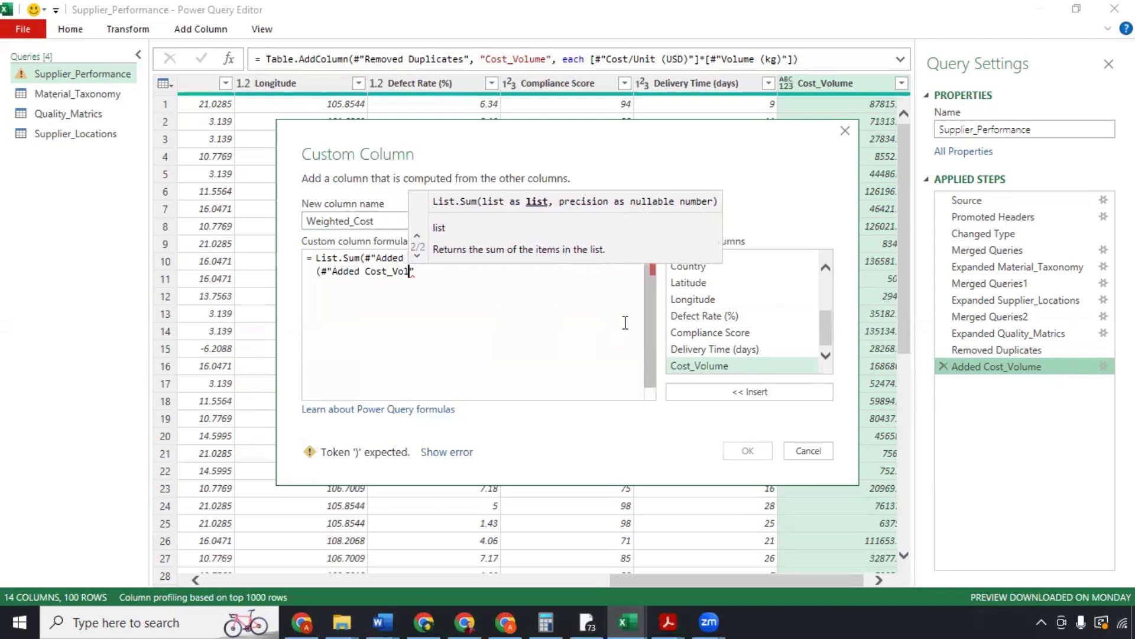
{"action": "type", "text": "ume"}
{"action": "left_click", "coordinate": [442, 273]}
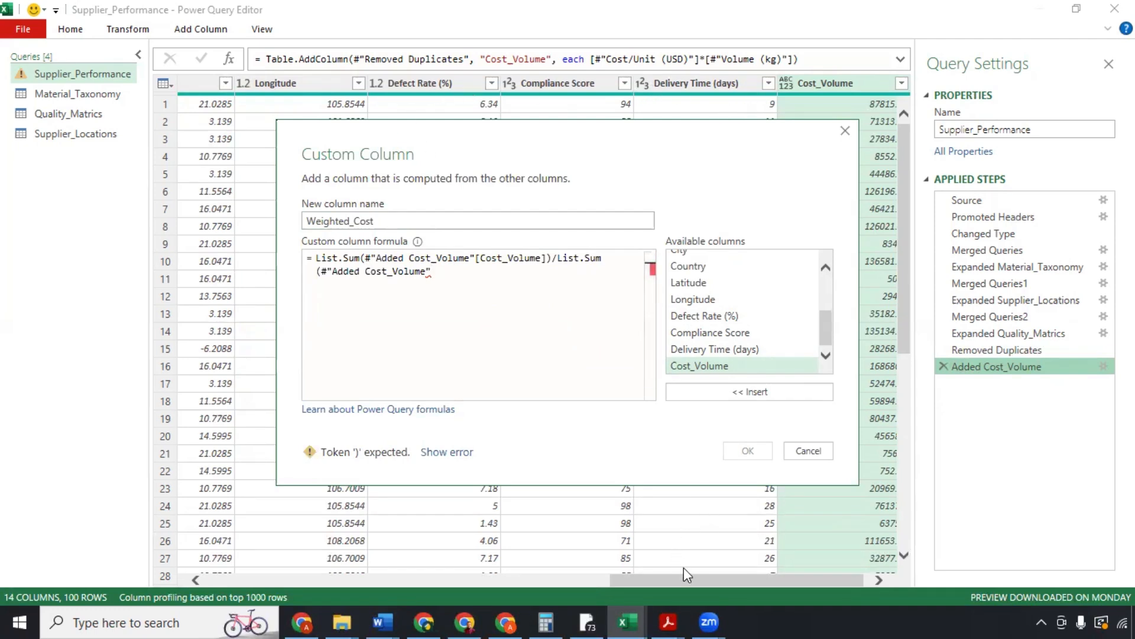
{"action": "scroll", "coordinate": [716, 317], "scroll_direction": "up", "scroll_amount": 4}
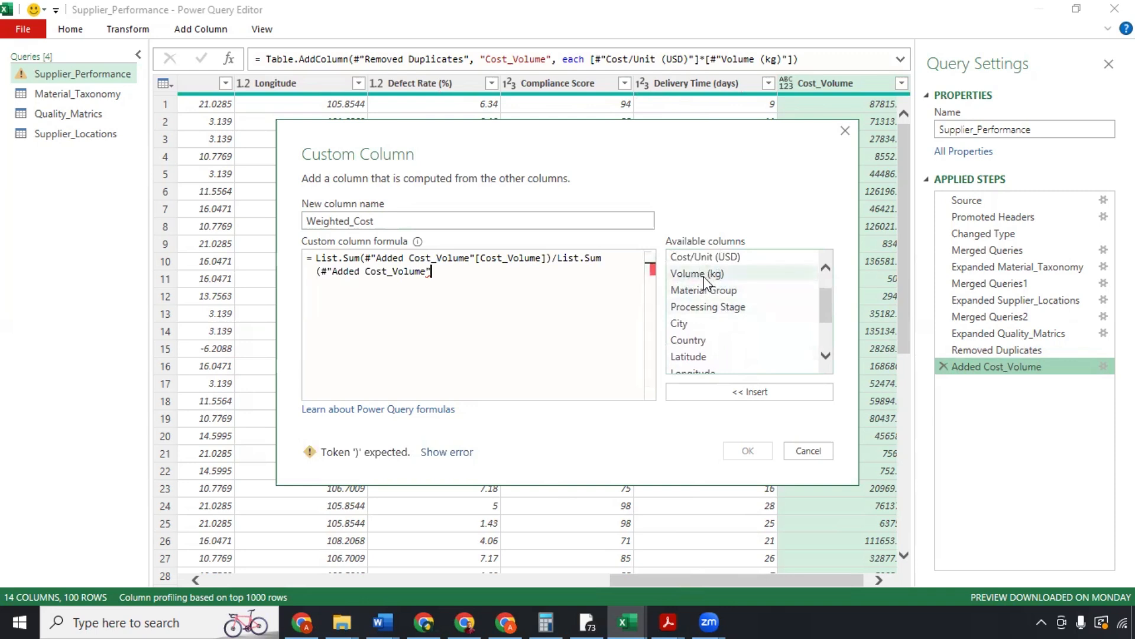
{"action": "double_click", "coordinate": [702, 275]}
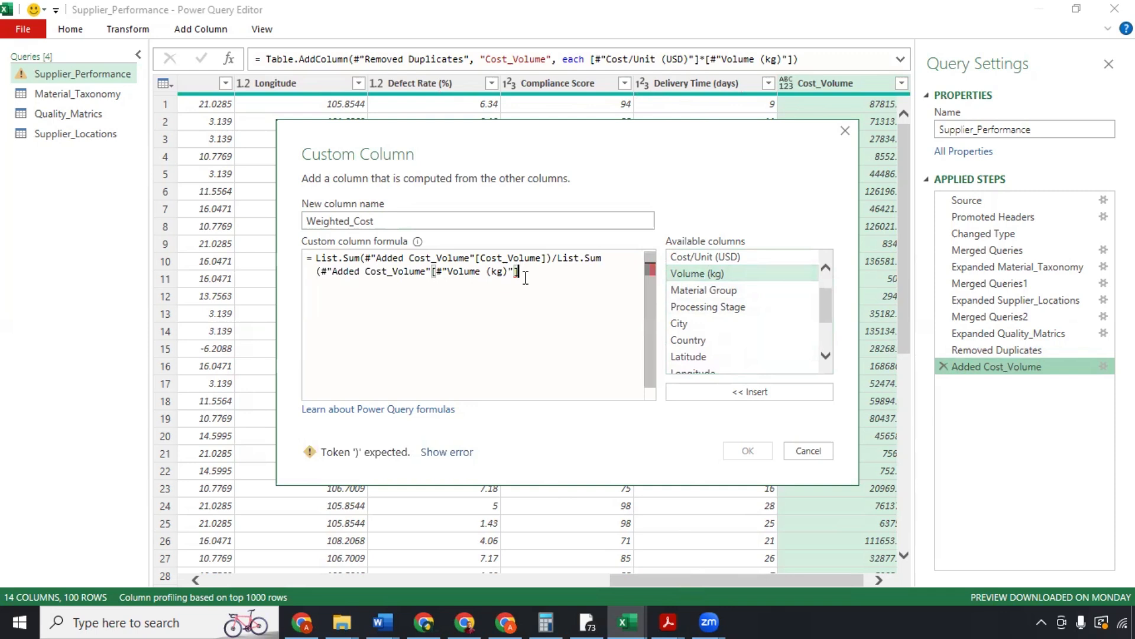
{"action": "type", "text": ")"}
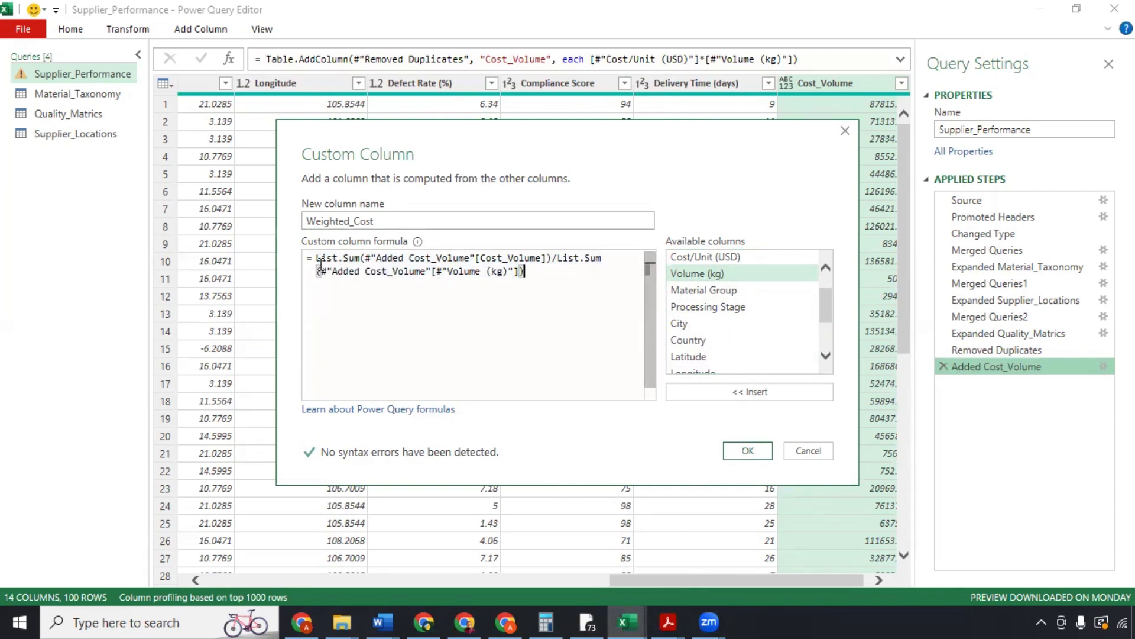
Step: Review the step and column references in the Weighted_Cost formula and add the column to the query
{"action": "mouse_move", "coordinate": [346, 259]}
{"action": "left_click_drag", "start_coordinate": [376, 259], "coordinate": [471, 255]}
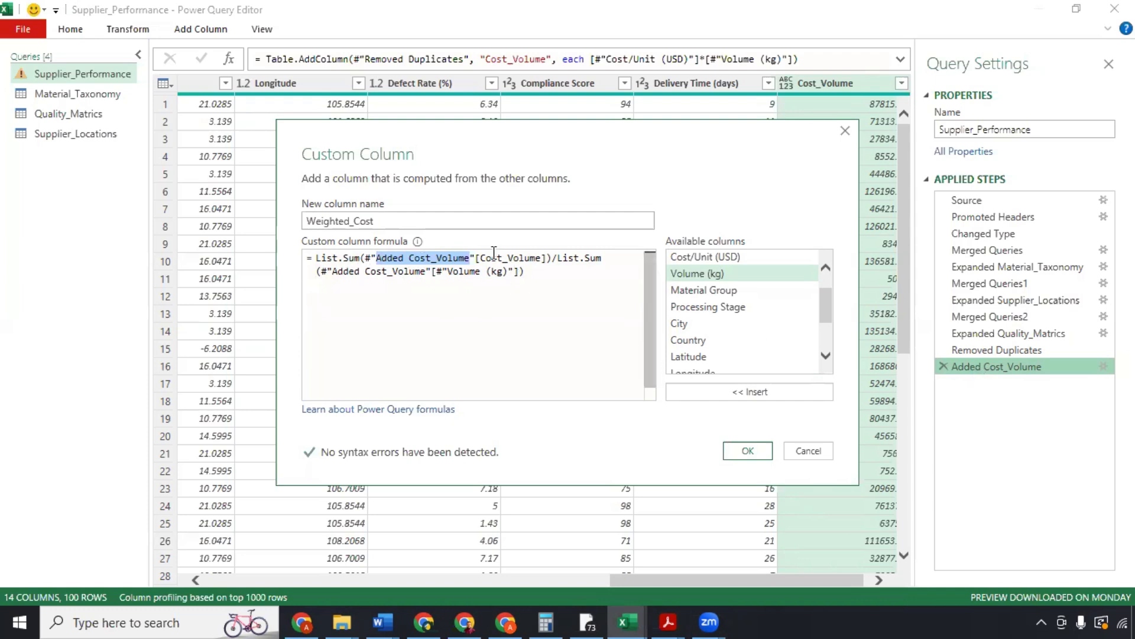
{"action": "left_click_drag", "start_coordinate": [476, 258], "coordinate": [541, 258]}
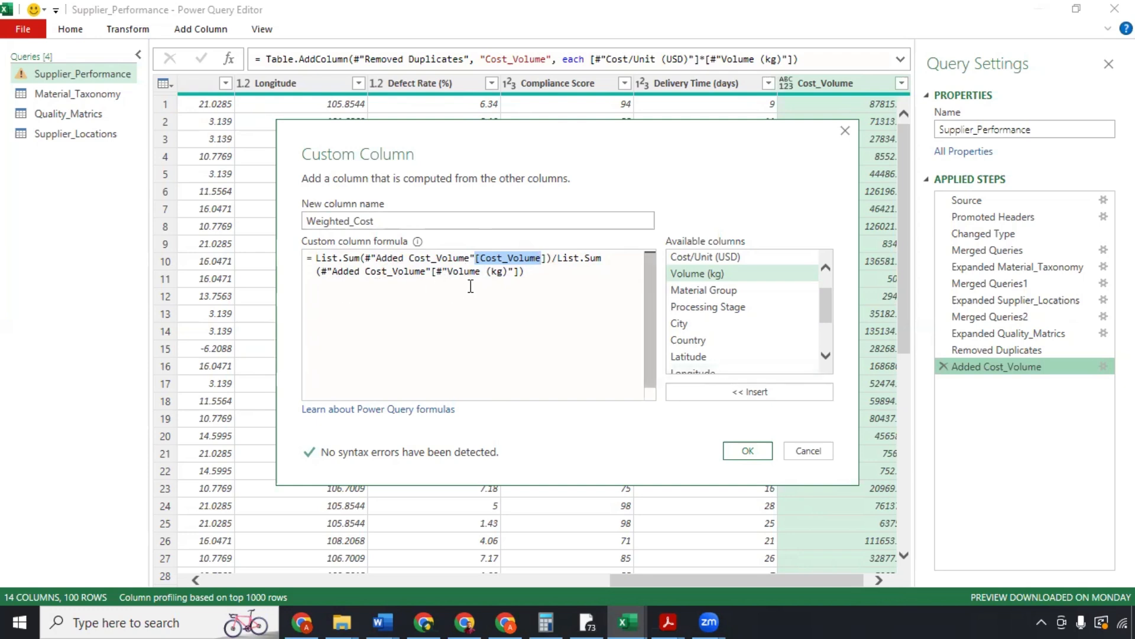
{"action": "left_click", "coordinate": [553, 261]}
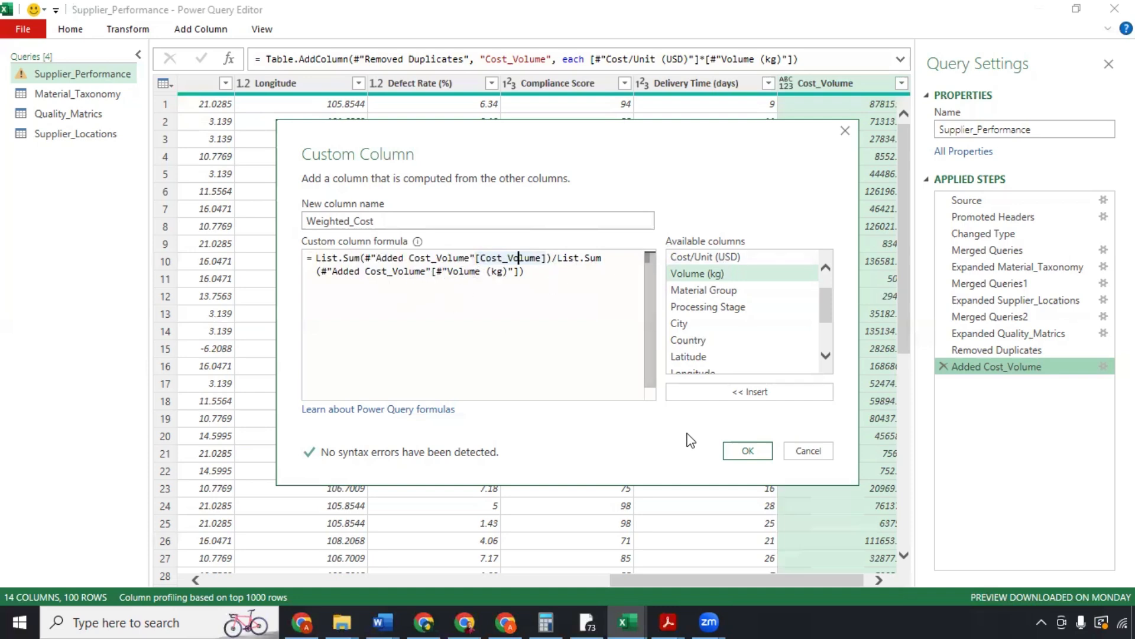
{"action": "left_click", "coordinate": [744, 452]}
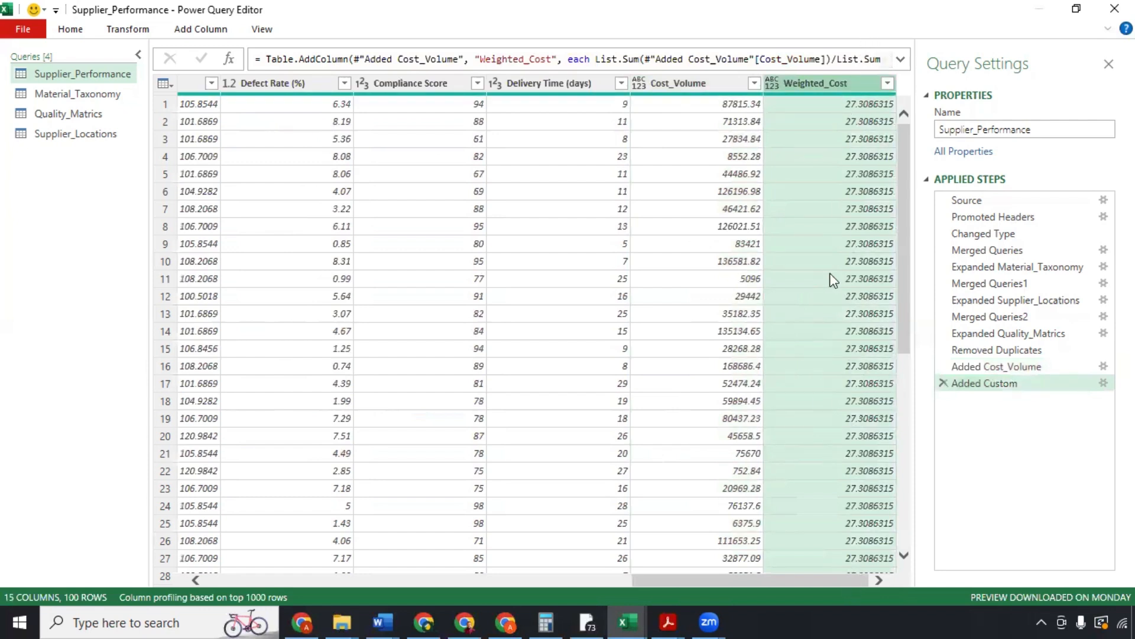
Step: Rename the Added Custom applied step as Added Weighted_Cost and set the Weighted_Cost column's data type to Decimal Number
{"action": "right_click", "coordinate": [1011, 385]}
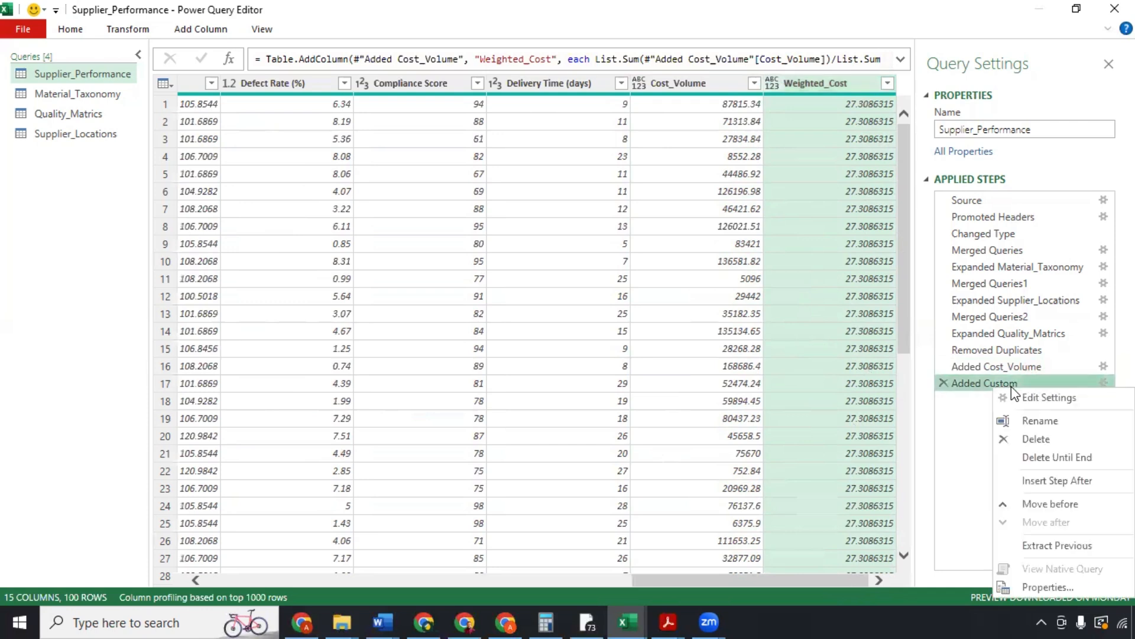
{"action": "left_click", "coordinate": [1019, 417]}
{"action": "type", "text": "Added"}
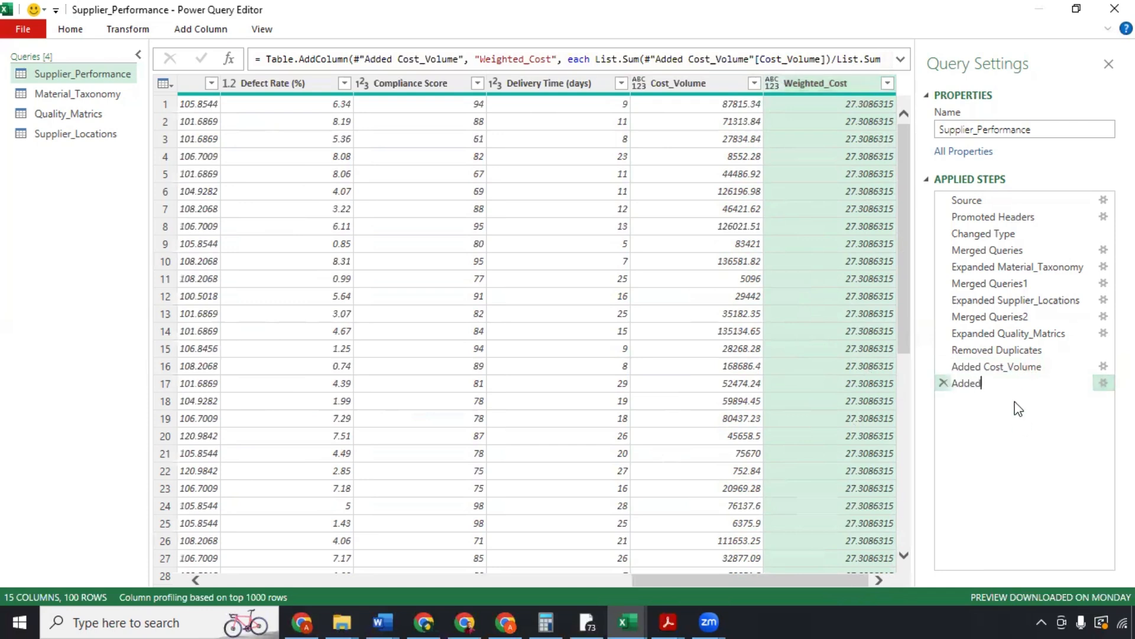
{"action": "type", "text": "Weighted_Cost"}
{"action": "key", "text": "Return"}
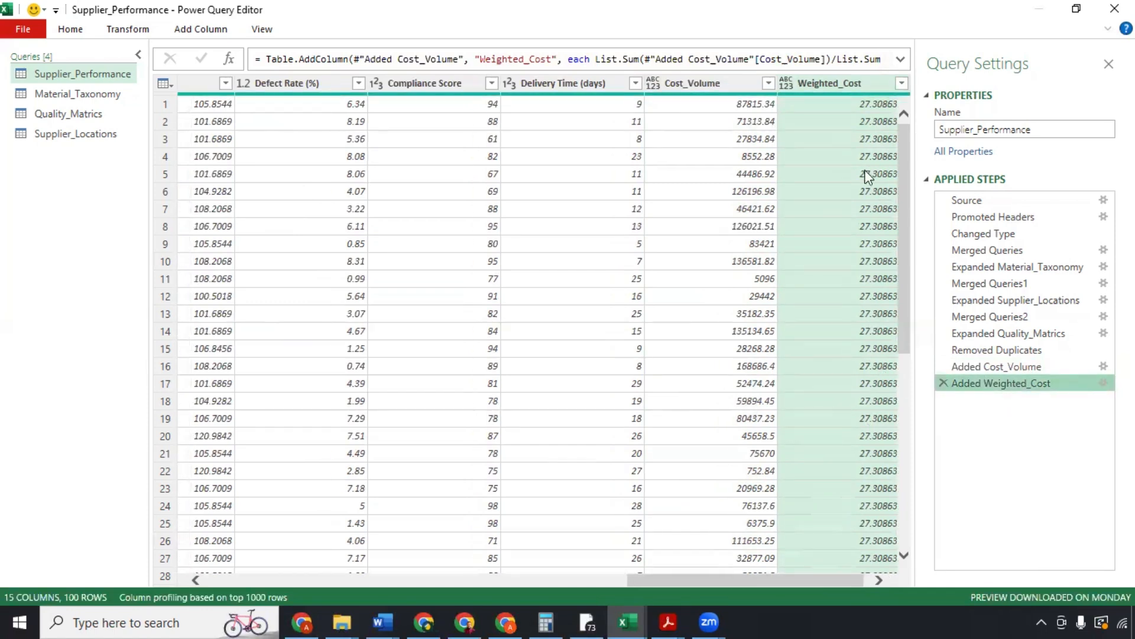
{"action": "left_click", "coordinate": [787, 84]}
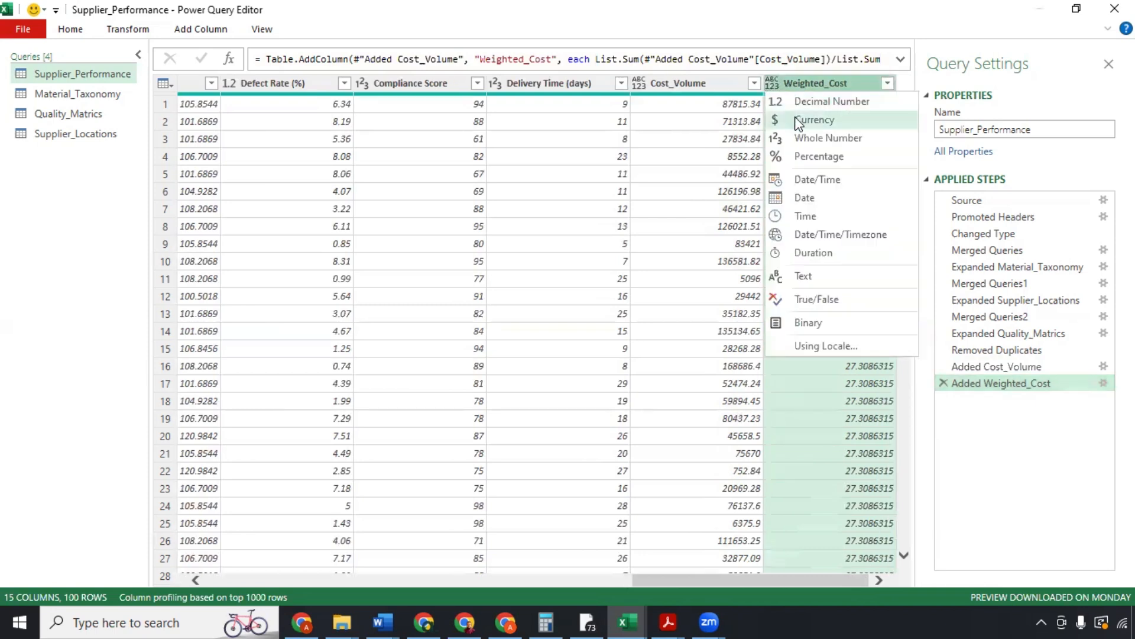
{"action": "left_click", "coordinate": [802, 101]}
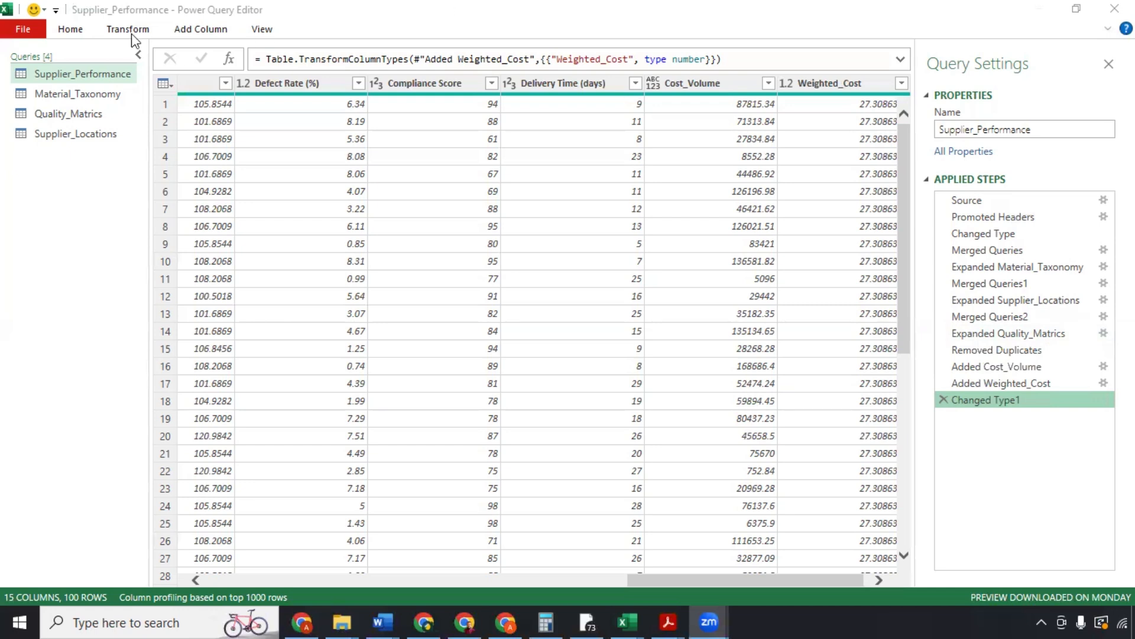
Step: Start another custom column in the Supplier_Performance query and name it Delivery_Timeliness_Index
{"action": "left_click", "coordinate": [192, 29]}
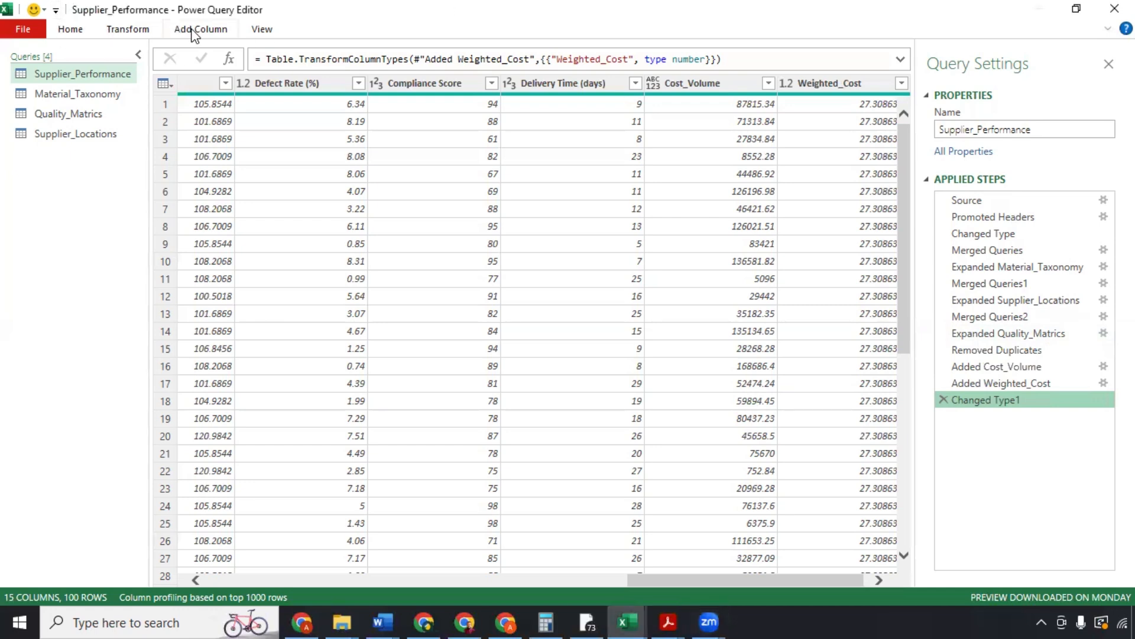
{"action": "left_click", "coordinate": [195, 33]}
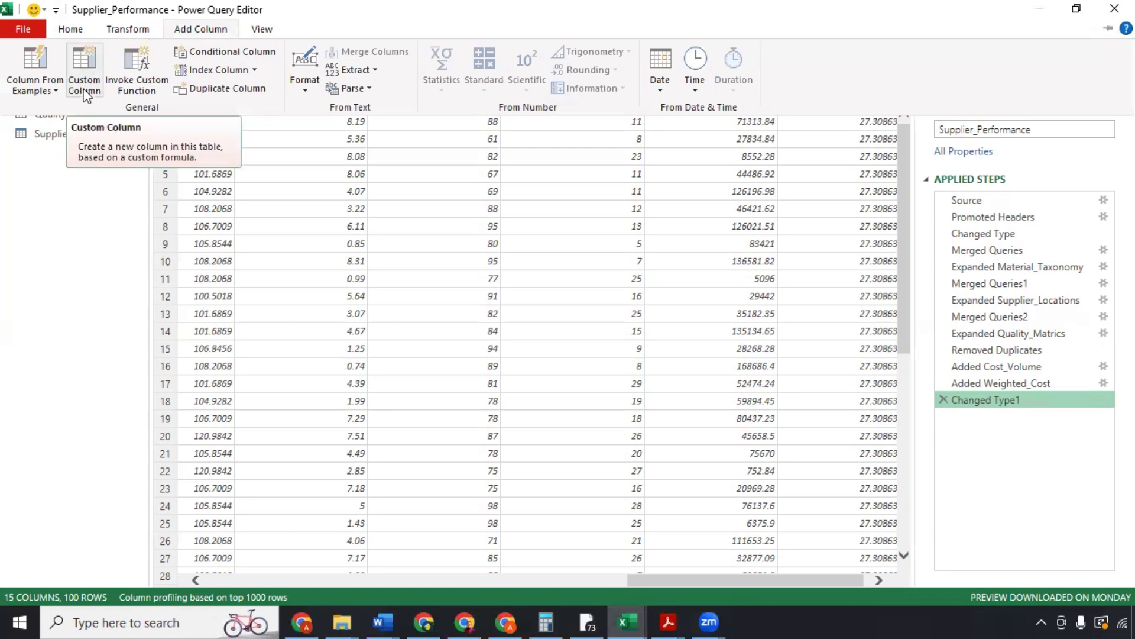
{"action": "left_click", "coordinate": [86, 81]}
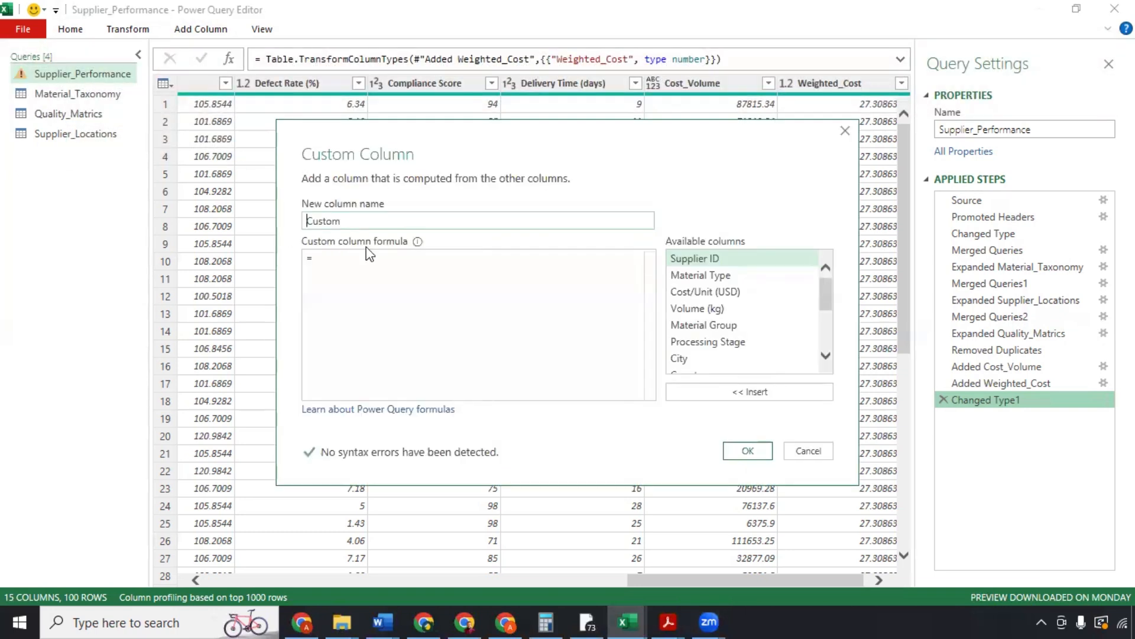
{"action": "left_click", "coordinate": [363, 216]}
{"action": "key", "text": "BackSpace"}
{"action": "key", "text": "BackSpace"}
{"action": "key", "text": "BackSpace"}
{"action": "key", "text": "BackSpace"}
{"action": "key", "text": "BackSpace"}
{"action": "key", "text": "BackSpace"}
{"action": "type", "text": "Delivery_Timeliness_Index"}
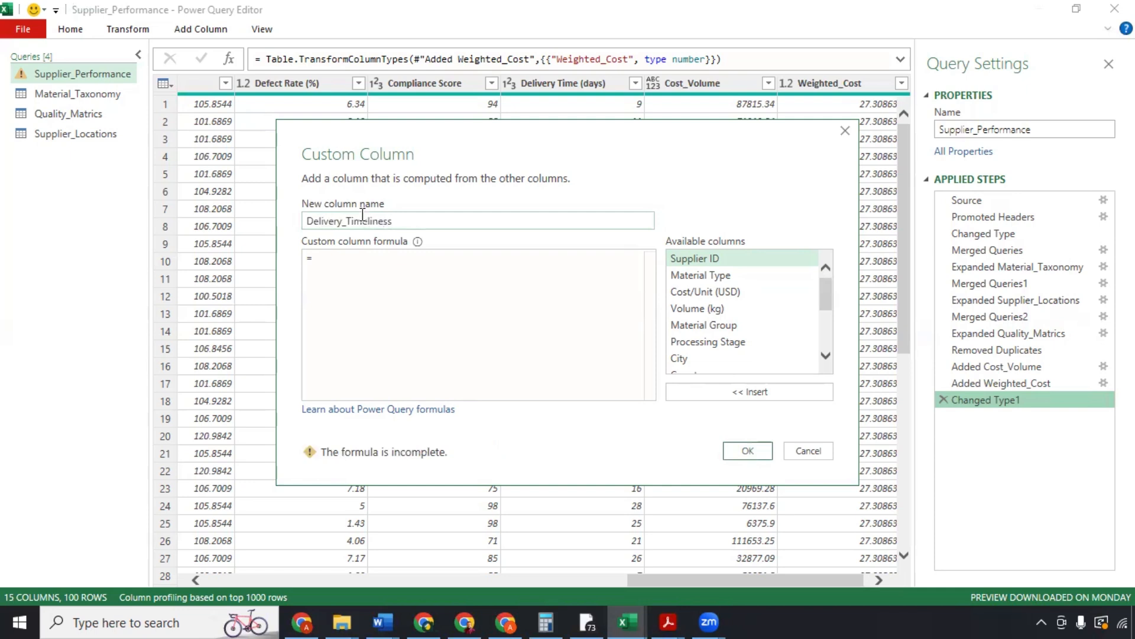
Step: Enter the formula Number.RoundDown(List.Max({0, List.Min({1, 1 - ([#"Delivery Time (days)"] - 7)/30})}), 2) and add the Delivery_Timeliness_Index column
{"action": "left_click", "coordinate": [339, 264]}
{"action": "type", "text": "Number.RoundDown(List.Max({0, List.Min({1, 1 - ([#\"Delivery Time (days)\"] - 7)/30})}), 2)"}
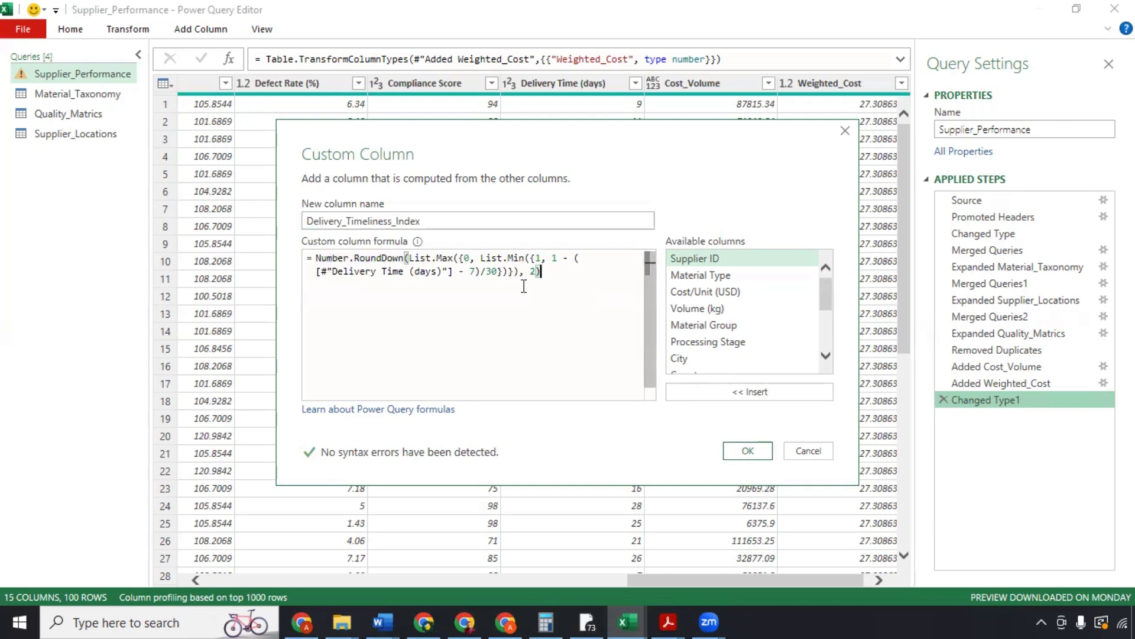
{"action": "left_click", "coordinate": [344, 260]}
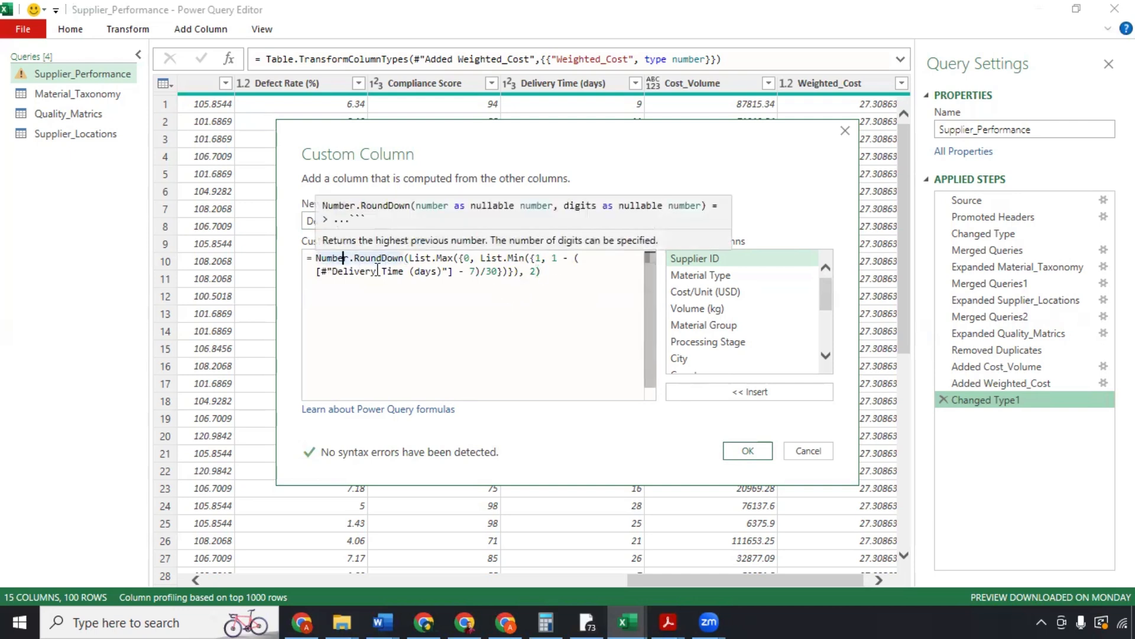
{"action": "left_click", "coordinate": [426, 260]}
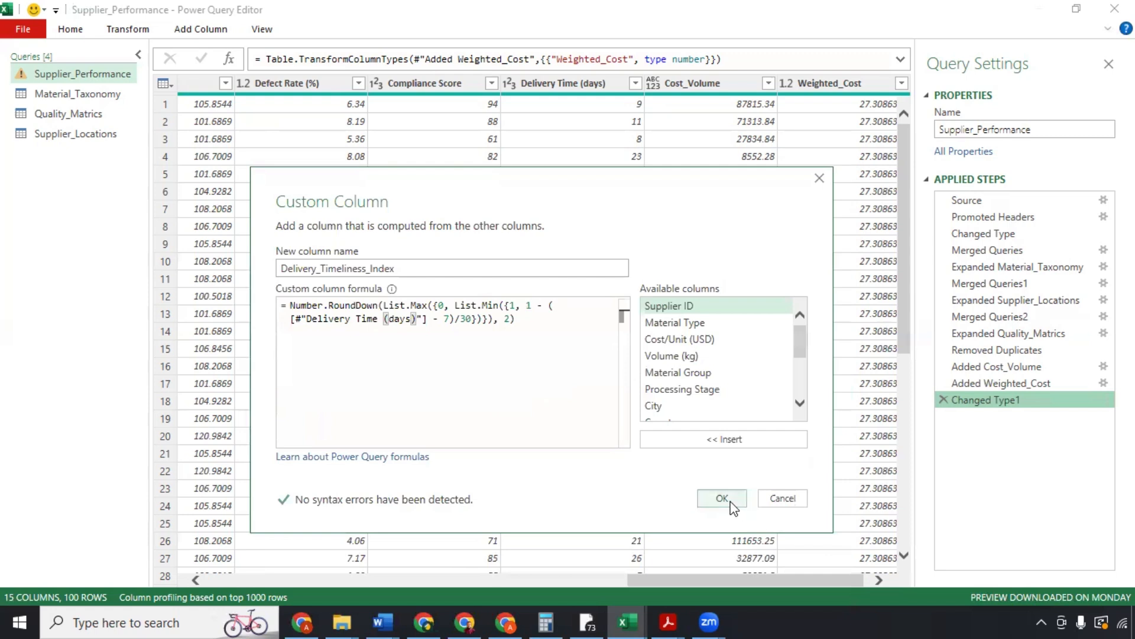
{"action": "left_click", "coordinate": [726, 498]}
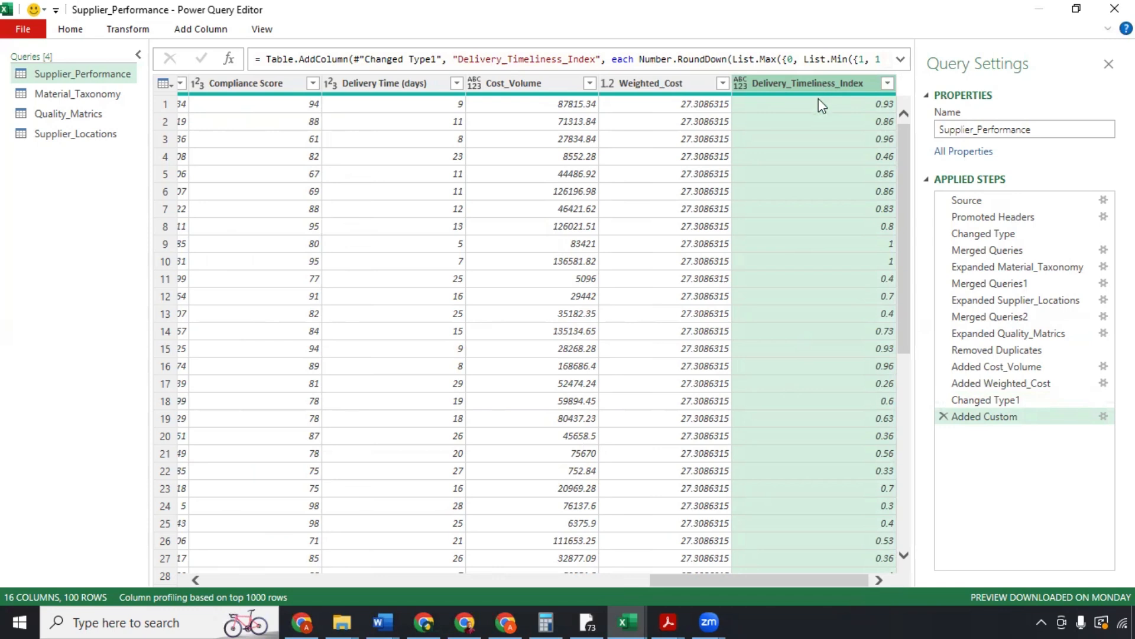
Step: Compare the Delivery Time (days) and Delivery_Timeliness_Index values in rows 9 and 10
{"action": "left_click", "coordinate": [447, 248]}
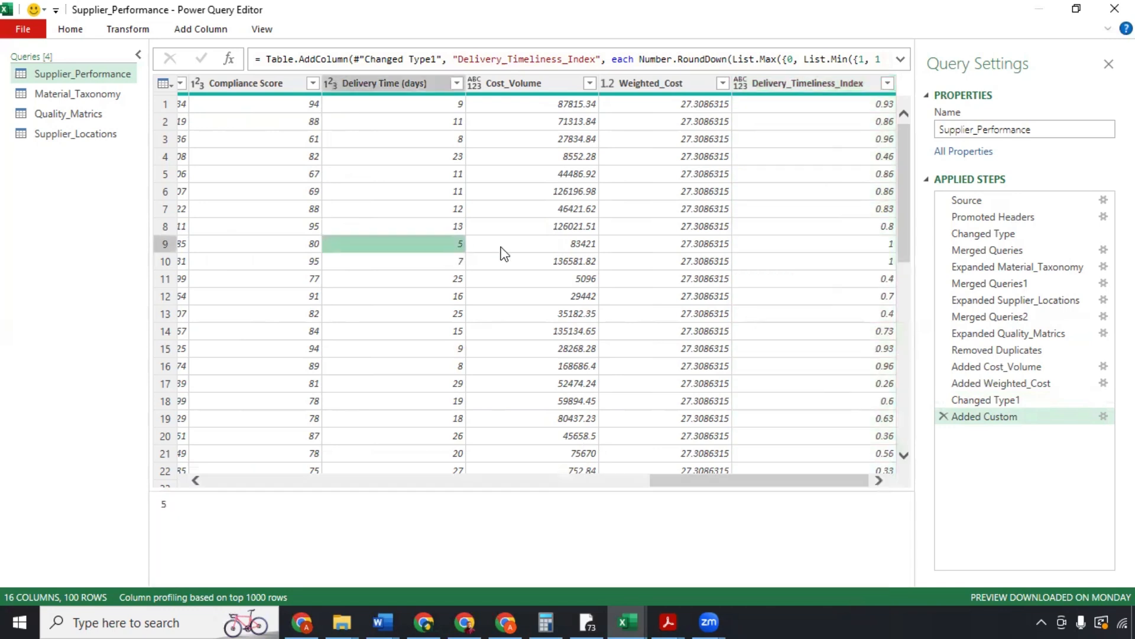
{"action": "left_click", "coordinate": [853, 239]}
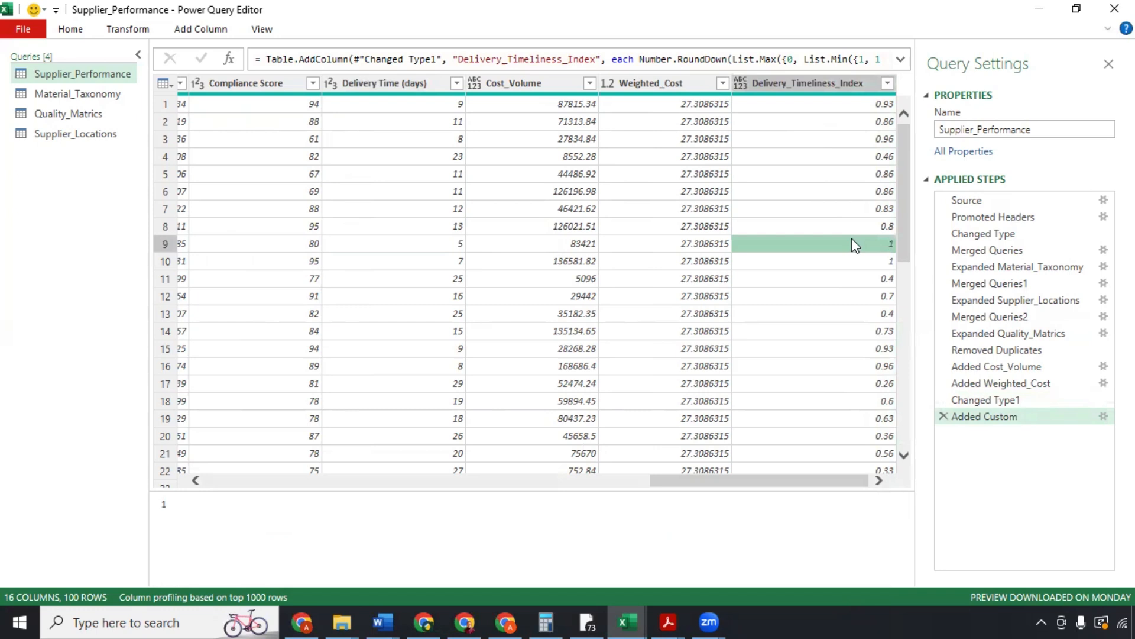
{"action": "left_click", "coordinate": [454, 261]}
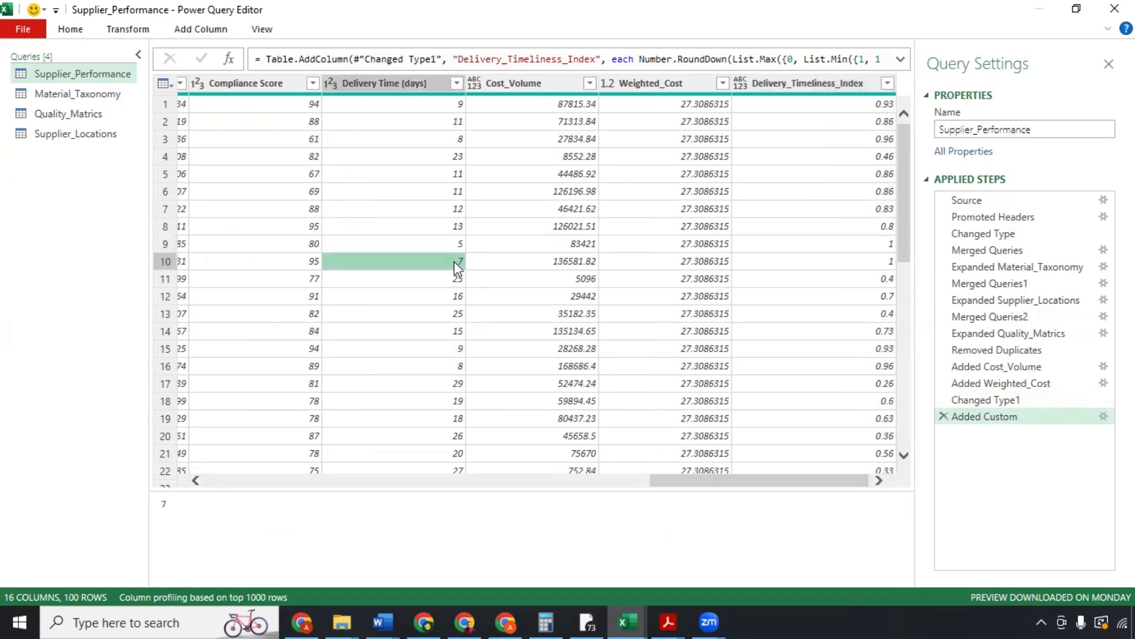
{"action": "left_click", "coordinate": [858, 265]}
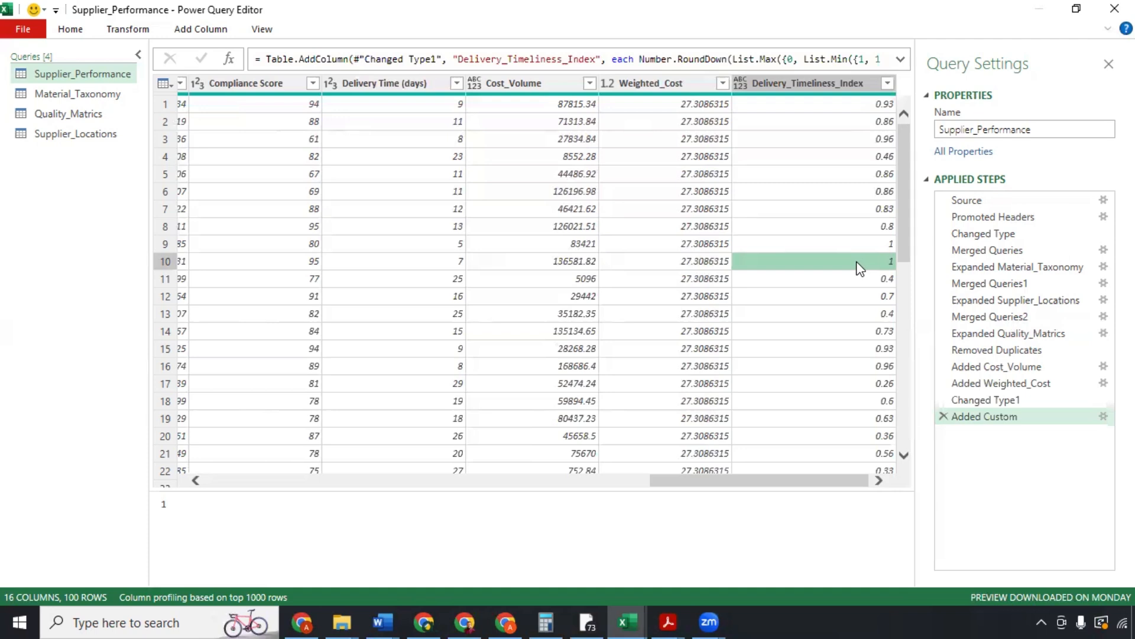
{"action": "left_click", "coordinate": [789, 89]}
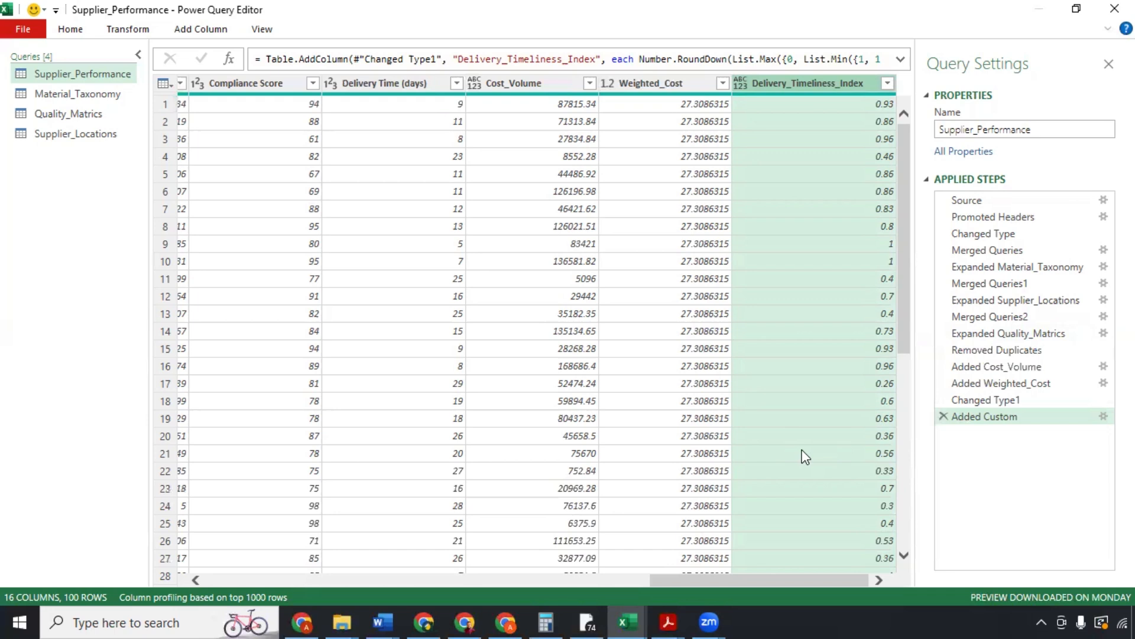
Step: Close the query editor and load the updated Supplier_Performance query into its worksheet table
{"action": "left_click", "coordinate": [53, 73]}
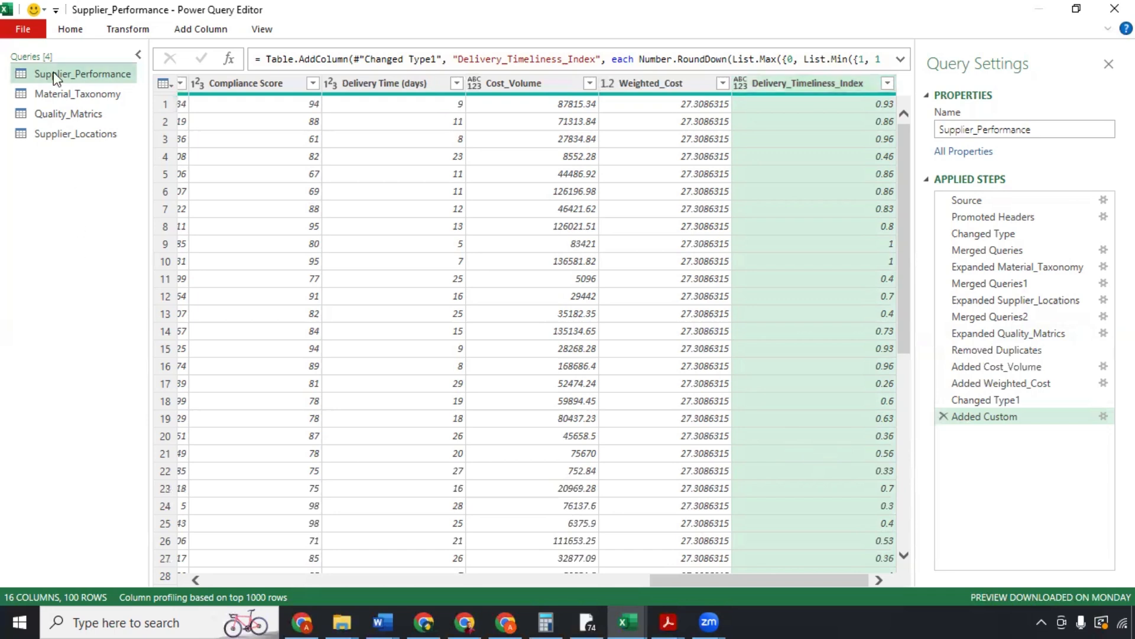
{"action": "left_click", "coordinate": [60, 32]}
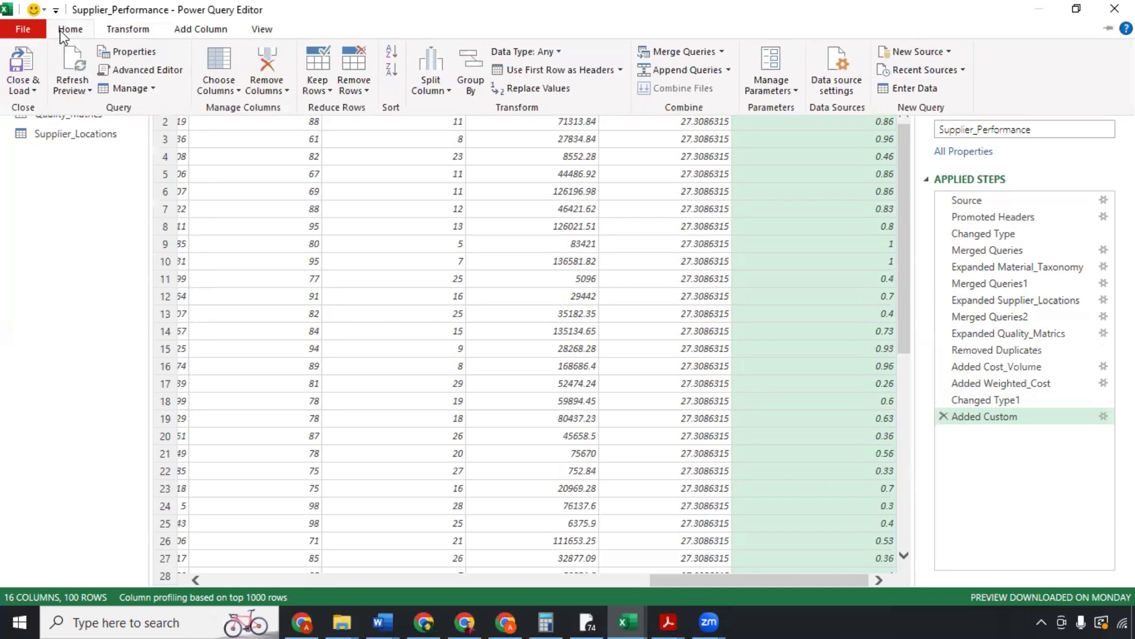
{"action": "left_click", "coordinate": [32, 91]}
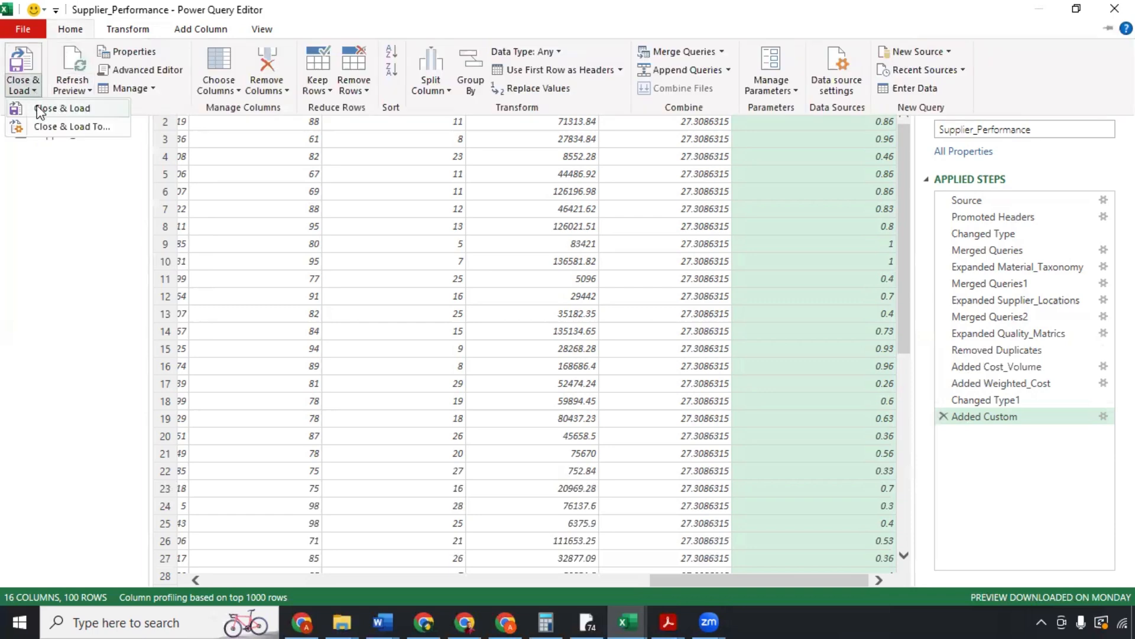
{"action": "left_click", "coordinate": [37, 106]}
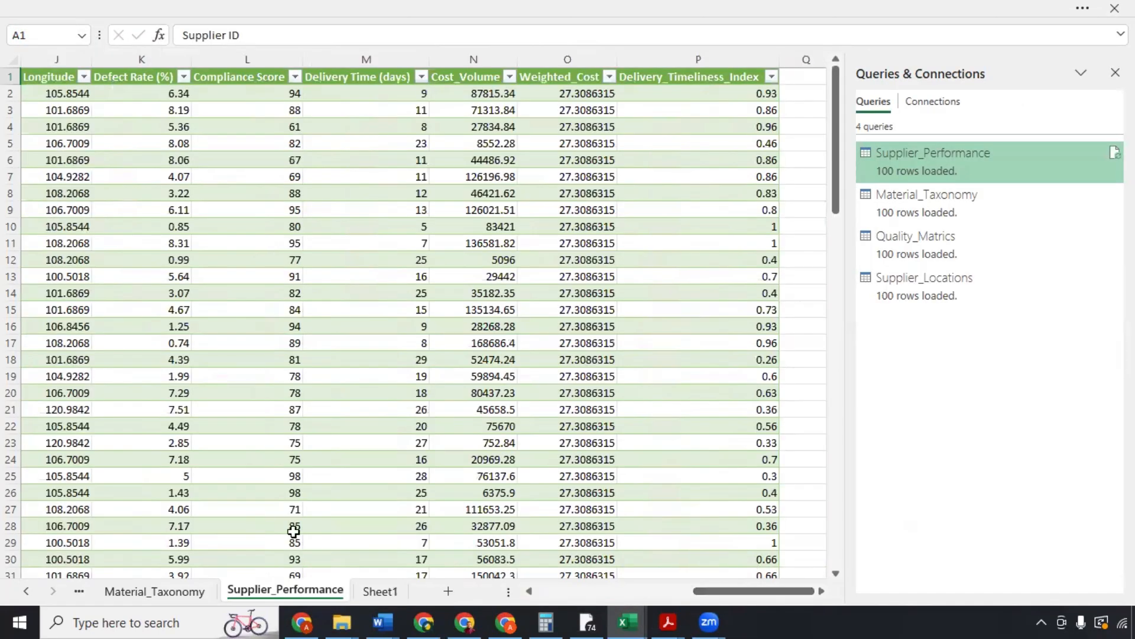
Step: Add a True_Quality_Score column after Delivery_Timeliness_Index in the Supplier_Performance table, fit its width, and close the Queries & Connections pane
{"action": "left_click", "coordinate": [668, 590]}
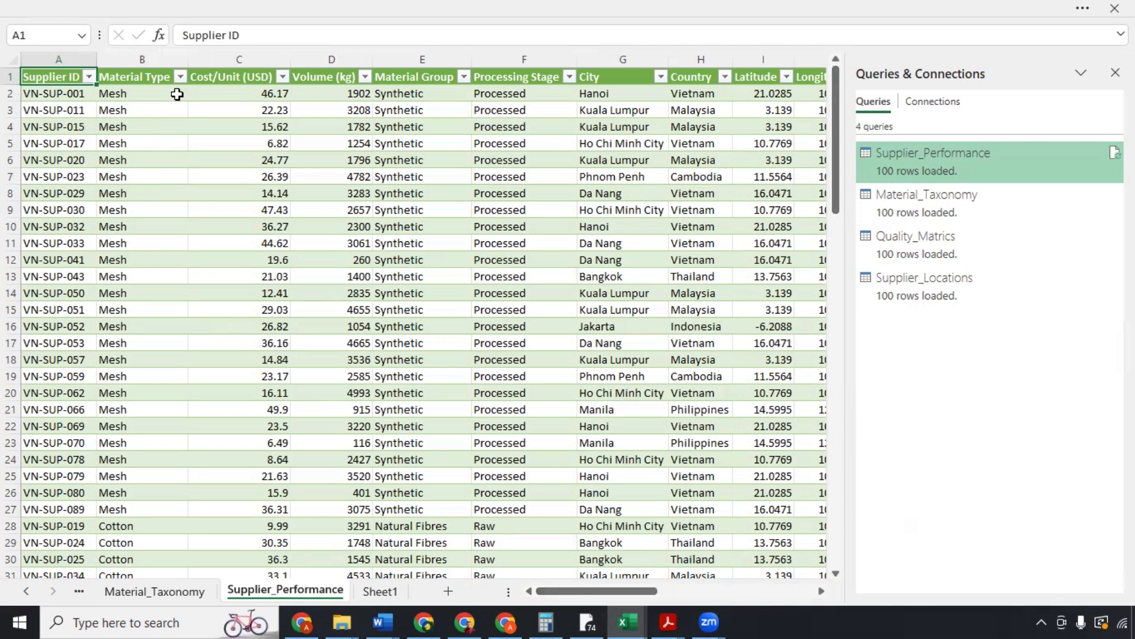
{"action": "scroll", "coordinate": [790, 580], "scroll_direction": "right", "scroll_amount": 2}
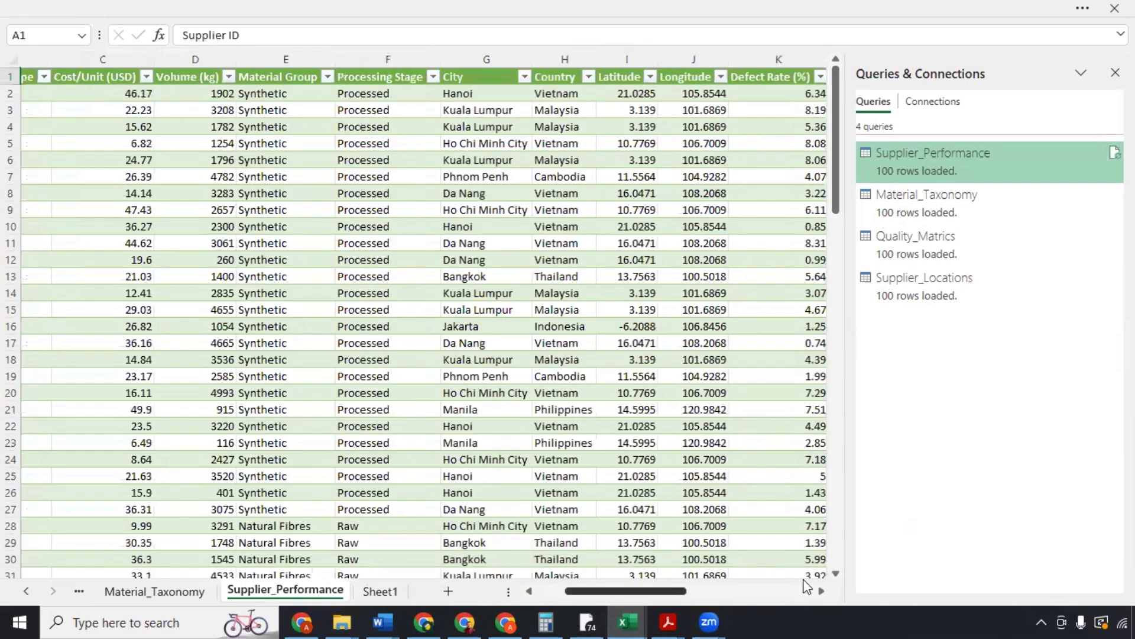
{"action": "left_click", "coordinate": [806, 589]}
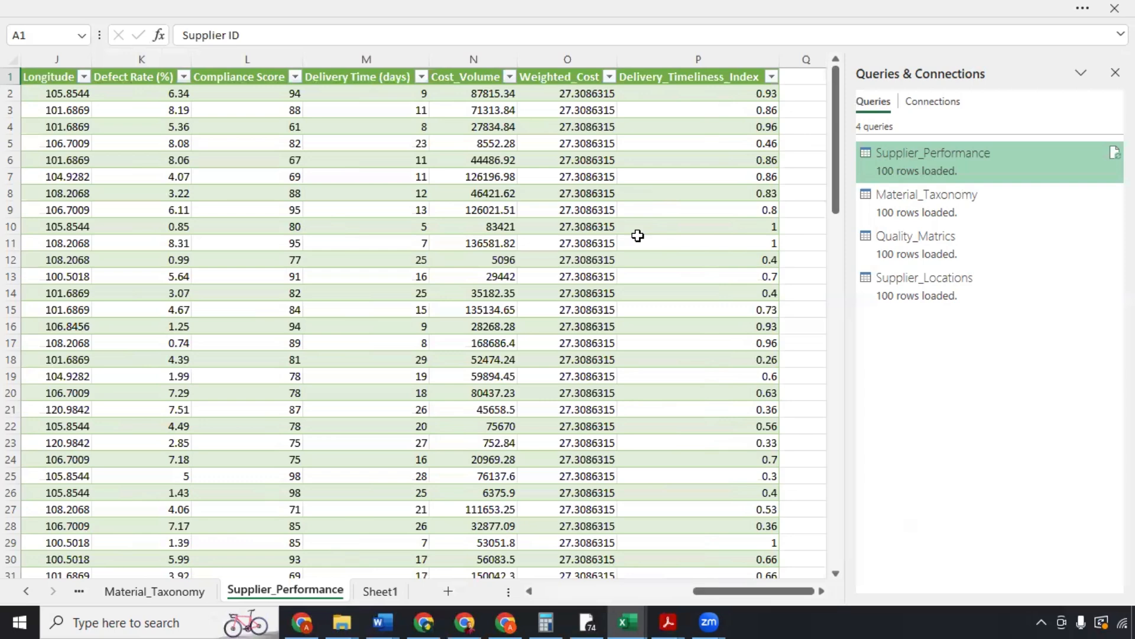
{"action": "left_click", "coordinate": [789, 79]}
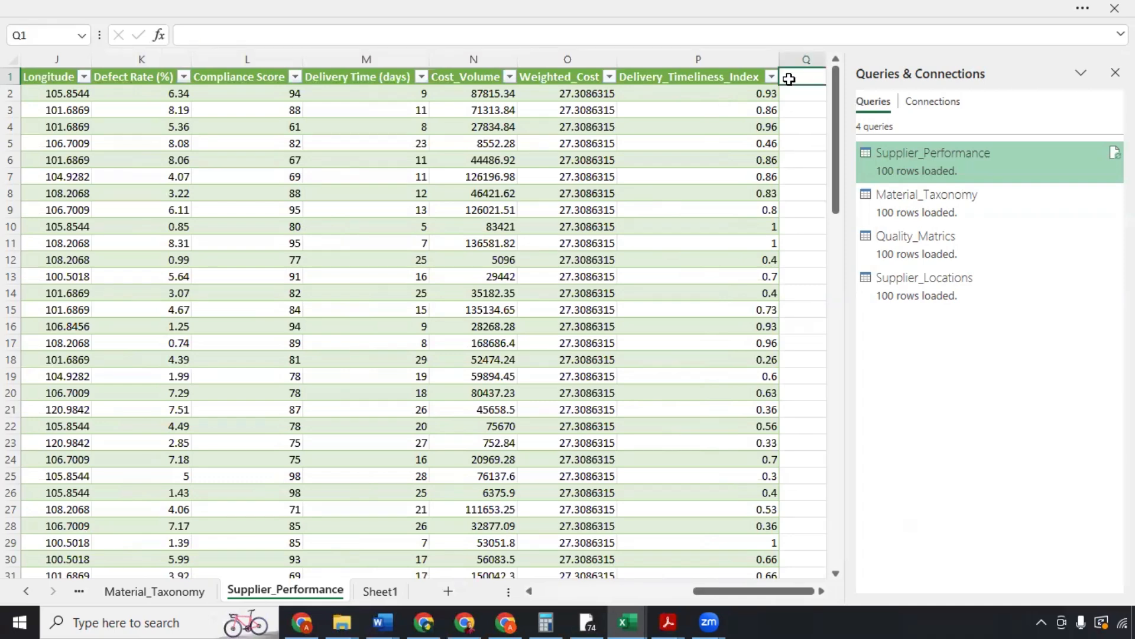
{"action": "type", "text": "True_Qual"}
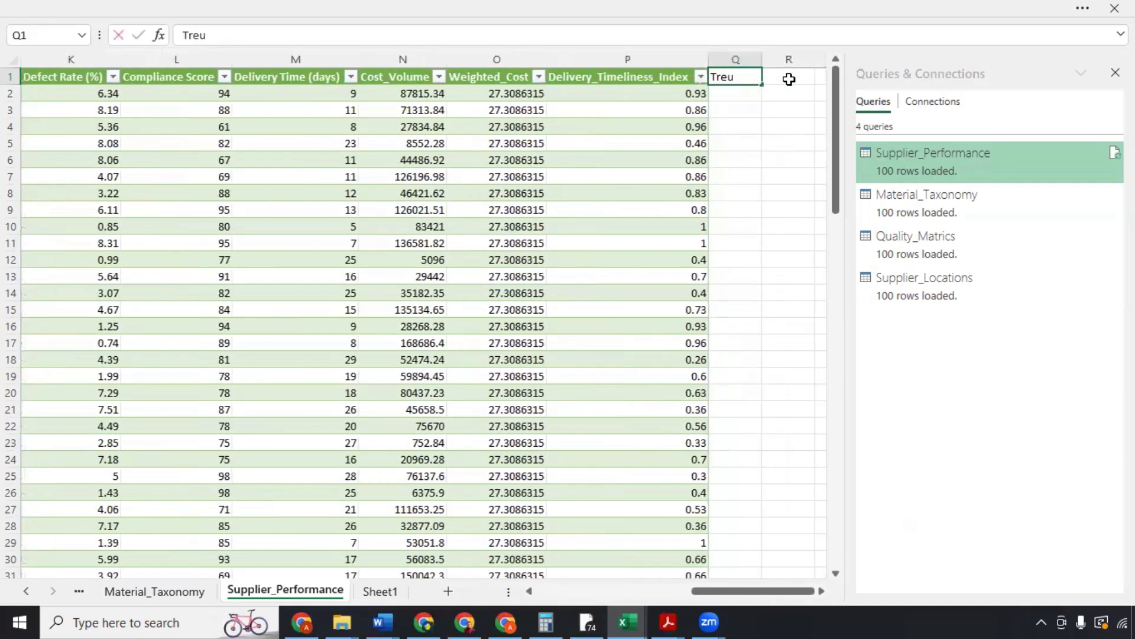
{"action": "type", "text": "ity_Score"}
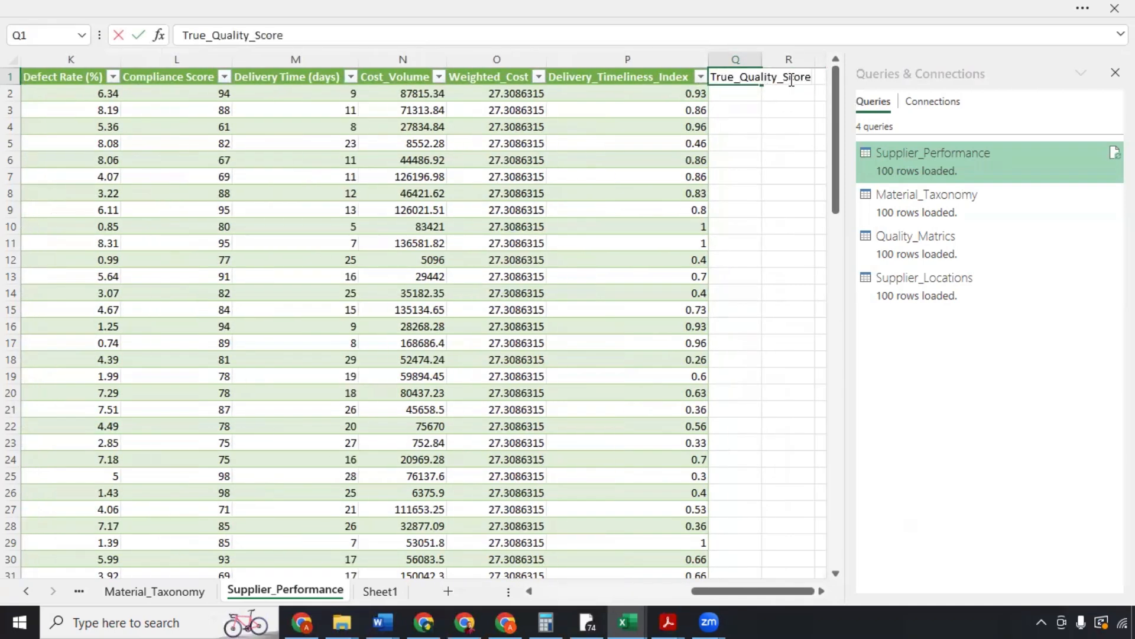
{"action": "key", "text": "Return"}
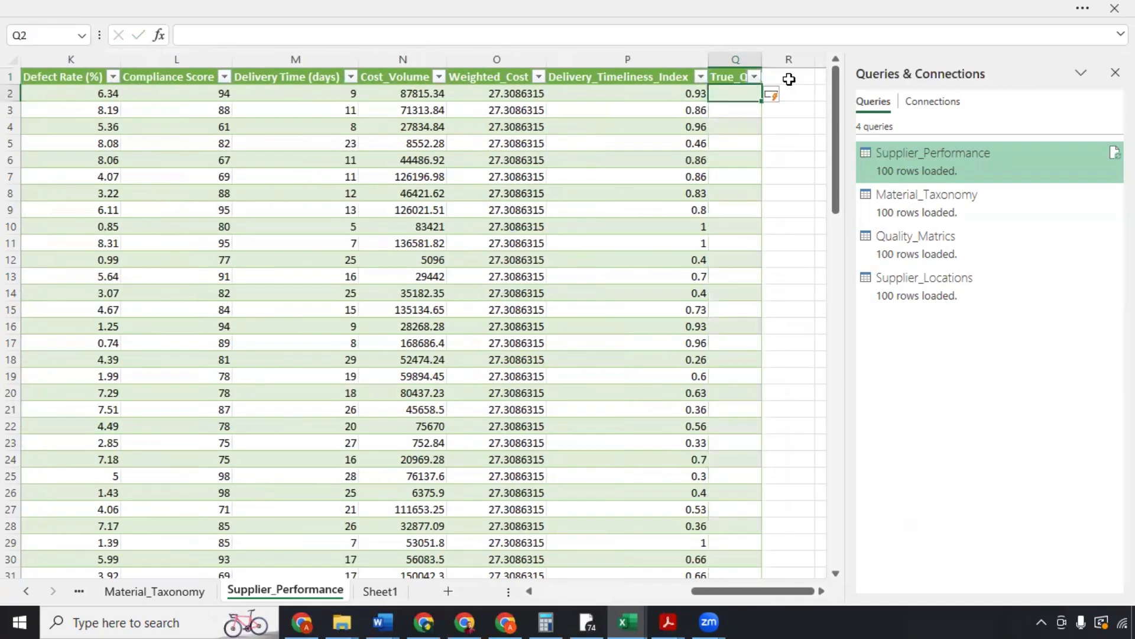
{"action": "double_click", "coordinate": [762, 59]}
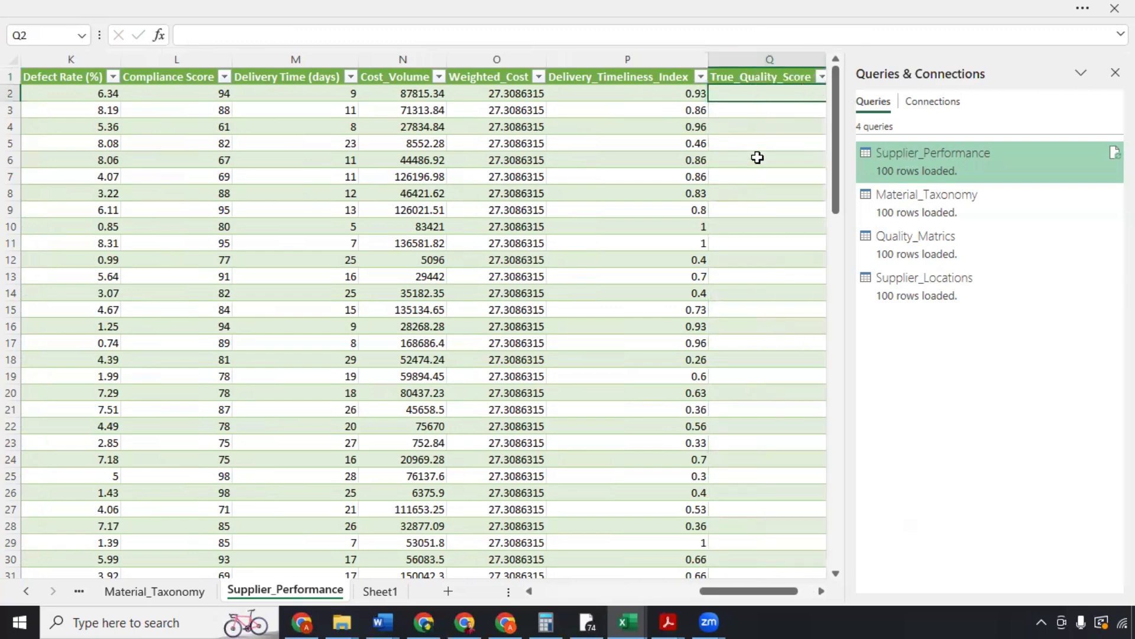
{"action": "left_click", "coordinate": [1115, 72]}
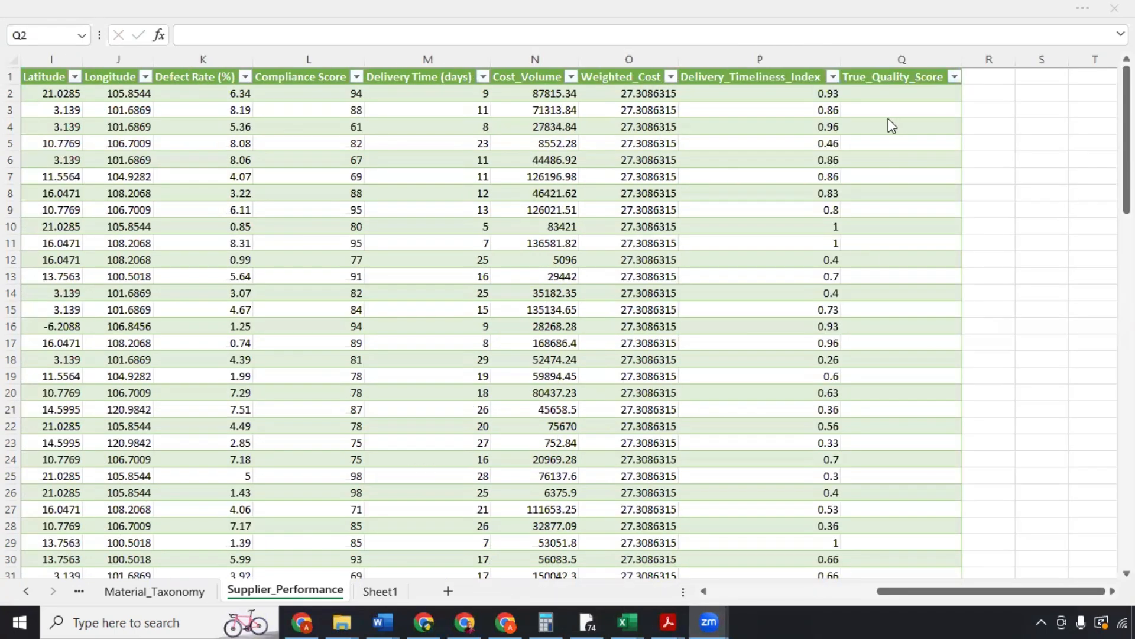
Step: Fill True_Quality_Score with =((1-([@[Defect Rate (%)]]/100))*([@[Compliance Score]]/100)*0.7+MAX(0,MIN(1,1-(([@[Delivery Time (days)]]-7)/30)))*0.3)*100 and show two decimals
{"action": "left_click", "coordinate": [896, 93]}
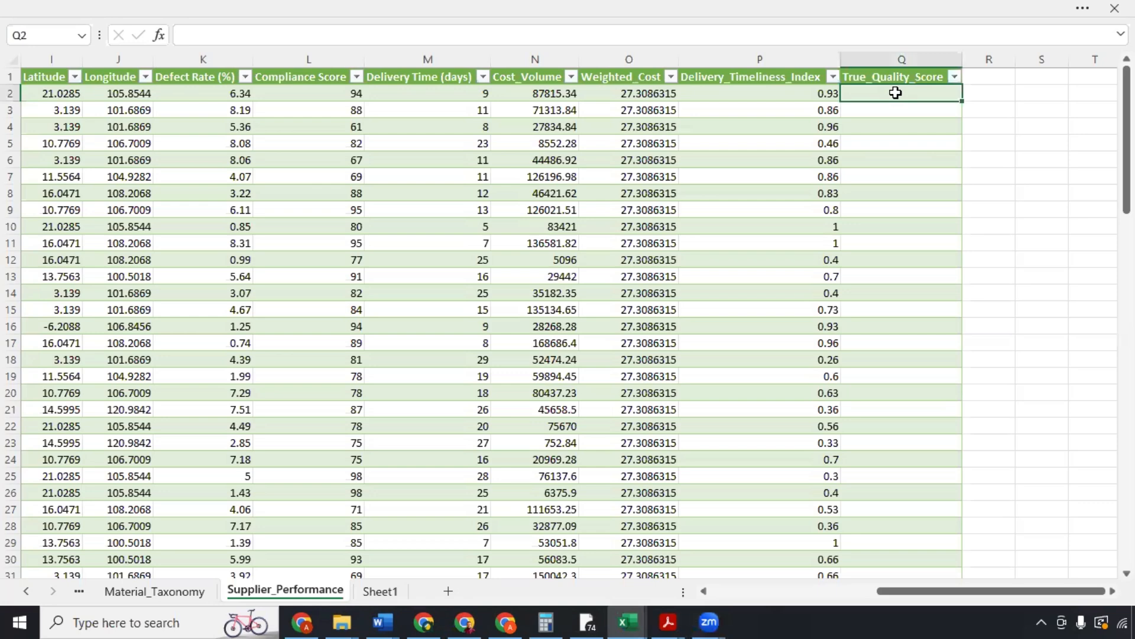
{"action": "double_click", "coordinate": [896, 93]}
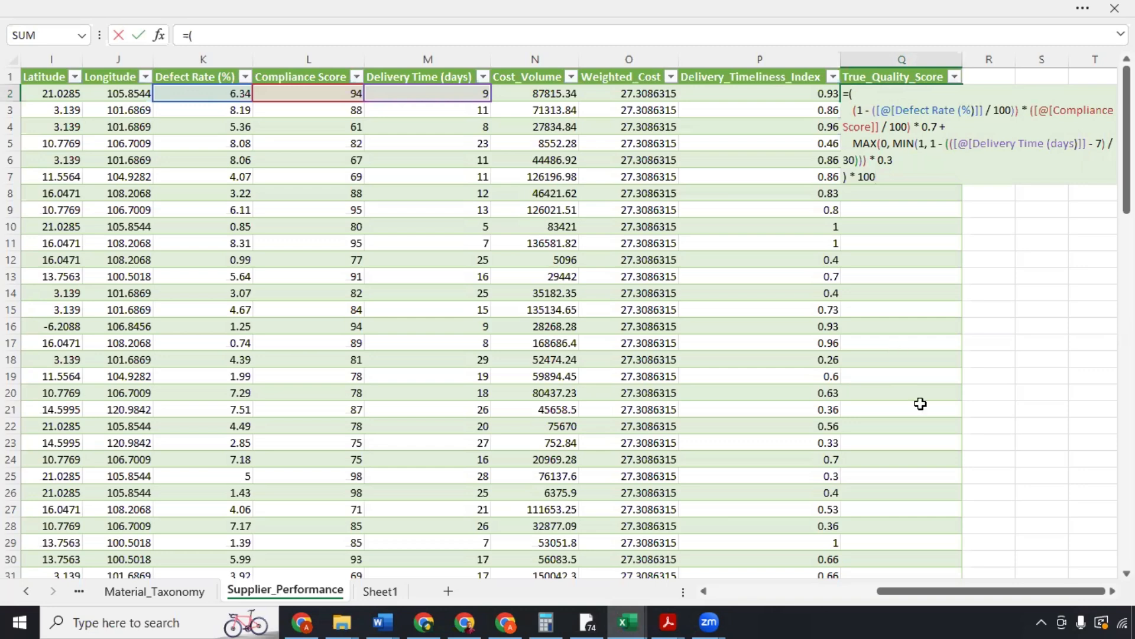
{"action": "scroll", "coordinate": [921, 404], "scroll_direction": "right", "scroll_amount": 2}
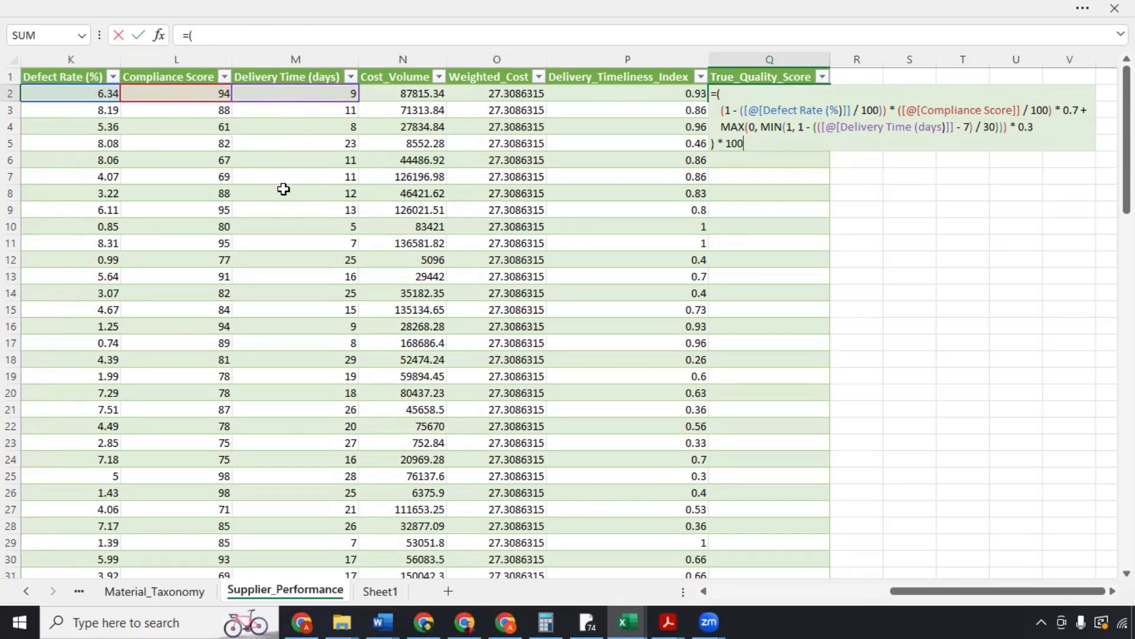
{"action": "key", "text": "Return"}
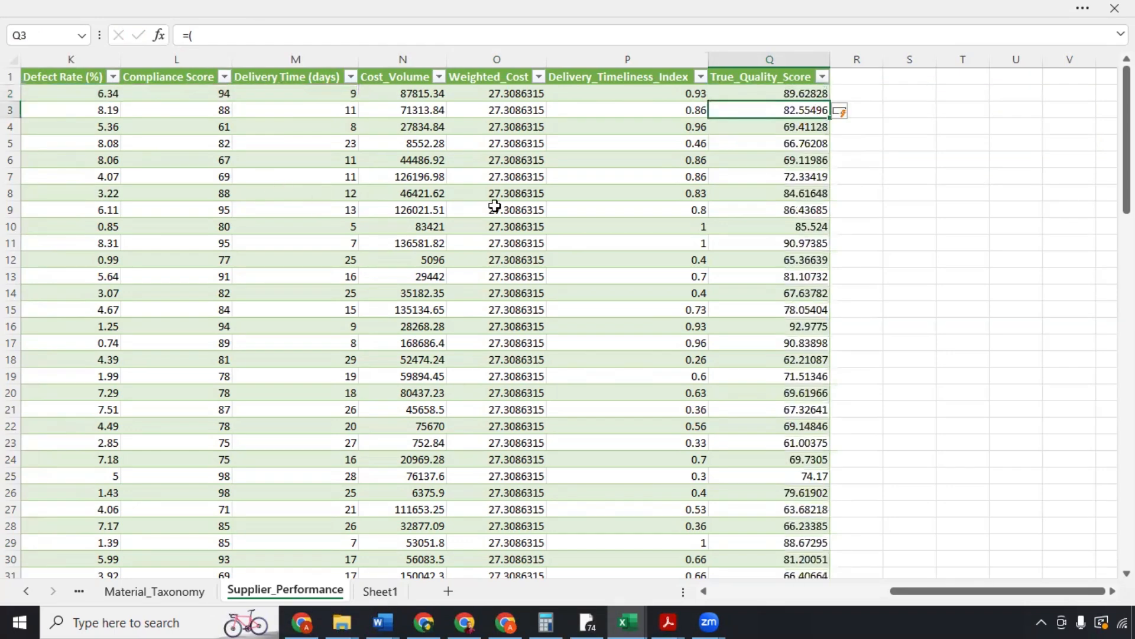
{"action": "double_click", "coordinate": [816, 95]}
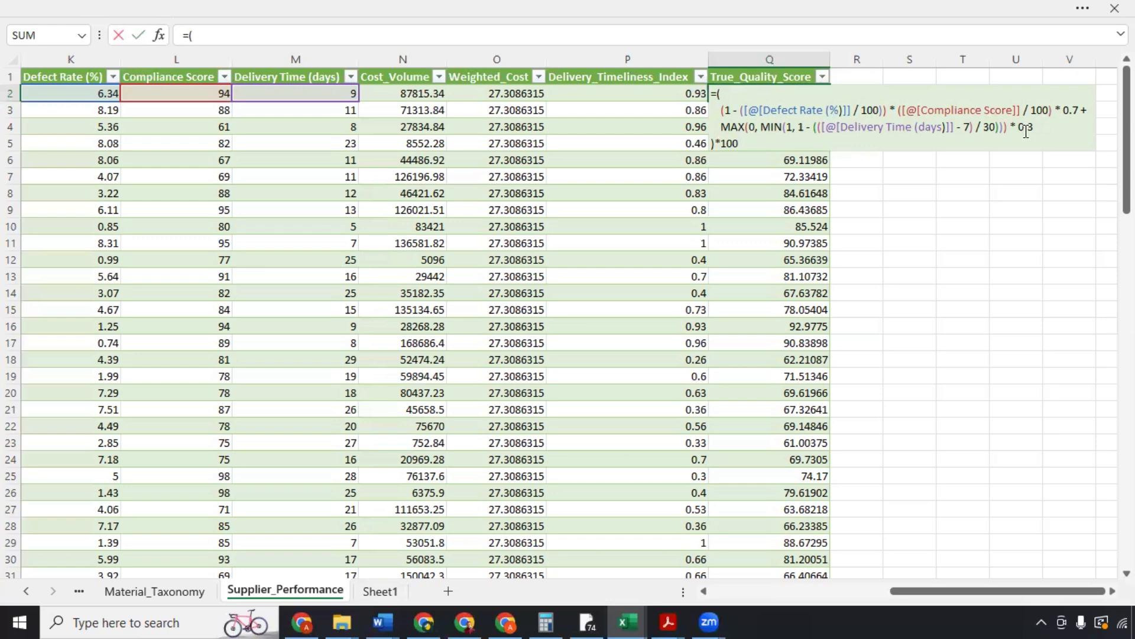
{"action": "key", "text": "ctrl+Return"}
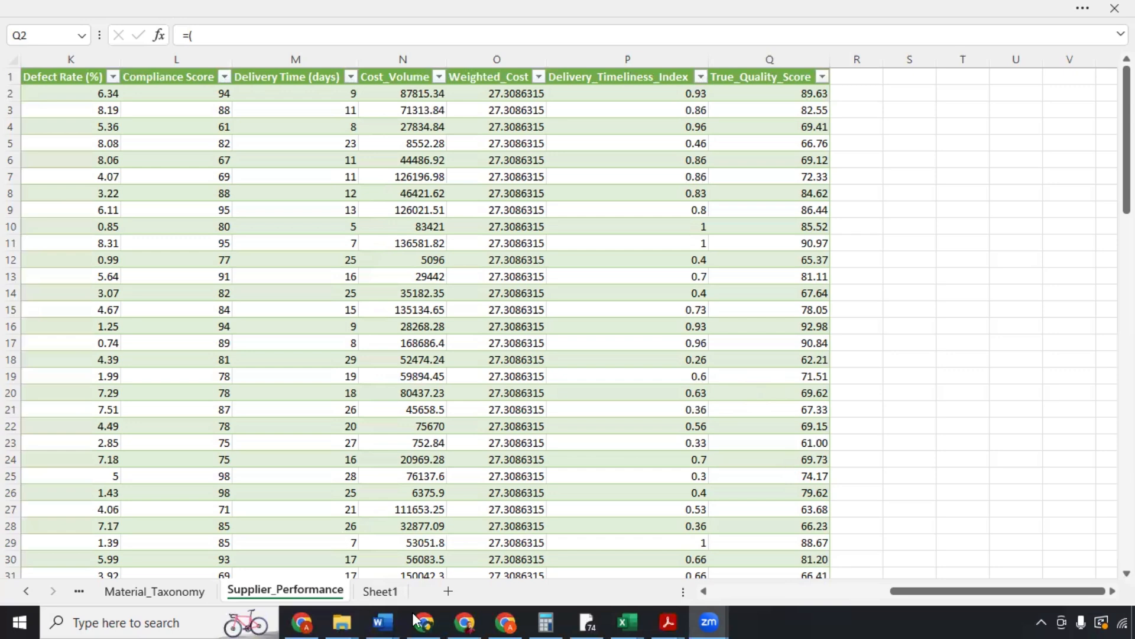
Step: Rename the empty Sheet1 worksheet as Normalization
{"action": "double_click", "coordinate": [382, 591]}
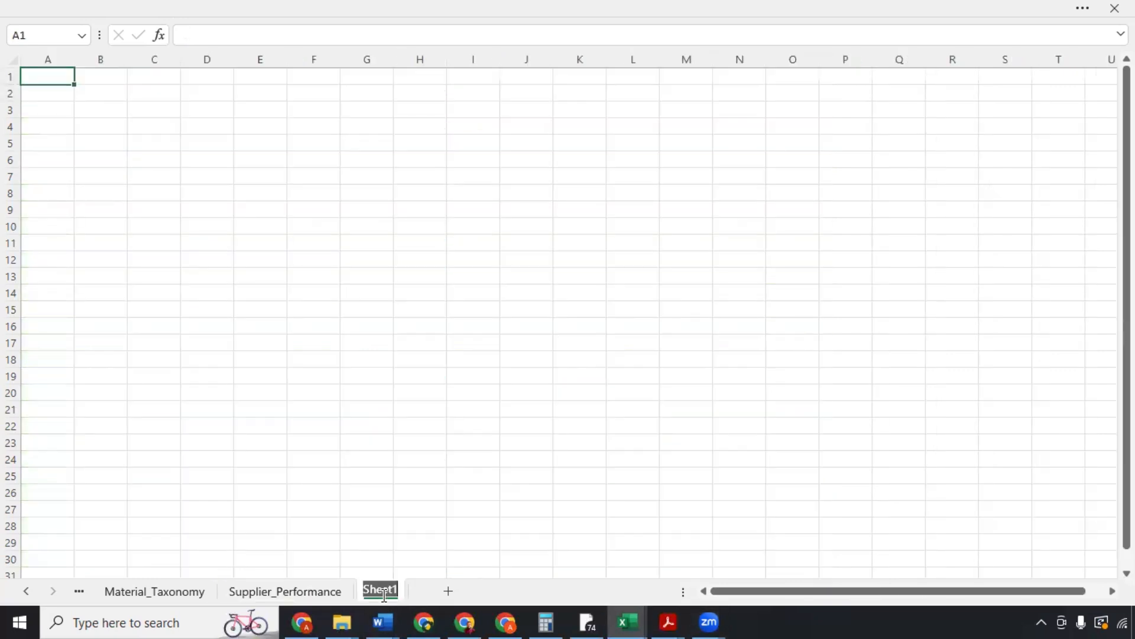
{"action": "type", "text": "Normalization"}
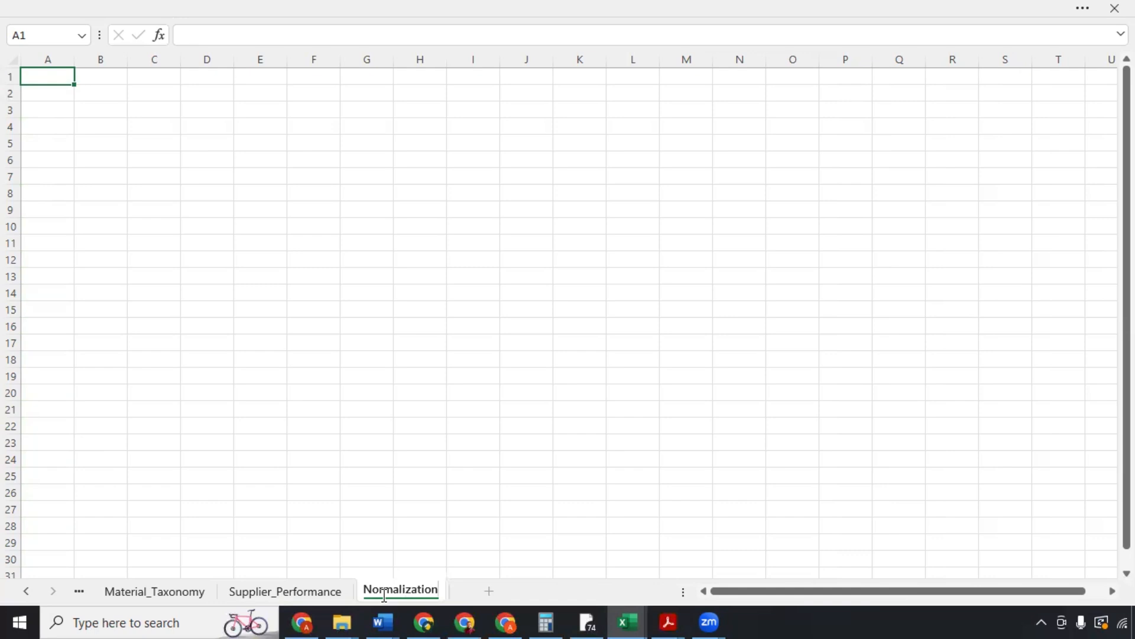
{"action": "key", "text": "Return"}
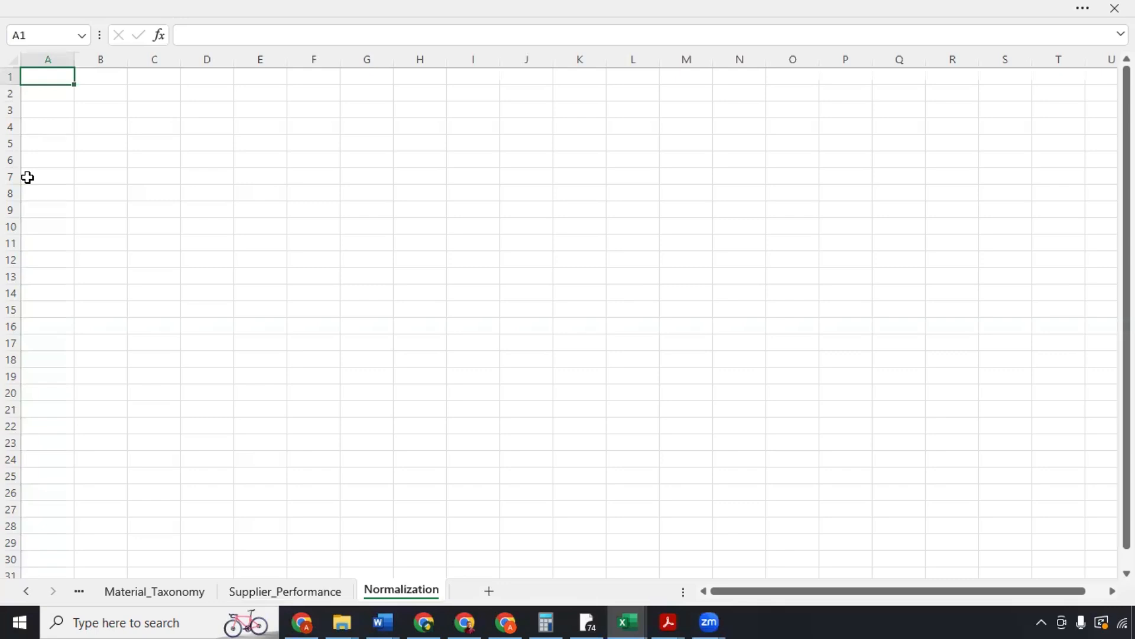
Step: Enter the labels Cost, MinCost and MaxCost in cells A1 to A3 of the Normalization sheet
{"action": "type", "text": "Cost"}
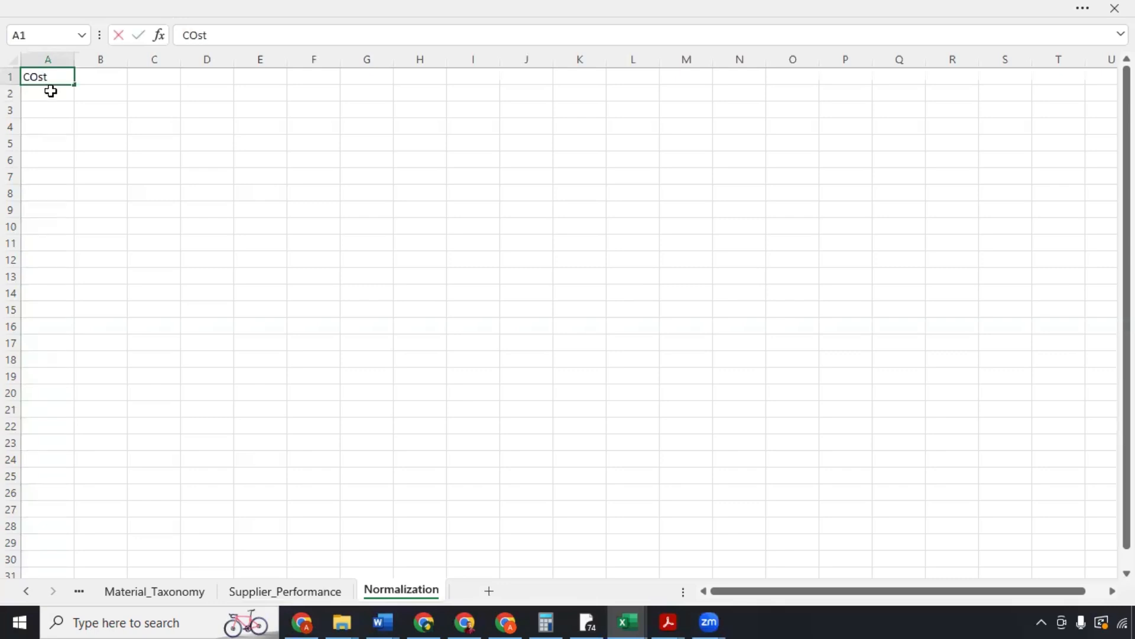
{"action": "key", "text": "Return"}
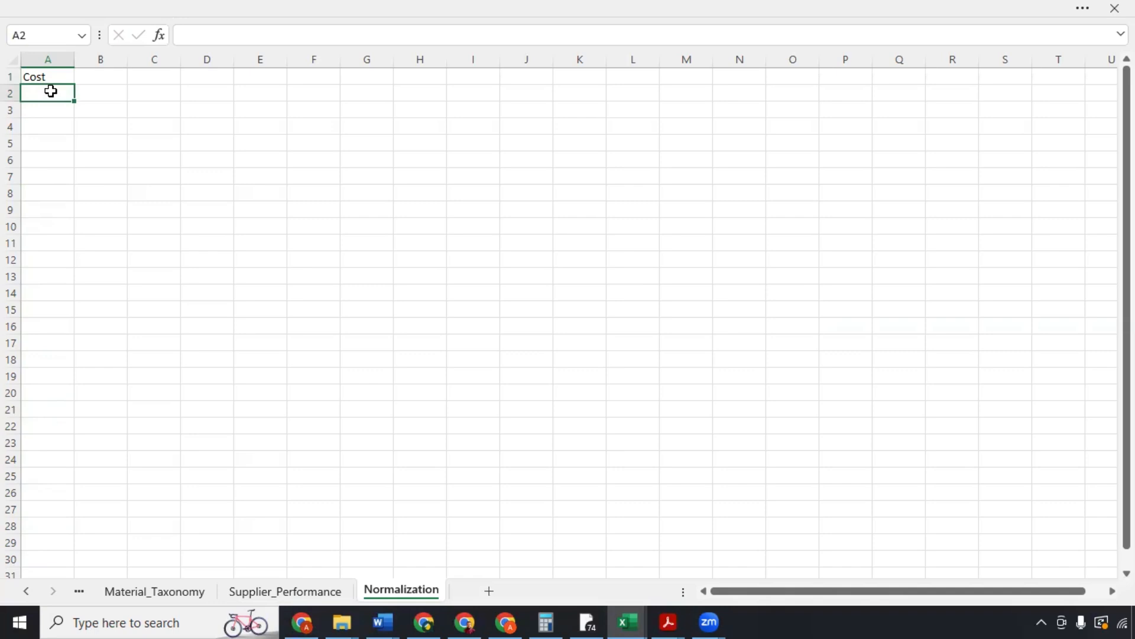
{"action": "type", "text": "MinCost"}
{"action": "key", "text": "Return"}
{"action": "type", "text": "MaxCost"}
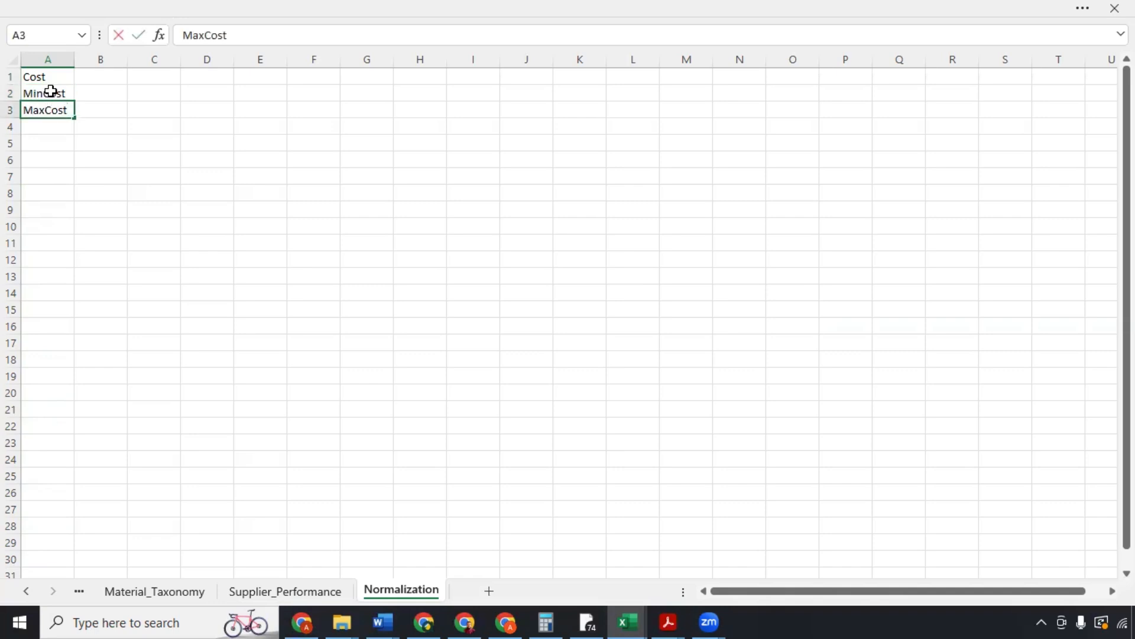
Step: Calculate MinCost in B2 with =MIN(Supplier_Performance[Cost/Unit (USD)]), referencing the whole cost column of the Supplier_Performance table, and check the entered formula
{"action": "left_click", "coordinate": [51, 91]}
{"action": "key", "text": "Right"}
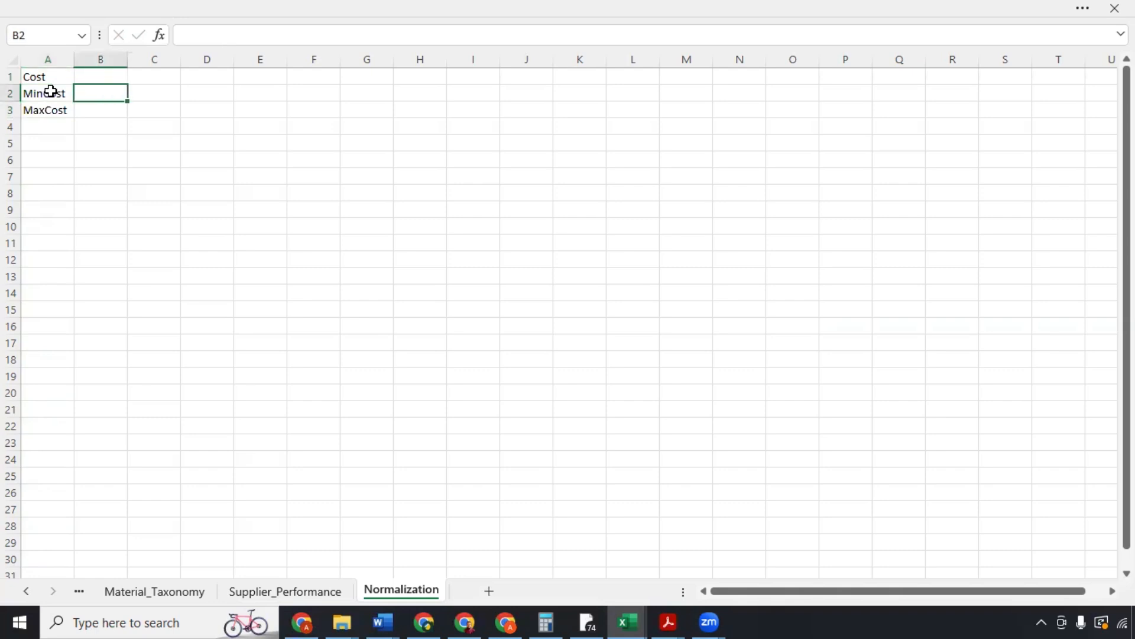
{"action": "type", "text": "=MIN"}
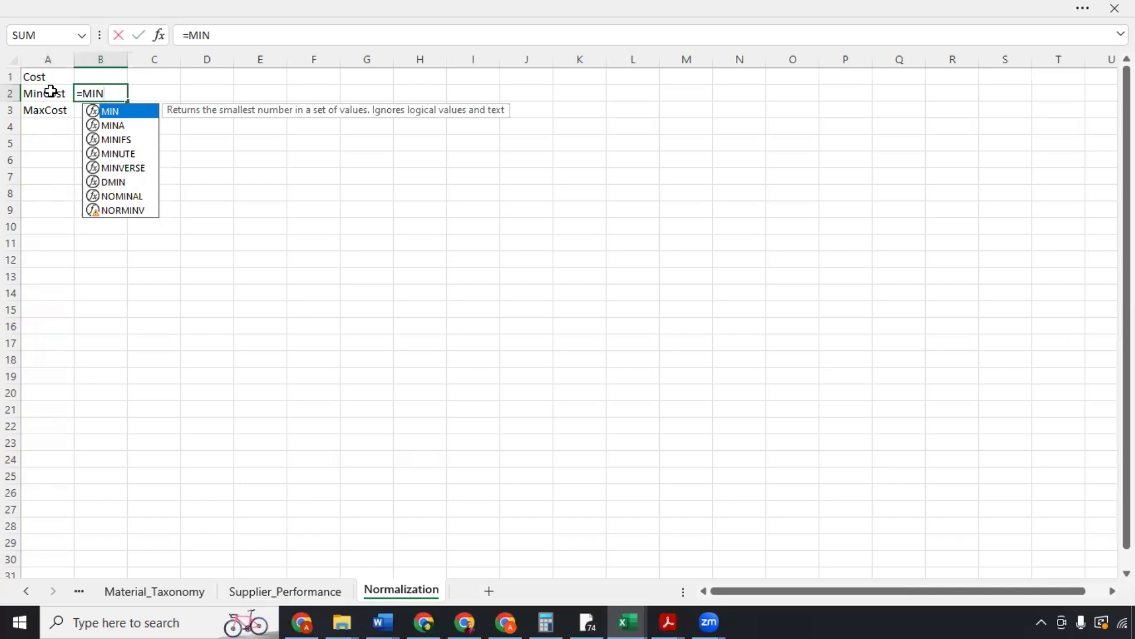
{"action": "type", "text": "("}
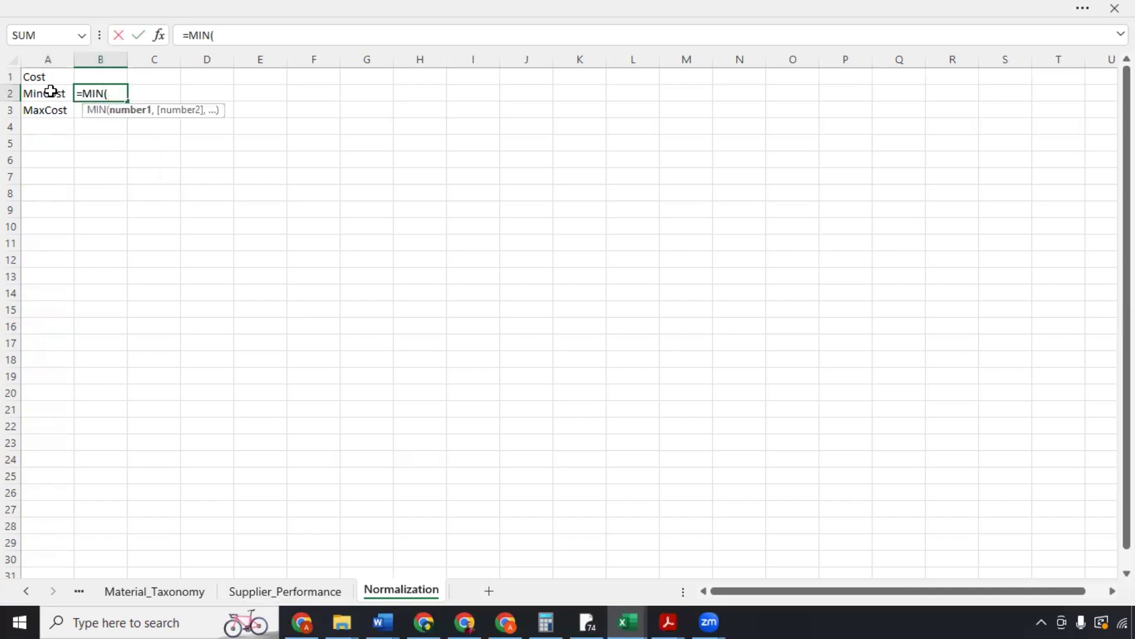
{"action": "left_click", "coordinate": [269, 593]}
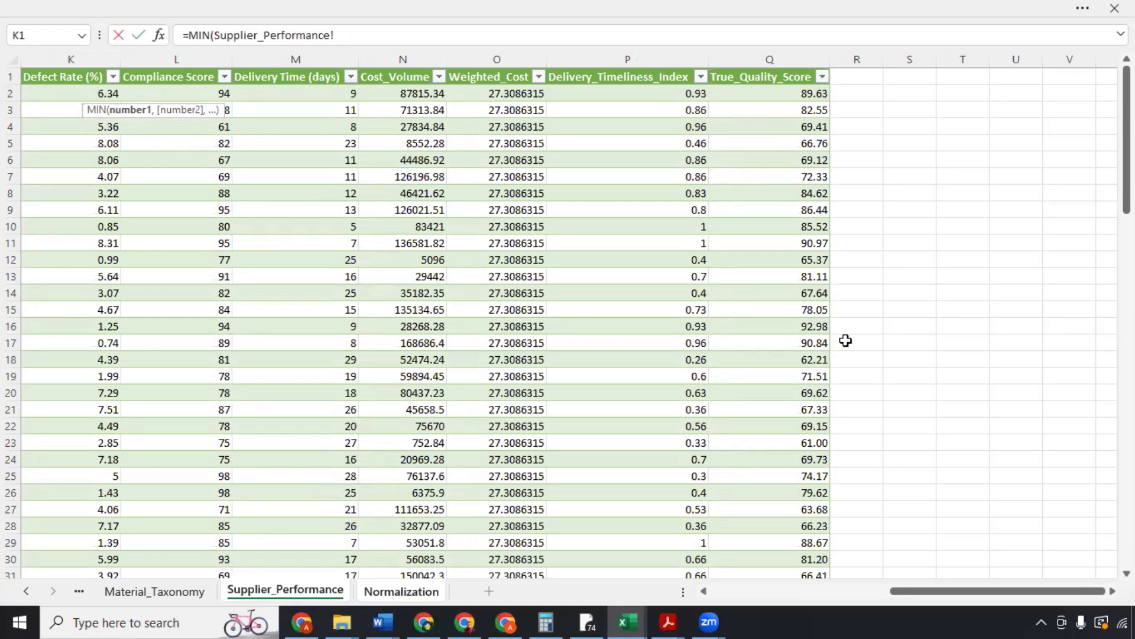
{"action": "scroll", "coordinate": [846, 341], "scroll_direction": "left", "scroll_amount": 5}
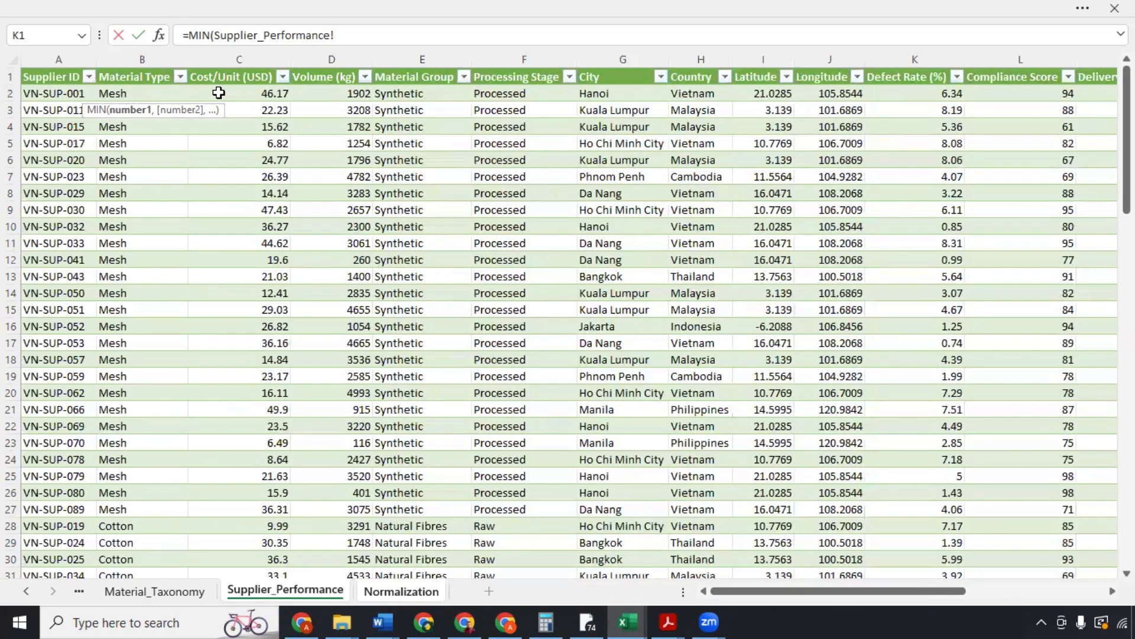
{"action": "left_click", "coordinate": [219, 93]}
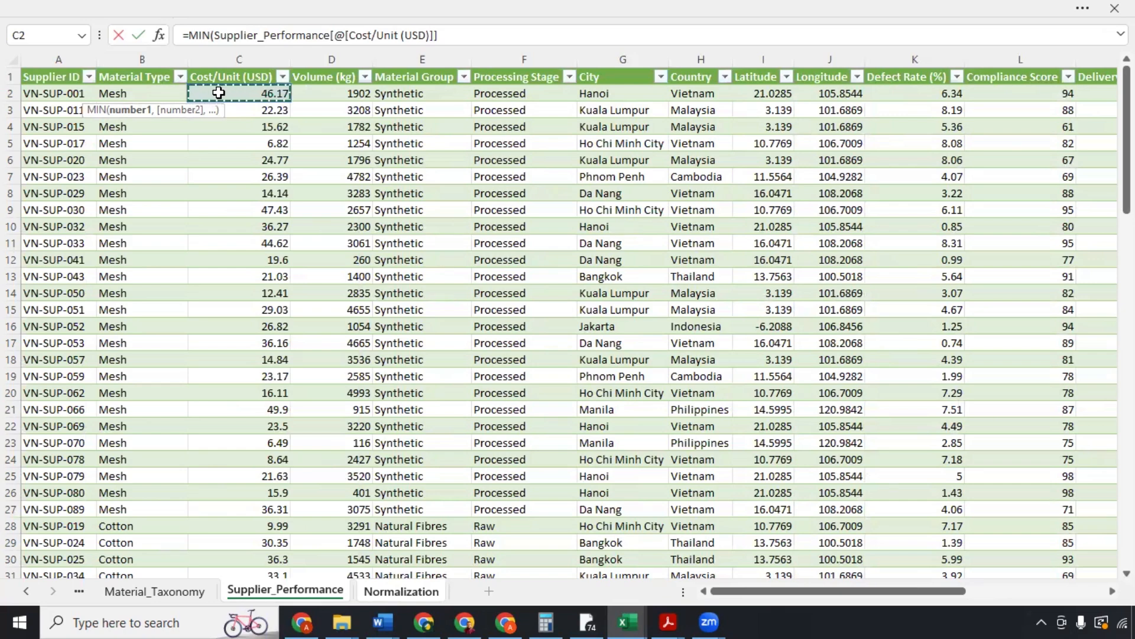
{"action": "key", "text": "ctrl+shift+Down"}
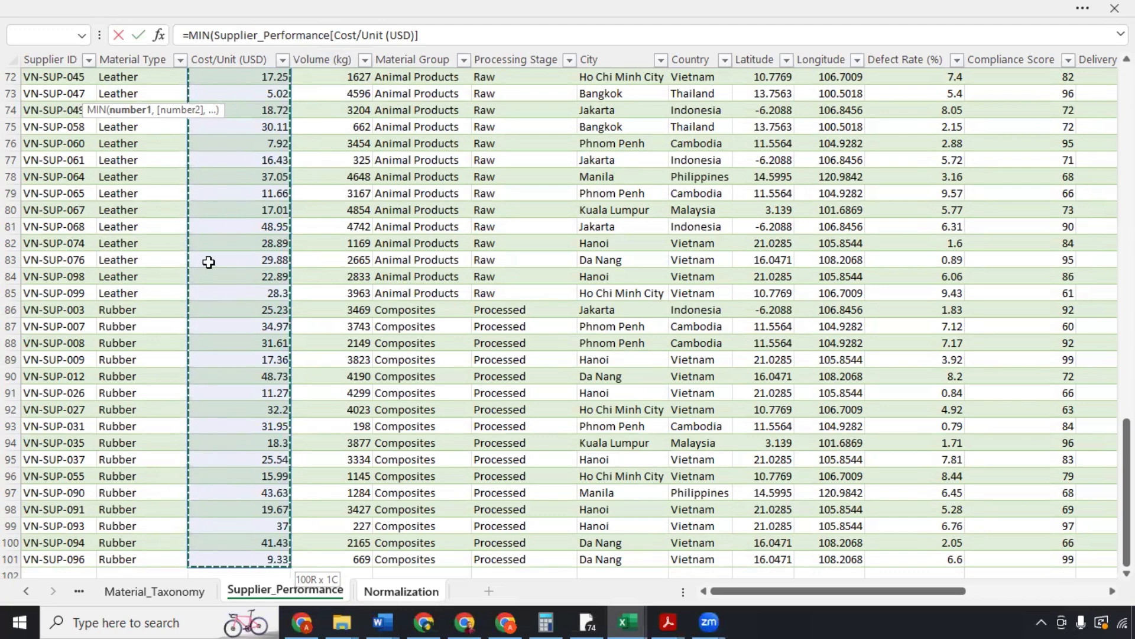
{"action": "left_click", "coordinate": [459, 33]}
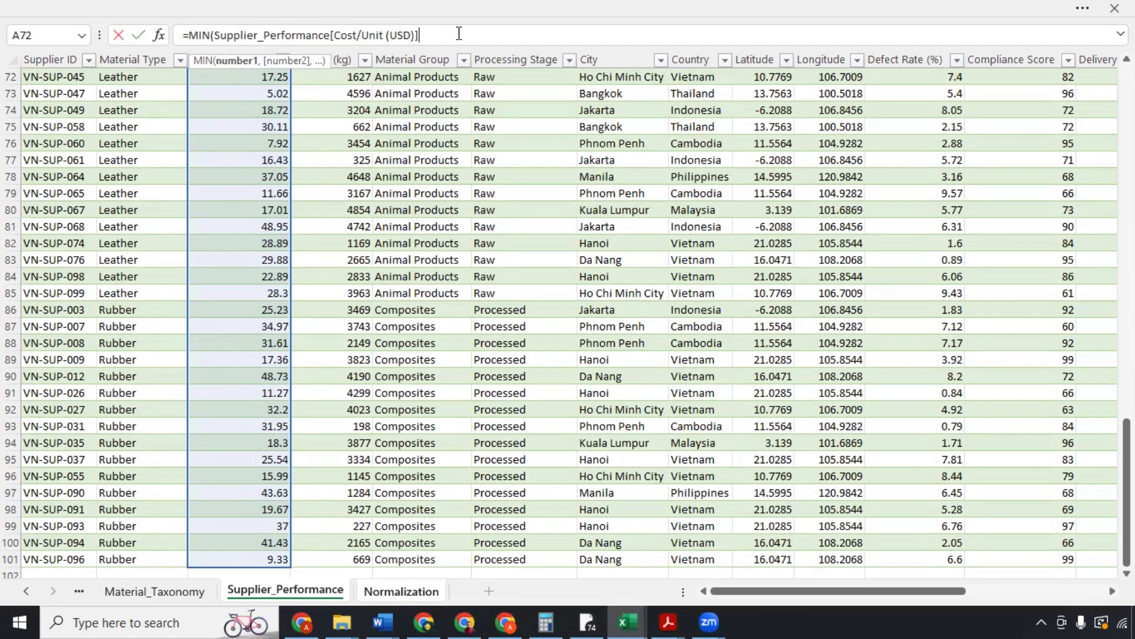
{"action": "type", "text": ")"}
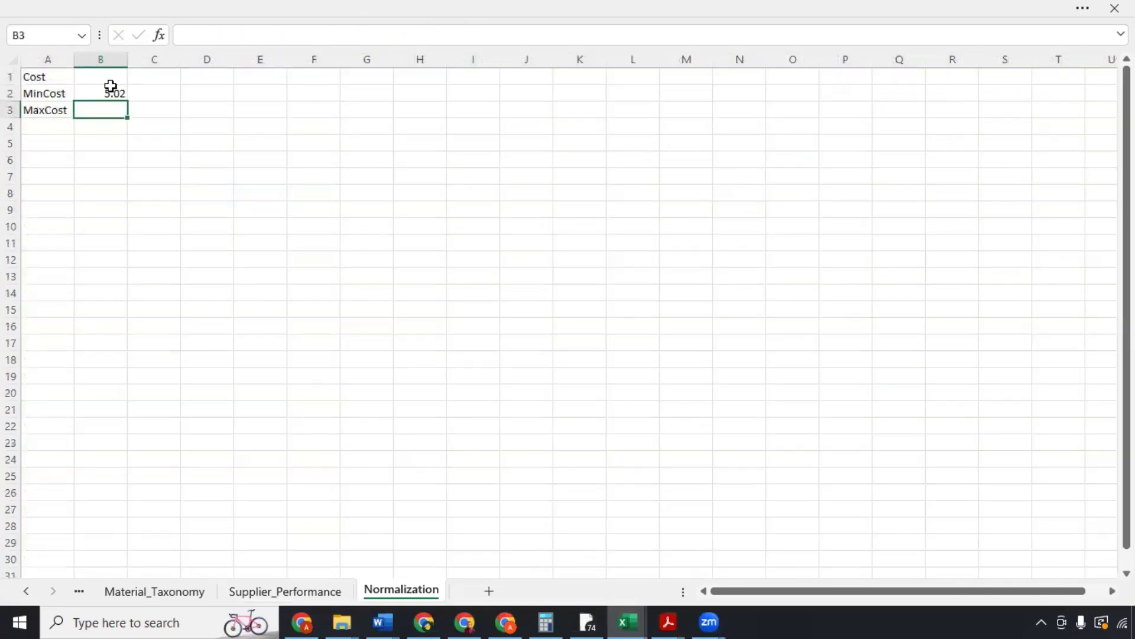
{"action": "left_click", "coordinate": [112, 93]}
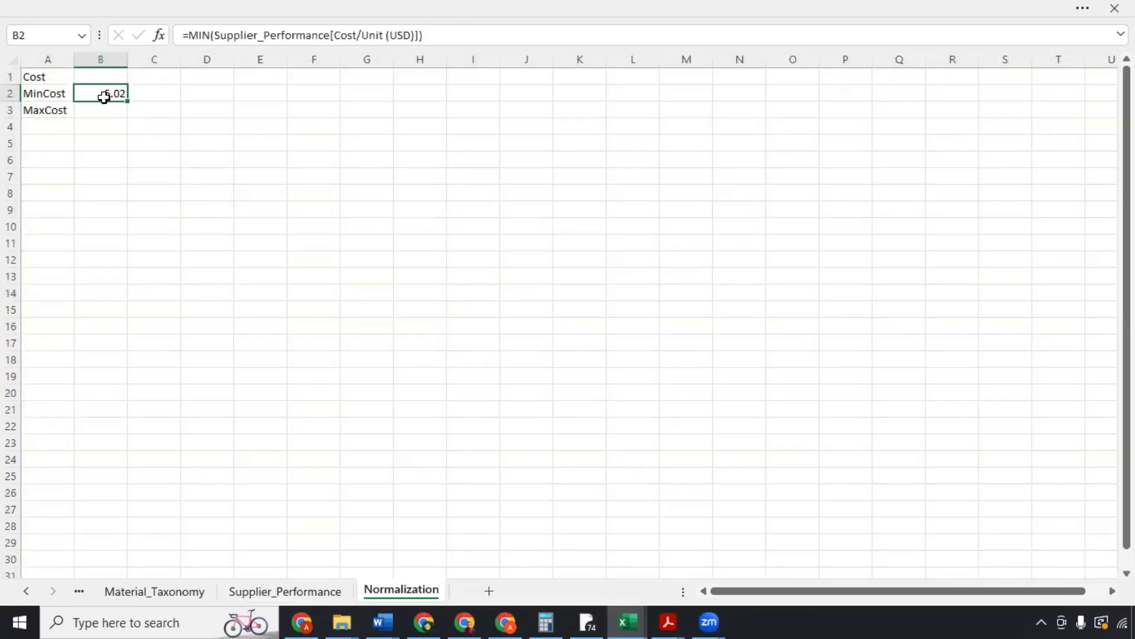
Step: Calculate MaxCost in B3 with =MAX(Supplier_Performance[Cost/Unit (USD)]), referencing the whole cost column of the Supplier_Performance table
{"action": "left_click", "coordinate": [104, 109]}
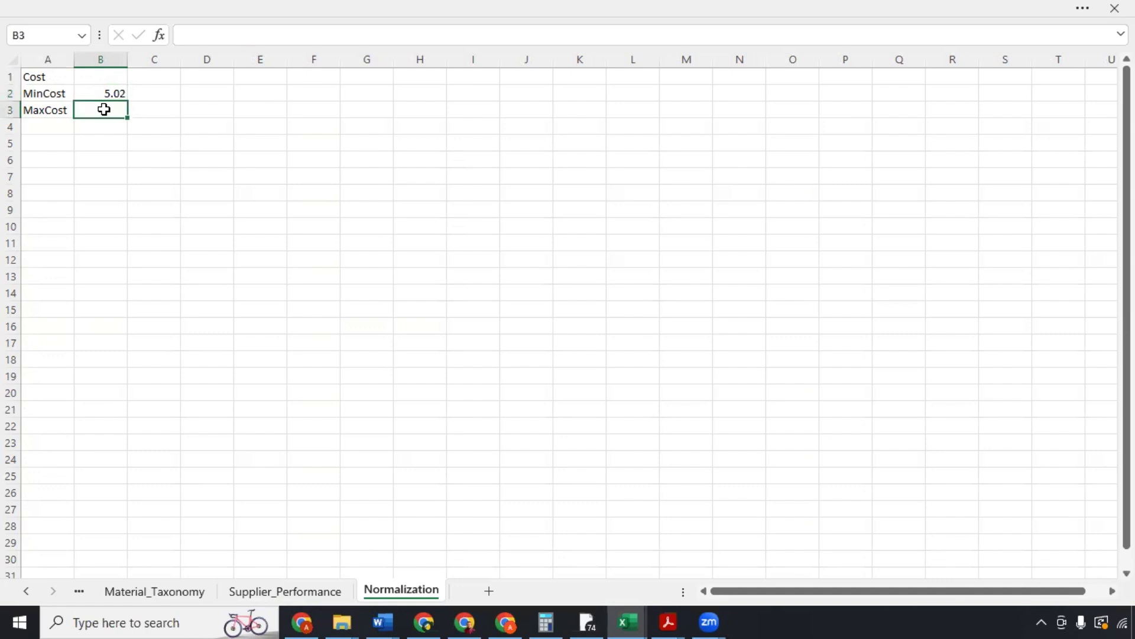
{"action": "type", "text": "=MAX"}
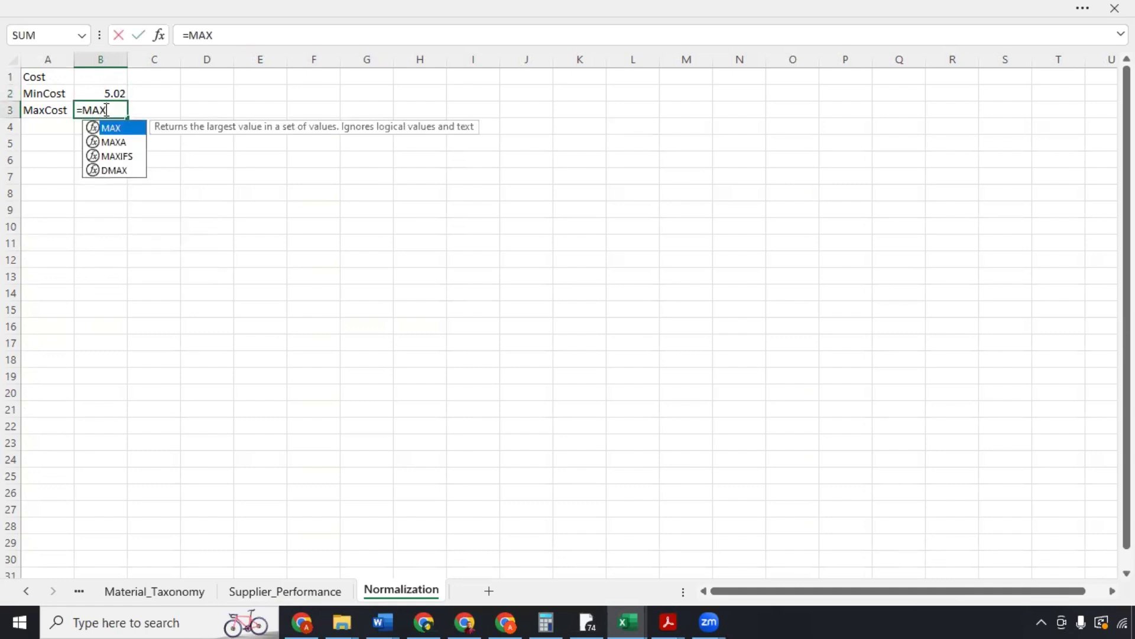
{"action": "type", "text": "("}
{"action": "key", "text": "BackSpace"}
{"action": "type", "text": "("}
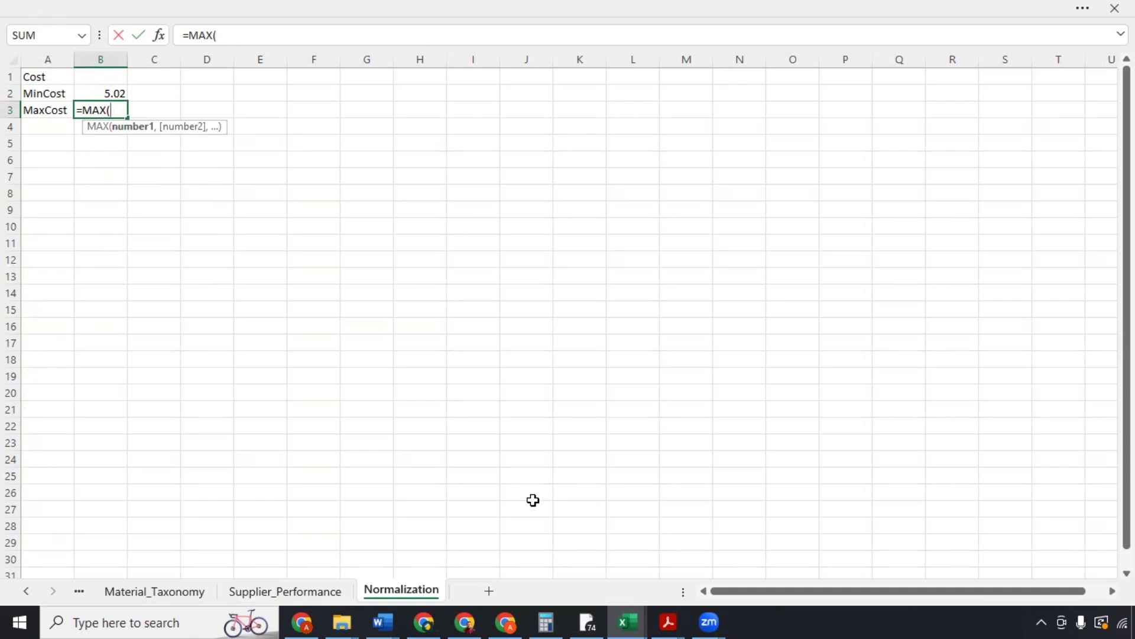
{"action": "left_click", "coordinate": [264, 594]}
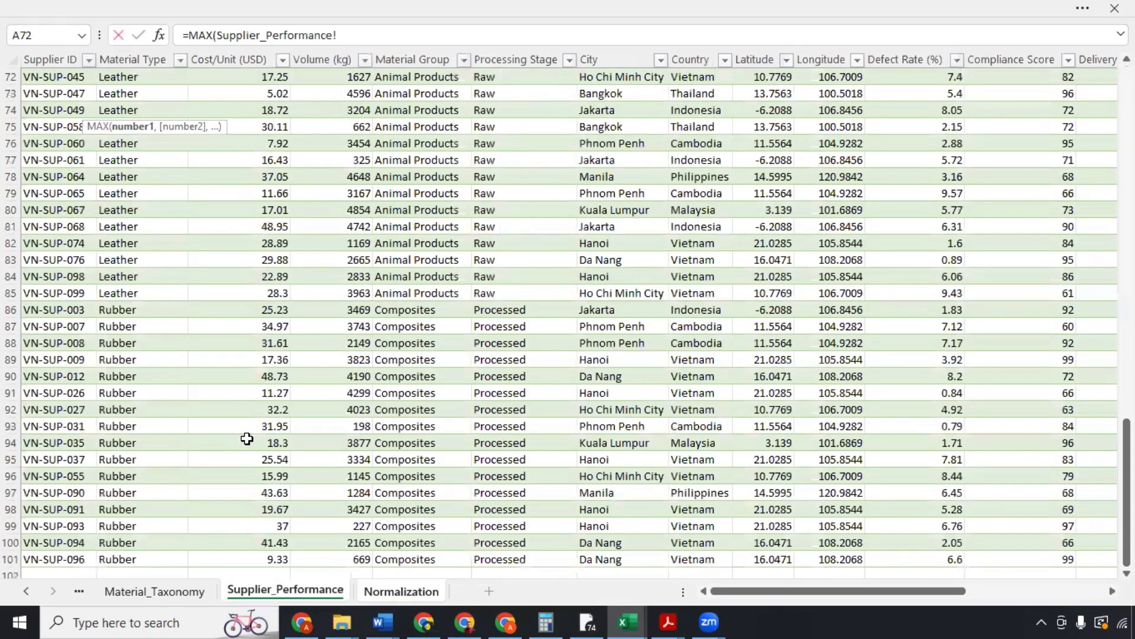
{"action": "scroll", "coordinate": [246, 438], "scroll_direction": "up", "scroll_amount": 20}
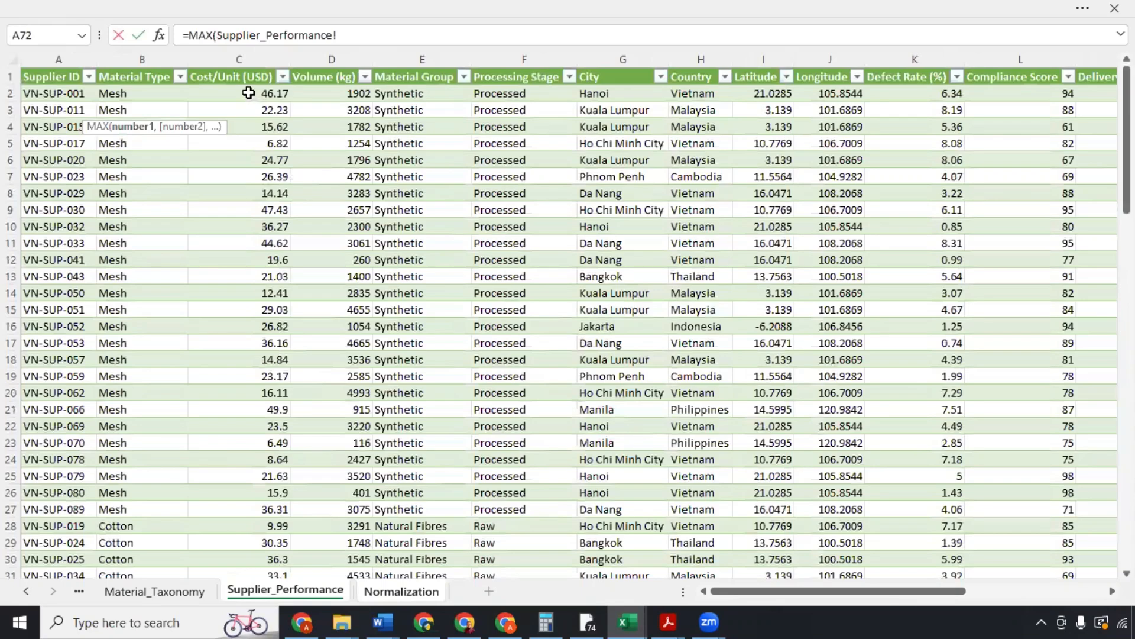
{"action": "left_click", "coordinate": [249, 93]}
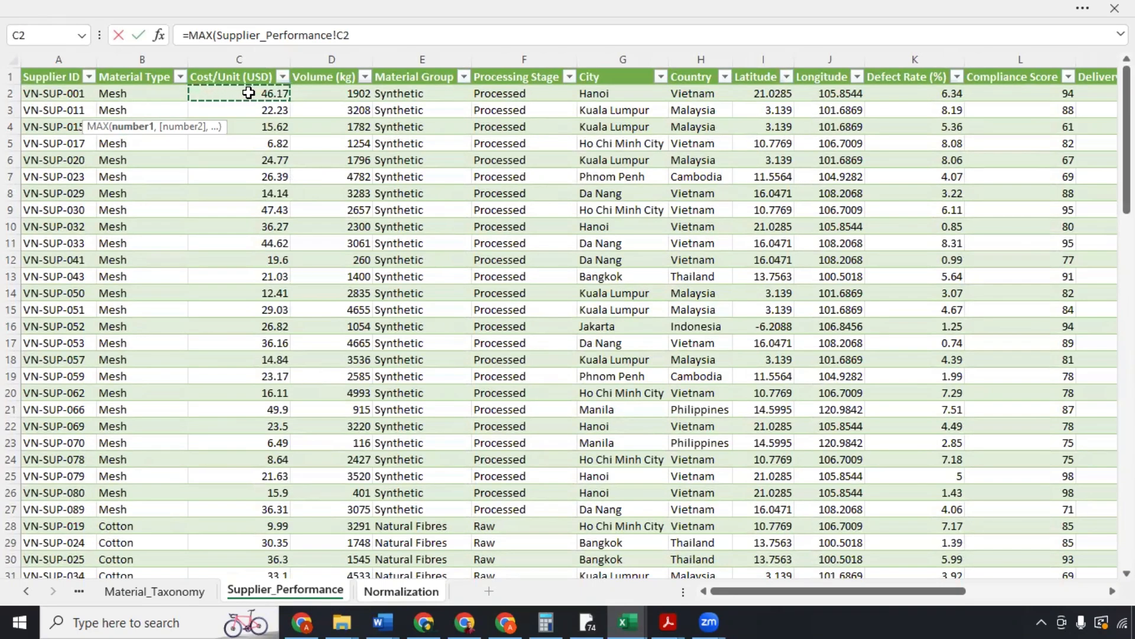
{"action": "key", "text": "ctrl+shift+Down"}
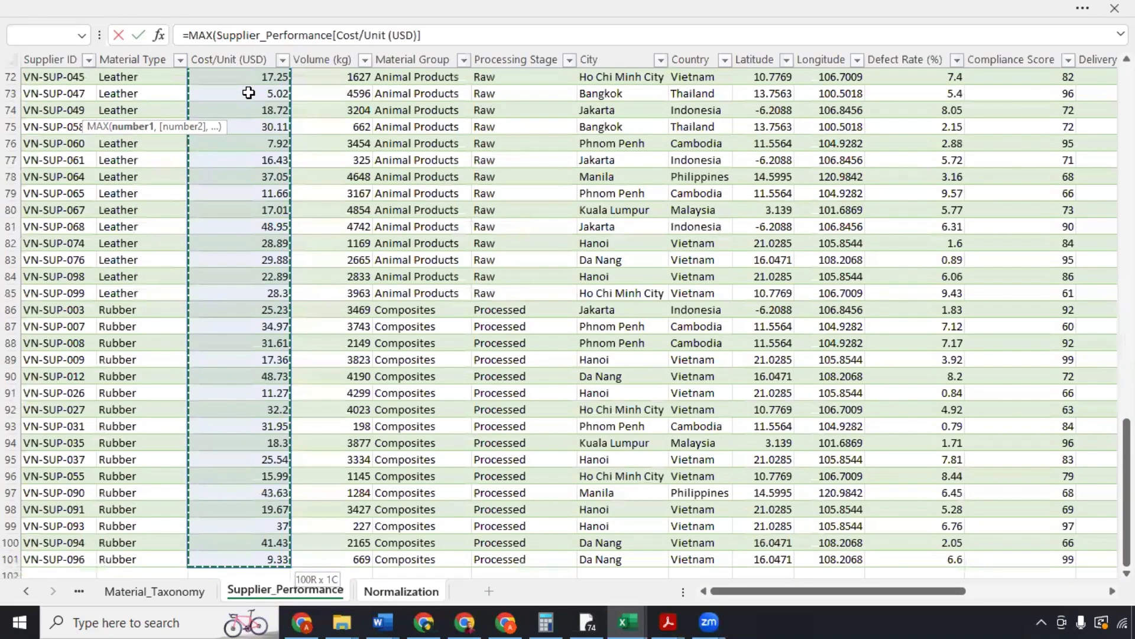
{"action": "type", "text": ")]"}
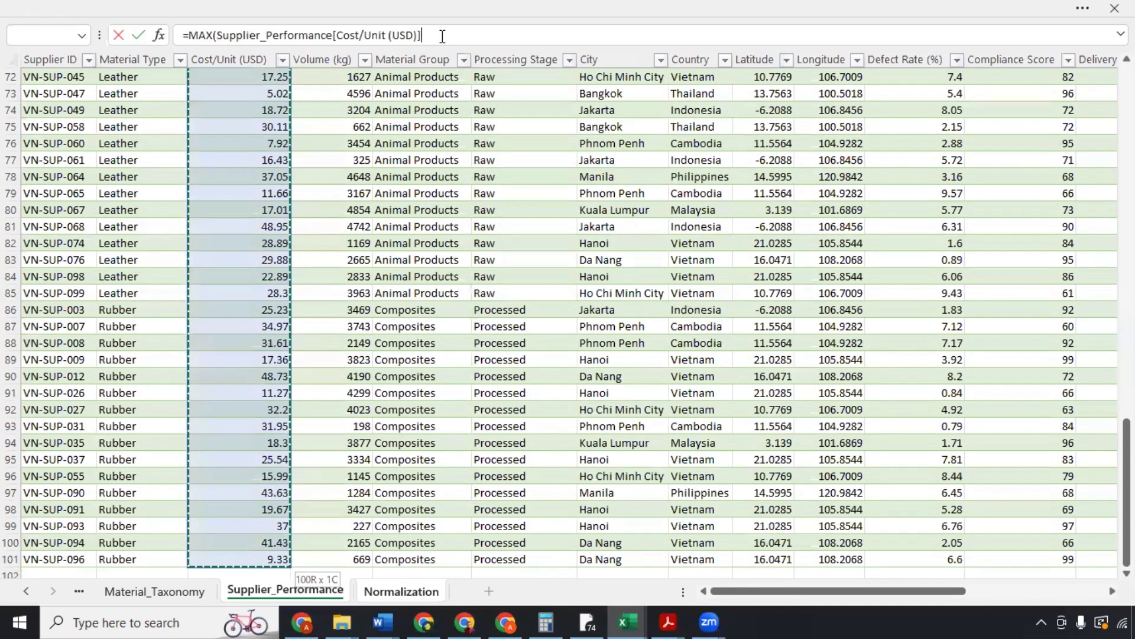
{"action": "type", "text": ")"}
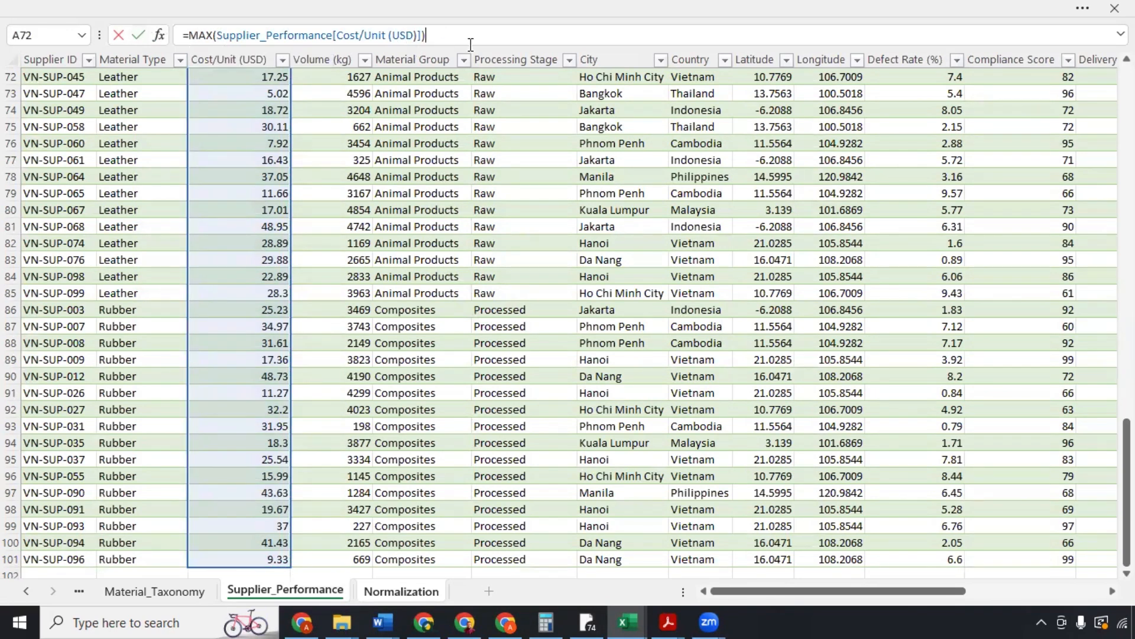
{"action": "key", "text": "Return"}
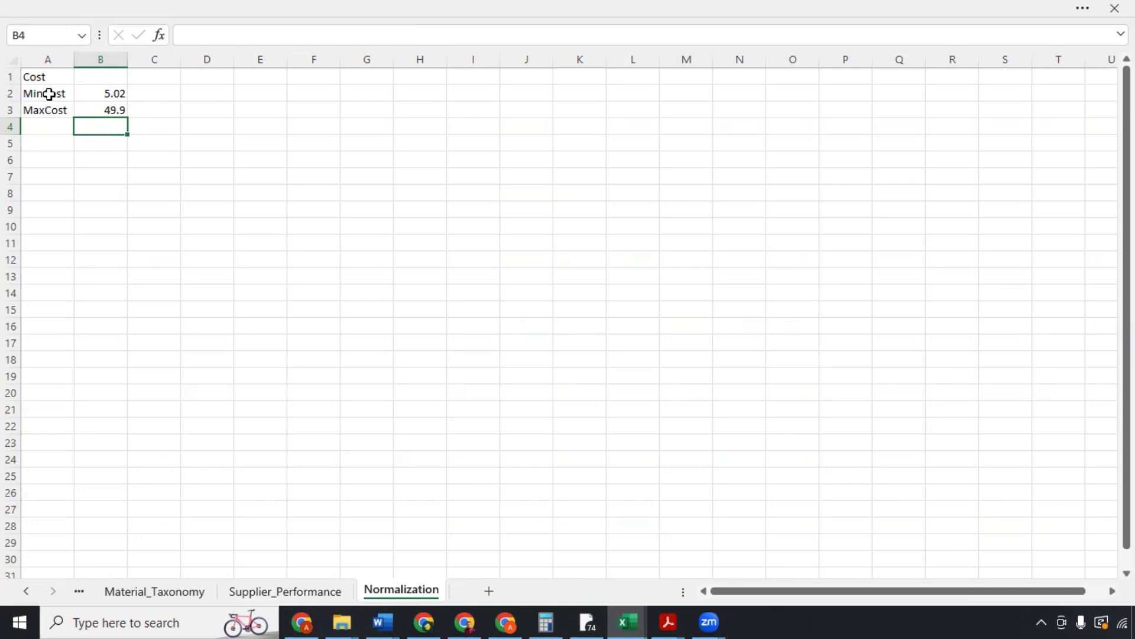
Step: Define the name MinCost with Workbook scope, referring to =Normalization!$B$2
{"action": "left_click", "coordinate": [101, 94]}
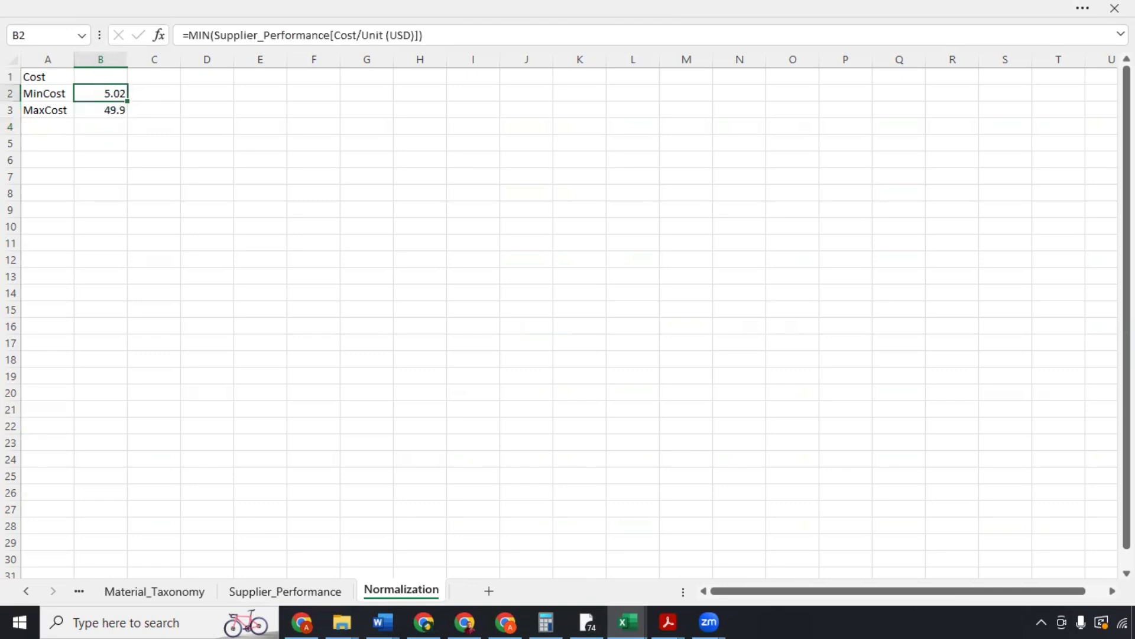
{"action": "left_click", "coordinate": [1083, 8]}
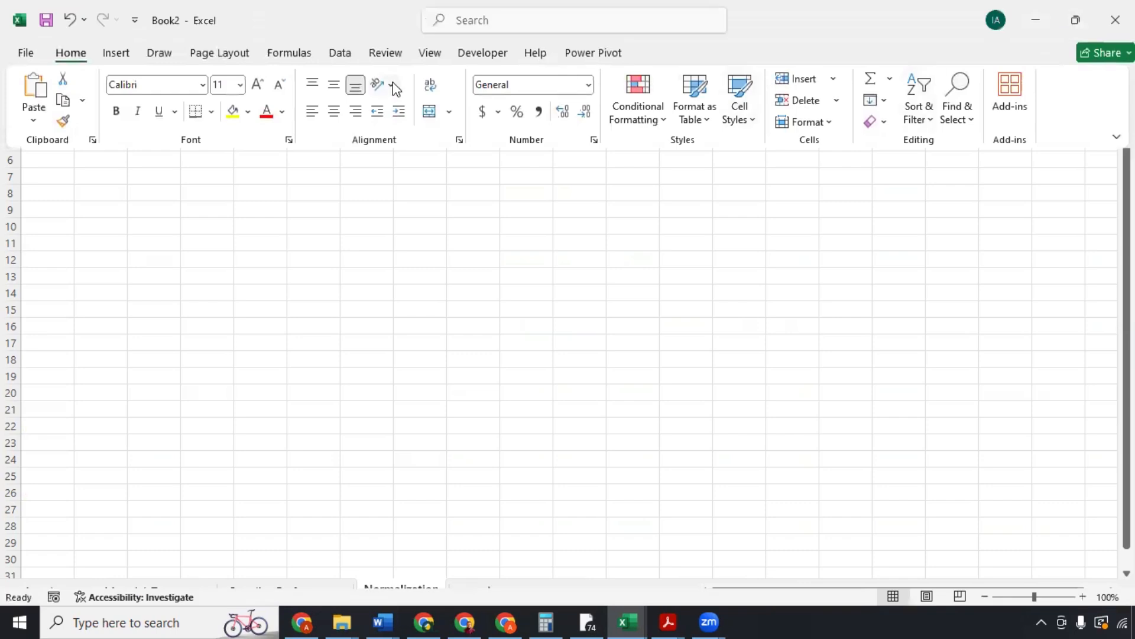
{"action": "left_click", "coordinate": [289, 54]}
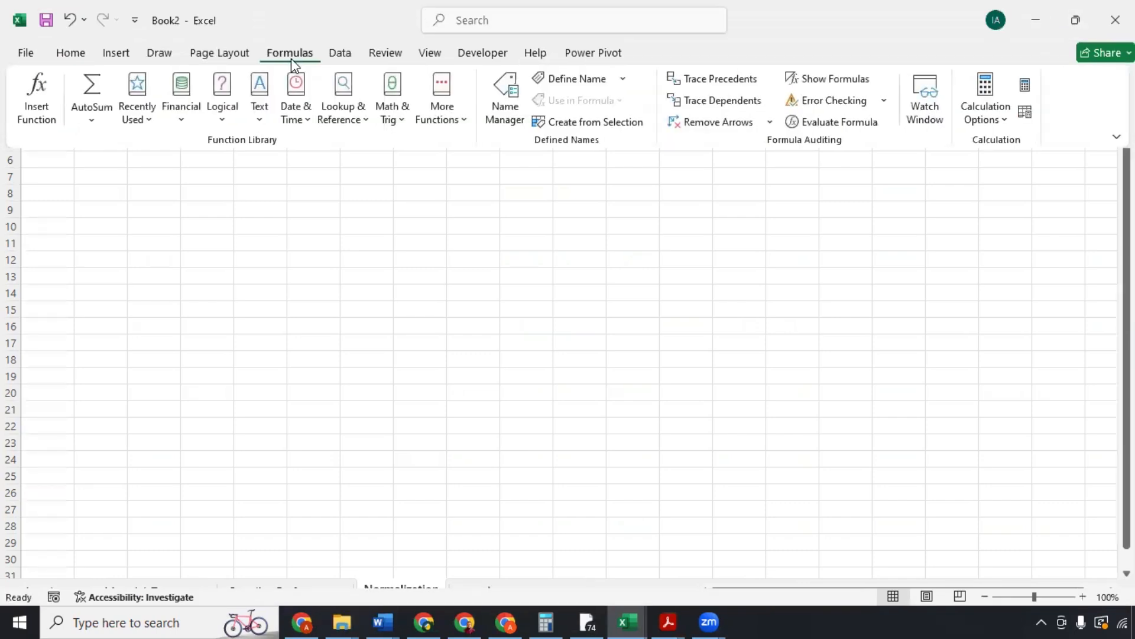
{"action": "left_click", "coordinate": [506, 112]}
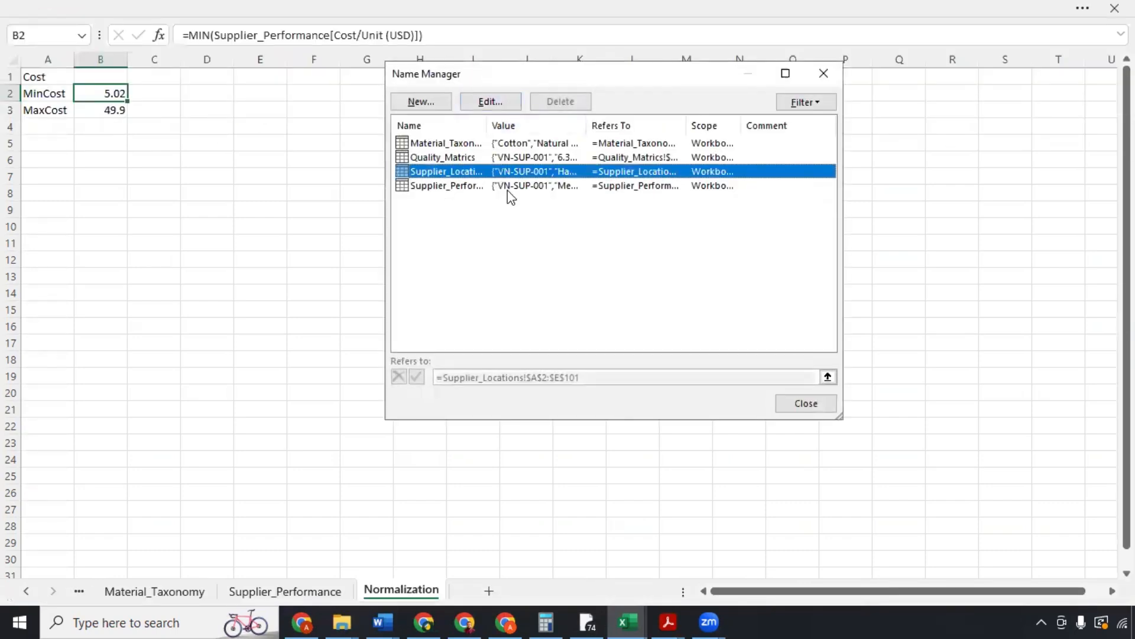
{"action": "left_click", "coordinate": [421, 101]}
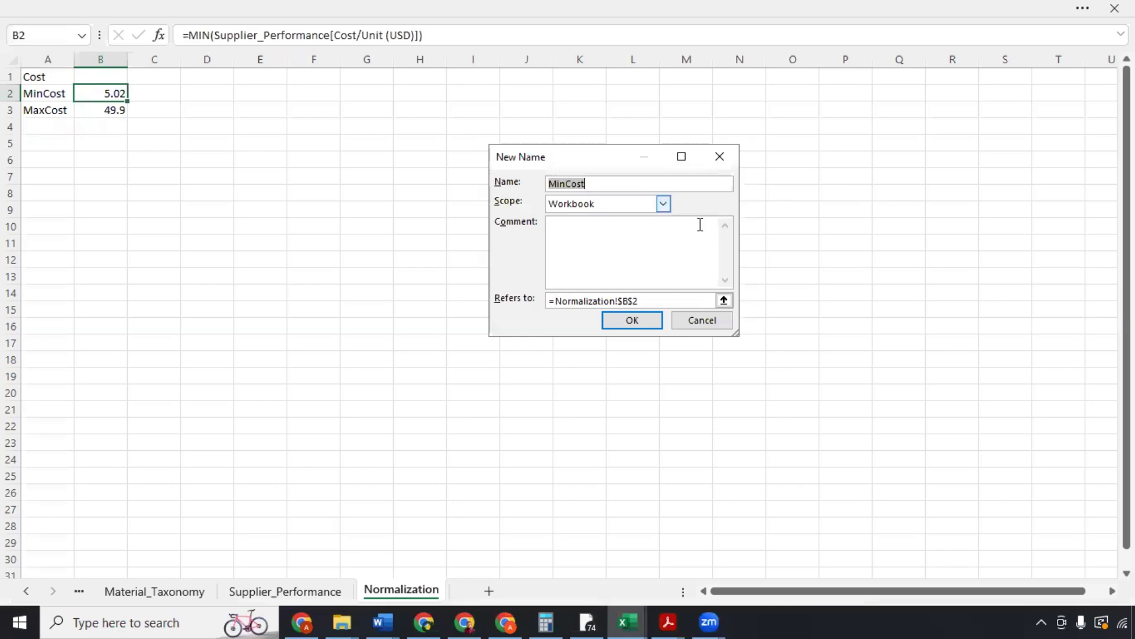
{"action": "left_click", "coordinate": [666, 205]}
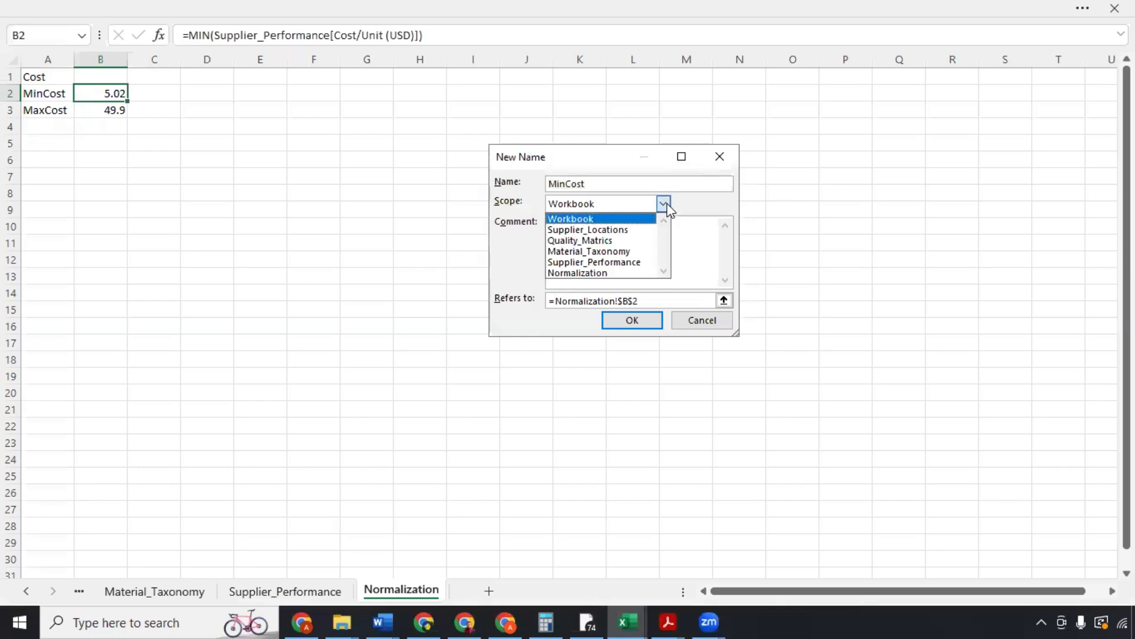
{"action": "left_click", "coordinate": [665, 203]}
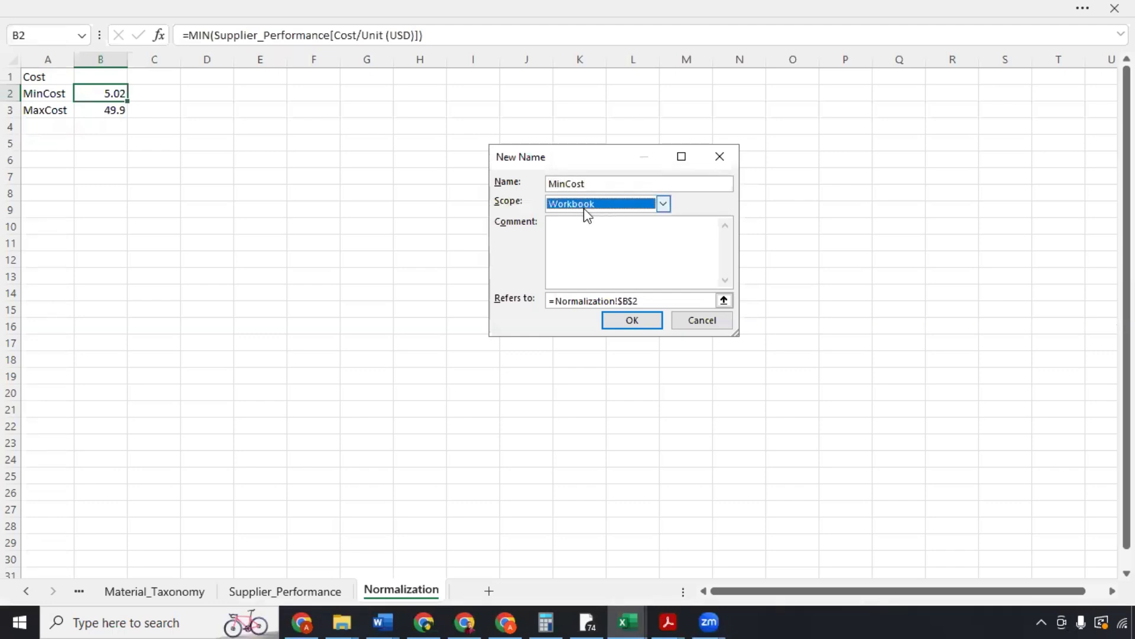
{"action": "left_click", "coordinate": [632, 321]}
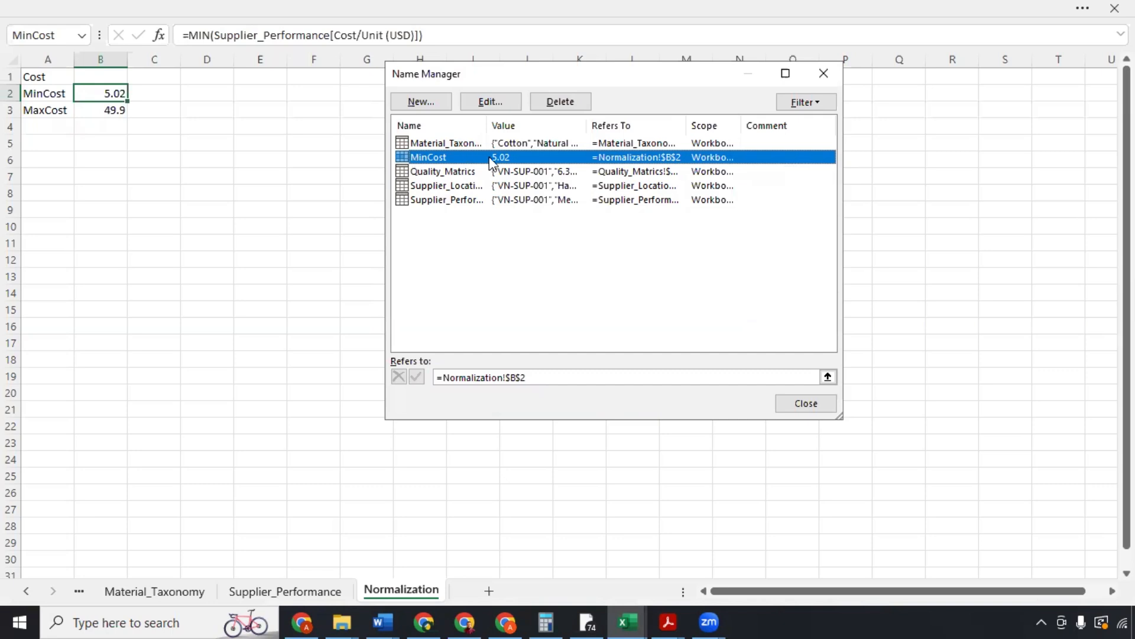
Step: Define the name MaxCost with Workbook scope, referring to =Normalization!$B$3, and close the Name Manager
{"action": "left_click", "coordinate": [414, 103]}
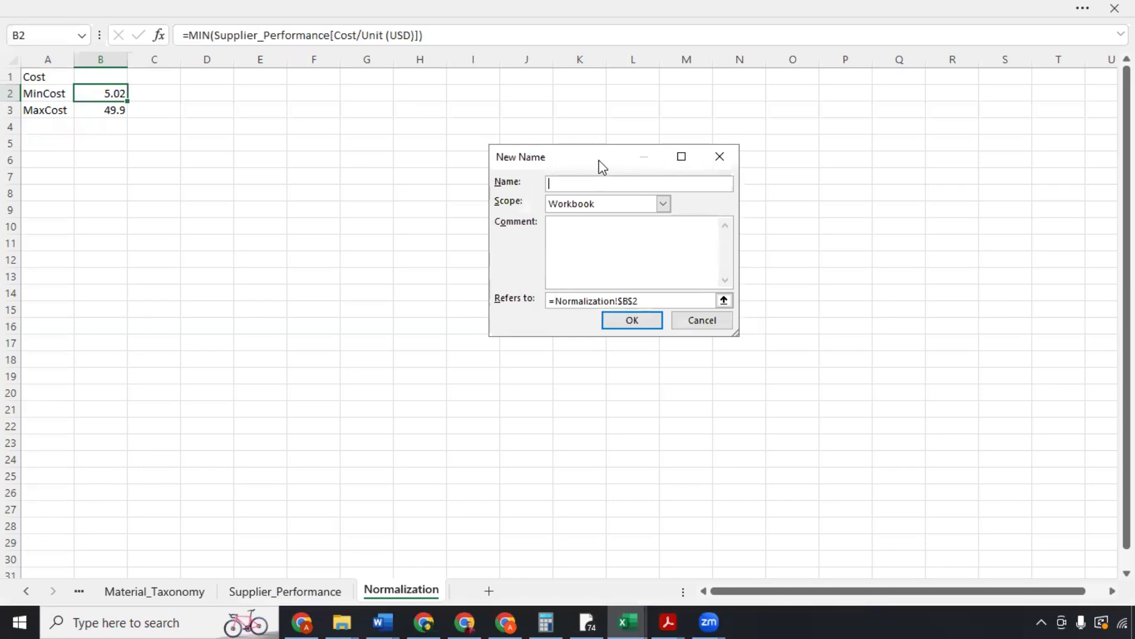
{"action": "left_click_drag", "start_coordinate": [594, 166], "coordinate": [365, 149]}
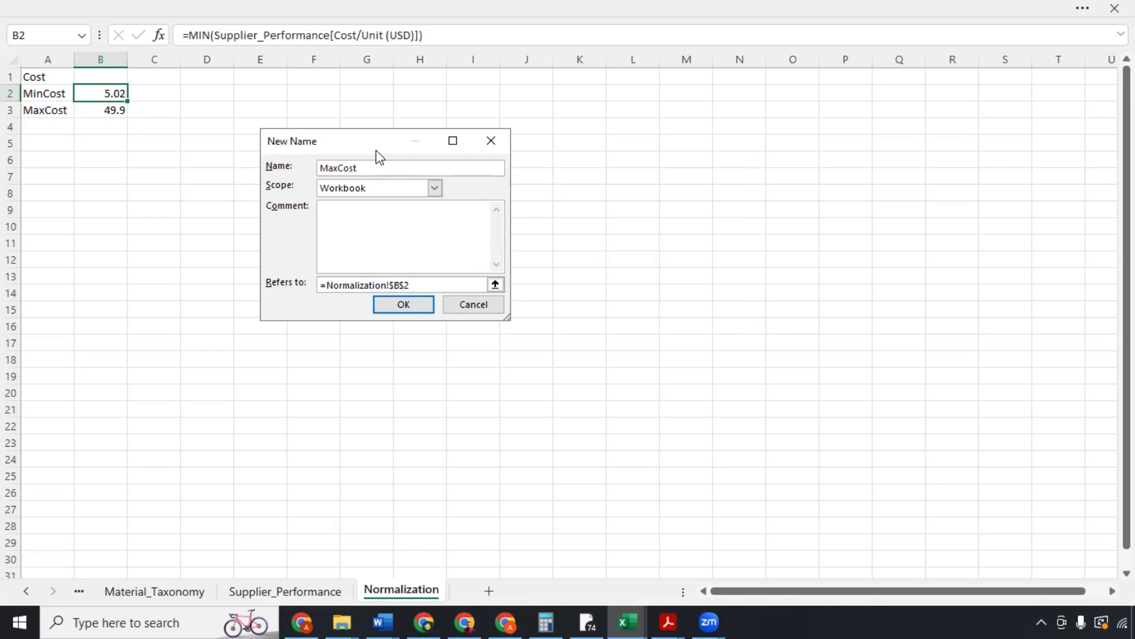
{"action": "left_click_drag", "start_coordinate": [427, 284], "coordinate": [329, 286]}
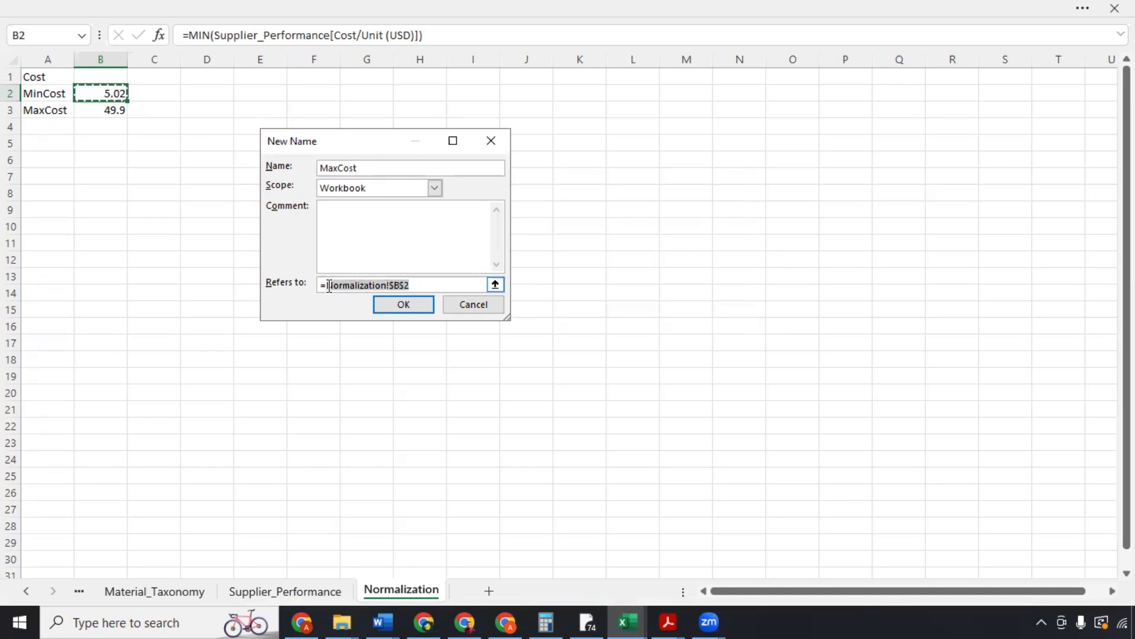
{"action": "key", "text": "BackSpace"}
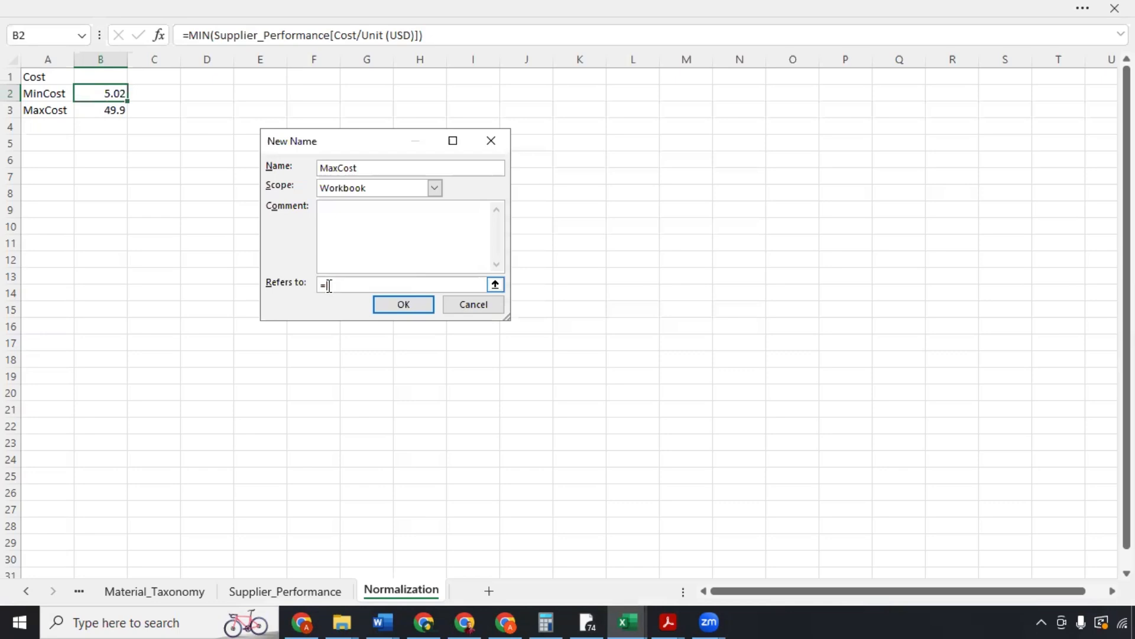
{"action": "left_click", "coordinate": [114, 111]}
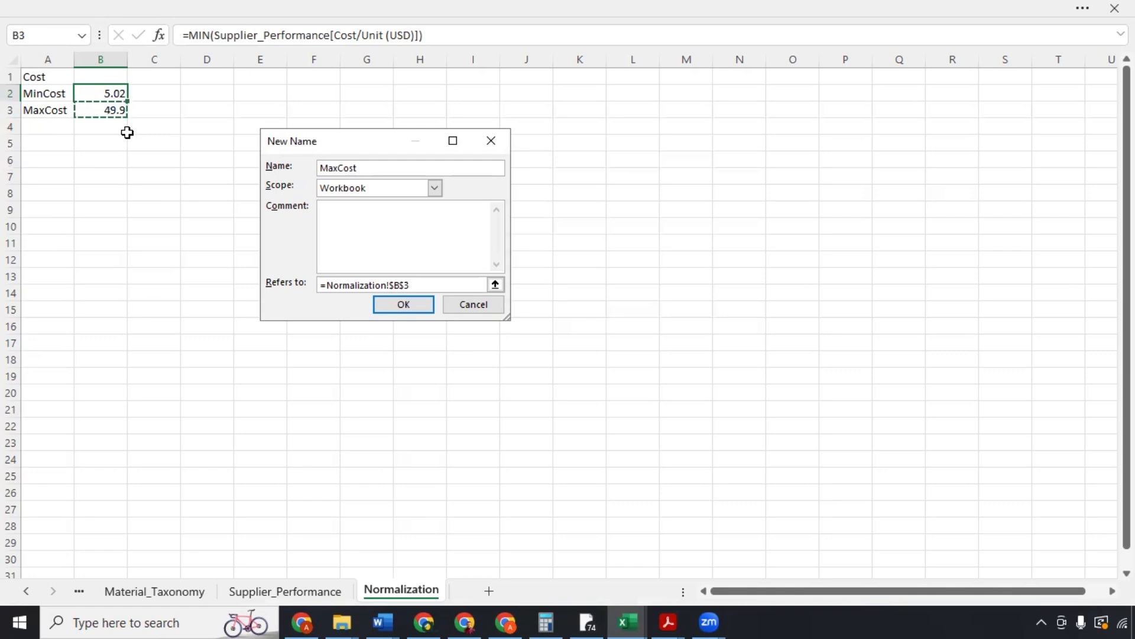
{"action": "left_click", "coordinate": [385, 302]}
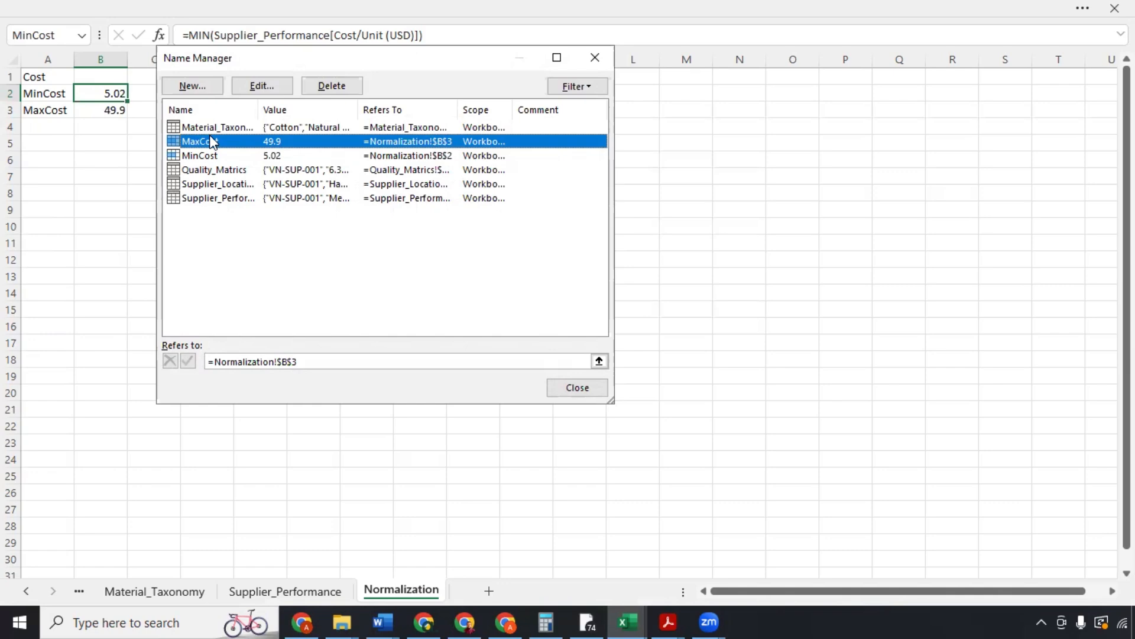
{"action": "left_click", "coordinate": [577, 387]}
Step: Add a Normalized_Cost column in R1, after True_Quality_Score on the Supplier_Performance sheet, and fit its width to the header
{"action": "left_click", "coordinate": [282, 591]}
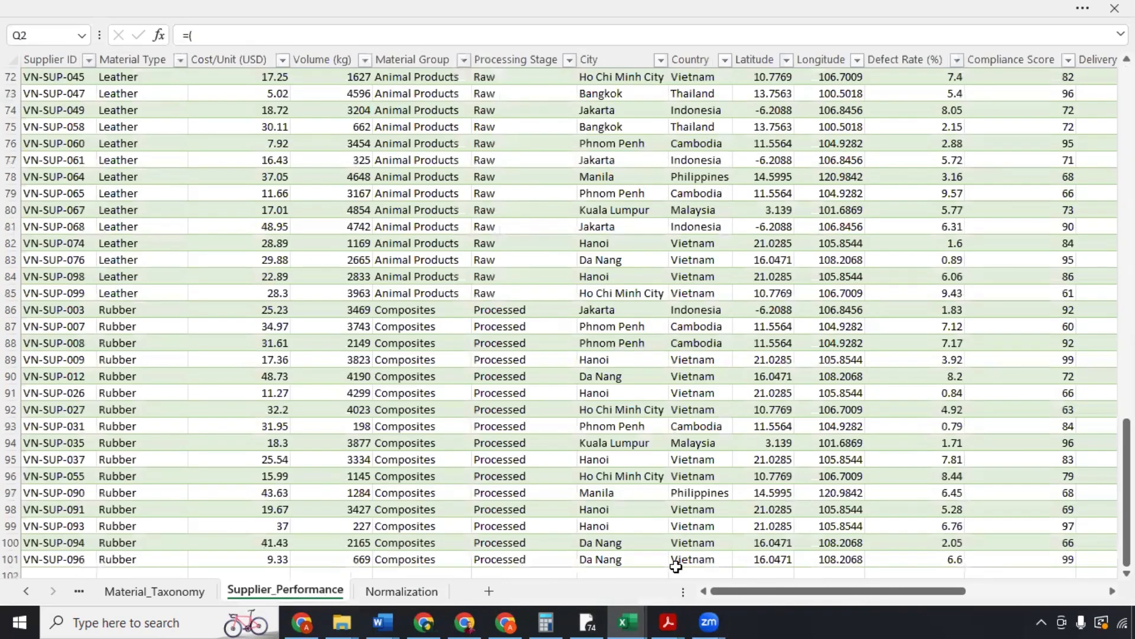
{"action": "left_click_drag", "start_coordinate": [964, 590], "coordinate": [1061, 576]}
{"action": "left_click", "coordinate": [976, 409]}
{"action": "left_click_drag", "start_coordinate": [1127, 479], "coordinate": [1029, 76]}
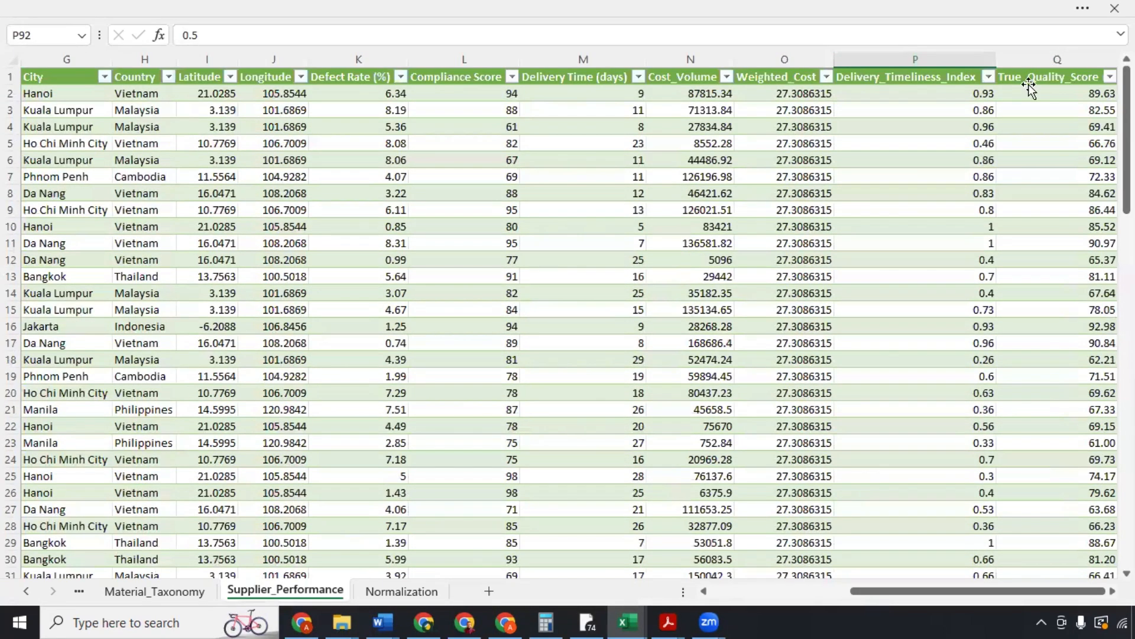
{"action": "left_click", "coordinate": [1029, 84]}
{"action": "key", "text": "Right"}
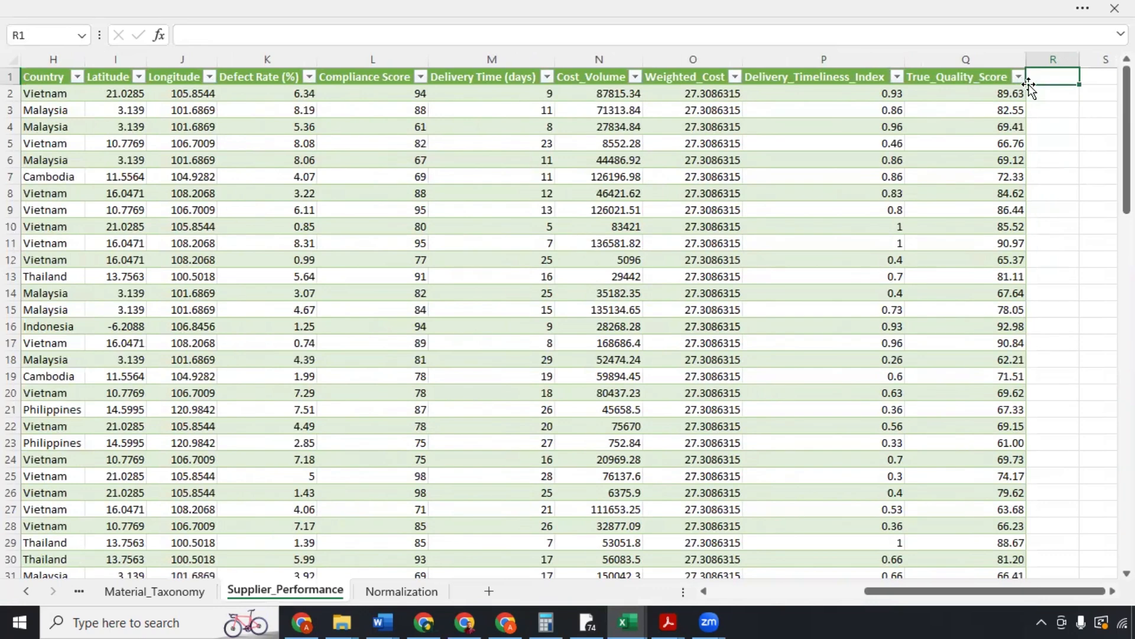
{"action": "type", "text": "Normalized_Cost"}
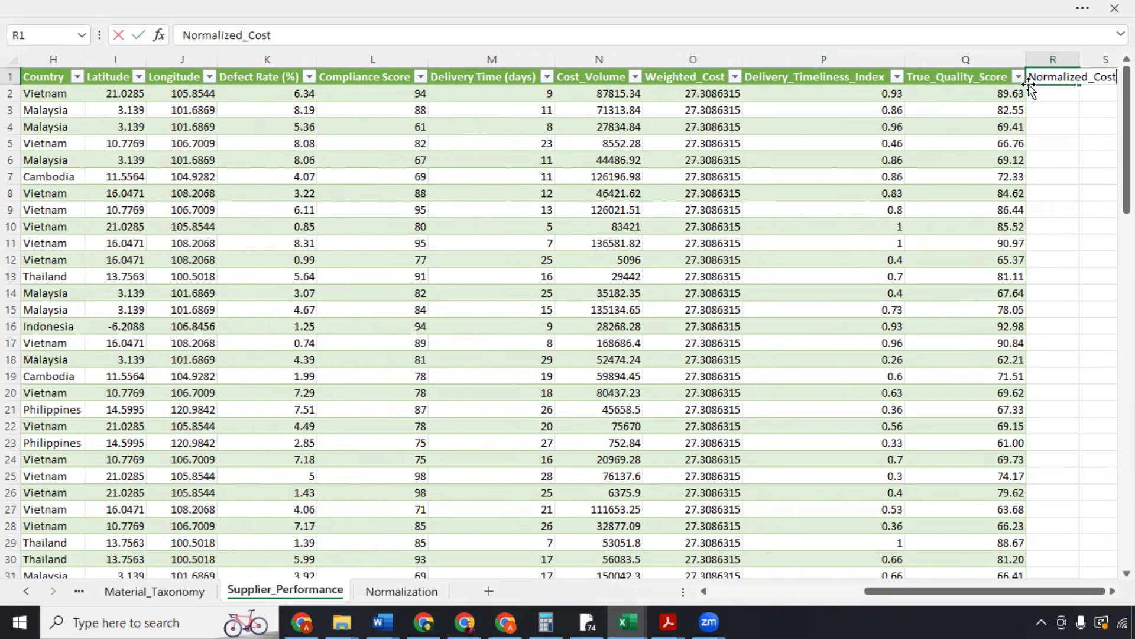
{"action": "key", "text": "Return"}
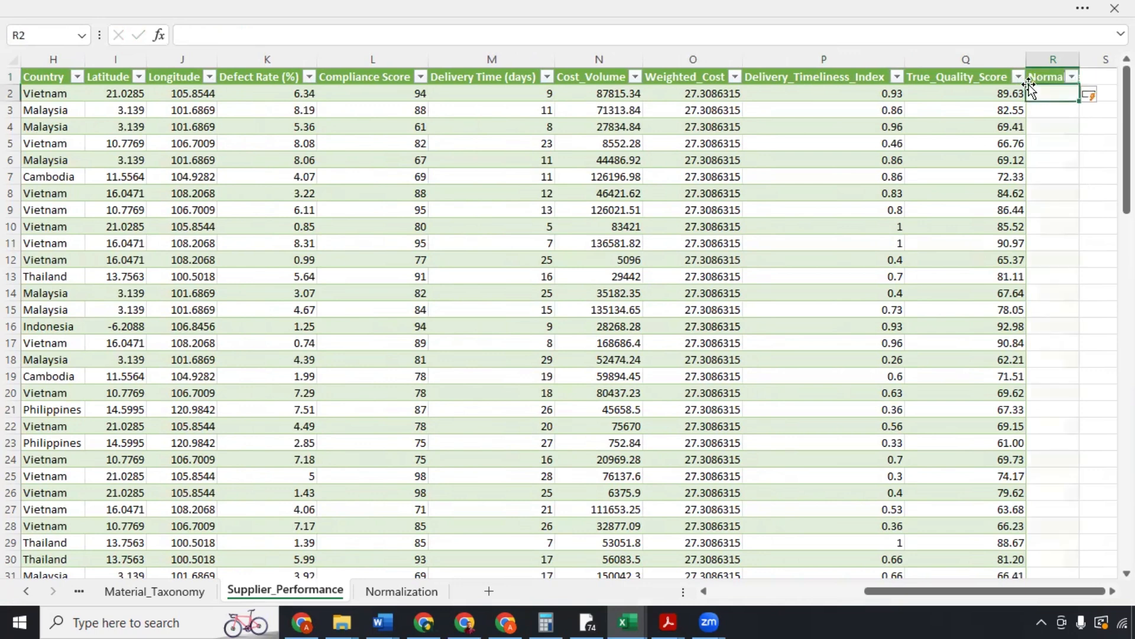
{"action": "double_click", "coordinate": [1081, 58]}
Step: Start the Normalized_Cost formula in R2 with the numerator =([@[Cost/Unit (USD)]]-MinCost), referencing the row's unit cost
{"action": "left_click", "coordinate": [1044, 91]}
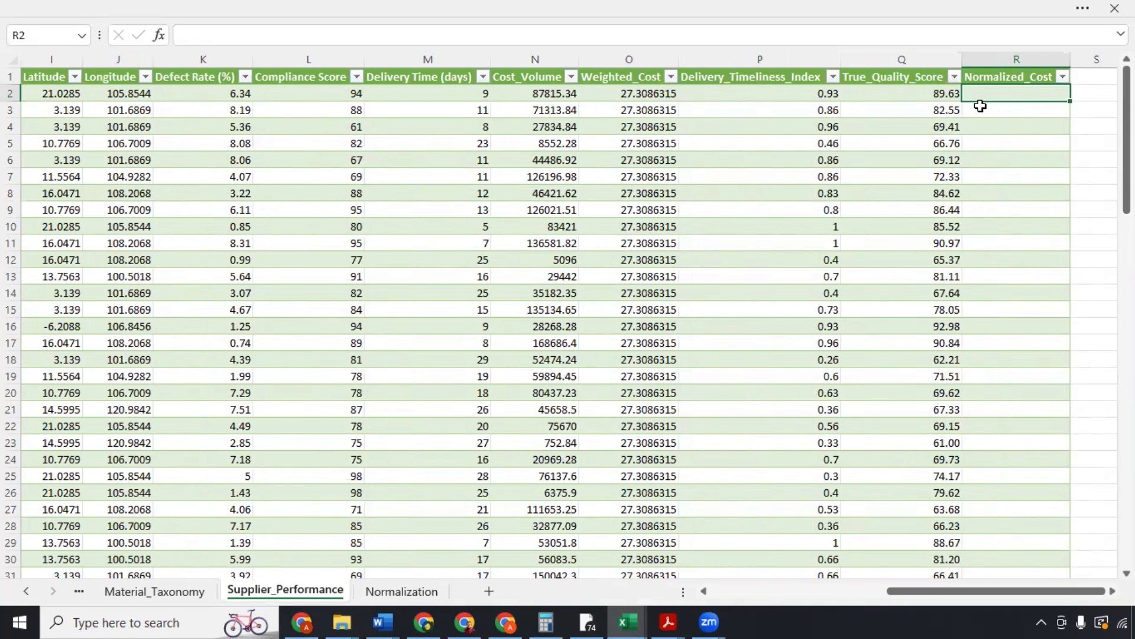
{"action": "type", "text": "="}
{"action": "left_click_drag", "start_coordinate": [910, 592], "coordinate": [762, 620]}
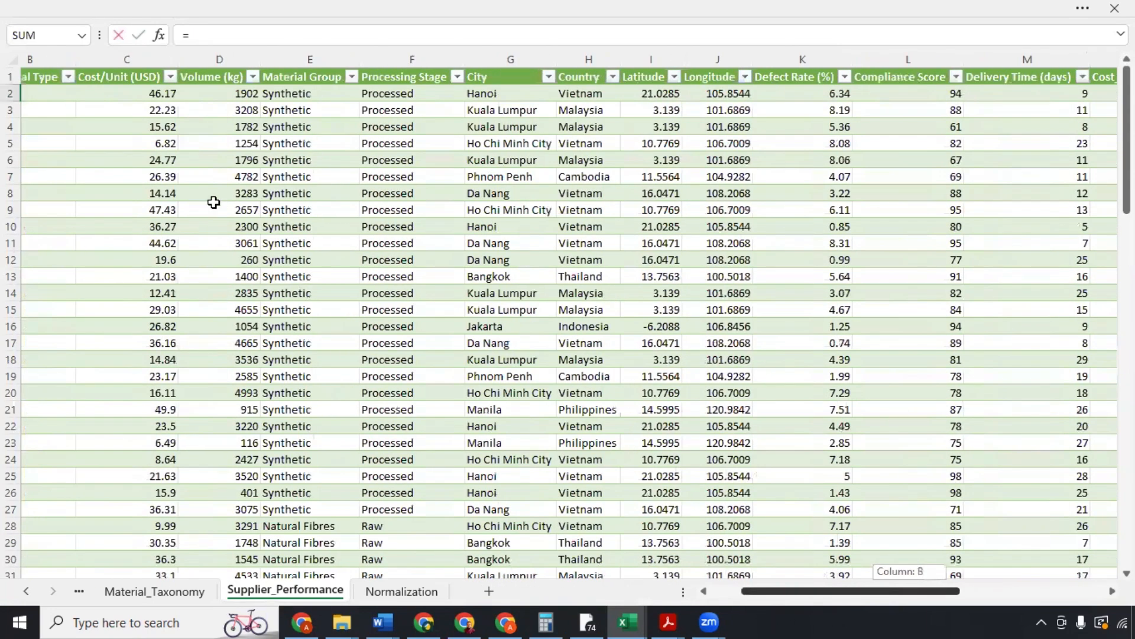
{"action": "left_click", "coordinate": [160, 94]}
{"action": "left_click_drag", "start_coordinate": [886, 589], "coordinate": [1039, 590]}
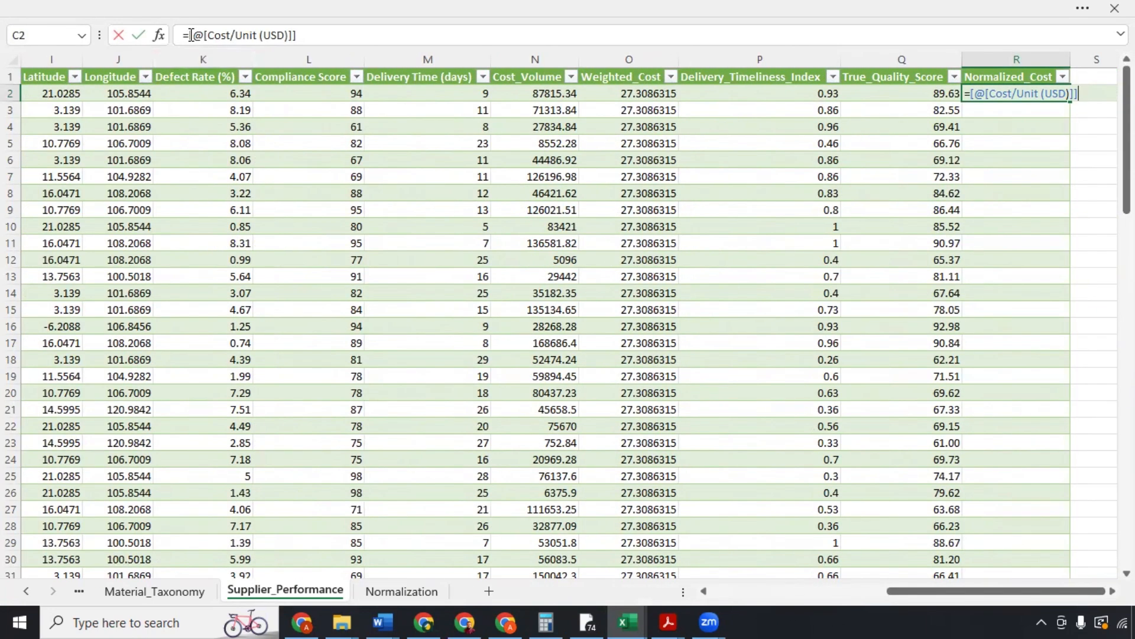
{"action": "type", "text": "("}
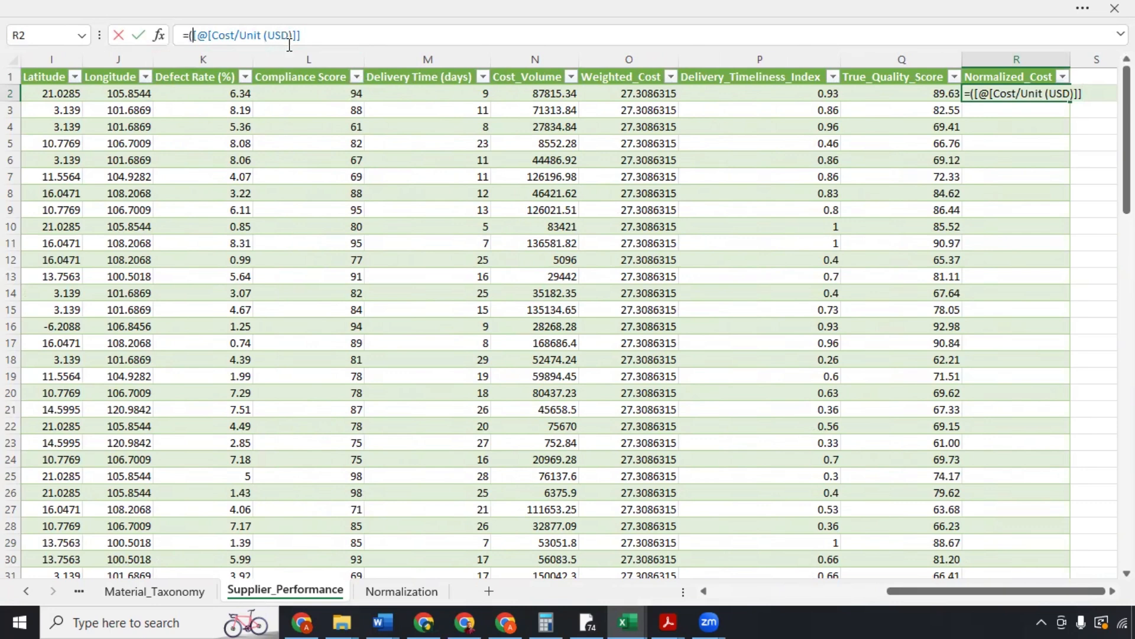
{"action": "left_click", "coordinate": [318, 34]}
{"action": "type", "text": "MinCost"}
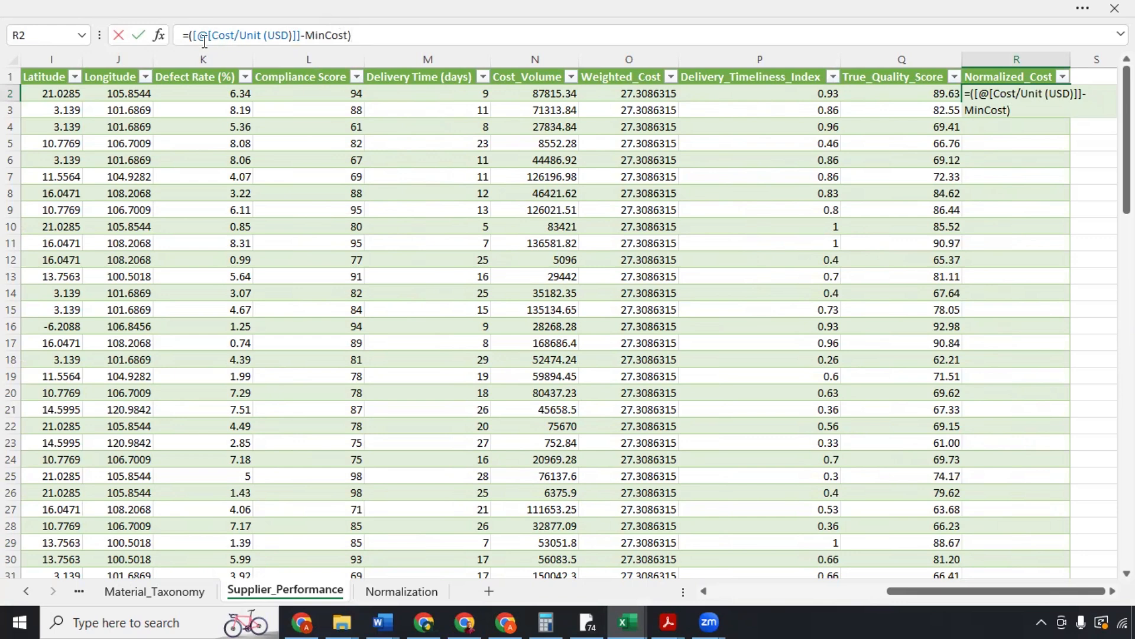
Step: Divide the R2 numerator by (MaxCost-MinCost) and enter the formula to fill the Normalized_Cost column
{"action": "type", "text": "/"}
{"action": "type", "text": "("}
{"action": "type", "text": "Max"}
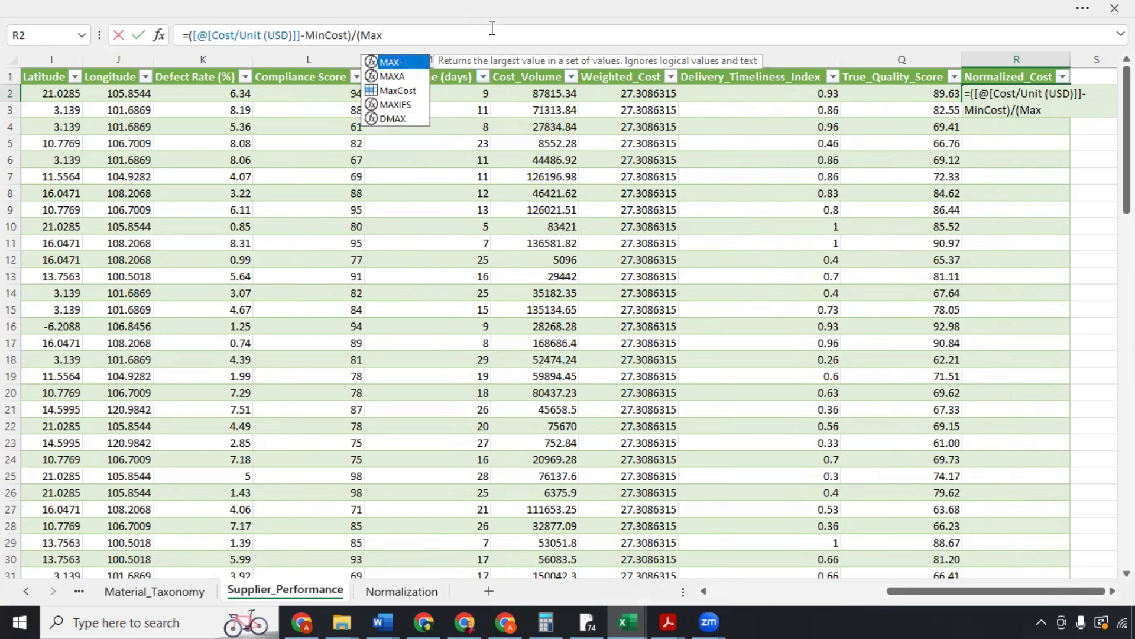
{"action": "type", "text": "Cost-Min"}
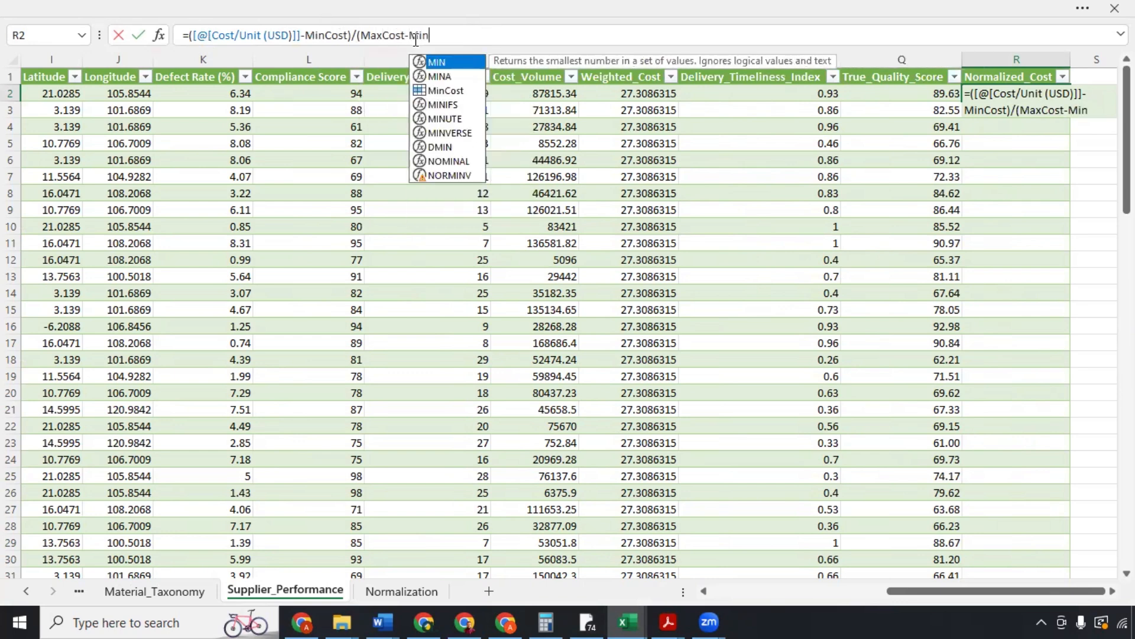
{"action": "type", "text": "C"}
{"action": "key", "text": "Tab"}
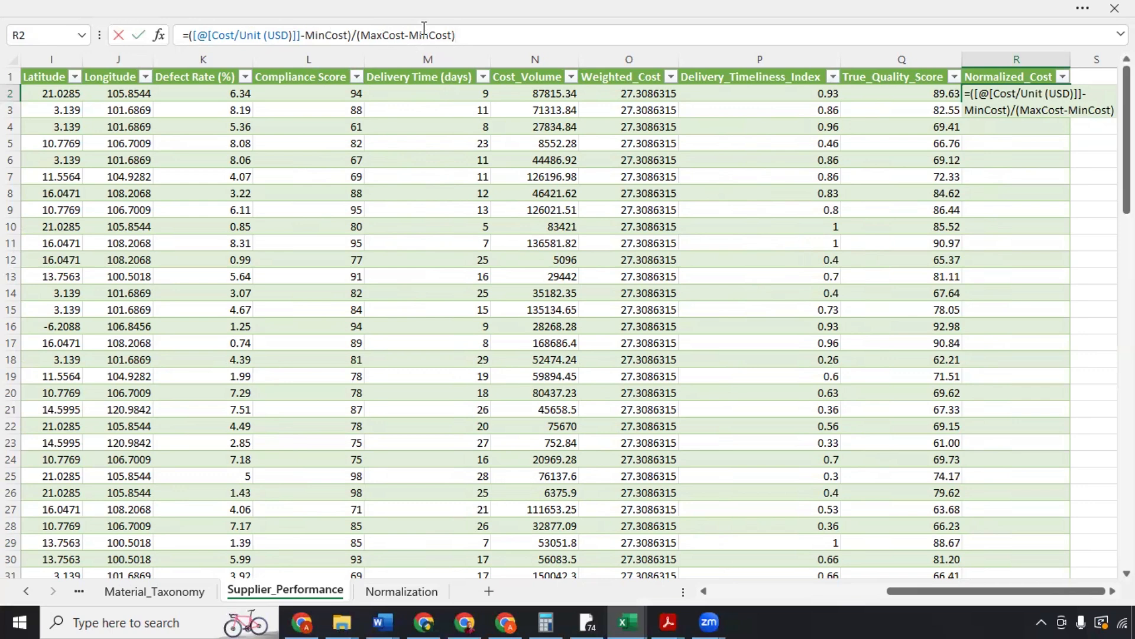
{"action": "key", "text": "Return"}
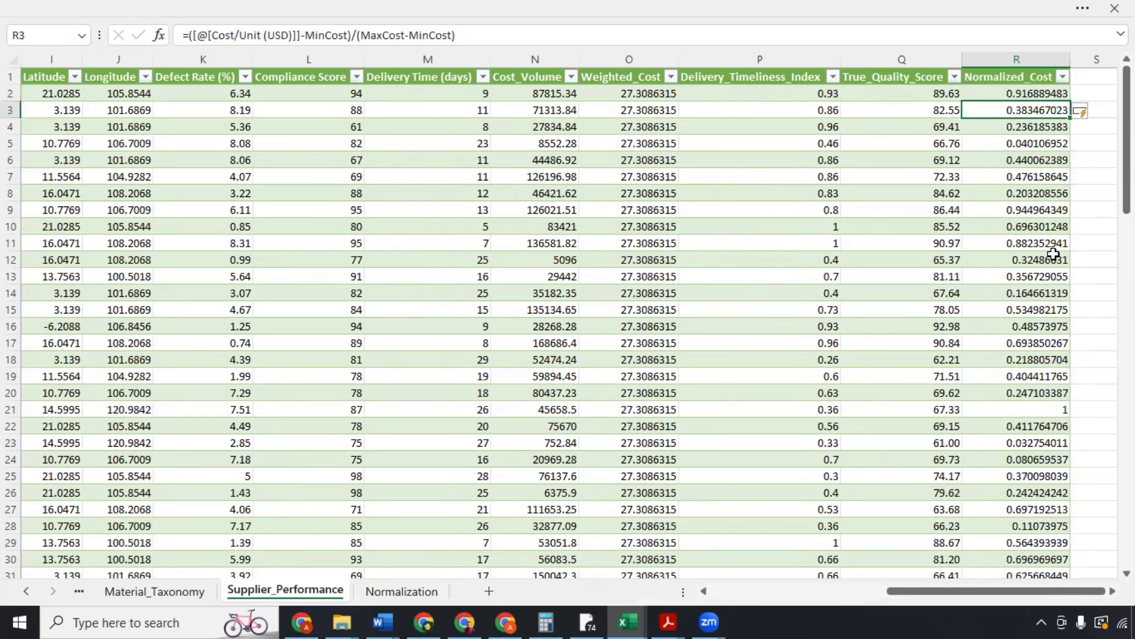
Step: Compare the Normalized_Cost in row 21 with that supplier's Cost/Unit (USD) and the costs in the surrounding rows
{"action": "left_click", "coordinate": [1053, 414]}
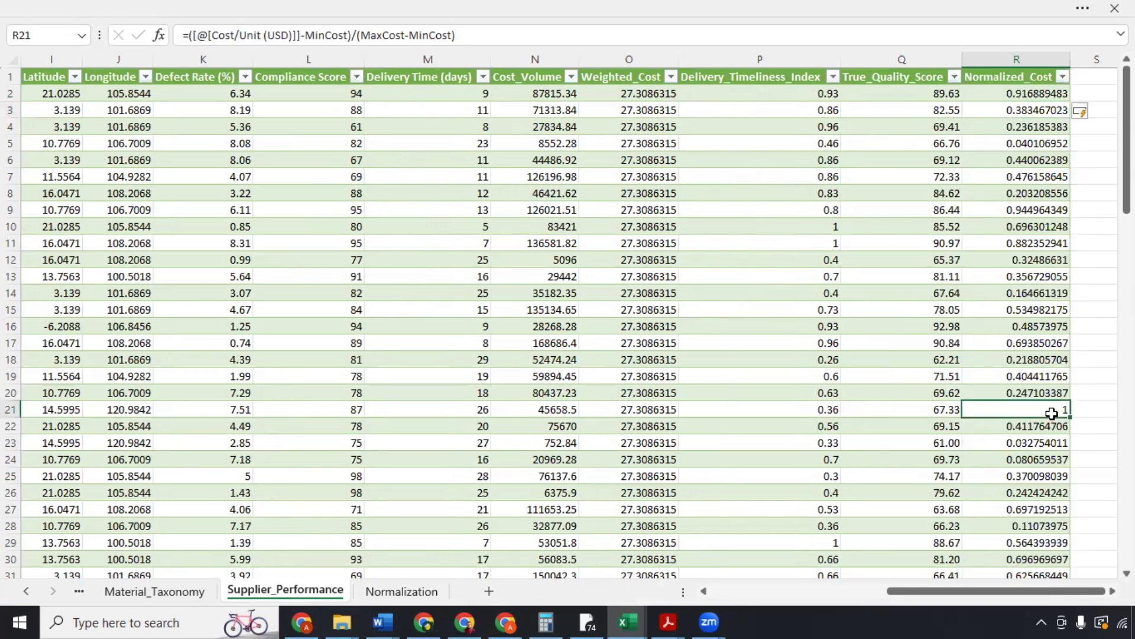
{"action": "left_click", "coordinate": [11, 408]}
{"action": "key", "text": "Home"}
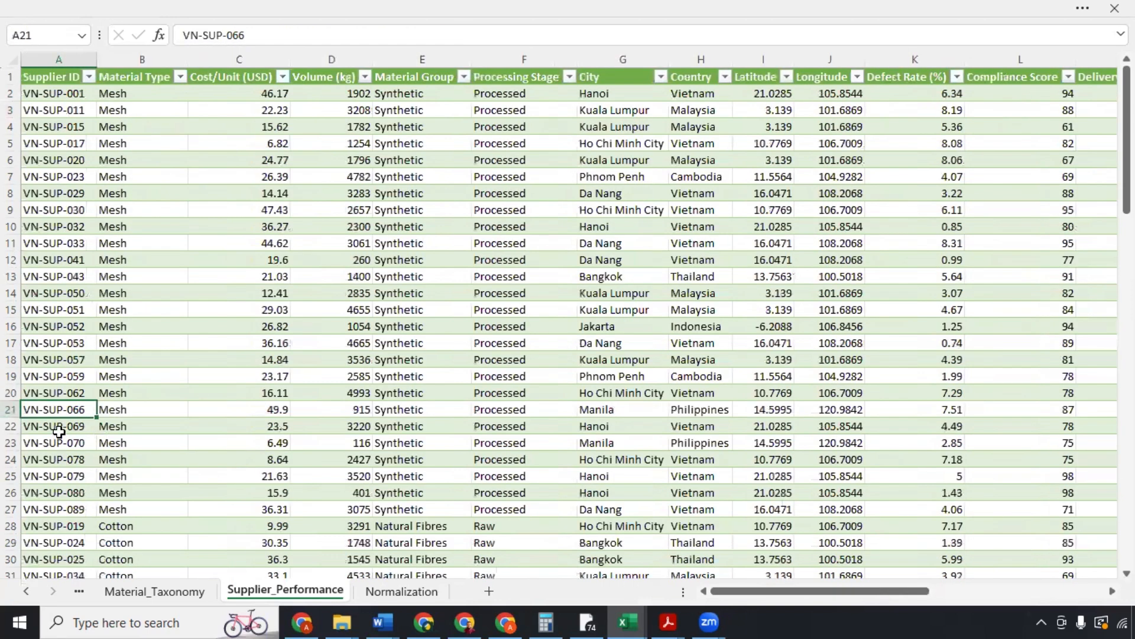
{"action": "left_click", "coordinate": [11, 410]}
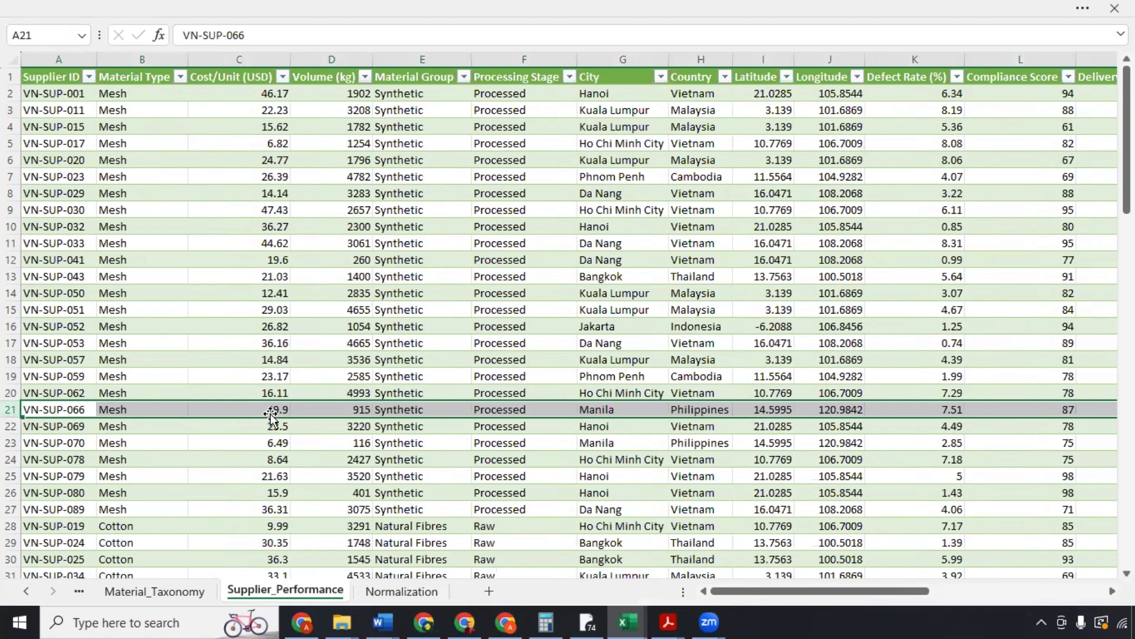
{"action": "scroll", "coordinate": [271, 413], "scroll_direction": "down", "scroll_amount": 1}
{"action": "scroll", "coordinate": [271, 413], "scroll_direction": "down", "scroll_amount": 5}
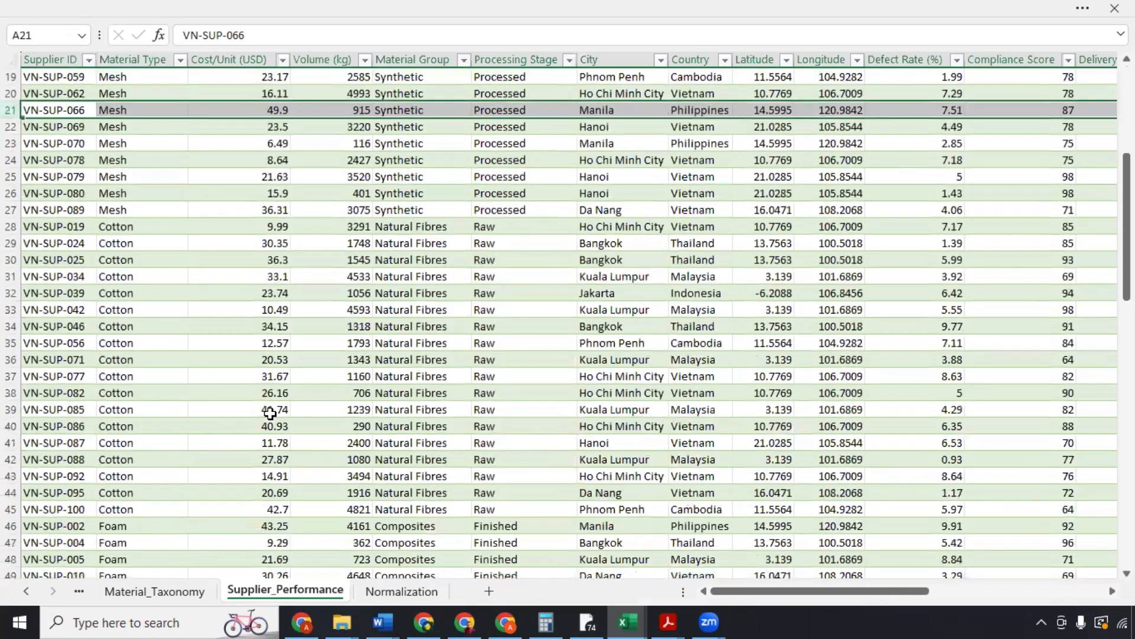
{"action": "scroll", "coordinate": [270, 413], "scroll_direction": "up", "scroll_amount": 3}
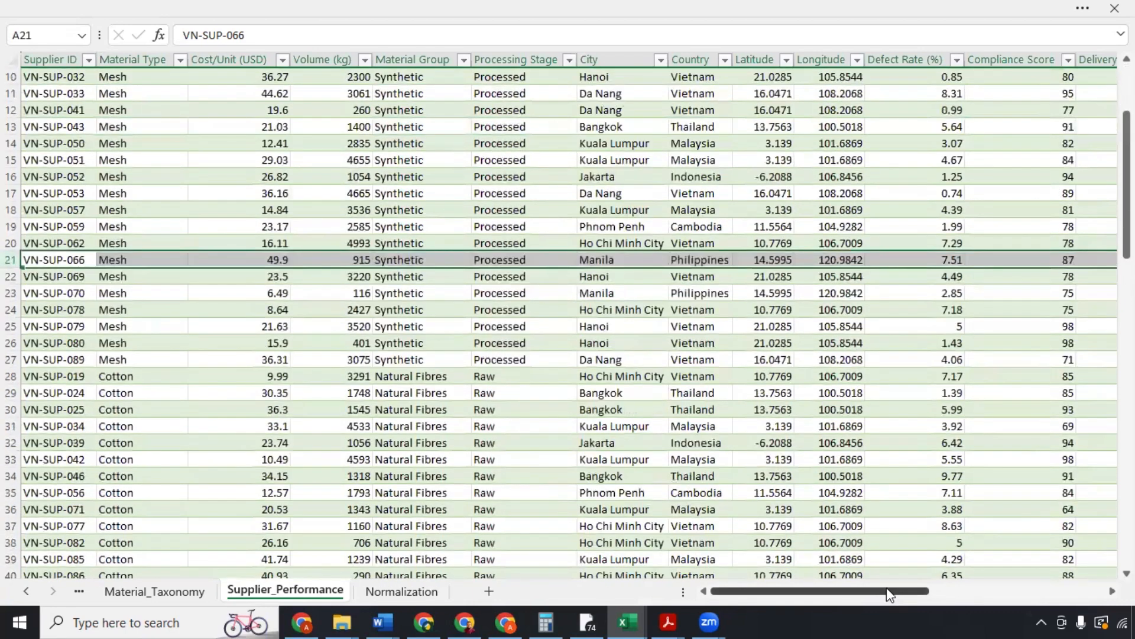
{"action": "left_click_drag", "start_coordinate": [886, 589], "coordinate": [1011, 592]}
{"action": "scroll", "coordinate": [1056, 408], "scroll_direction": "up", "scroll_amount": 1}
{"action": "scroll", "coordinate": [1055, 408], "scroll_direction": "up", "scroll_amount": 3}
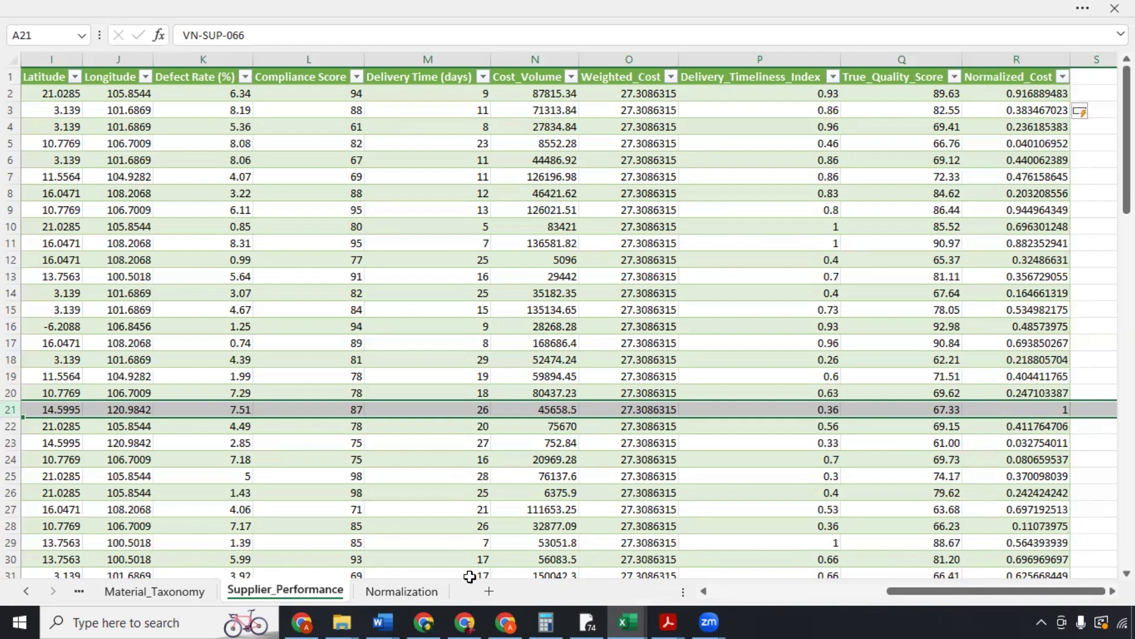
Step: Add the labels Quality in A5, MinQuality in A6 and MaxQuality in A7 on the Normalization sheet
{"action": "left_click", "coordinate": [394, 594]}
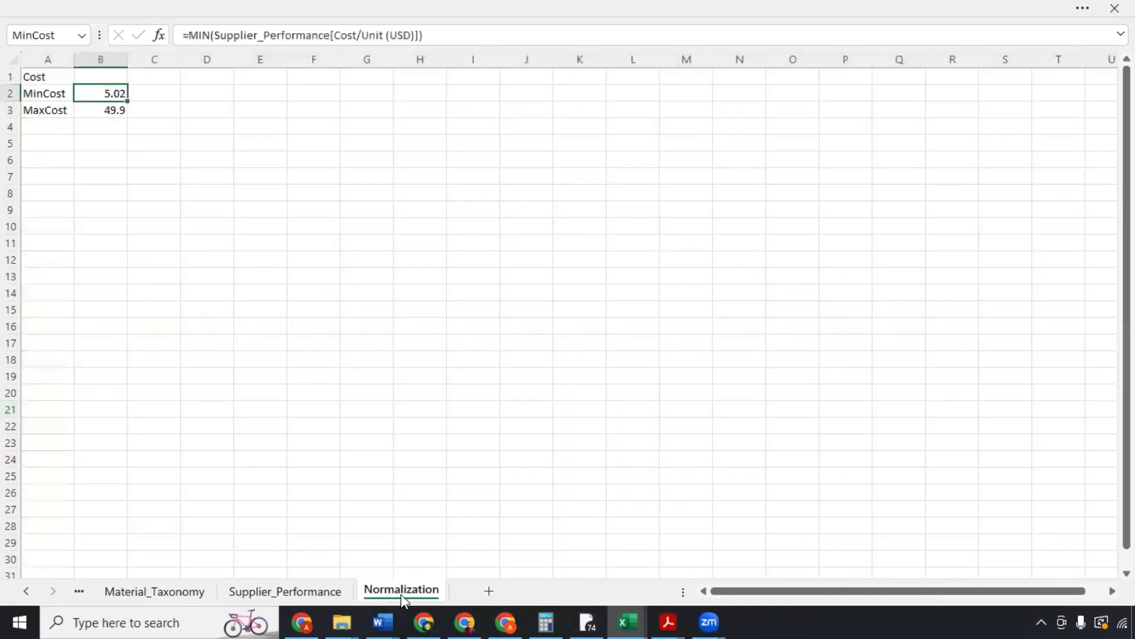
{"action": "left_click", "coordinate": [42, 141]}
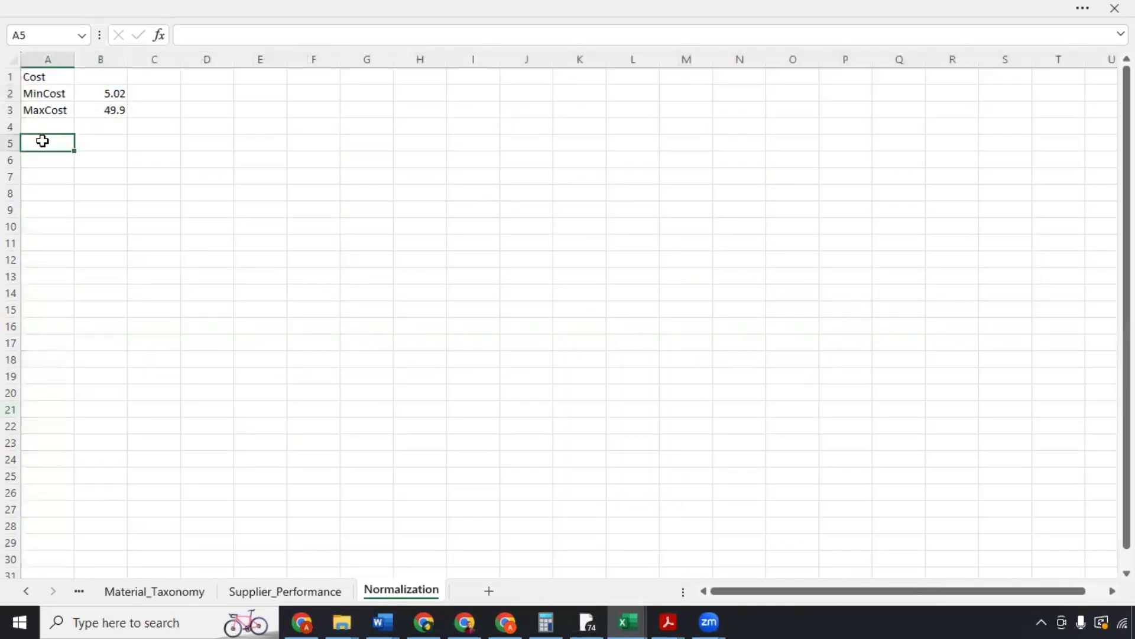
{"action": "type", "text": "Quality"}
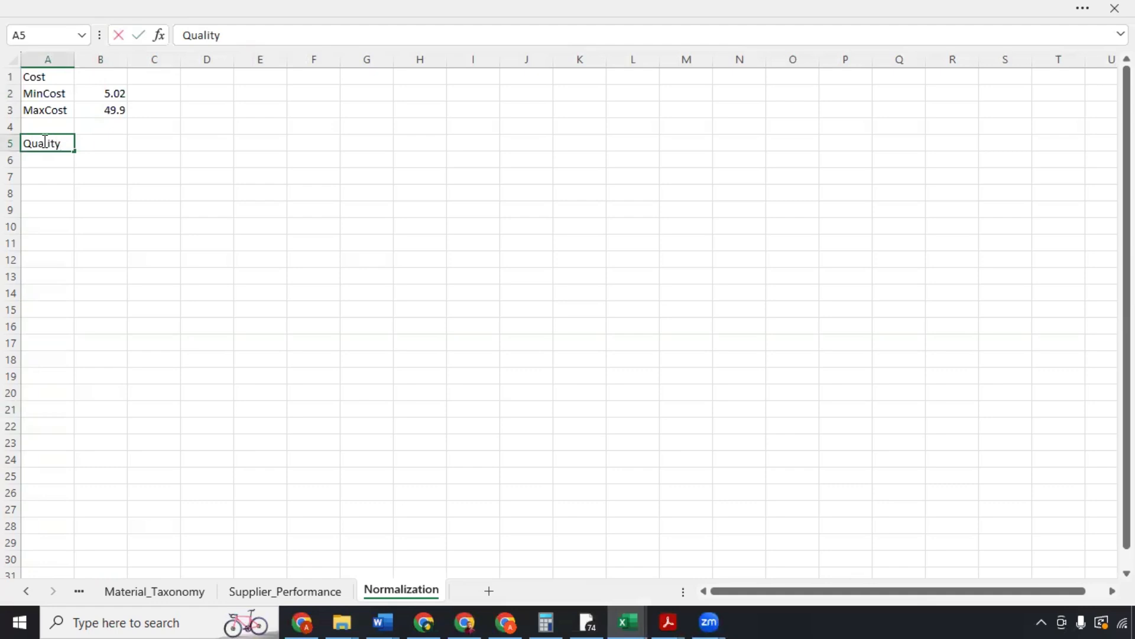
{"action": "key", "text": "Return"}
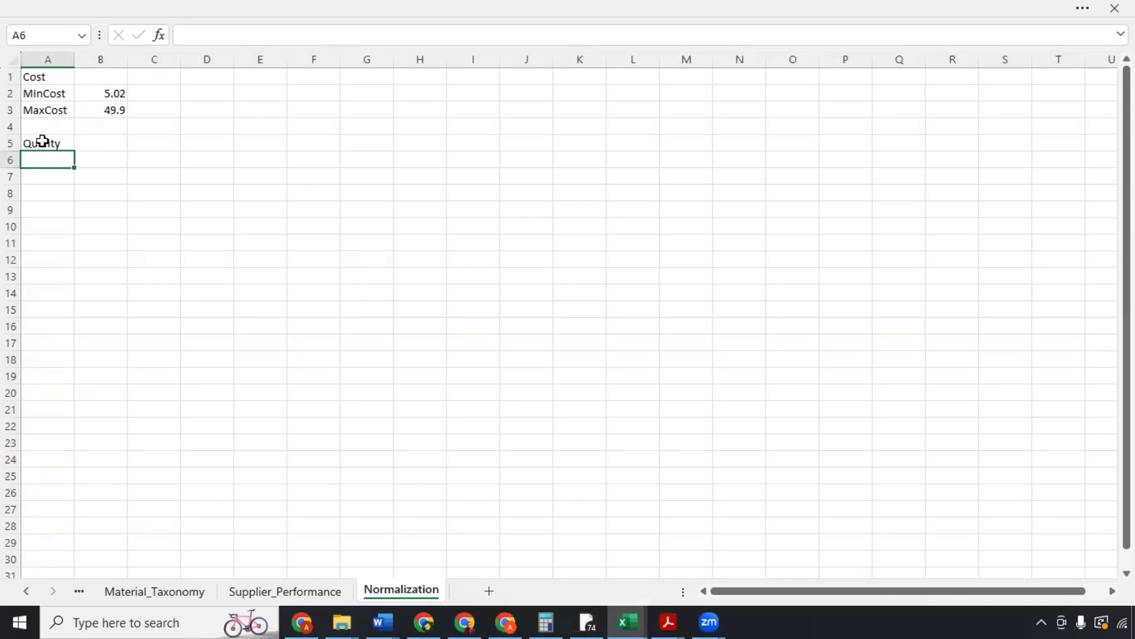
{"action": "type", "text": "MinQuality"}
{"action": "key", "text": "Return"}
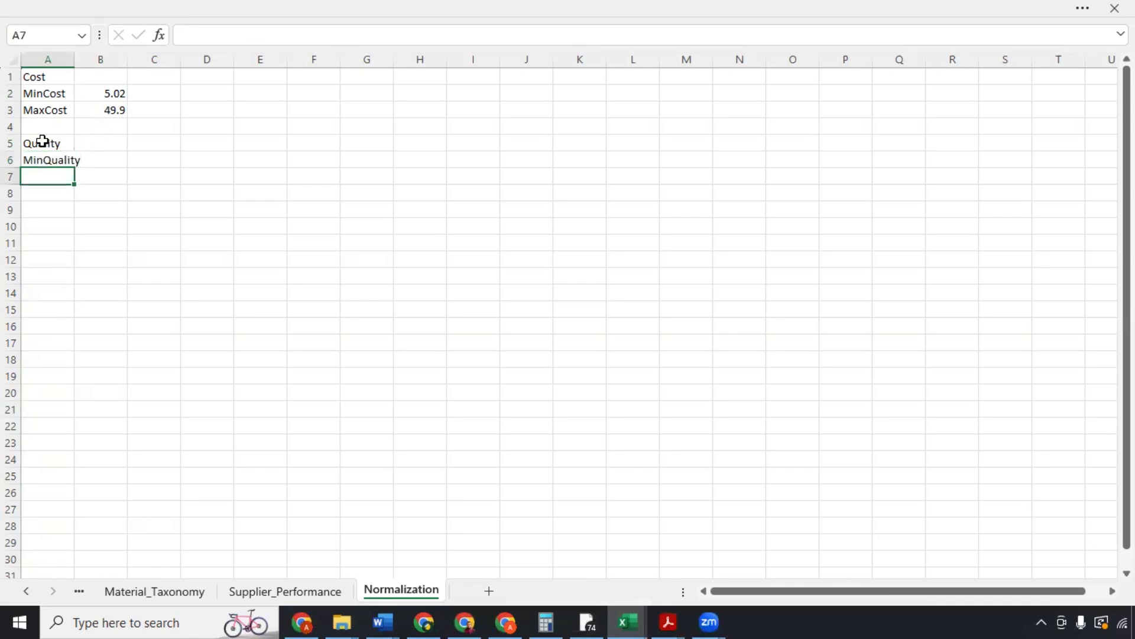
{"action": "type", "text": "MaxQuality"}
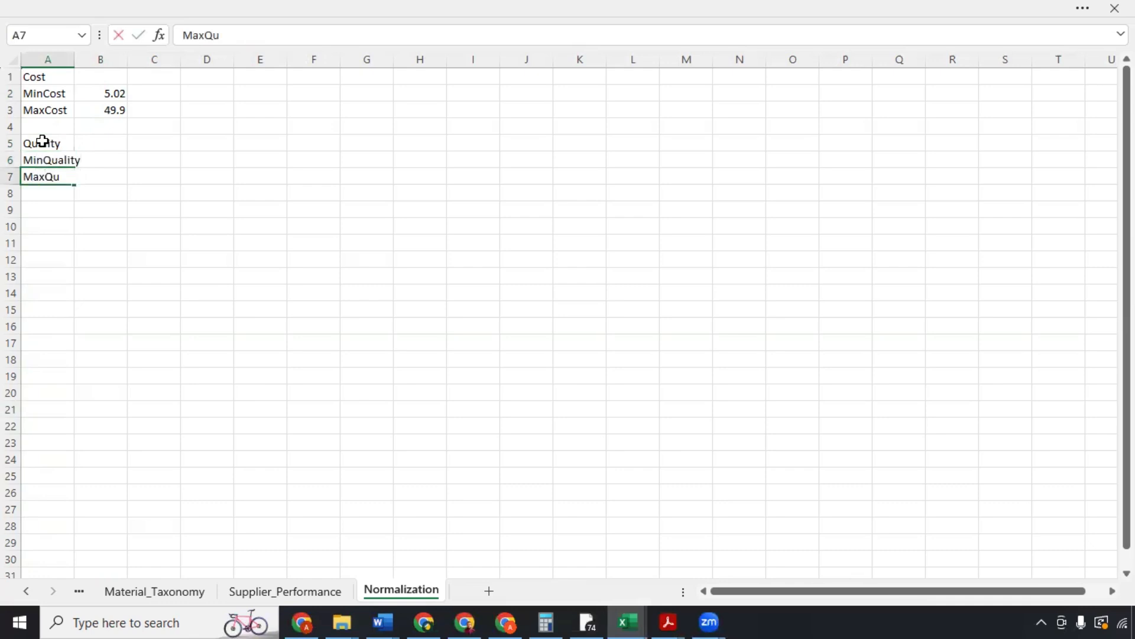
Step: Calculate MinQuality in B6 with =MIN(Supplier_Performance[True_Quality_Score]), referencing the whole quality score column
{"action": "left_click", "coordinate": [115, 155]}
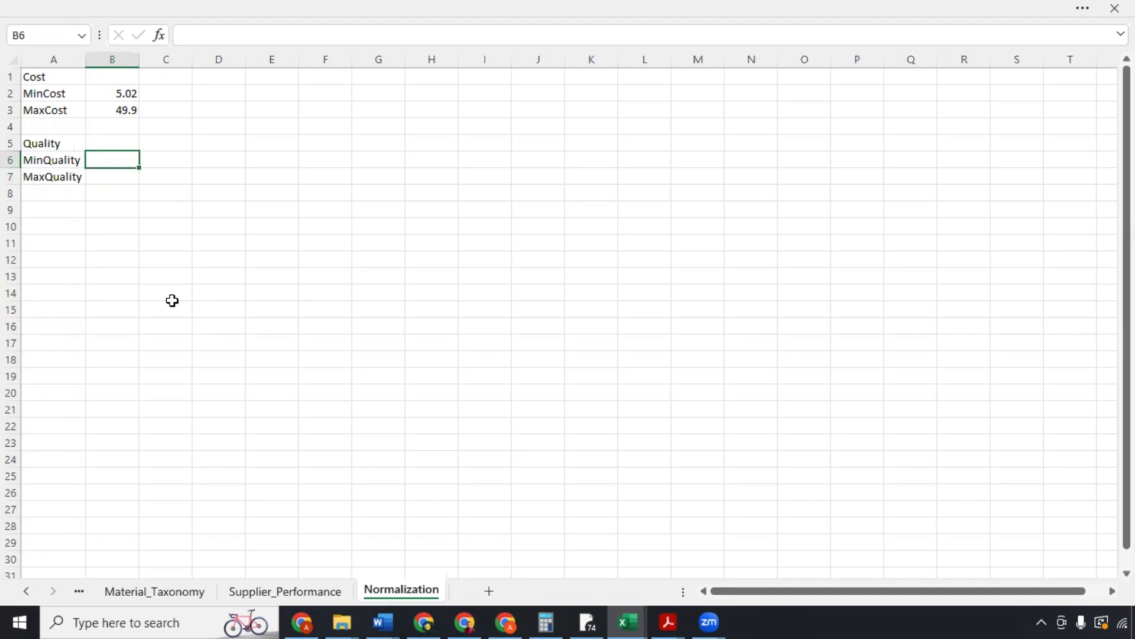
{"action": "type", "text": "=M"}
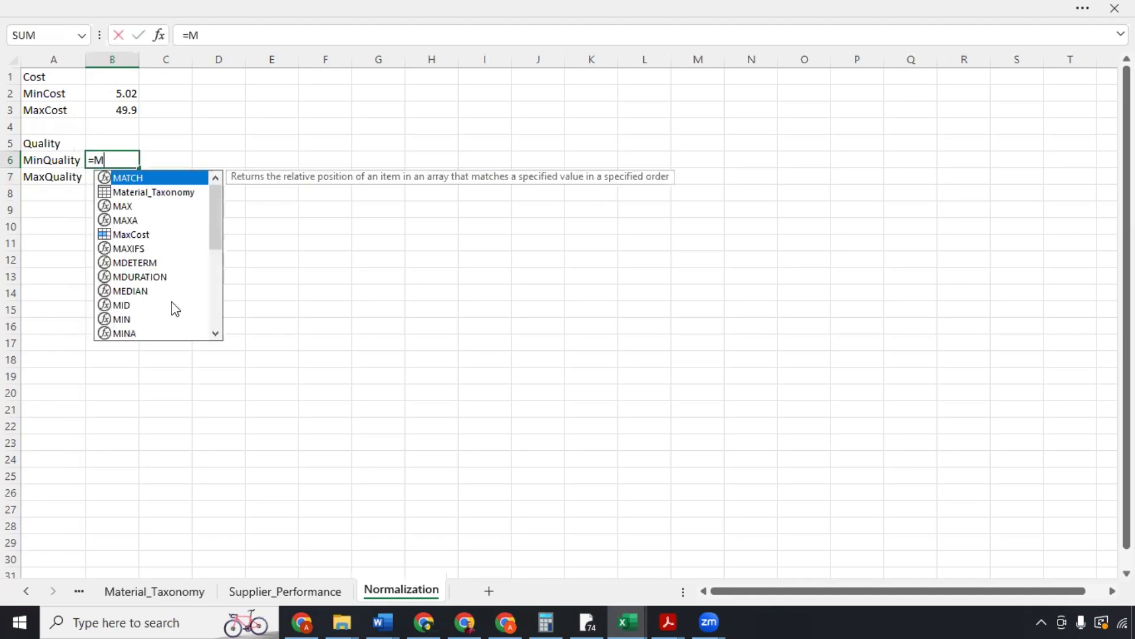
{"action": "type", "text": "IN("}
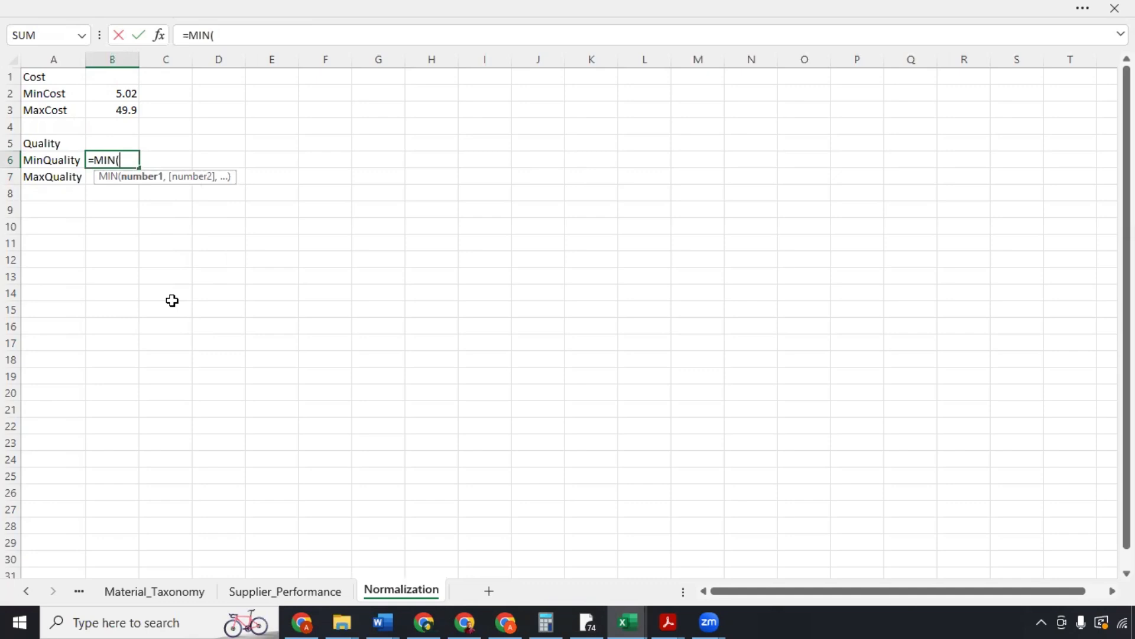
{"action": "left_click", "coordinate": [266, 592]}
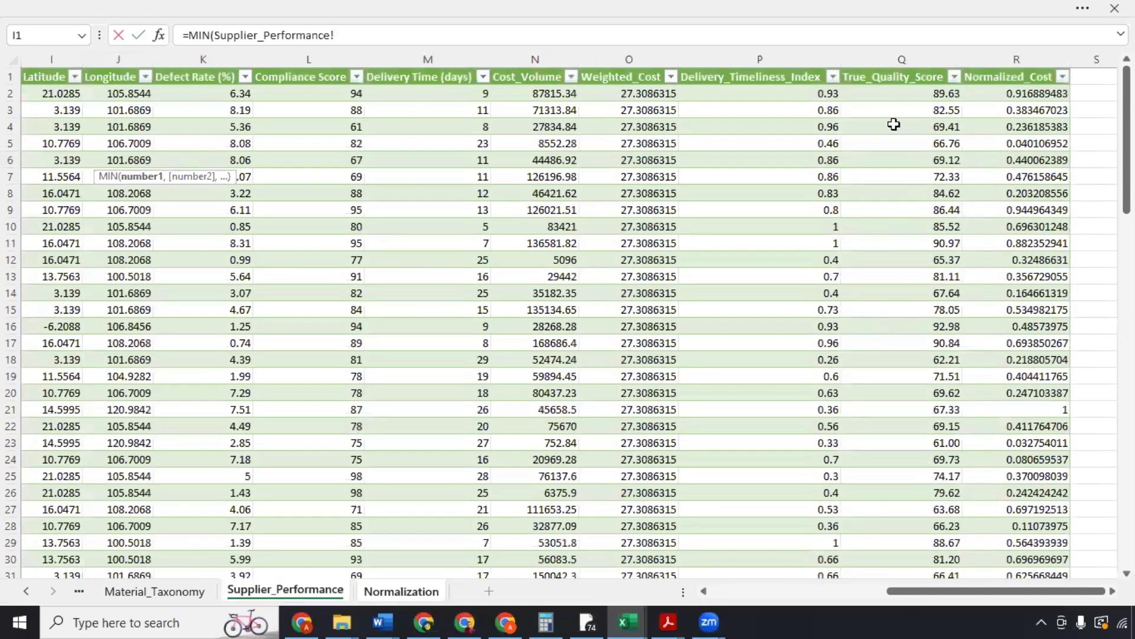
{"action": "left_click", "coordinate": [892, 95]}
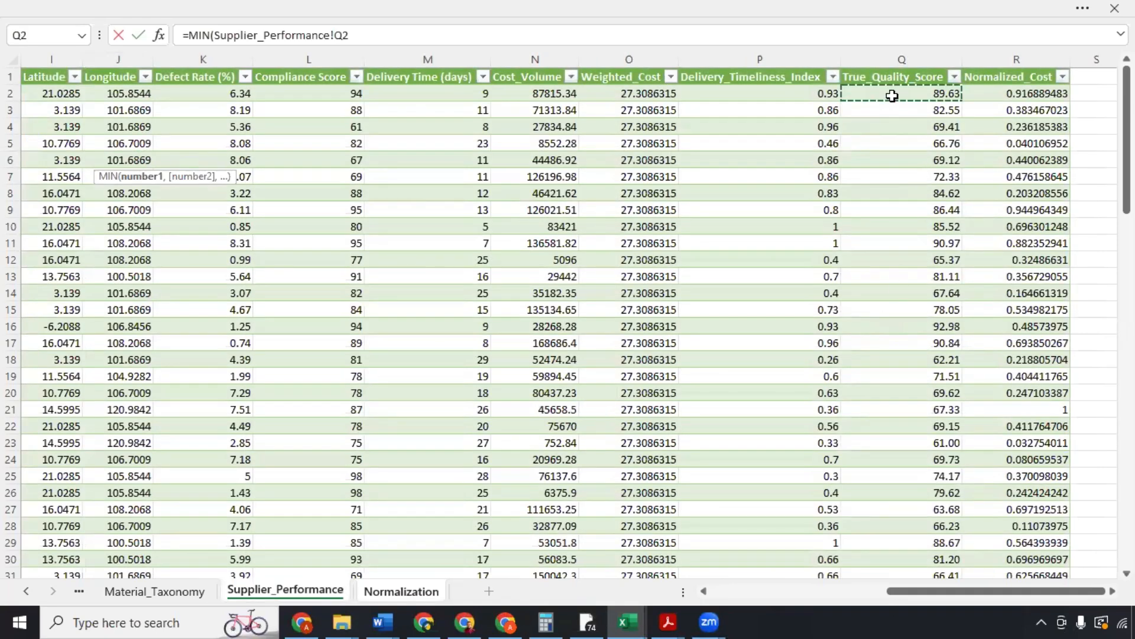
{"action": "key", "text": "ctrl+shift+Down"}
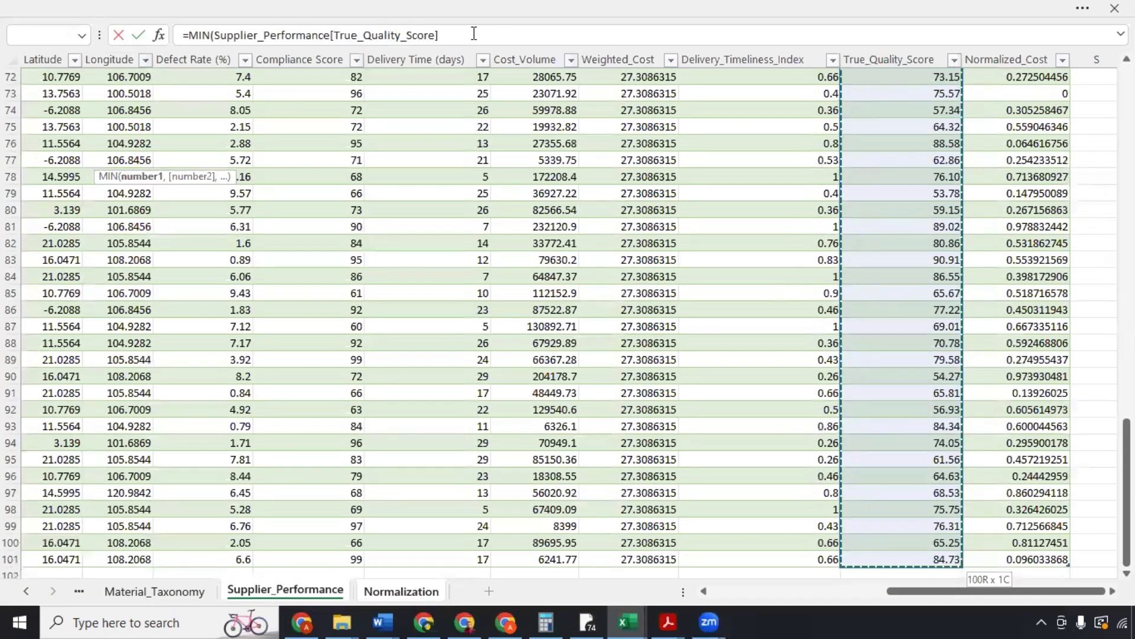
{"action": "left_click", "coordinate": [459, 35]}
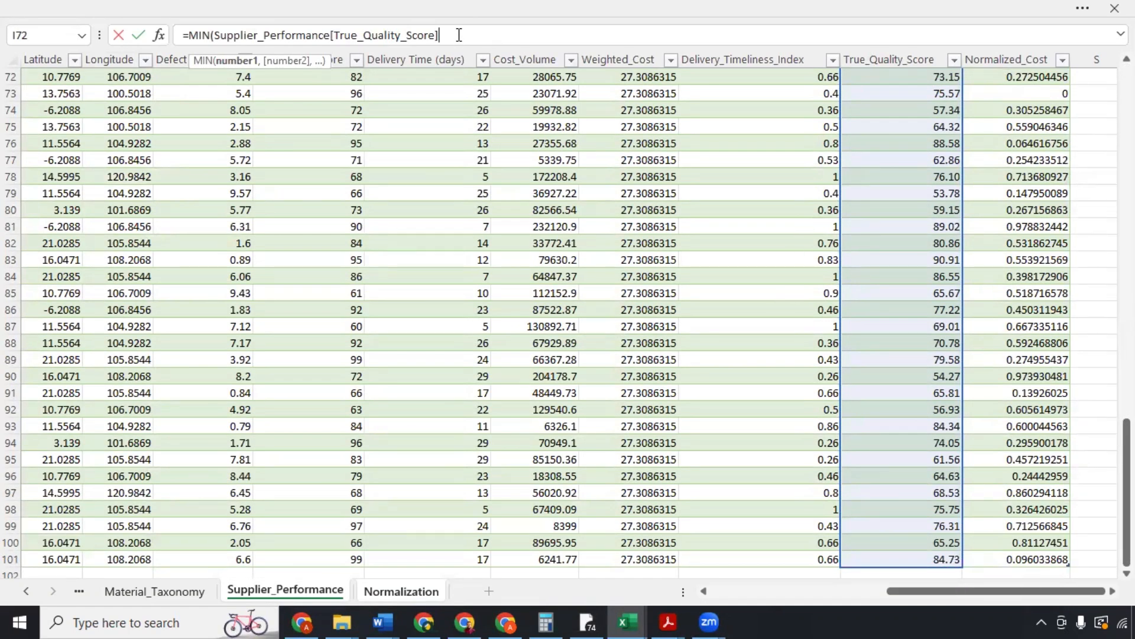
{"action": "type", "text": ")"}
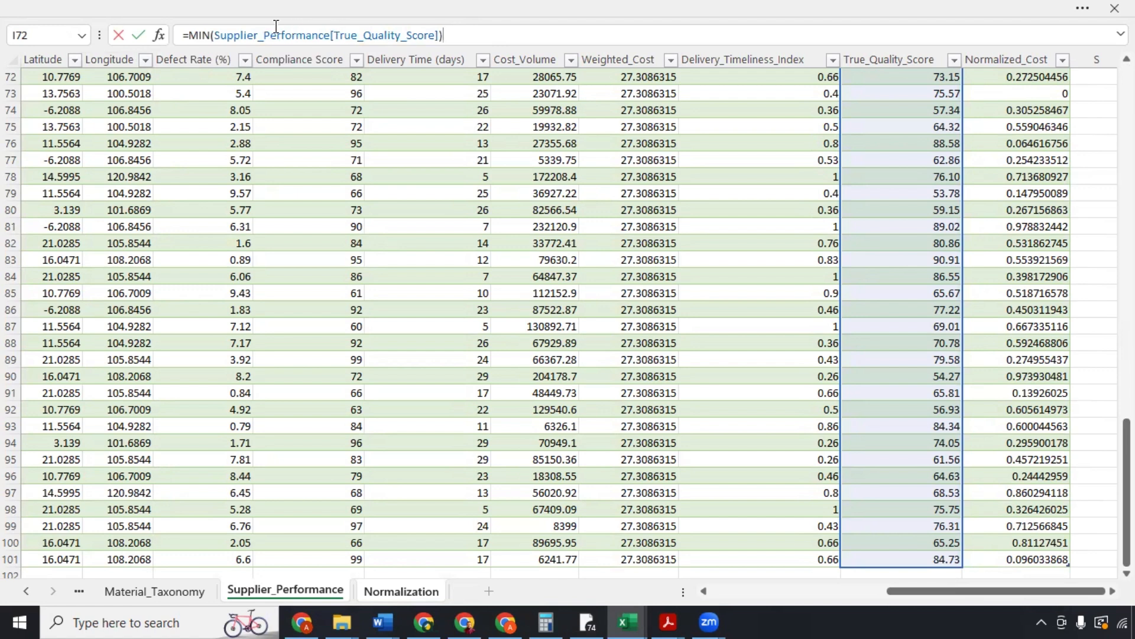
{"action": "key", "text": "Return"}
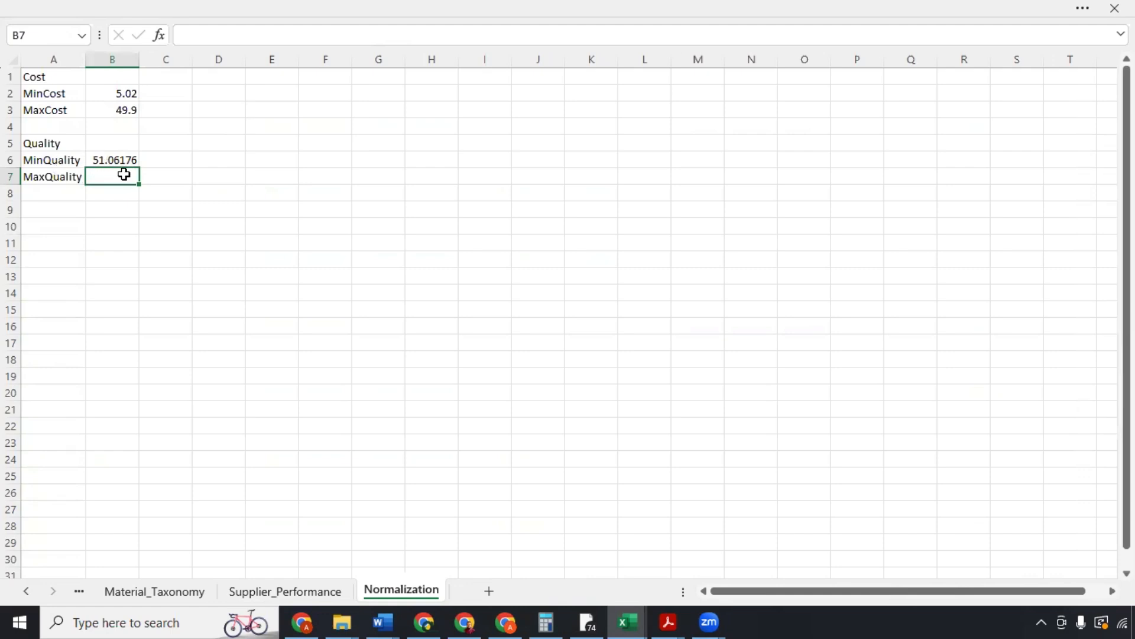
Step: Calculate MaxQuality in B7 with =MAX(Supplier_Performance[True_Quality_Score]), referencing the whole quality score column
{"action": "type", "text": "=MAX"}
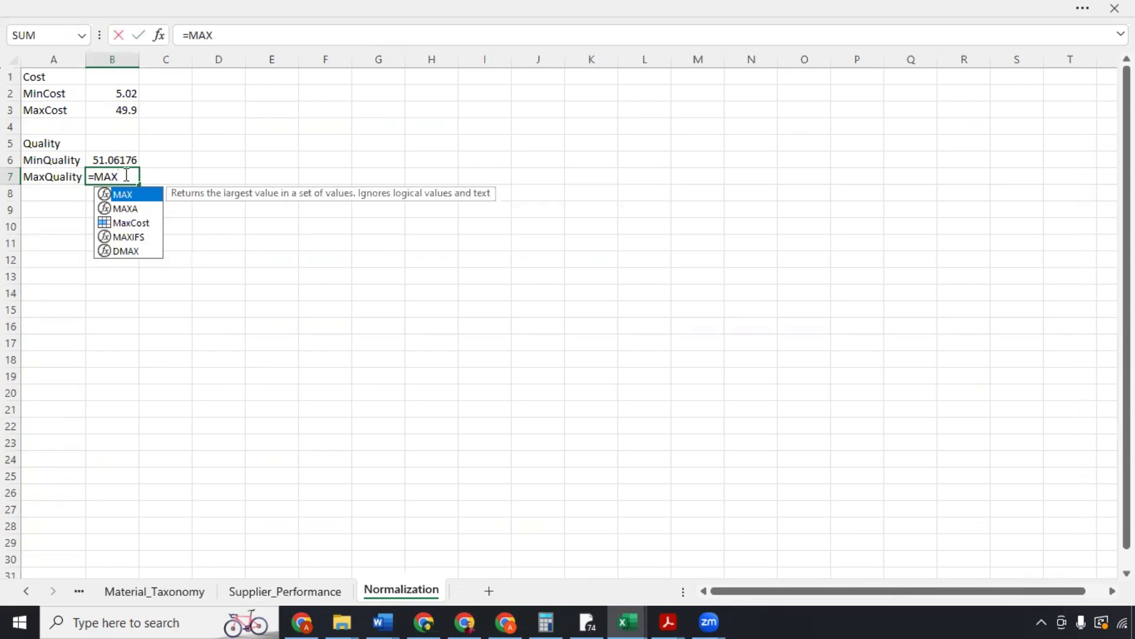
{"action": "type", "text": "("}
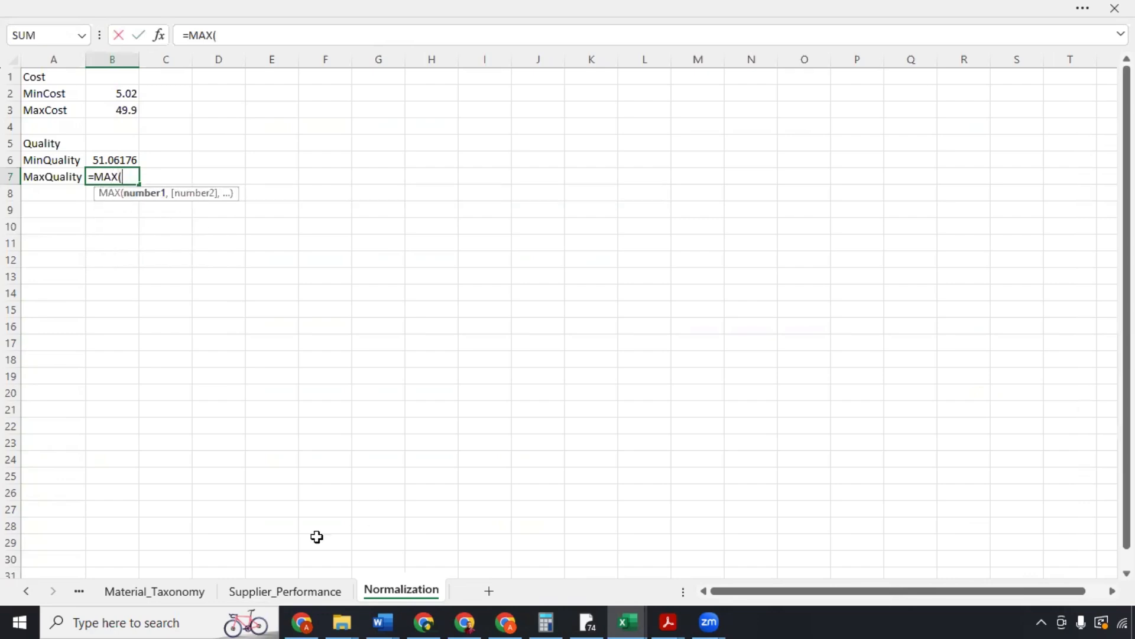
{"action": "left_click", "coordinate": [273, 591]}
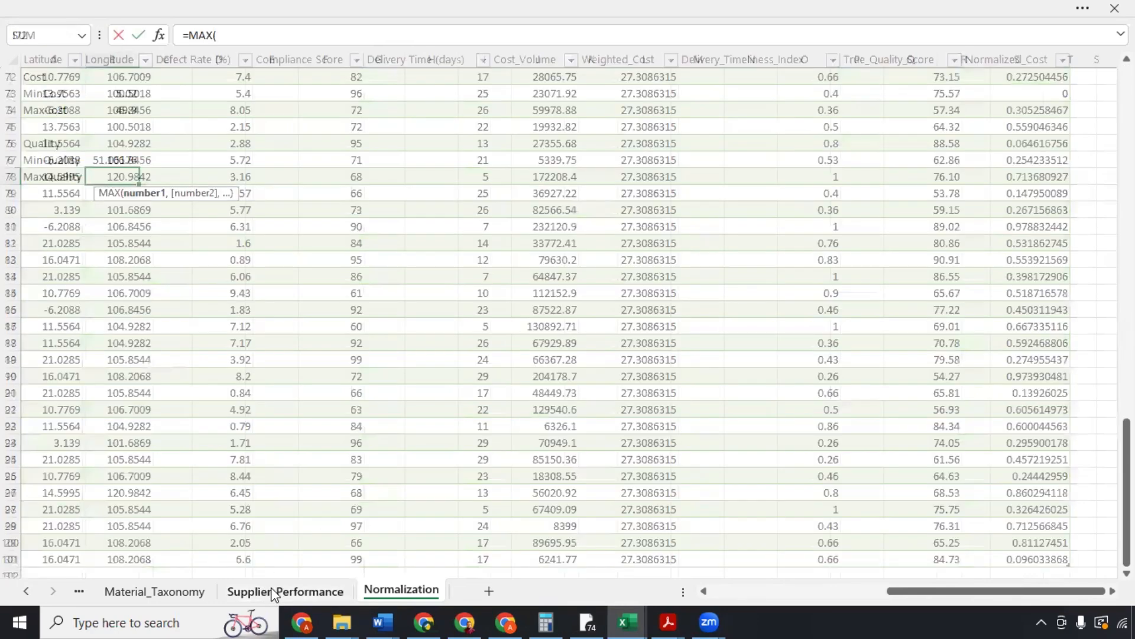
{"action": "scroll", "coordinate": [772, 337], "scroll_direction": "up", "scroll_amount": 12}
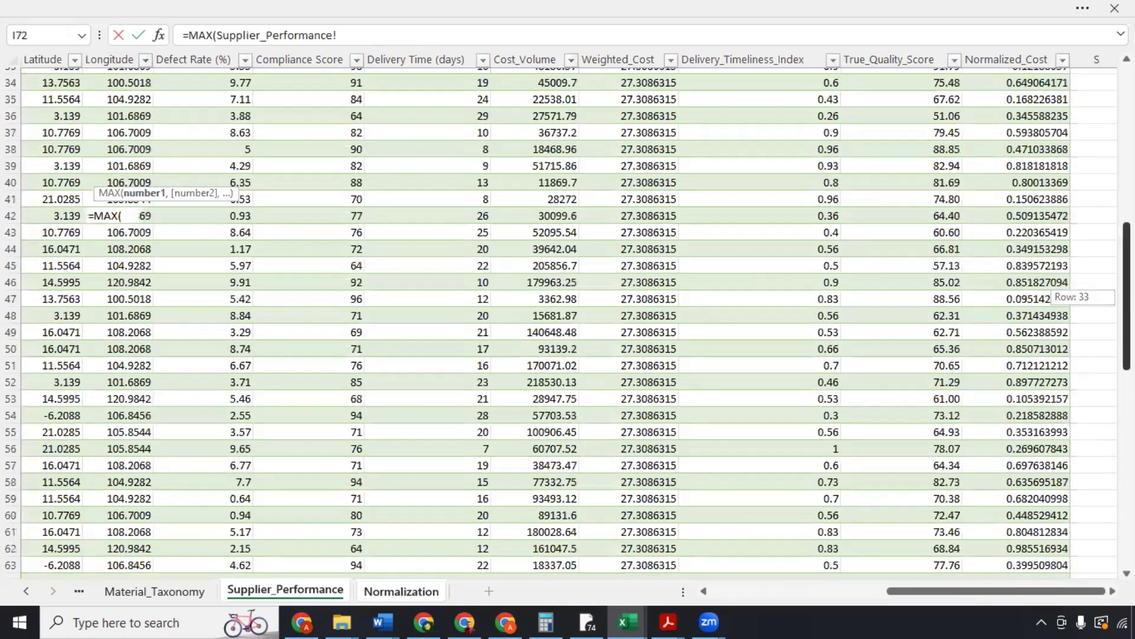
{"action": "scroll", "coordinate": [773, 337], "scroll_direction": "up", "scroll_amount": 11}
{"action": "left_click", "coordinate": [904, 94]}
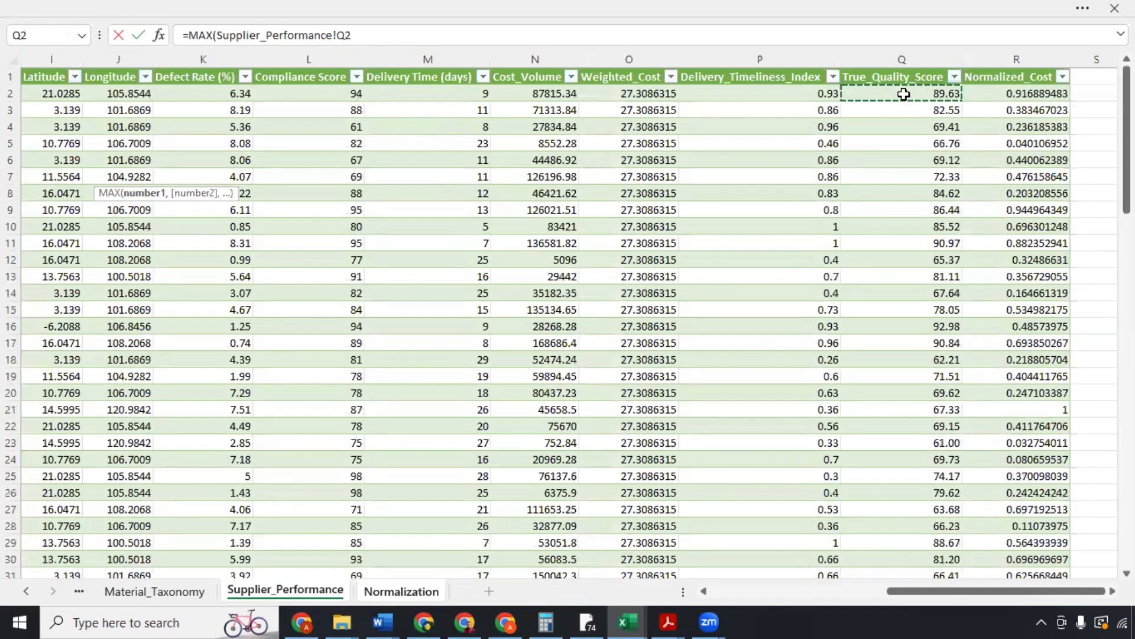
{"action": "key", "text": "ctrl+shift+Down"}
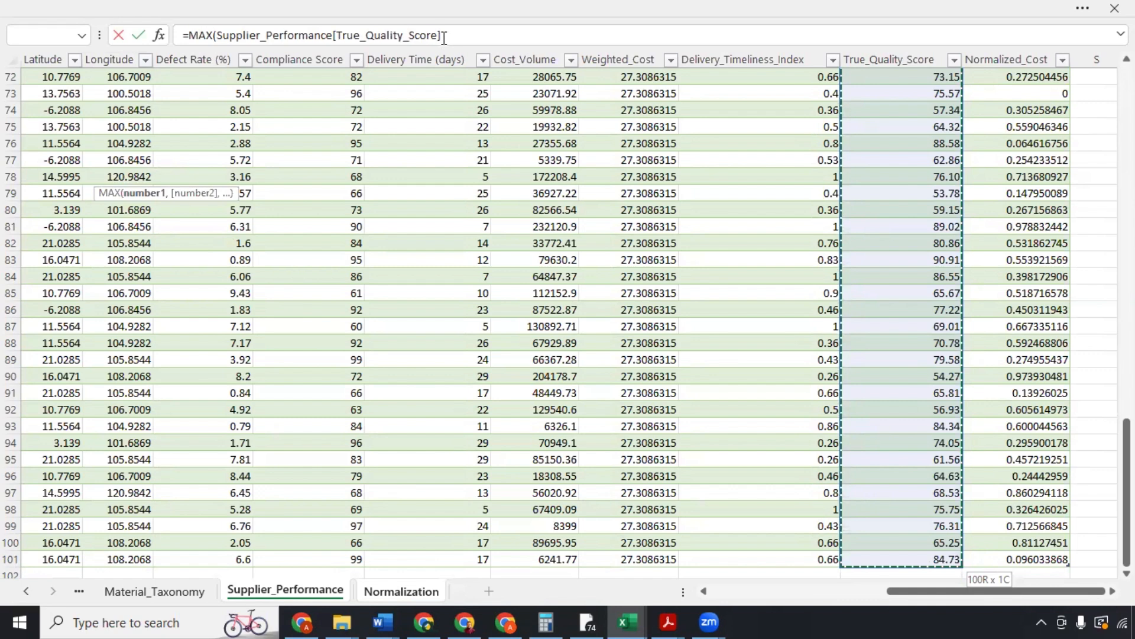
{"action": "type", "text": ")"}
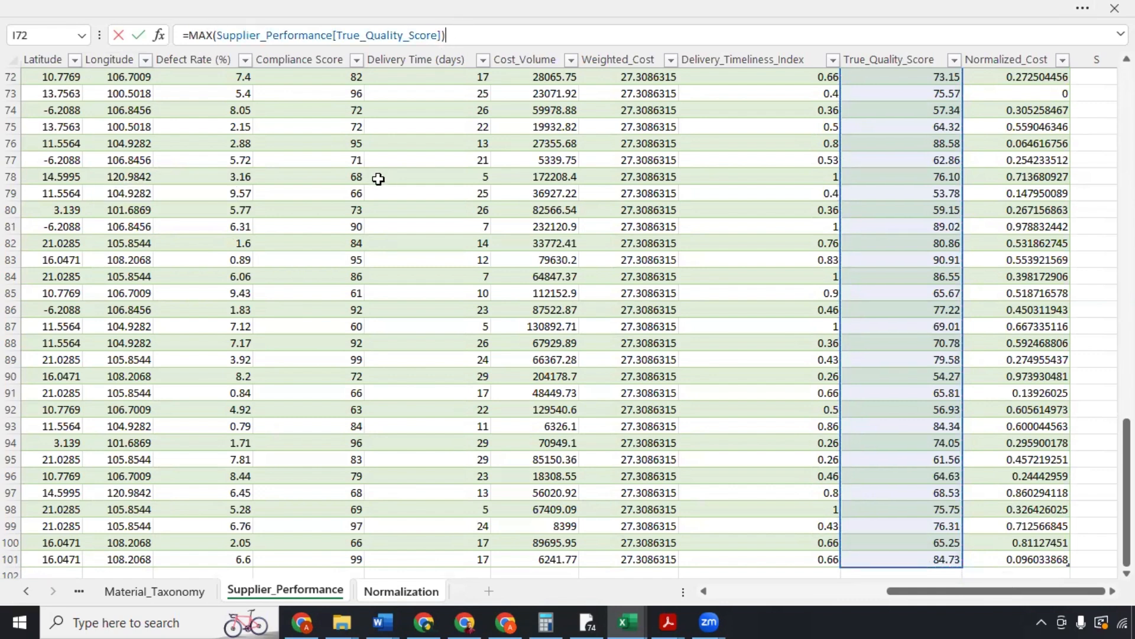
{"action": "key", "text": "Return"}
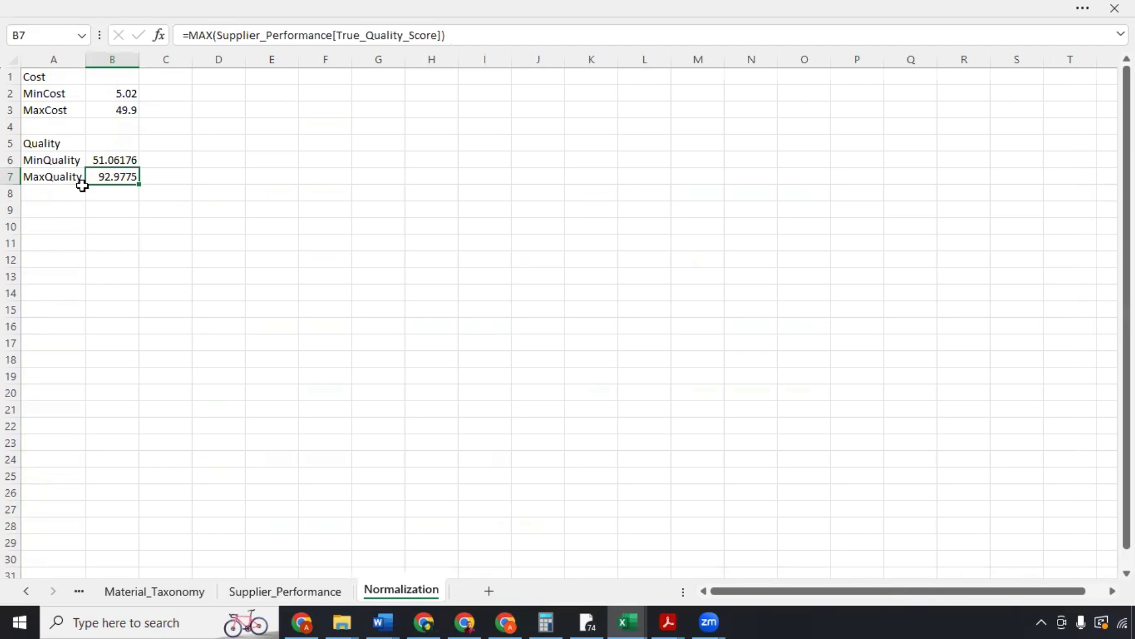
Step: Define the workbook name MinQuality for cell B6 of the Normalization sheet
{"action": "left_click", "coordinate": [113, 160]}
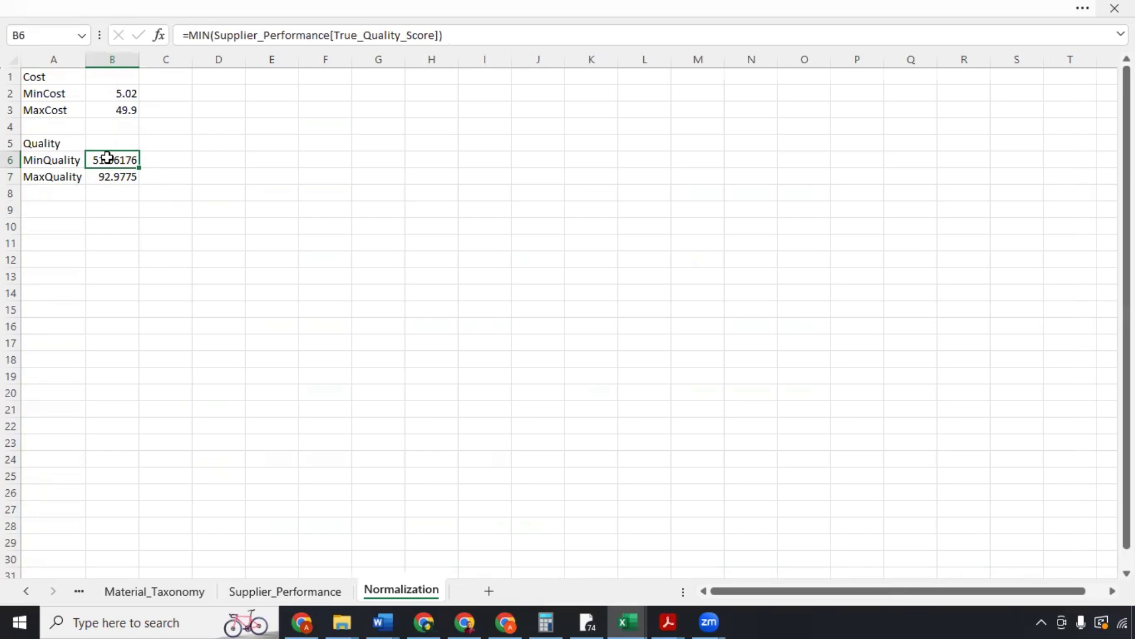
{"action": "left_click", "coordinate": [1083, 8]}
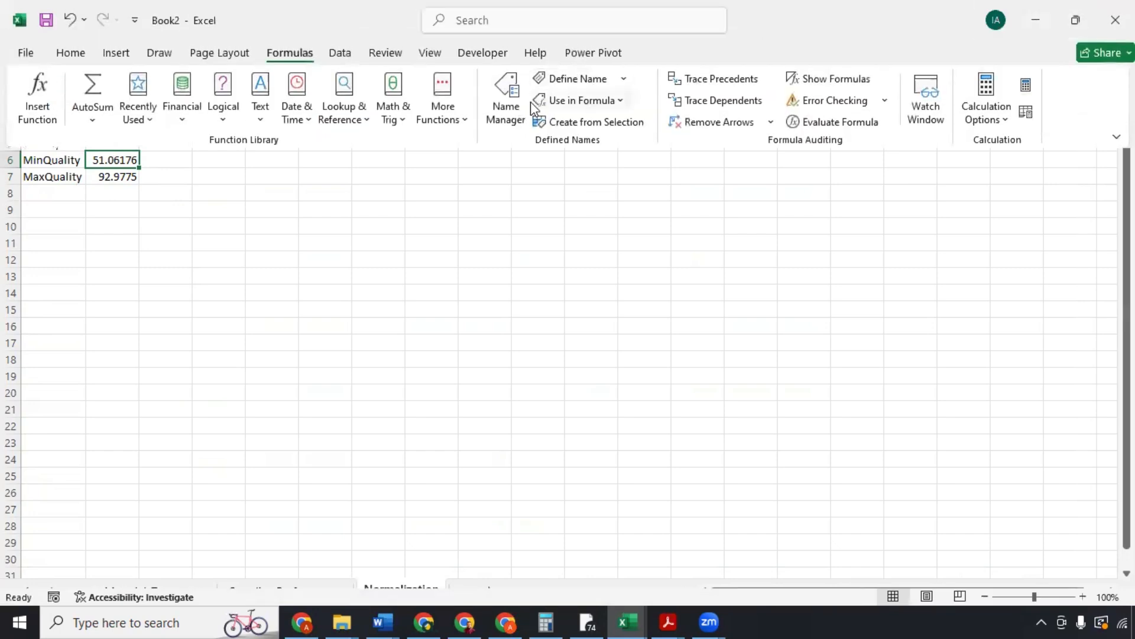
{"action": "left_click", "coordinate": [500, 115]}
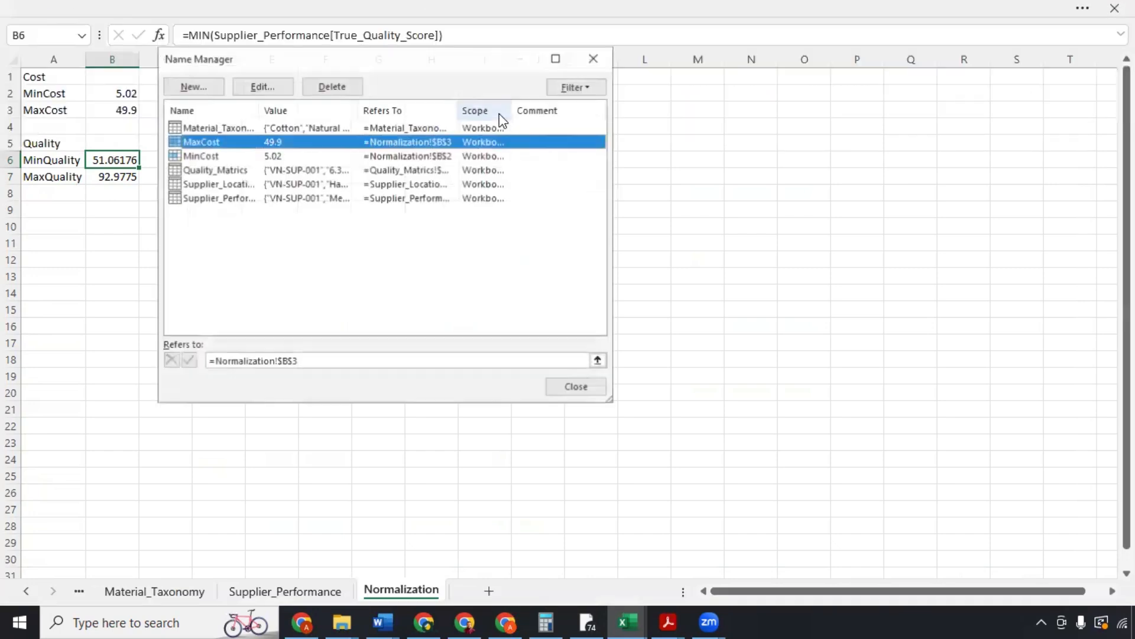
{"action": "left_click", "coordinate": [192, 86]}
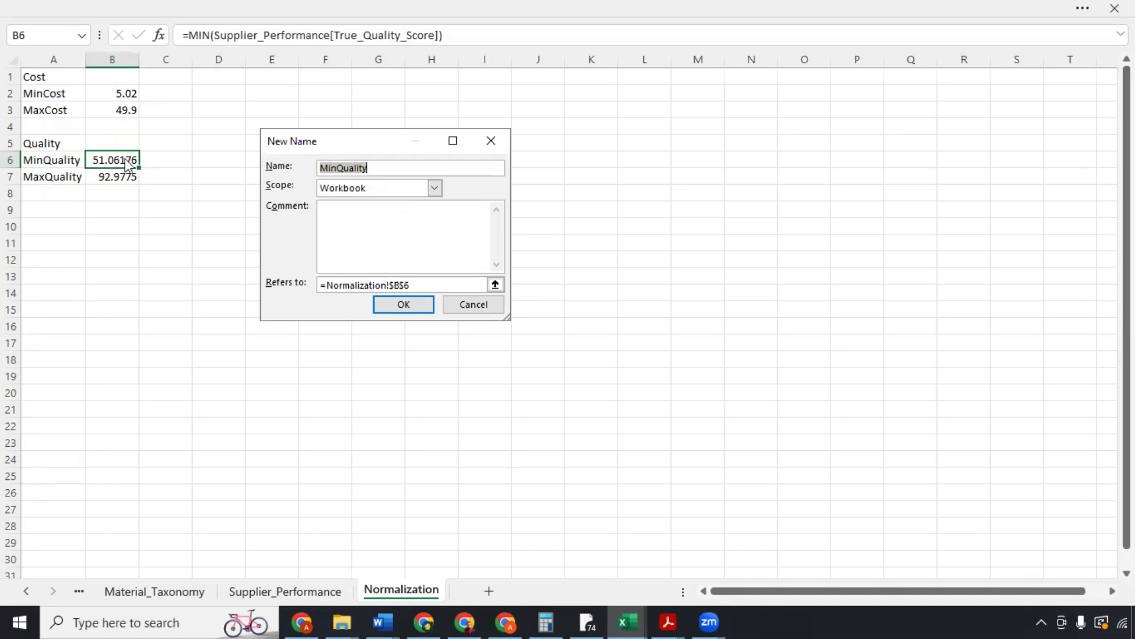
{"action": "left_click", "coordinate": [404, 305]}
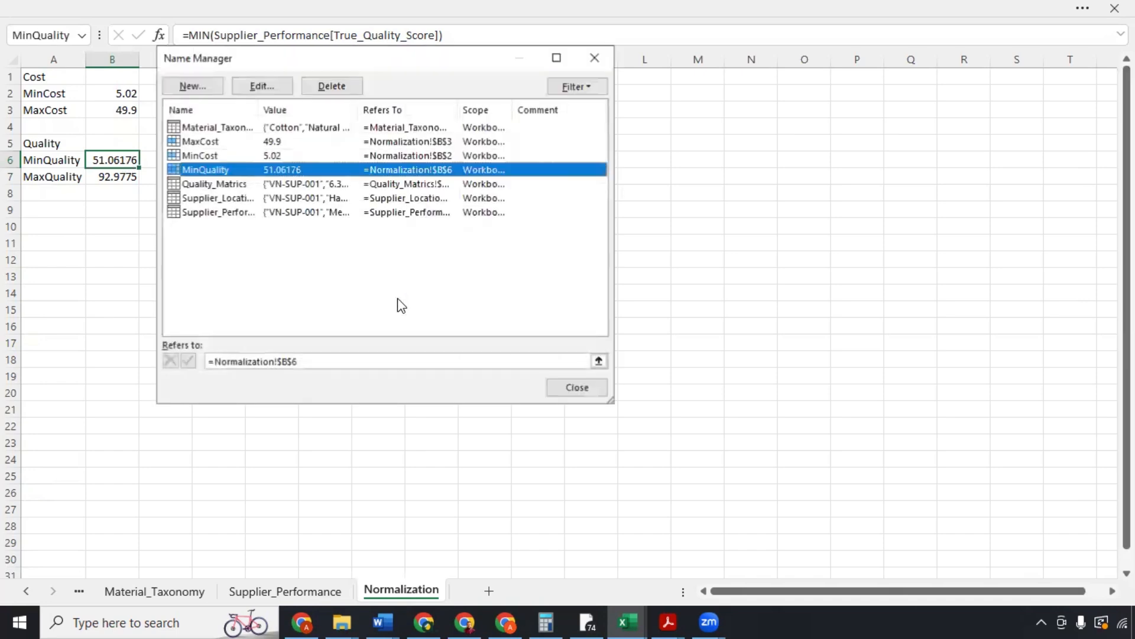
Step: Define the workbook name MaxQuality referring to =Normalization!$B$7 and close the name list
{"action": "left_click", "coordinate": [192, 87]}
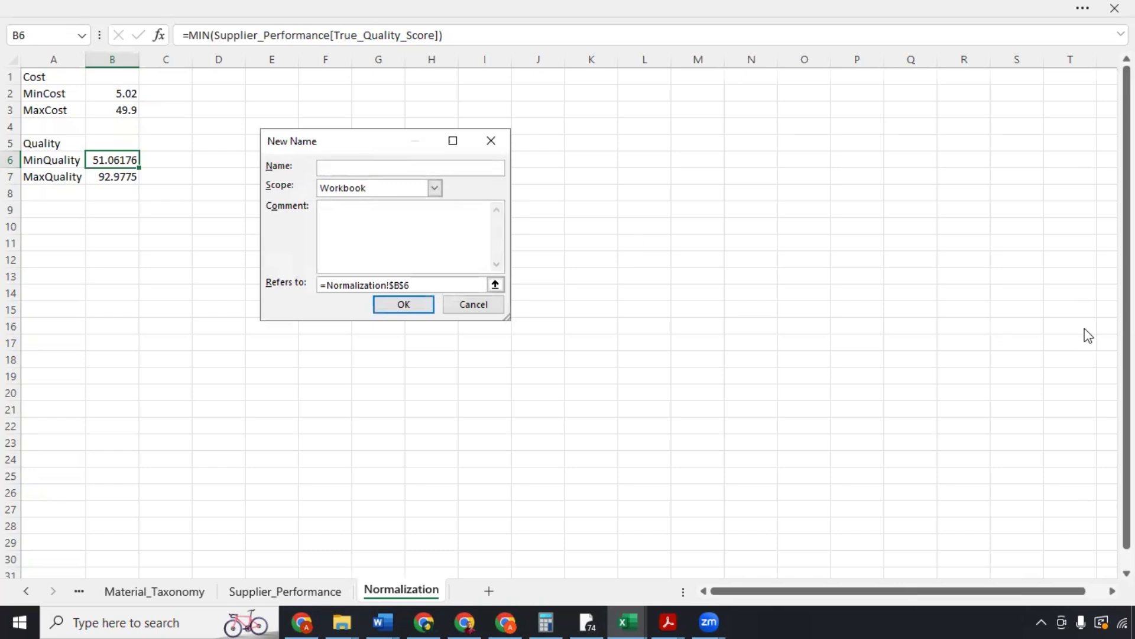
{"action": "type", "text": "MaxQuality"}
{"action": "left_click", "coordinate": [431, 285]}
{"action": "left_click_drag", "start_coordinate": [395, 286], "coordinate": [327, 286]}
{"action": "key", "text": "BackSpace"}
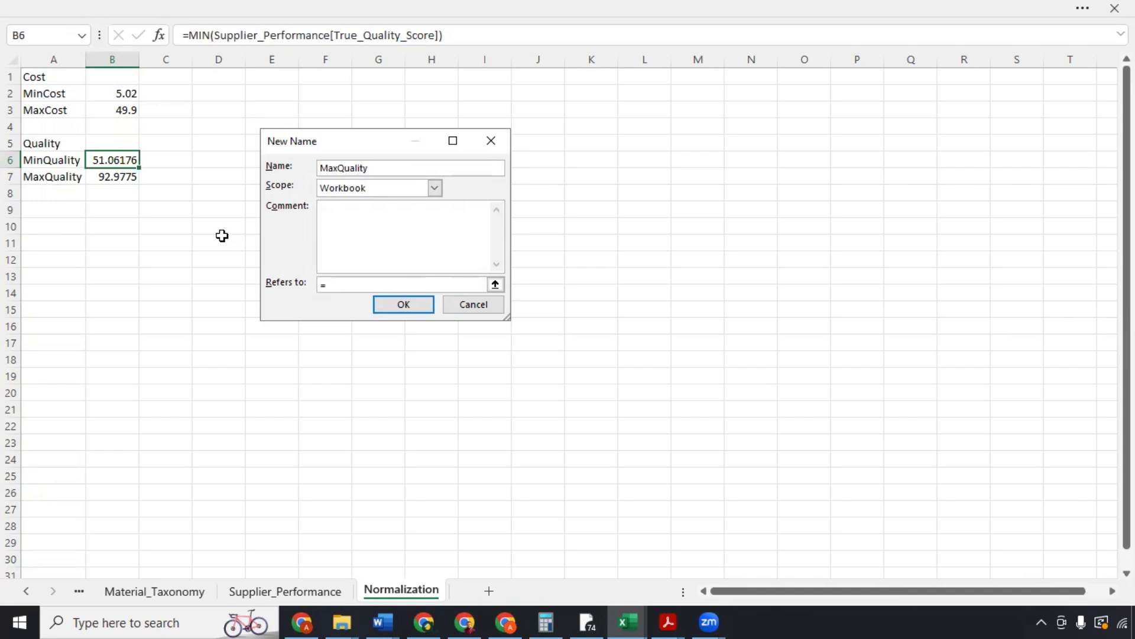
{"action": "left_click", "coordinate": [129, 175]}
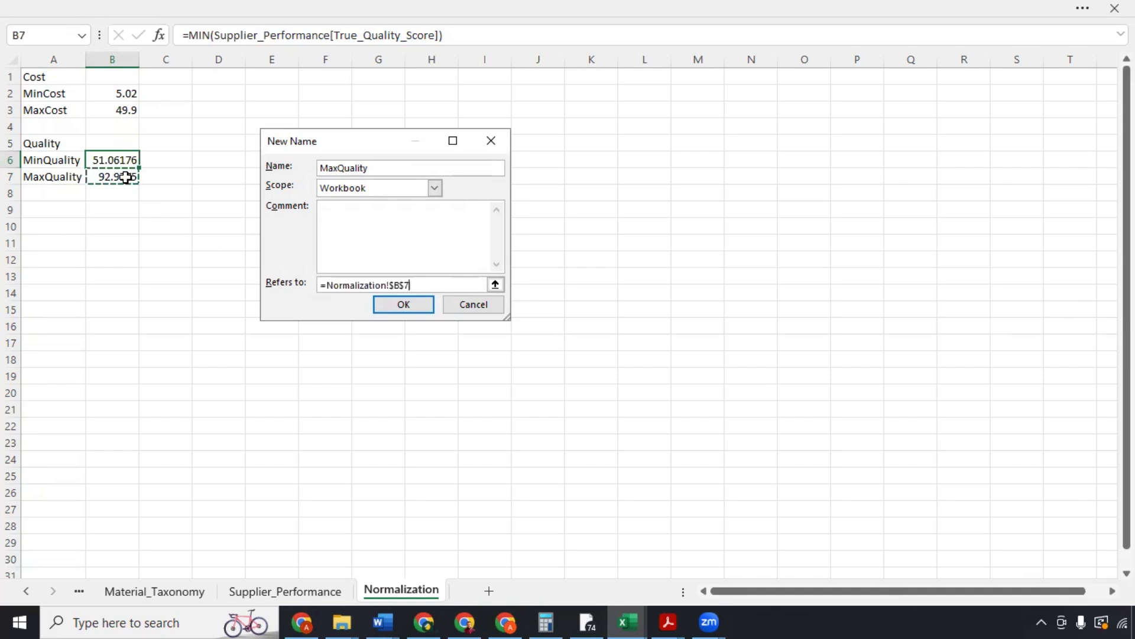
{"action": "left_click", "coordinate": [403, 304]}
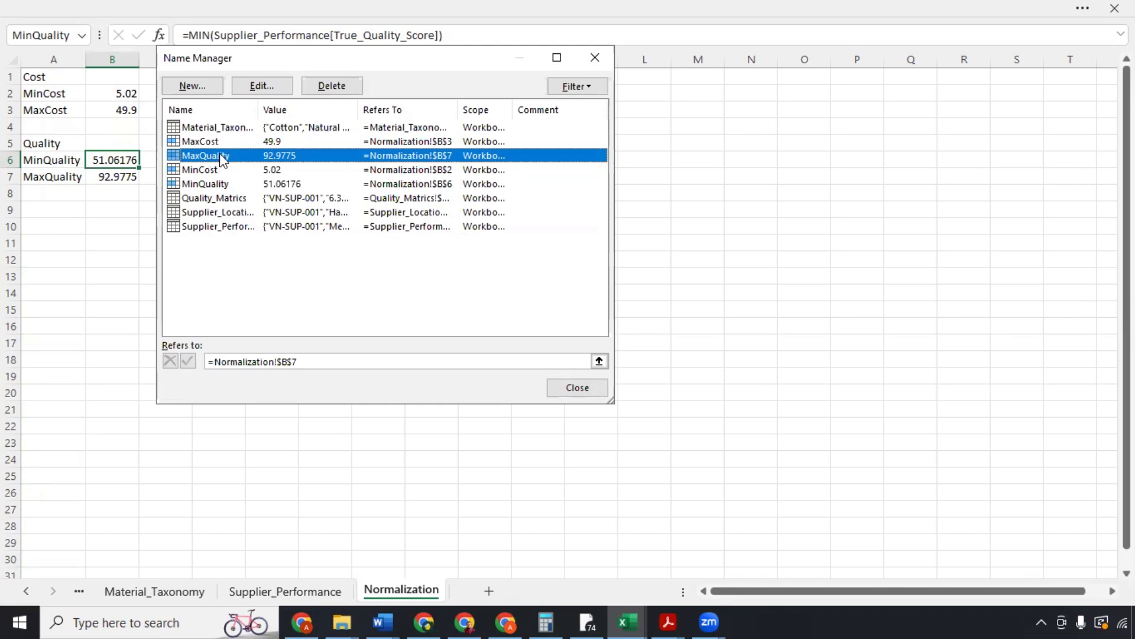
{"action": "left_click", "coordinate": [571, 390]}
Step: Add a Normalized_Quality column in S1 of the Supplier_Performance sheet and widen it to fit the header
{"action": "left_click", "coordinate": [281, 592]}
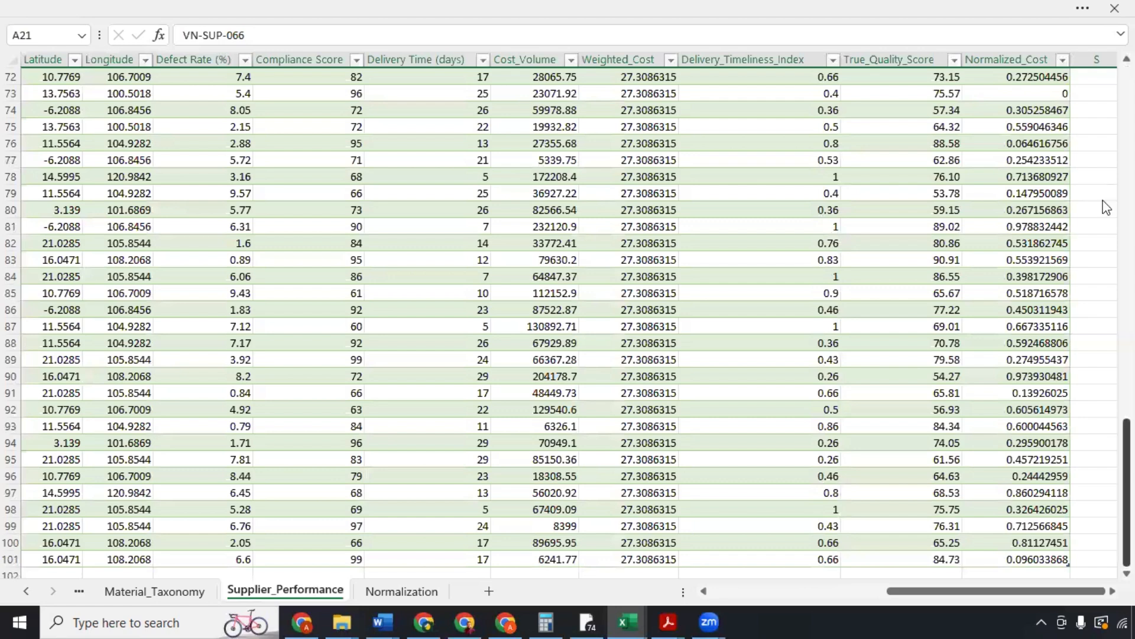
{"action": "scroll", "coordinate": [1105, 208], "scroll_direction": "up", "scroll_amount": 20}
{"action": "left_click", "coordinate": [1073, 75]}
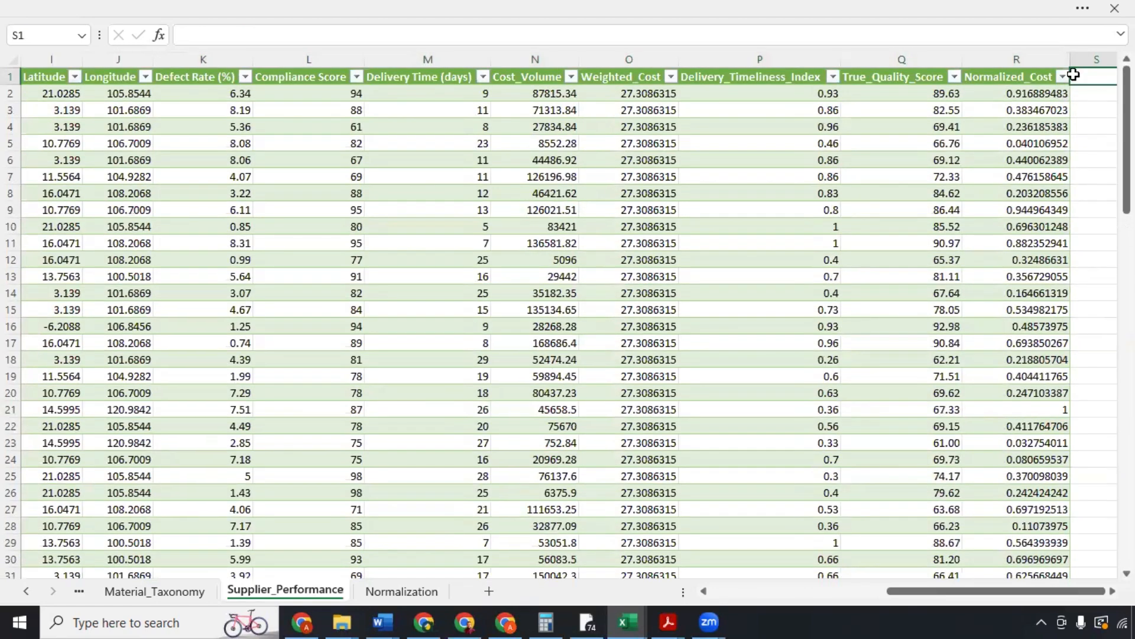
{"action": "type", "text": "Normaliz"}
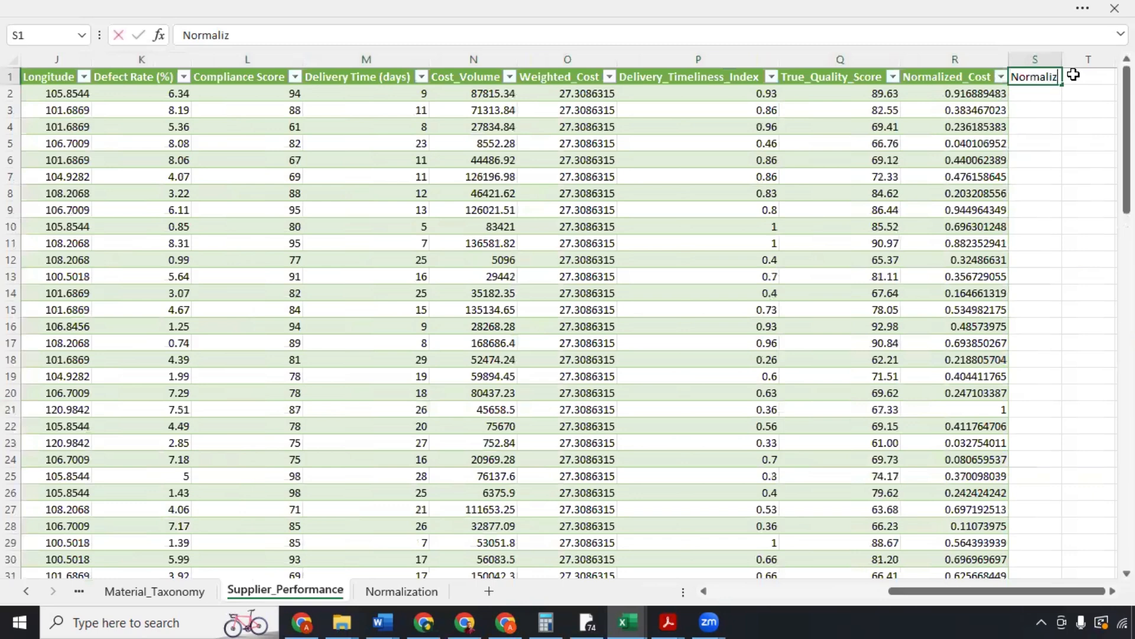
{"action": "type", "text": "ed_Quality"}
{"action": "key", "text": "Return"}
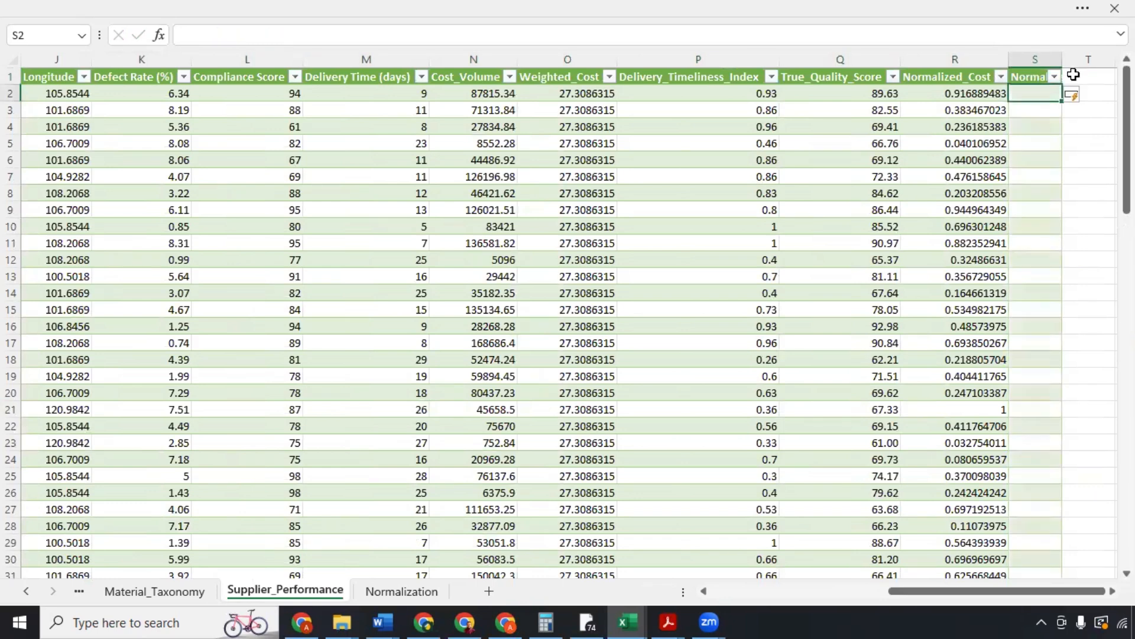
{"action": "left_click_drag", "start_coordinate": [1062, 59], "coordinate": [1118, 59]}
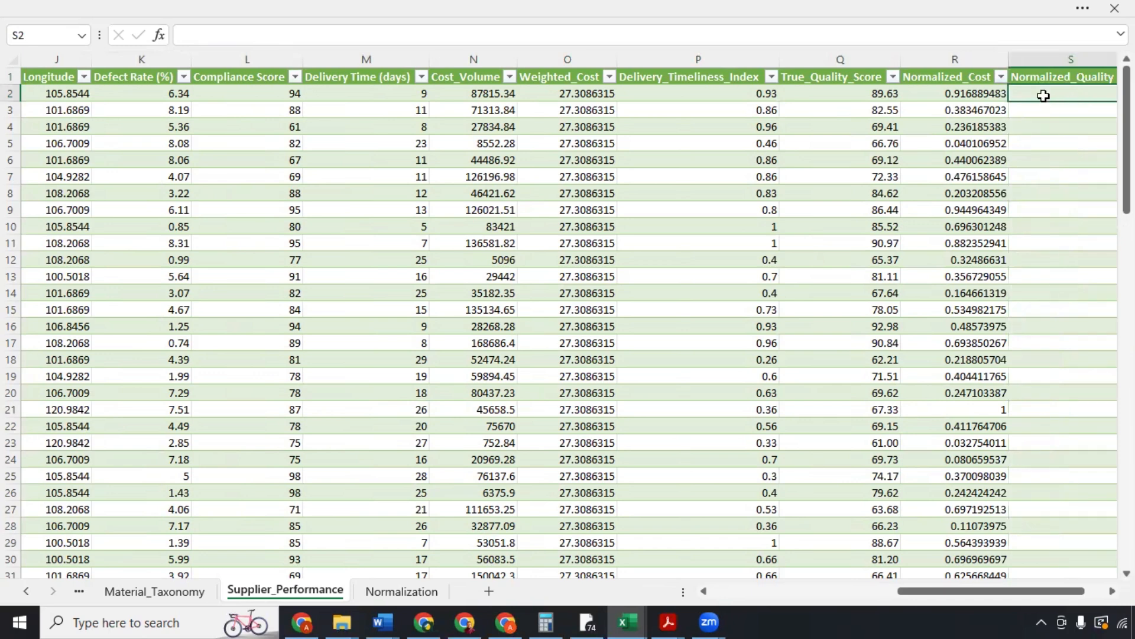
Step: Begin the Normalized_Quality formula in S2 with the numerator ([@[True_Quality_Score]]-MinQuality
{"action": "type", "text": "="}
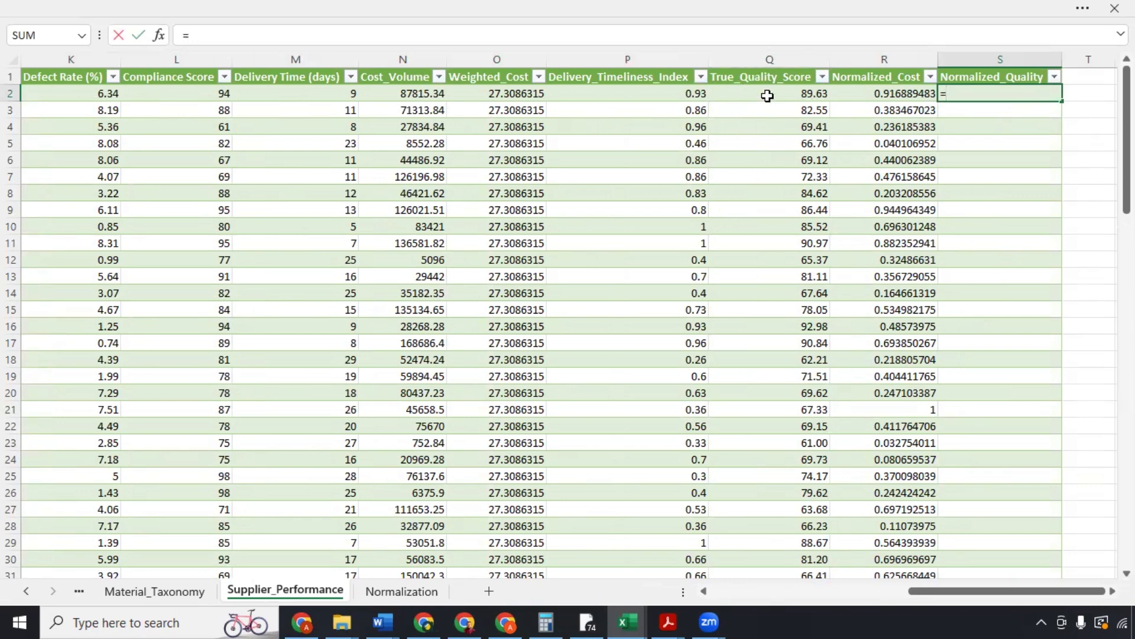
{"action": "left_click", "coordinate": [767, 95]}
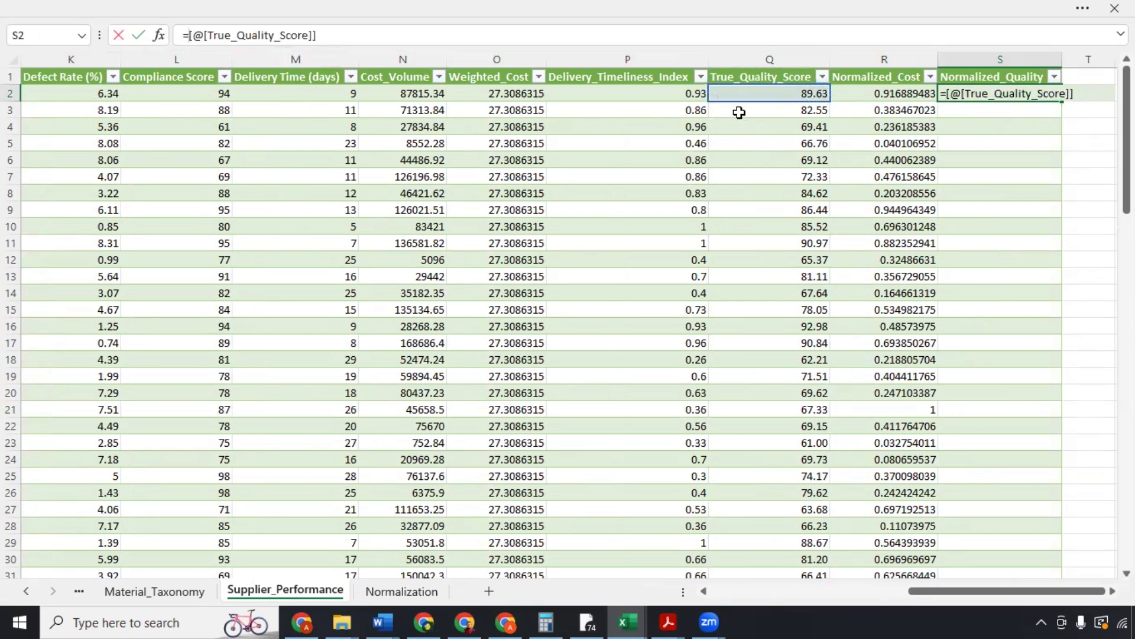
{"action": "type", "text": "("}
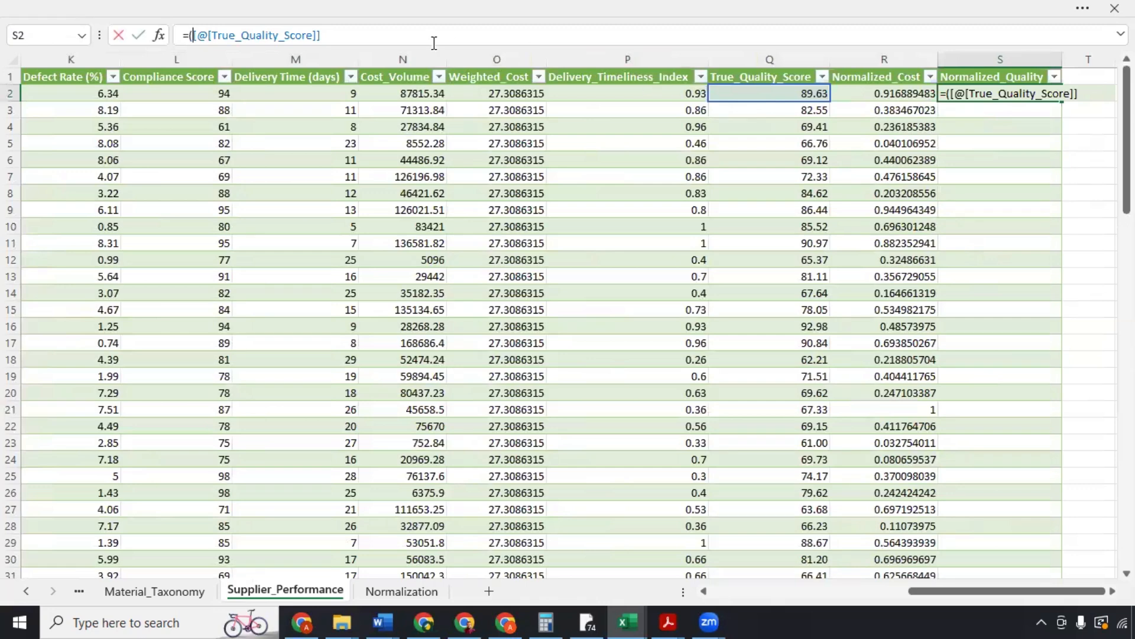
{"action": "left_click", "coordinate": [343, 36]}
{"action": "type", "text": "-Min"}
{"action": "key", "text": "Down"}
{"action": "key", "text": "Down"}
{"action": "key", "text": "Down"}
{"action": "key", "text": "Tab"}
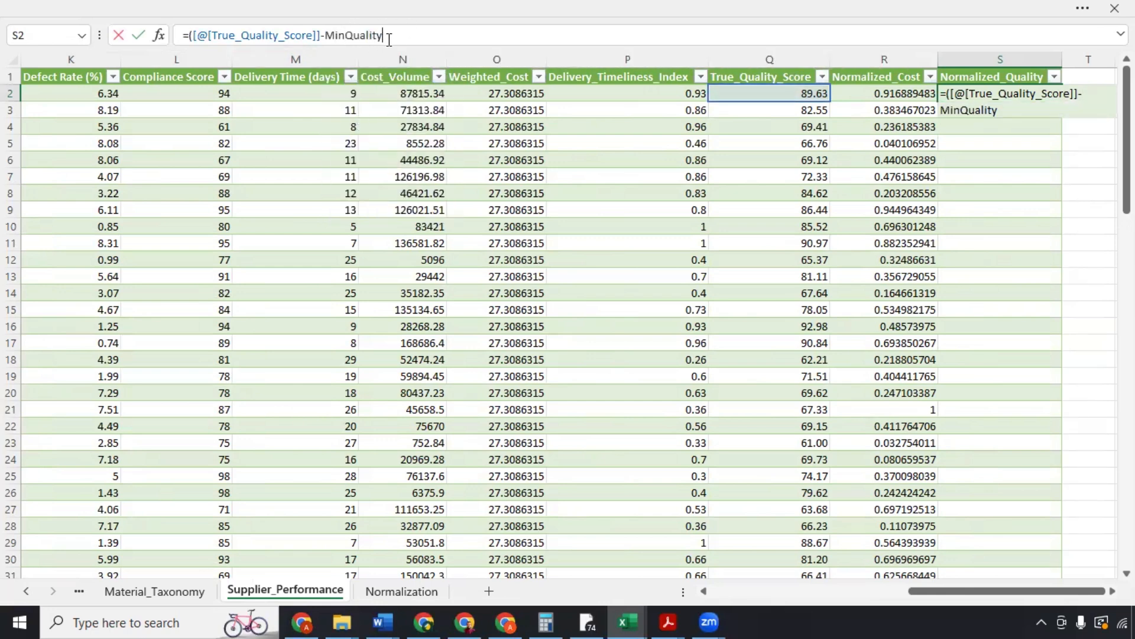
Step: Close the S2 numerator, divide it by (MaxQuality-MinQuality) and enter the formula to fill the Normalized_Quality column
{"action": "type", "text": ")/(Max"}
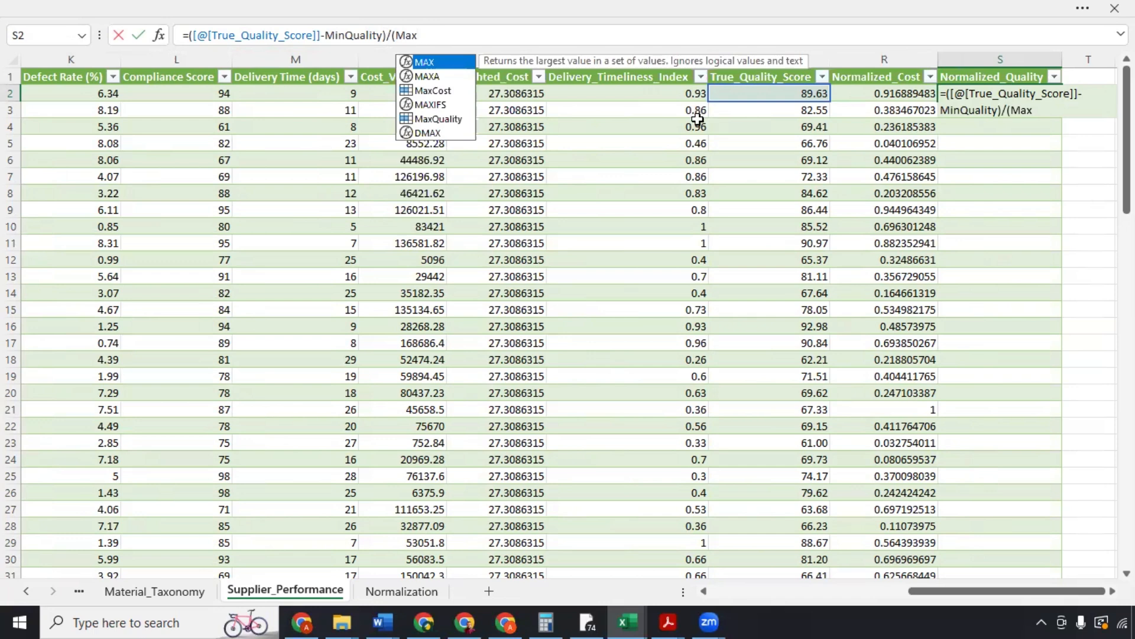
{"action": "type", "text": "Quality-Min"}
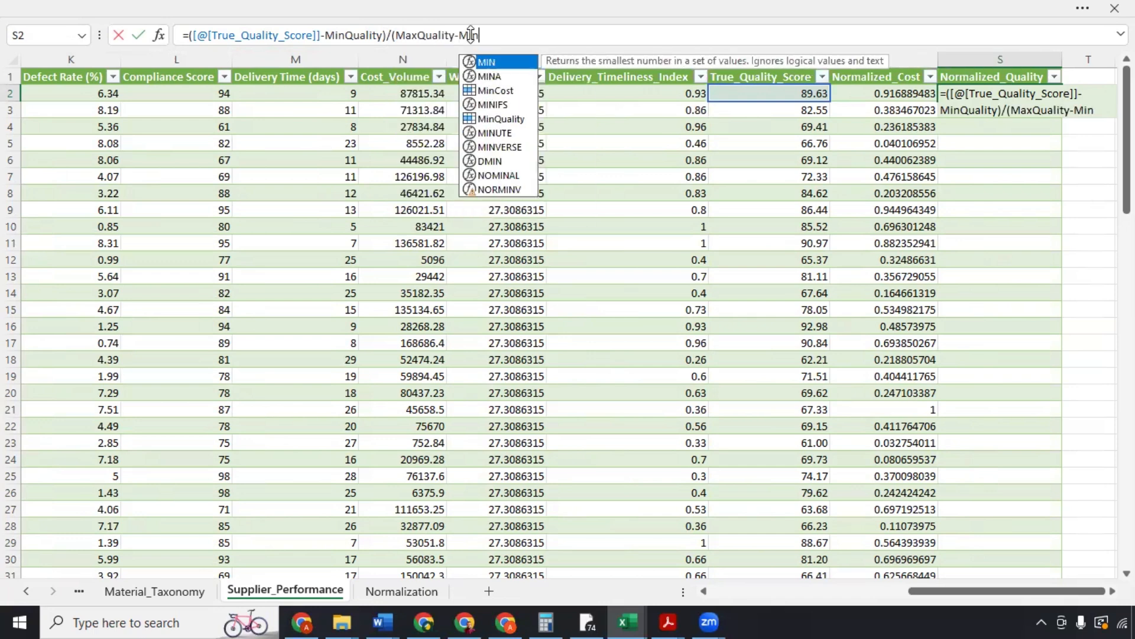
{"action": "double_click", "coordinate": [495, 118]}
{"action": "type", "text": ")"}
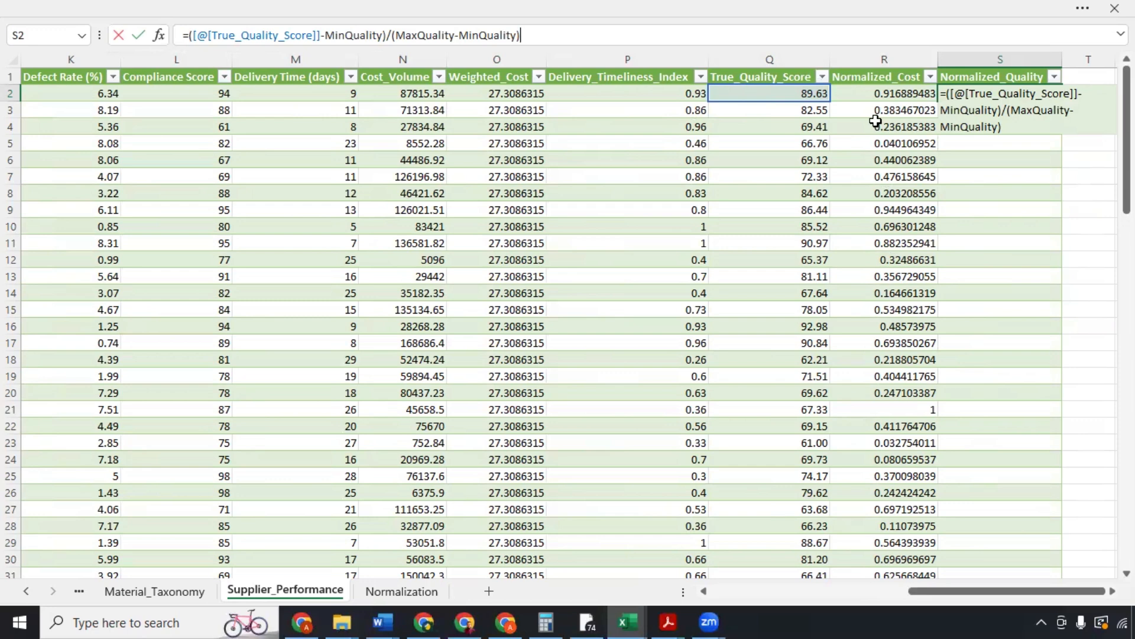
{"action": "key", "text": "Return"}
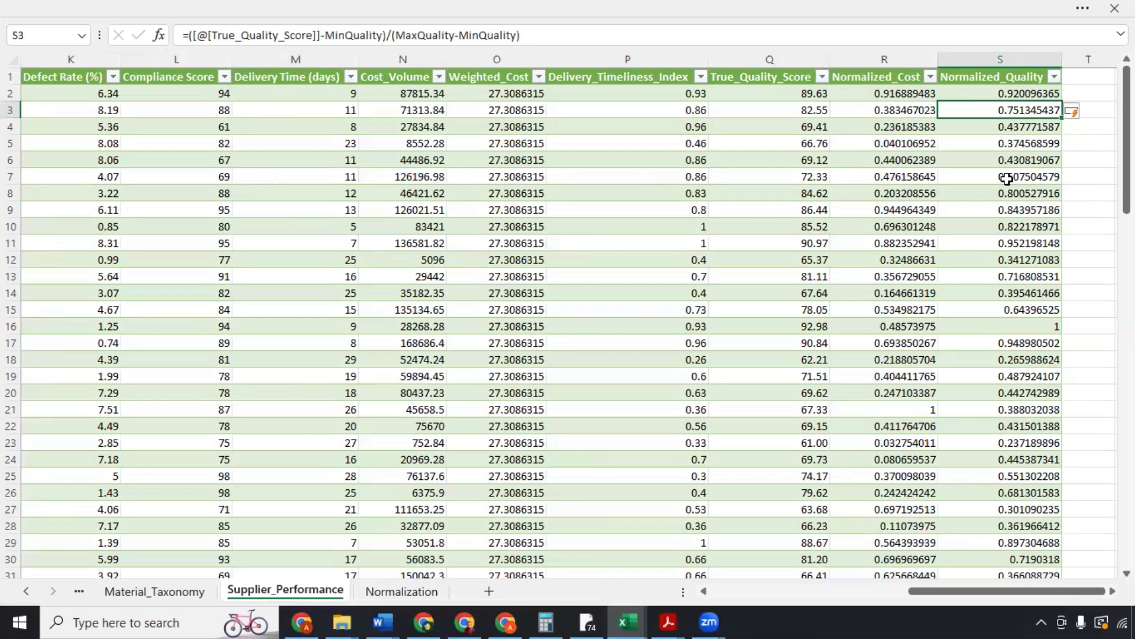
Step: Add a Composit_Score column header in T1, next to Normalized_Quality
{"action": "left_click", "coordinate": [1074, 75]}
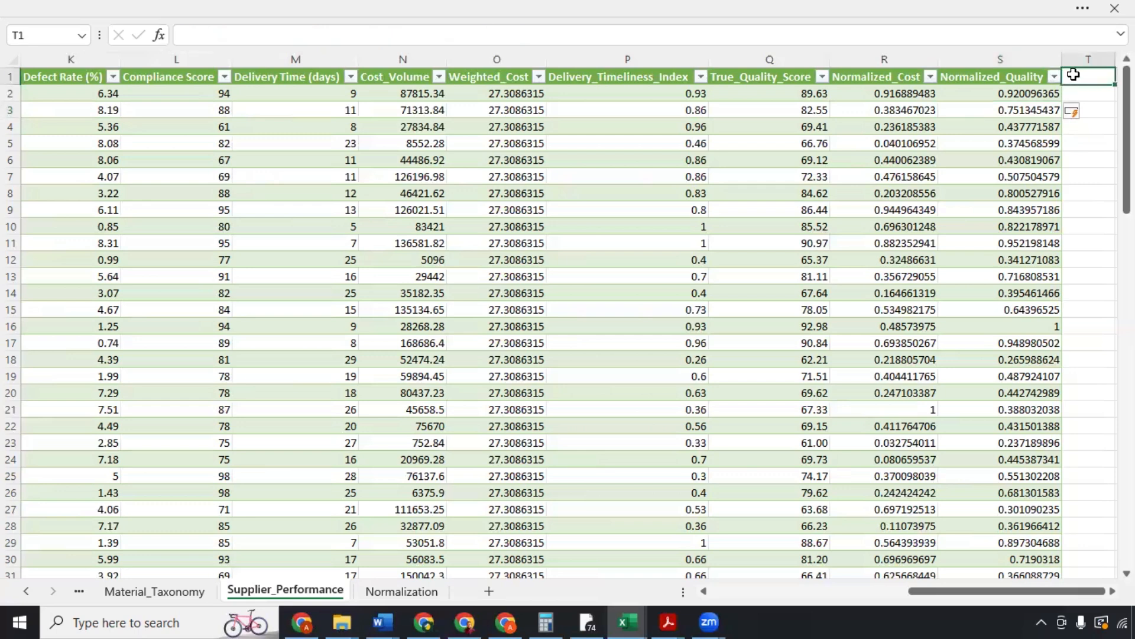
{"action": "type", "text": "Composit_Score"}
{"action": "key", "text": "Return"}
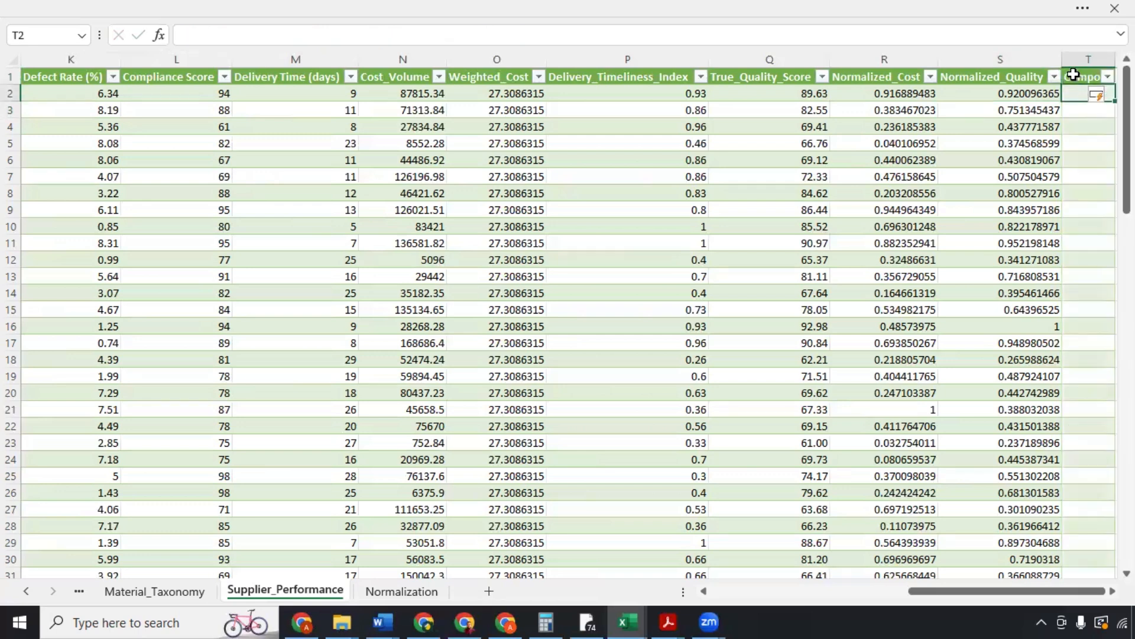
Step: Enter =0.6*[@[Normalized_Quality]]-0.4*[@[Normalized_Cost]] in T2 to fill the Composit_Score column
{"action": "scroll", "coordinate": [890, 93], "scroll_direction": "right", "scroll_amount": 2}
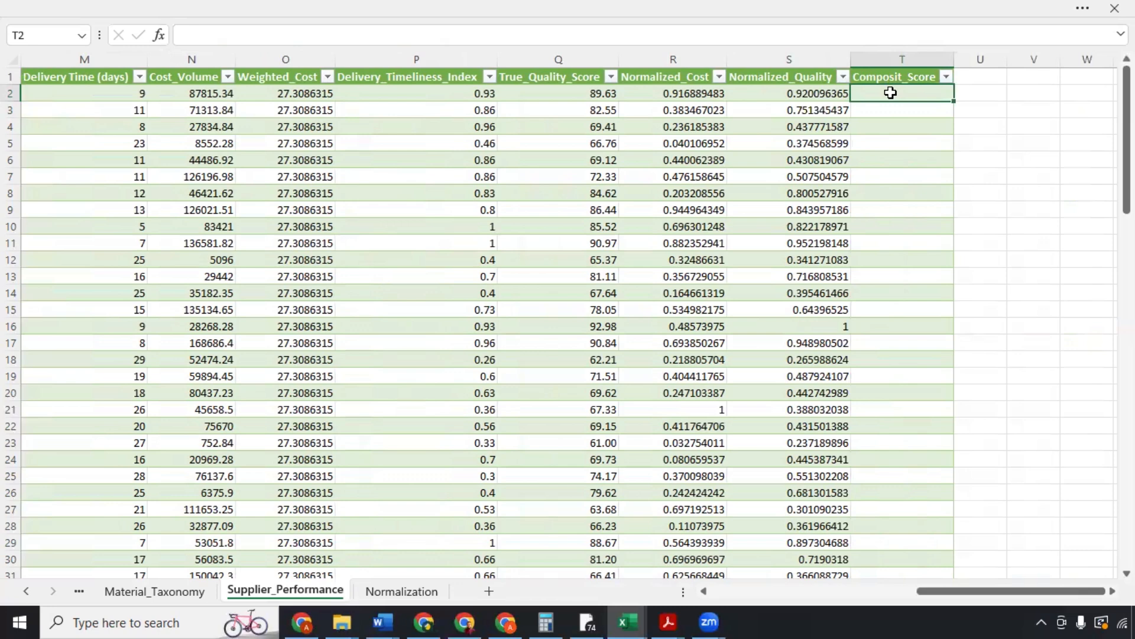
{"action": "type", "text": "=0.6*"}
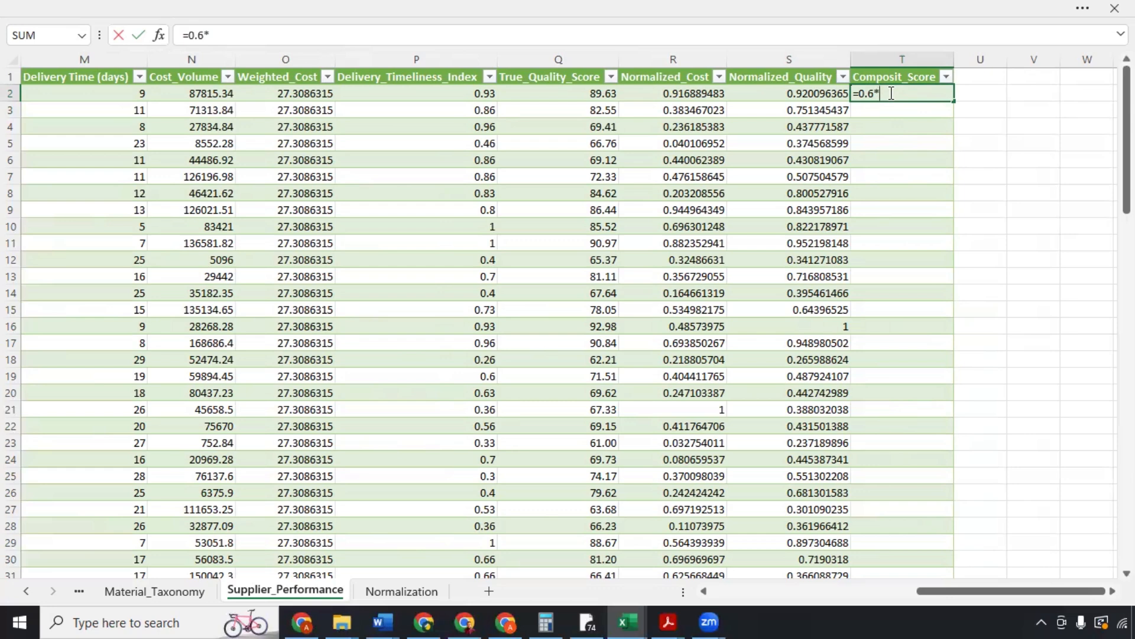
{"action": "left_click", "coordinate": [777, 92]}
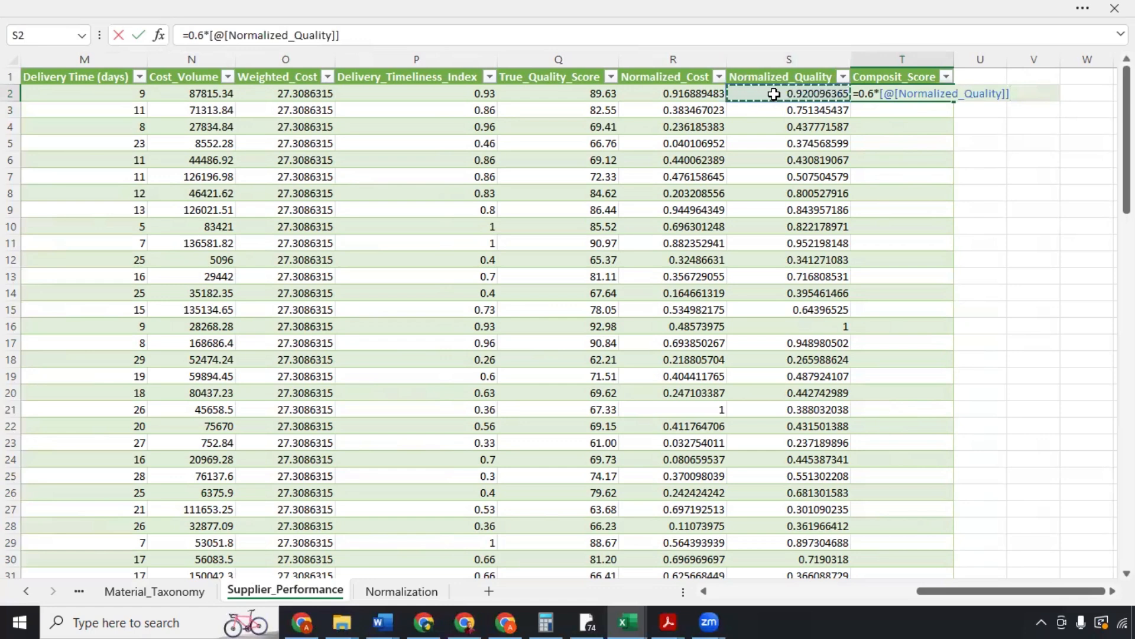
{"action": "type", "text": "-0.4"}
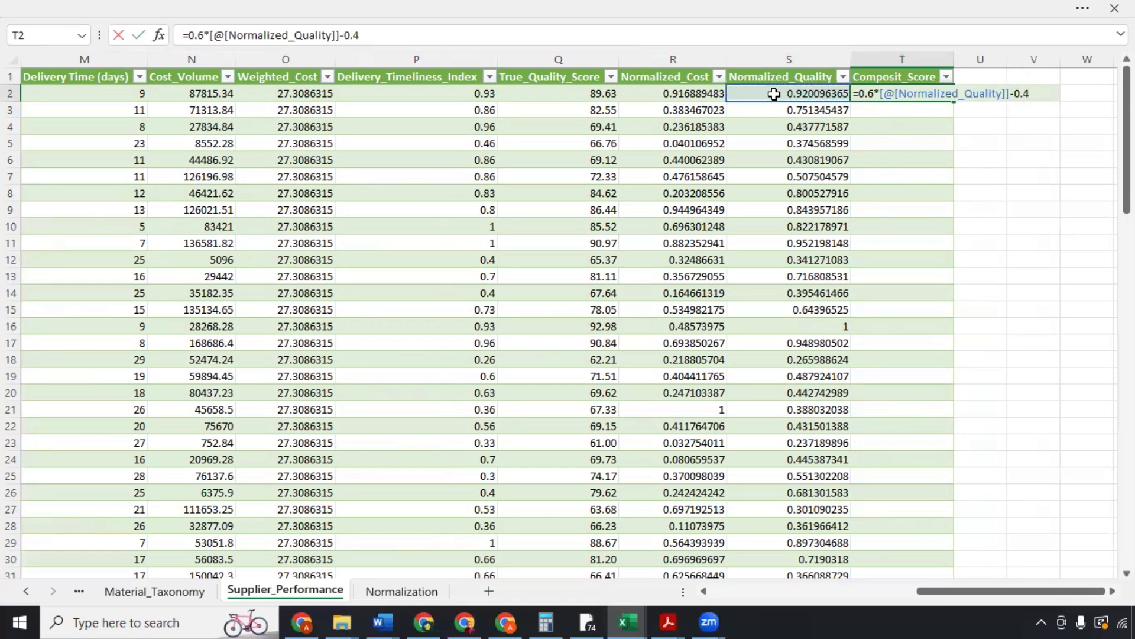
{"action": "type", "text": "*"}
{"action": "left_click", "coordinate": [665, 94]}
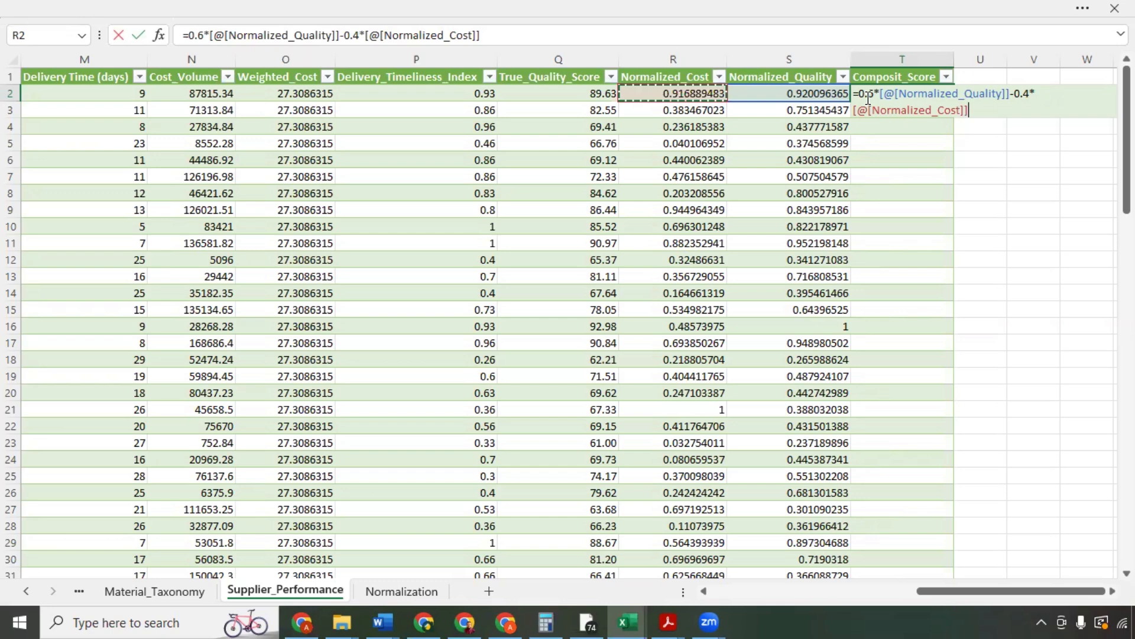
{"action": "key", "text": "Tab"}
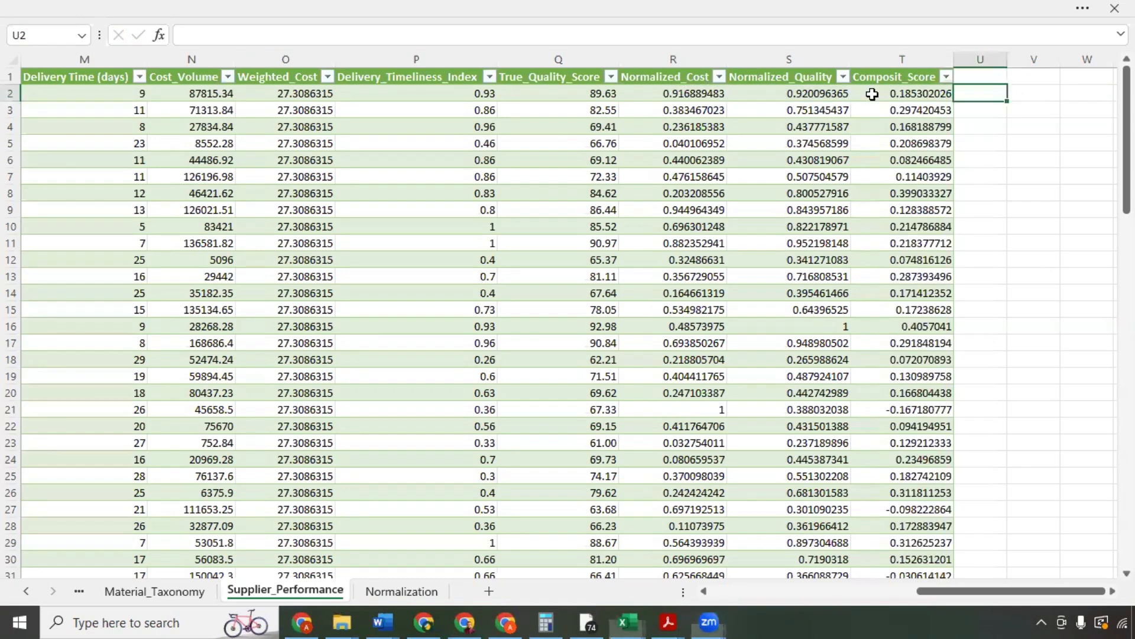
Step: Format the Composit_Score values from T2 down to two decimal places and reselect T2 to review its formula
{"action": "left_click", "coordinate": [868, 95]}
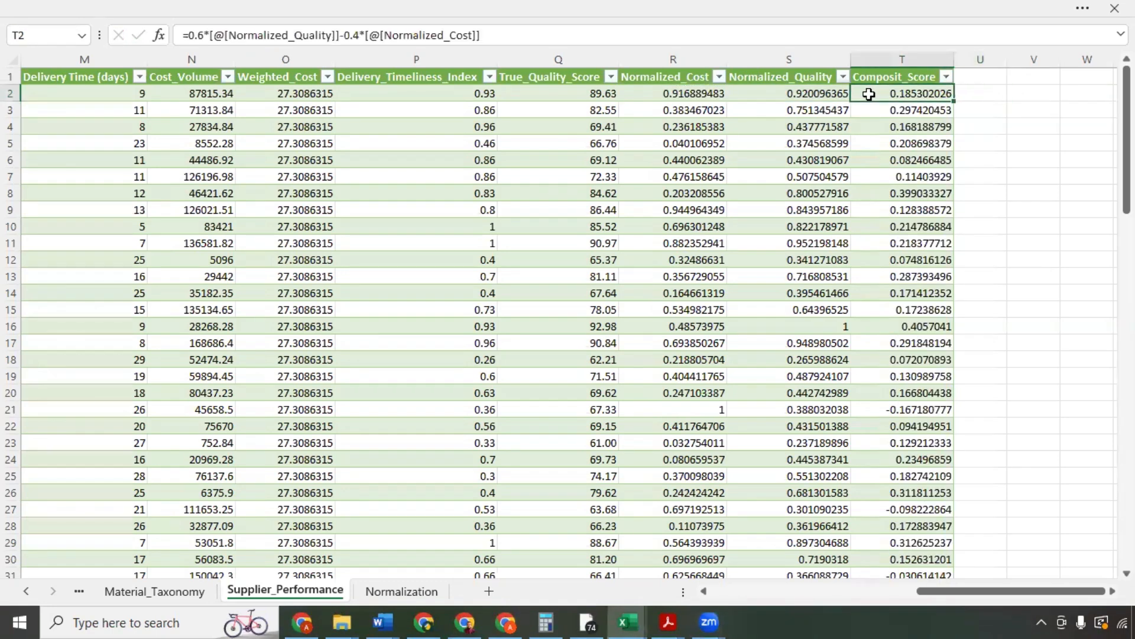
{"action": "key", "text": "ctrl+shift+Down"}
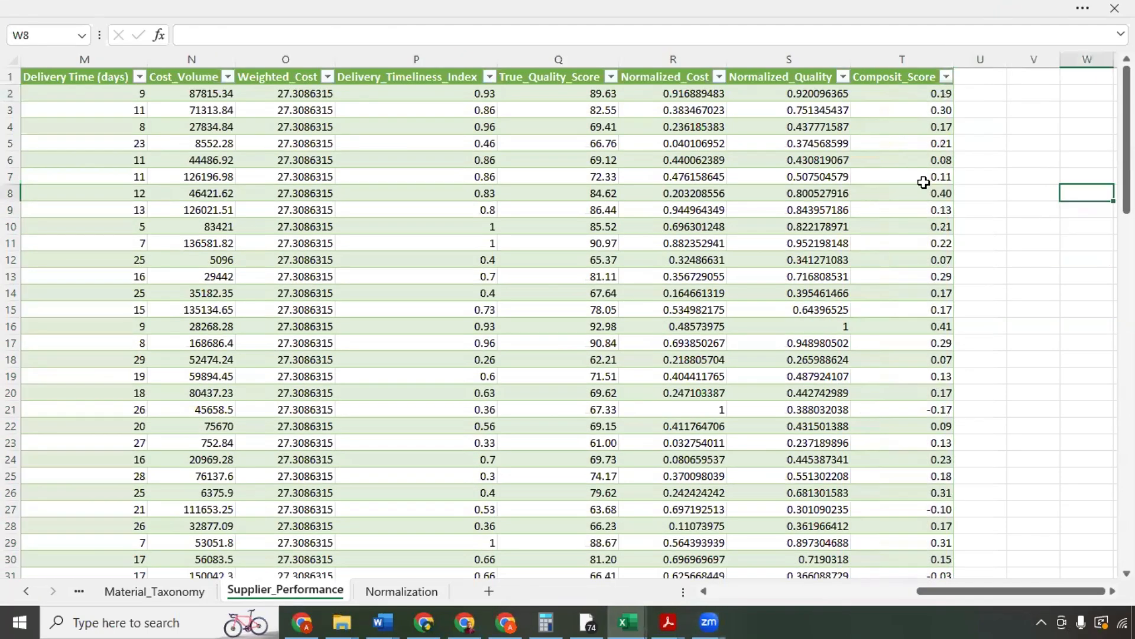
{"action": "left_click", "coordinate": [877, 93]}
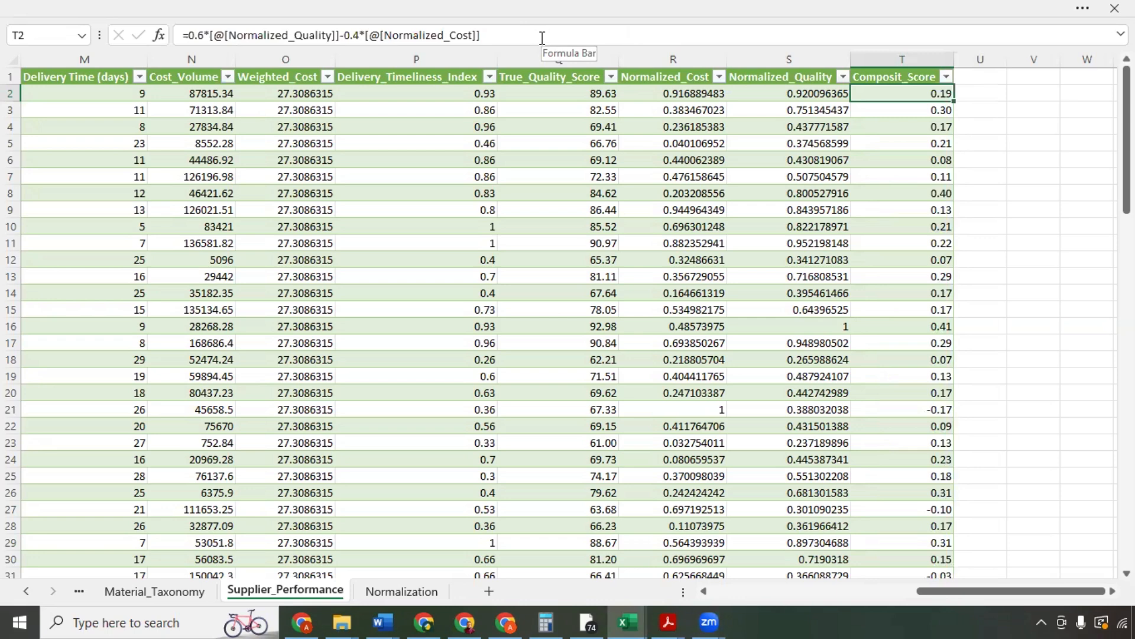
Step: Add a Composit_Score_100 column header in U1 and widen the column to fit it
{"action": "left_click", "coordinate": [992, 76]}
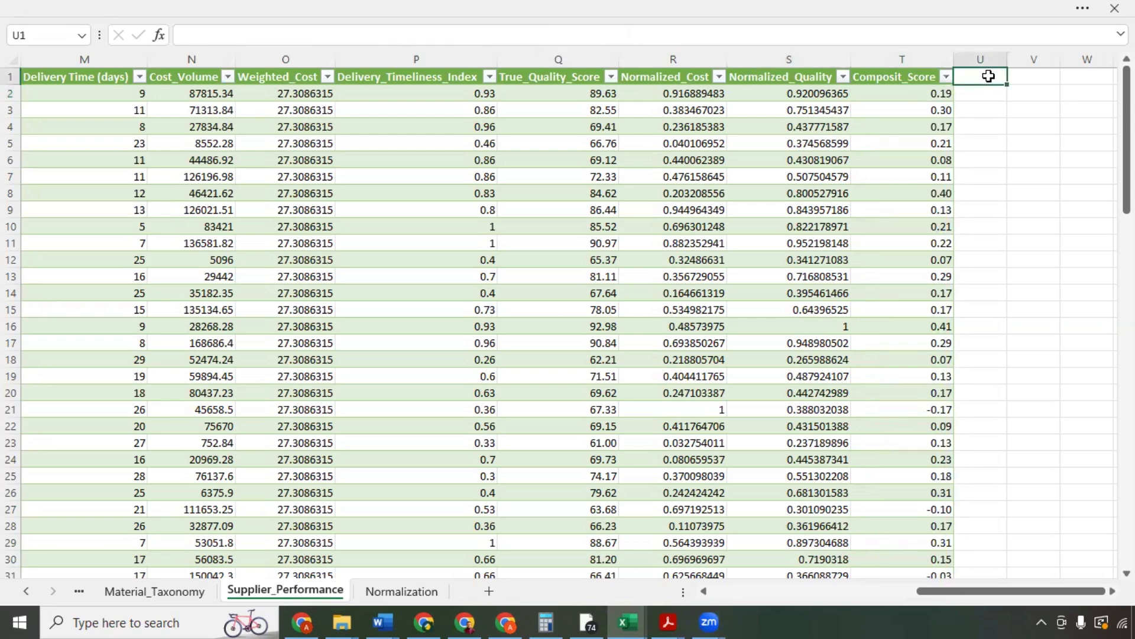
{"action": "type", "text": "Composit_Score"}
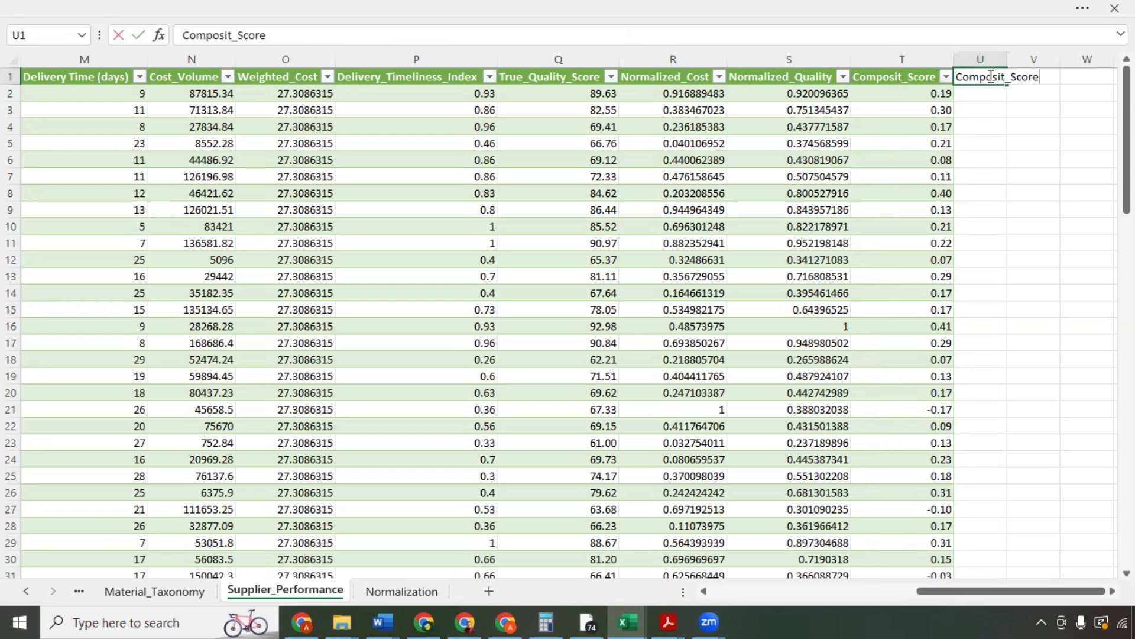
{"action": "type", "text": "_100"}
{"action": "key", "text": "Return"}
{"action": "double_click", "coordinate": [999, 53]}
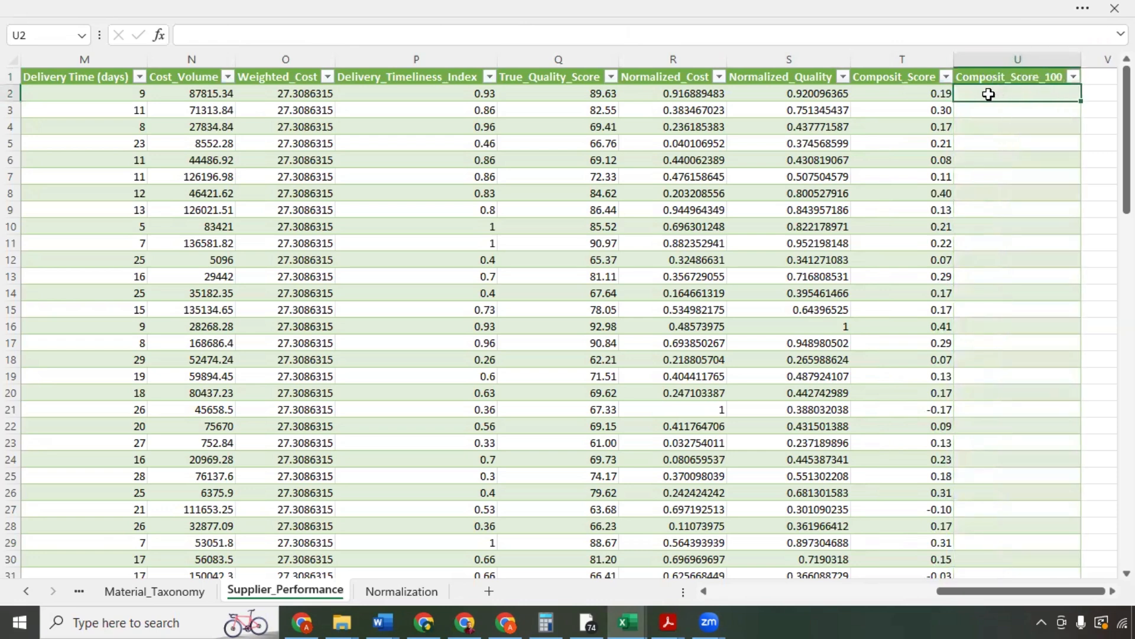
Step: Enter =([@[Composit_Score]]+0.4)*100 in U2 to fill the Composit_Score_100 column, and recheck the formula
{"action": "type", "text": "=("}
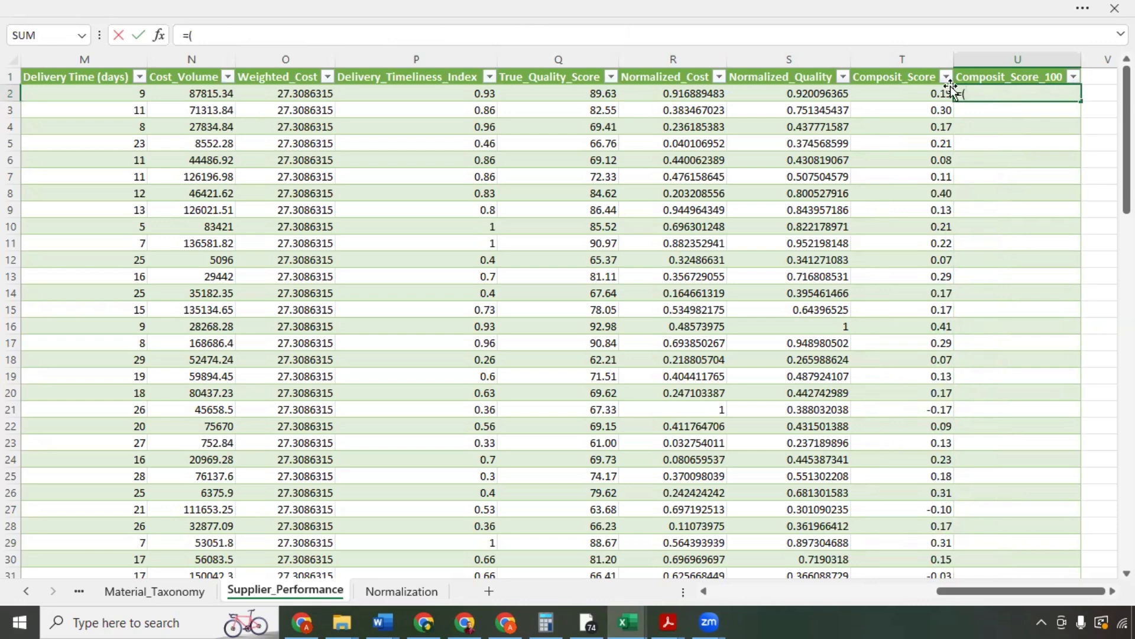
{"action": "left_click", "coordinate": [848, 94]}
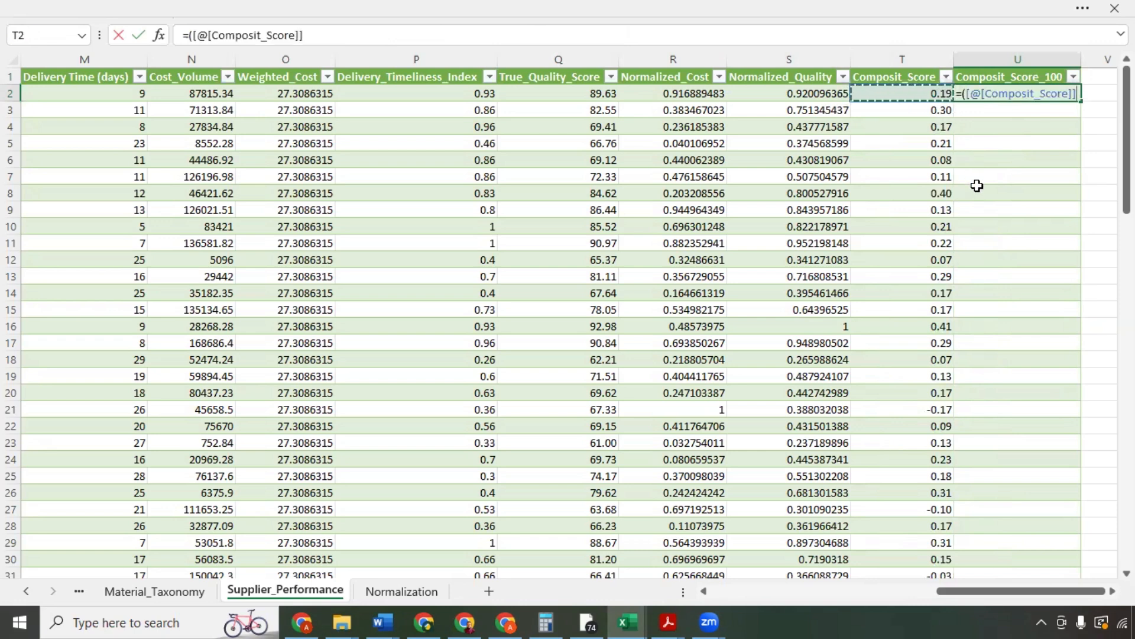
{"action": "type", "text": "+"}
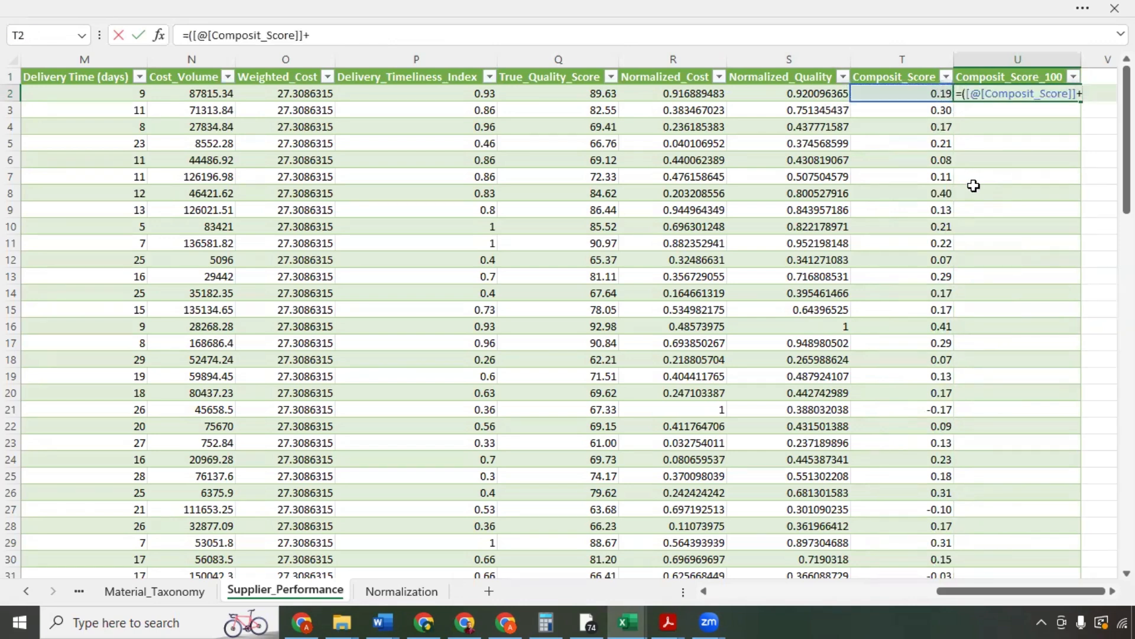
{"action": "type", "text": "0.4)"}
{"action": "type", "text": "*100"}
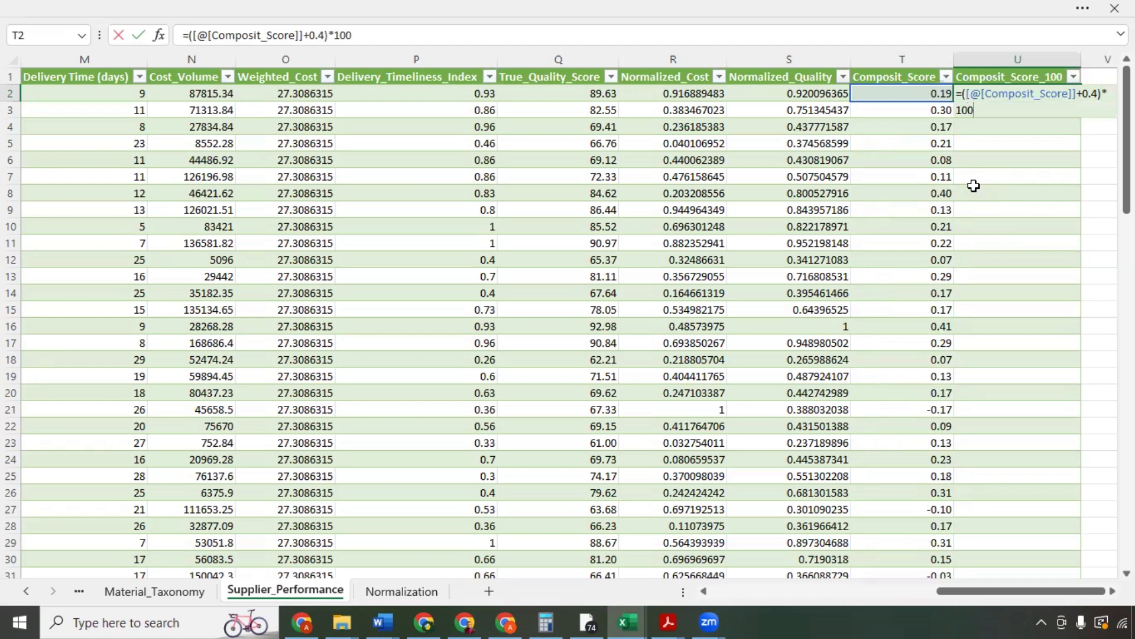
{"action": "key", "text": "Return"}
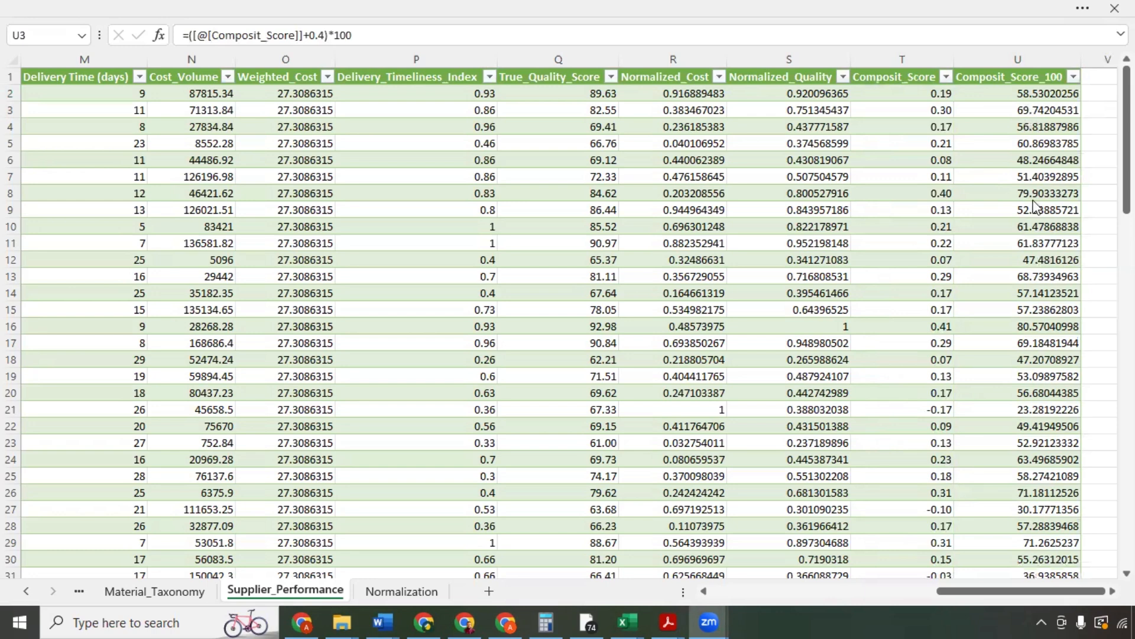
{"action": "double_click", "coordinate": [1009, 94]}
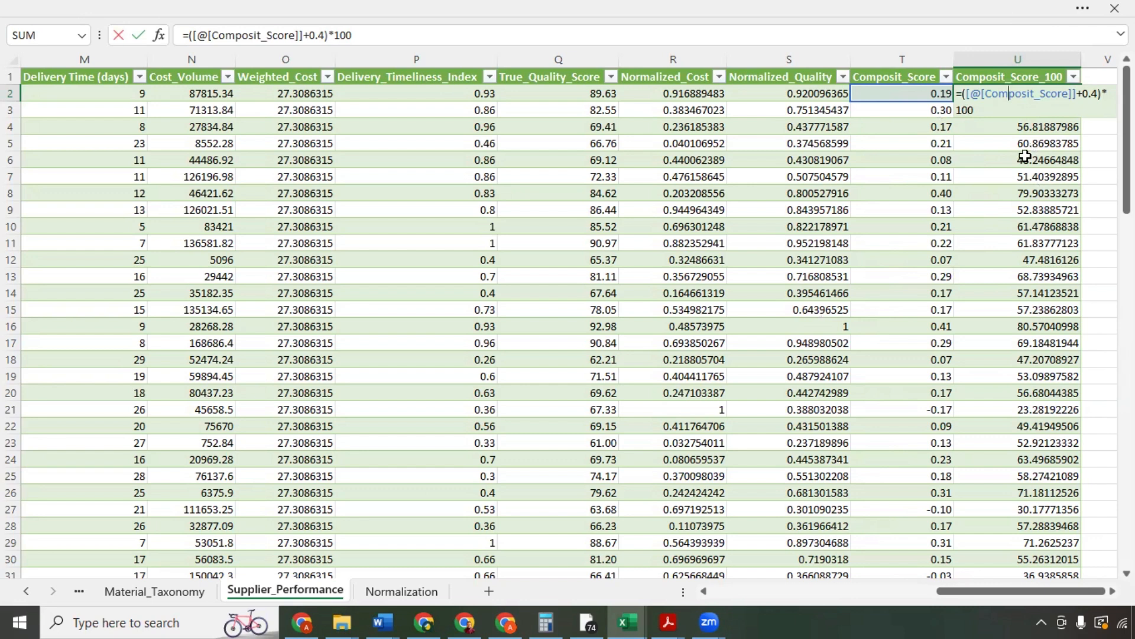
{"action": "key", "text": "Return"}
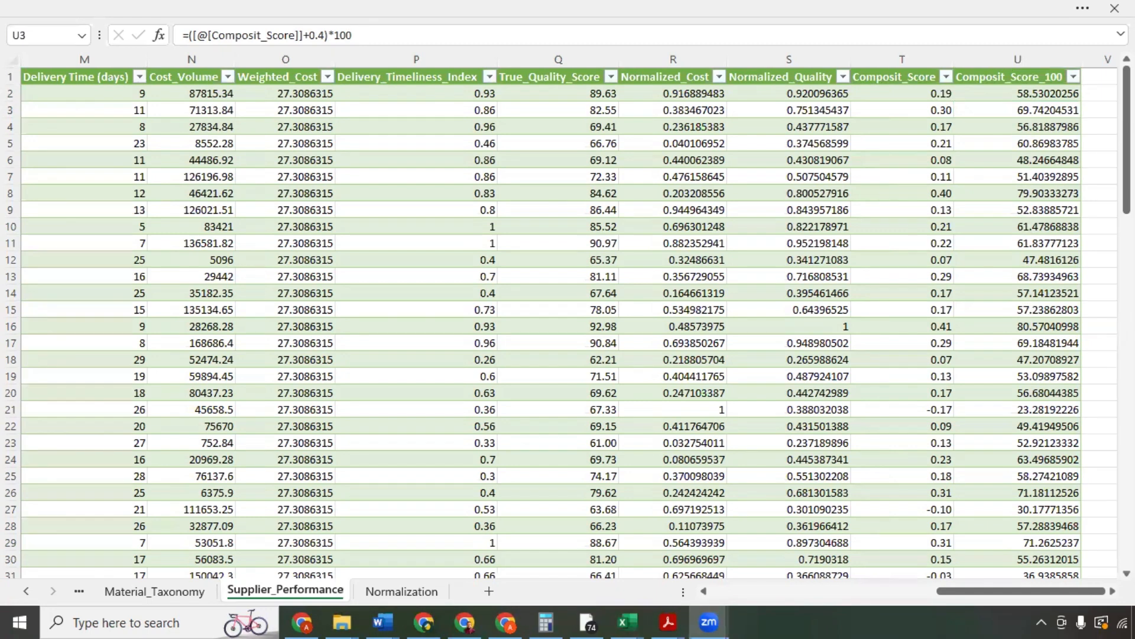
Step: Select the empty header cell V1 beside Composit_Score_100
{"action": "left_click", "coordinate": [1097, 77]}
{"action": "left_click", "coordinate": [1097, 76]}
{"action": "left_click", "coordinate": [1097, 76]}
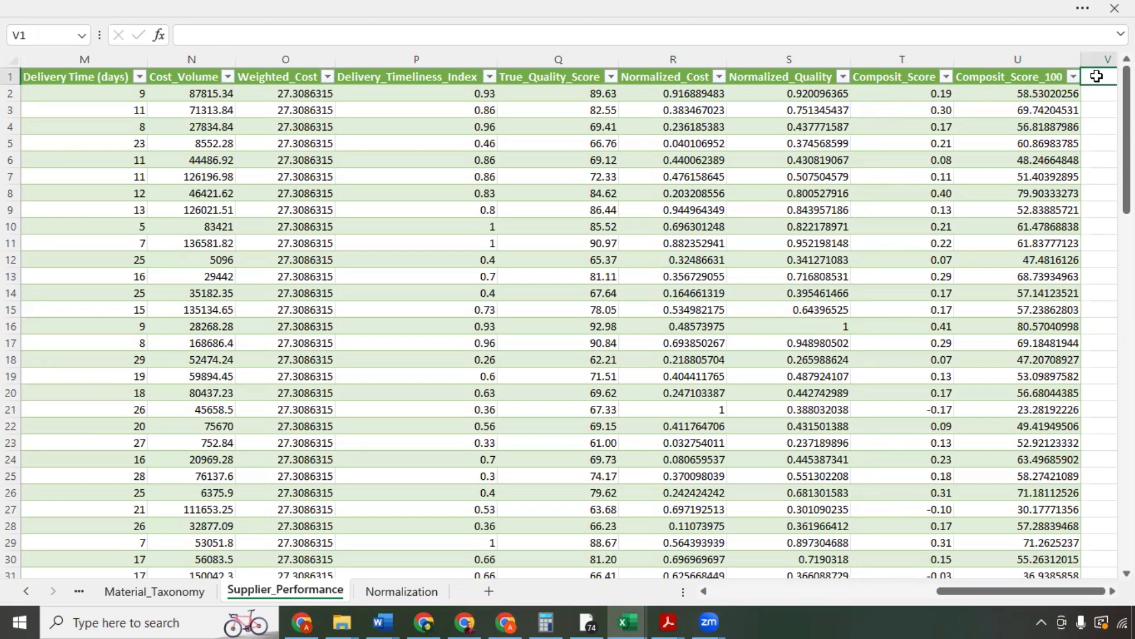
Step: Add a Cost_Score column in V that multiplies Normalized_Cost by 100 with =[@[Normalized_Cost]]*100
{"action": "type", "text": "Cost_S"}
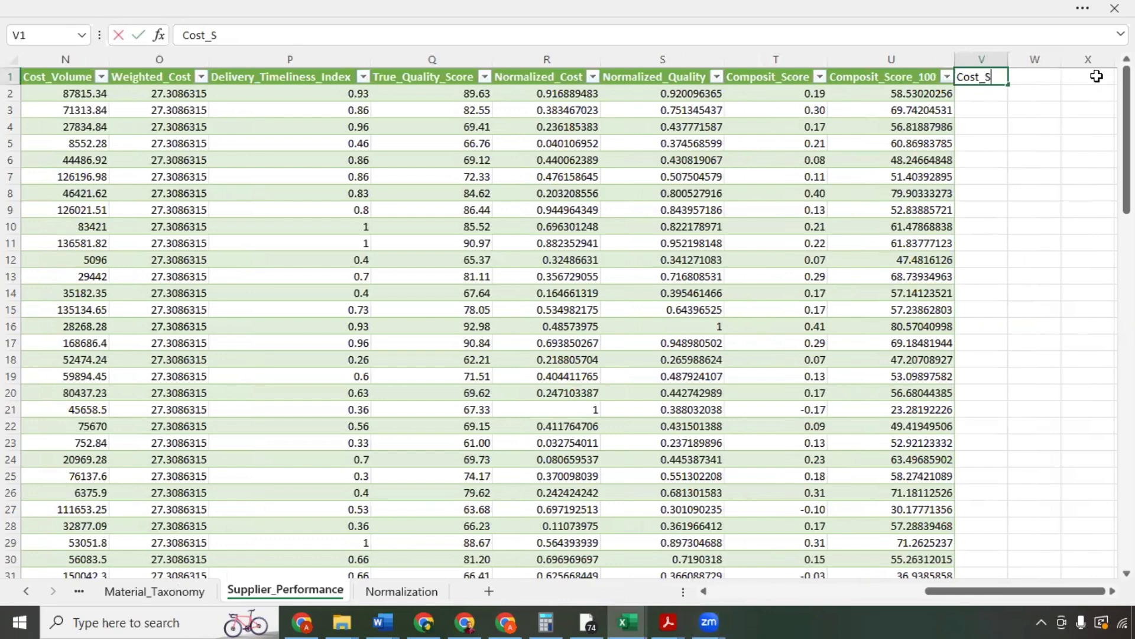
{"action": "type", "text": "core"}
{"action": "key", "text": "Return"}
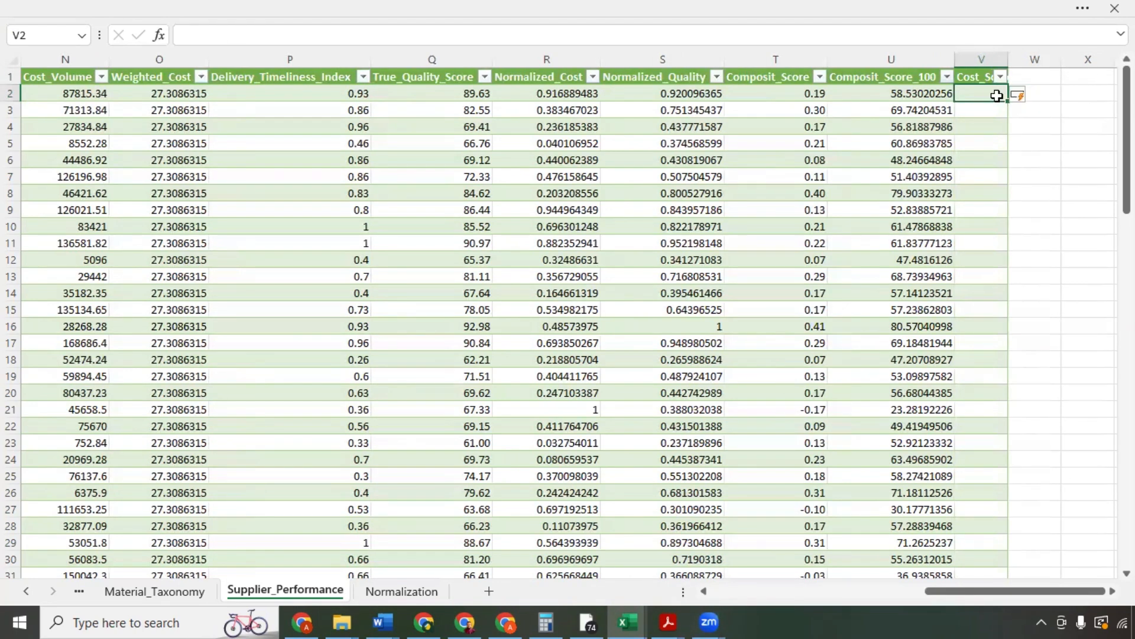
{"action": "type", "text": "="}
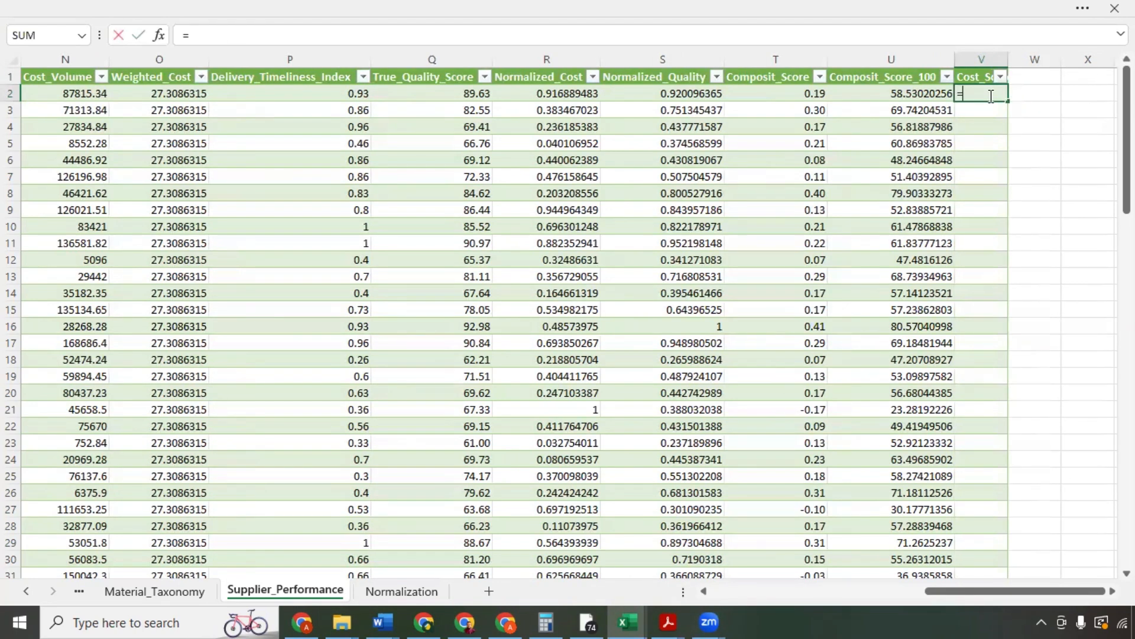
{"action": "left_click", "coordinate": [534, 93]}
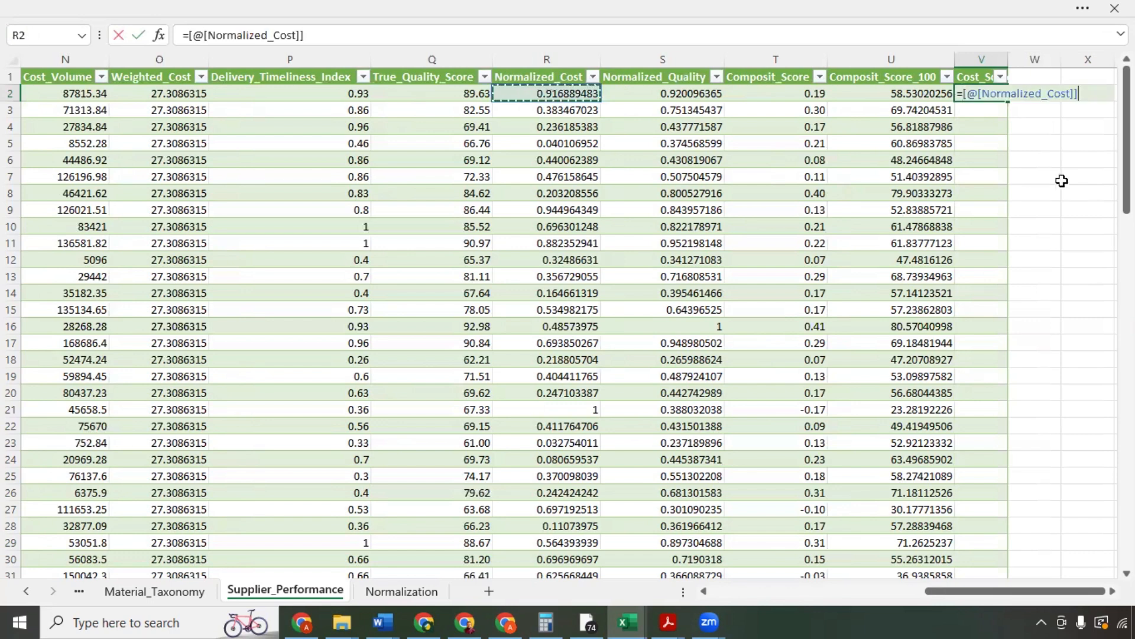
{"action": "type", "text": "*100"}
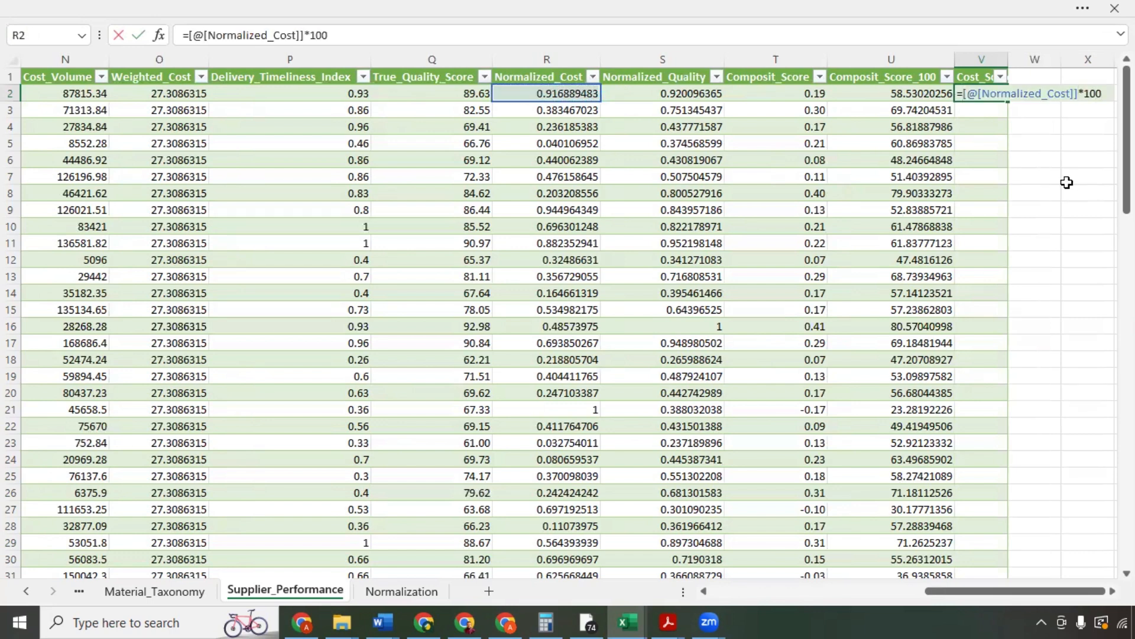
{"action": "key", "text": "Return"}
Step: Format all Cost_Score values from V2 down to show two decimal places
{"action": "left_click", "coordinate": [971, 93]}
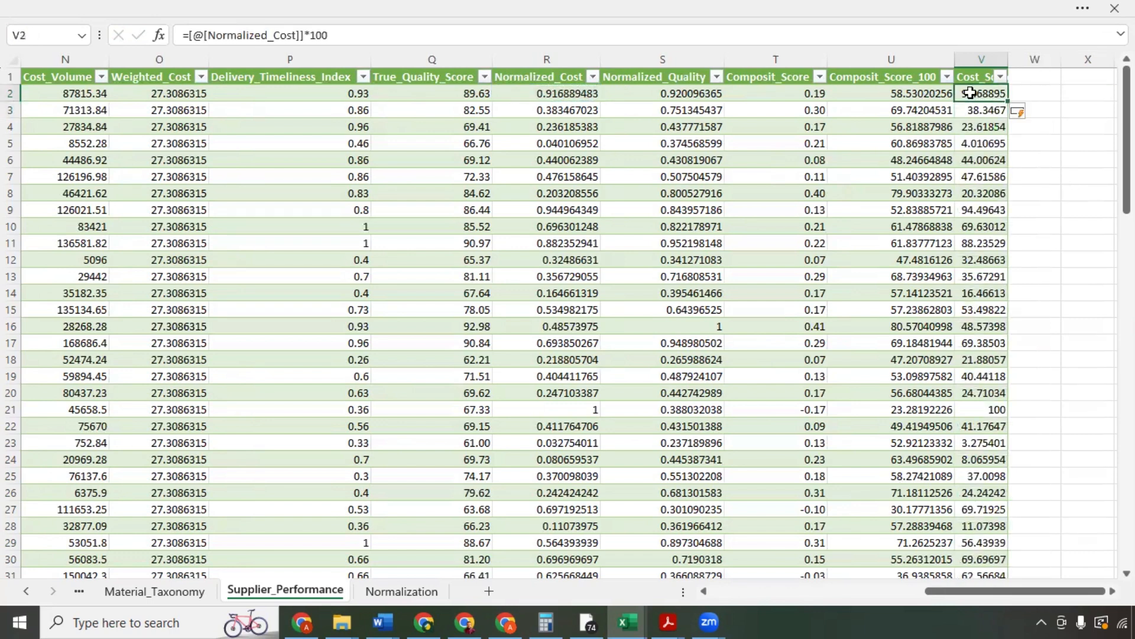
{"action": "key", "text": "ctrl+shift+Down"}
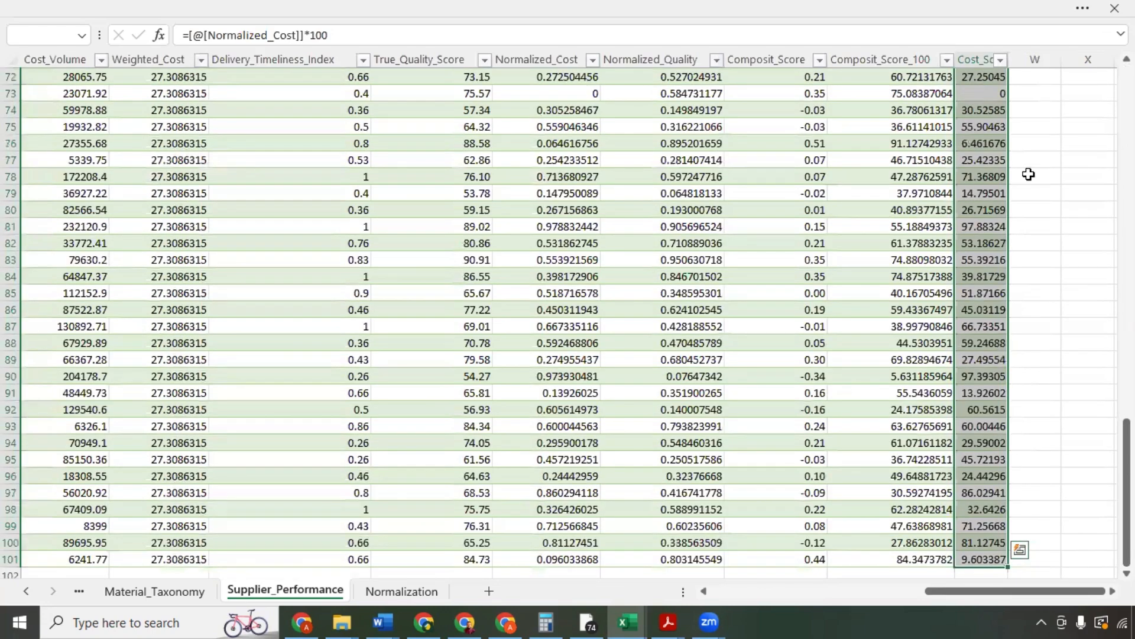
{"action": "scroll", "coordinate": [934, 25], "scroll_direction": "up", "scroll_amount": 6}
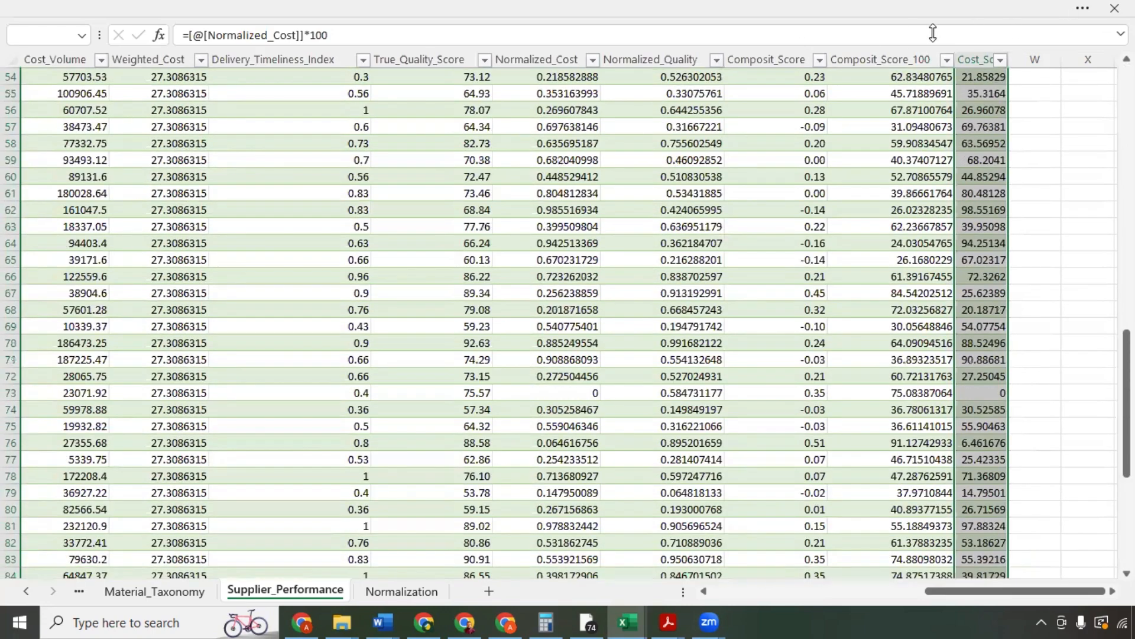
{"action": "left_click", "coordinate": [1078, 9]}
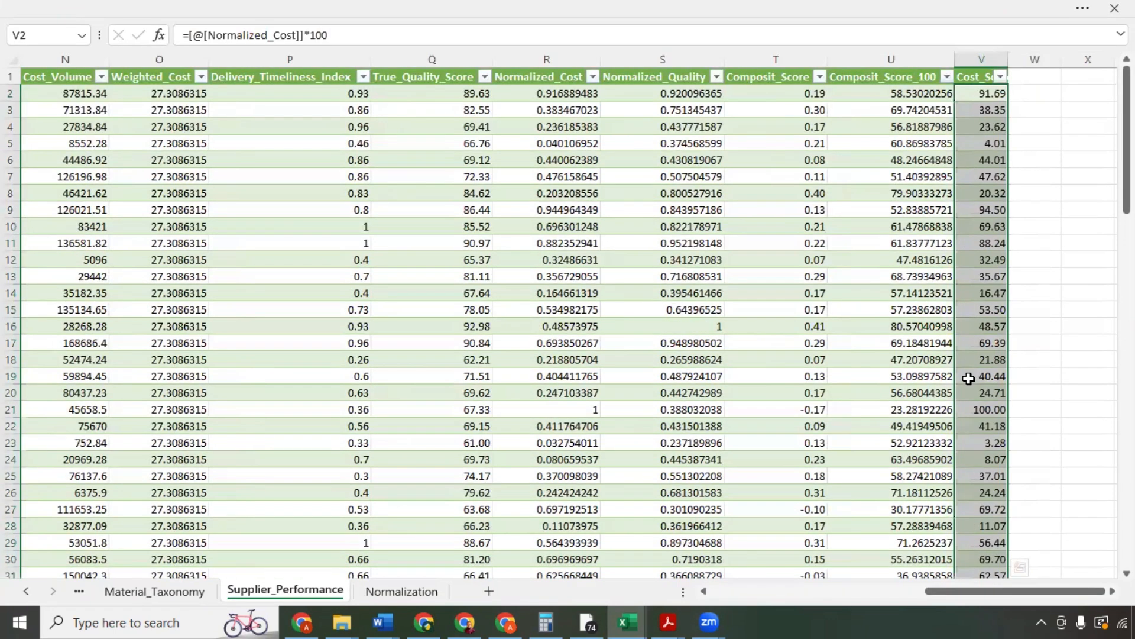
Step: Add a Quality_Score column in W that multiplies Normalized_Quality by 100 with =[@[Normalized_Quality]]*100
{"action": "key", "text": "Up"}
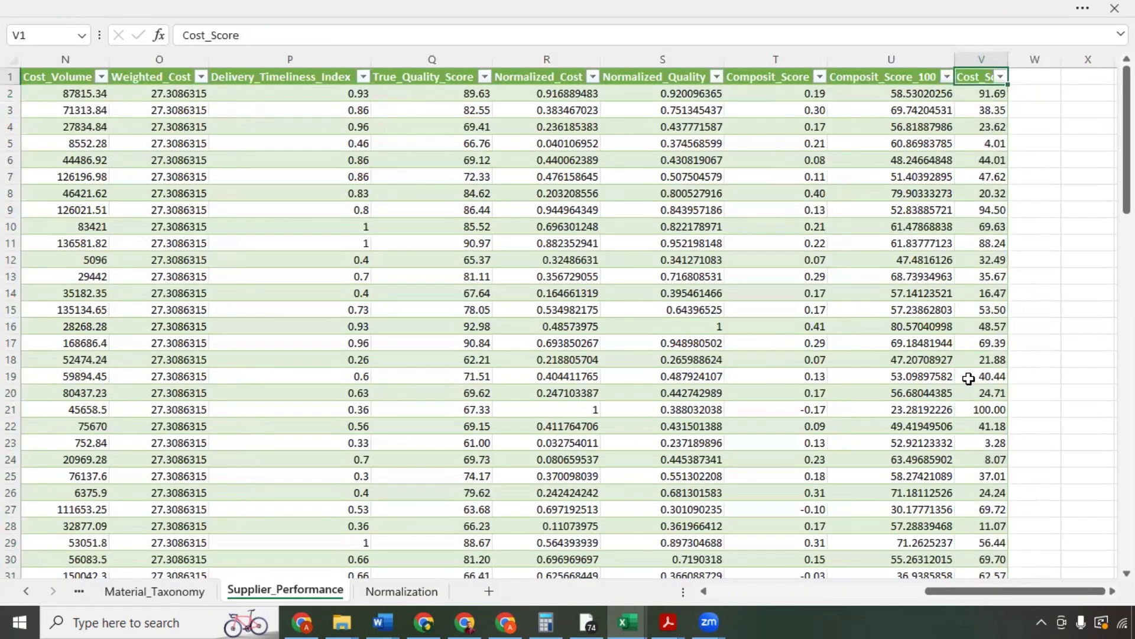
{"action": "key", "text": "Right"}
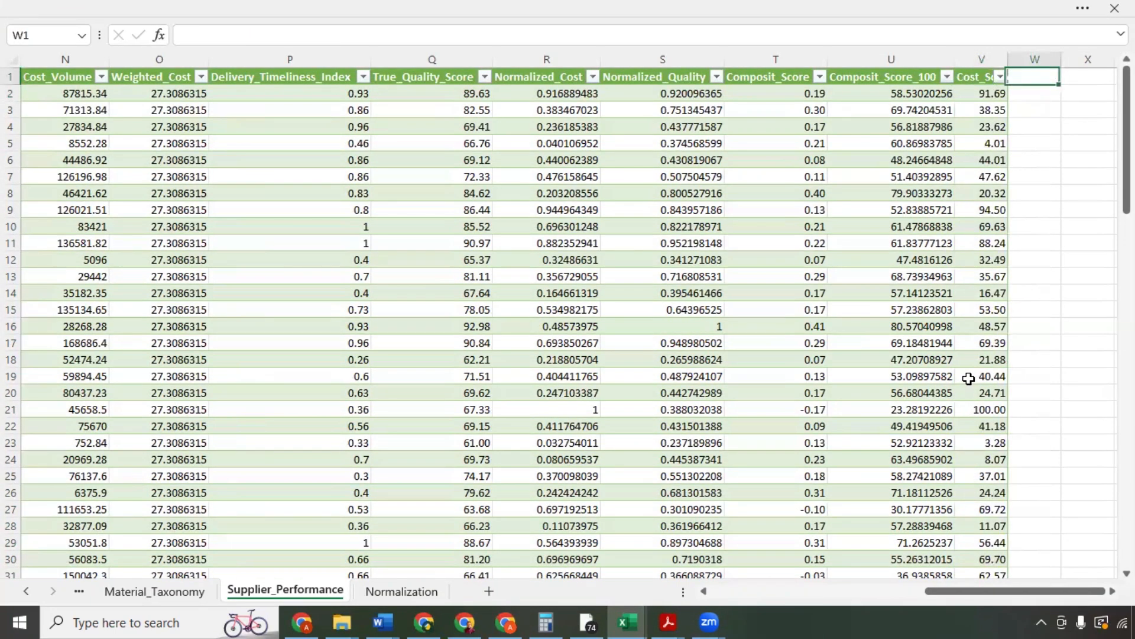
{"action": "type", "text": "Quality_Score"}
{"action": "key", "text": "Return"}
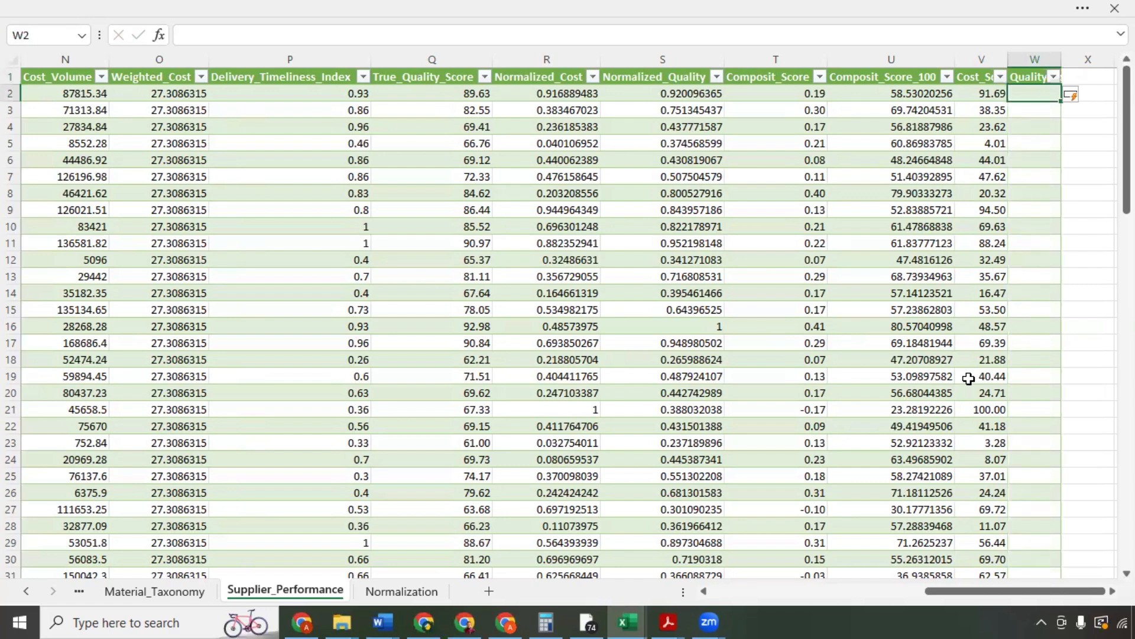
{"action": "type", "text": "="}
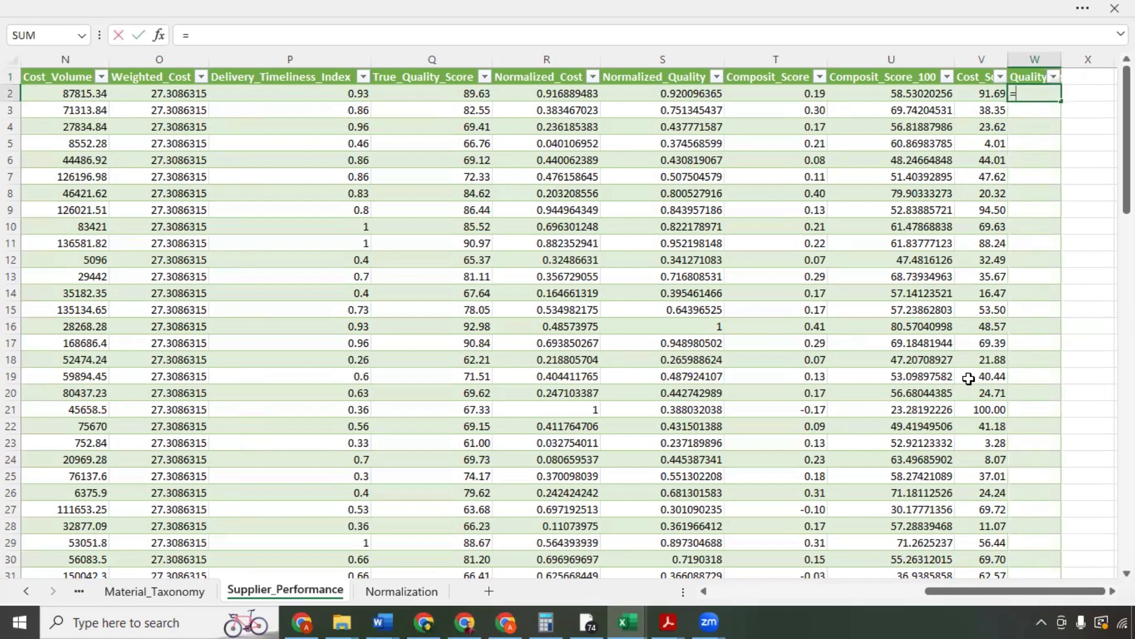
{"action": "left_click", "coordinate": [644, 93]}
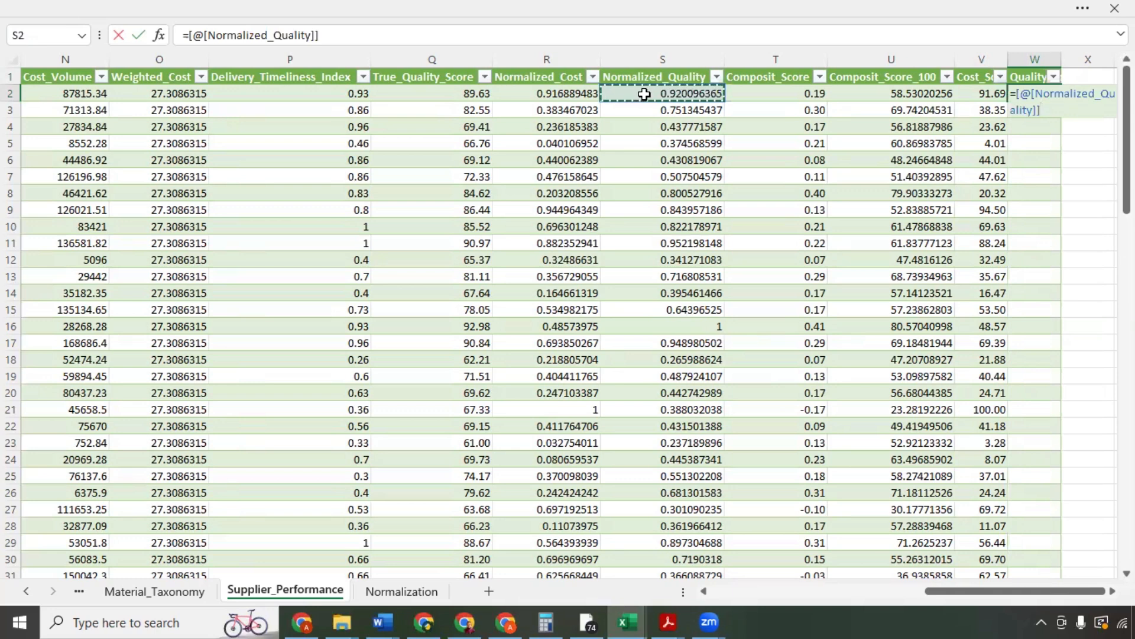
{"action": "type", "text": "*100"}
{"action": "key", "text": "Return"}
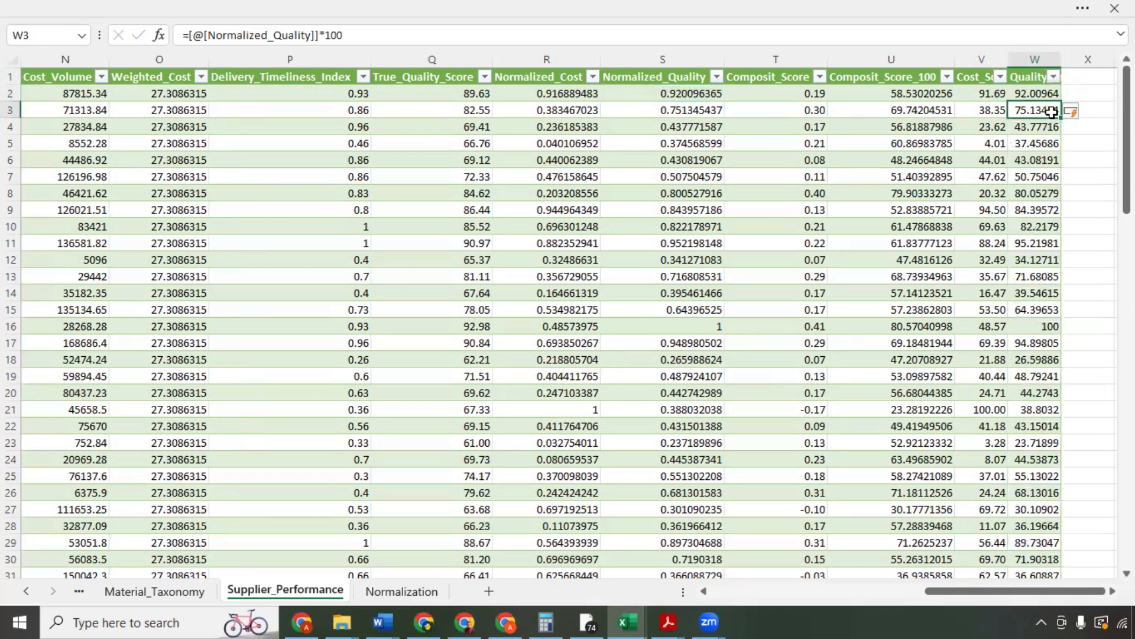
Step: Autofit the Quality_Score column and format all its values to two decimal places
{"action": "double_click", "coordinate": [1064, 57]}
{"action": "left_click", "coordinate": [1075, 94]}
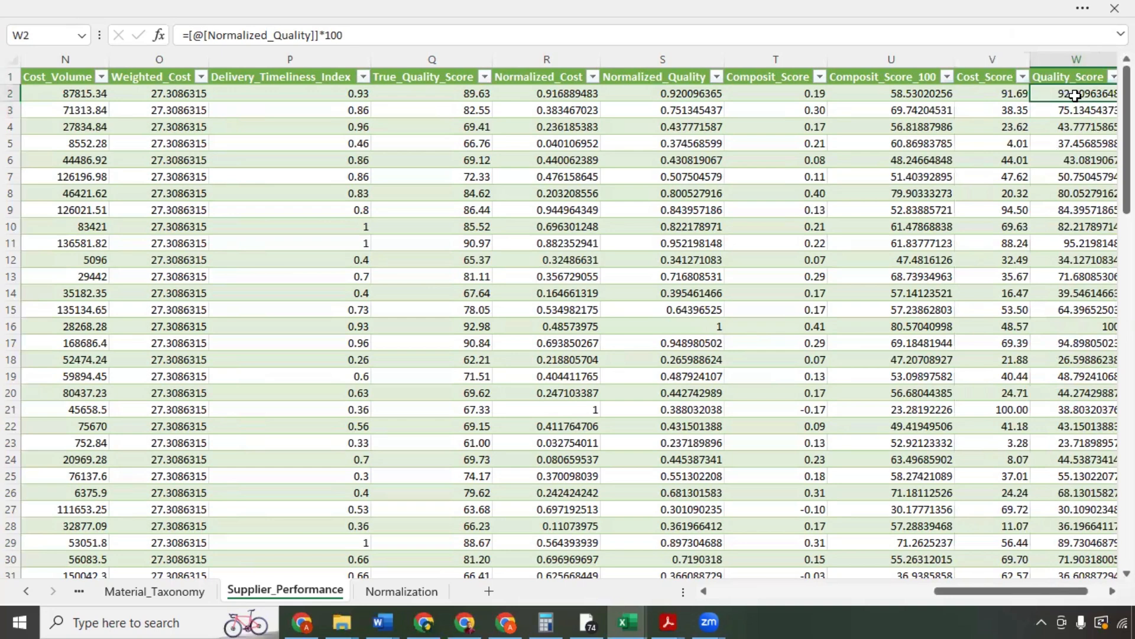
{"action": "key", "text": "ctrl+shift+Down"}
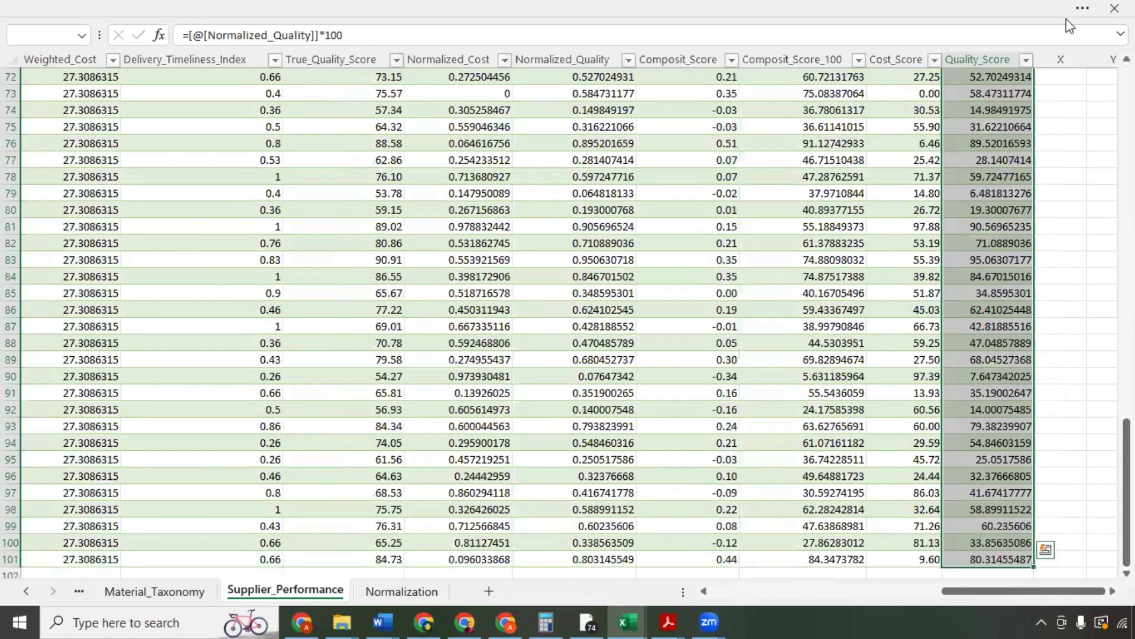
{"action": "left_click", "coordinate": [1083, 8]}
{"action": "left_click", "coordinate": [584, 113]}
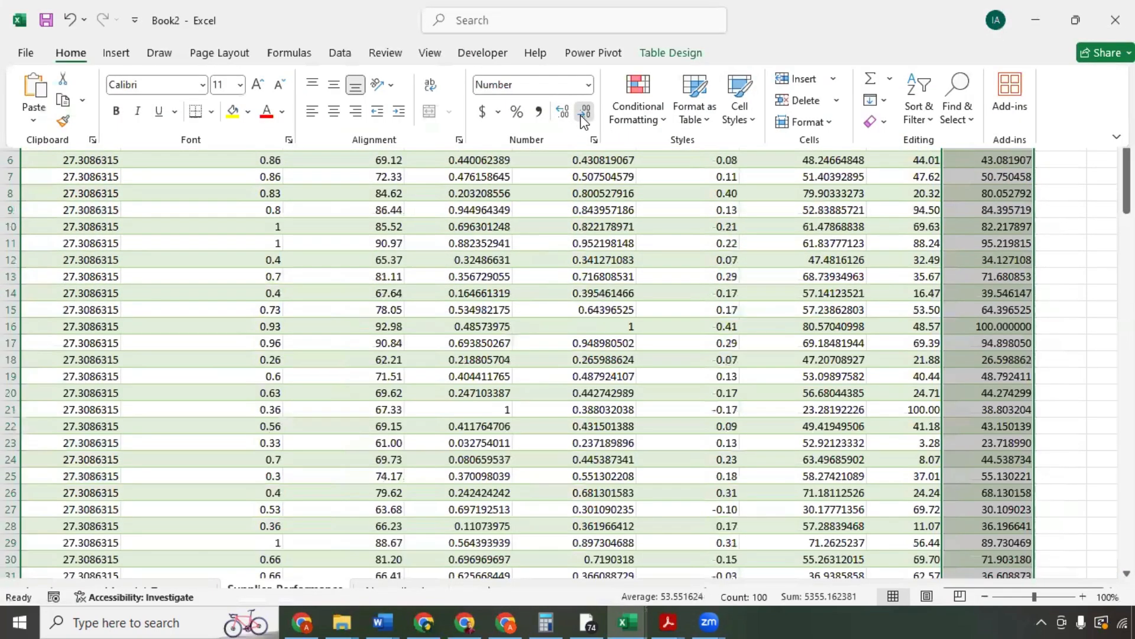
{"action": "left_click", "coordinate": [584, 113]}
{"action": "left_click", "coordinate": [584, 112]}
{"action": "left_click", "coordinate": [585, 113]}
{"action": "left_click", "coordinate": [584, 112]}
Step: Add a Supplier_Quadrant column header in X1 and autofit the column width
{"action": "left_click", "coordinate": [1047, 78]}
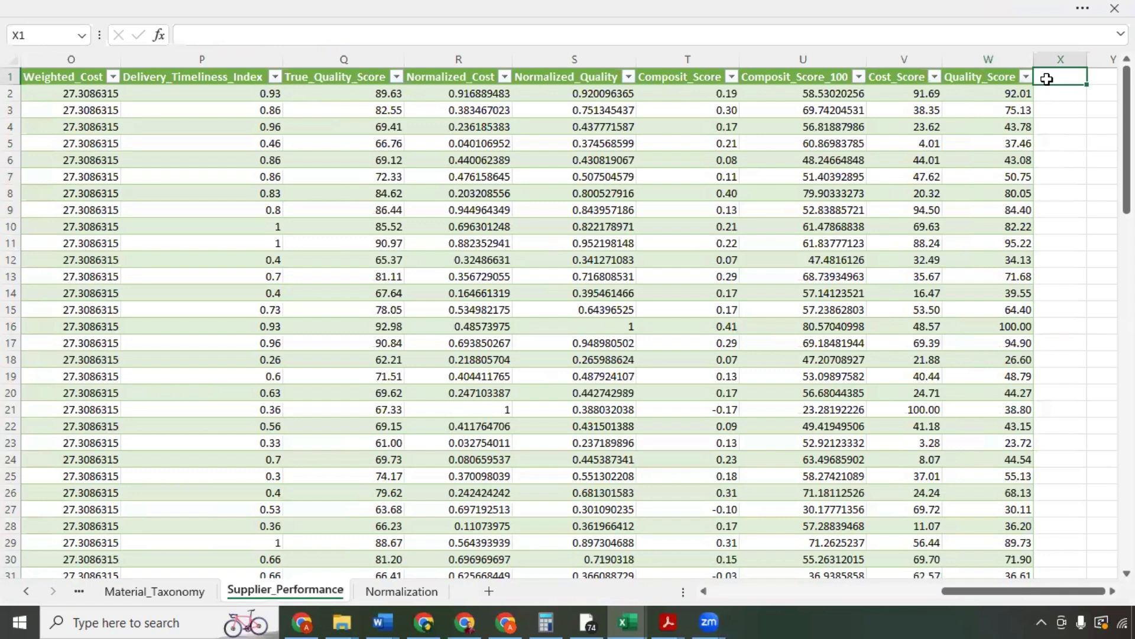
{"action": "type", "text": "Supplier_Q"}
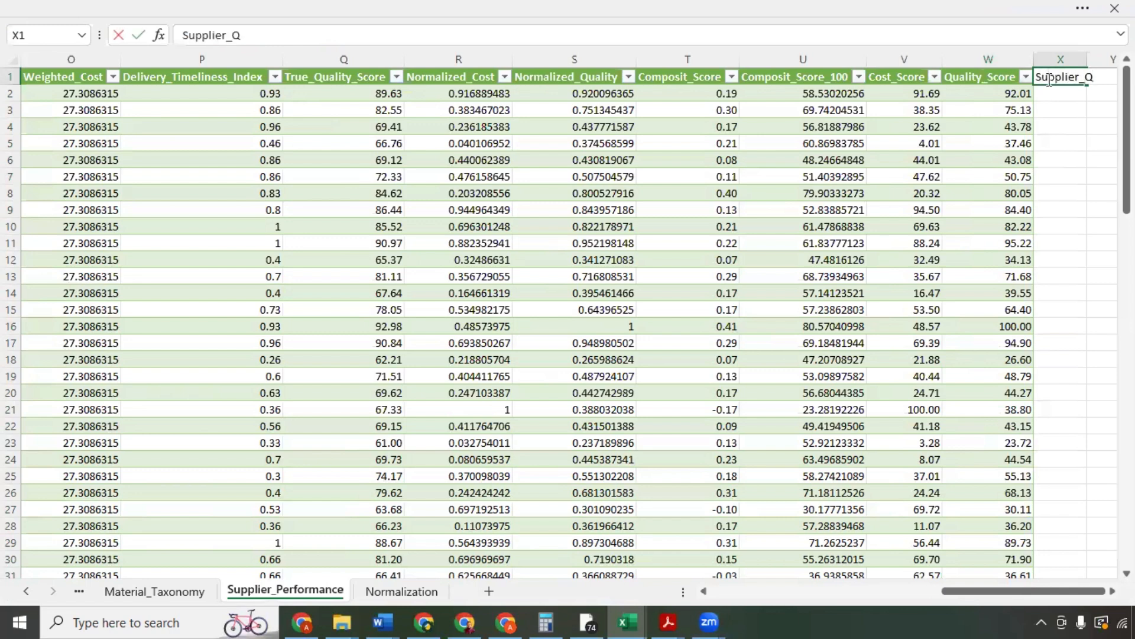
{"action": "key", "text": "Return"}
{"action": "double_click", "coordinate": [1088, 59]}
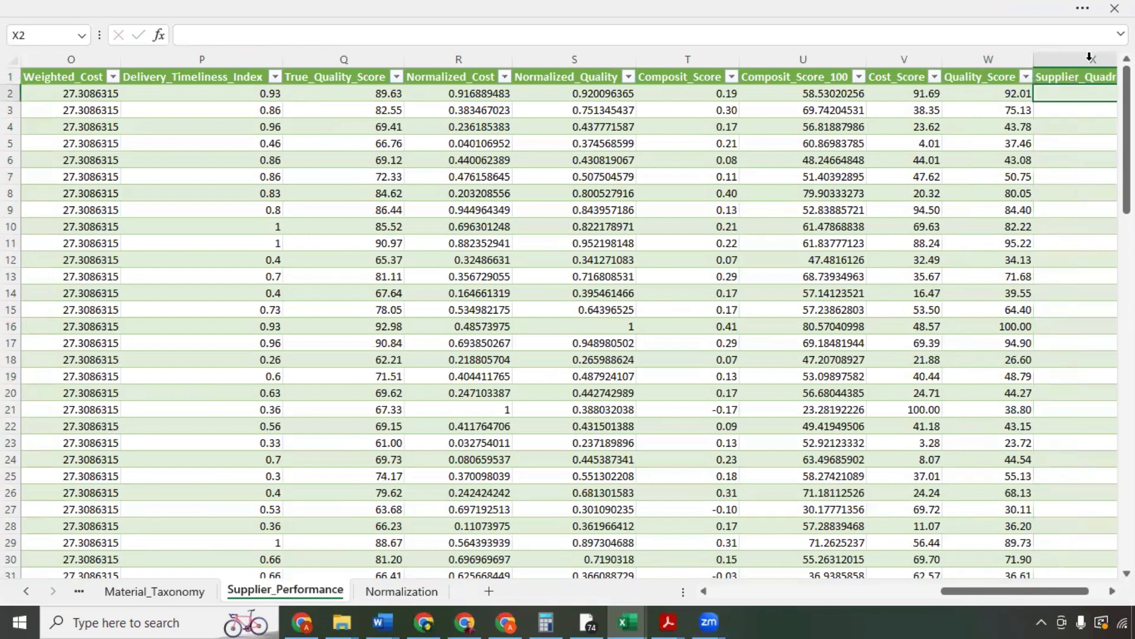
{"action": "left_click_drag", "start_coordinate": [987, 594], "coordinate": [994, 593]}
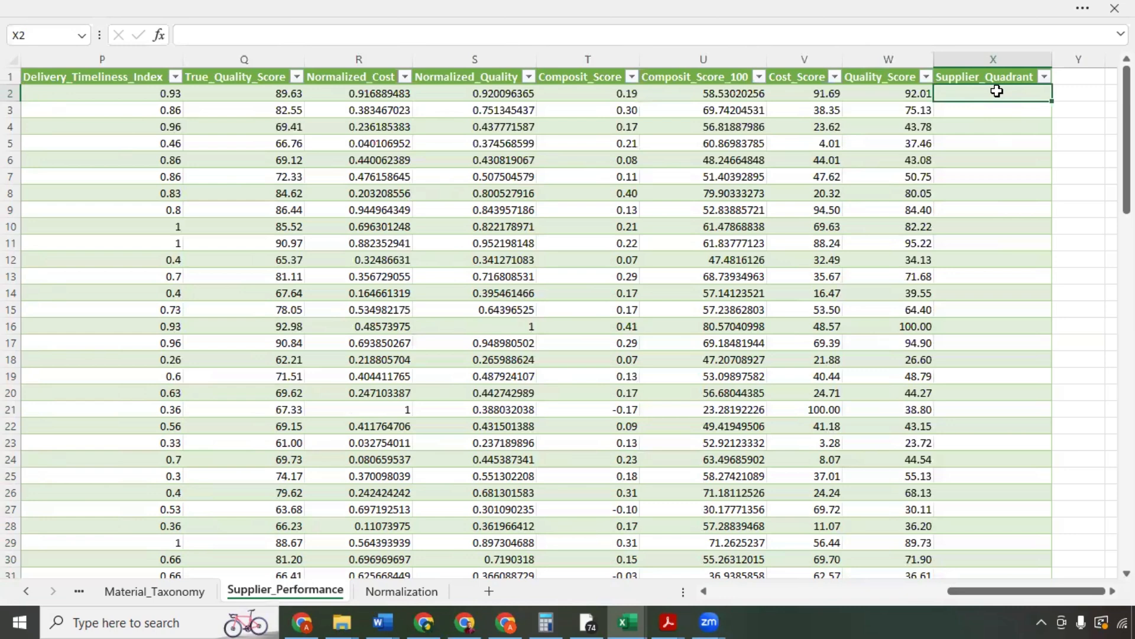
Step: Begin an IFS formula in X2 with an AND( test on its own line, enlarging the formula editing area
{"action": "type", "text": "=IFS"}
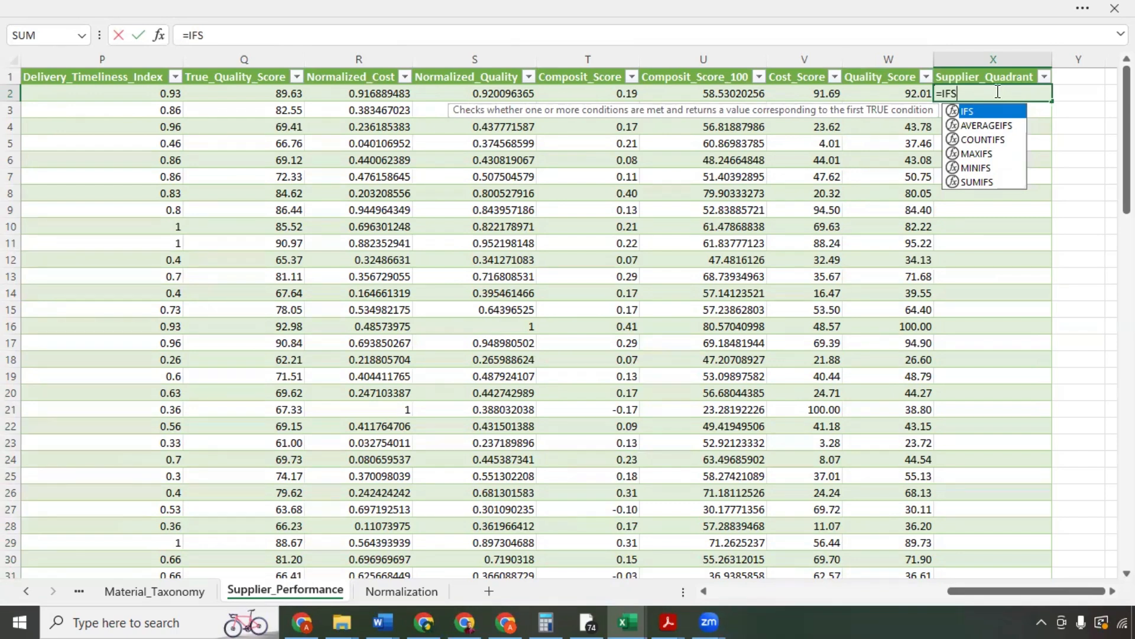
{"action": "type", "text": "("}
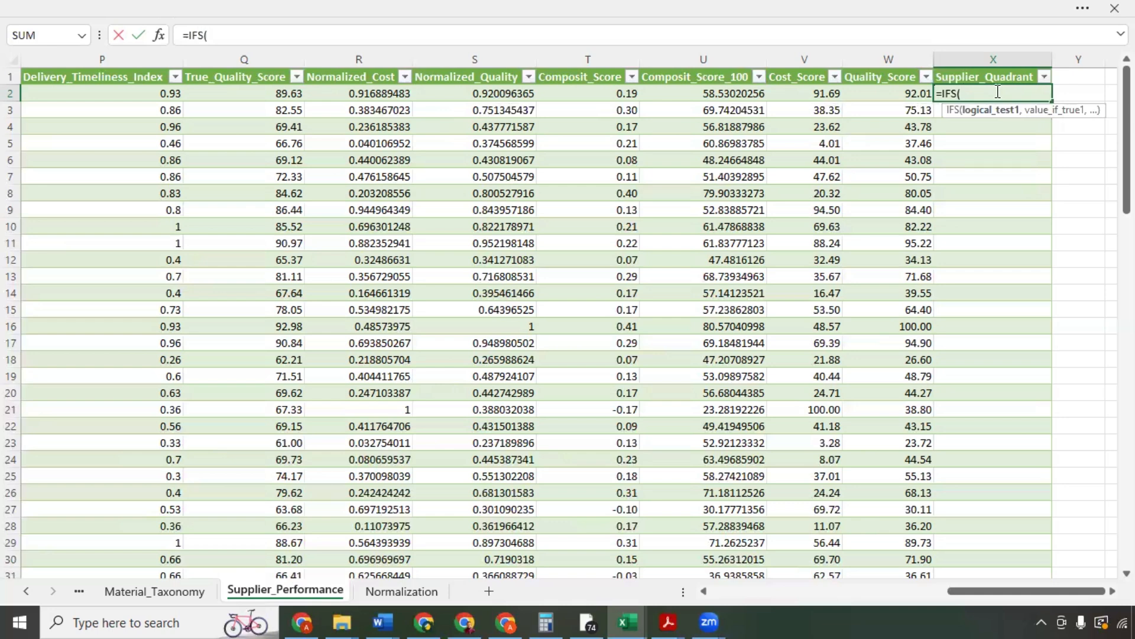
{"action": "type", "text": "AND"}
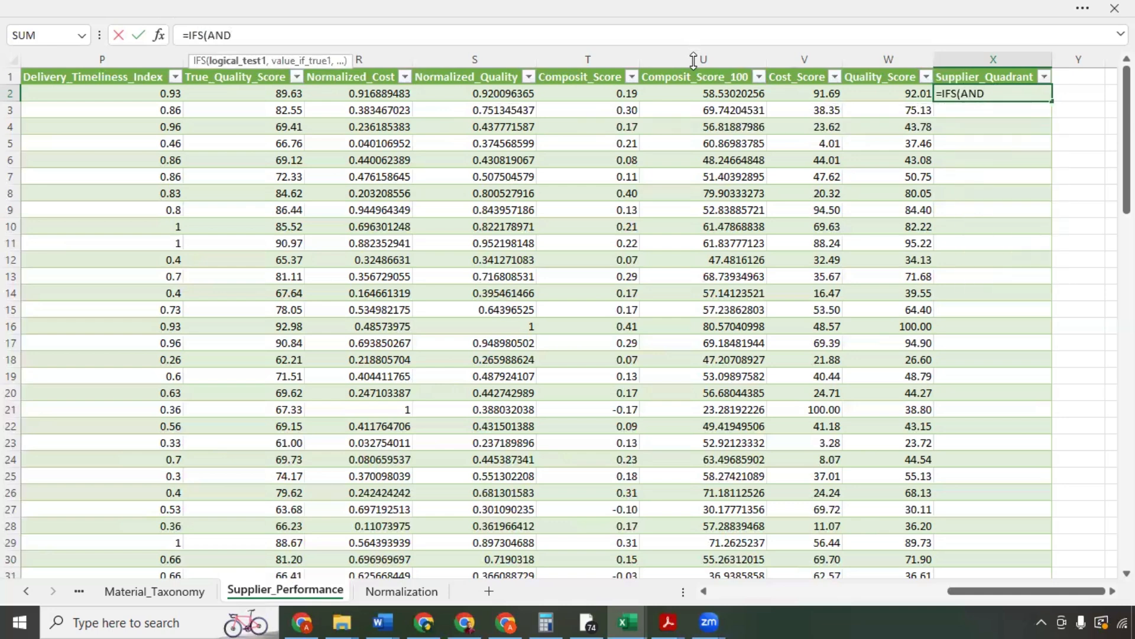
{"action": "left_click_drag", "start_coordinate": [694, 60], "coordinate": [683, 145]}
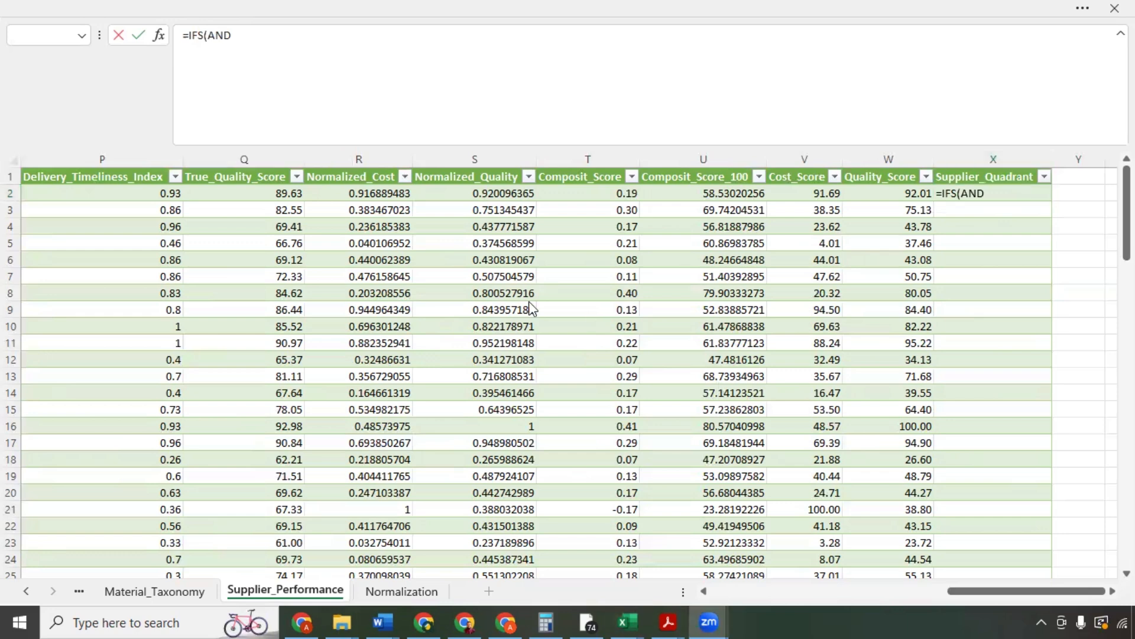
{"action": "left_click", "coordinate": [394, 55]}
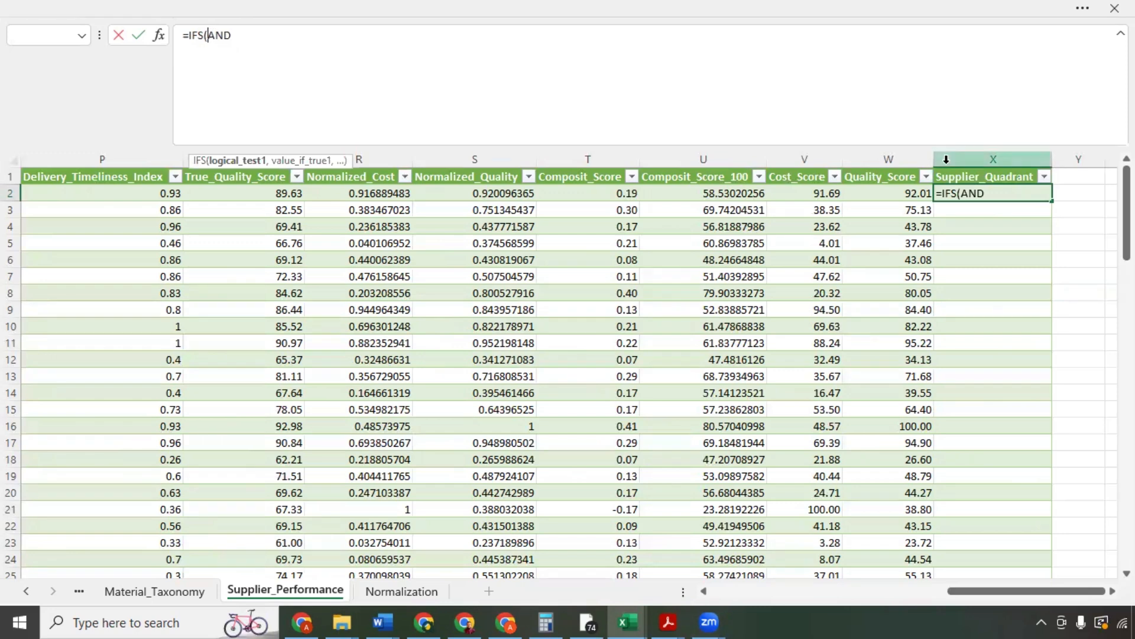
{"action": "key", "text": "alt+Return"}
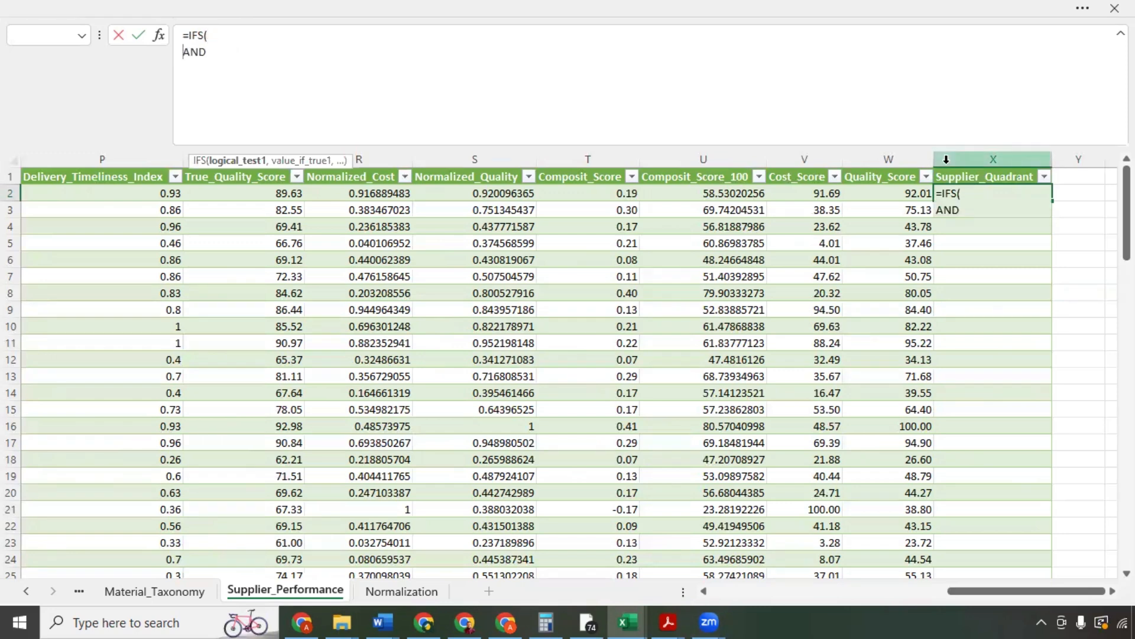
{"action": "left_click", "coordinate": [311, 62]}
{"action": "type", "text": "("}
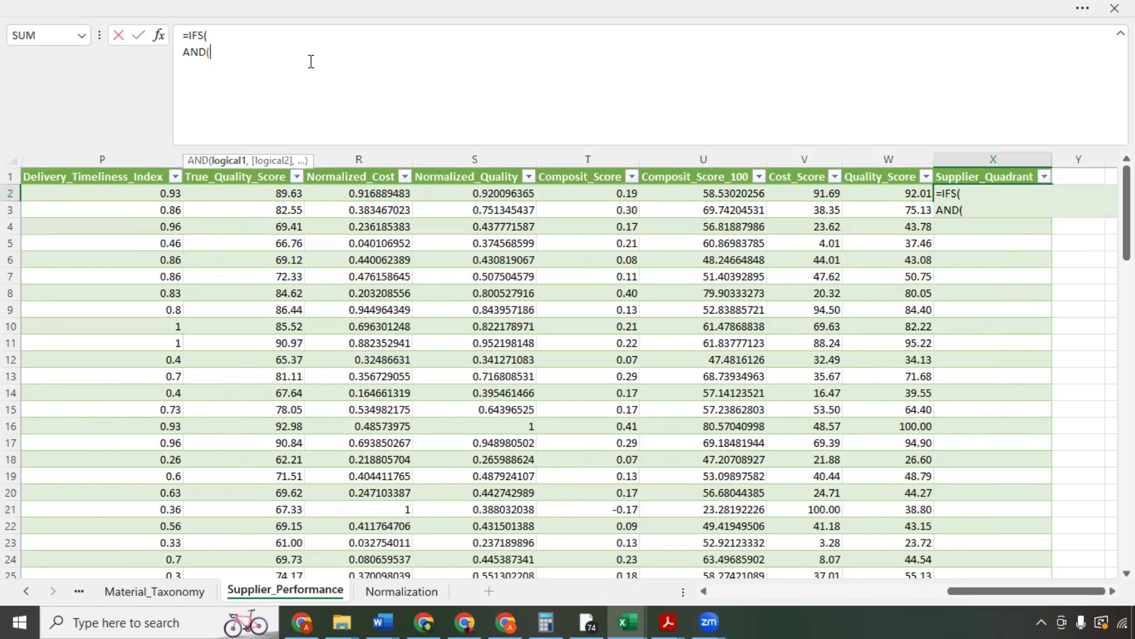
Step: Set the first IFS condition to Cost_Score <=40 and Quality_Score >=70, returning "Best Quality"
{"action": "left_click", "coordinate": [795, 194]}
{"action": "type", "text": "<"}
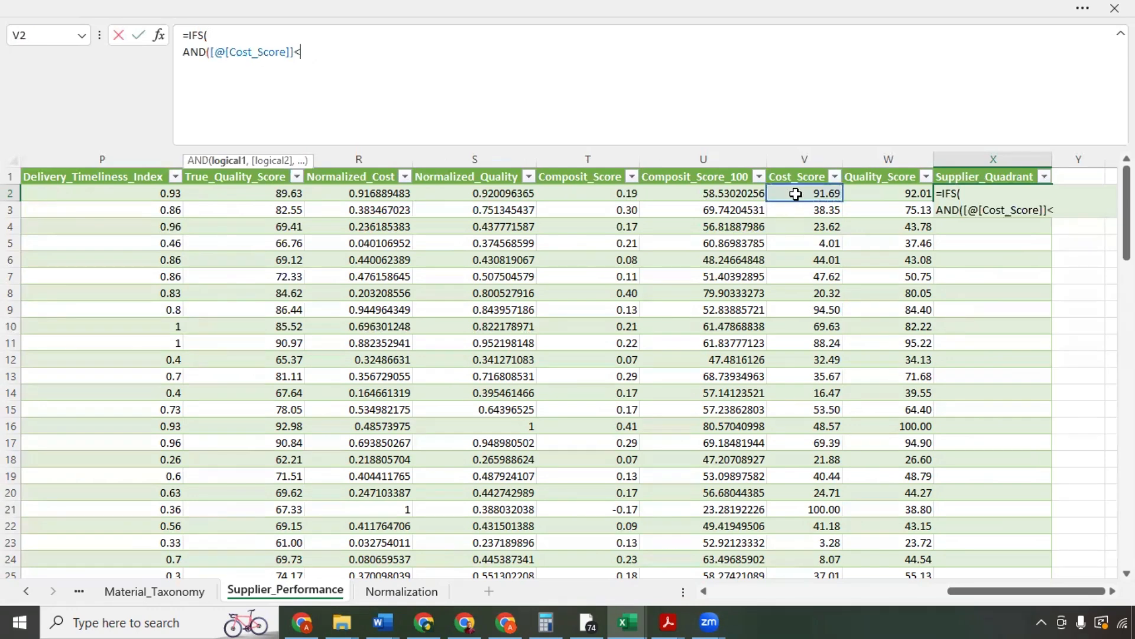
{"action": "type", "text": "=40,"}
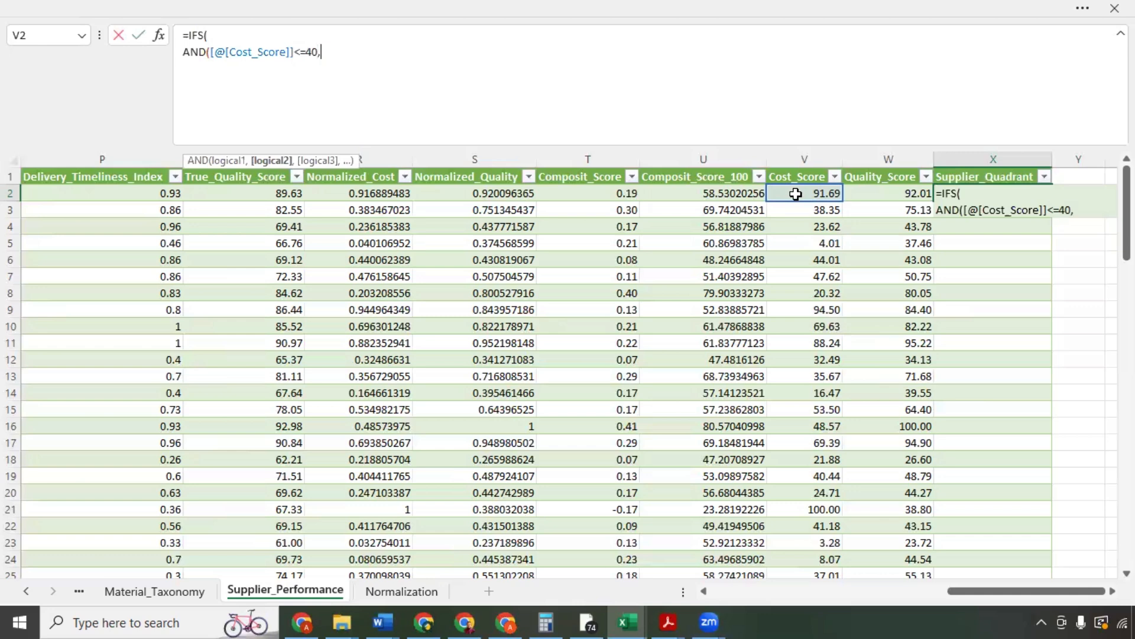
{"action": "left_click", "coordinate": [881, 193]}
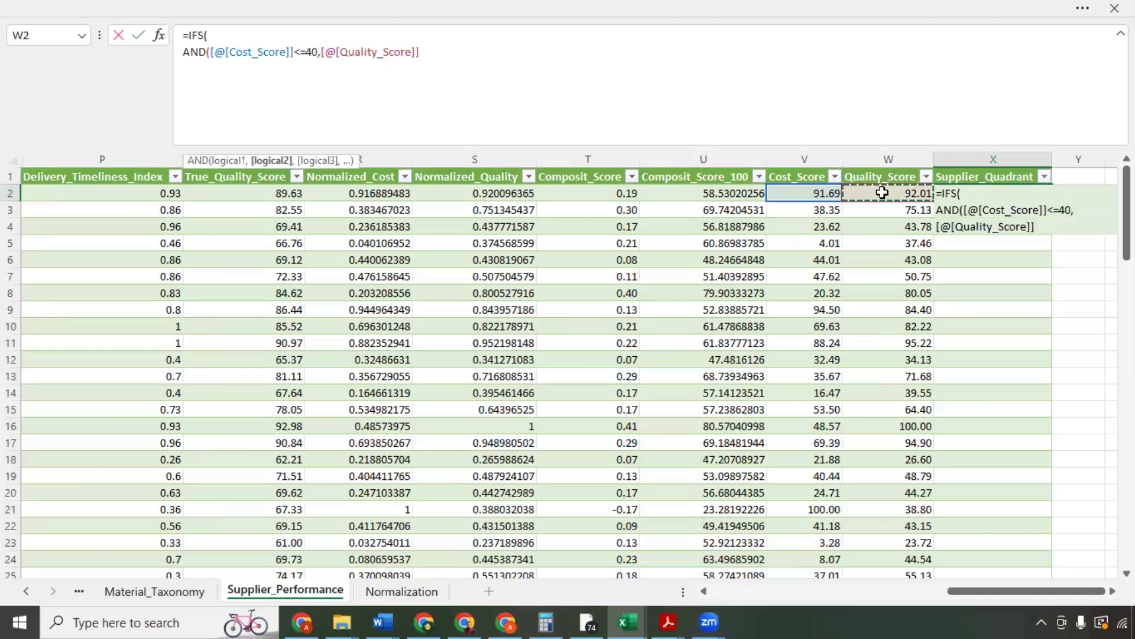
{"action": "type", "text": ">=70)"}
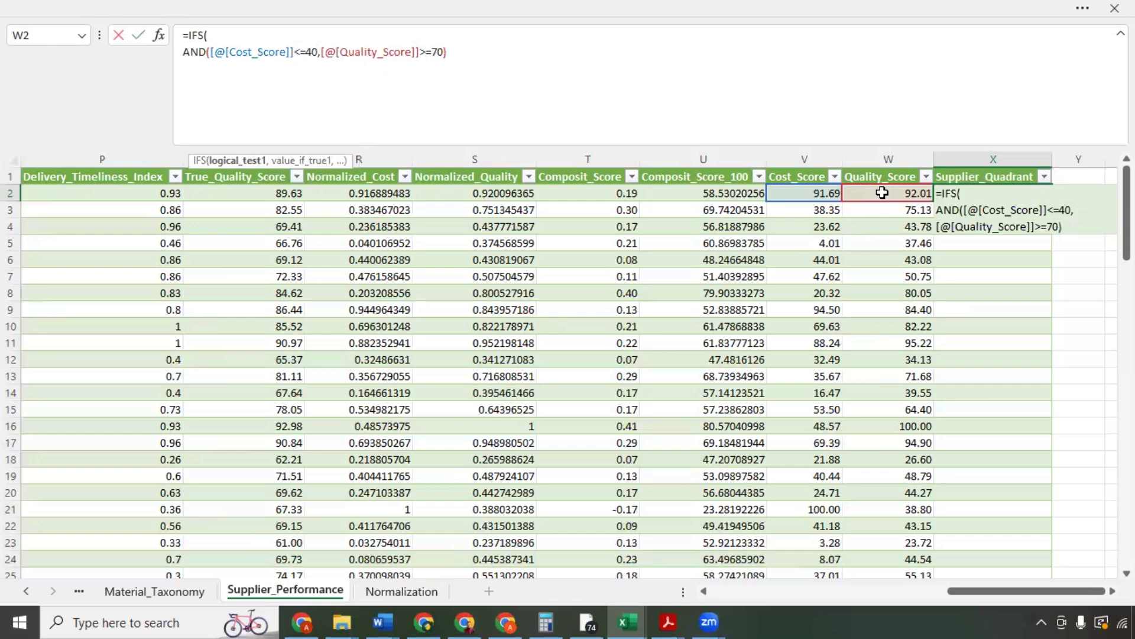
{"action": "type", "text": ","}
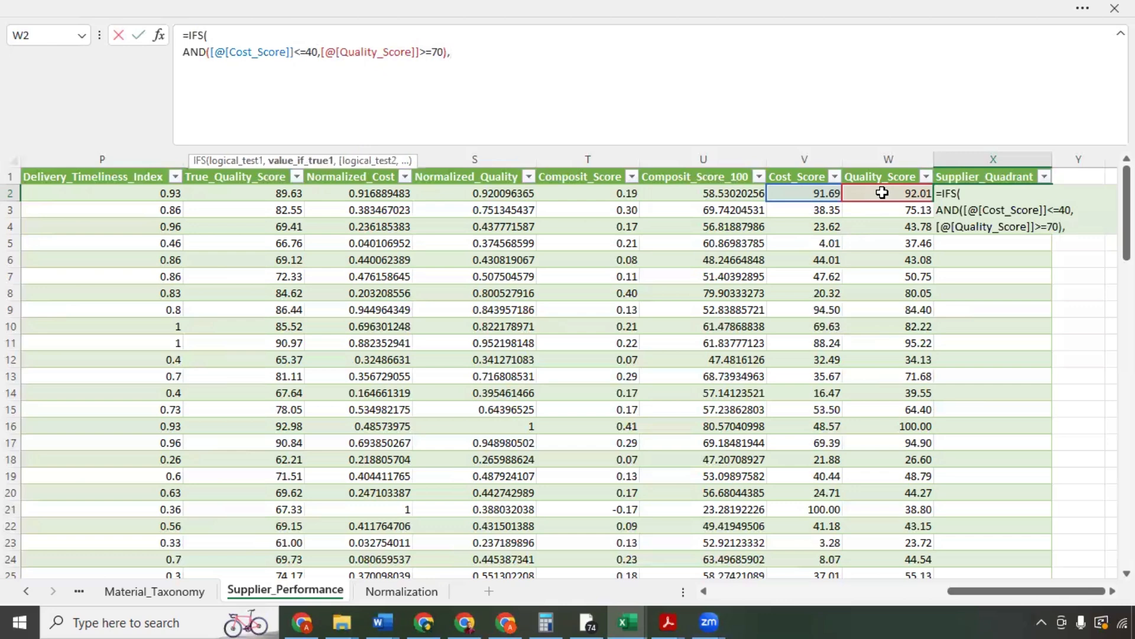
{"action": "type", "text": "\"Best Quality\""}
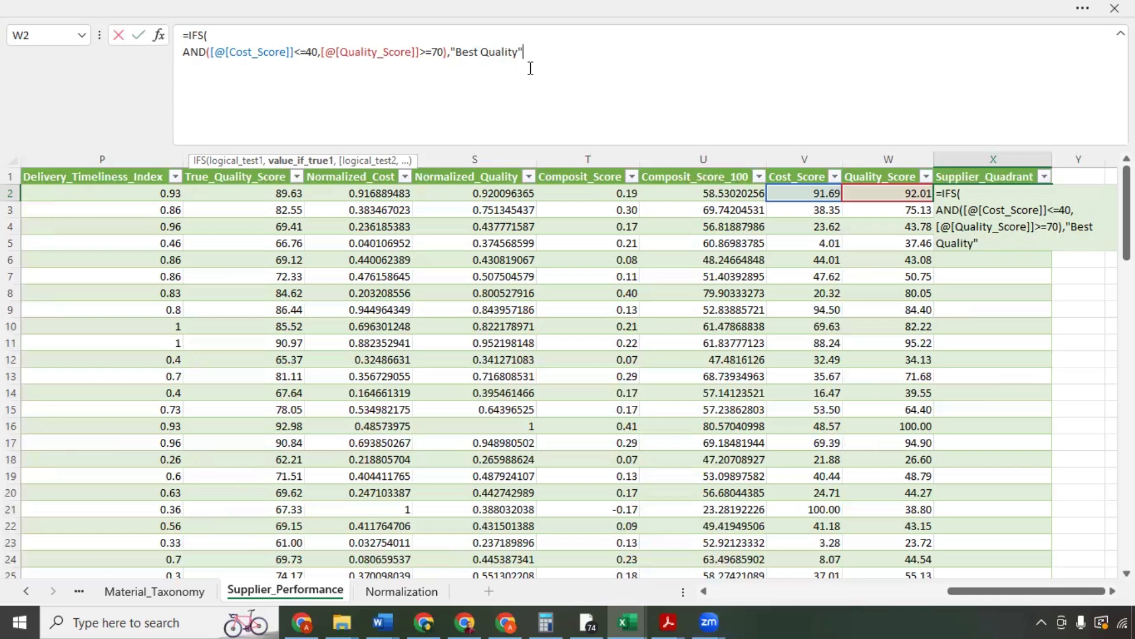
Step: Add a second IFS condition on a new line: Cost_Score <=40 and Quality_Score <70, returning "Cost Optimize"
{"action": "type", "text": ","}
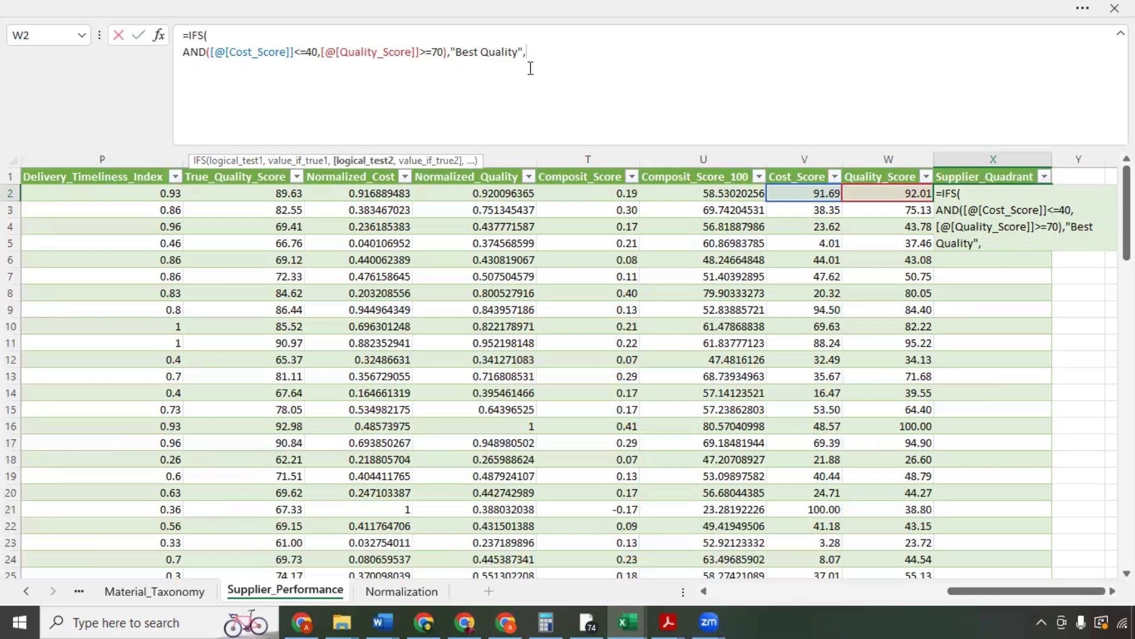
{"action": "key", "text": "alt+Return"}
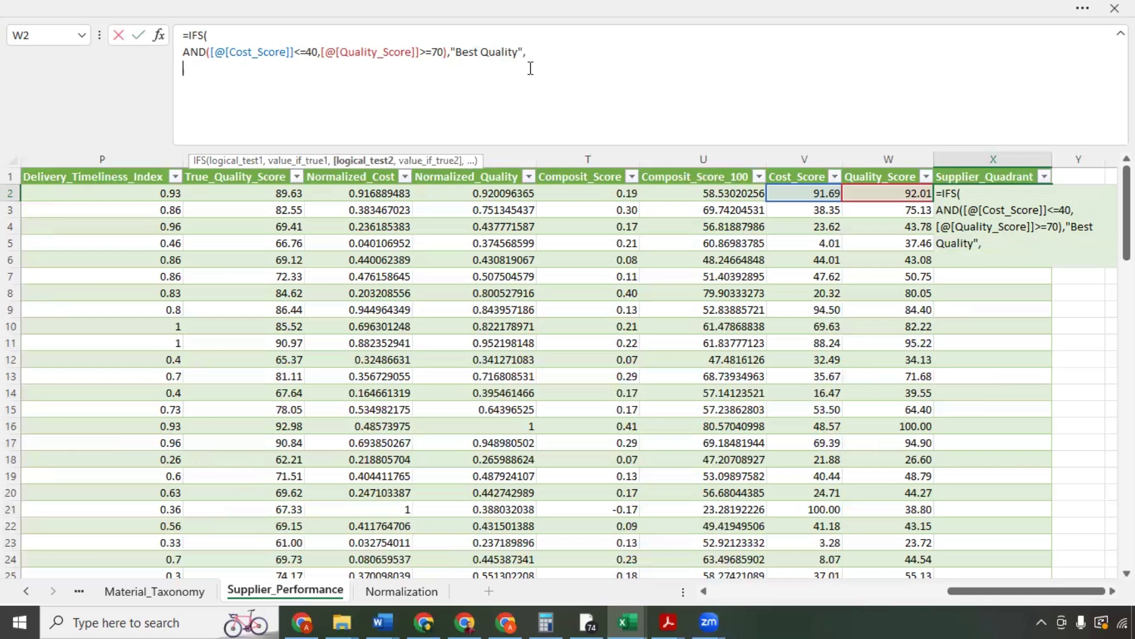
{"action": "type", "text": "AND"}
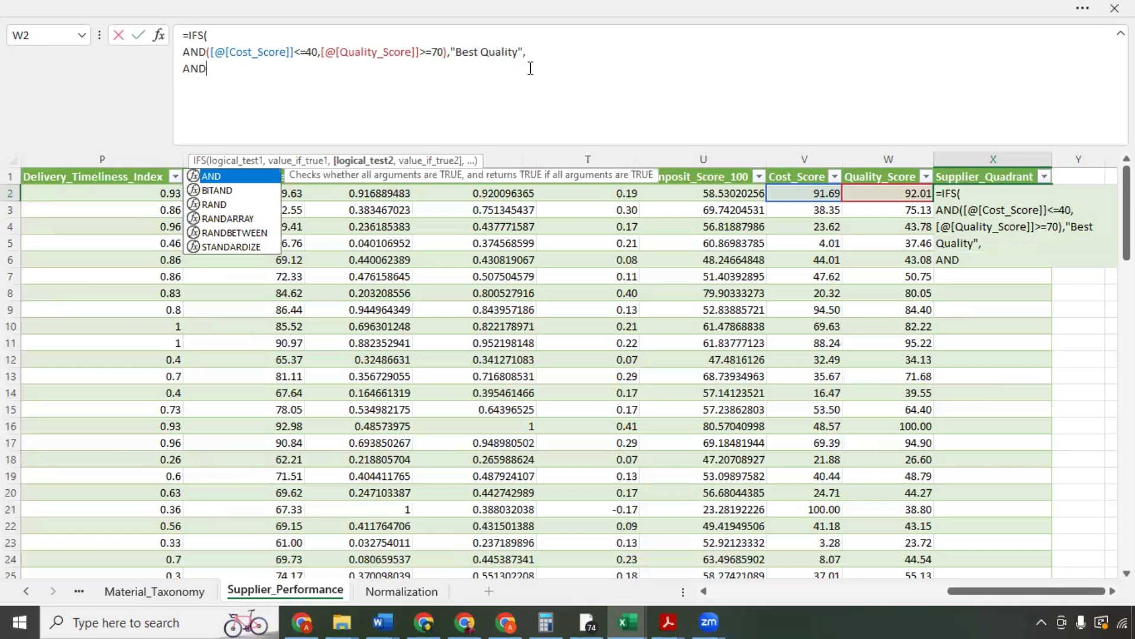
{"action": "type", "text": "("}
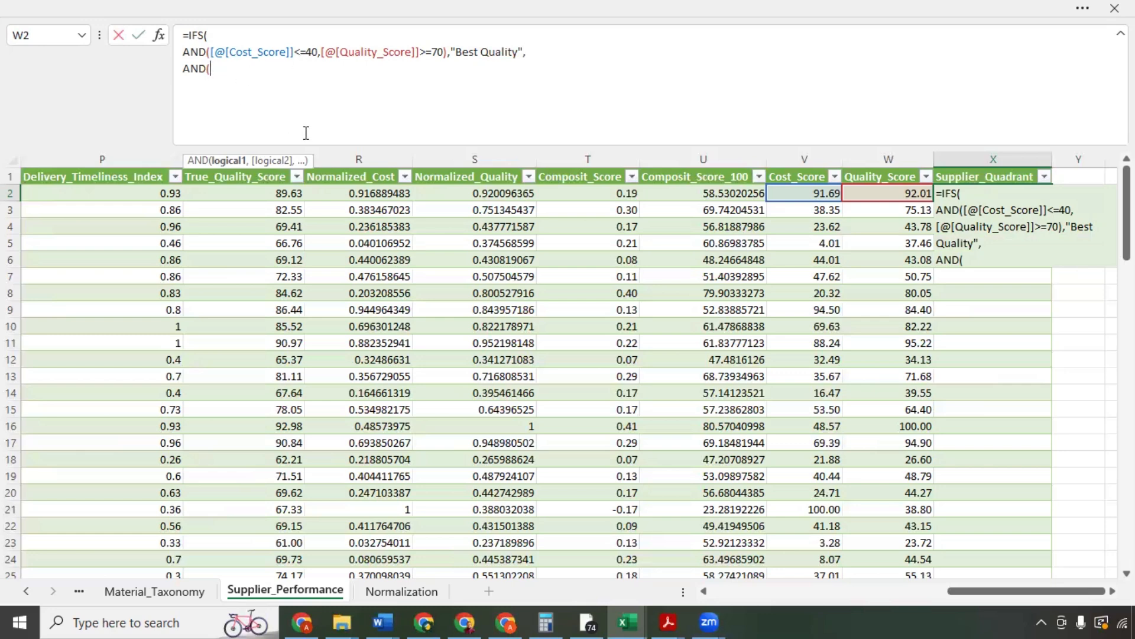
{"action": "left_click", "coordinate": [820, 197]}
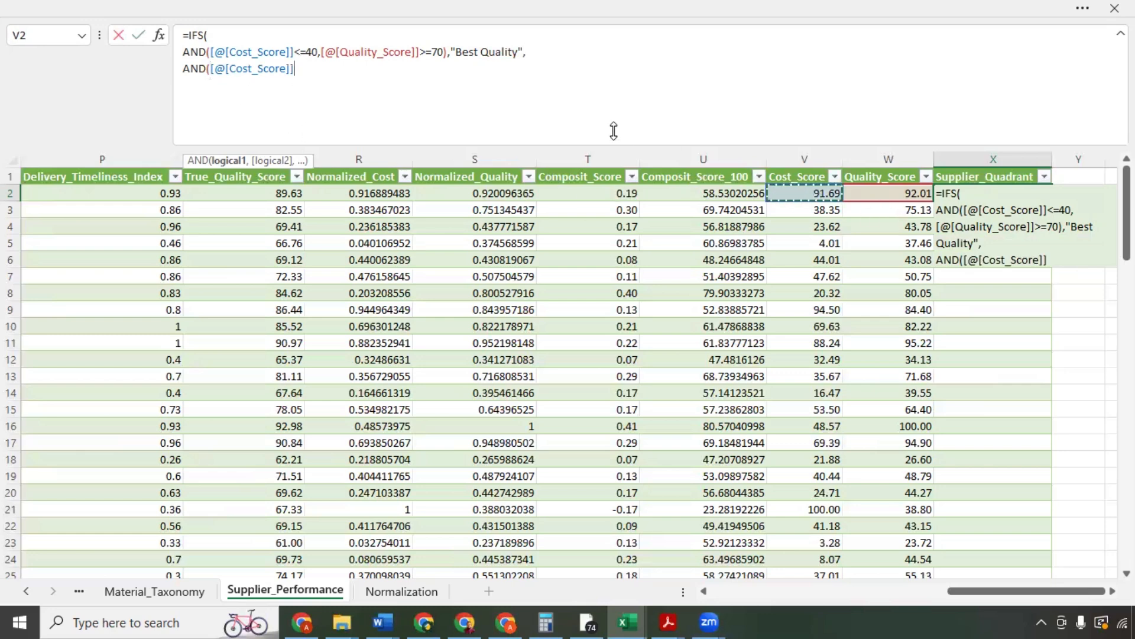
{"action": "type", "text": "<=40"}
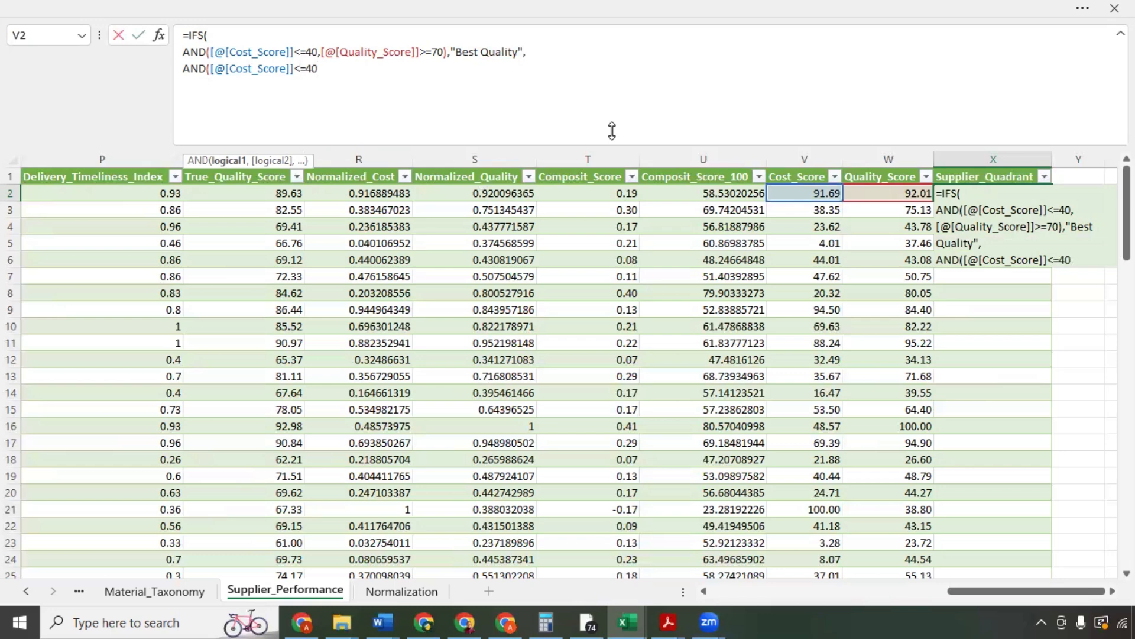
{"action": "type", "text": ","}
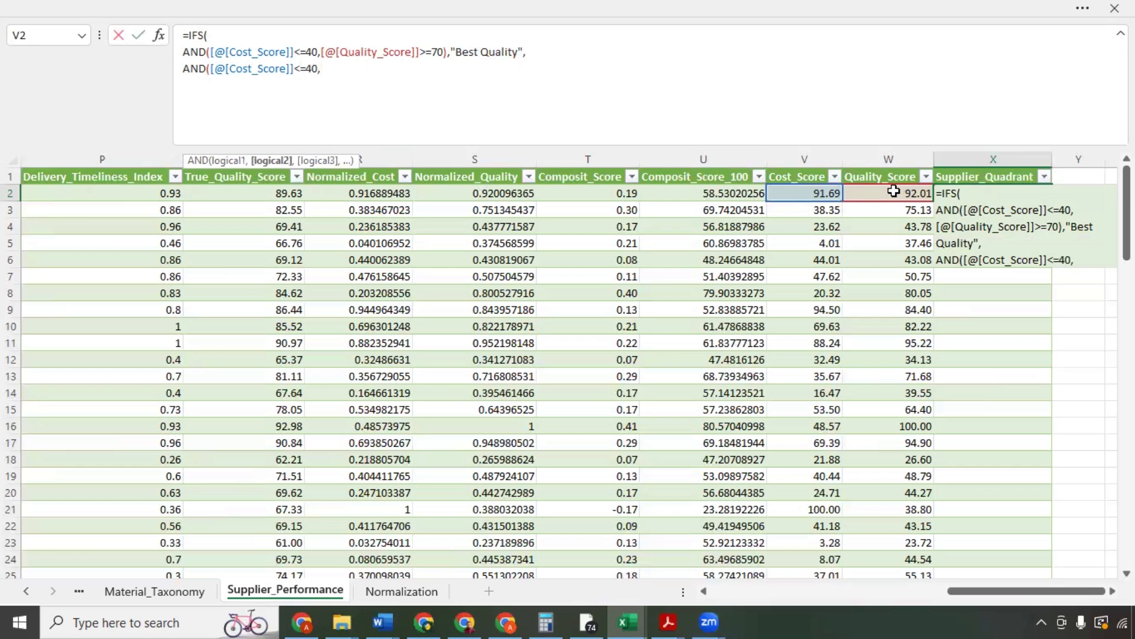
{"action": "left_click", "coordinate": [893, 191]}
{"action": "type", "text": "<"}
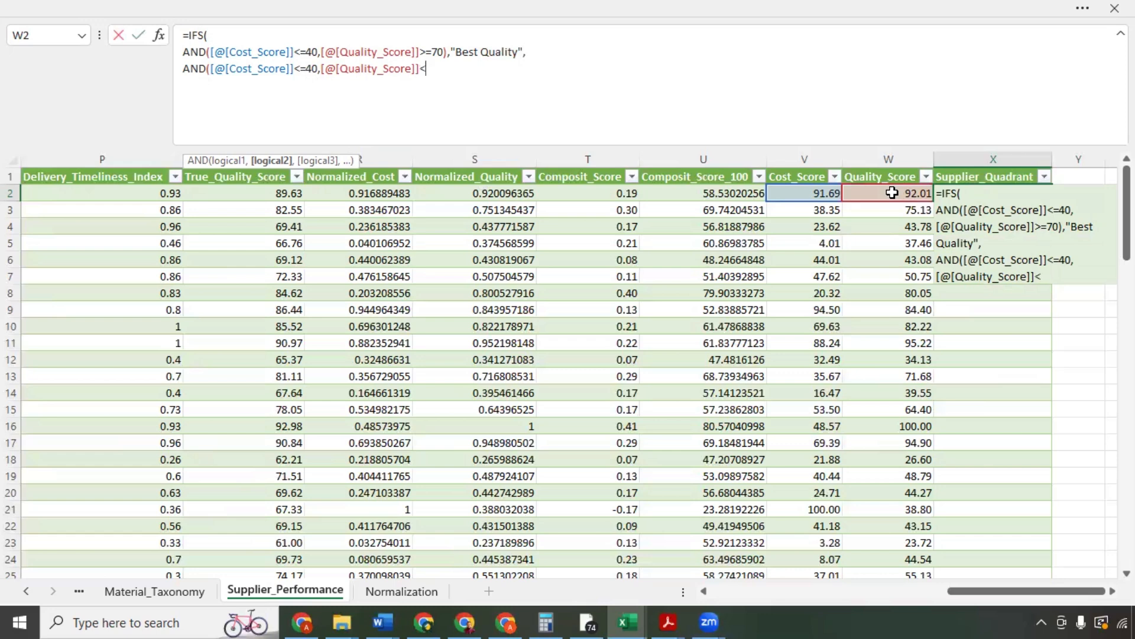
{"action": "type", "text": "70),"}
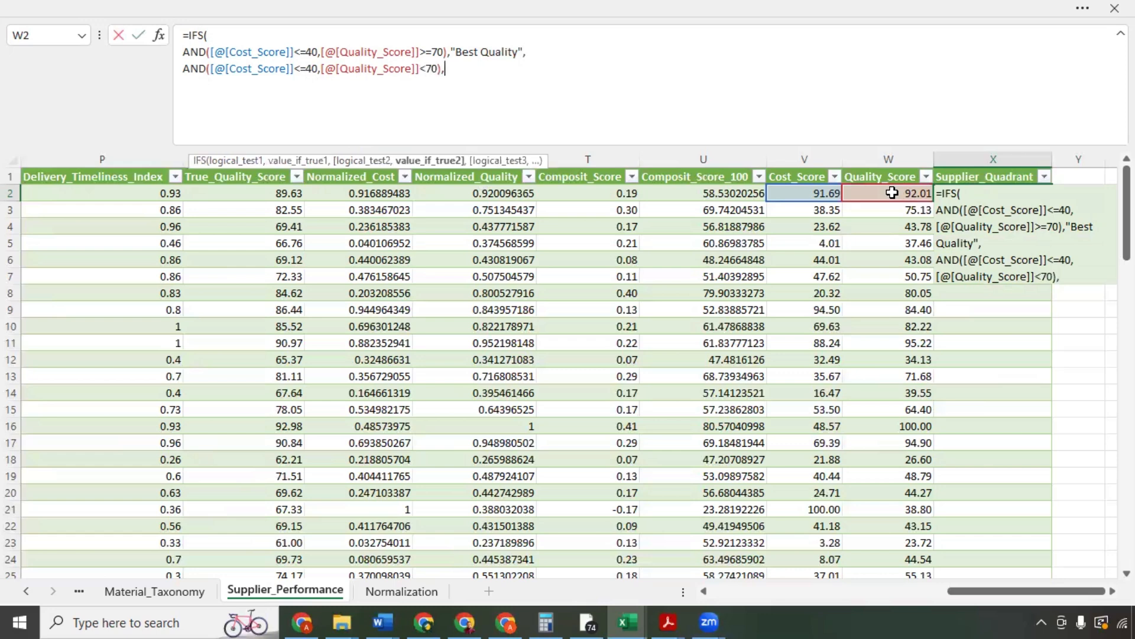
{"action": "type", "text": "\"Cost Optimiz"}
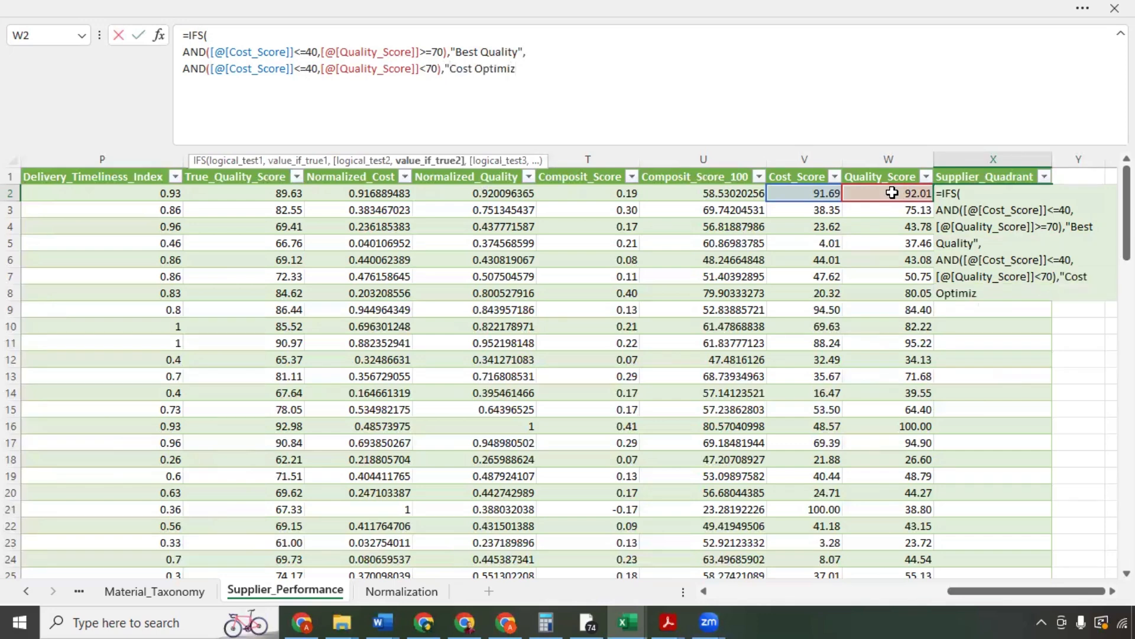
{"action": "type", "text": "e\","}
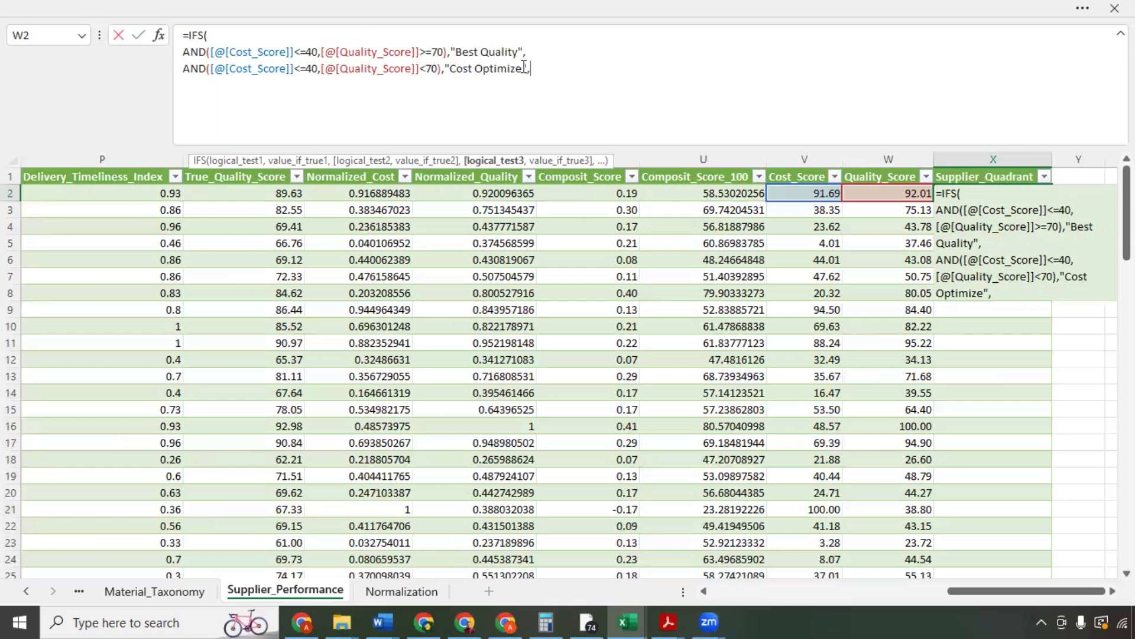
Step: Add a third IFS condition on a new line: Cost_Score >40 and Quality_Score >=70, returning "Cost Risk"
{"action": "key", "text": "alt+Return"}
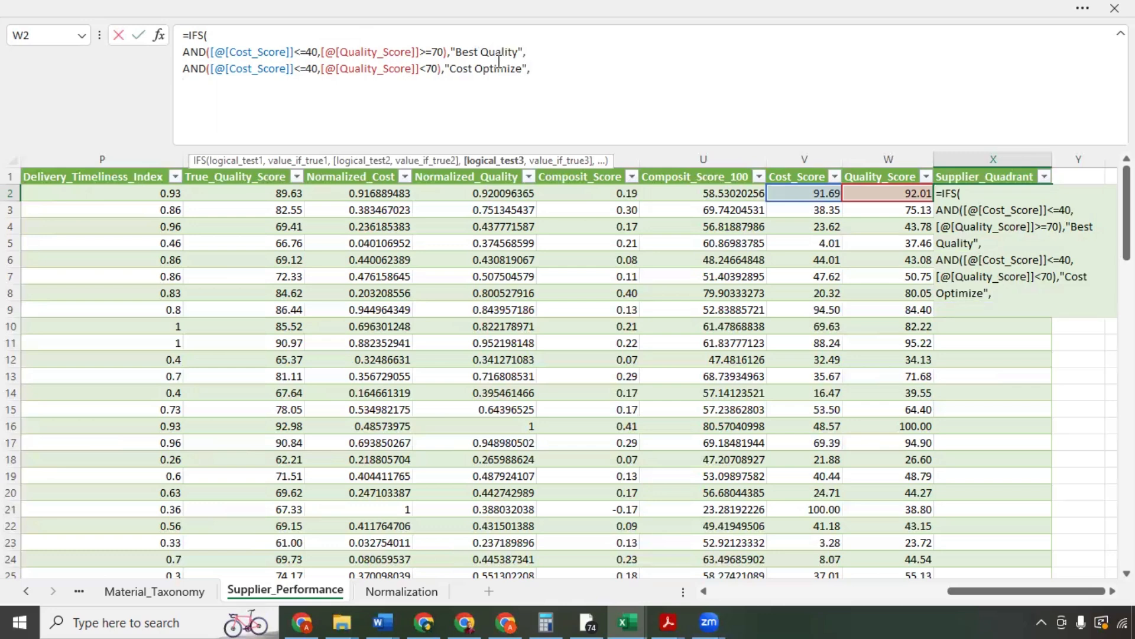
{"action": "type", "text": "AND"}
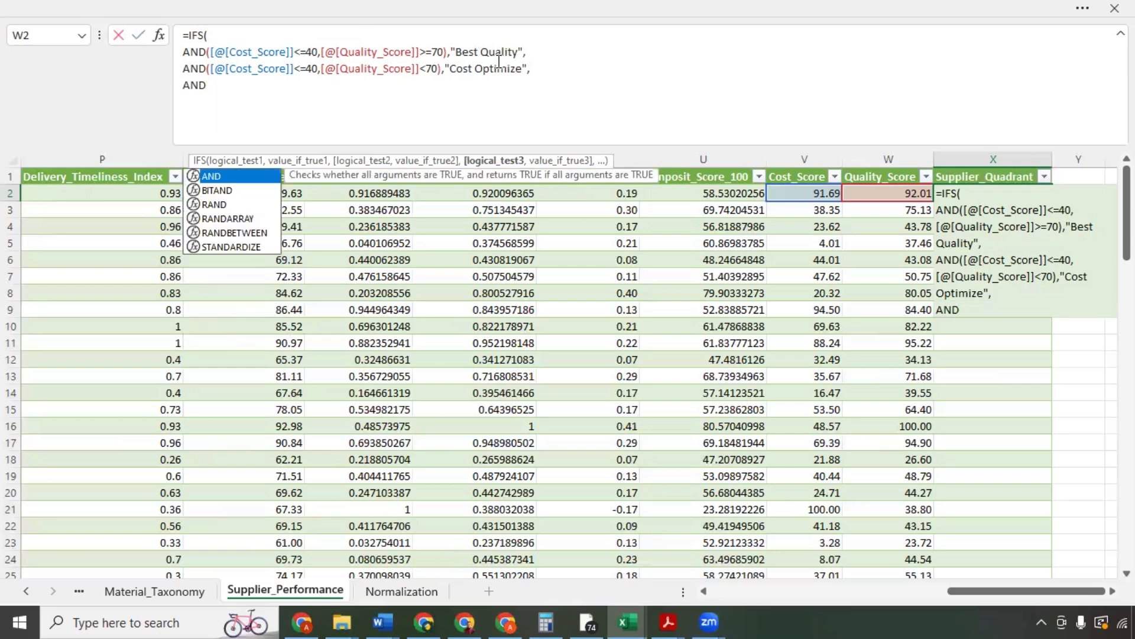
{"action": "type", "text": "("}
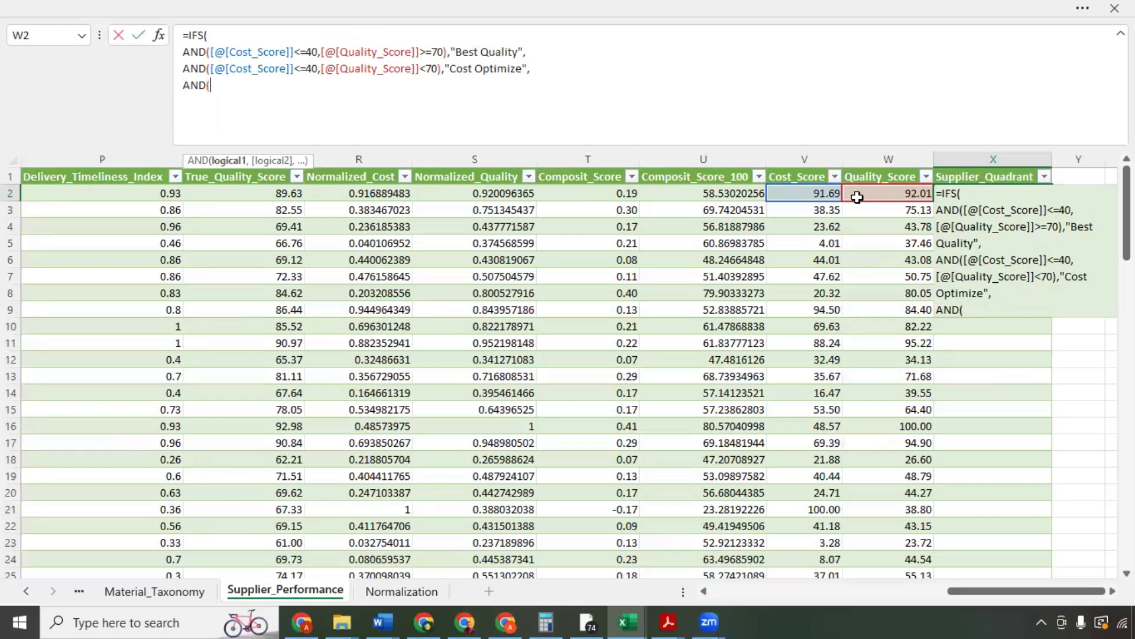
{"action": "left_click", "coordinate": [811, 189]}
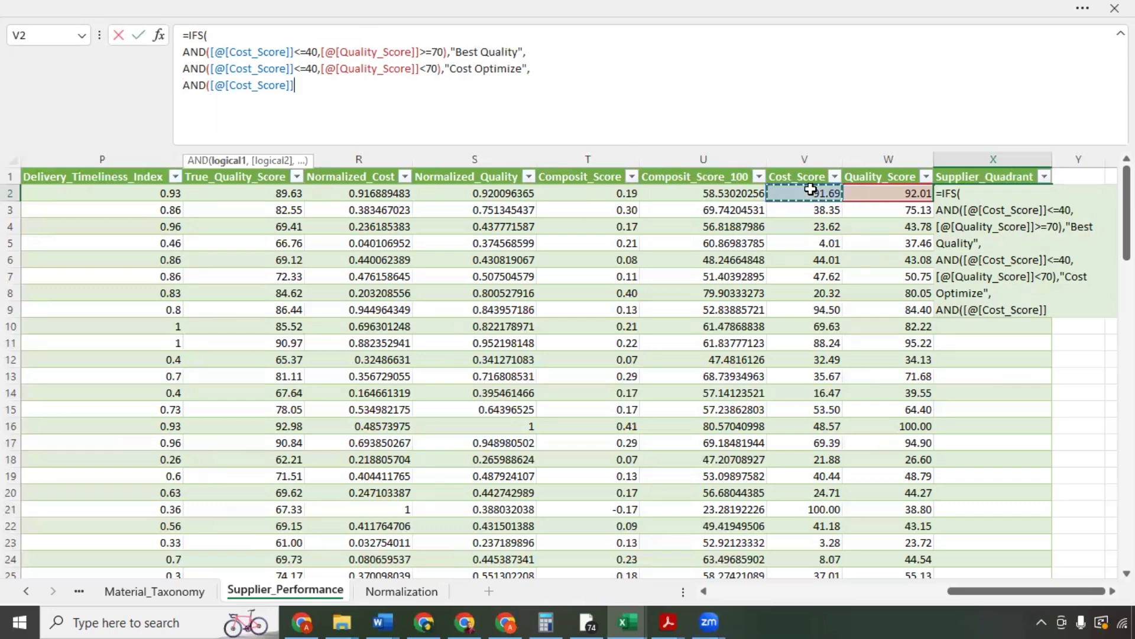
{"action": "type", "text": ">40,"}
{"action": "left_click", "coordinate": [897, 191]}
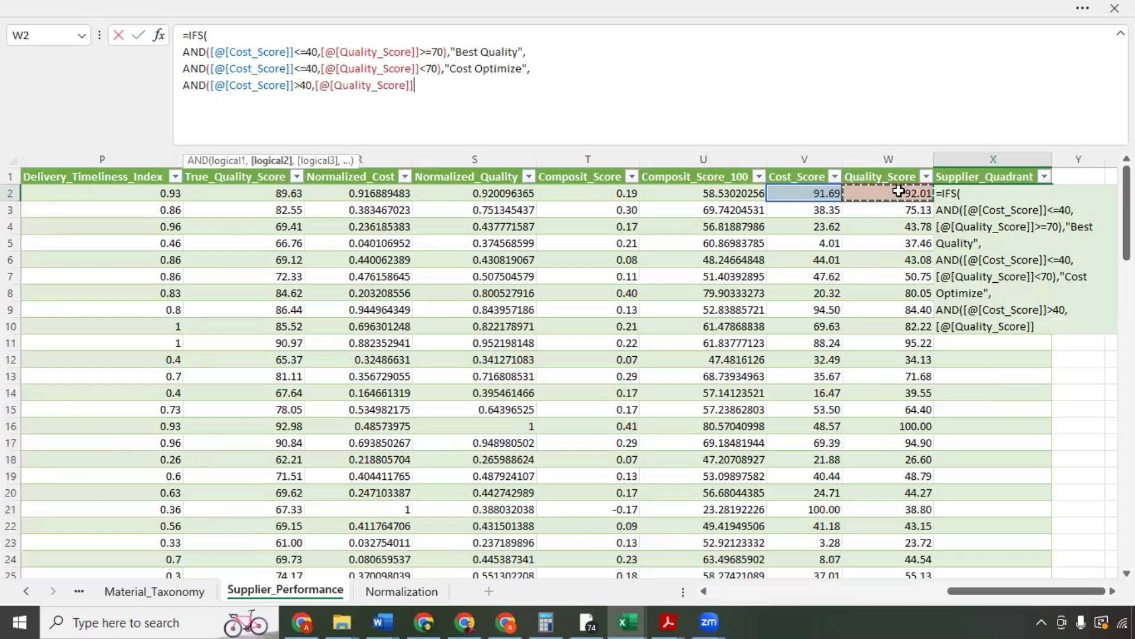
{"action": "type", "text": ">=70"}
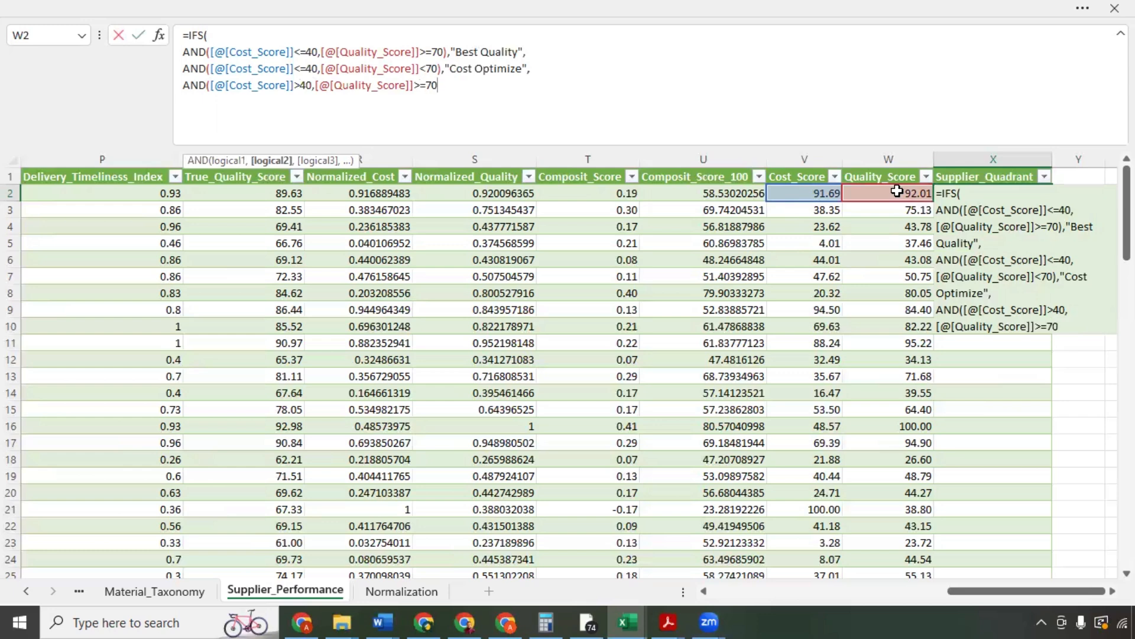
{"action": "type", "text": ")"}
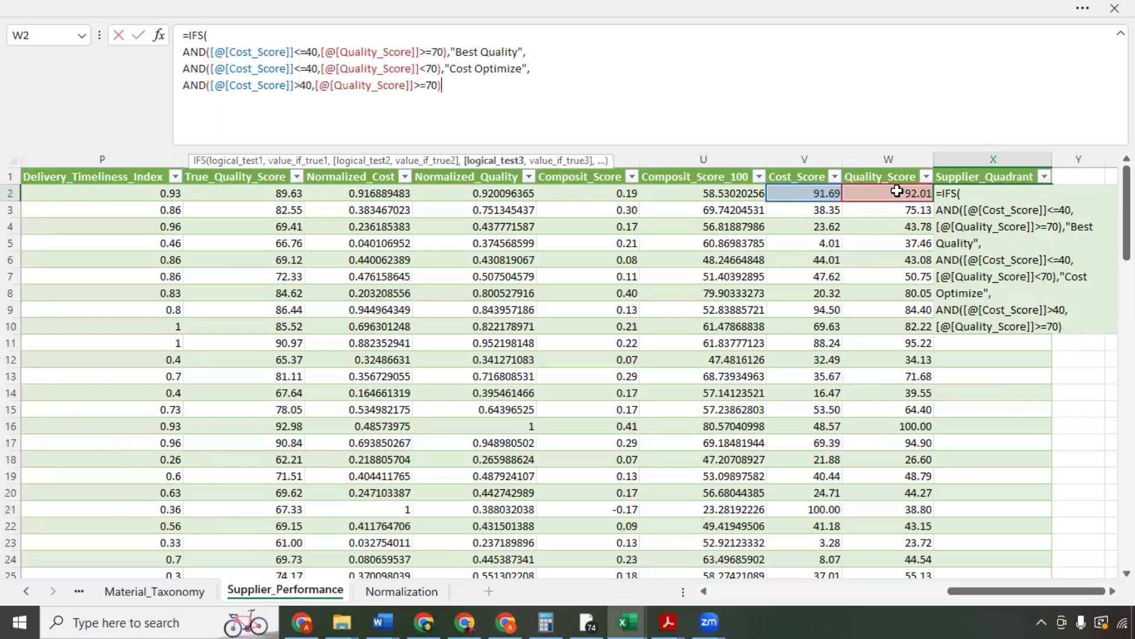
{"action": "type", "text": ","}
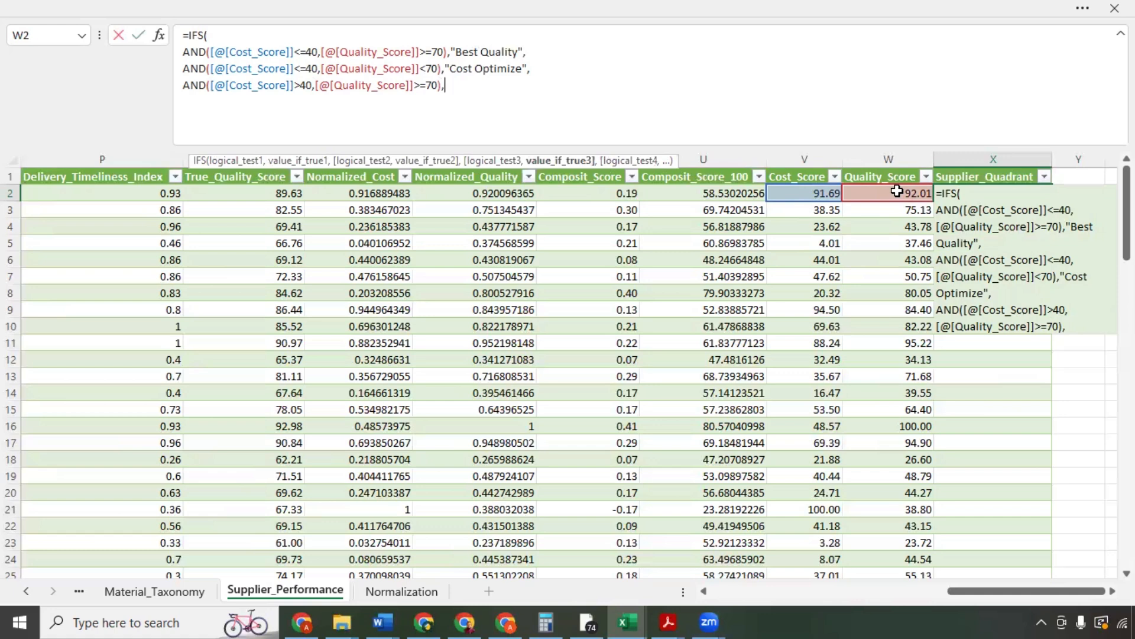
{"action": "type", "text": "\"Cost Risk),"}
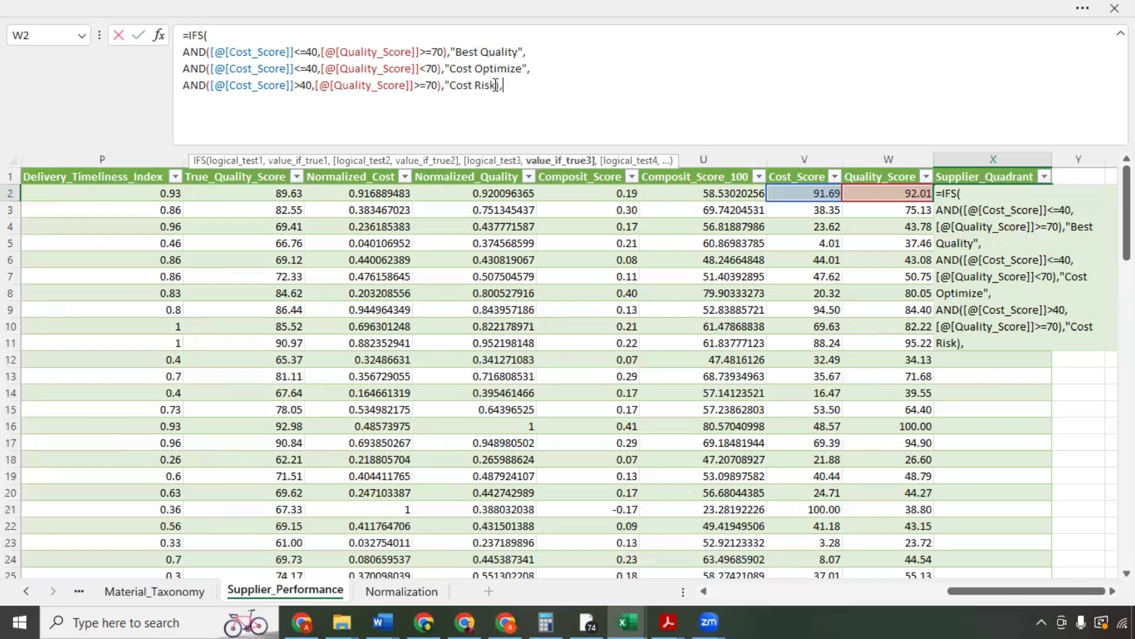
{"action": "key", "text": "BackSpace"}
{"action": "type", "text": "\""}
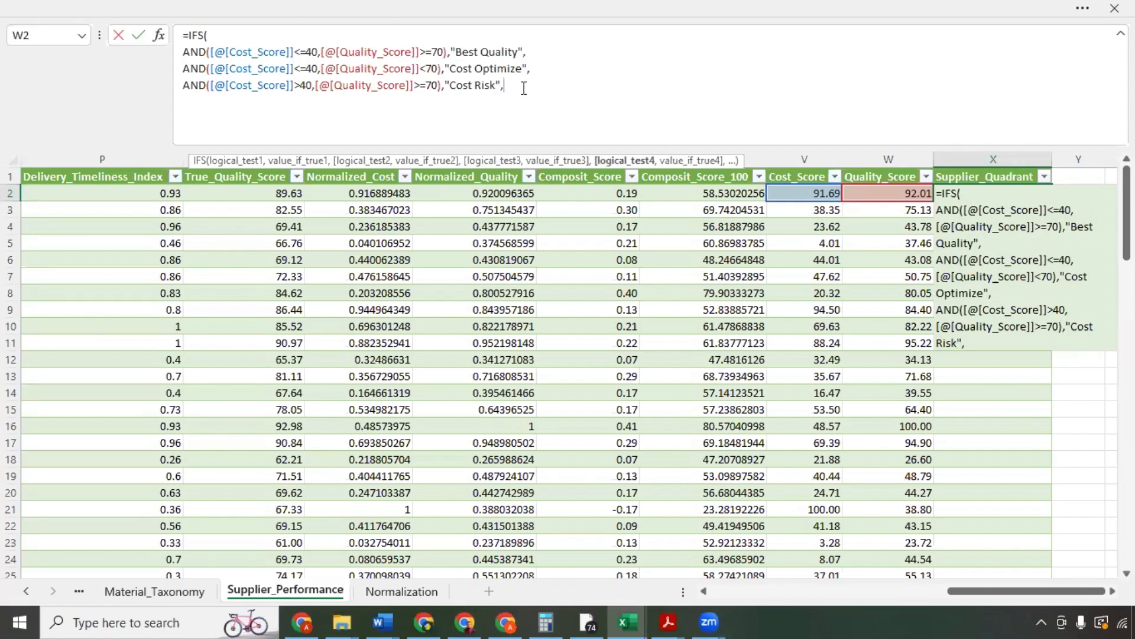
Step: Add a TRUE fallback returning "Re-evaluate" on its own line and close the IFS formula with a parenthesis on the line below
{"action": "key", "text": "alt+Return"}
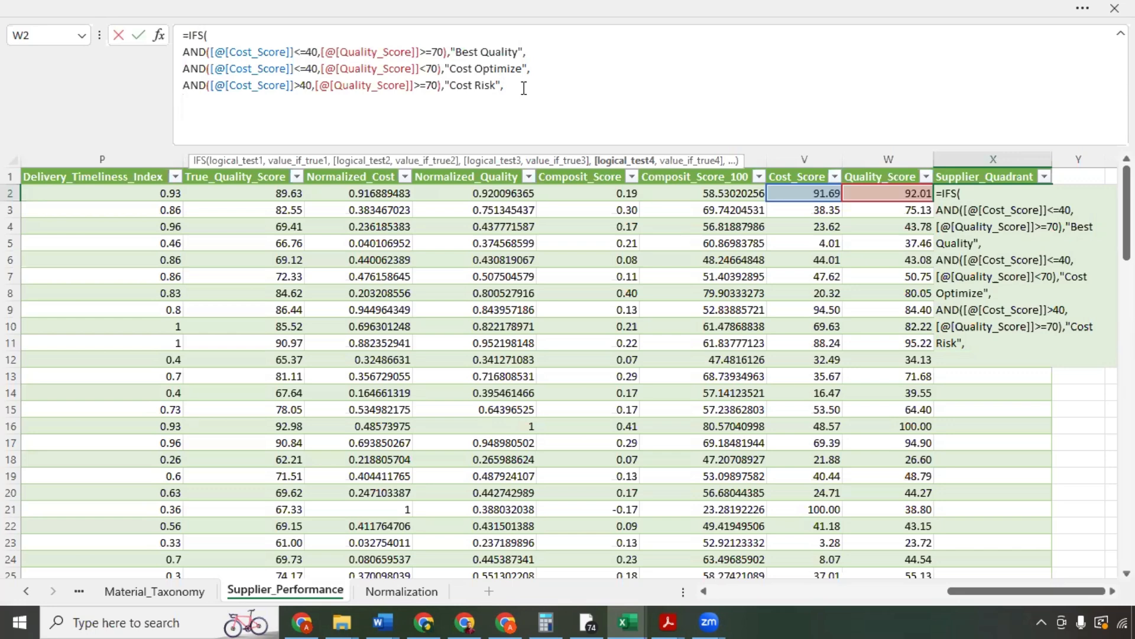
{"action": "type", "text": "TRUE"}
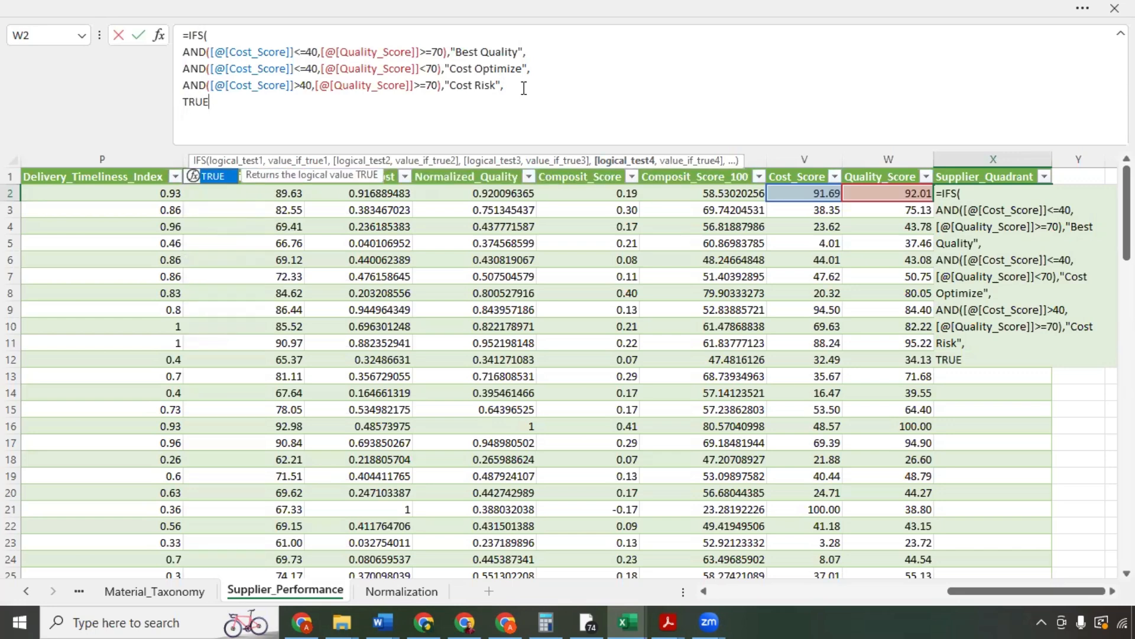
{"action": "type", "text": ","}
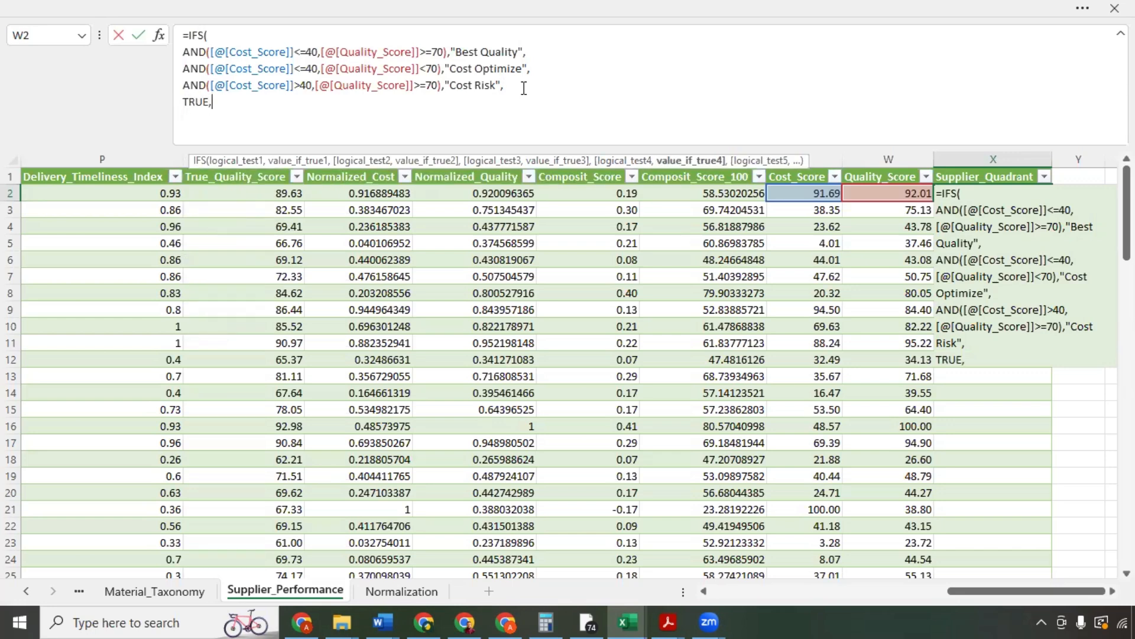
{"action": "type", "text": "\"Re-evaluate"}
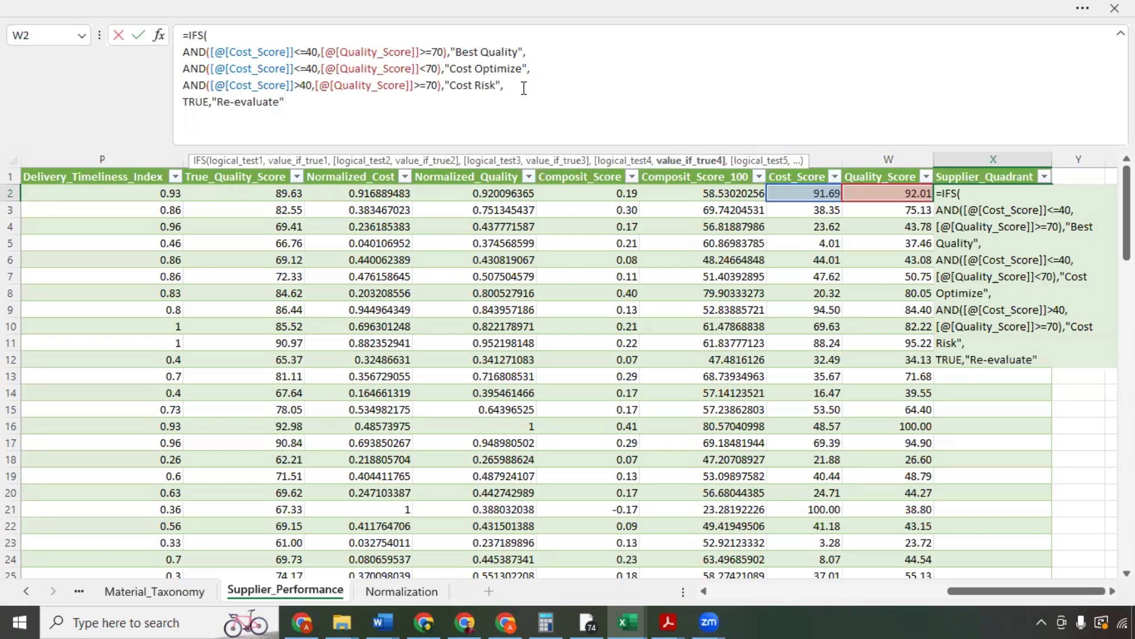
{"action": "type", "text": "\""}
{"action": "key", "text": "alt+Return"}
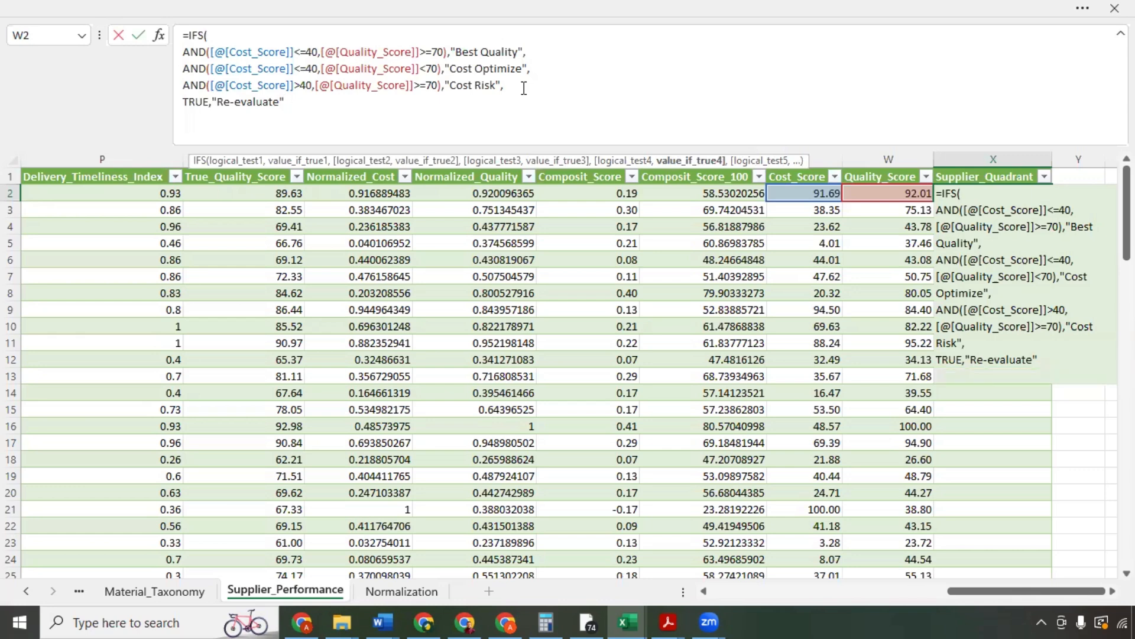
{"action": "type", "text": ")"}
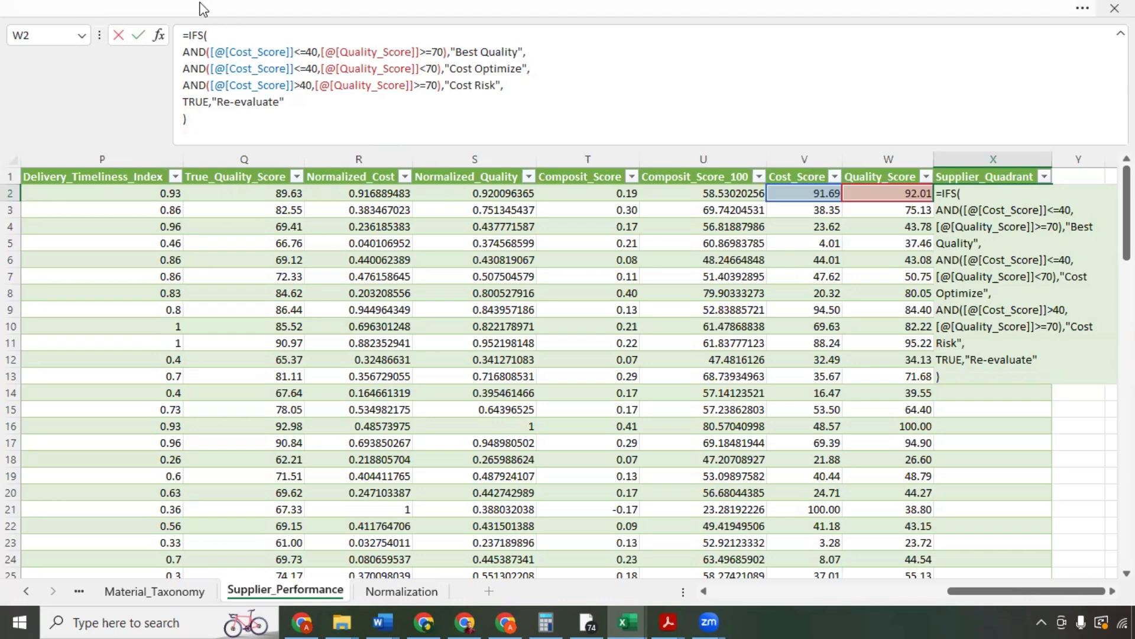
Step: Review the first condition's arguments and commit the IFS formula to the Supplier_Quadrant column
{"action": "left_click", "coordinate": [207, 52]}
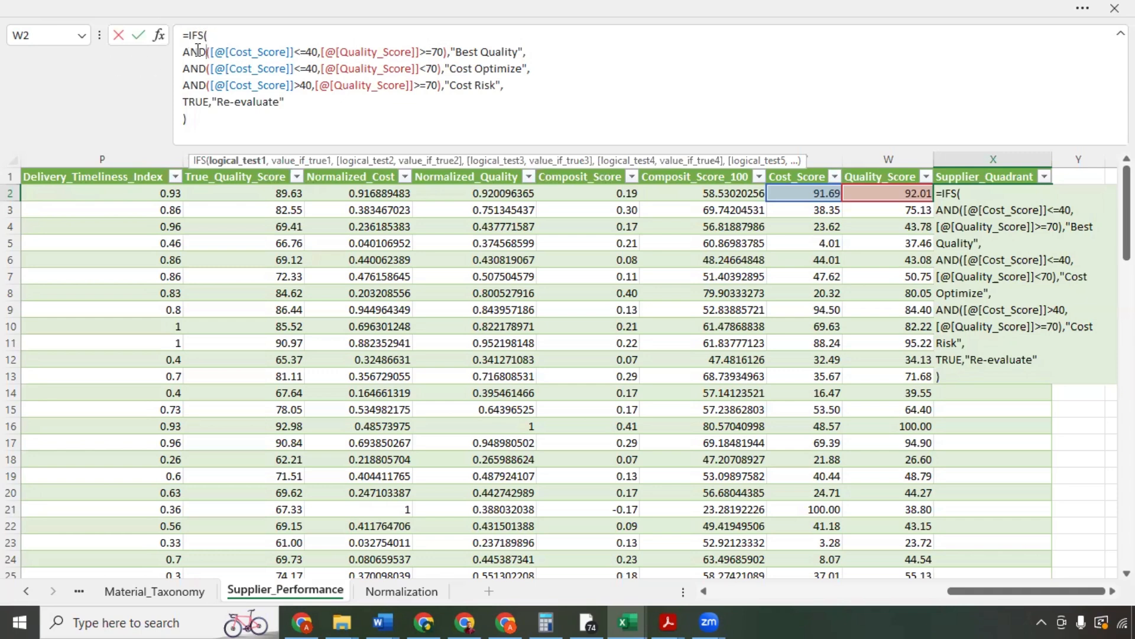
{"action": "left_click", "coordinate": [226, 52]}
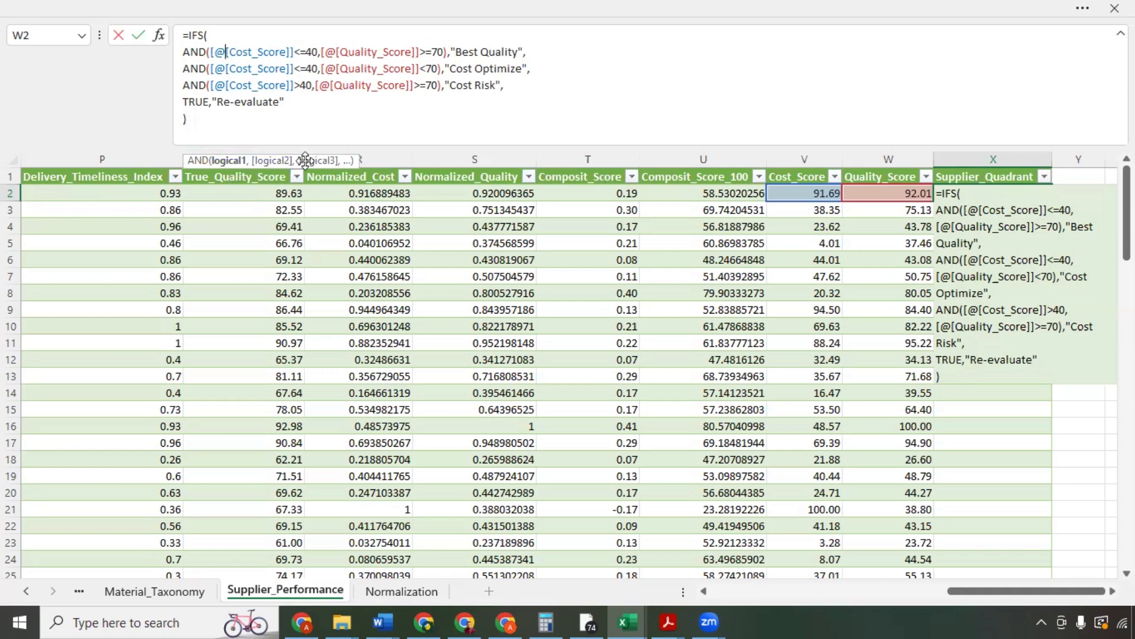
{"action": "left_click", "coordinate": [464, 52]}
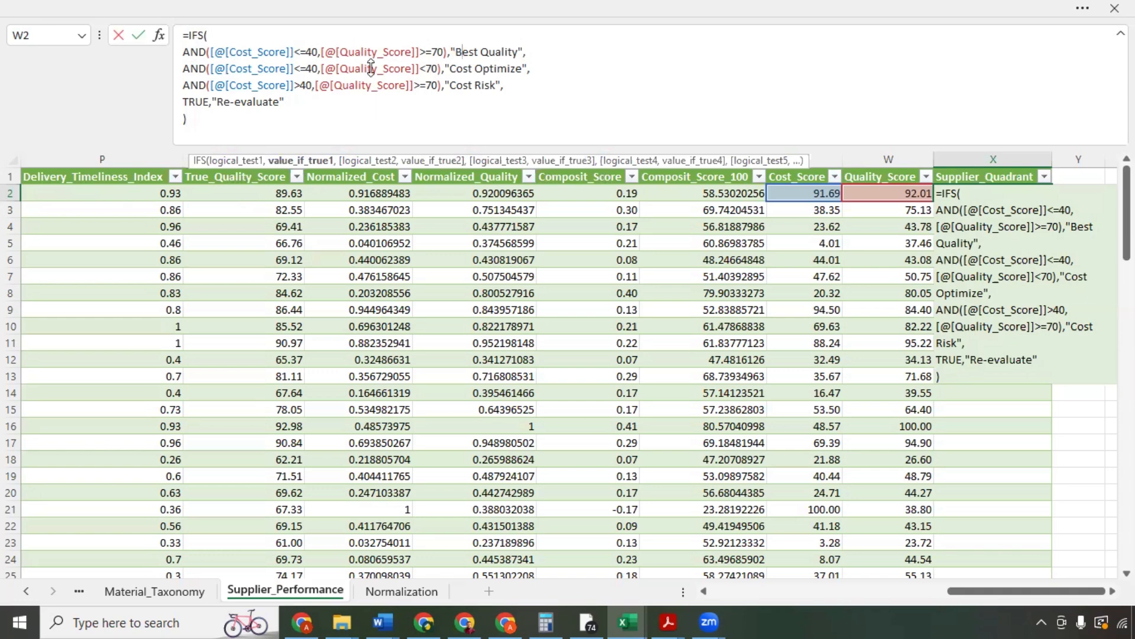
{"action": "left_click", "coordinate": [215, 120]}
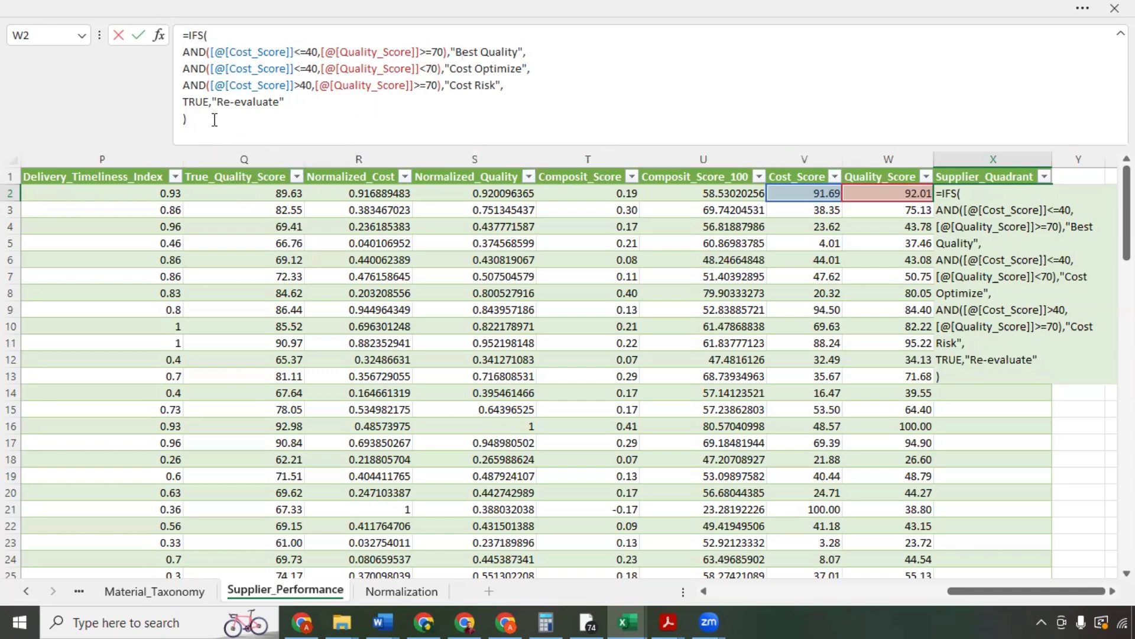
{"action": "key", "text": "Return"}
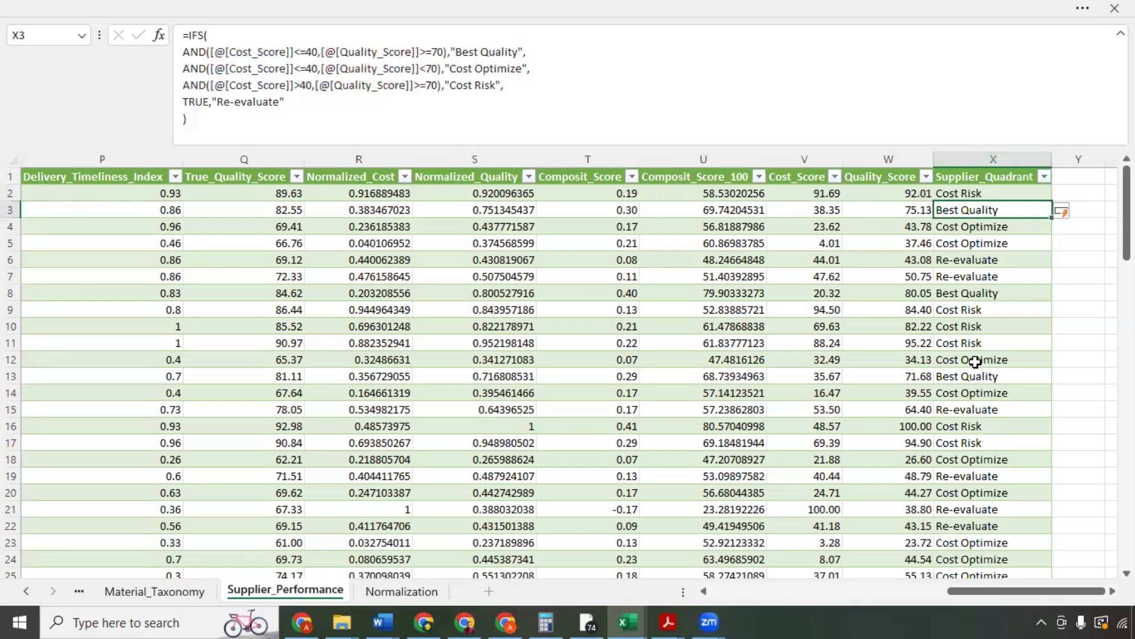
Step: Compare the quadrant results in X2 and X3 with the formula's conditions
{"action": "left_click", "coordinate": [975, 193]}
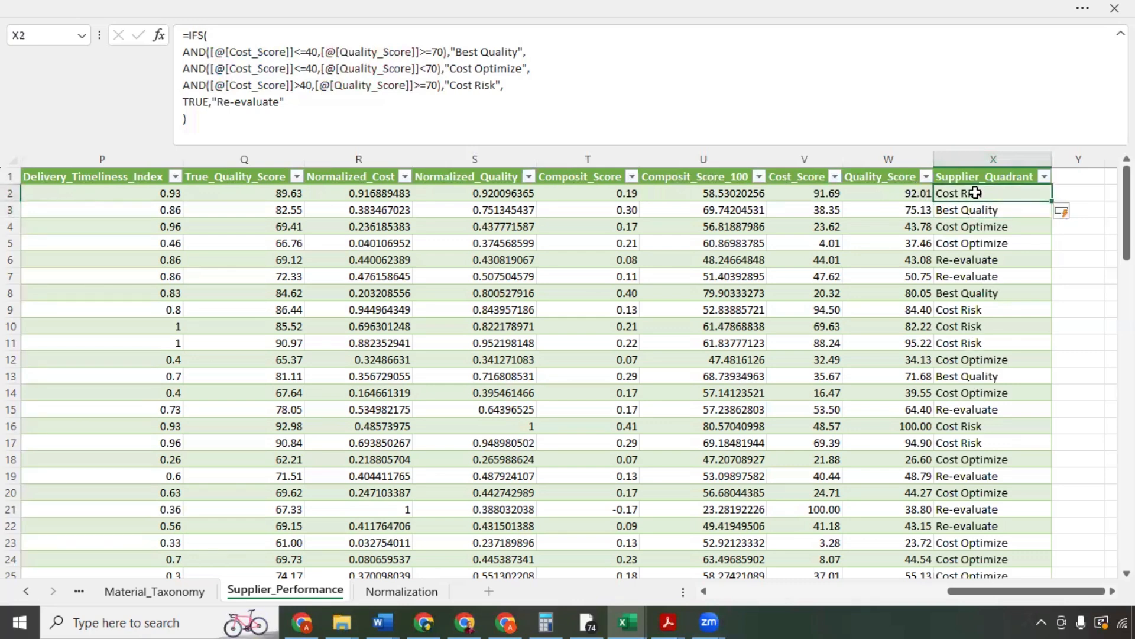
{"action": "left_click", "coordinate": [979, 208]}
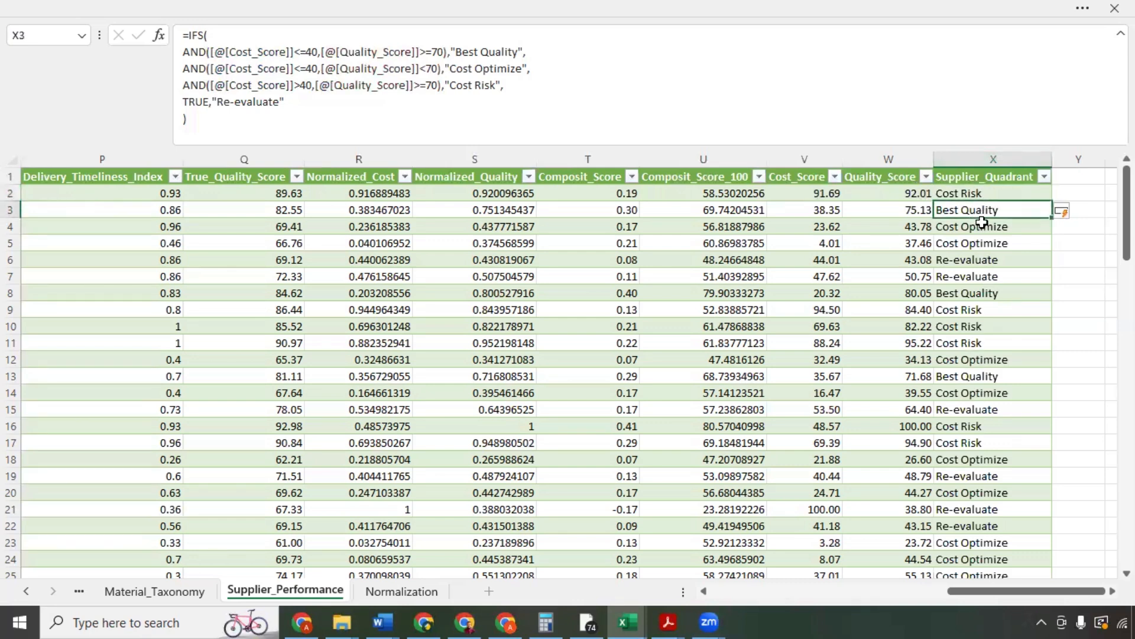
{"action": "left_click", "coordinate": [977, 193]}
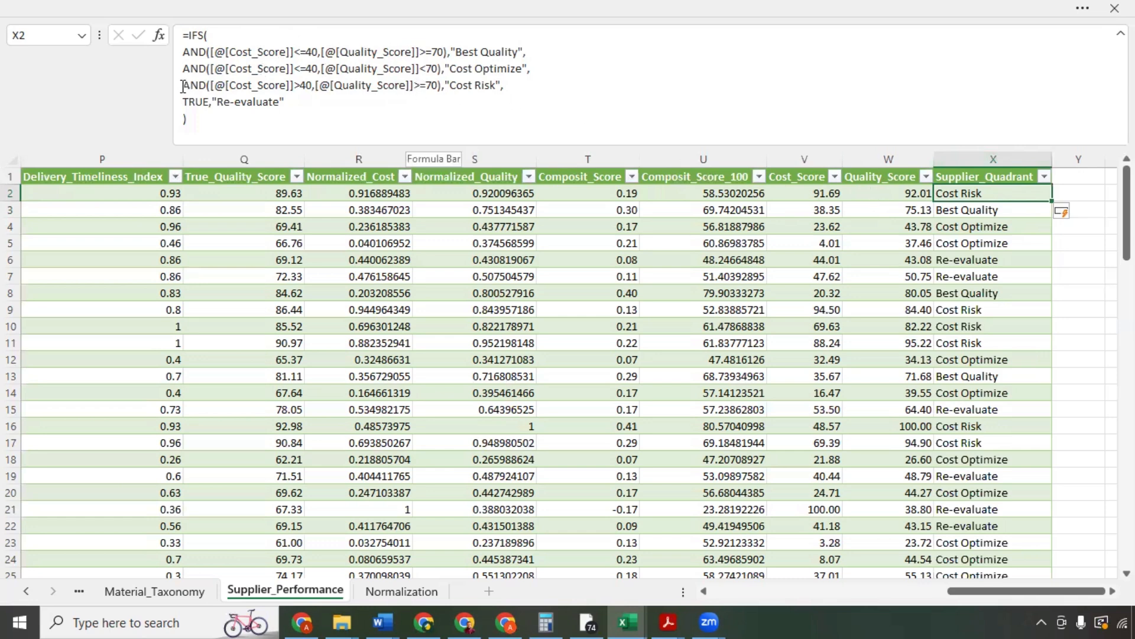
Step: Review the "Cost Risk" condition in the IFS formula of the first supplier row
{"action": "left_click_drag", "start_coordinate": [183, 84], "coordinate": [502, 87]}
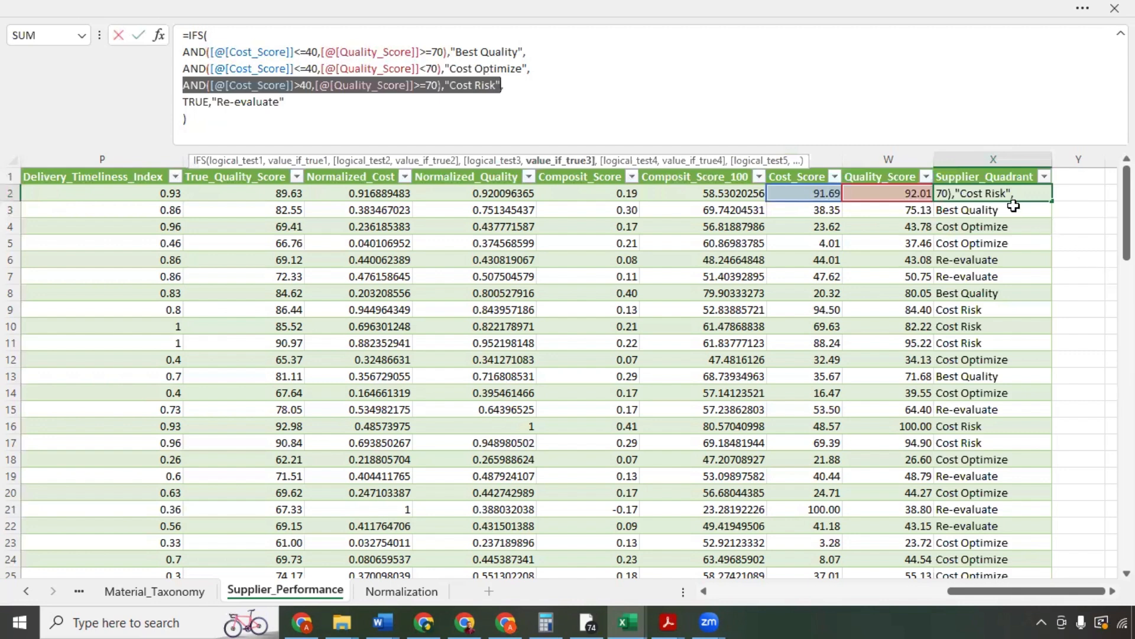
{"action": "key", "text": "Return"}
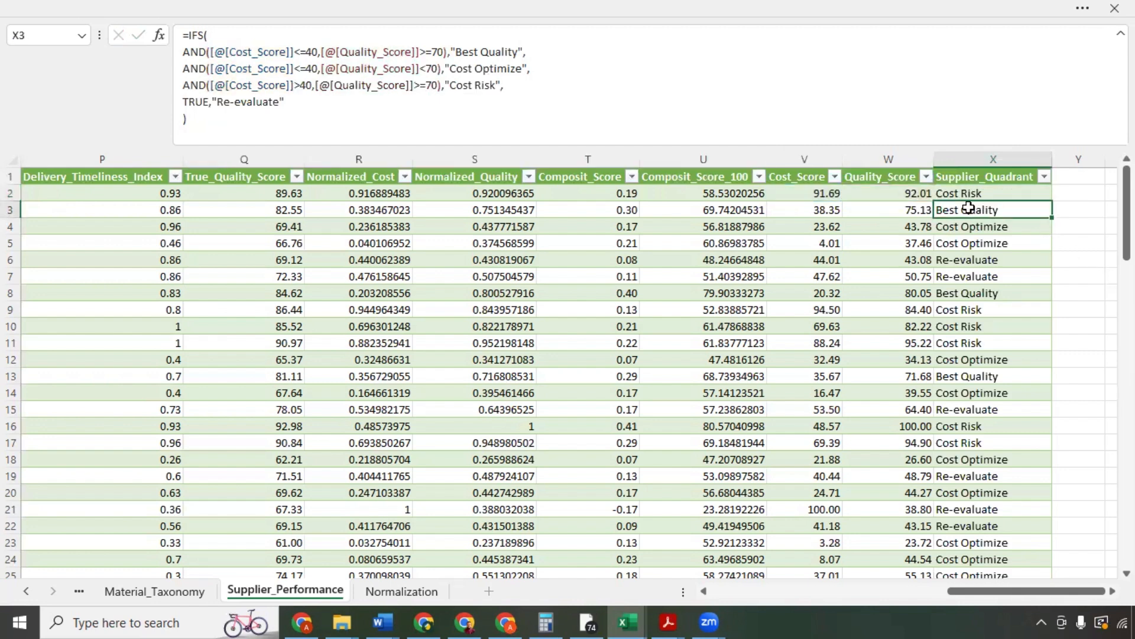
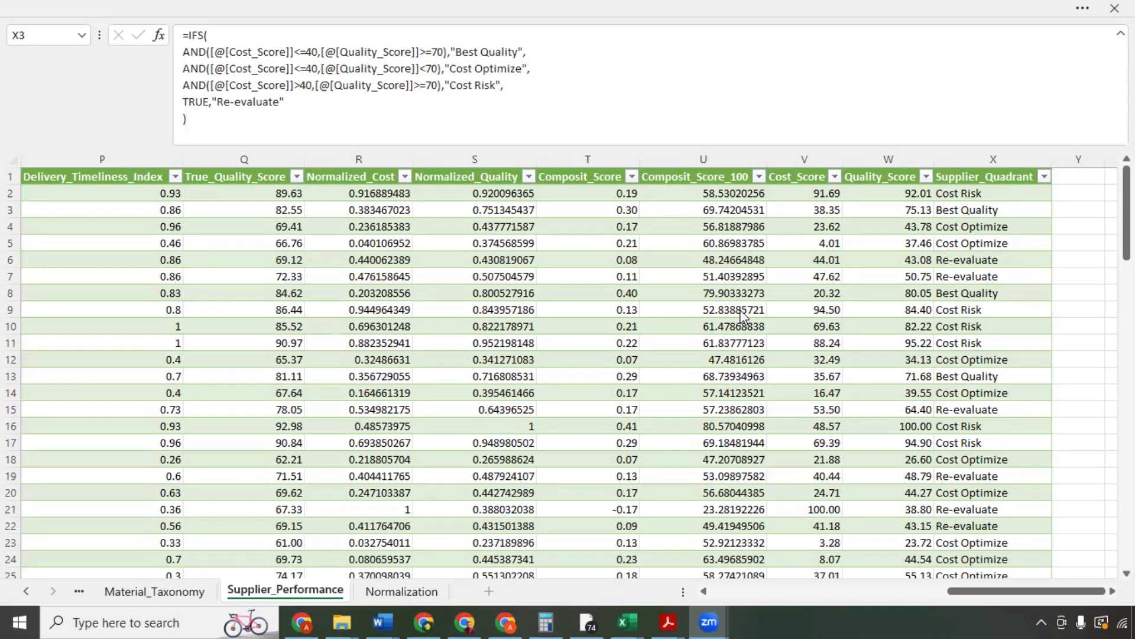
Step: Load the supplier performance table into the Power Query Editor as a new query
{"action": "left_click", "coordinate": [741, 310]}
{"action": "left_click", "coordinate": [1007, 19]}
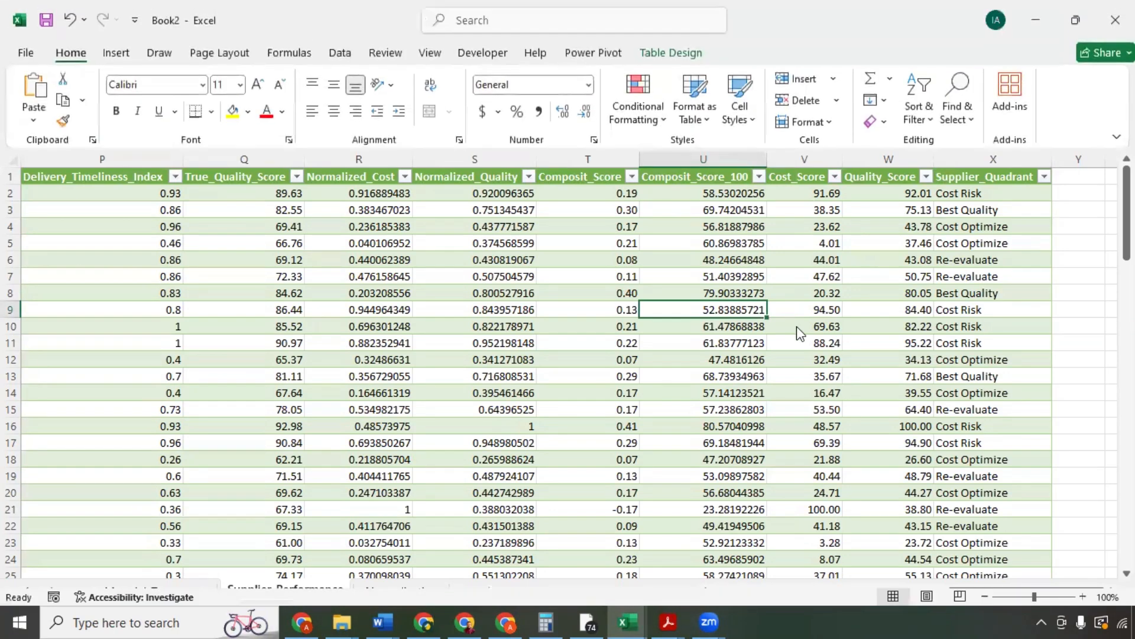
{"action": "left_click", "coordinate": [342, 54]}
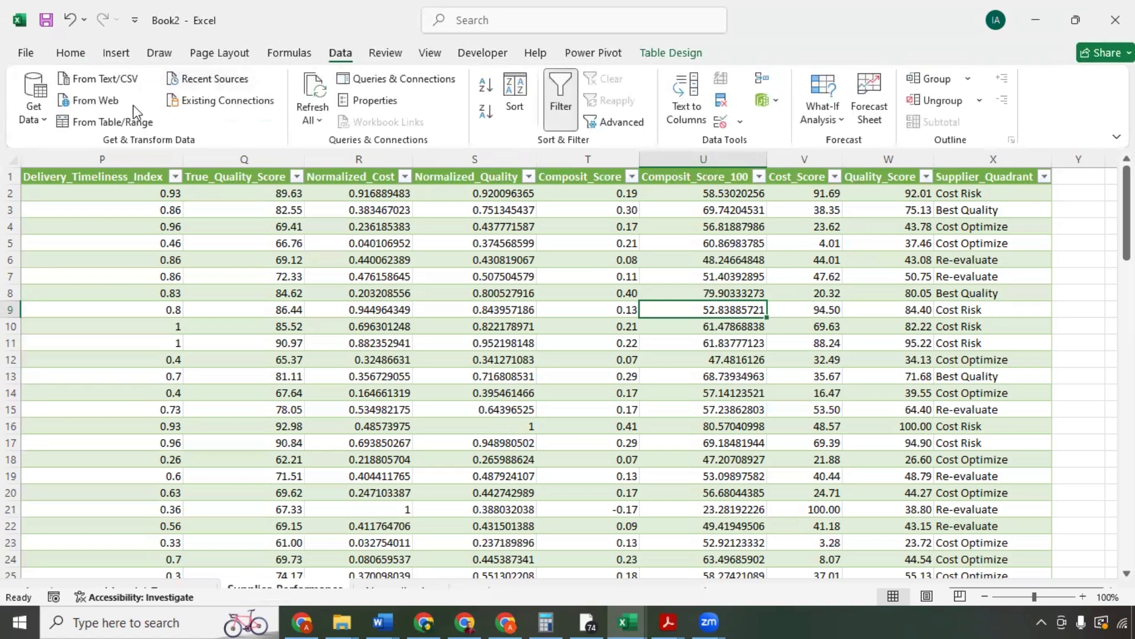
{"action": "left_click", "coordinate": [120, 123]}
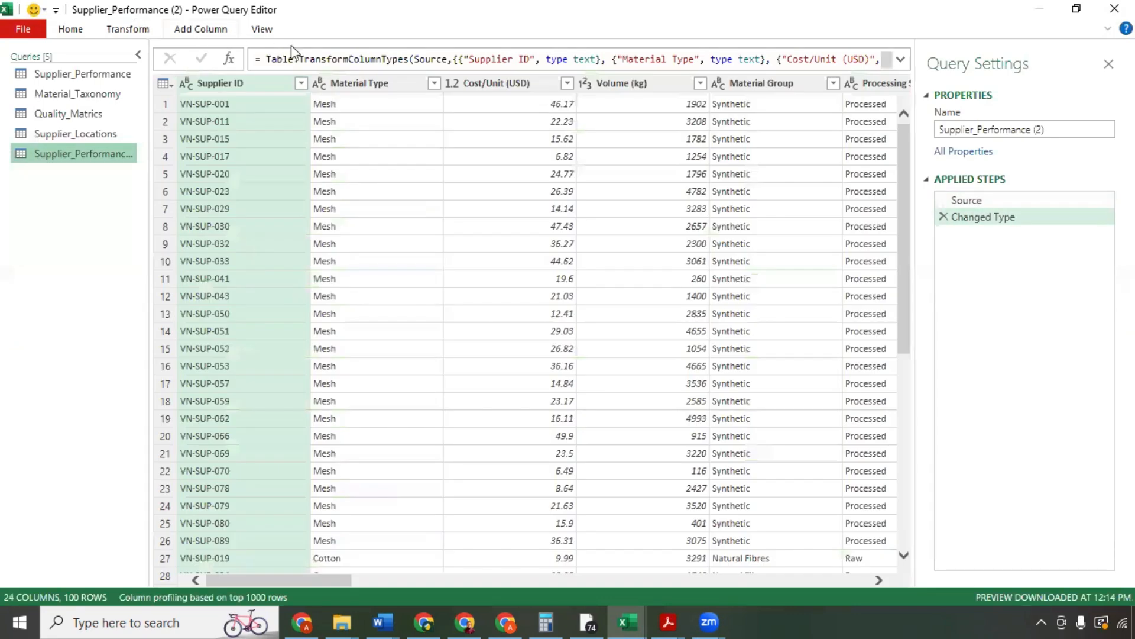
Step: Rename the new query as Supplier_Quadrant
{"action": "left_click", "coordinate": [1049, 129]}
{"action": "left_click_drag", "start_coordinate": [1053, 129], "coordinate": [934, 129]}
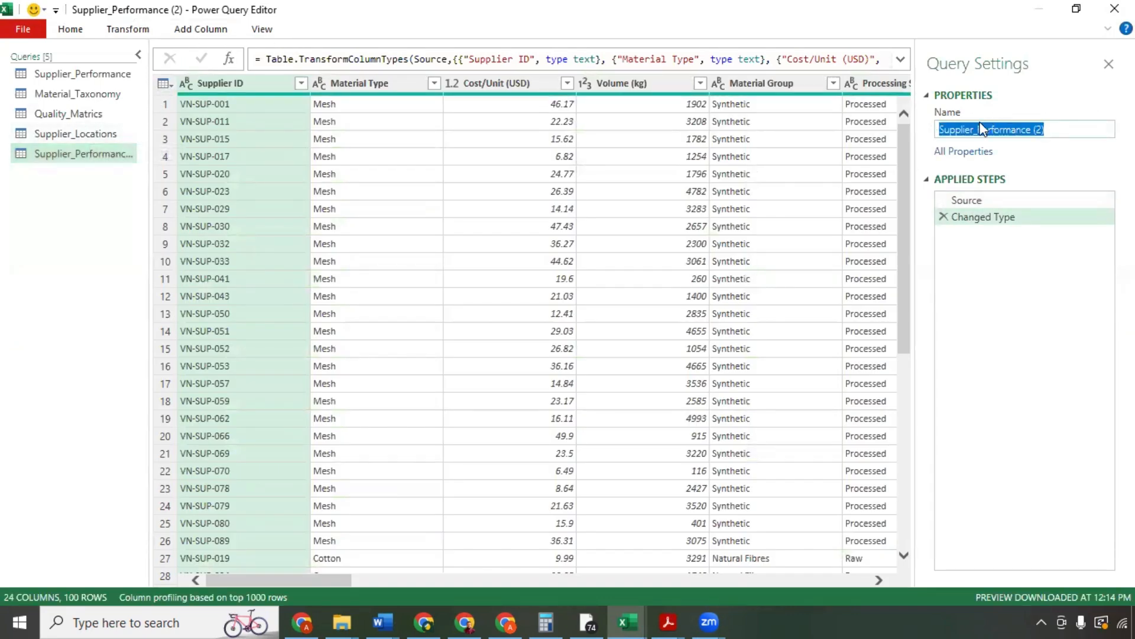
{"action": "left_click", "coordinate": [1071, 133]}
{"action": "key", "text": "BackSpace"}
{"action": "key", "text": "BackSpace"}
{"action": "key", "text": "BackSpace"}
{"action": "key", "text": "BackSpace"}
{"action": "key", "text": "BackSpace"}
{"action": "key", "text": "BackSpace"}
{"action": "key", "text": "BackSpace"}
{"action": "key", "text": "BackSpace"}
{"action": "key", "text": "BackSpace"}
{"action": "key", "text": "BackSpace"}
{"action": "key", "text": "BackSpace"}
{"action": "key", "text": "BackSpace"}
{"action": "key", "text": "BackSpace"}
{"action": "key", "text": "BackSpace"}
{"action": "key", "text": "BackSpace"}
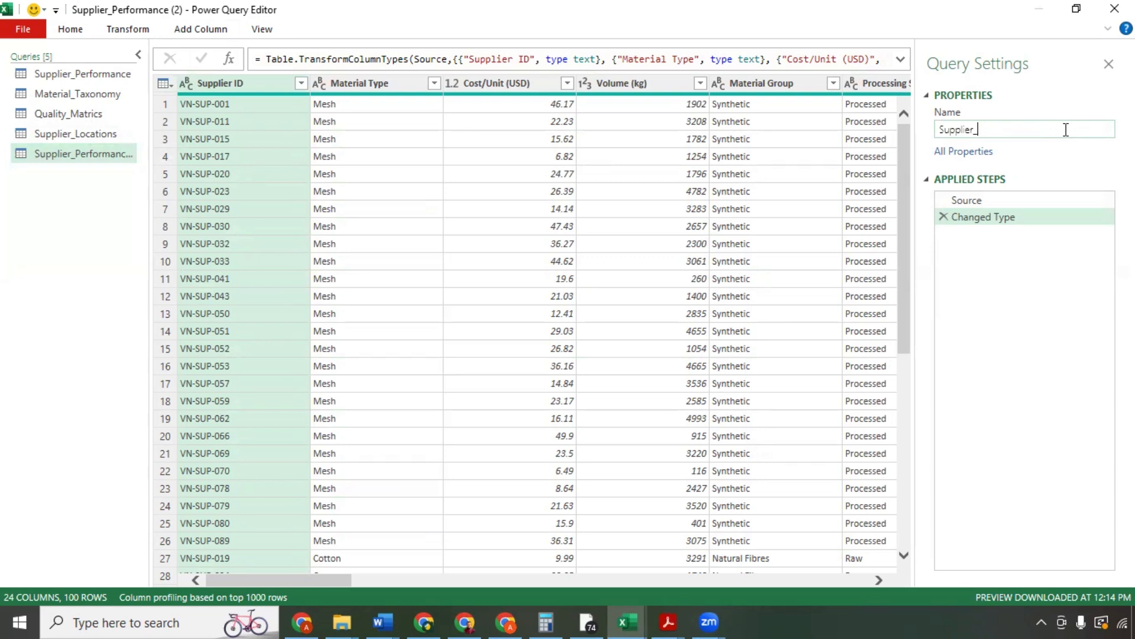
{"action": "type", "text": "Quadrant"}
{"action": "key", "text": "Return"}
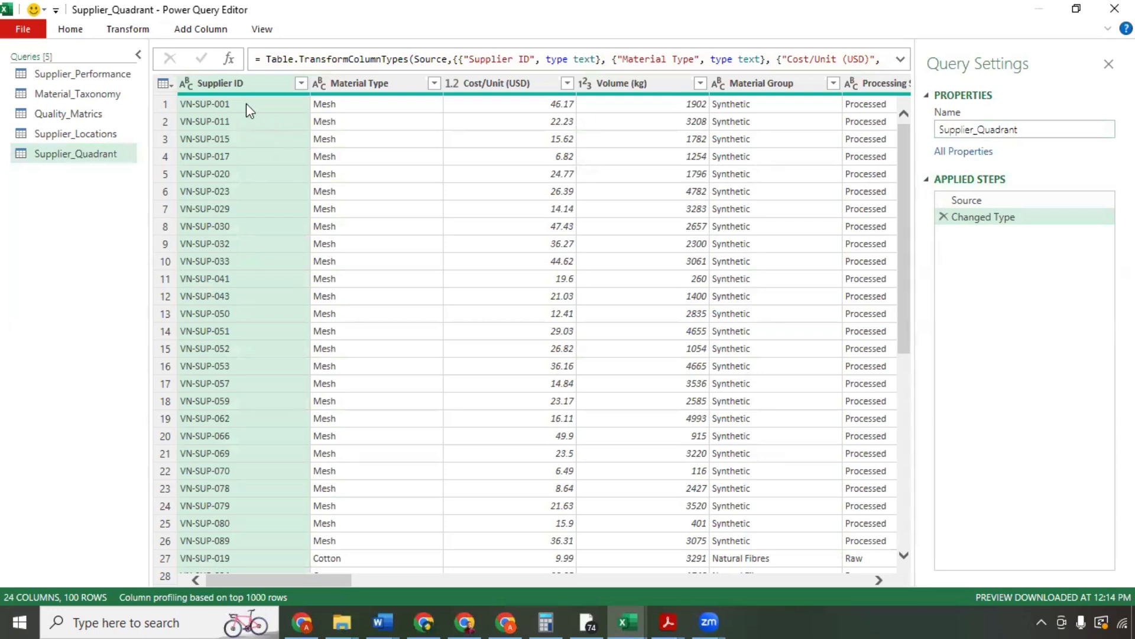
Step: Remove the Material Type, Cost/Unit (USD), Volume (kg), Material Group and Processing Stage columns from the query
{"action": "left_click", "coordinate": [385, 90]}
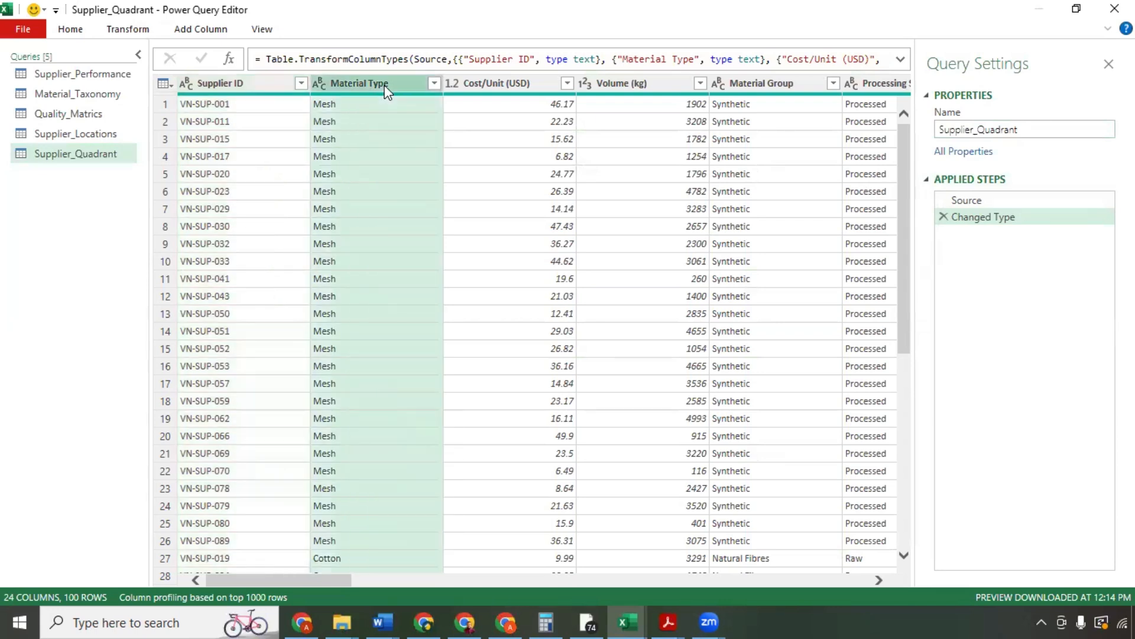
{"action": "left_click", "coordinate": [486, 89], "text": "ctrl"}
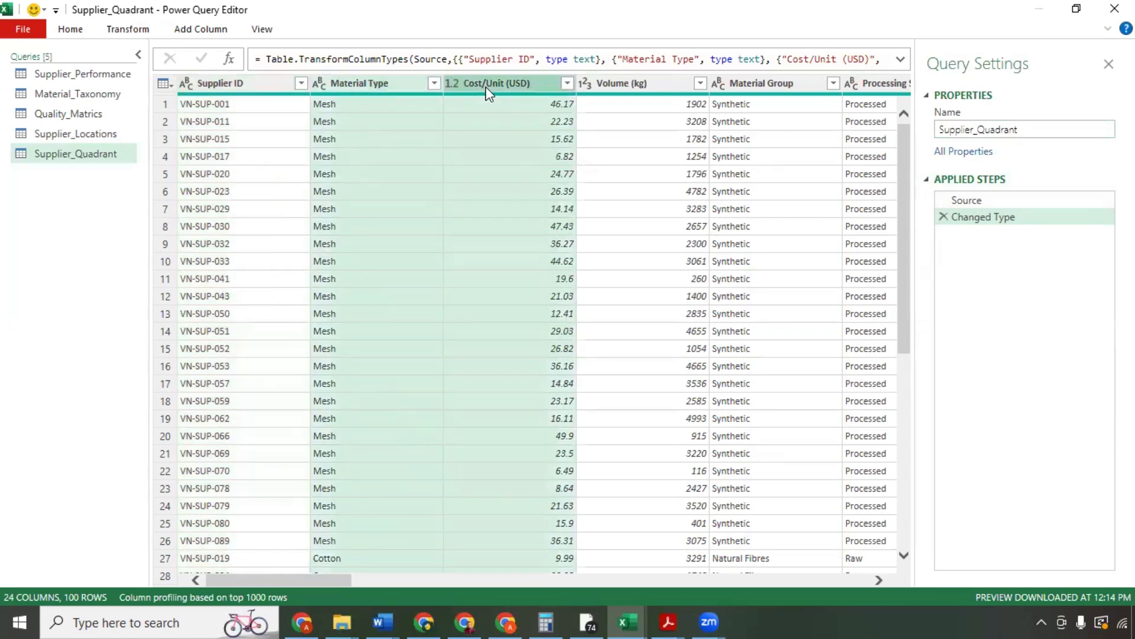
{"action": "left_click", "coordinate": [649, 83], "text": "ctrl"}
{"action": "left_click", "coordinate": [789, 87], "text": "ctrl"}
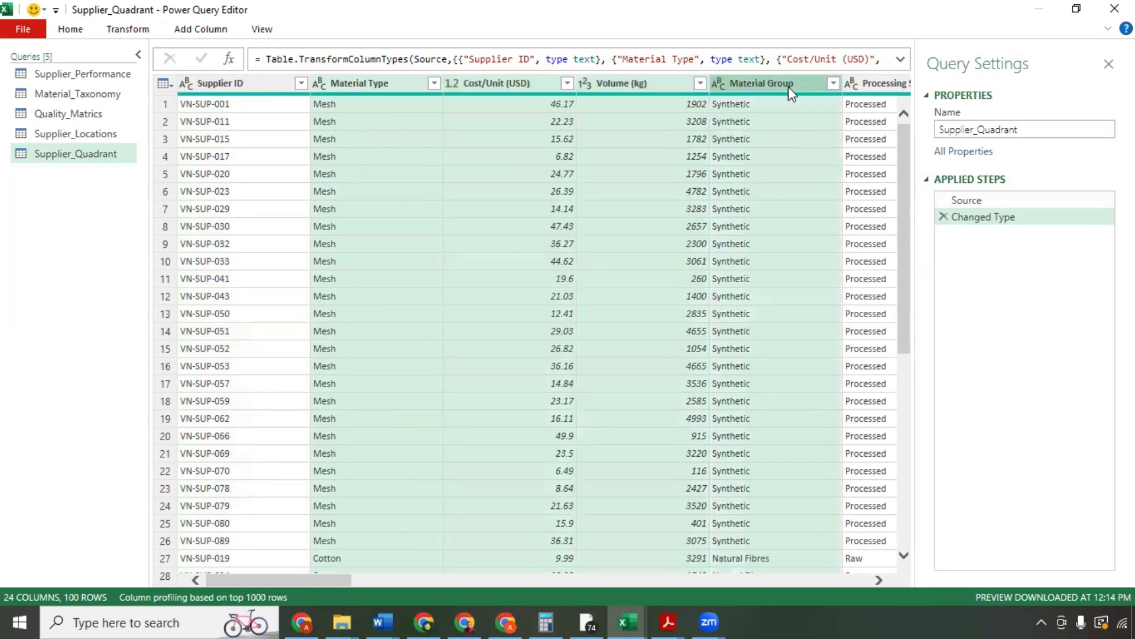
{"action": "left_click", "coordinate": [856, 83], "text": "ctrl"}
{"action": "right_click", "coordinate": [832, 83]}
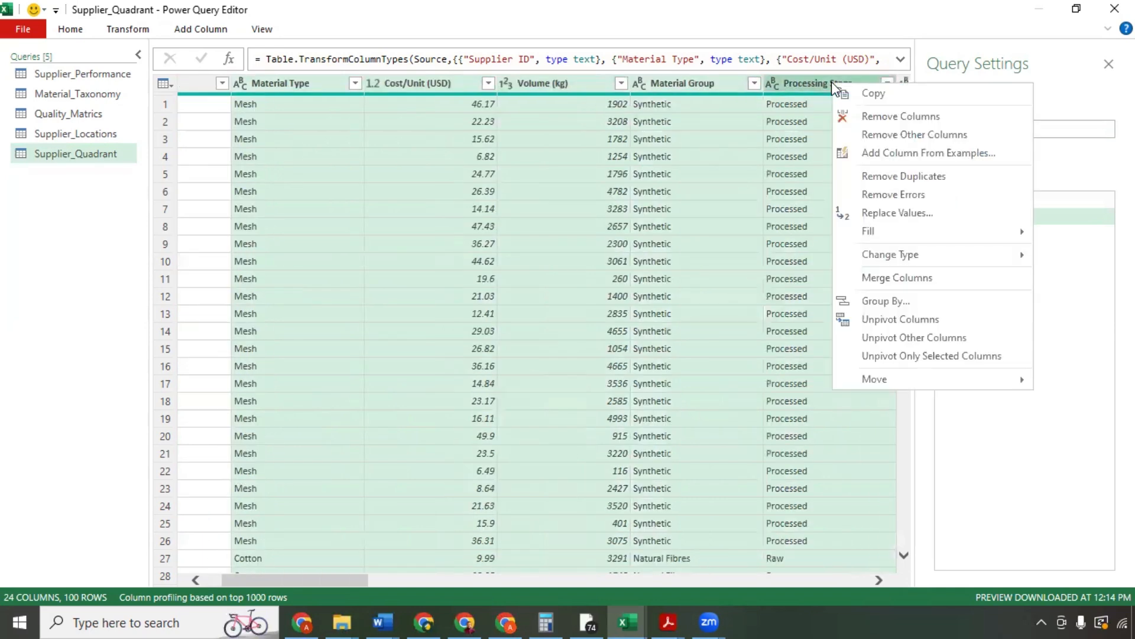
{"action": "left_click", "coordinate": [853, 116]}
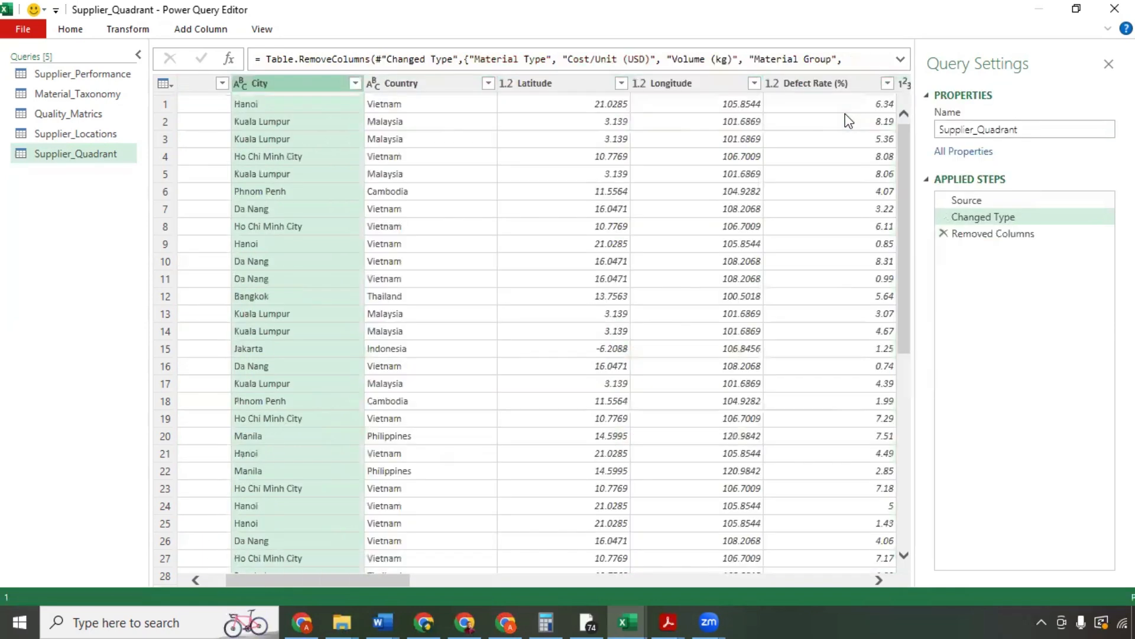
Step: Remove the City, Country, Latitude, Longitude and Defect Rate (%) columns from the query
{"action": "left_click", "coordinate": [416, 84], "text": "ctrl"}
{"action": "left_click", "coordinate": [566, 84], "text": "ctrl"}
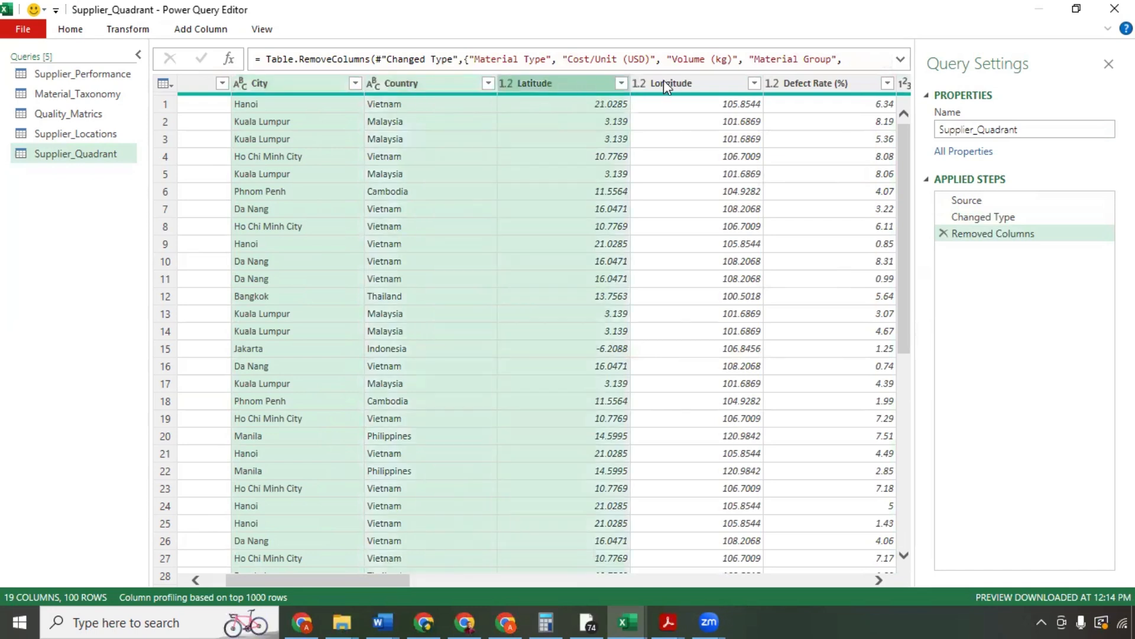
{"action": "left_click", "coordinate": [664, 82], "text": "ctrl"}
{"action": "left_click", "coordinate": [786, 83], "text": "ctrl"}
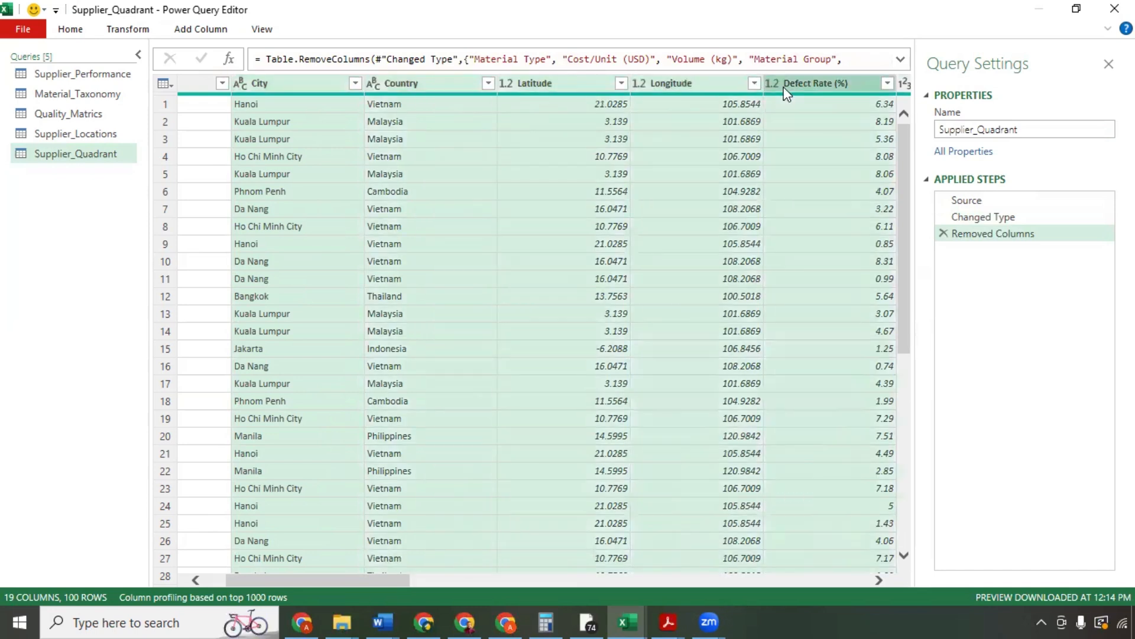
{"action": "right_click", "coordinate": [788, 93]}
{"action": "left_click", "coordinate": [815, 120]}
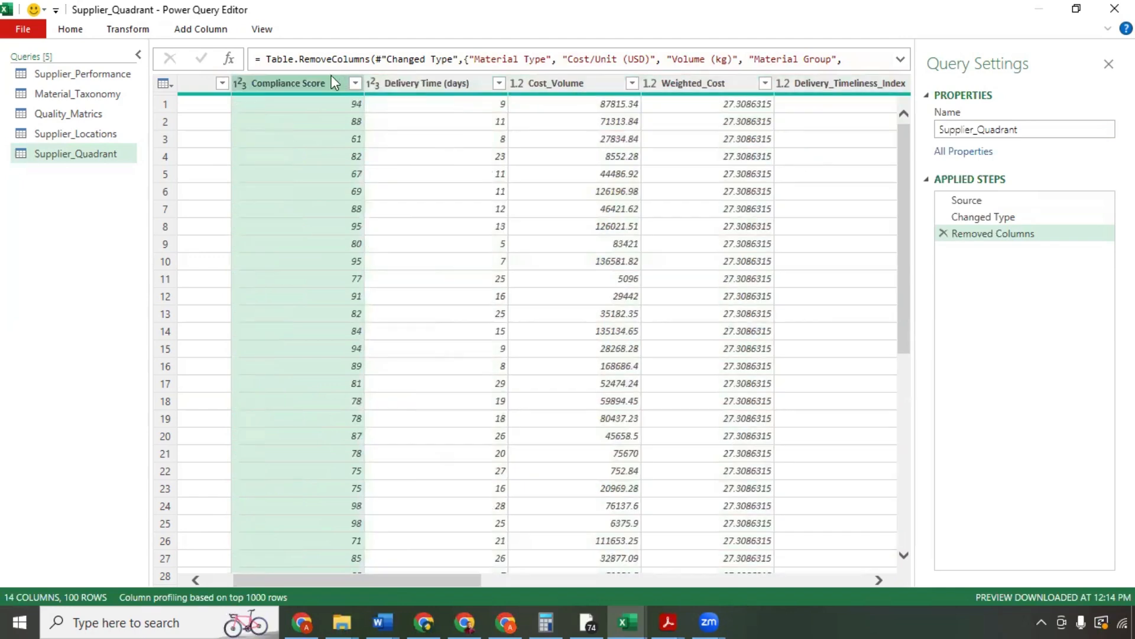
{"action": "left_click", "coordinate": [423, 86], "text": "ctrl"}
{"action": "left_click", "coordinate": [570, 86], "text": "ctrl"}
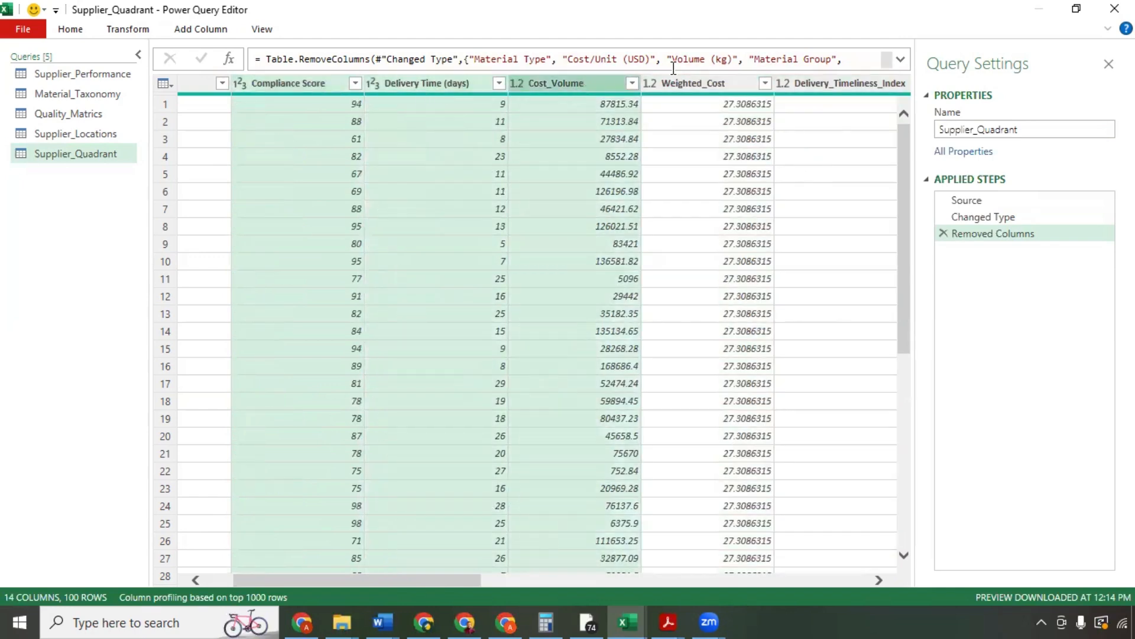
{"action": "left_click", "coordinate": [673, 68], "text": "ctrl"}
Step: Remove the Compliance Score, Delivery Time (days), Cost_Volume, Weighted_Cost and Delivery_Timeliness_Index columns from the query
{"action": "left_click", "coordinate": [281, 84]}
{"action": "left_click", "coordinate": [398, 86], "text": "ctrl"}
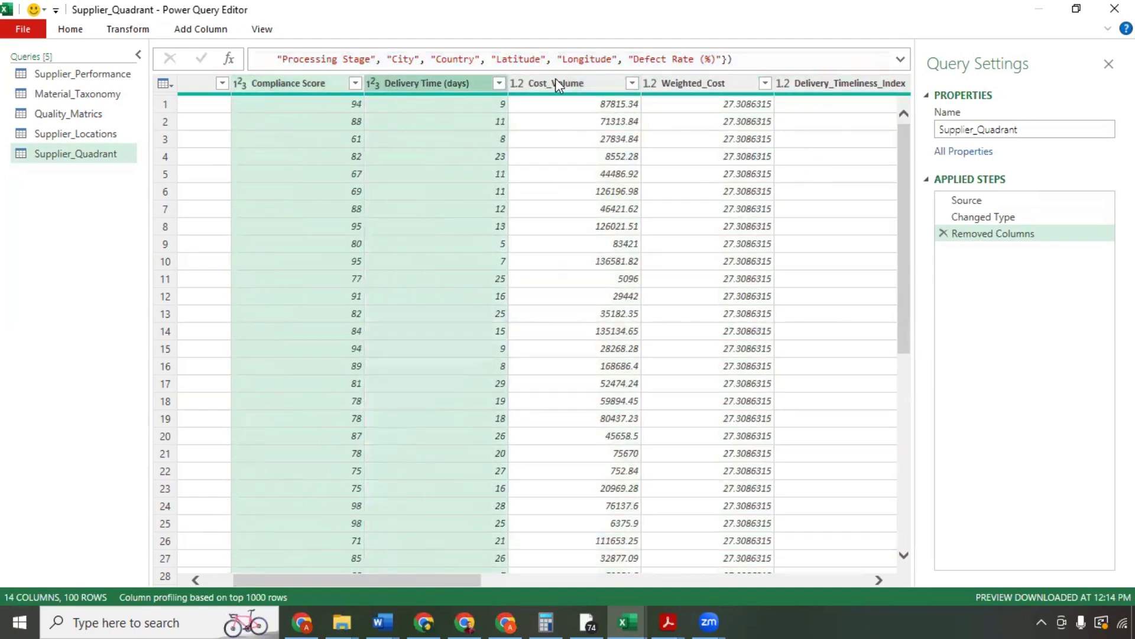
{"action": "left_click", "coordinate": [555, 82], "text": "ctrl"}
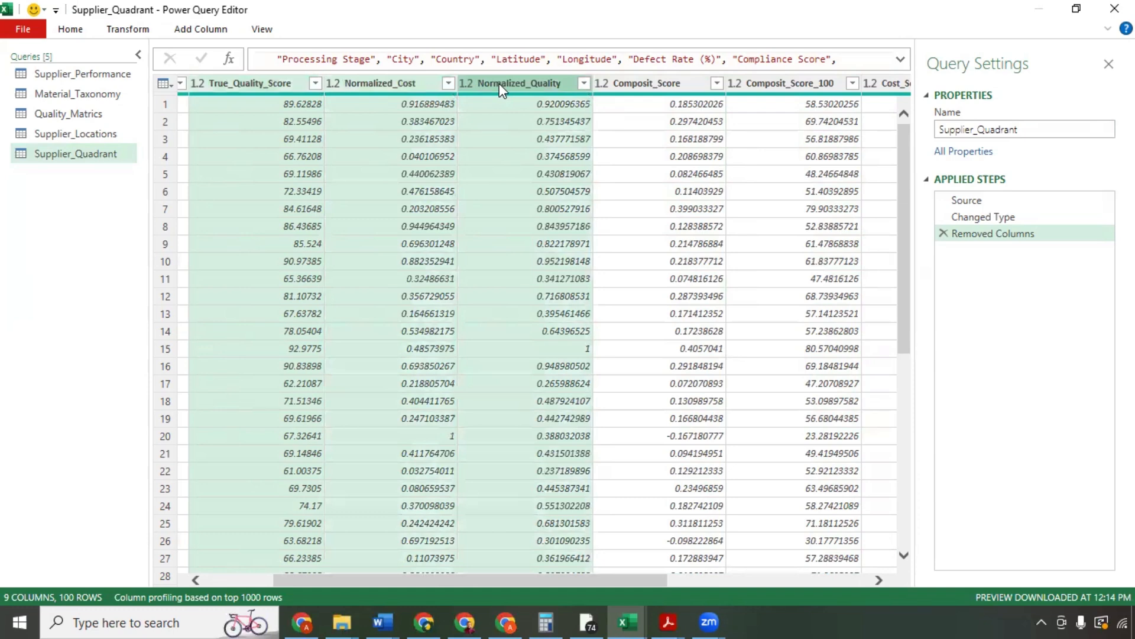
Step: Remove the True_Quality_Score, Normalized_Cost, Normalized_Quality, Composit_Score and Composit_Score_100 columns from the query
{"action": "left_click", "coordinate": [637, 86], "text": "ctrl"}
{"action": "left_click", "coordinate": [777, 85], "text": "ctrl"}
{"action": "right_click", "coordinate": [775, 84]}
{"action": "left_click", "coordinate": [810, 101]}
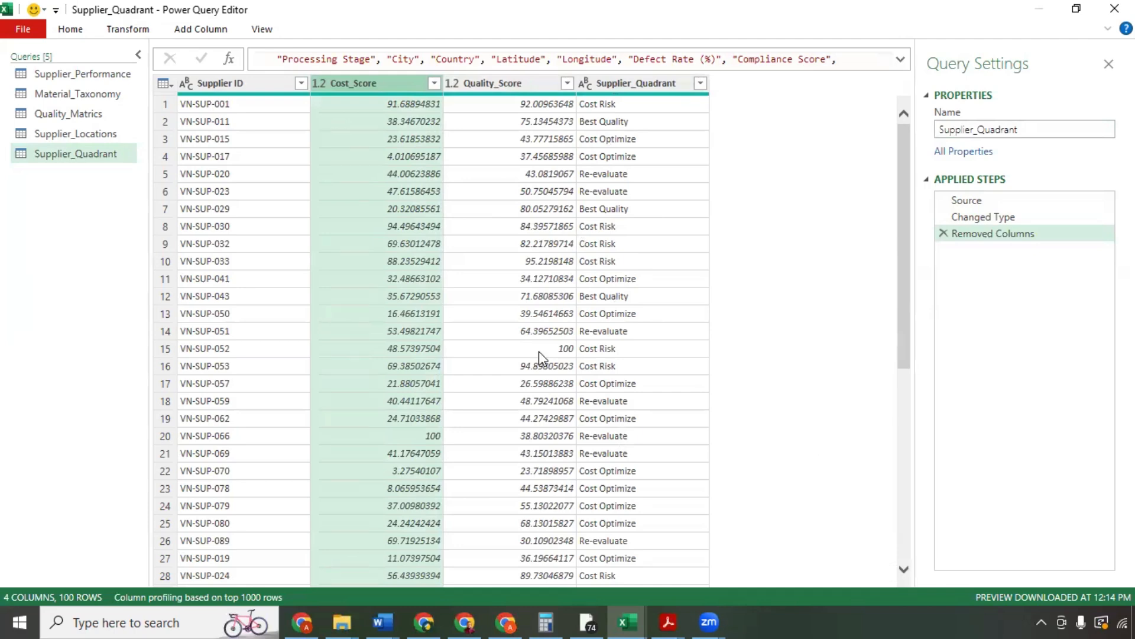
Step: Close the query editor and load the Supplier_Quadrant query into a new worksheet
{"action": "left_click", "coordinate": [68, 29]}
{"action": "left_click", "coordinate": [18, 74]}
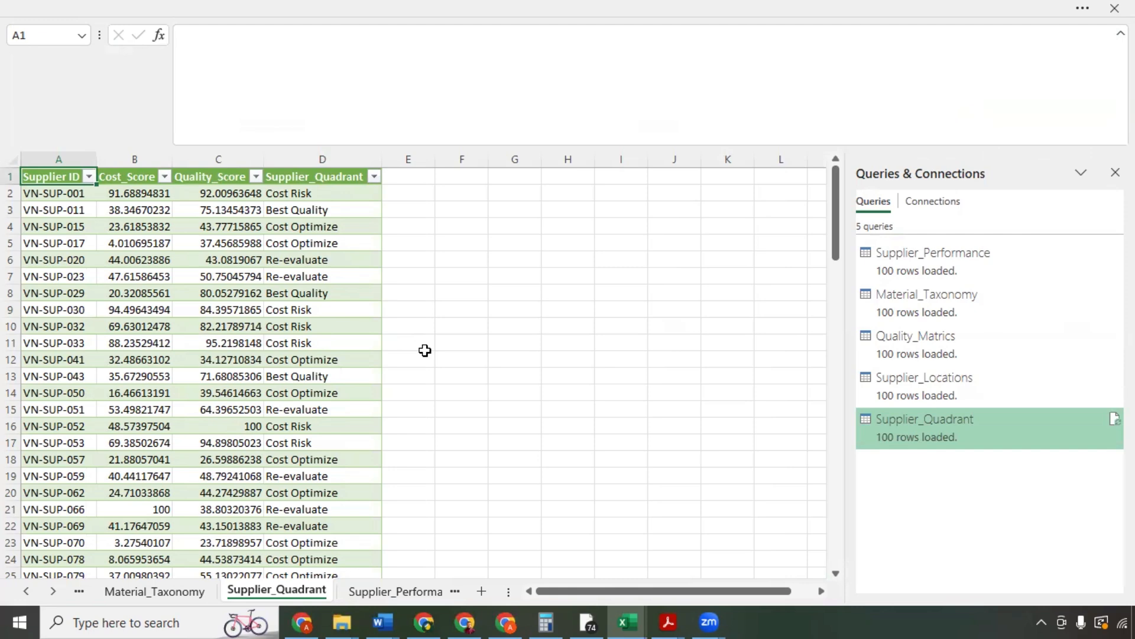
Step: Insert a two-series XY scatter chart from all rows of the Supplier ID, Cost_Score and Quality_Score columns
{"action": "left_click", "coordinate": [112, 243]}
{"action": "left_click_drag", "start_coordinate": [54, 177], "coordinate": [218, 315]}
{"action": "key", "text": "ctrl+shift+Down"}
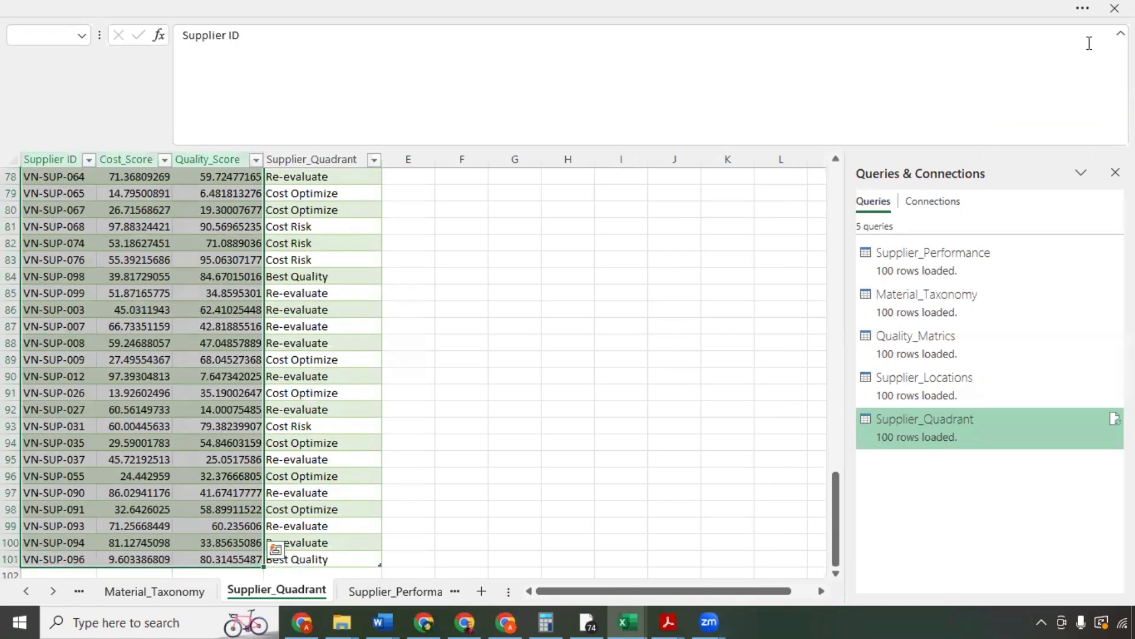
{"action": "left_click", "coordinate": [1086, 10]}
{"action": "left_click", "coordinate": [116, 53]}
{"action": "left_click", "coordinate": [516, 140]}
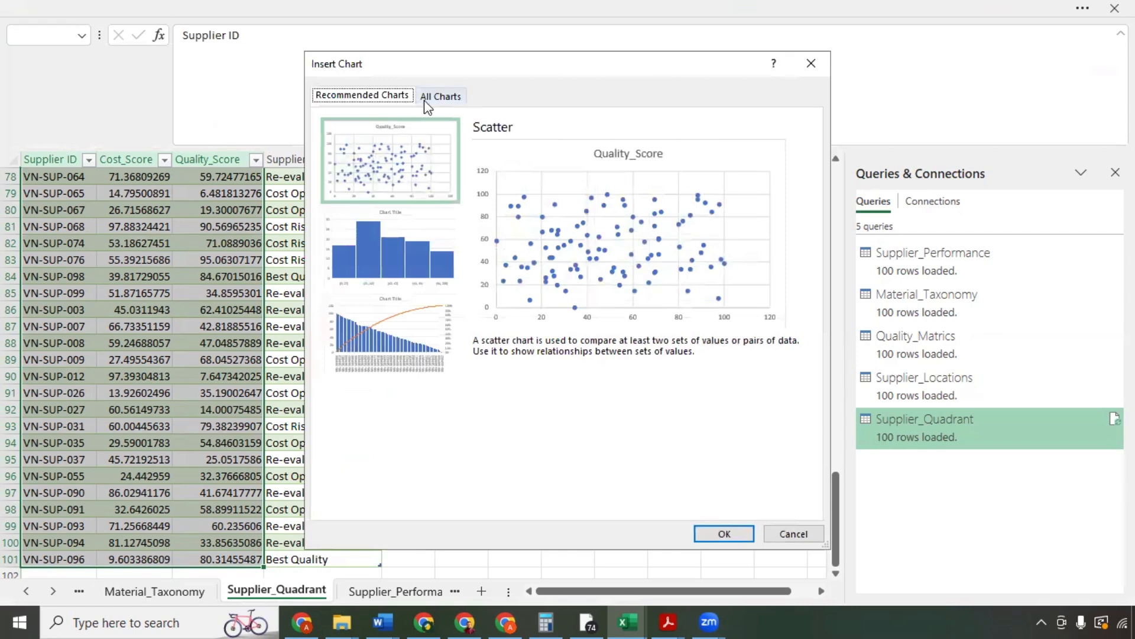
{"action": "left_click", "coordinate": [424, 101]}
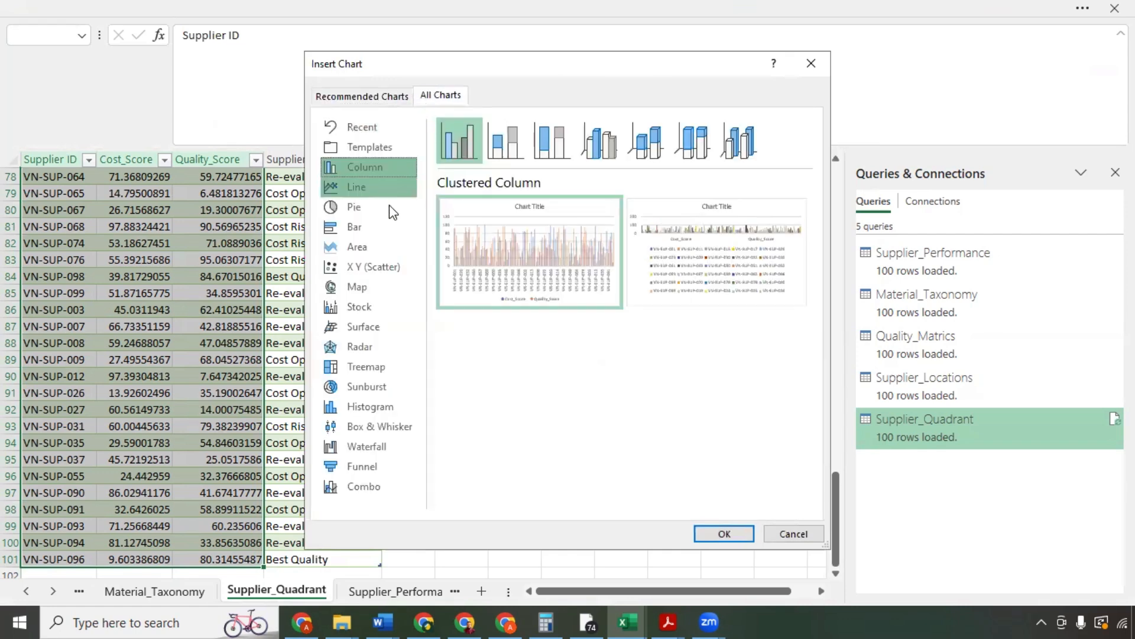
{"action": "left_click", "coordinate": [368, 269]}
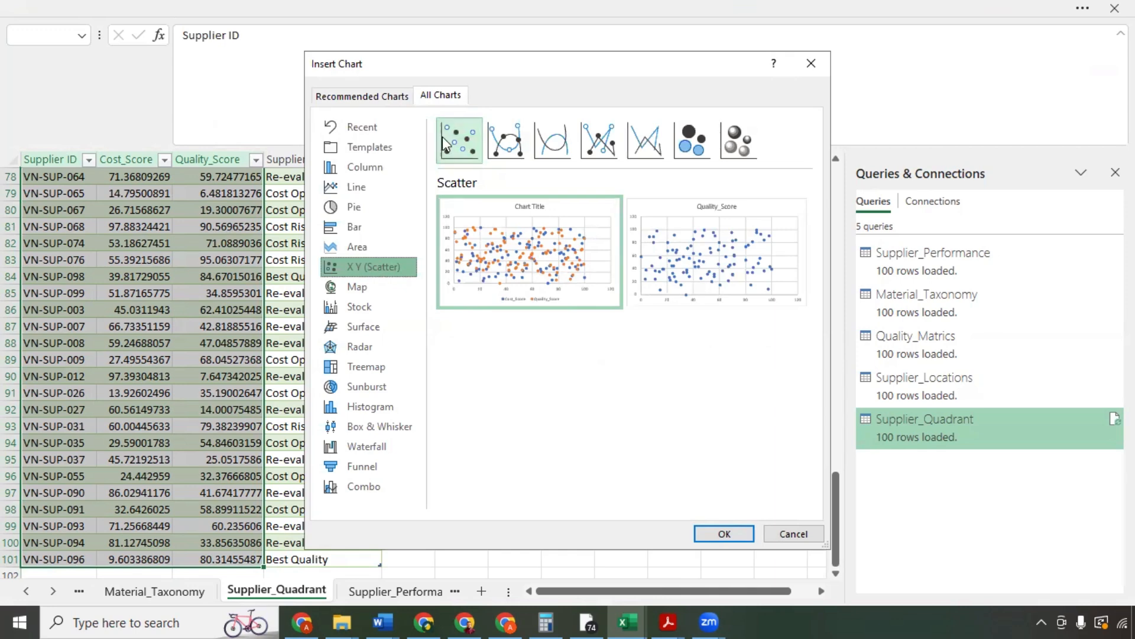
{"action": "mouse_move", "coordinate": [524, 269]}
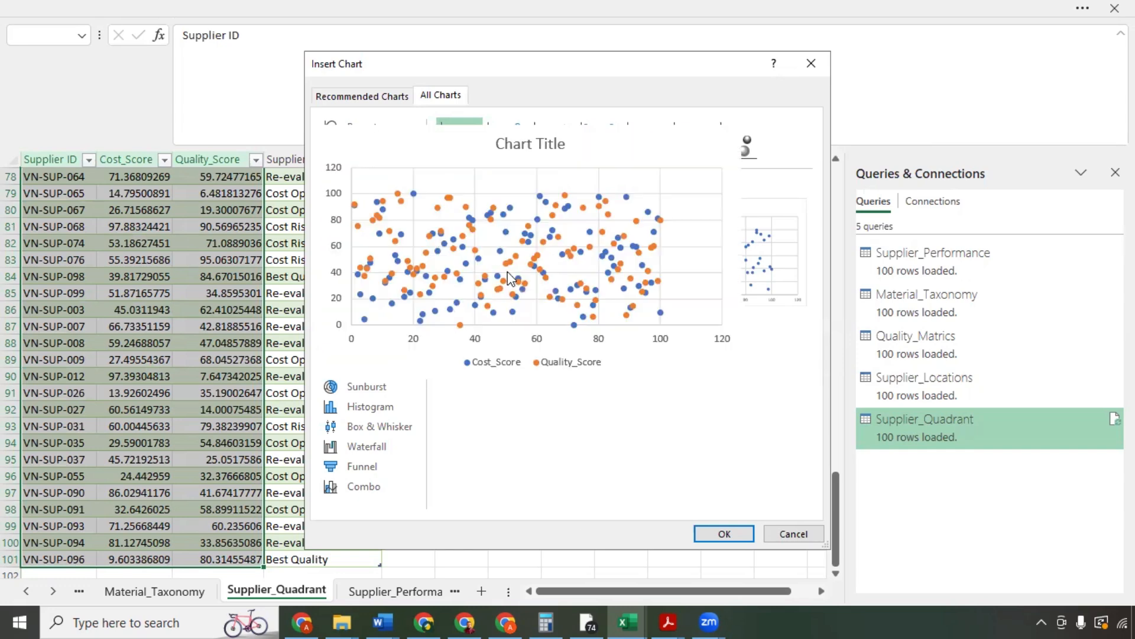
{"action": "left_click", "coordinate": [724, 533]}
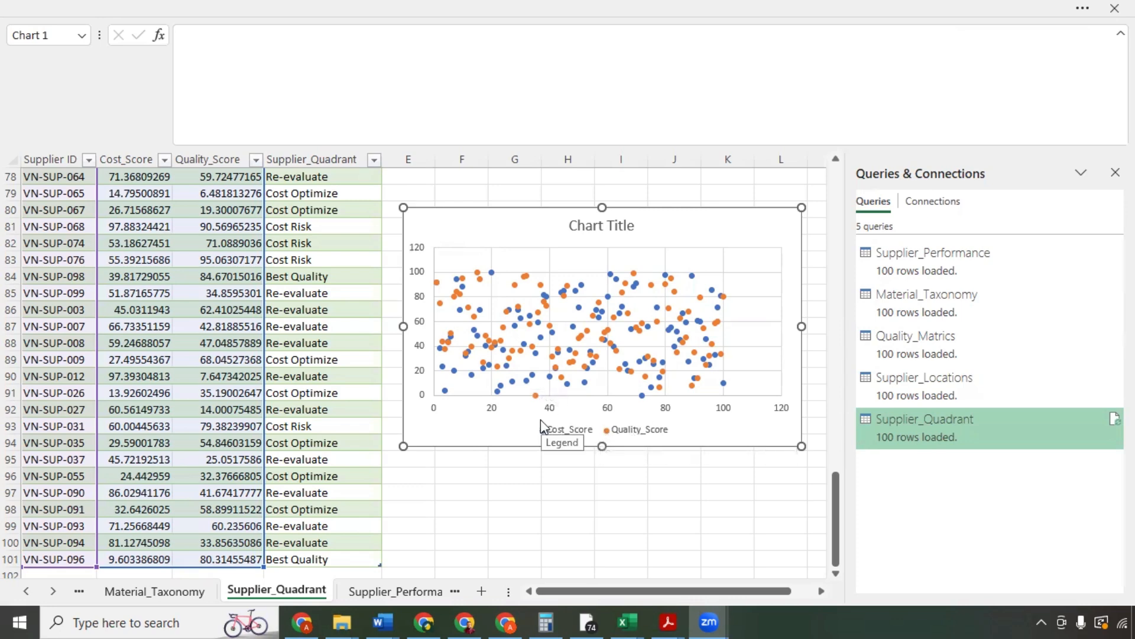
Step: Add a primary vertical axis title reading "Quality Score" to the scatter chart
{"action": "left_click", "coordinate": [735, 236]}
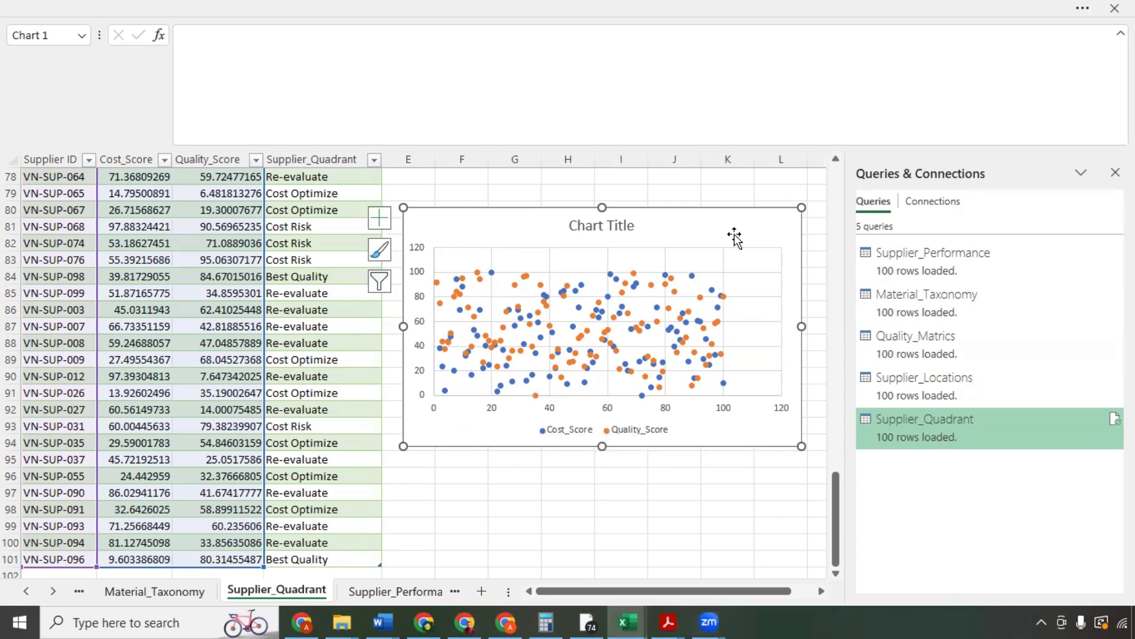
{"action": "left_click", "coordinate": [1082, 8]}
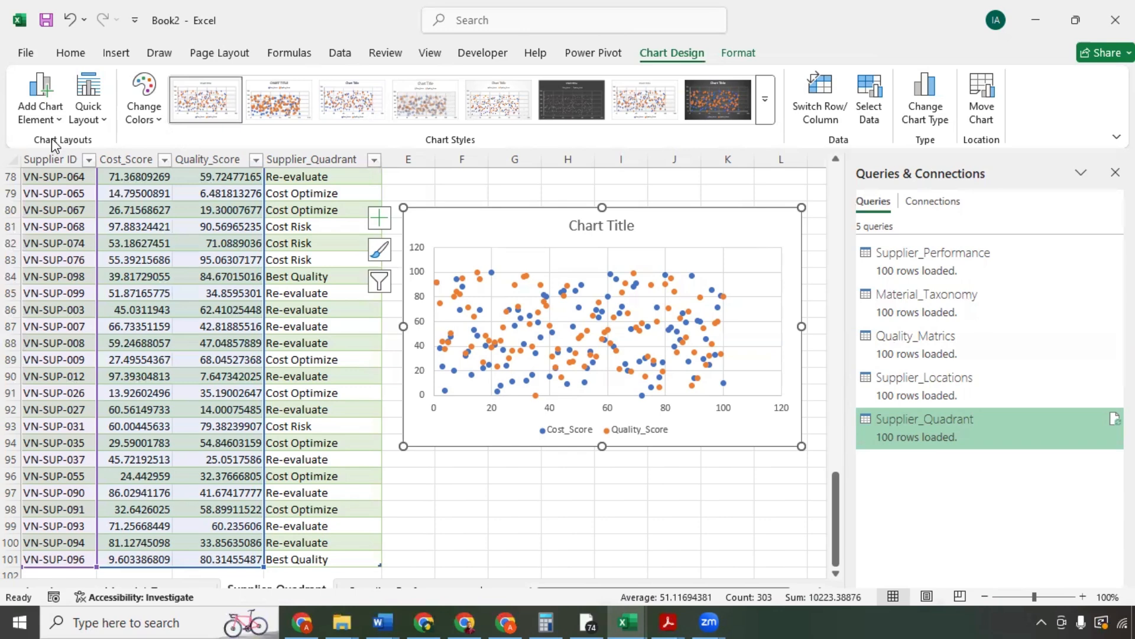
{"action": "left_click", "coordinate": [54, 120]}
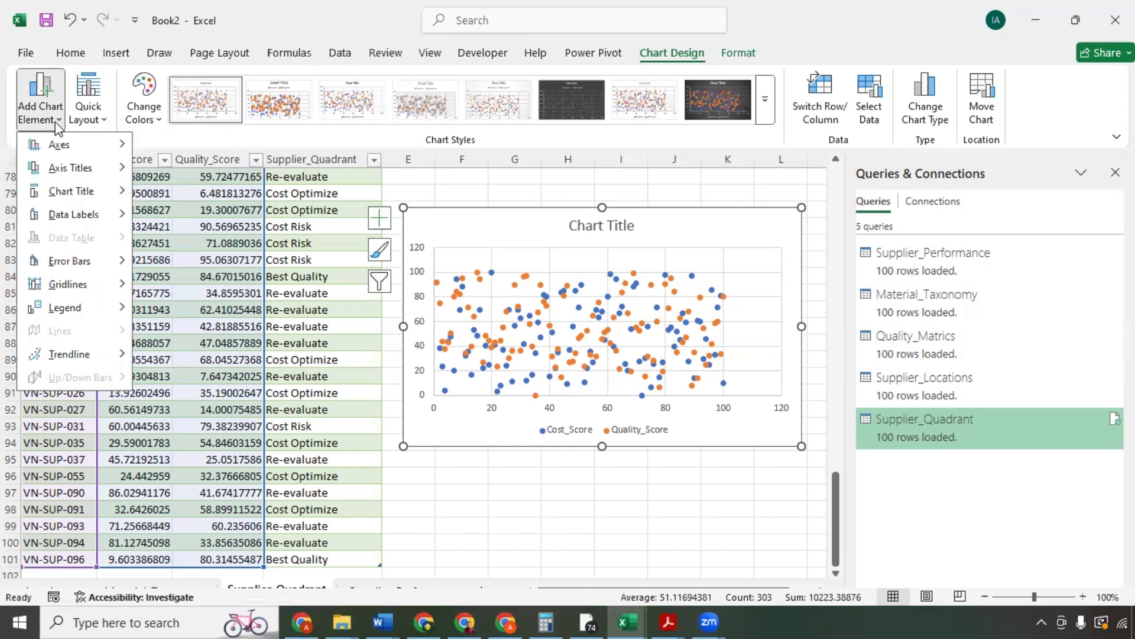
{"action": "mouse_move", "coordinate": [90, 171]}
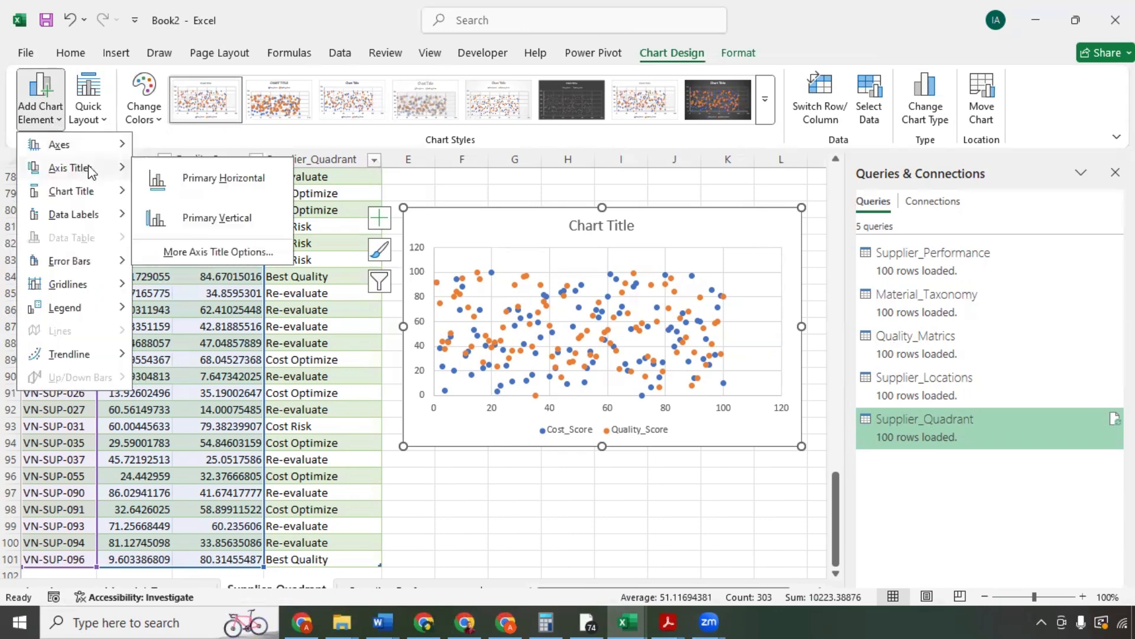
{"action": "left_click", "coordinate": [165, 225]}
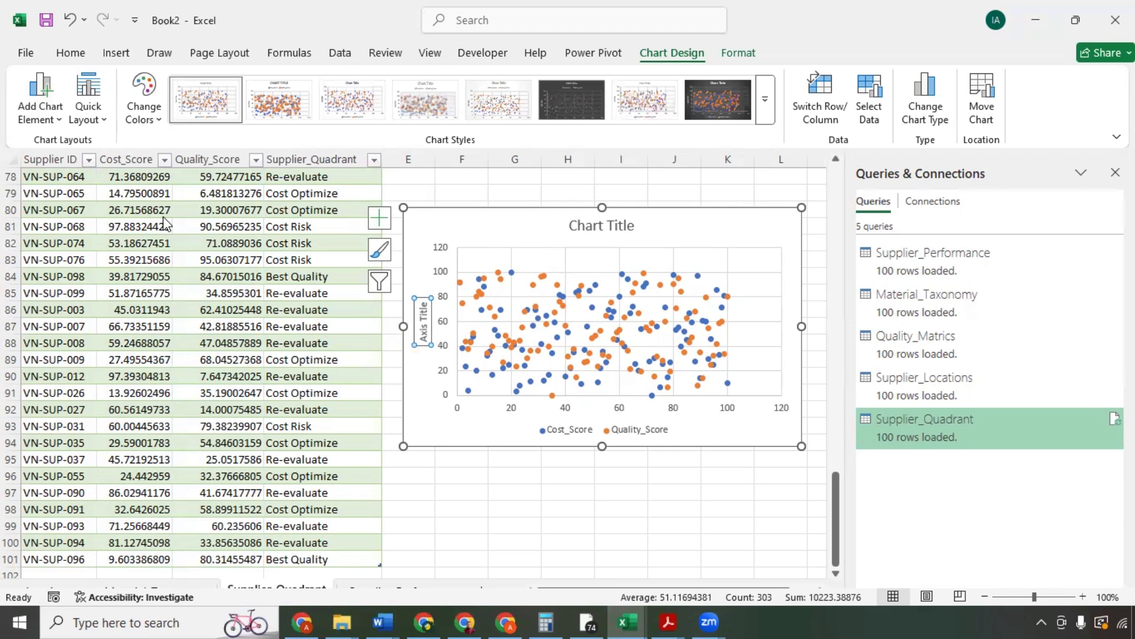
{"action": "left_click", "coordinate": [424, 327]}
{"action": "type", "text": "Q"}
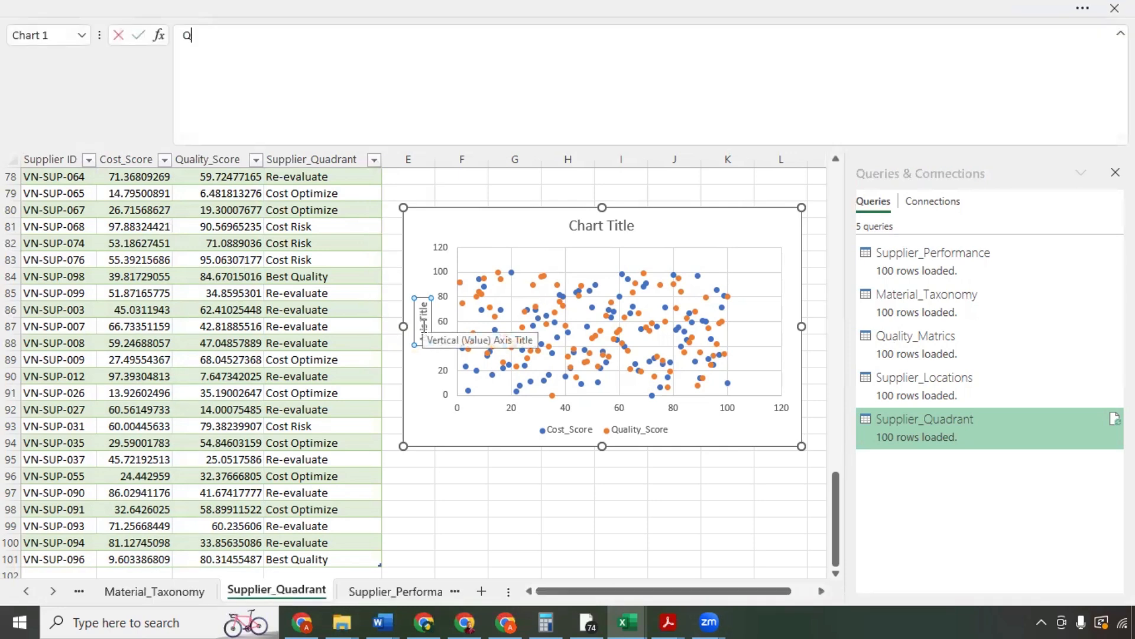
{"action": "type", "text": "uality Score"}
{"action": "key", "text": "Return"}
{"action": "left_click", "coordinate": [1079, 8]}
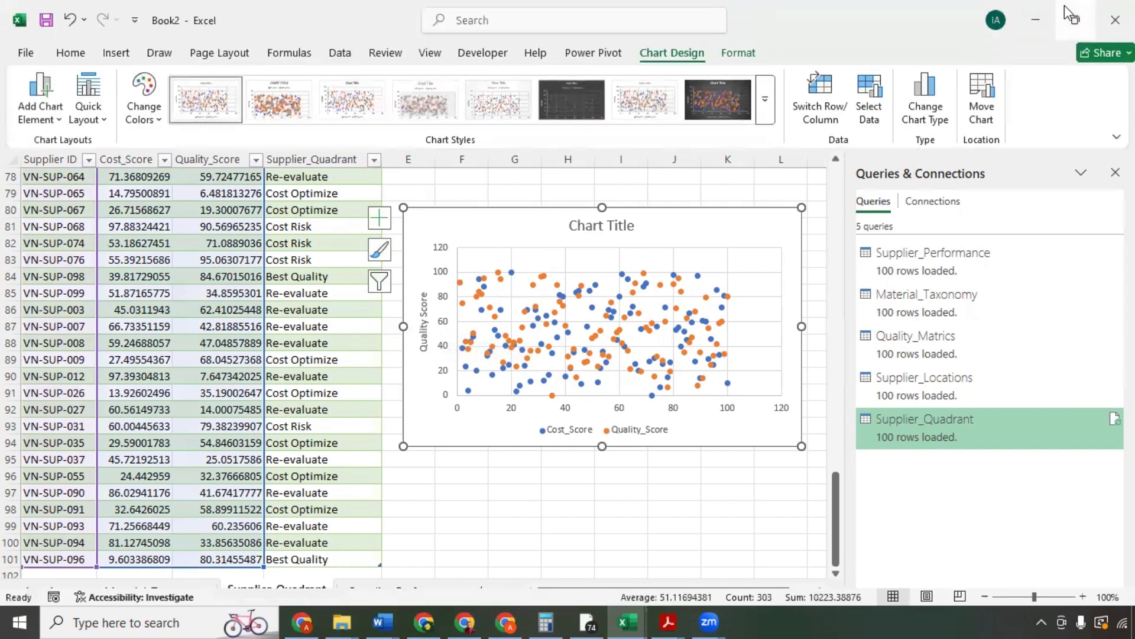
Step: Add a primary horizontal axis title reading "Cost Score" to the scatter chart and delete the chart title
{"action": "left_click", "coordinate": [58, 121]}
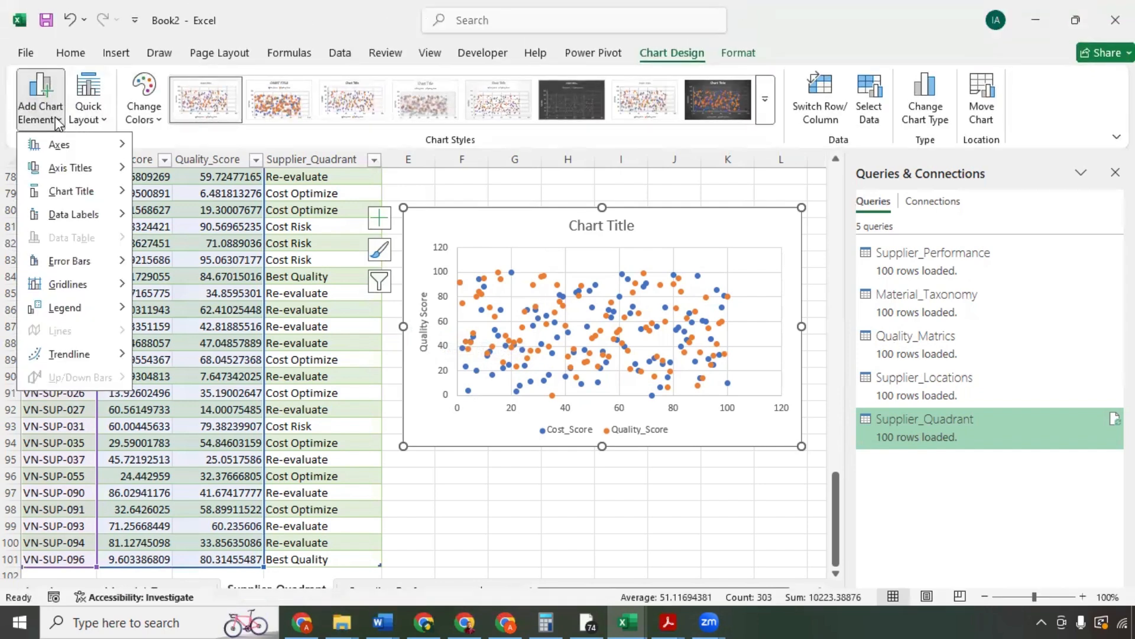
{"action": "left_click", "coordinate": [169, 168]}
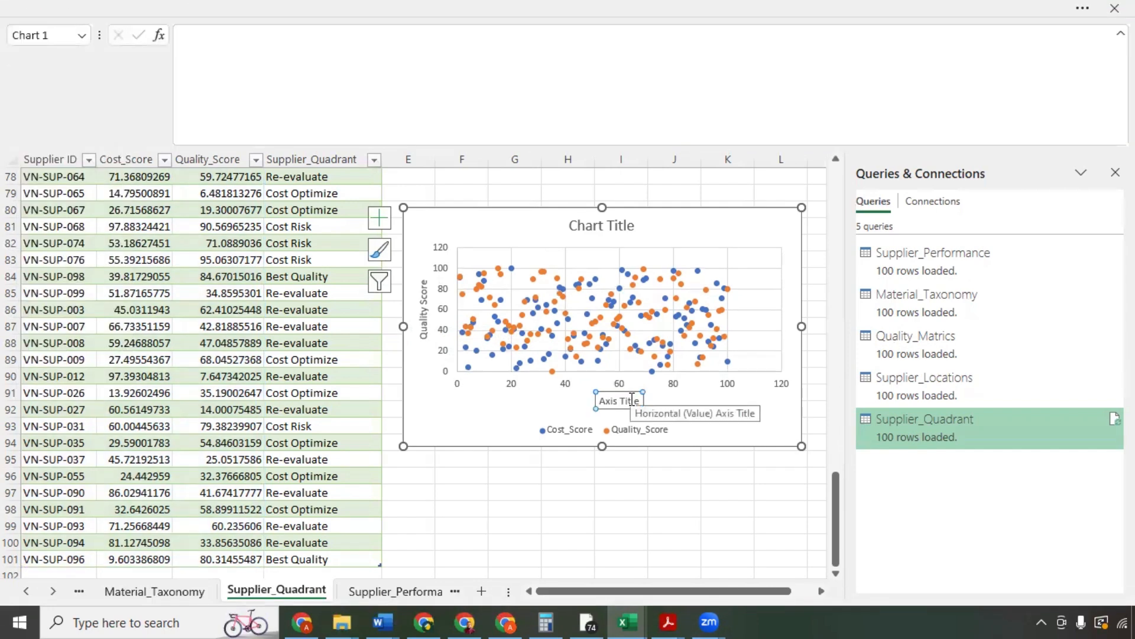
{"action": "triple_click", "coordinate": [632, 400]}
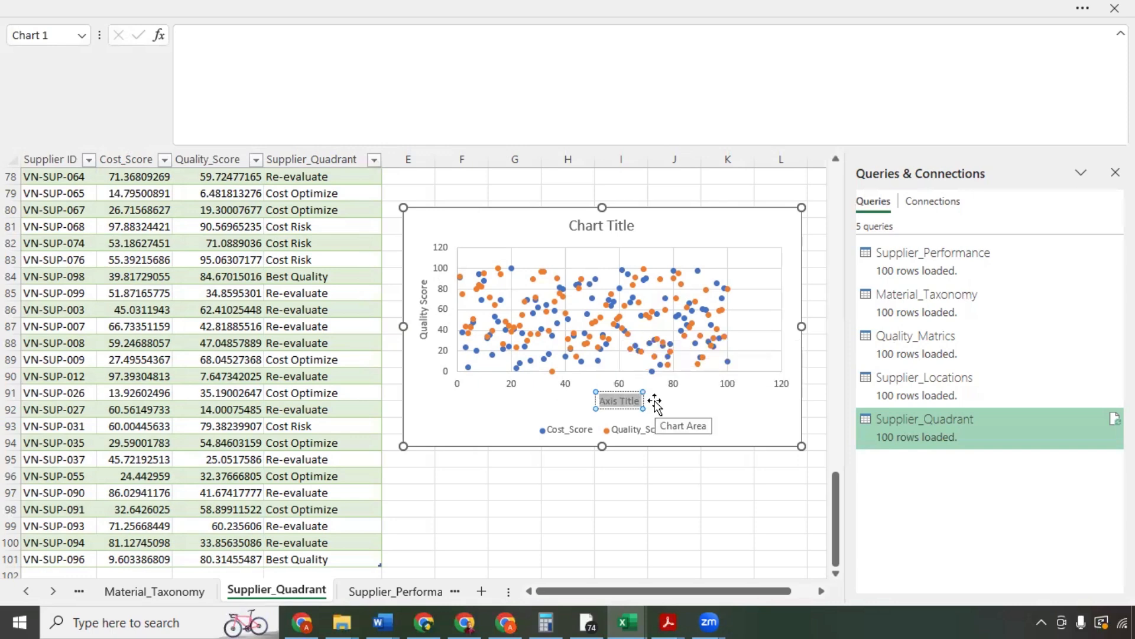
{"action": "type", "text": "Cost Score"}
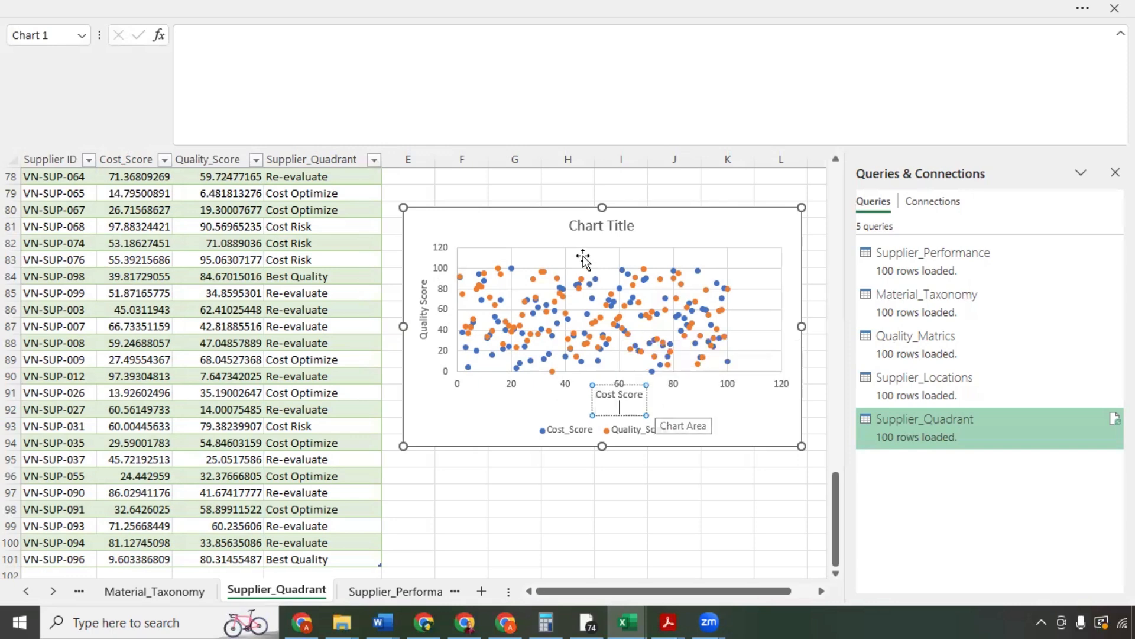
{"action": "left_click", "coordinate": [603, 226]}
{"action": "key", "text": "Delete"}
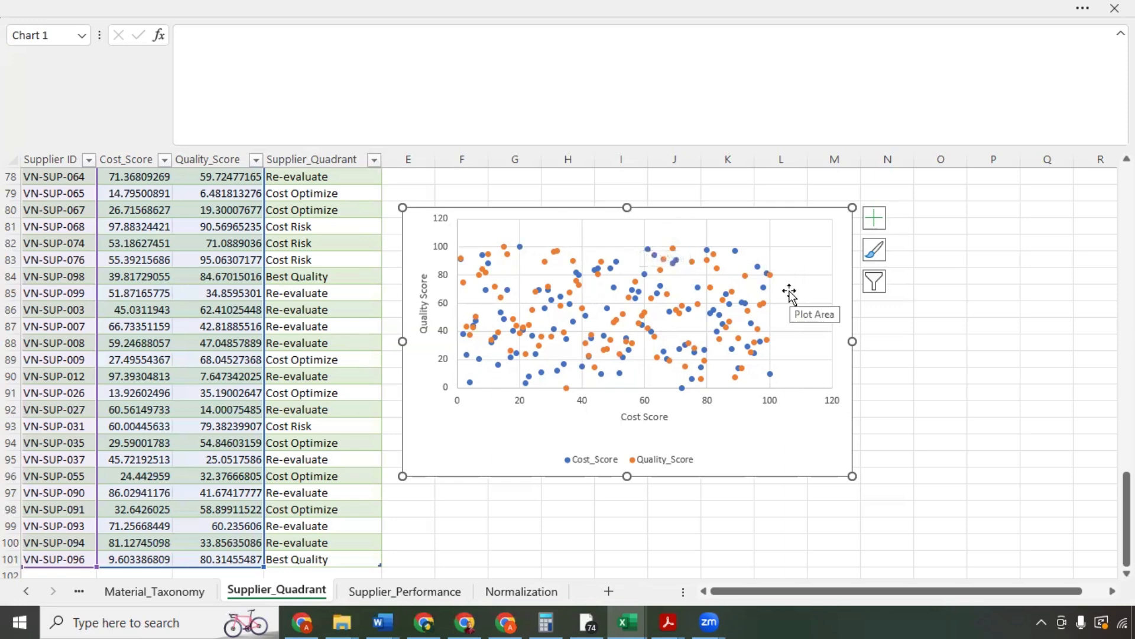
Step: Set the maximum bound of the chart's horizontal Cost Score axis to 100
{"action": "right_click", "coordinate": [751, 391]}
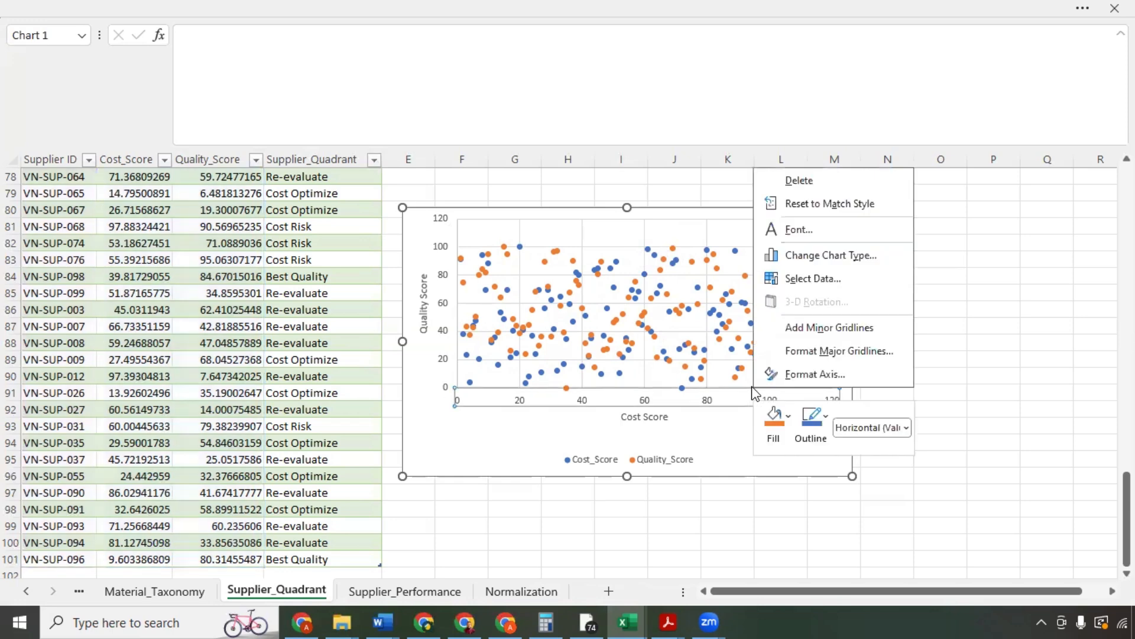
{"action": "left_click", "coordinate": [792, 375]}
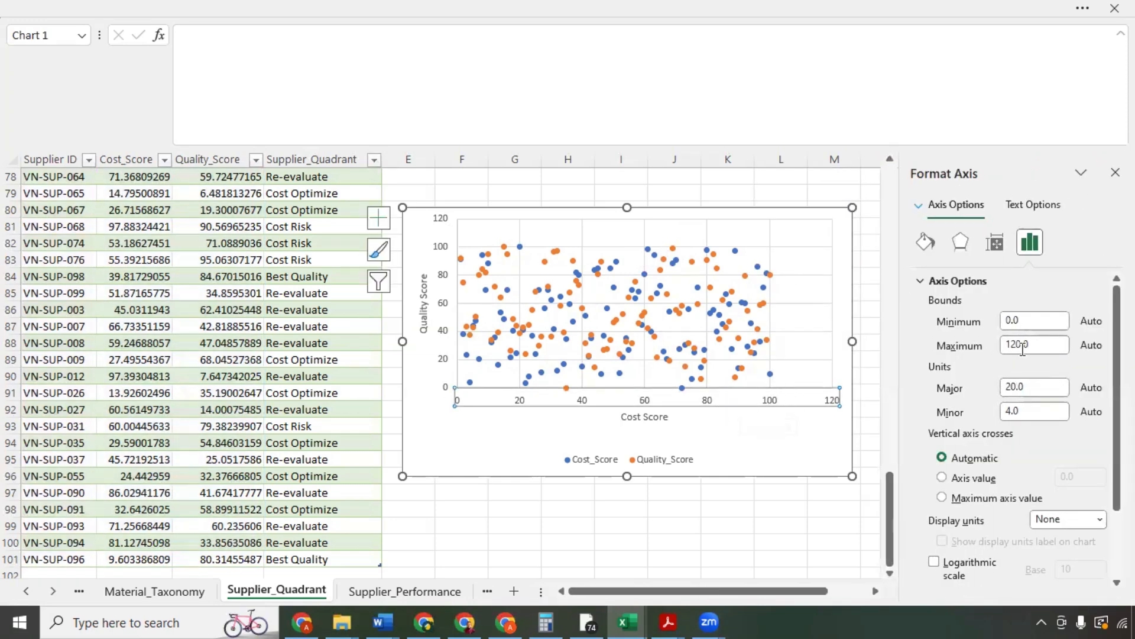
{"action": "left_click", "coordinate": [1017, 348]}
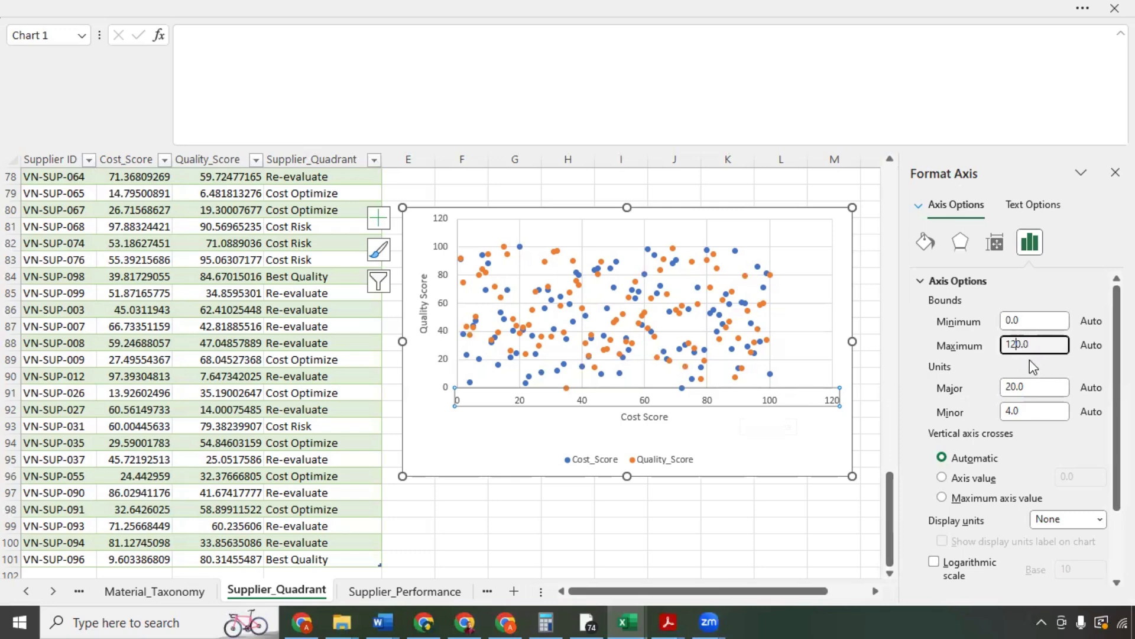
{"action": "key", "text": "BackSpace"}
{"action": "type", "text": "0"}
{"action": "key", "text": "Return"}
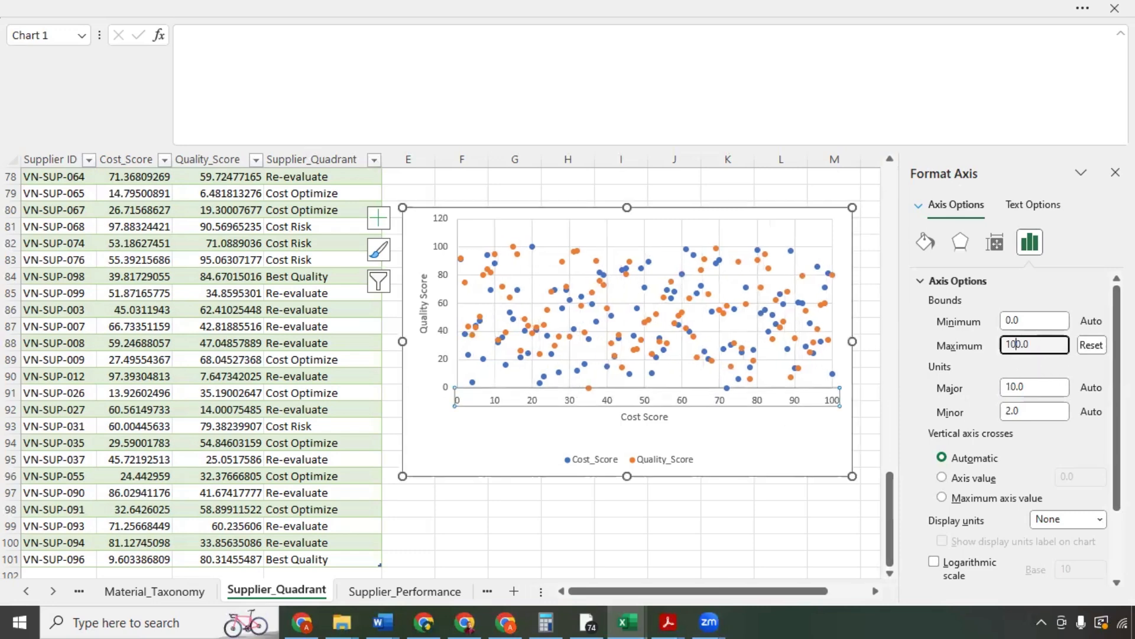
Step: Set the maximum bound of the chart's vertical Quality Score axis to 100
{"action": "left_click", "coordinate": [443, 225]}
{"action": "right_click", "coordinate": [444, 225]}
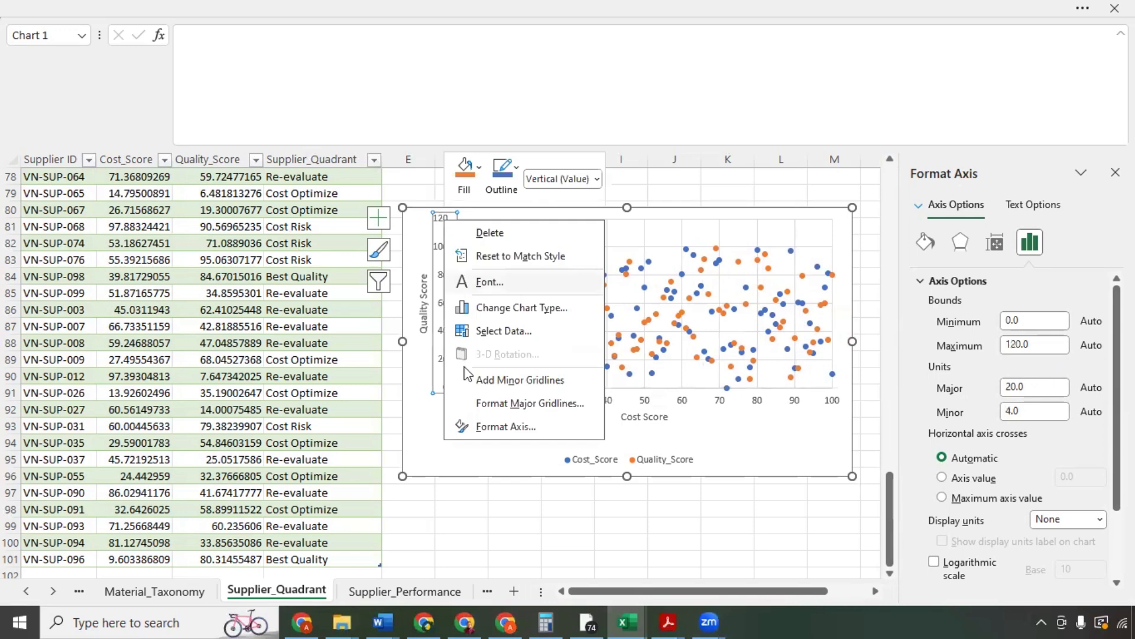
{"action": "left_click", "coordinate": [479, 427]}
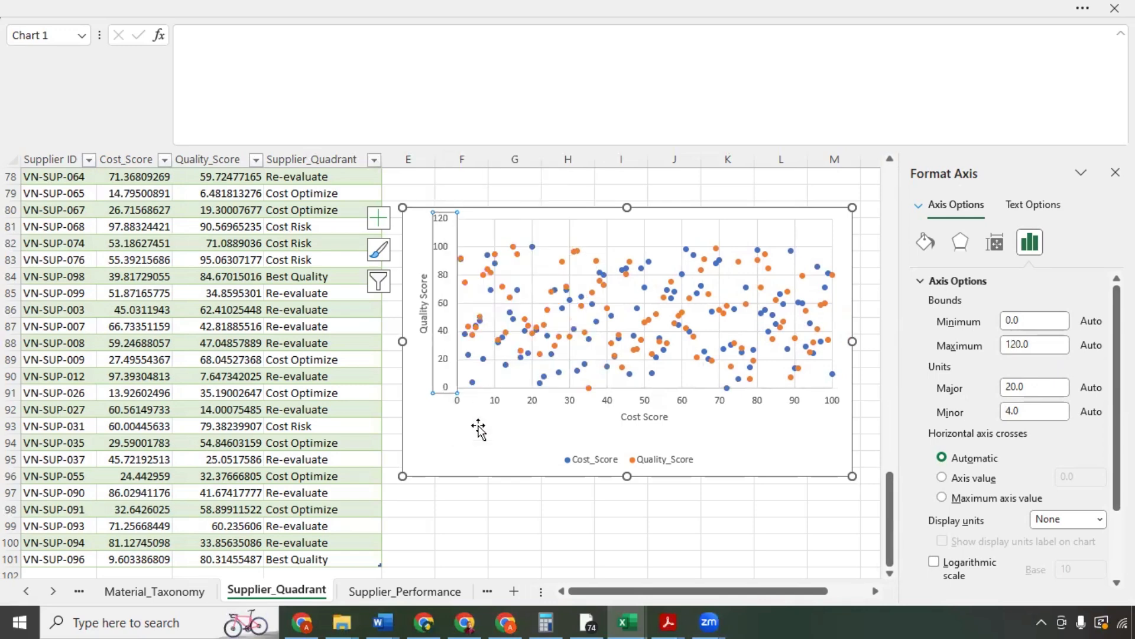
{"action": "double_click", "coordinate": [1018, 349]}
{"action": "type", "text": "100"}
{"action": "key", "text": "Return"}
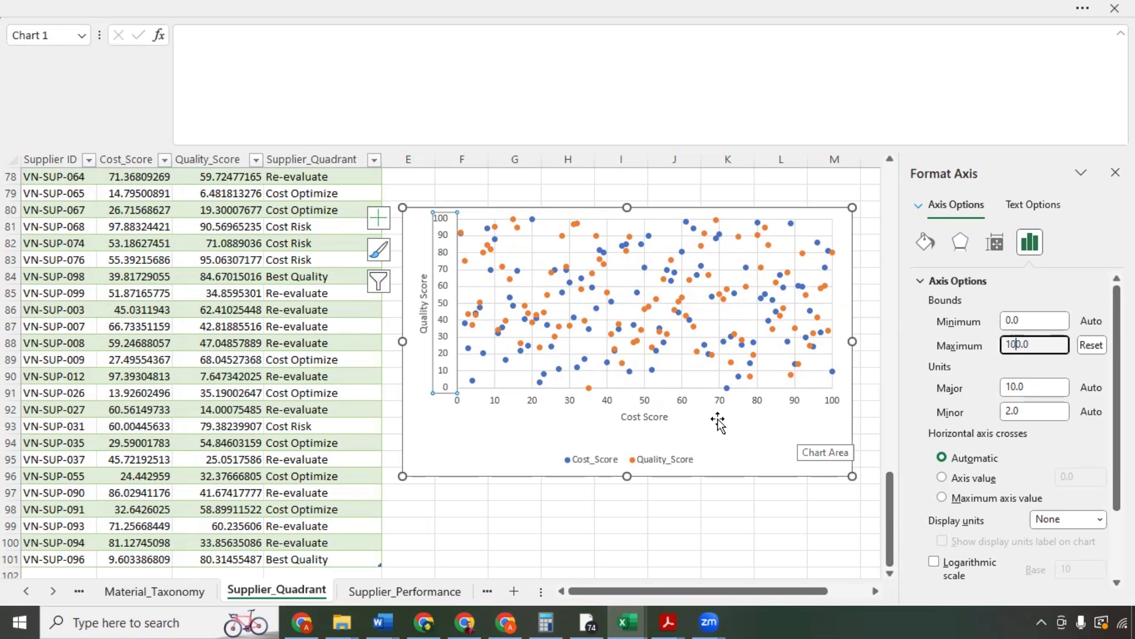
Step: Enter the heading "Vertical" in cell O80 beside the chart, with the column labels "Cost" in O81 and "Quality" in P81
{"action": "left_click_drag", "start_coordinate": [680, 595], "coordinate": [730, 595]}
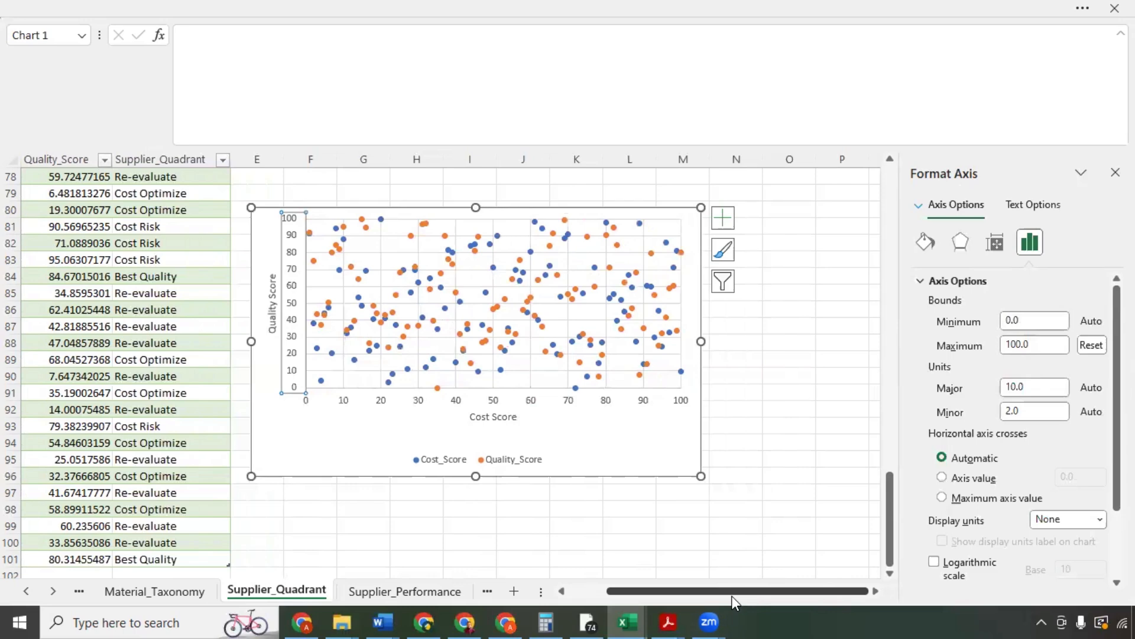
{"action": "left_click", "coordinate": [790, 212]}
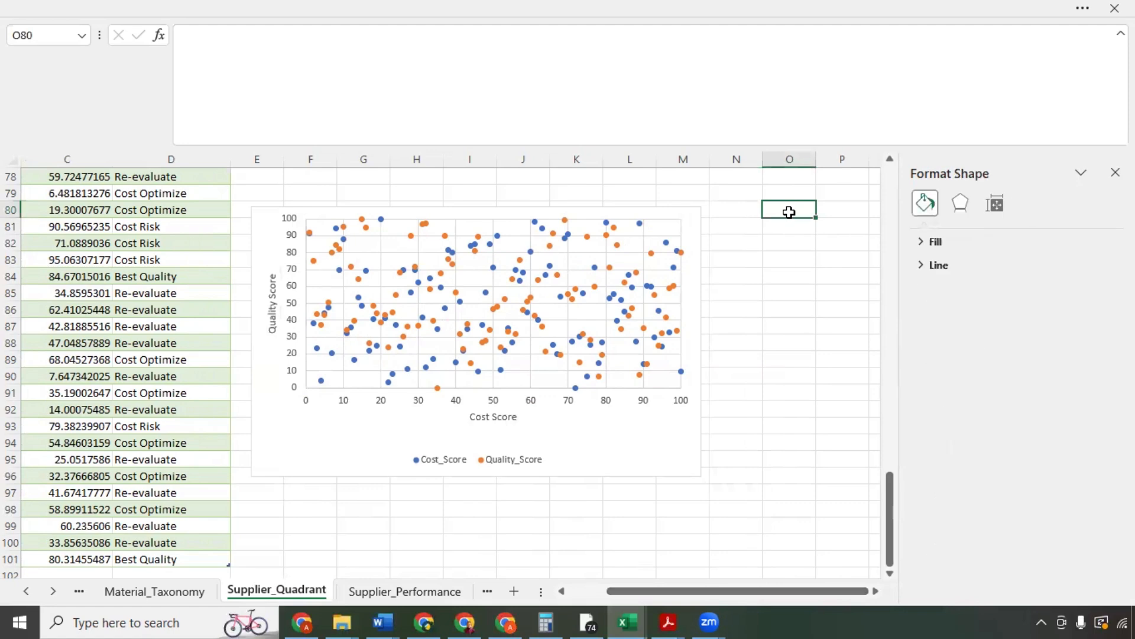
{"action": "type", "text": "Vertical"}
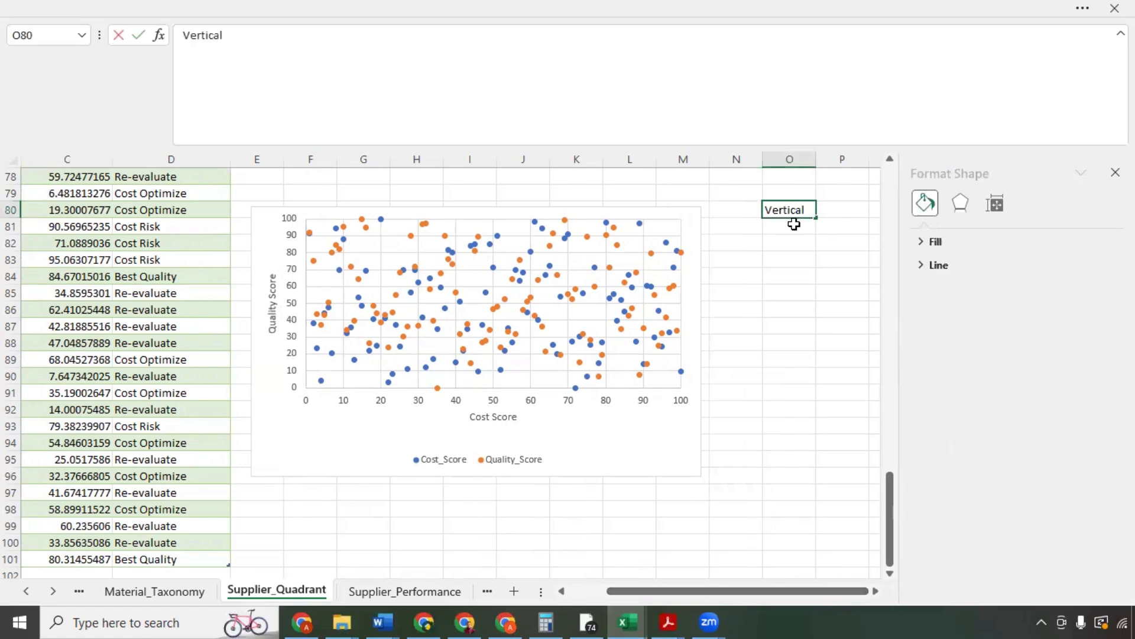
{"action": "key", "text": "Return"}
{"action": "type", "text": "Cost"}
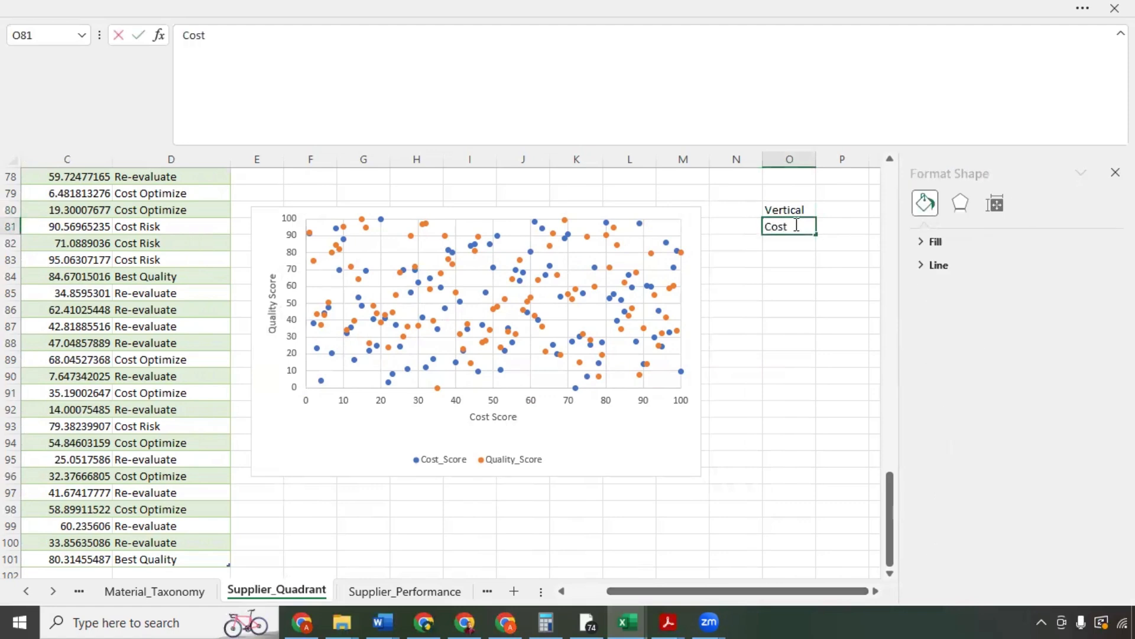
{"action": "key", "text": "Tab"}
{"action": "type", "text": "Quality"}
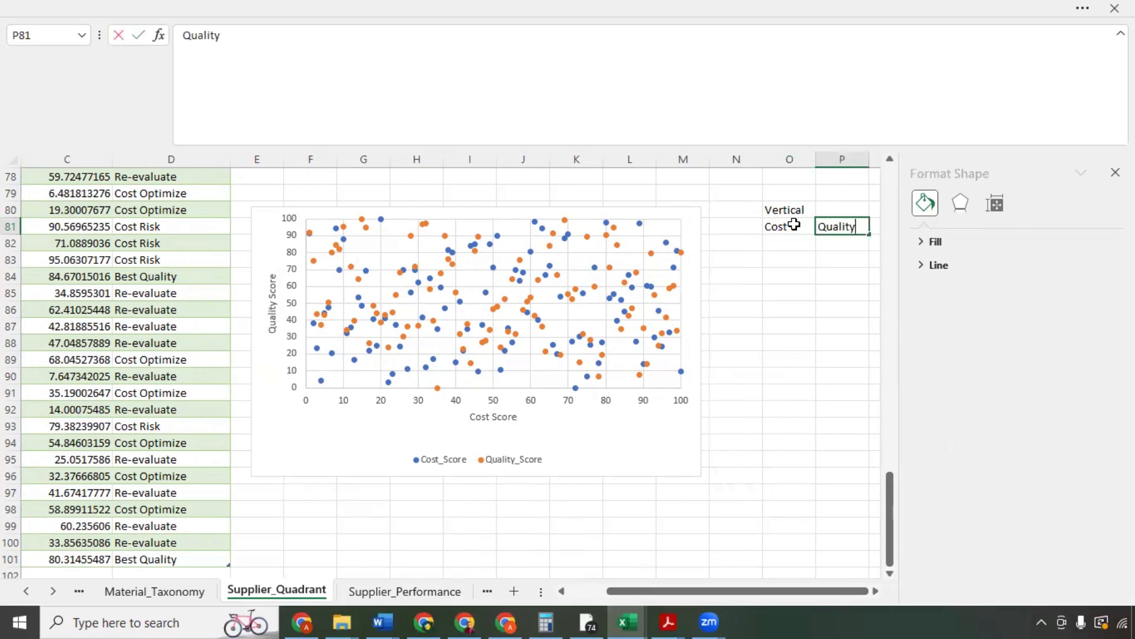
{"action": "key", "text": "Return"}
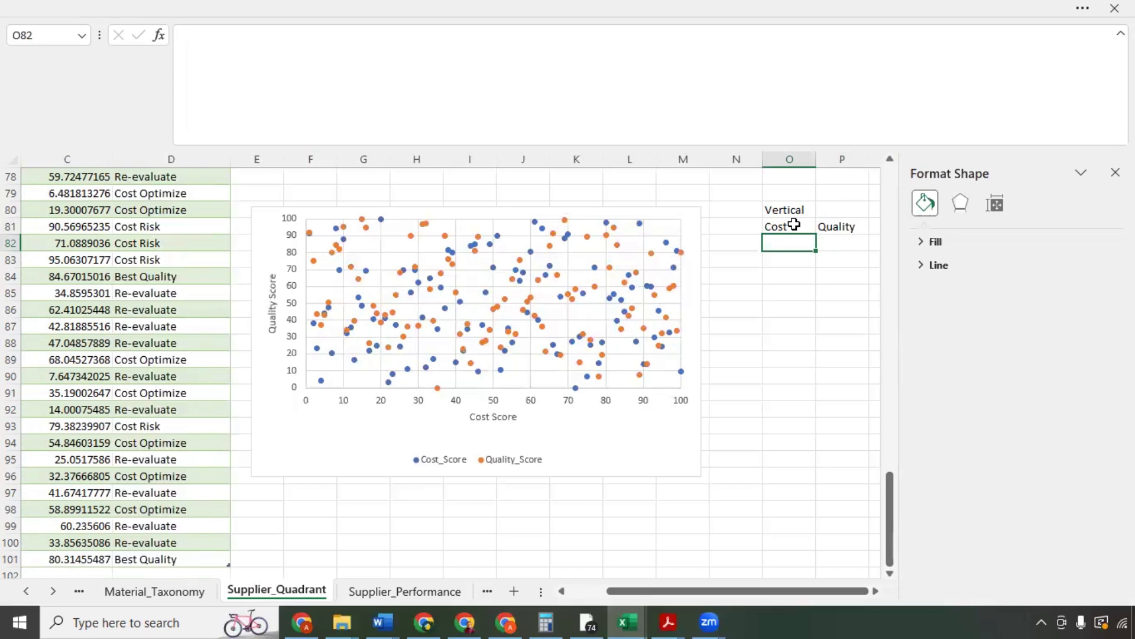
Step: Fill the Vertical table with Cost 40 in O82 and O83, and Quality 0 in P82 and 100 in P83
{"action": "type", "text": "40"}
{"action": "key", "text": "Return"}
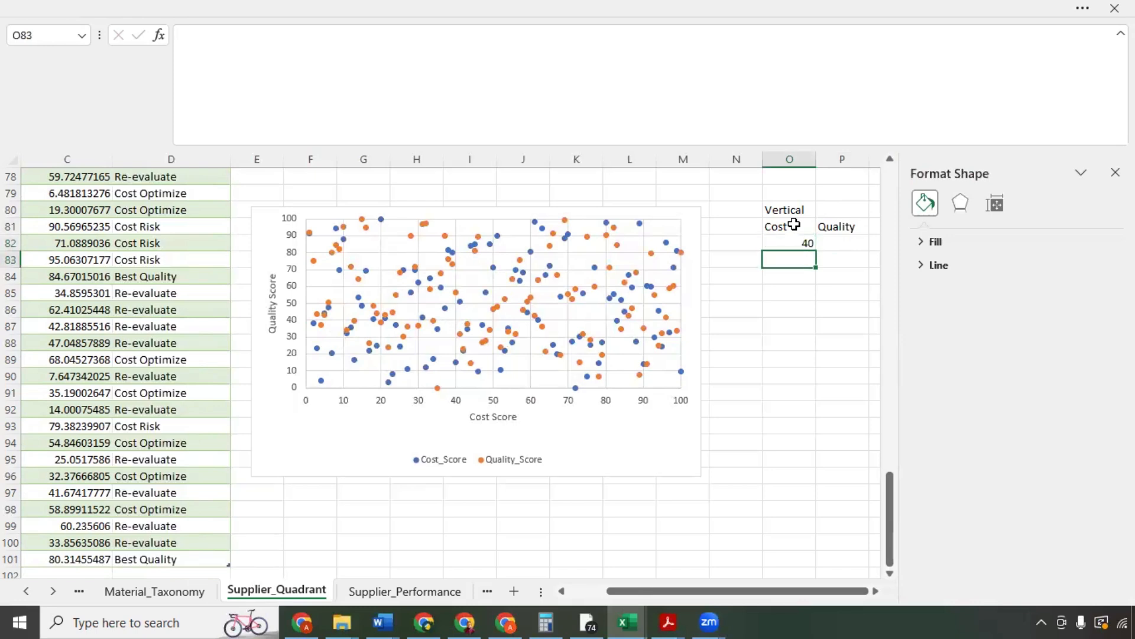
{"action": "type", "text": "40"}
{"action": "key", "text": "Tab"}
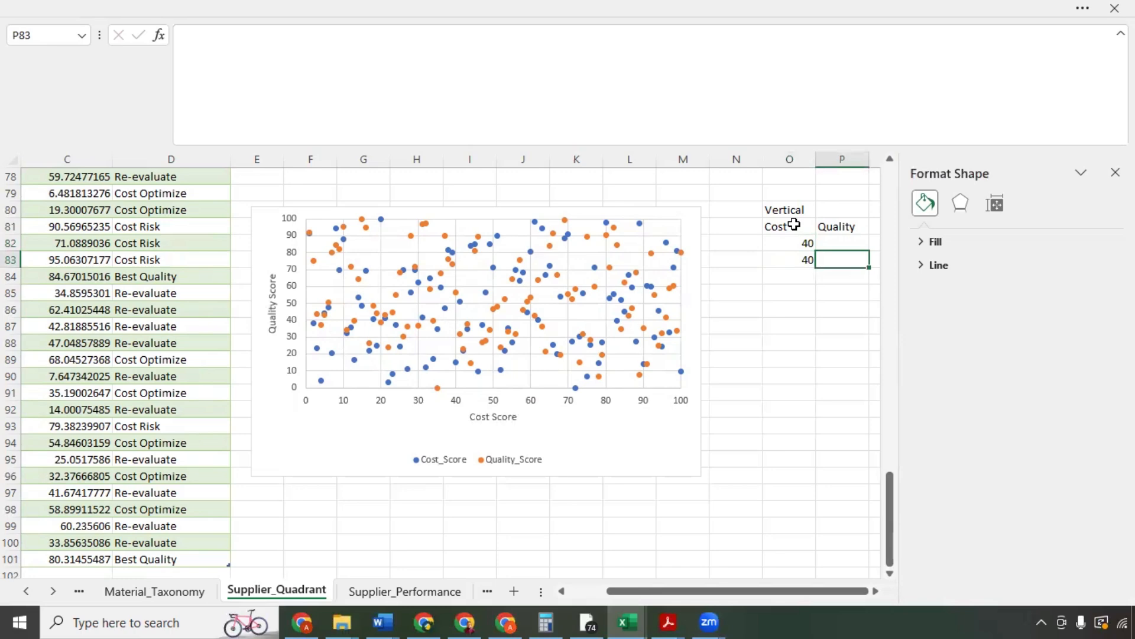
{"action": "key", "text": "Up"}
{"action": "type", "text": "0"}
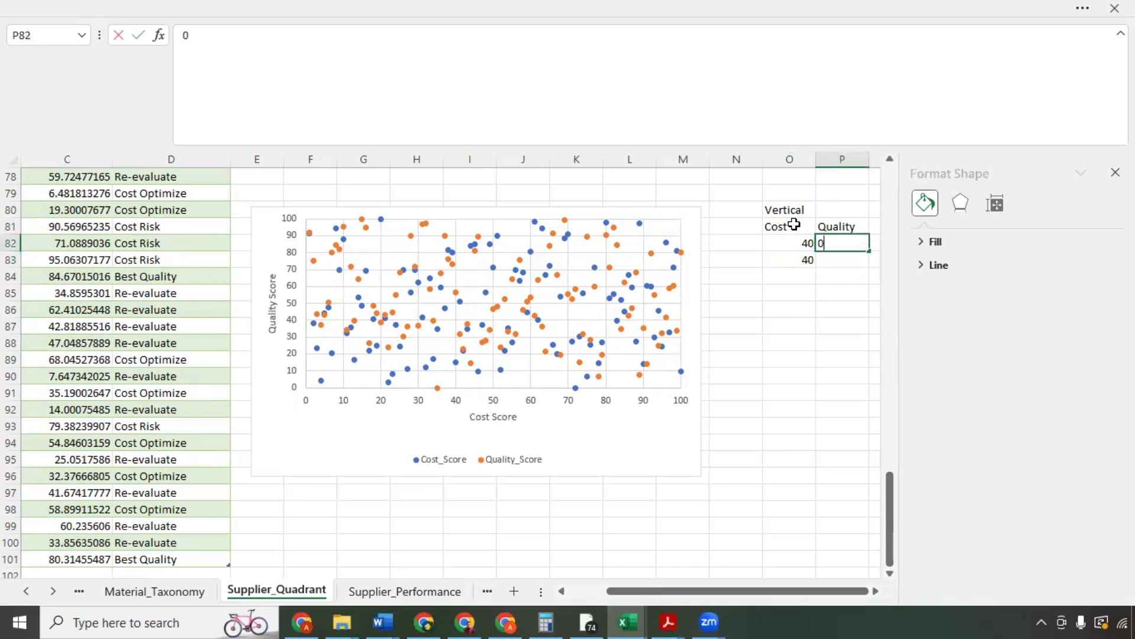
{"action": "key", "text": "Return"}
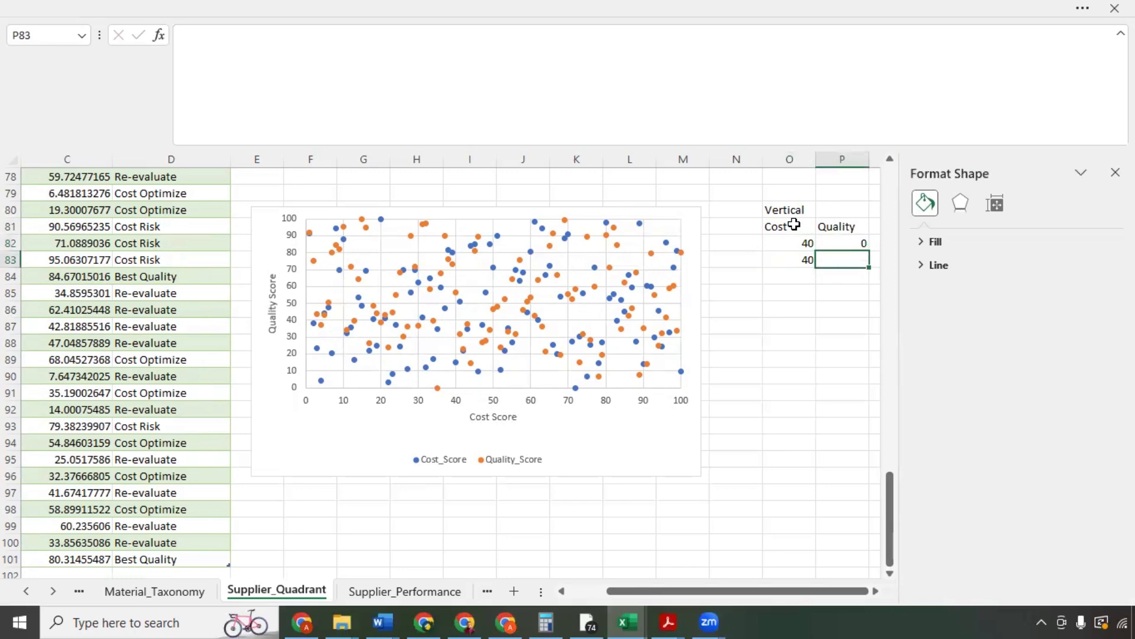
{"action": "type", "text": "100"}
{"action": "key", "text": "Return"}
{"action": "key", "text": "Up"}
{"action": "key", "text": "Up"}
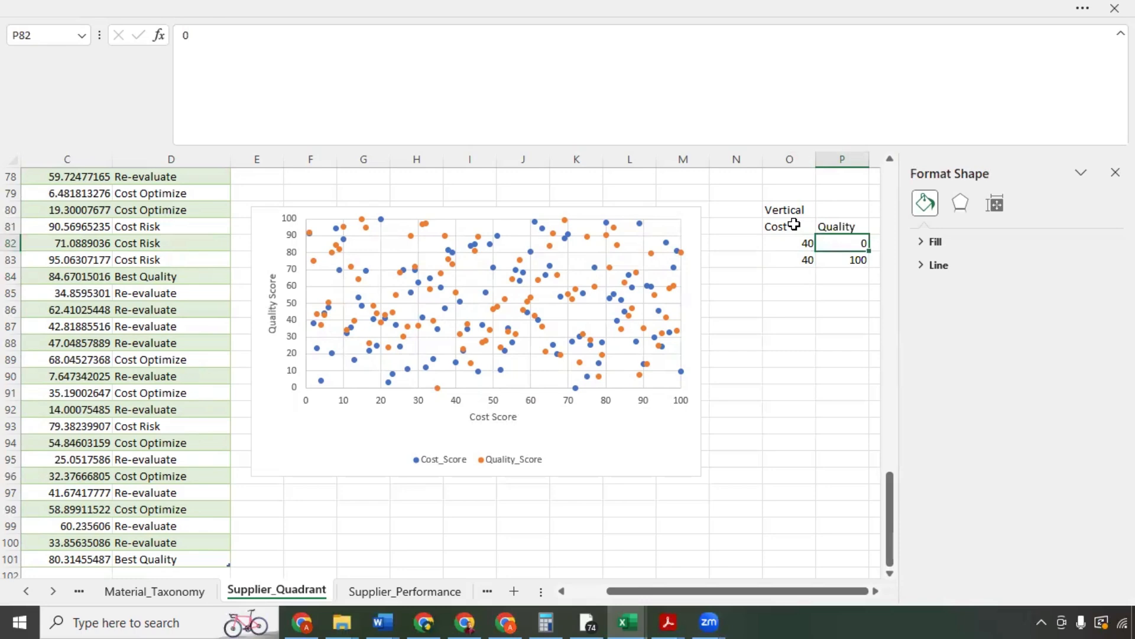
Step: Enter the heading "Horizontal" in cell O85, with a "Cost" column in O86 holding the values 0 and 100
{"action": "key", "text": "Down"}
{"action": "key", "text": "Down"}
{"action": "key", "text": "Down"}
{"action": "key", "text": "Left"}
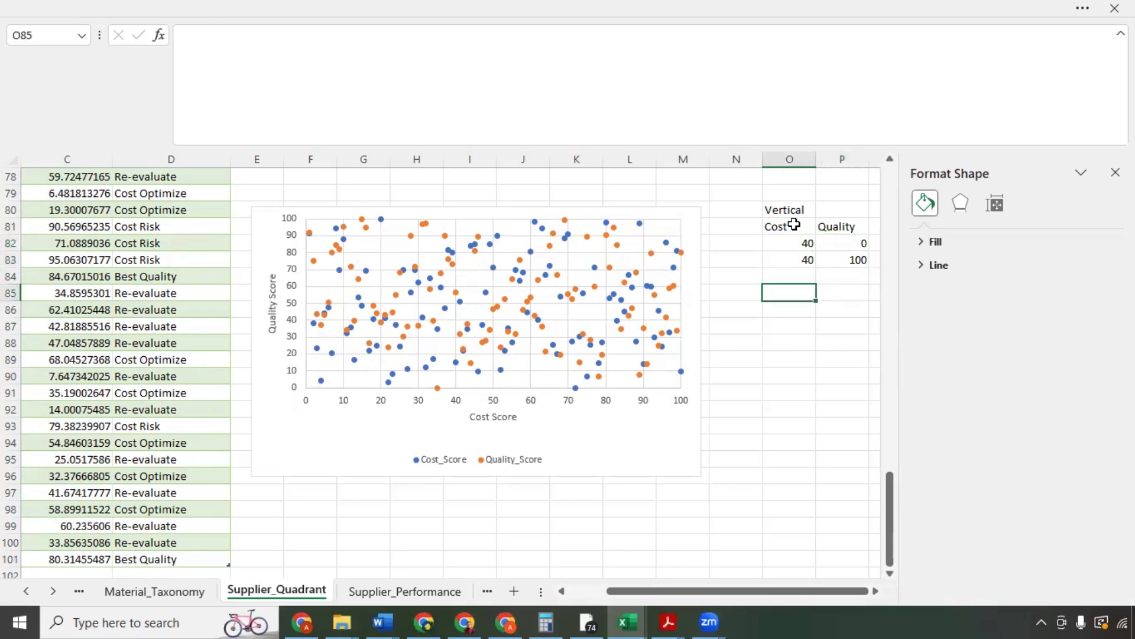
{"action": "type", "text": "Horizontal"}
{"action": "key", "text": "Return"}
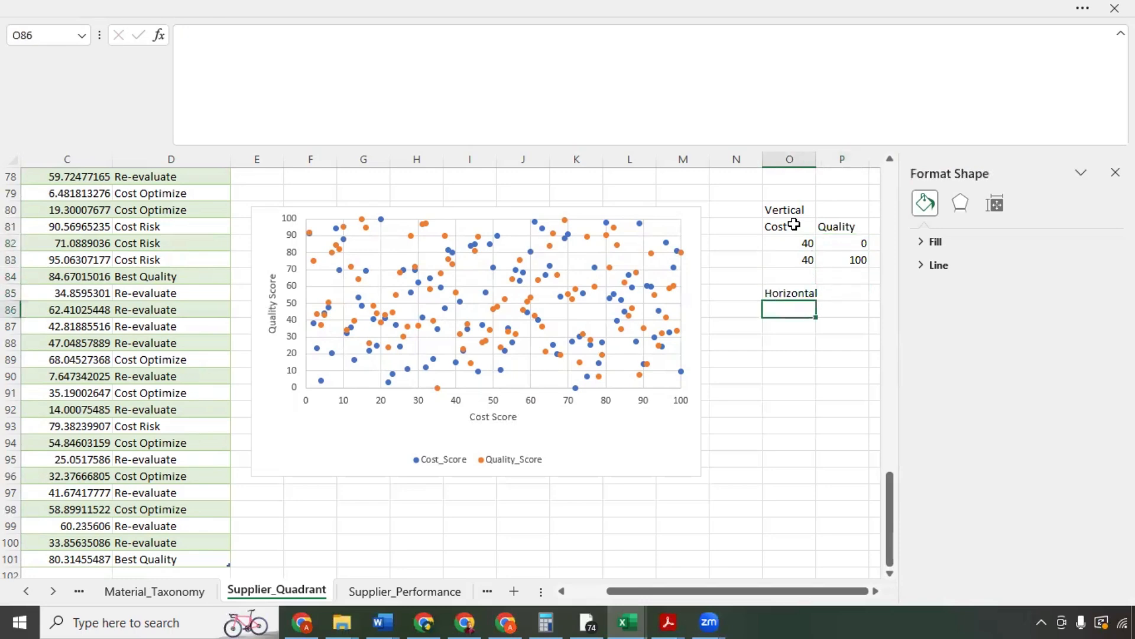
{"action": "type", "text": "Cost"}
{"action": "key", "text": "Return"}
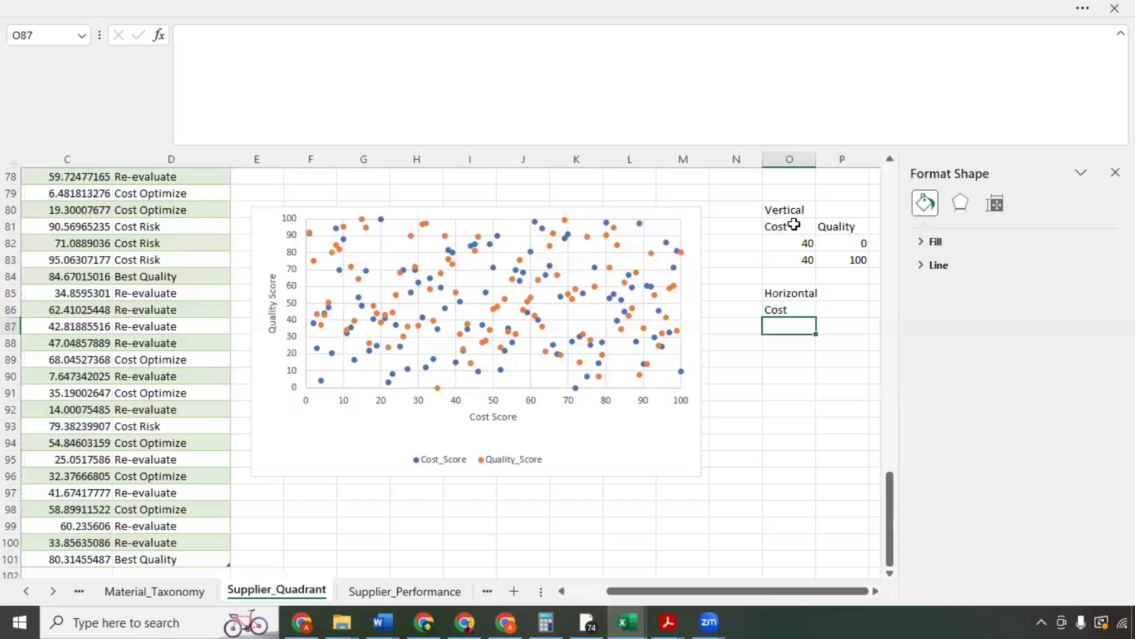
{"action": "type", "text": "0"}
{"action": "key", "text": "Return"}
{"action": "type", "text": "100"}
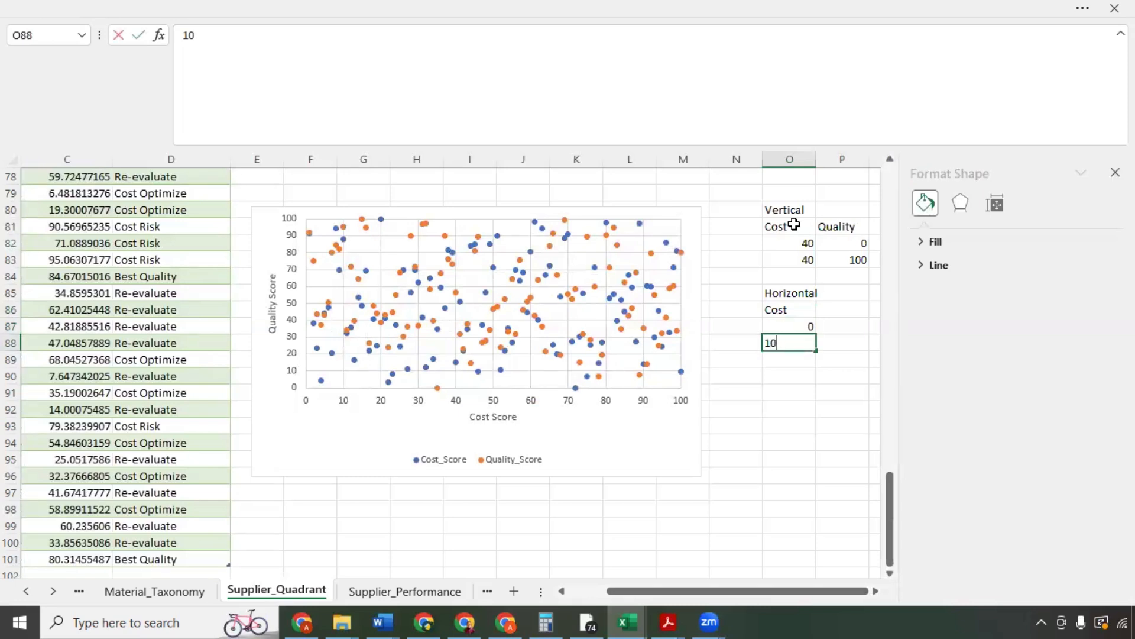
Step: Add a "Quality" column in P86 of the Horizontal table with the value 70 in both P87 and P88
{"action": "key", "text": "Tab"}
{"action": "key", "text": "Up"}
{"action": "key", "text": "Up"}
{"action": "type", "text": "Quality"}
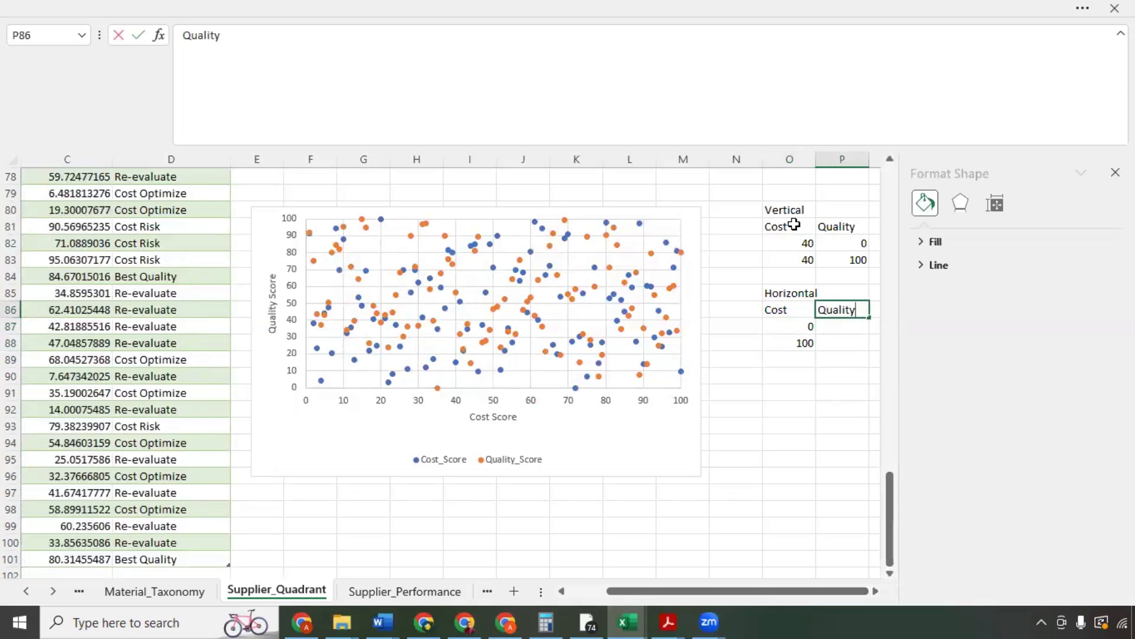
{"action": "key", "text": "Return"}
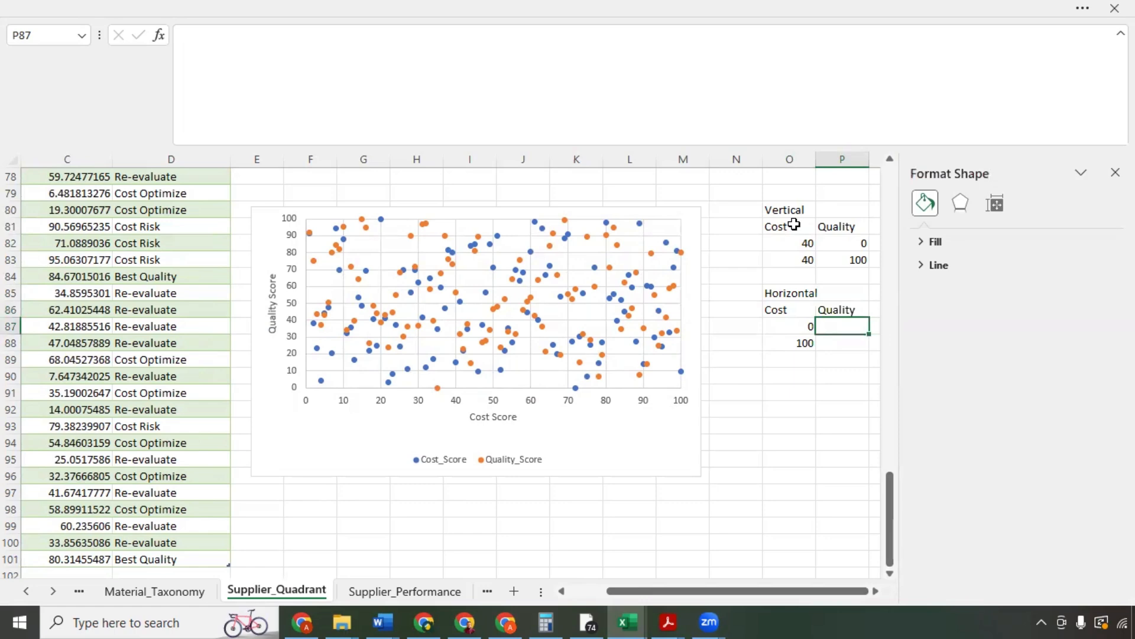
{"action": "type", "text": "70"}
{"action": "key", "text": "Return"}
{"action": "type", "text": "70"}
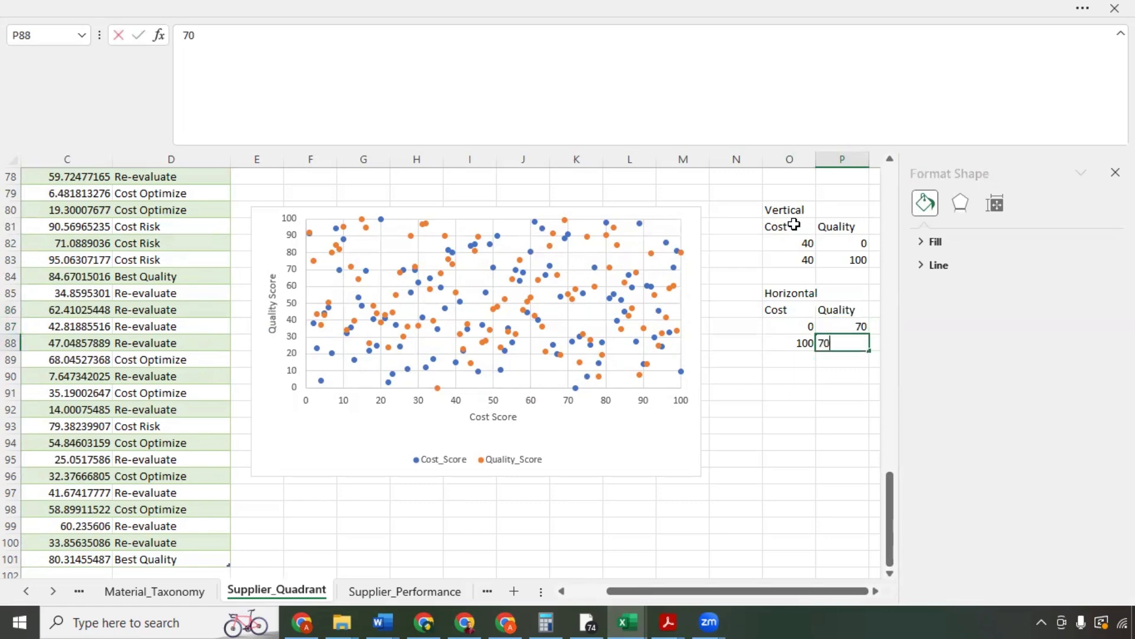
{"action": "key", "text": "Up"}
{"action": "key", "text": "Up"}
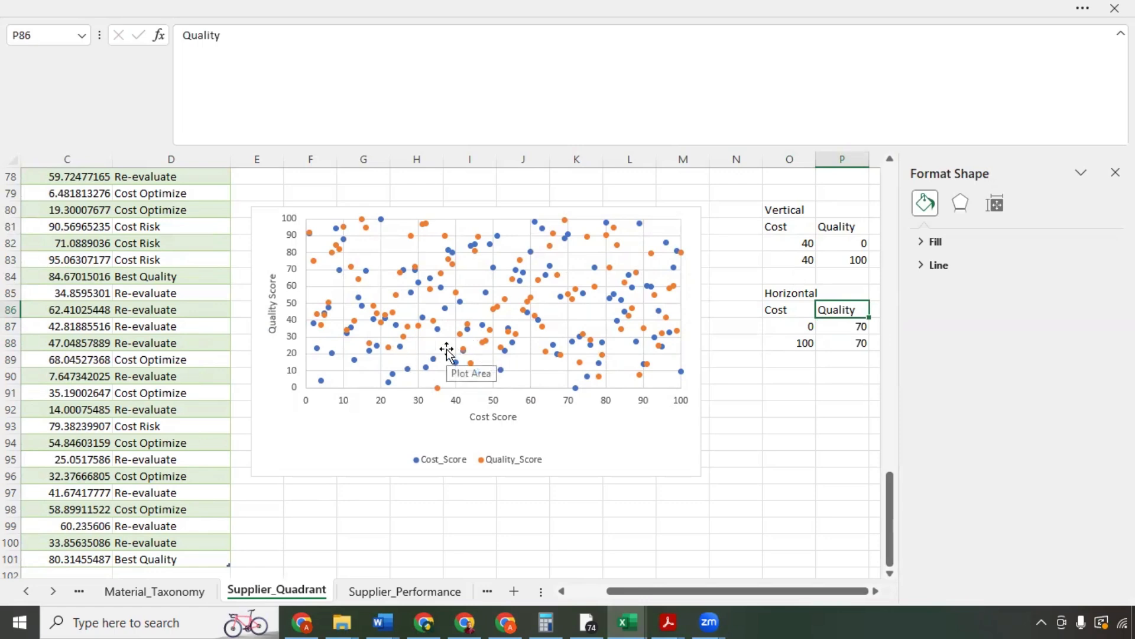
Step: Add a chart series named "Cost Threshold" with X values from O82:O83 and Y values from P82:P83
{"action": "right_click", "coordinate": [361, 368]}
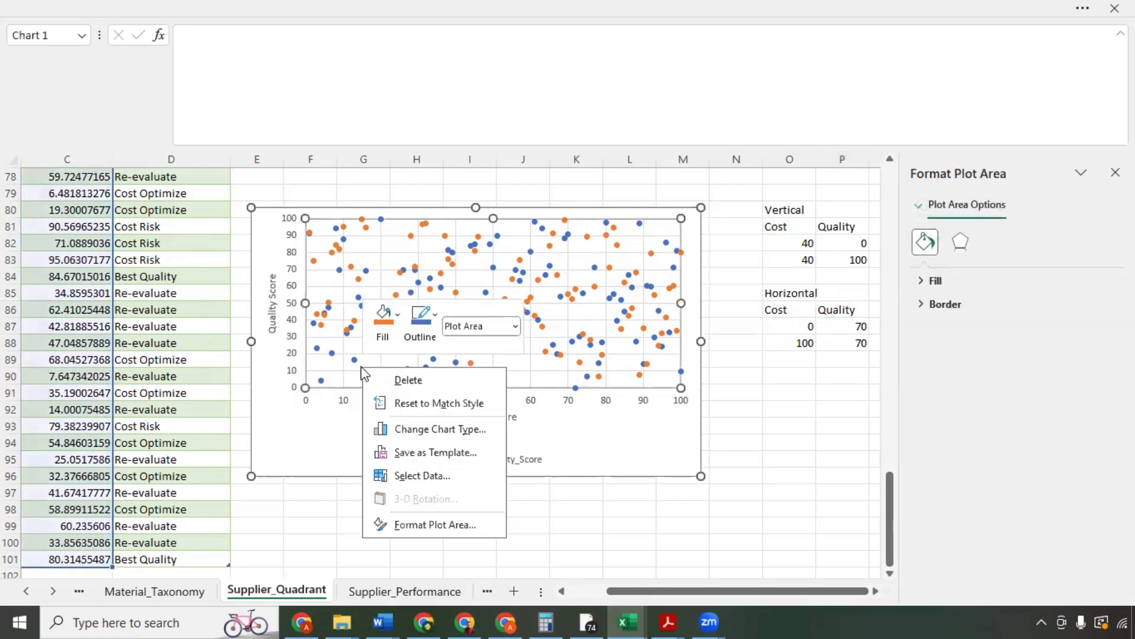
{"action": "left_click", "coordinate": [407, 477]}
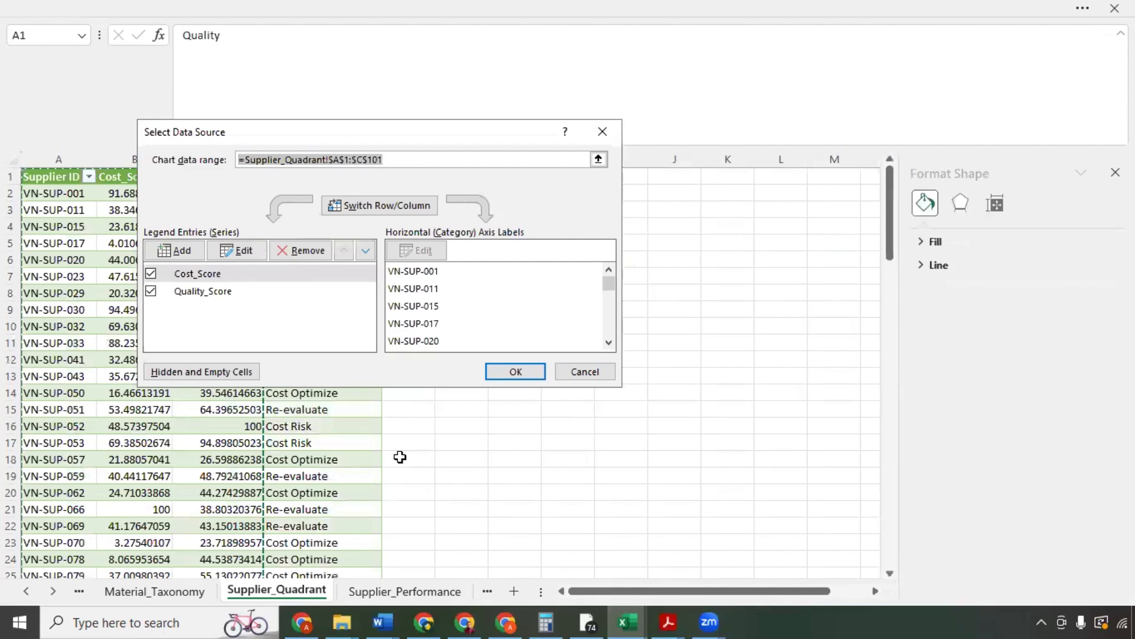
{"action": "left_click", "coordinate": [184, 254]}
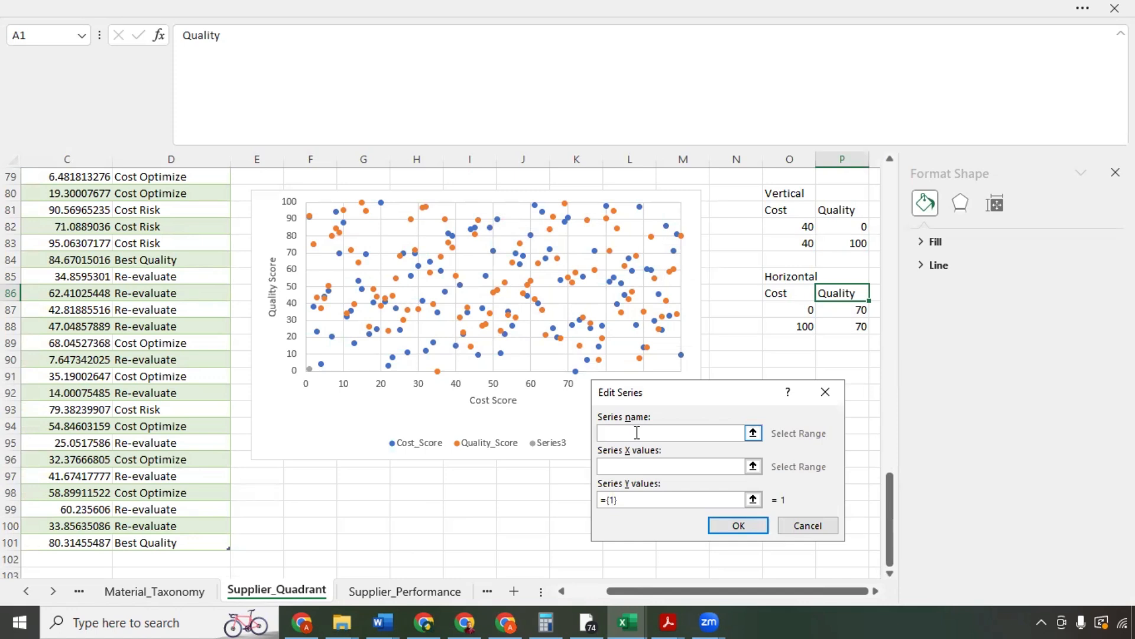
{"action": "type", "text": "Cost Threshold"}
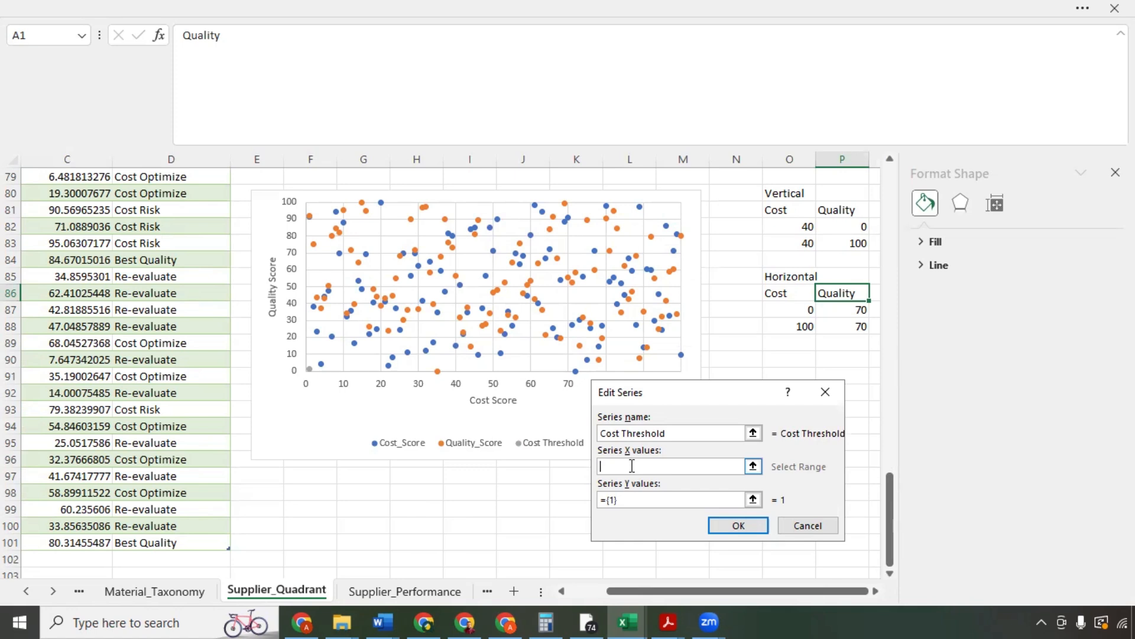
{"action": "left_click_drag", "start_coordinate": [803, 225], "coordinate": [805, 242]}
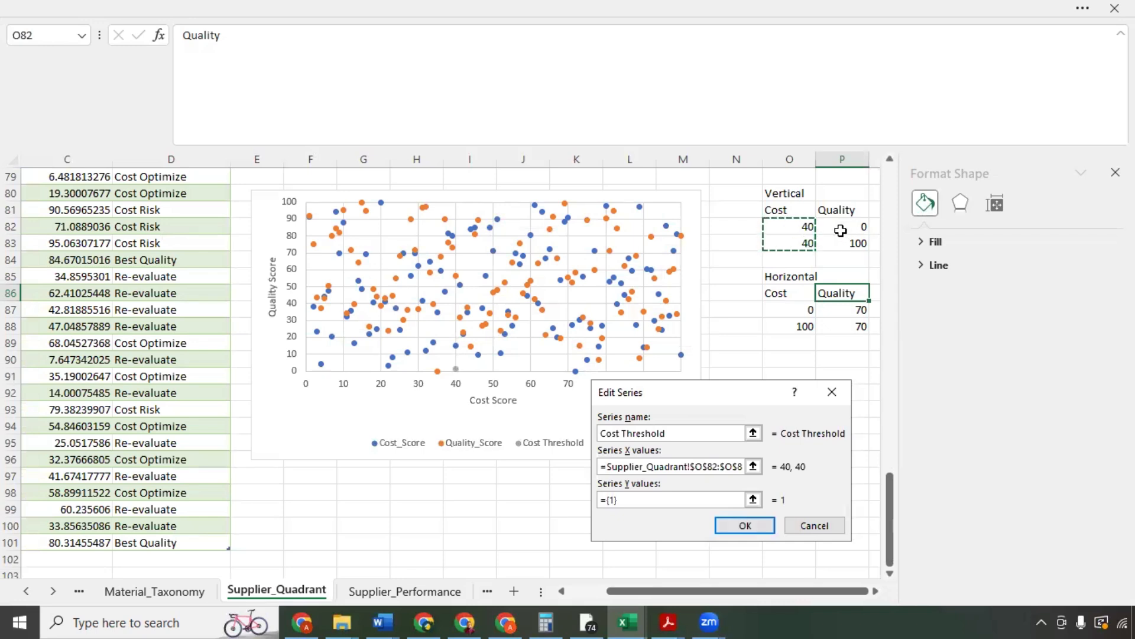
{"action": "left_click", "coordinate": [638, 503]}
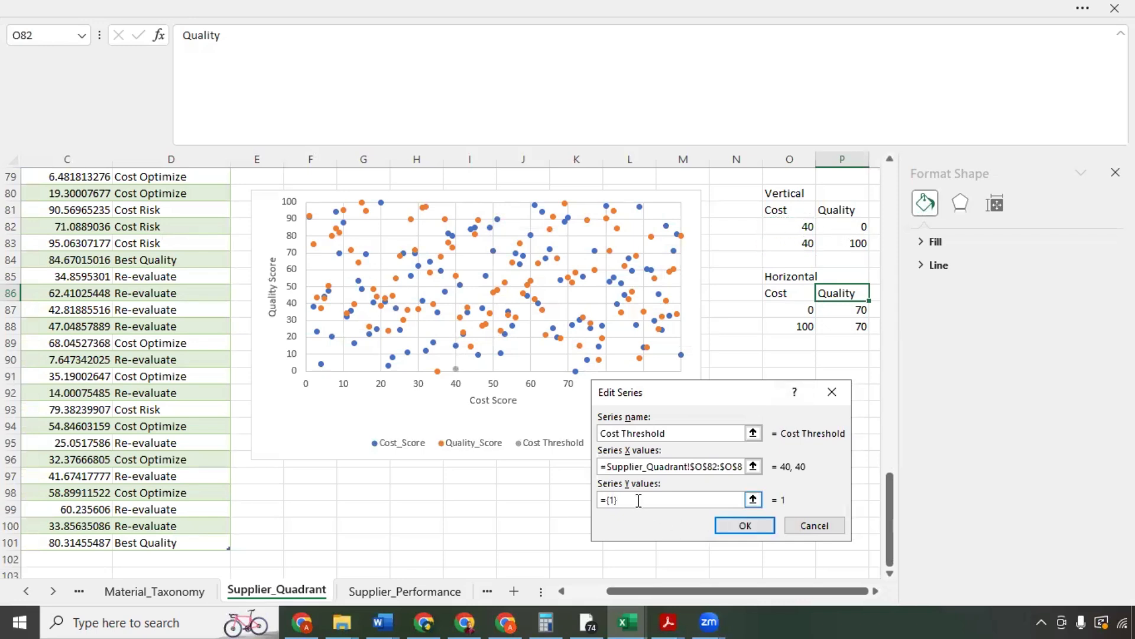
{"action": "key", "text": "BackSpace"}
{"action": "key", "text": "BackSpace"}
{"action": "left_click_drag", "start_coordinate": [842, 228], "coordinate": [859, 245]}
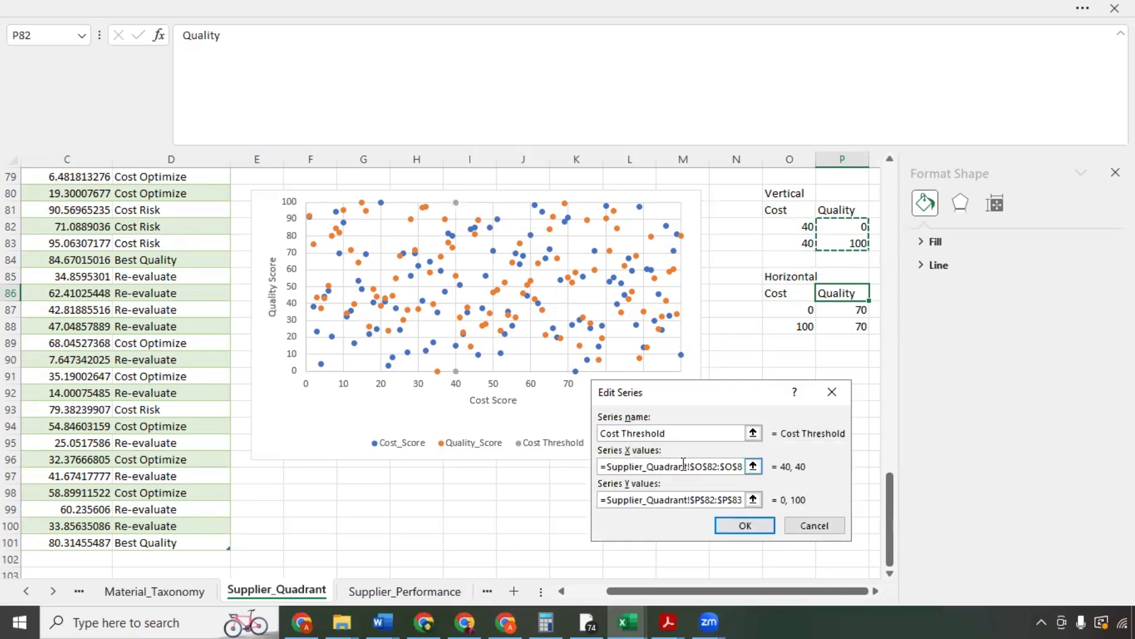
{"action": "left_click", "coordinate": [748, 529]}
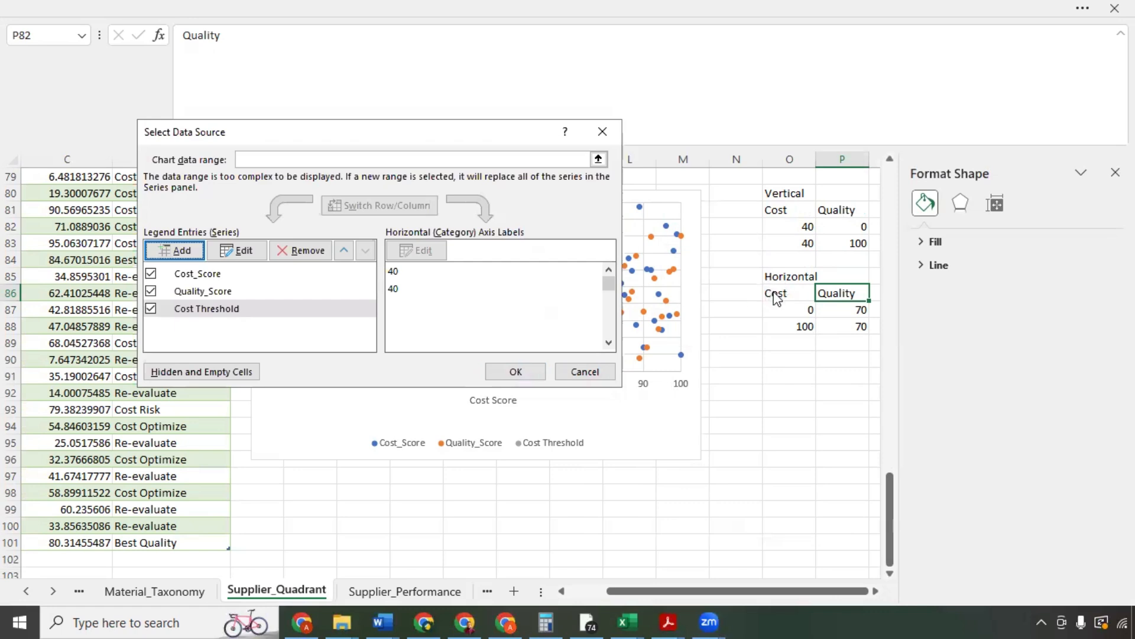
Step: Add a chart series named "Quality Threshold" with X values from O87:O88 and Y values from P87:P88, and apply the data source changes
{"action": "left_click", "coordinate": [168, 250]}
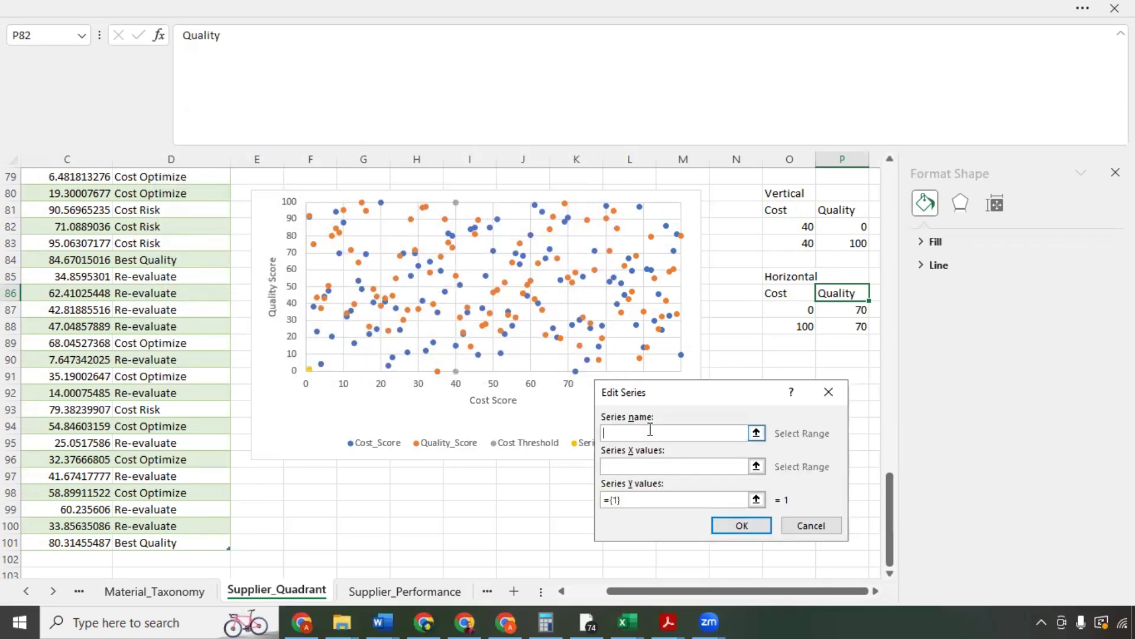
{"action": "type", "text": "Quality Threshold"}
{"action": "left_click", "coordinate": [644, 465]}
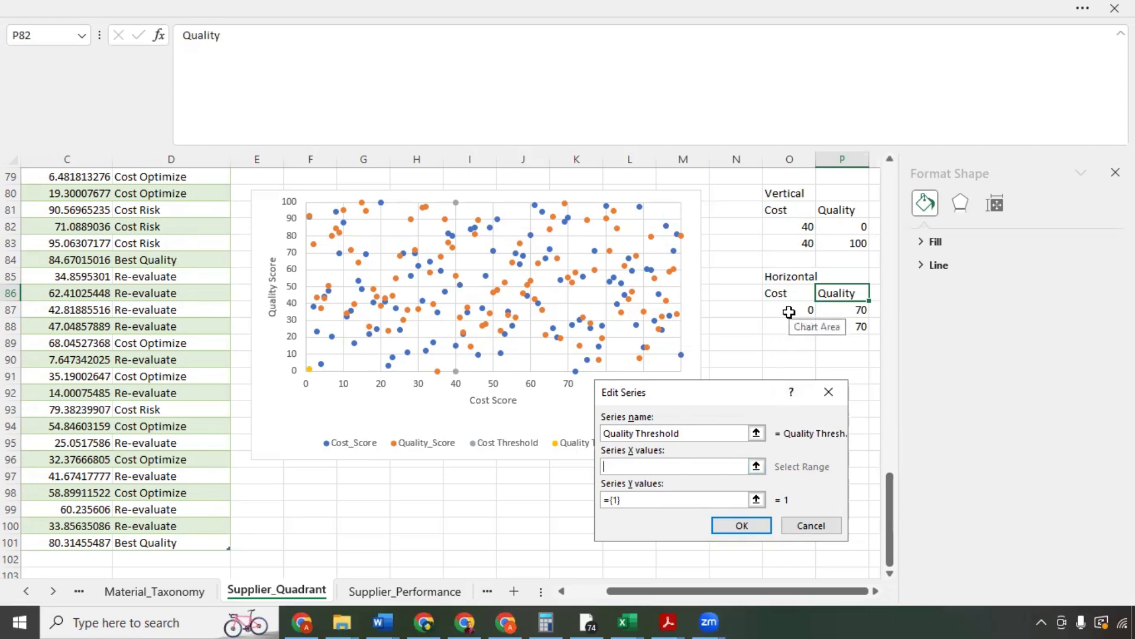
{"action": "left_click_drag", "start_coordinate": [790, 311], "coordinate": [796, 328]}
{"action": "left_click", "coordinate": [647, 499]}
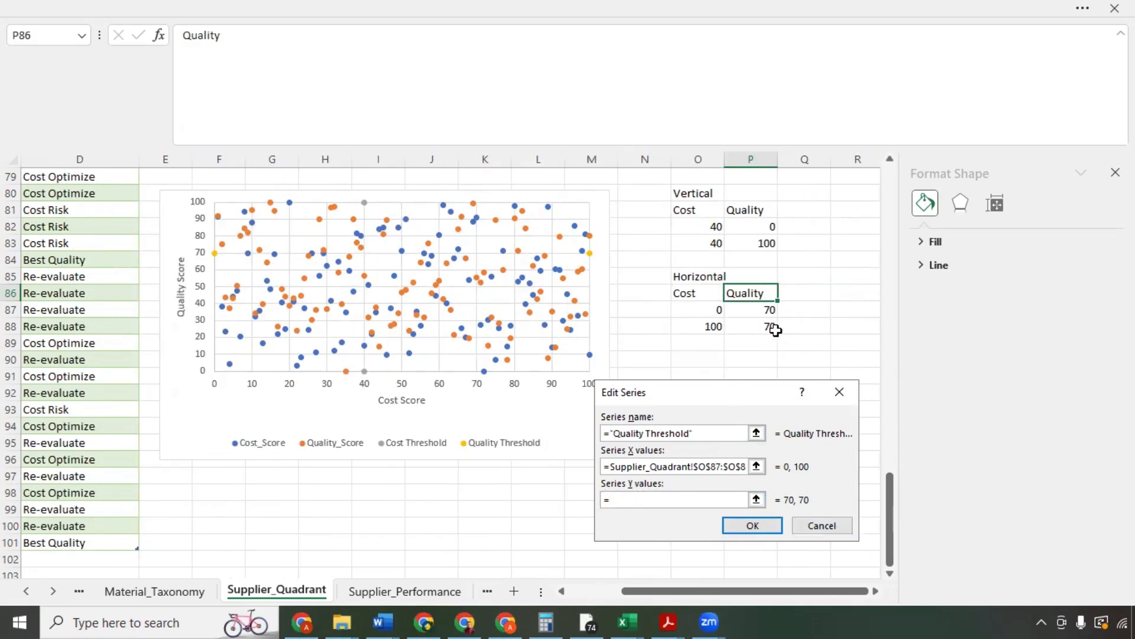
{"action": "left_click_drag", "start_coordinate": [760, 313], "coordinate": [762, 327]}
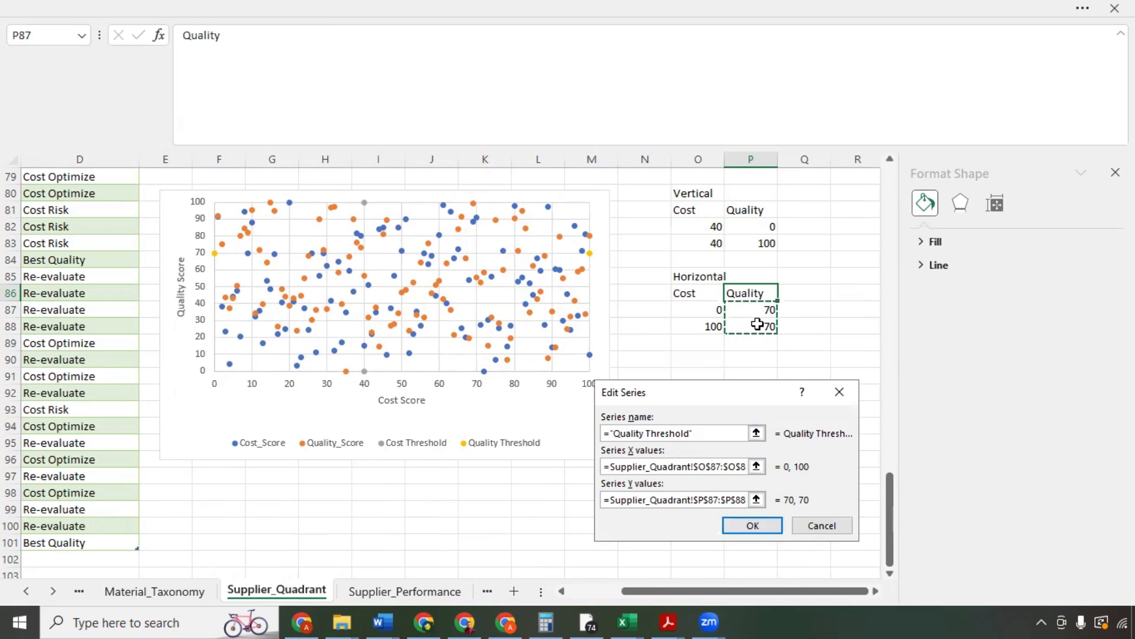
{"action": "left_click", "coordinate": [753, 526]}
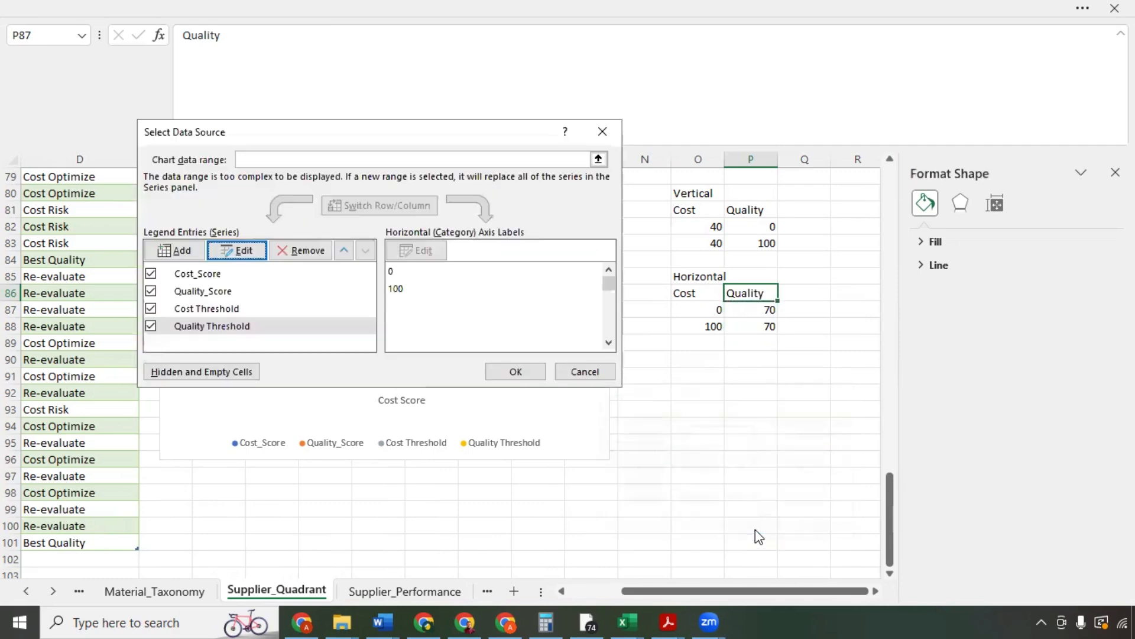
{"action": "left_click", "coordinate": [515, 372]}
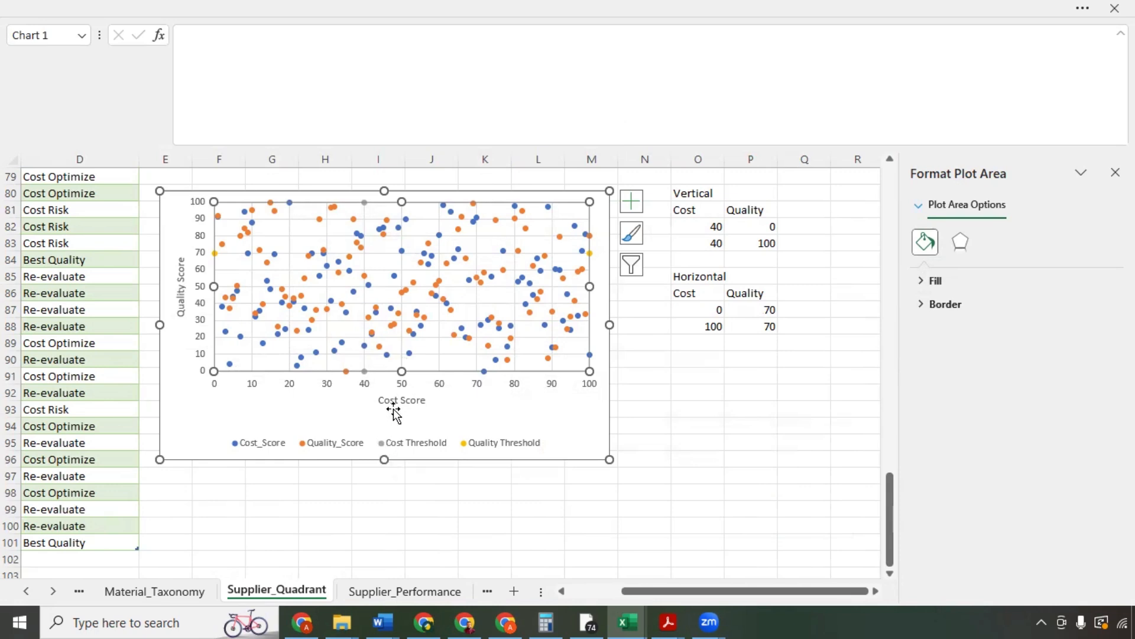
Step: Change the Cost Threshold and Quality Threshold series to the scatter type with straight lines and markers
{"action": "mouse_move", "coordinate": [365, 375]}
{"action": "mouse_move", "coordinate": [216, 252]}
{"action": "left_click", "coordinate": [365, 373]}
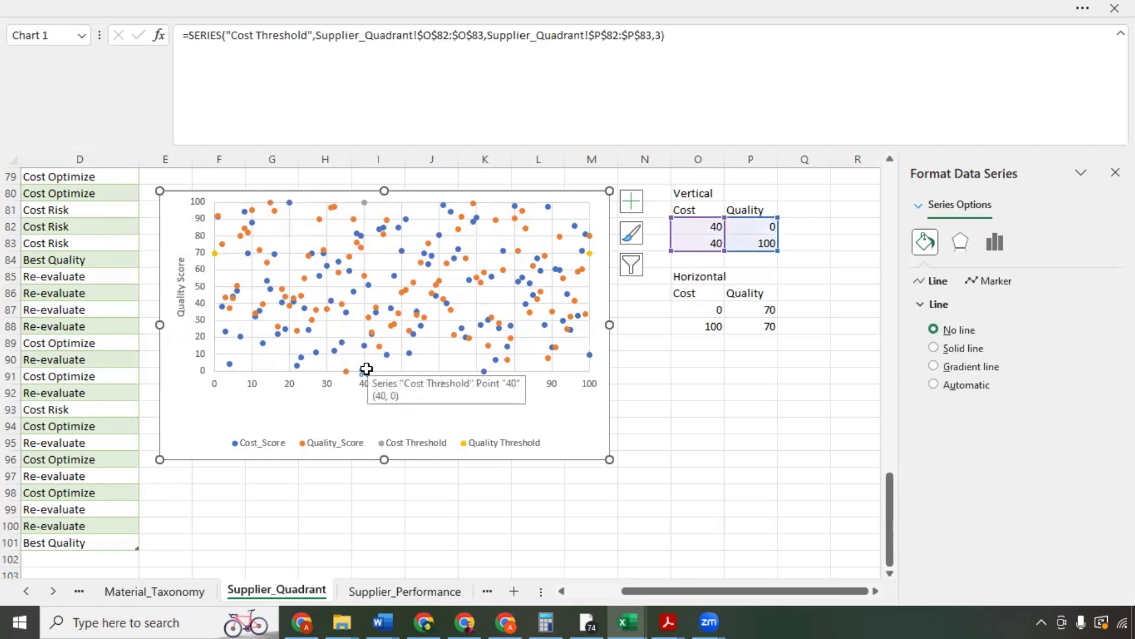
{"action": "right_click", "coordinate": [365, 379]}
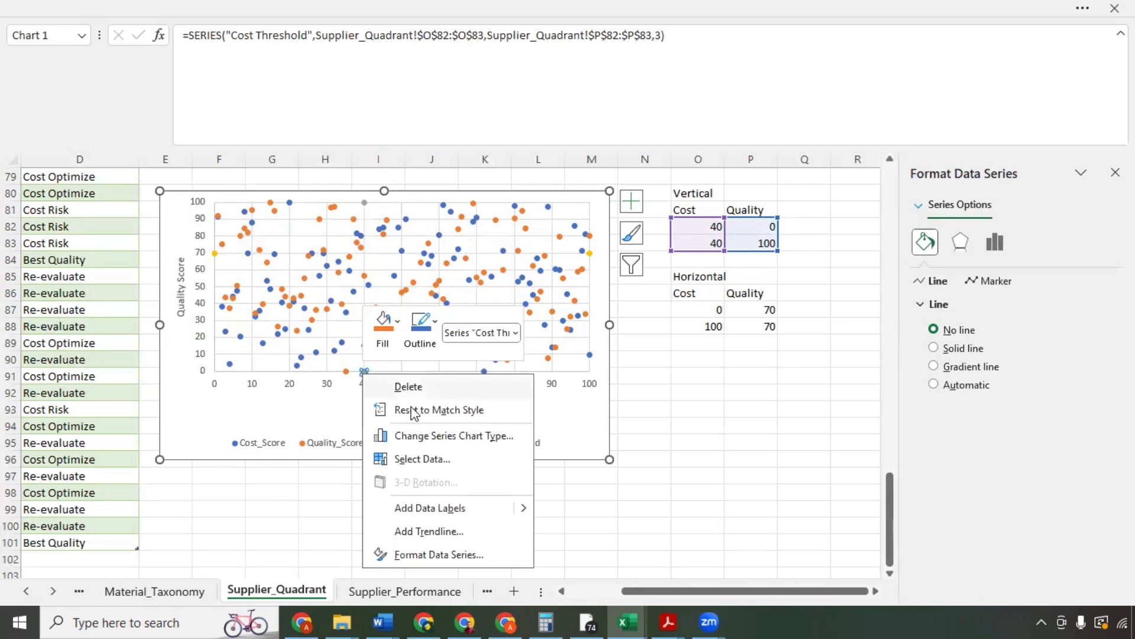
{"action": "left_click", "coordinate": [449, 436]}
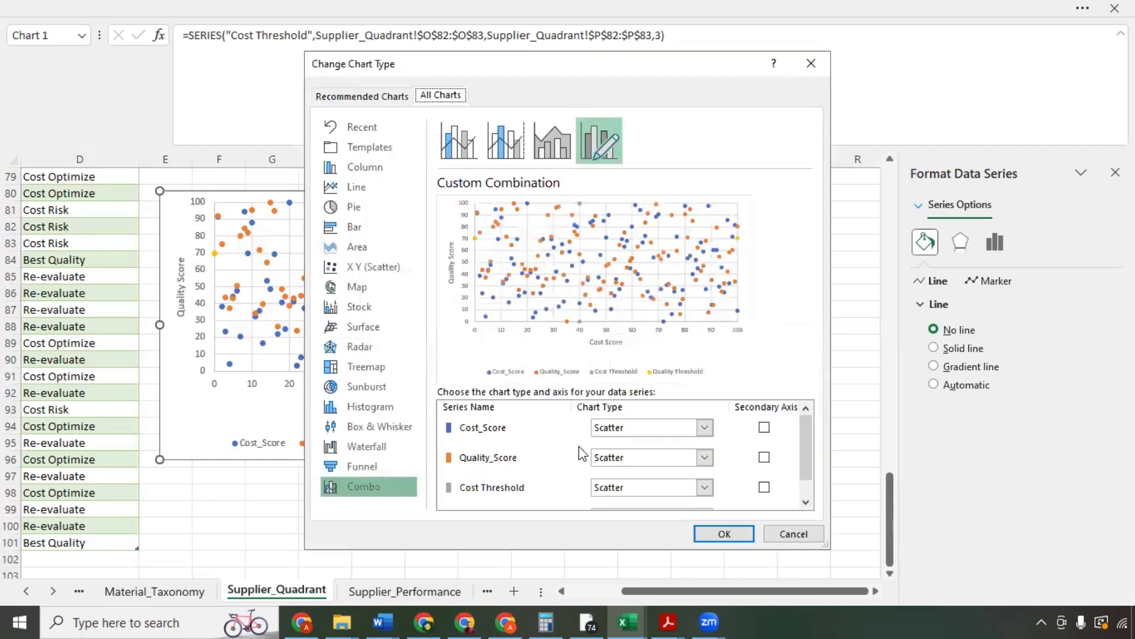
{"action": "scroll", "coordinate": [550, 473], "scroll_direction": "down", "scroll_amount": 1}
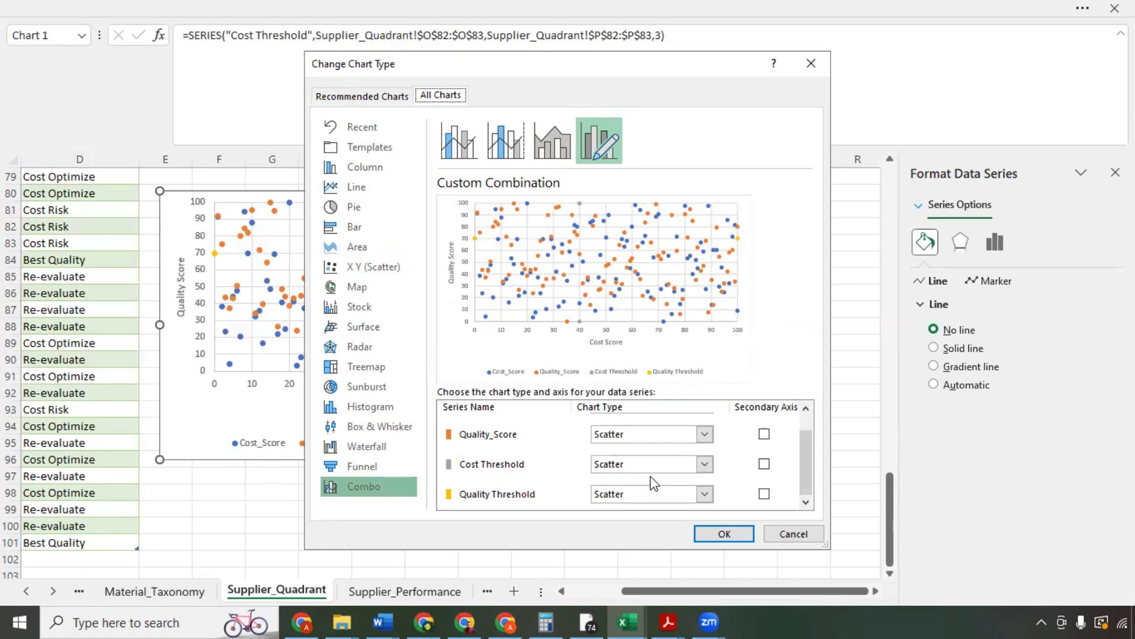
{"action": "left_click", "coordinate": [705, 464]}
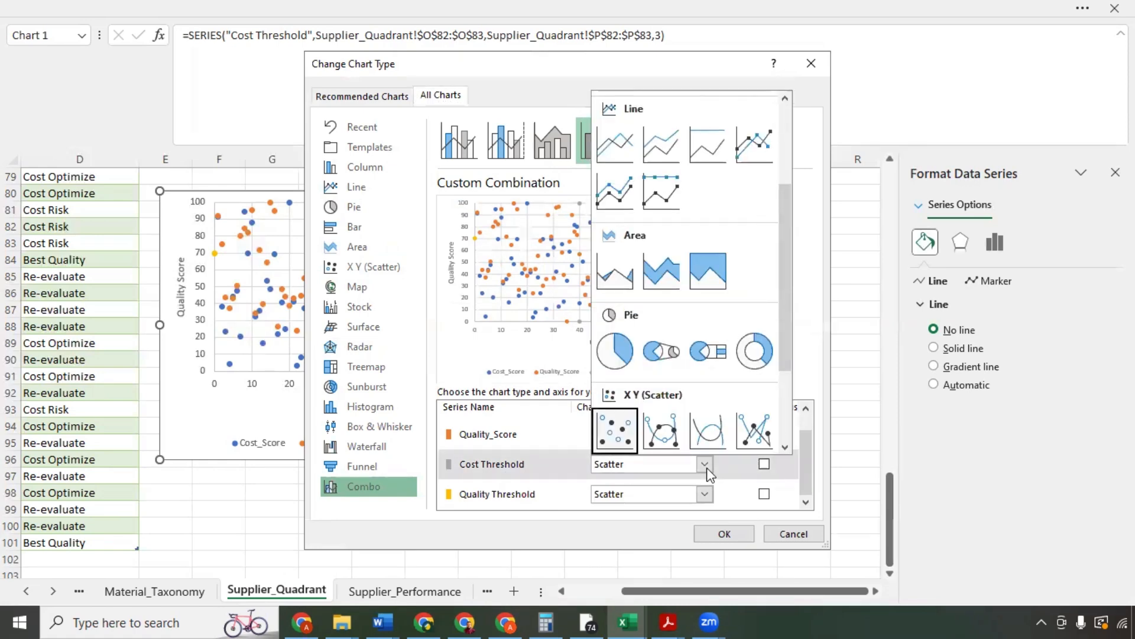
{"action": "left_click", "coordinate": [759, 438]}
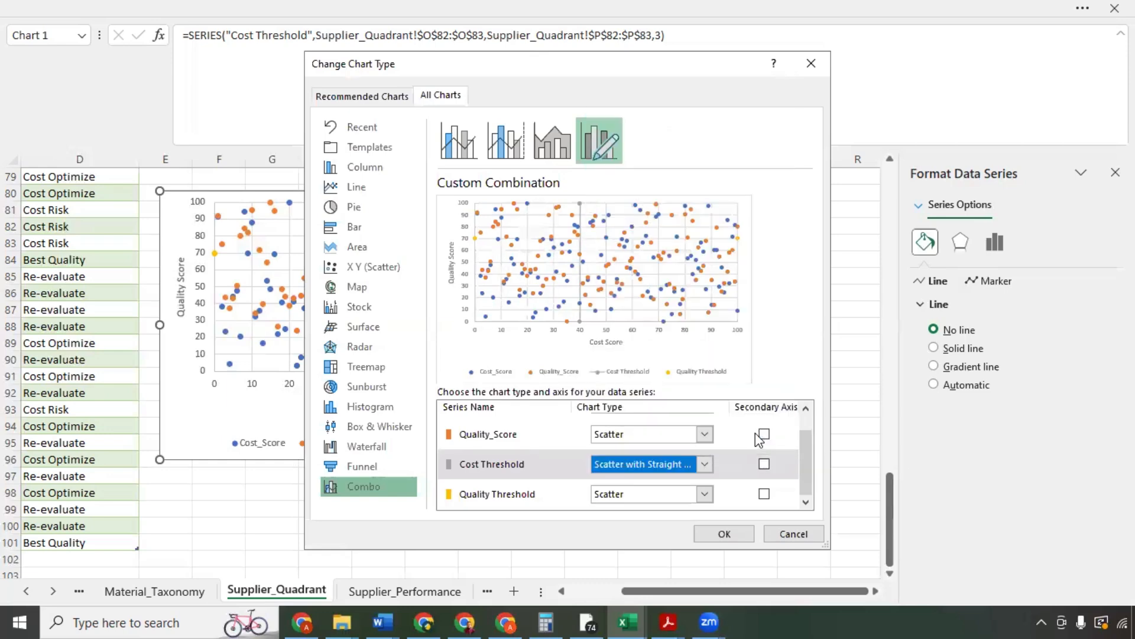
{"action": "left_click", "coordinate": [706, 493]}
{"action": "left_click", "coordinate": [764, 473]}
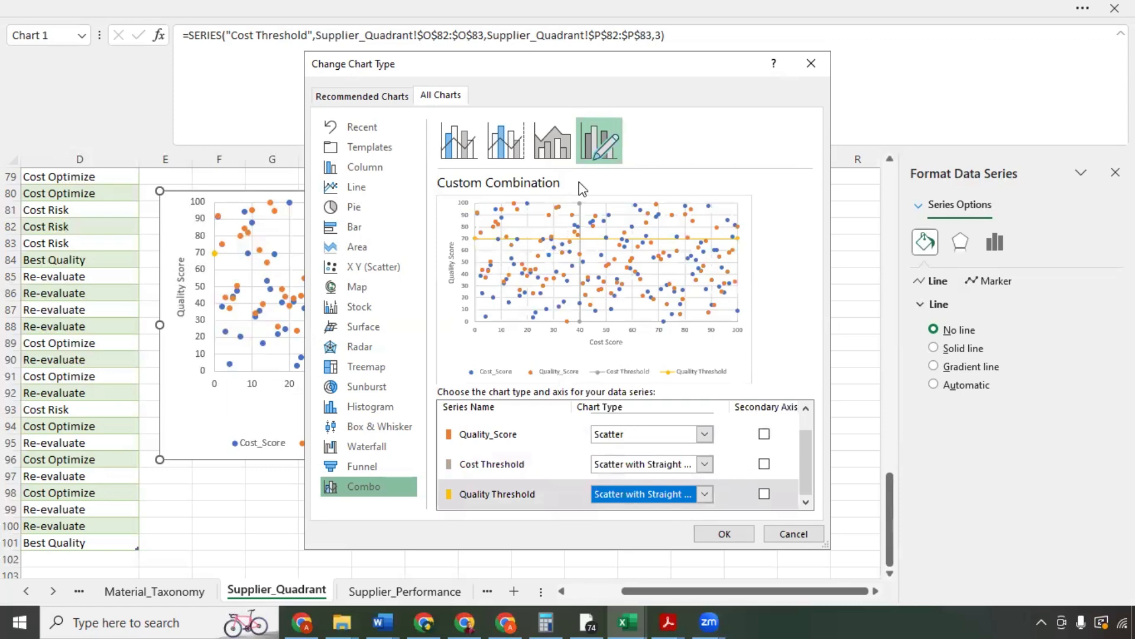
{"action": "left_click", "coordinate": [727, 533]}
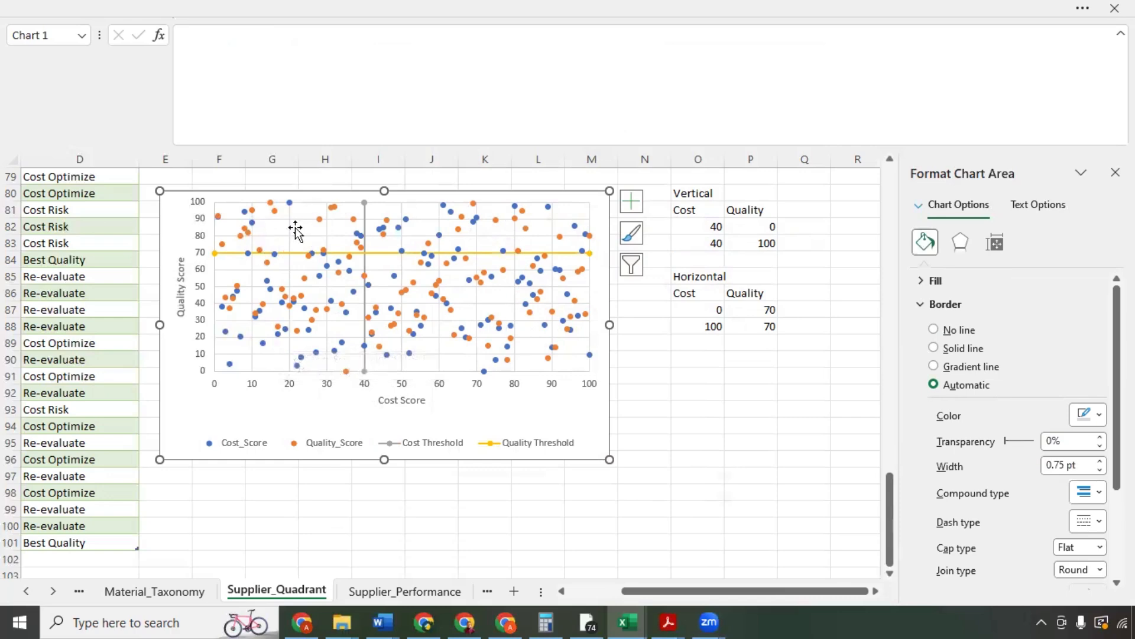
Step: Format the Cost Threshold series as a solid-colour dark red line with a dotted dash style
{"action": "mouse_move", "coordinate": [492, 322]}
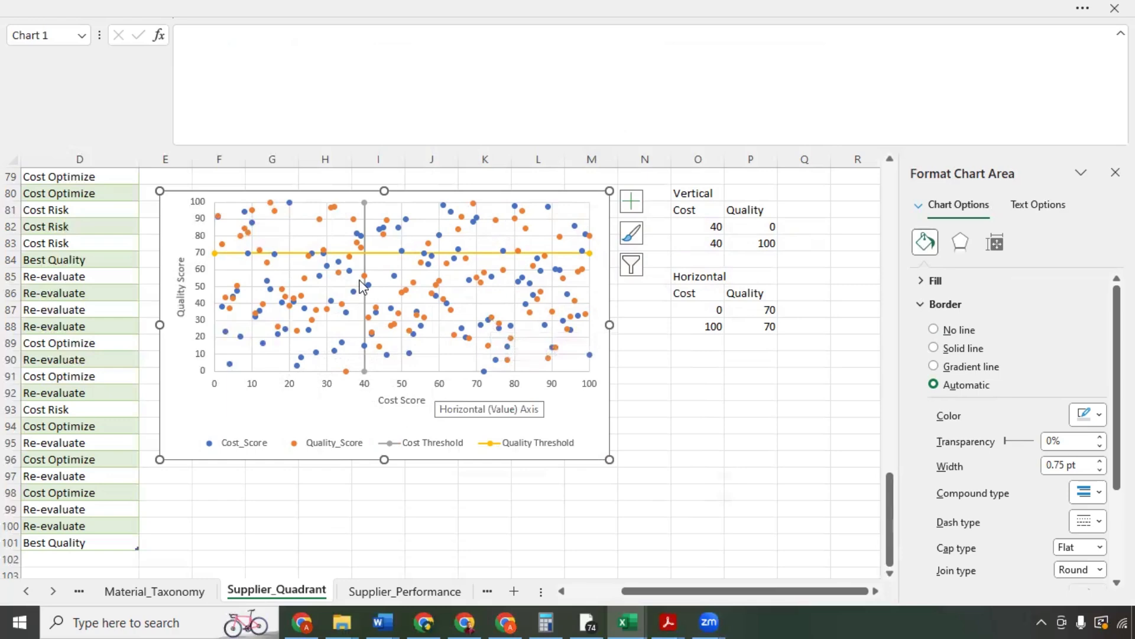
{"action": "left_click", "coordinate": [364, 370]}
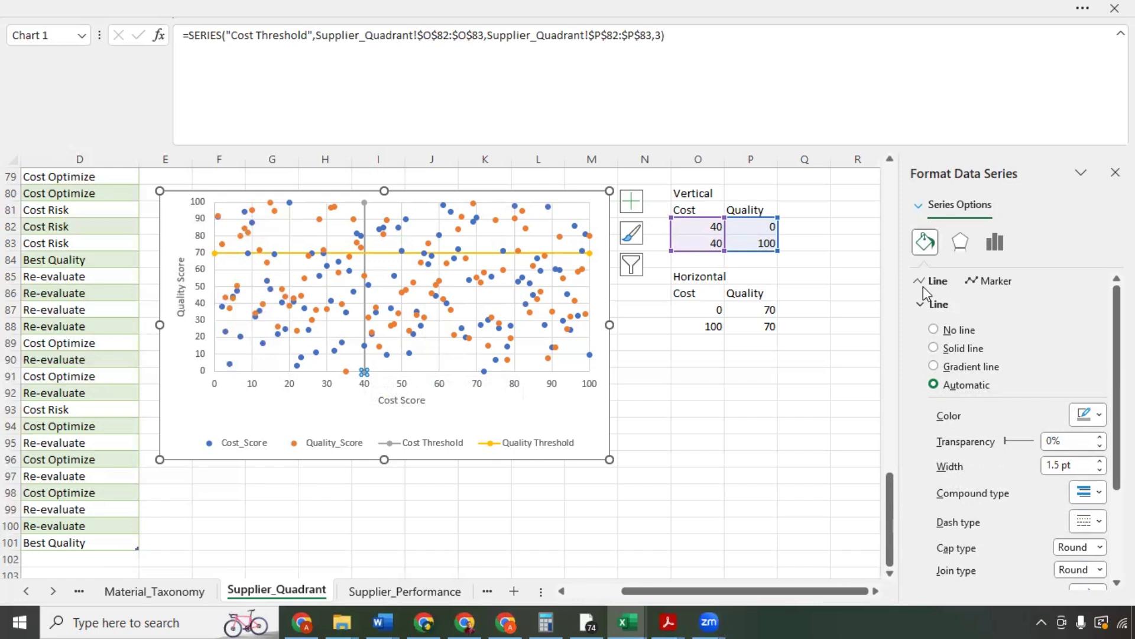
{"action": "left_click", "coordinate": [934, 349]}
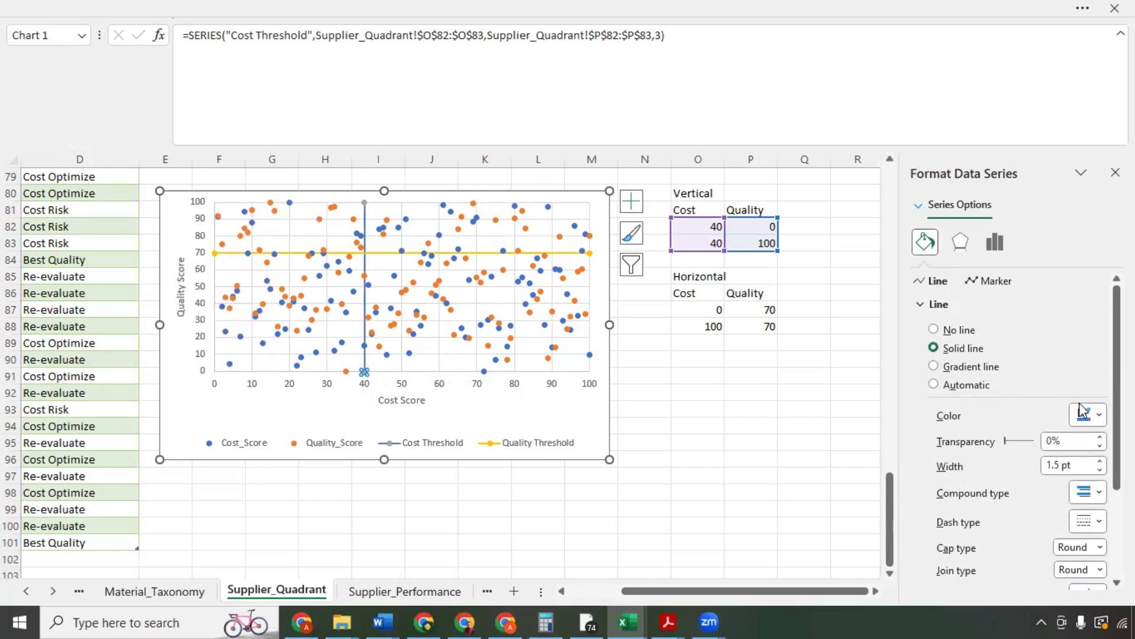
{"action": "left_click", "coordinate": [1099, 416]}
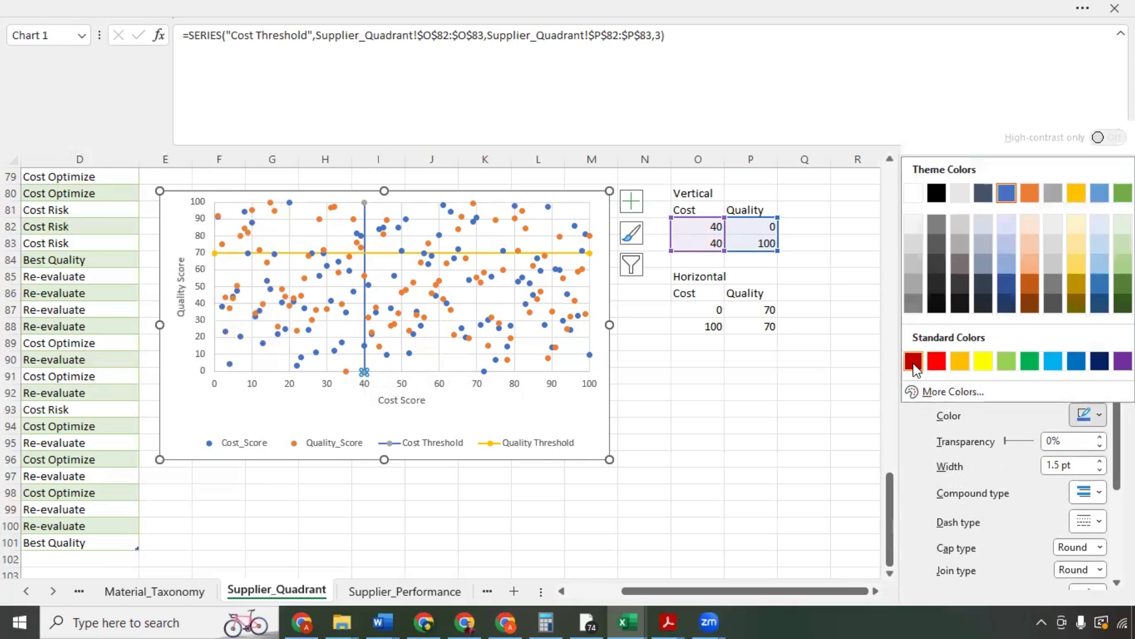
{"action": "left_click", "coordinate": [913, 362]}
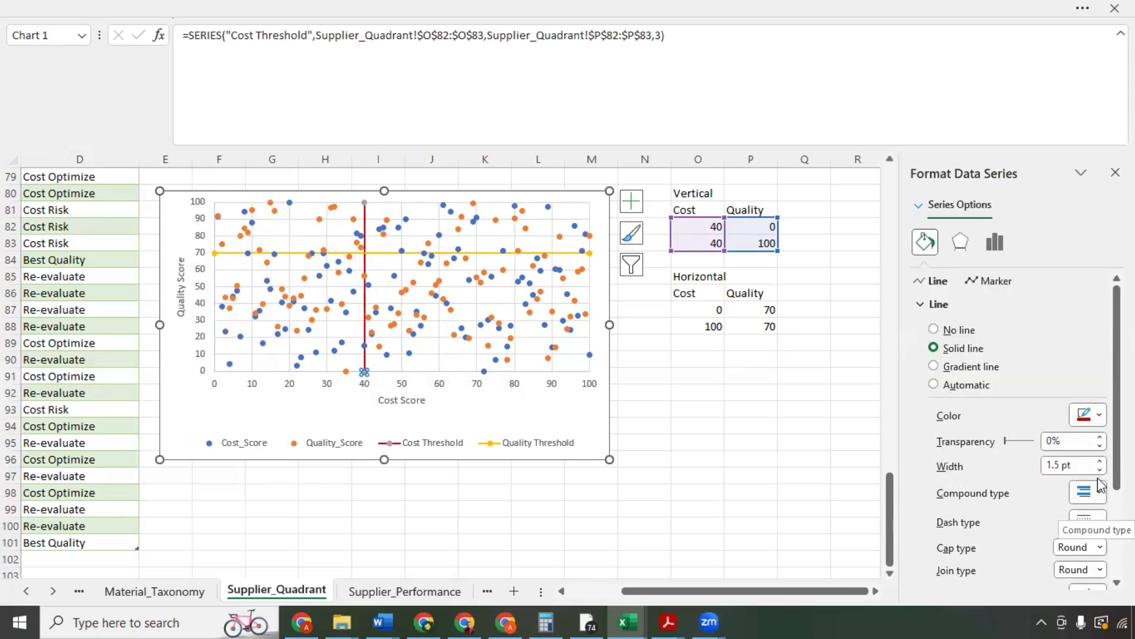
{"action": "left_click", "coordinate": [1099, 519]}
{"action": "left_click", "coordinate": [1085, 402]}
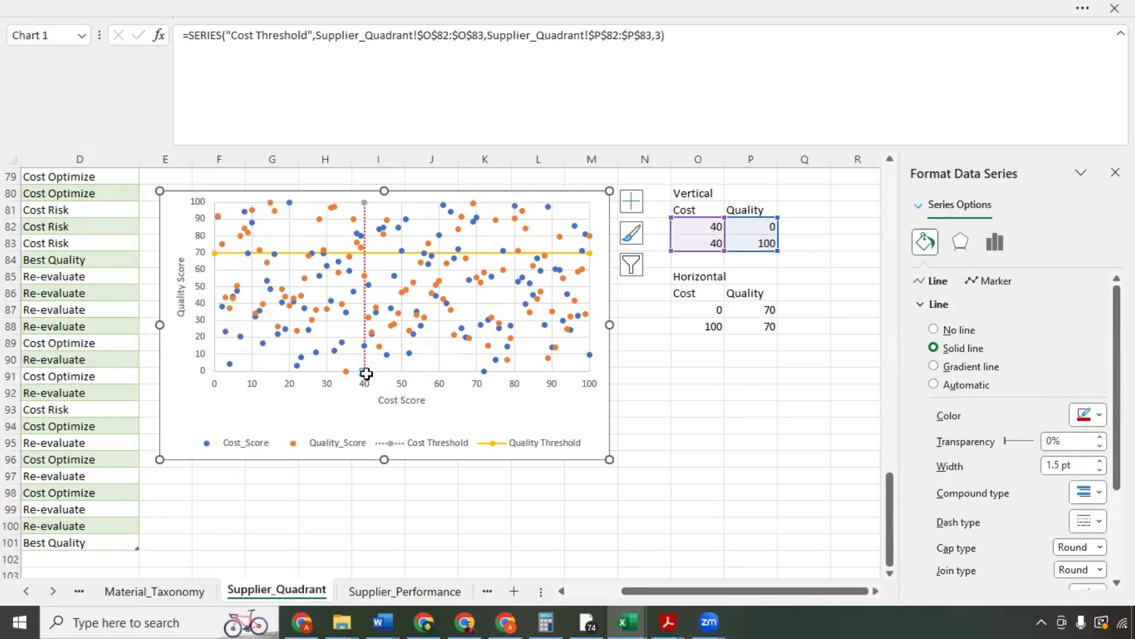
{"action": "left_click", "coordinate": [370, 507]}
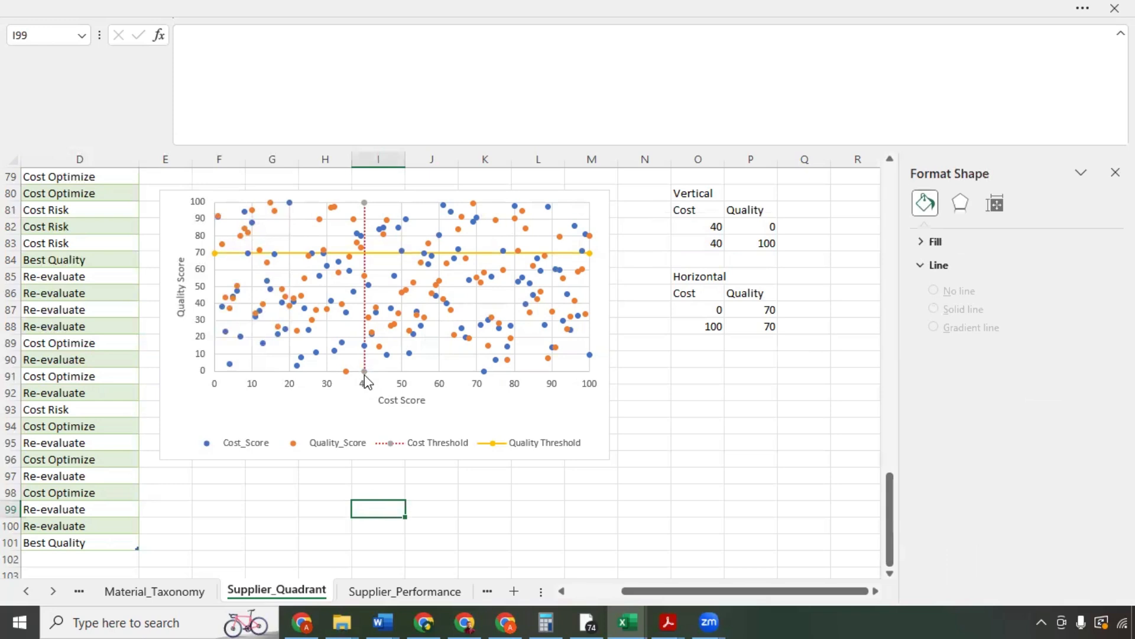
Step: Hide the markers of the Cost Threshold series by setting their border to no line and their fill to no fill
{"action": "left_click", "coordinate": [364, 372]}
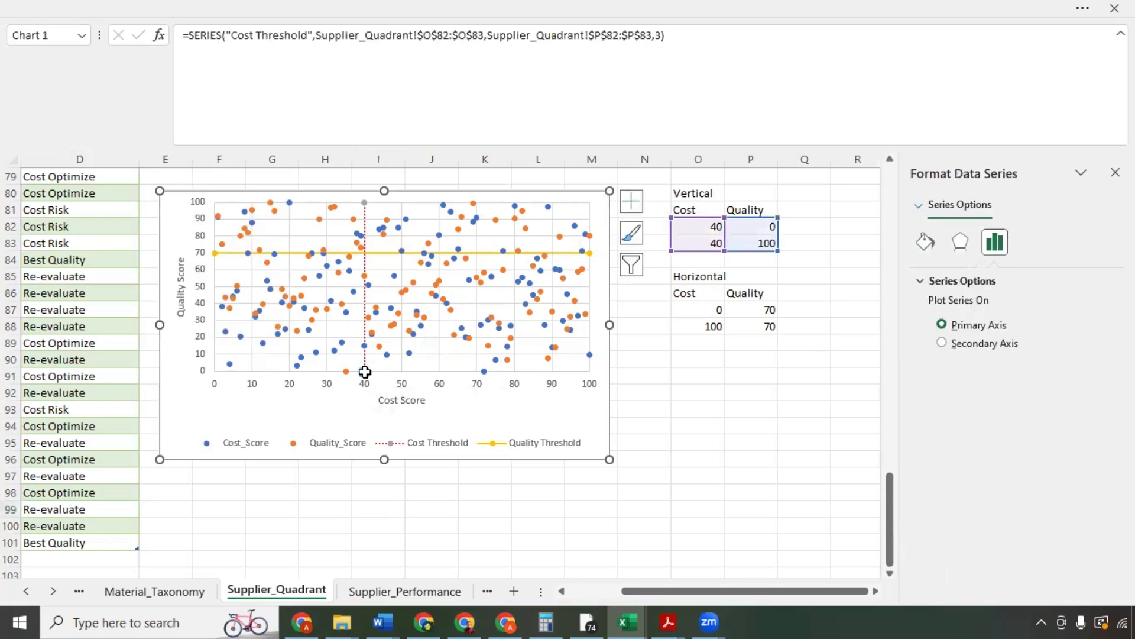
{"action": "left_click", "coordinate": [926, 242]}
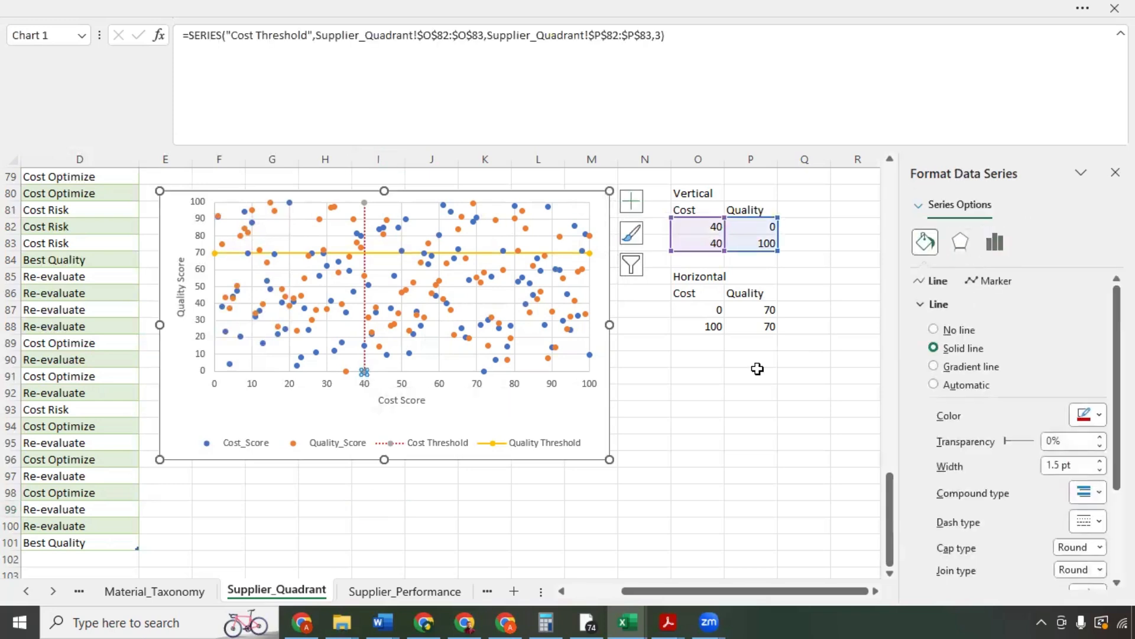
{"action": "left_click", "coordinate": [1000, 282]}
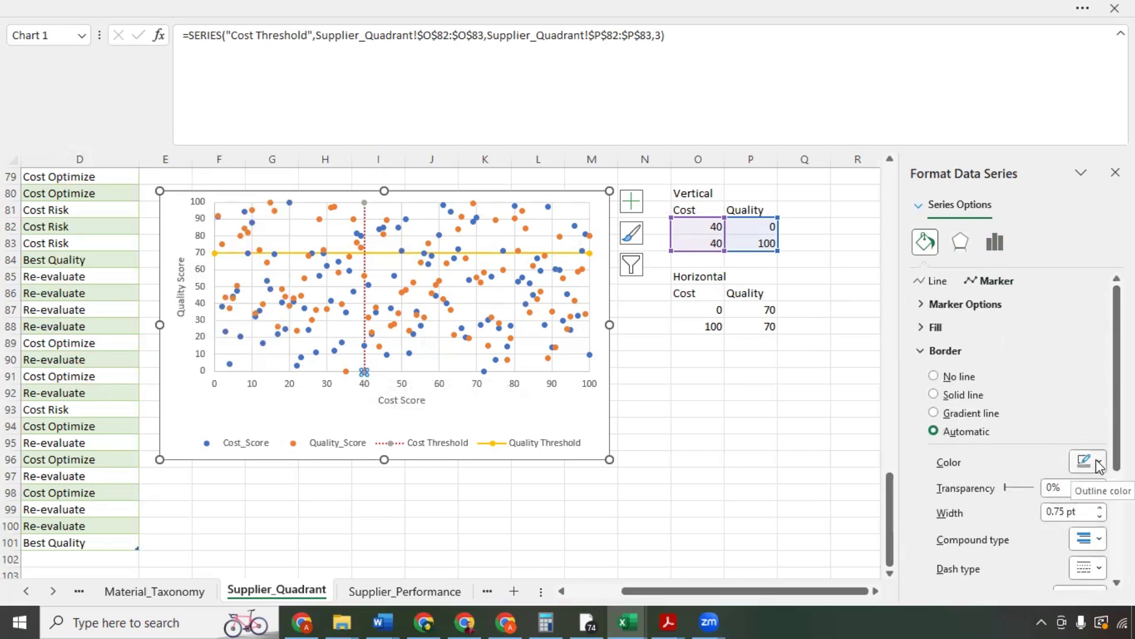
{"action": "left_click", "coordinate": [934, 377]}
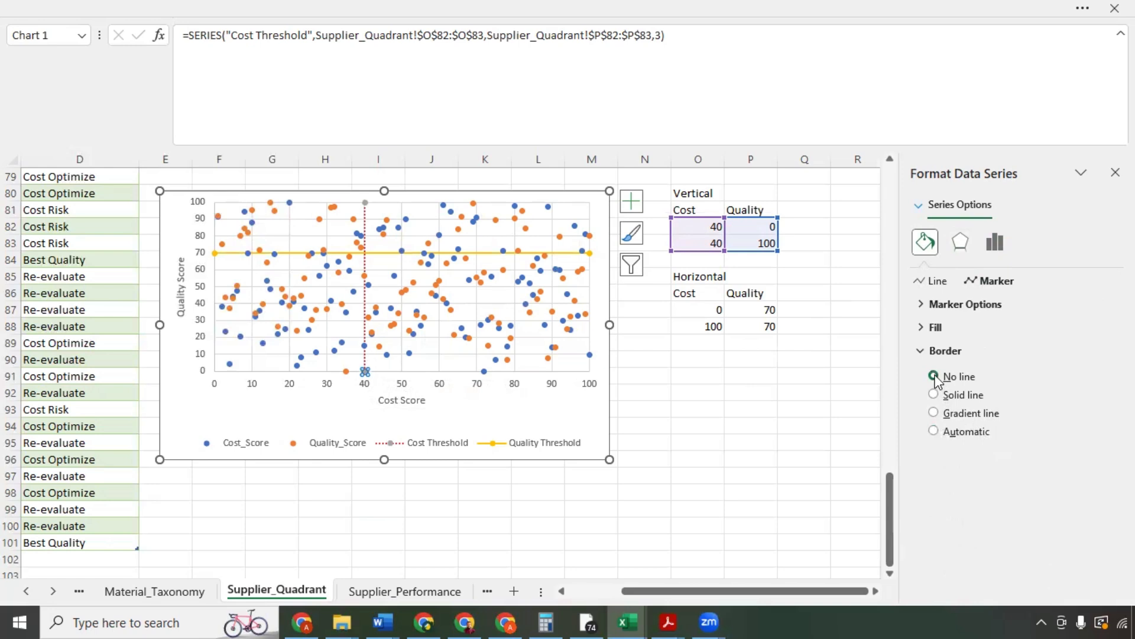
{"action": "left_click", "coordinate": [931, 327]}
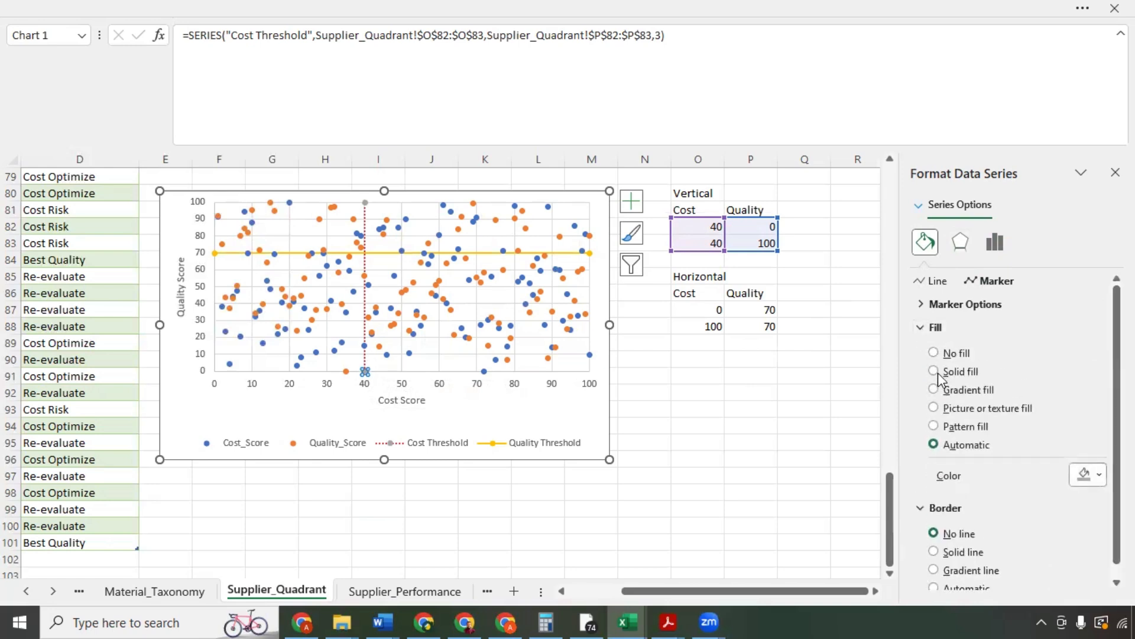
{"action": "left_click", "coordinate": [934, 353]}
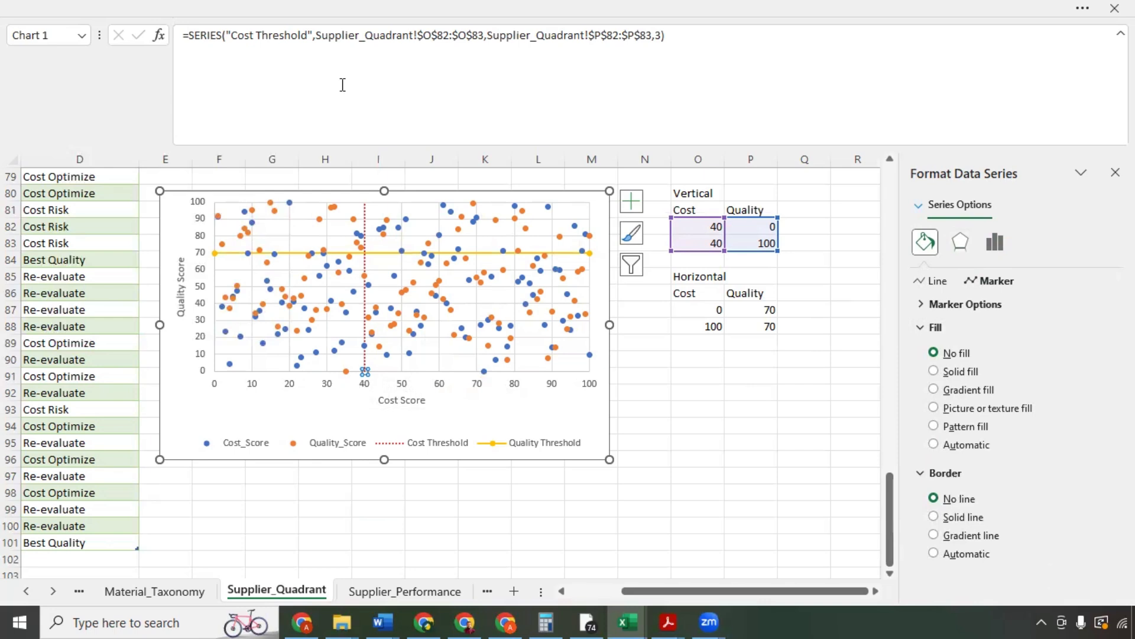
Step: Format the line of the Quality Threshold series with a dotted dash style
{"action": "left_click", "coordinate": [650, 427]}
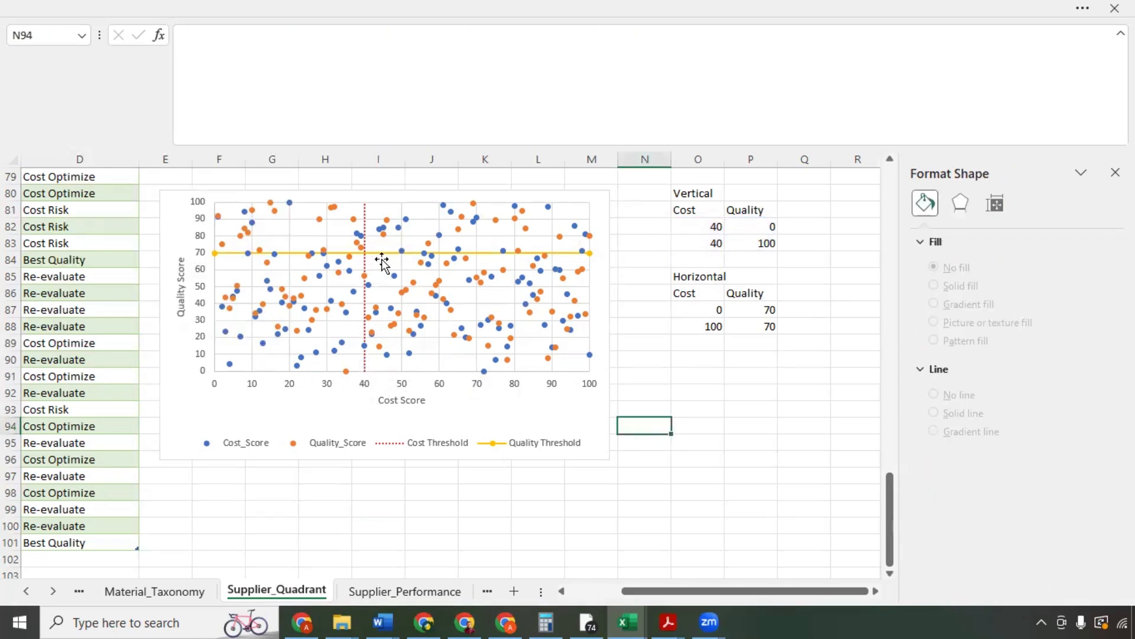
{"action": "left_click", "coordinate": [414, 253]}
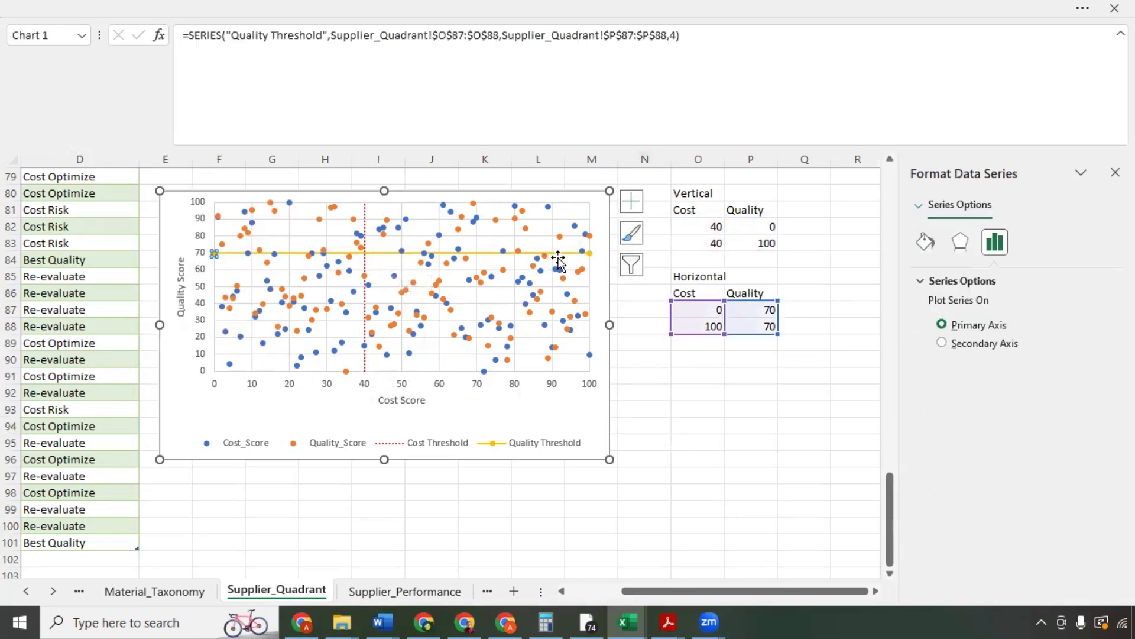
{"action": "left_click", "coordinate": [925, 241]}
{"action": "left_click", "coordinate": [1098, 421]}
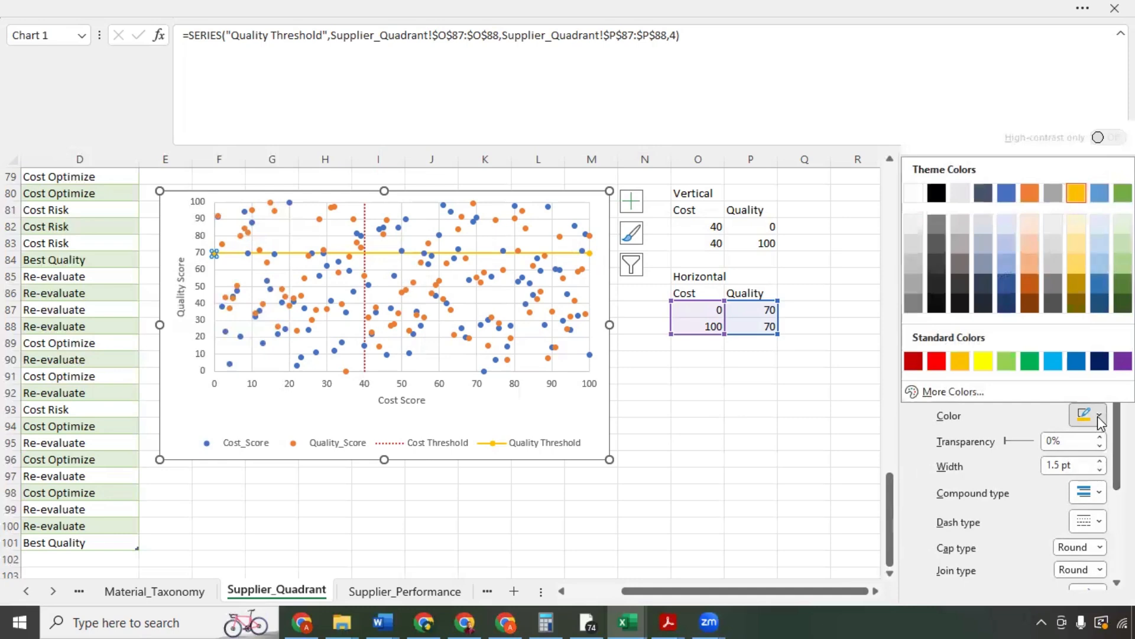
{"action": "left_click", "coordinate": [1100, 522]}
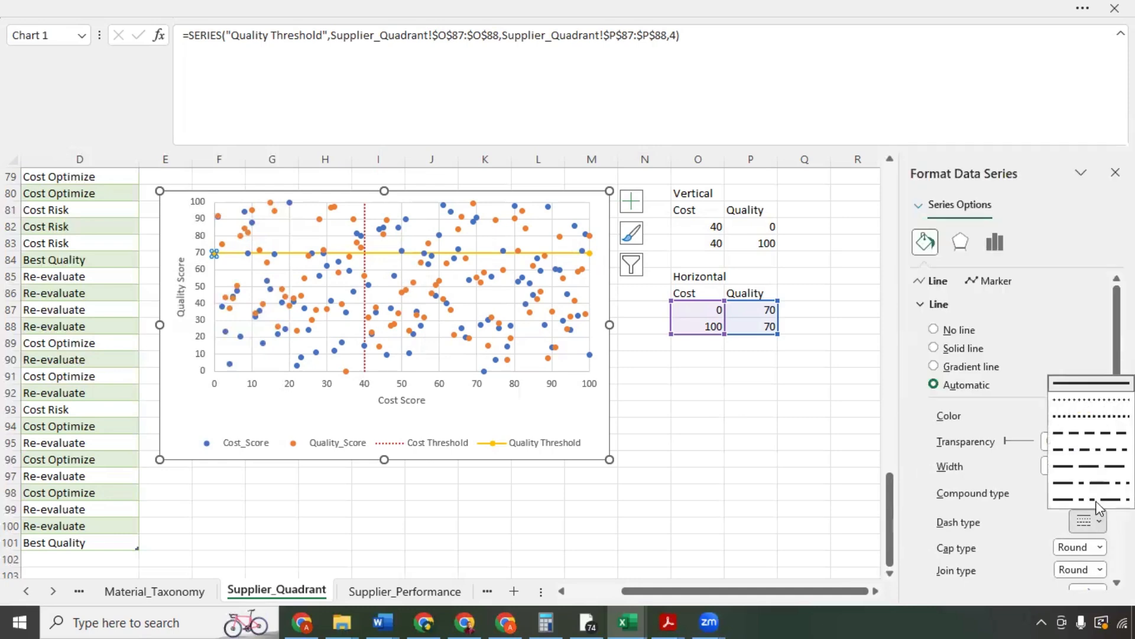
{"action": "left_click", "coordinate": [1084, 399]}
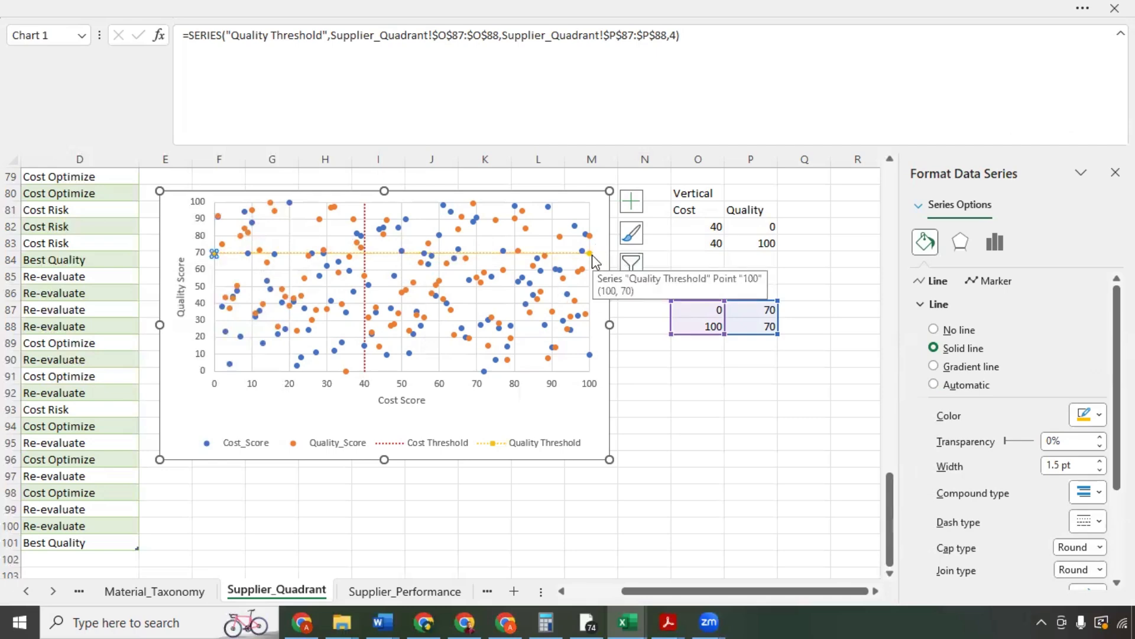
Step: Hide the markers of the Quality Threshold series by setting their fill to no fill and their border to no line
{"action": "left_click", "coordinate": [989, 281]}
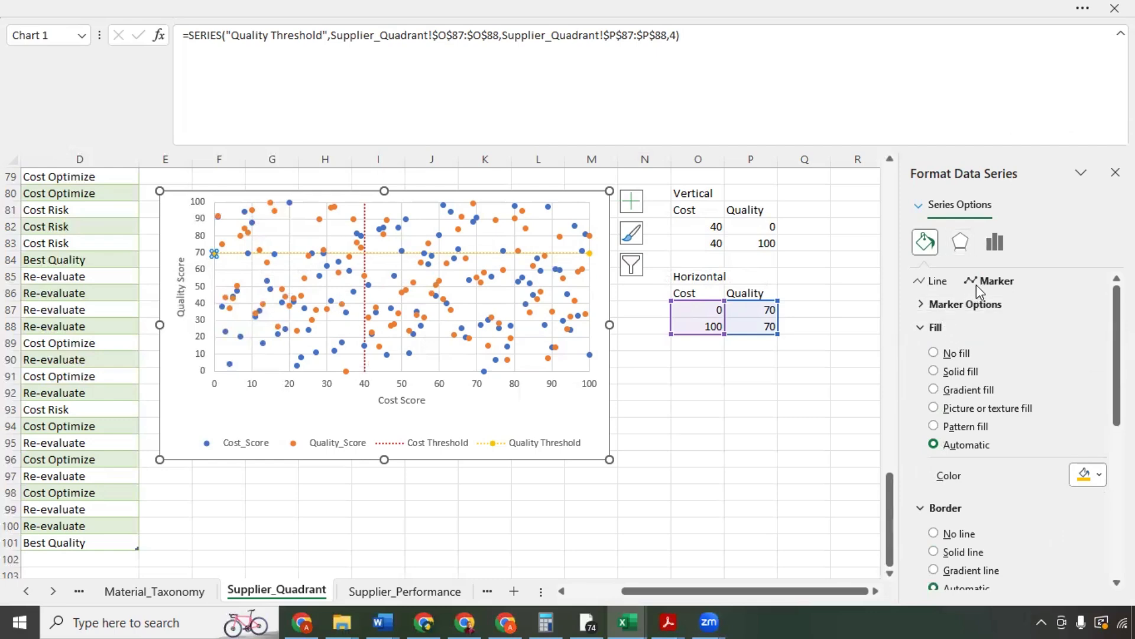
{"action": "left_click", "coordinate": [933, 353]}
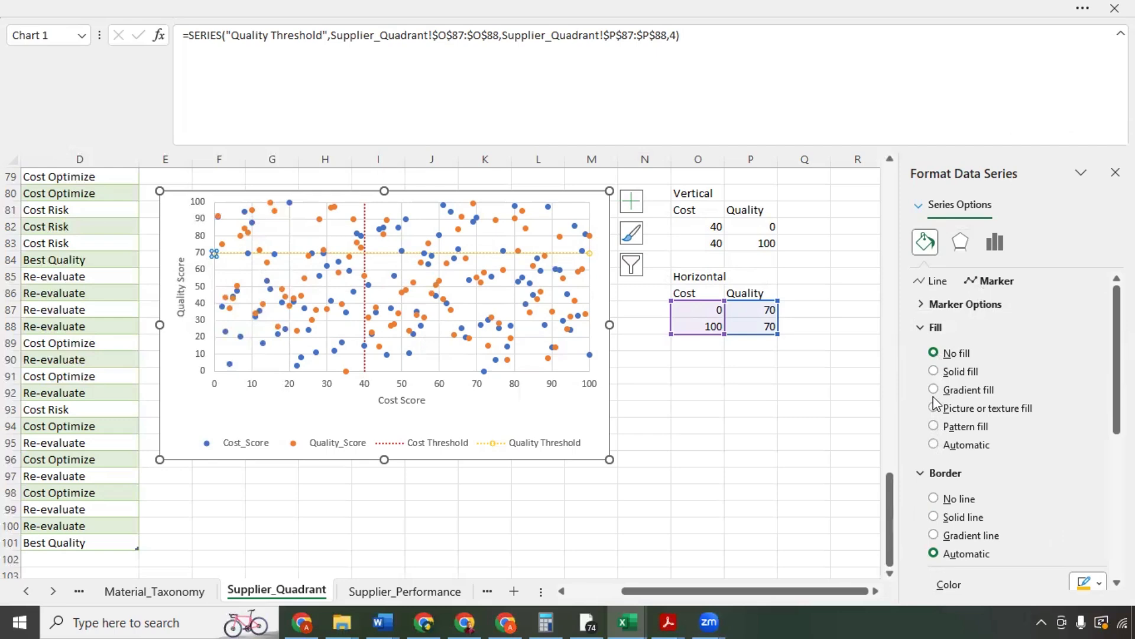
{"action": "left_click", "coordinate": [934, 499]}
{"action": "left_click", "coordinate": [804, 443]}
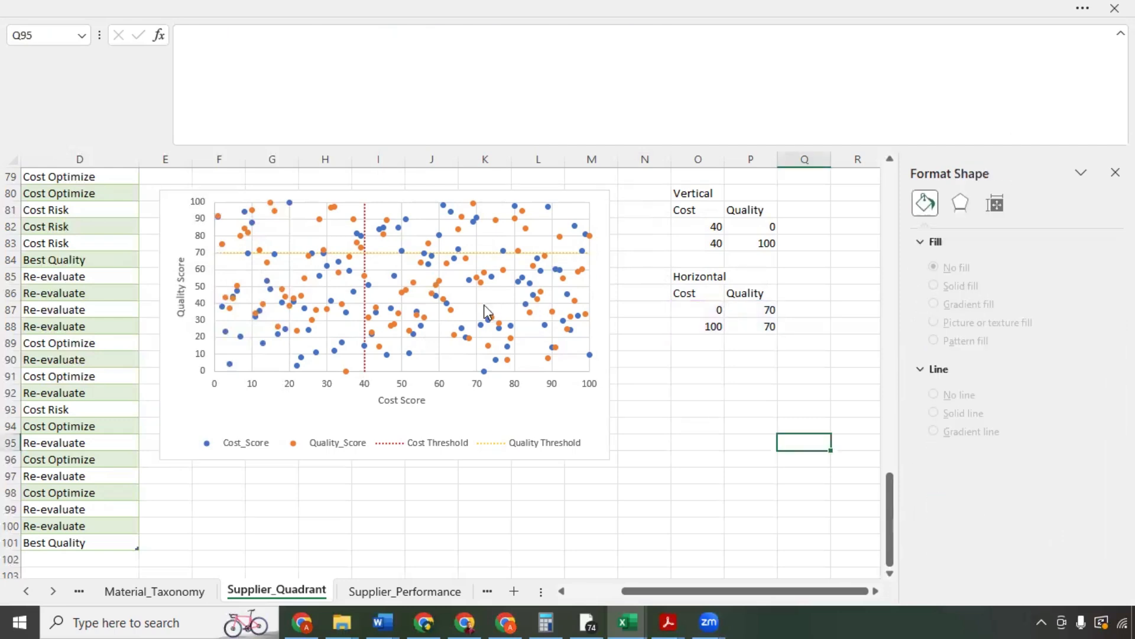
Step: Enlarge the scatter chart and draw a text box inside its low-cost, high-quality quadrant
{"action": "left_click", "coordinate": [596, 436]}
{"action": "left_click_drag", "start_coordinate": [610, 459], "coordinate": [691, 520]}
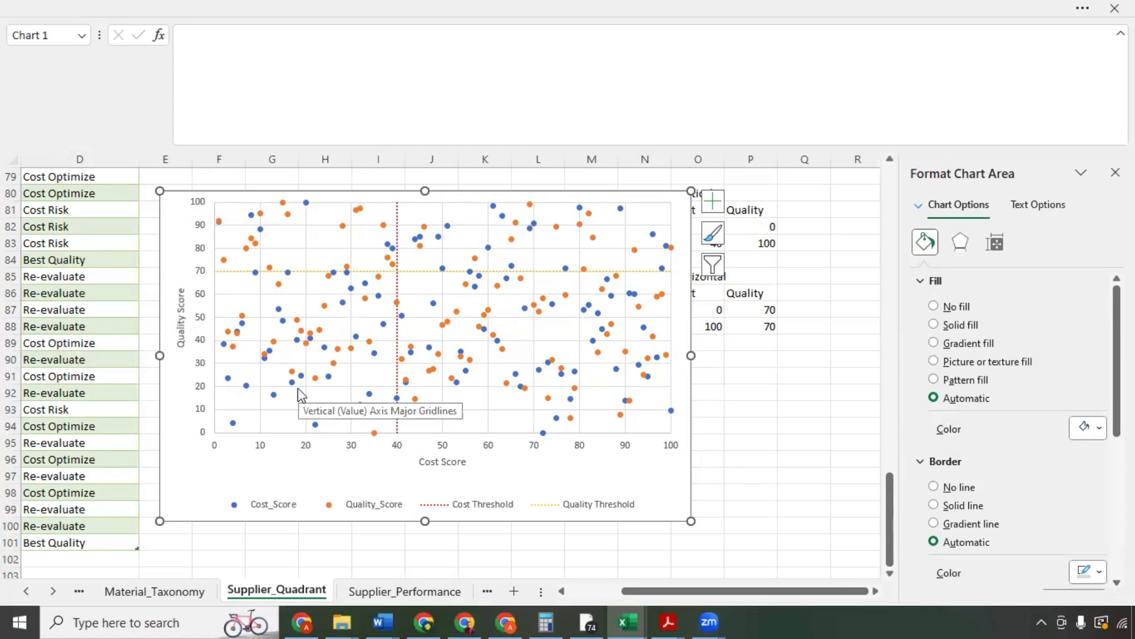
{"action": "left_click", "coordinate": [1082, 10]}
{"action": "left_click", "coordinate": [118, 58]}
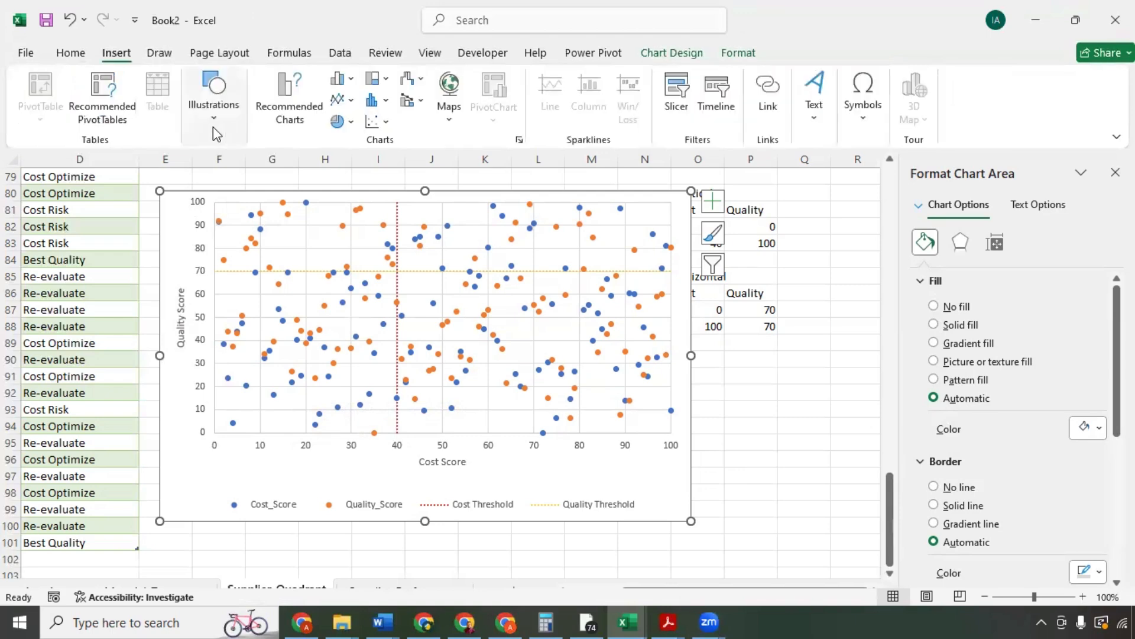
{"action": "left_click", "coordinate": [219, 118]}
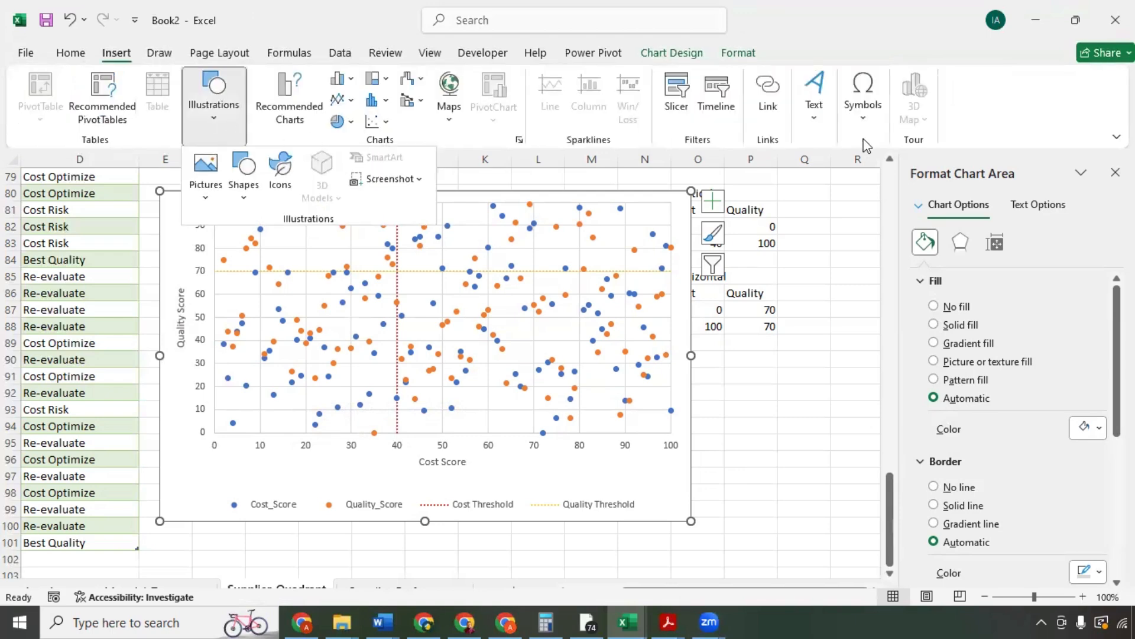
{"action": "left_click", "coordinate": [822, 122]}
{"action": "left_click", "coordinate": [819, 180]}
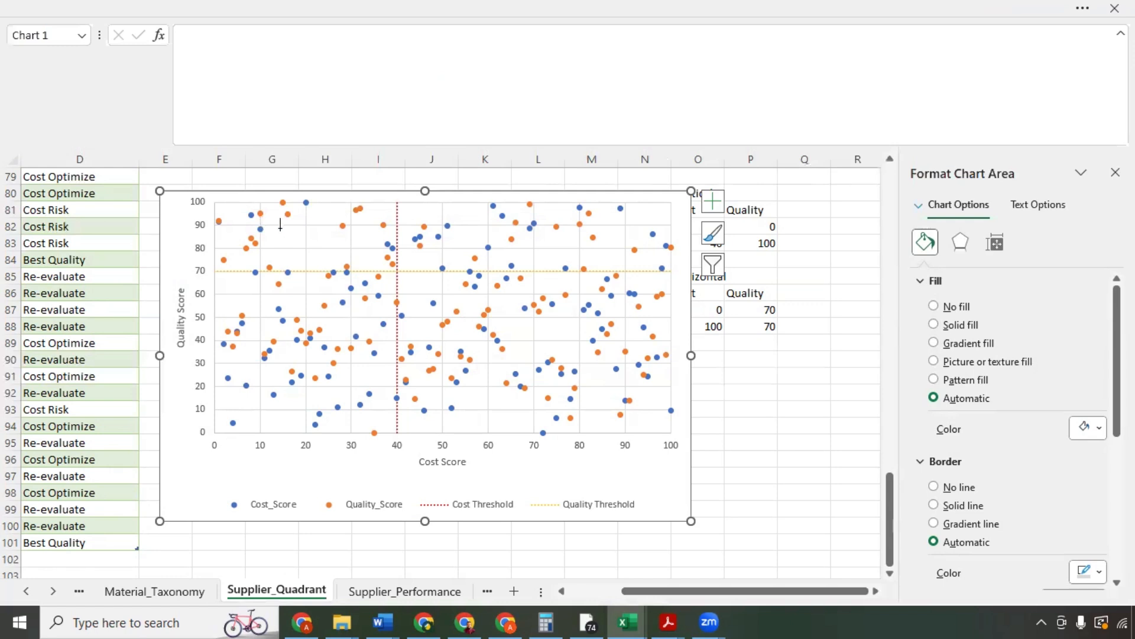
{"action": "left_click_drag", "start_coordinate": [279, 228], "coordinate": [336, 256]}
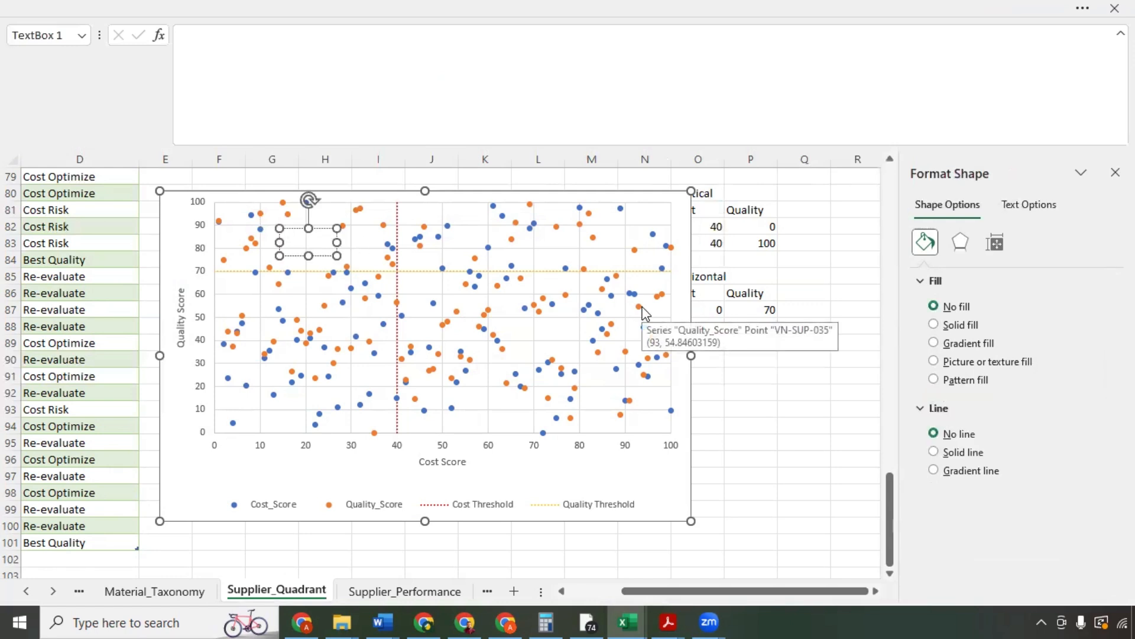
Step: Enter "Best Value" in the new text box and adjust the box to fit the text
{"action": "type", "text": "Best Value"}
{"action": "key", "text": "ctrl+a"}
{"action": "left_click_drag", "start_coordinate": [332, 240], "coordinate": [337, 239]}
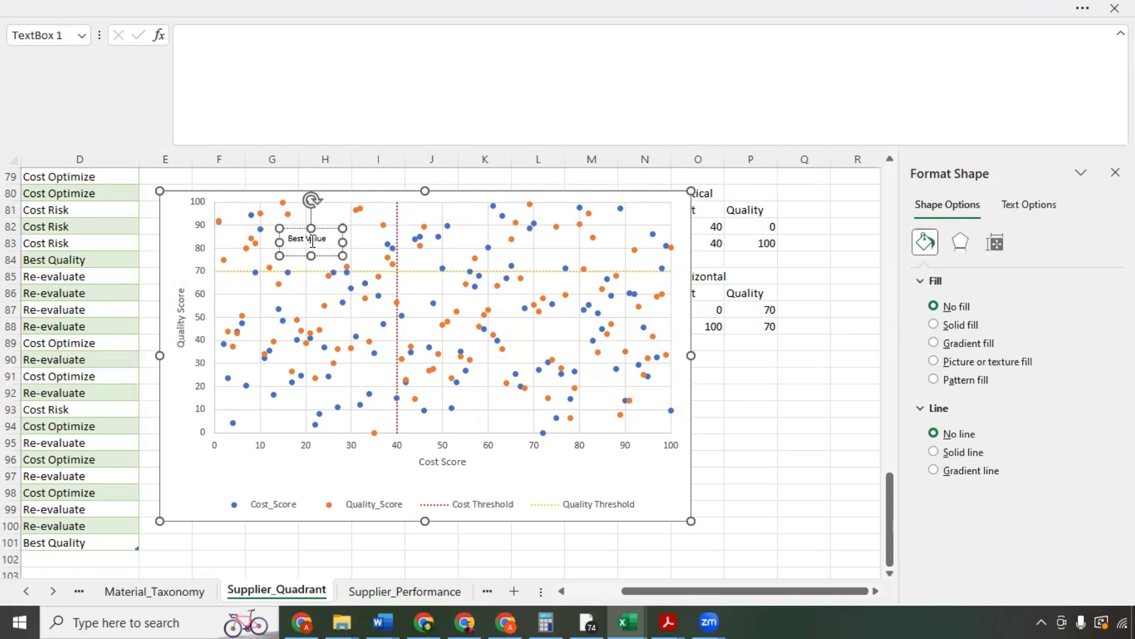
{"action": "left_click", "coordinate": [323, 256]}
Step: Fill the Best Value label with the green theme colour
{"action": "left_click", "coordinate": [1066, 12]}
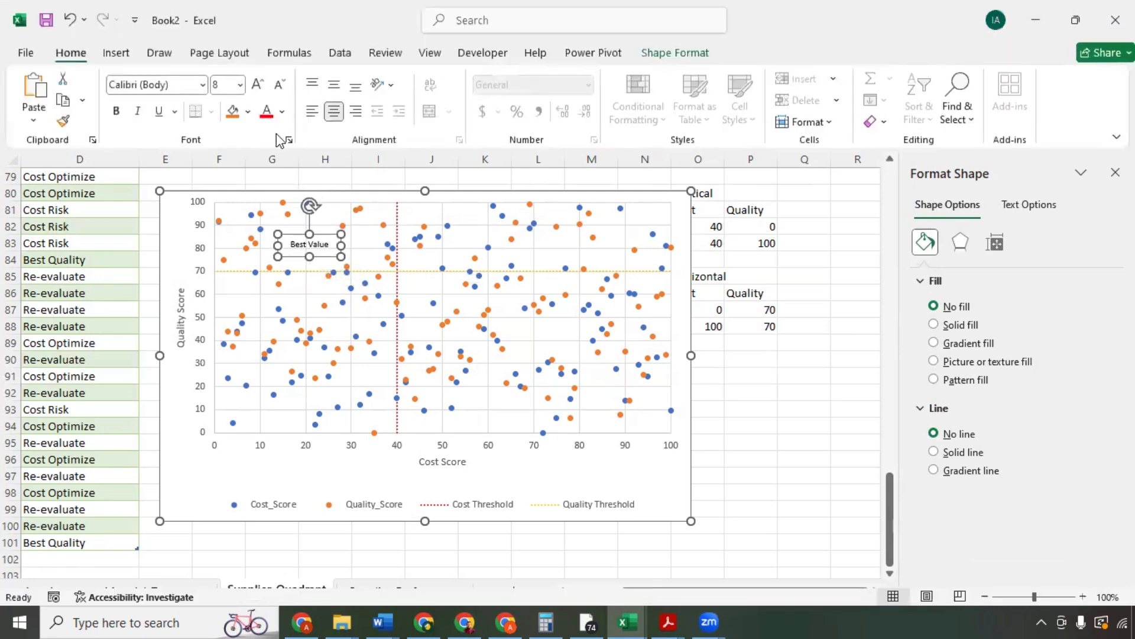
{"action": "left_click", "coordinate": [672, 57]}
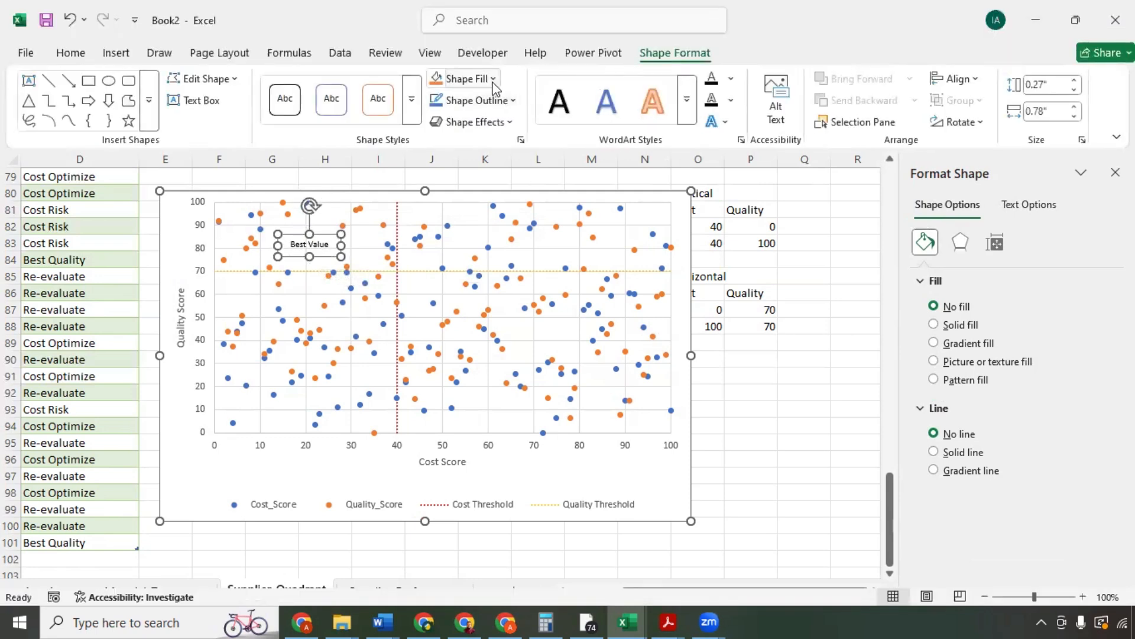
{"action": "left_click", "coordinate": [467, 79]}
{"action": "left_click", "coordinate": [648, 189]}
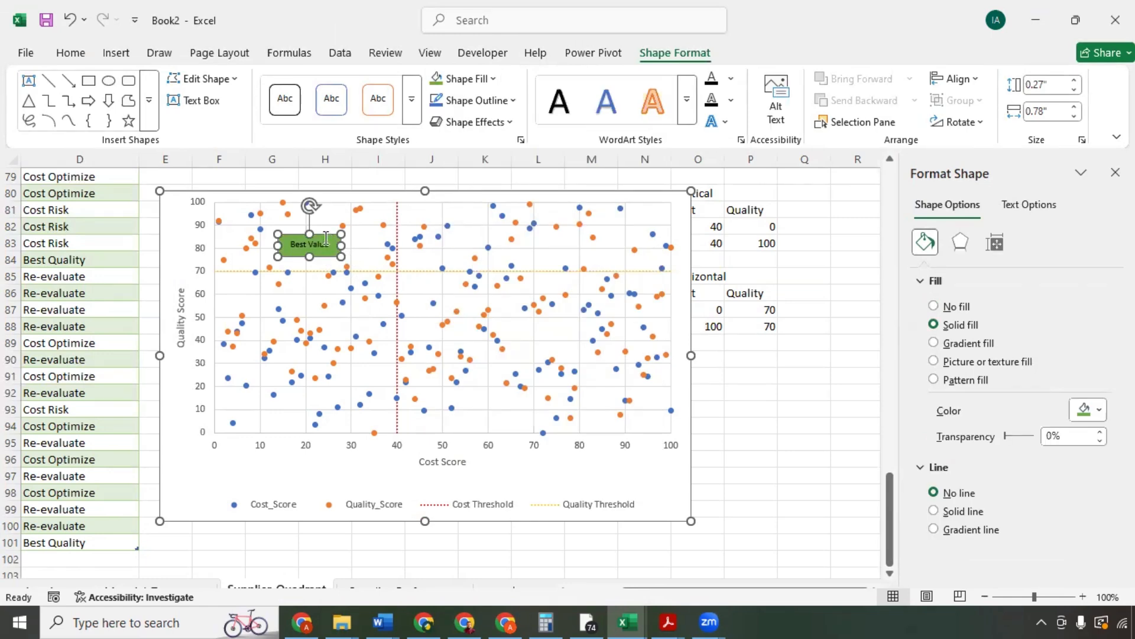
Step: Duplicate the Best Value label into the high-cost, high-quality quadrant and change its text to "Cost Risk"
{"action": "key", "text": "ctrl+d"}
{"action": "left_click_drag", "start_coordinate": [328, 251], "coordinate": [565, 239]}
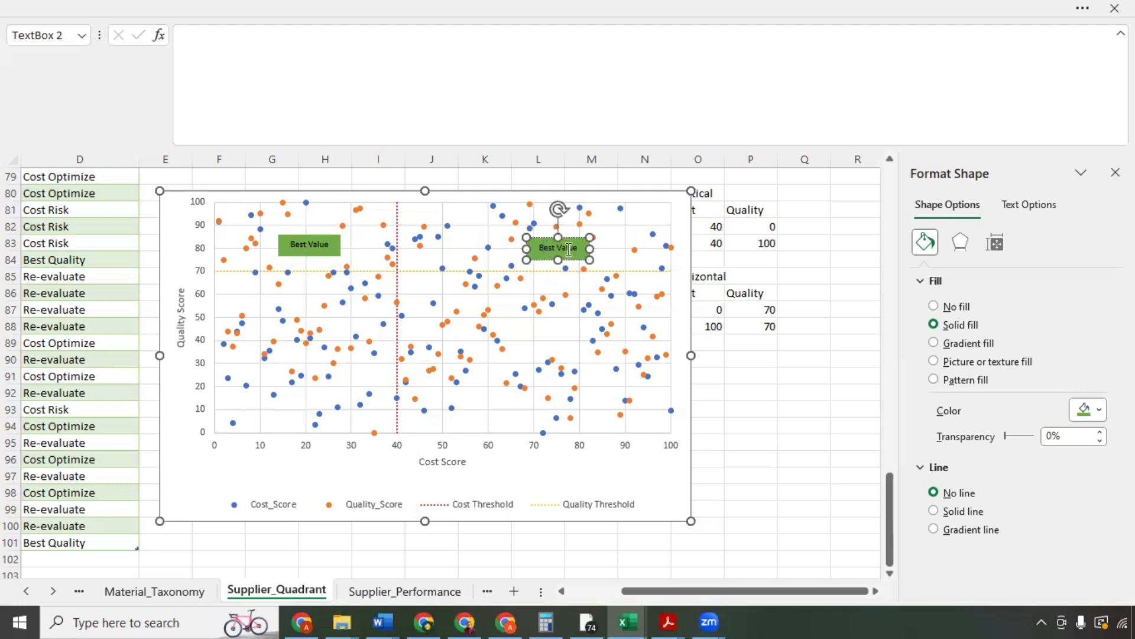
{"action": "triple_click", "coordinate": [569, 249]}
{"action": "type", "text": "Cost Risk"}
Step: Fill the Cost Risk label with the standard orange colour
{"action": "left_click", "coordinate": [1081, 8]}
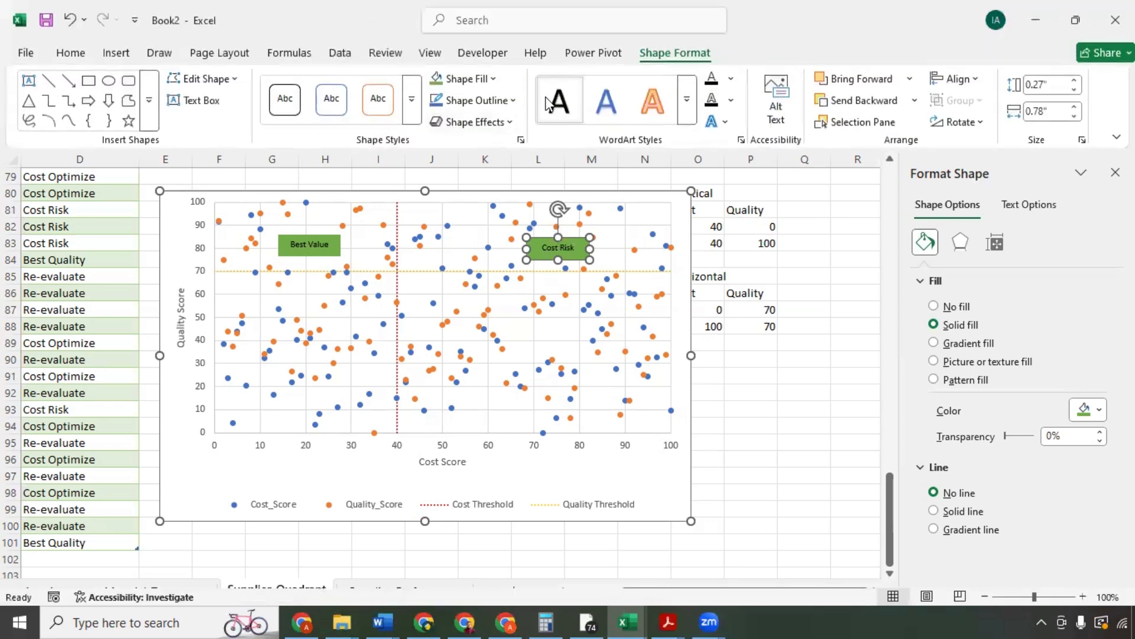
{"action": "left_click", "coordinate": [492, 80]}
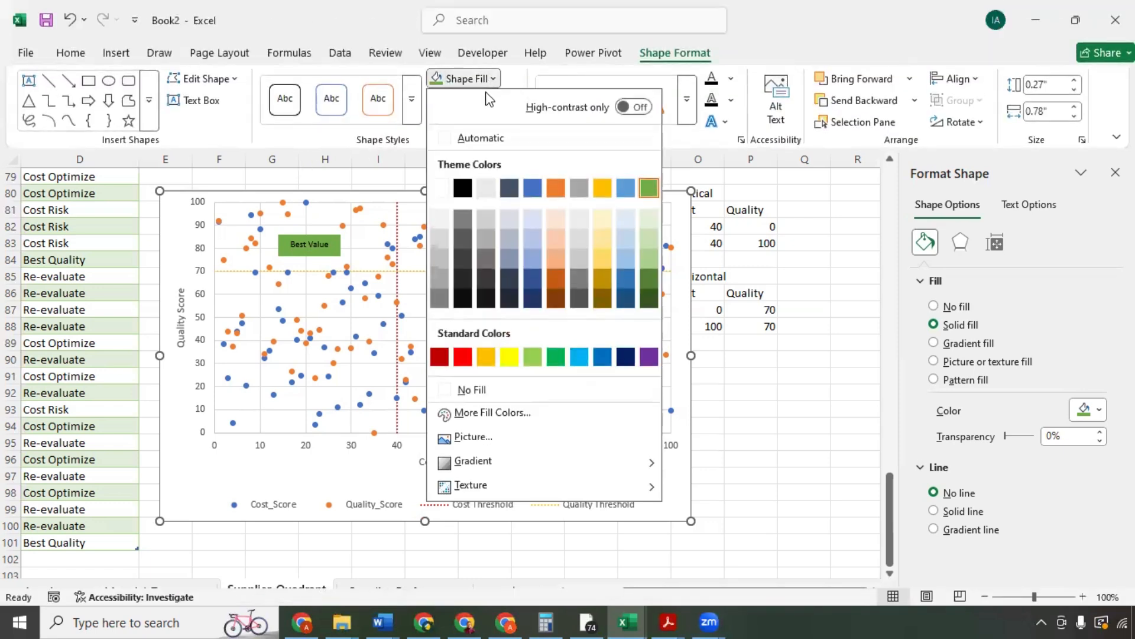
{"action": "left_click", "coordinate": [486, 357]}
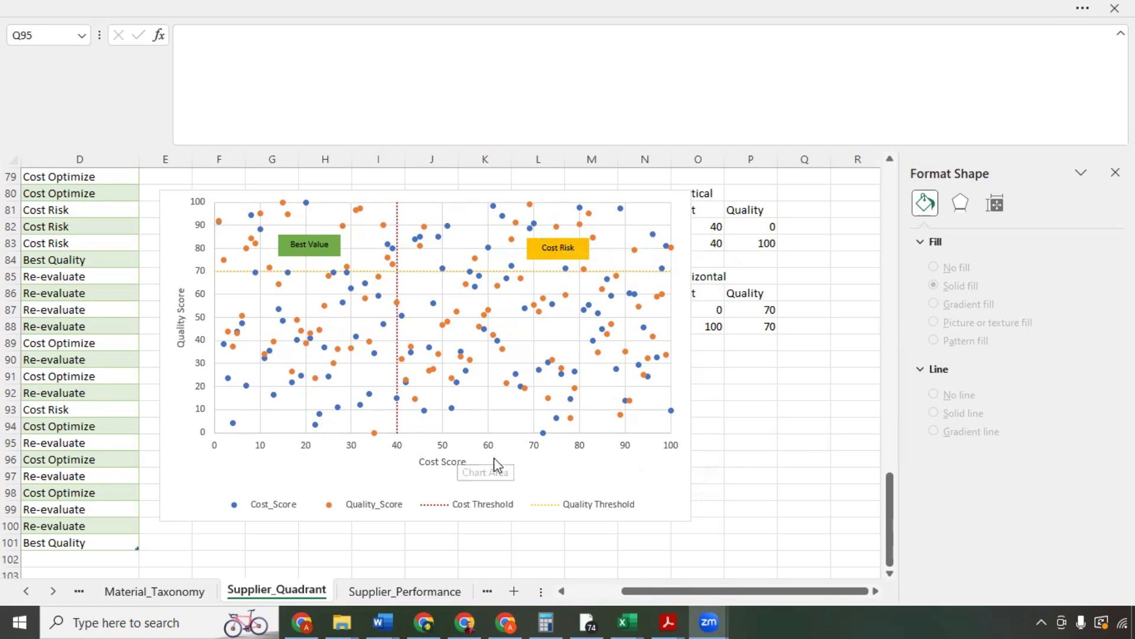
Step: Copy the Cost Risk label into the low-cost, low-quality quadrant, with its text changed to "Cost Optimize" and the box widened to fit
{"action": "left_click", "coordinate": [572, 254]}
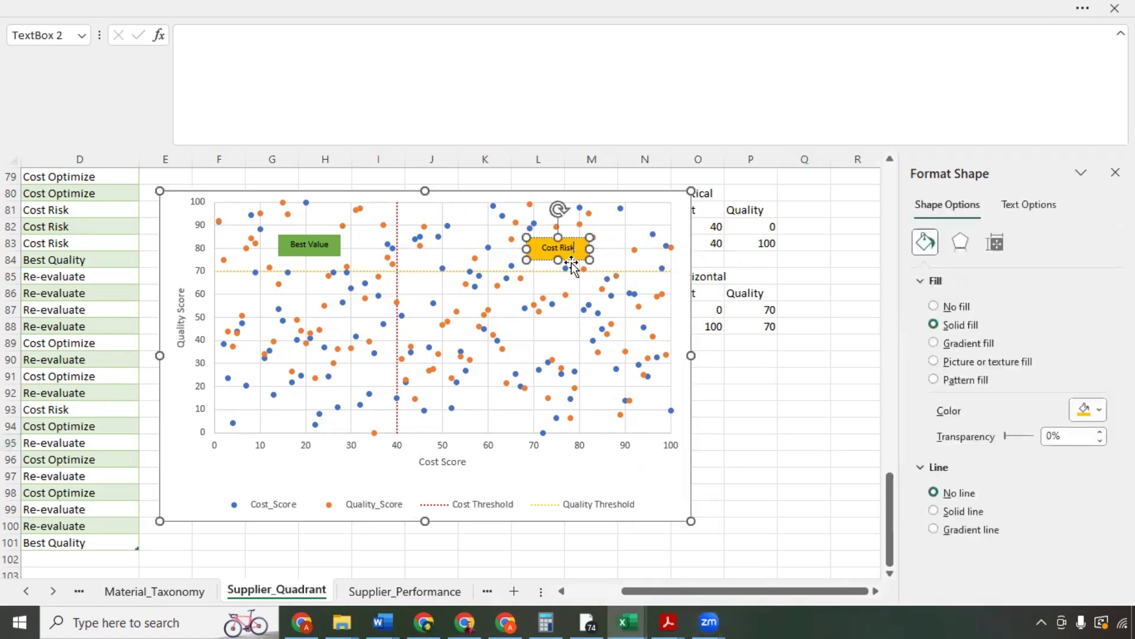
{"action": "left_click_drag", "start_coordinate": [572, 258], "coordinate": [280, 370], "text": "ctrl"}
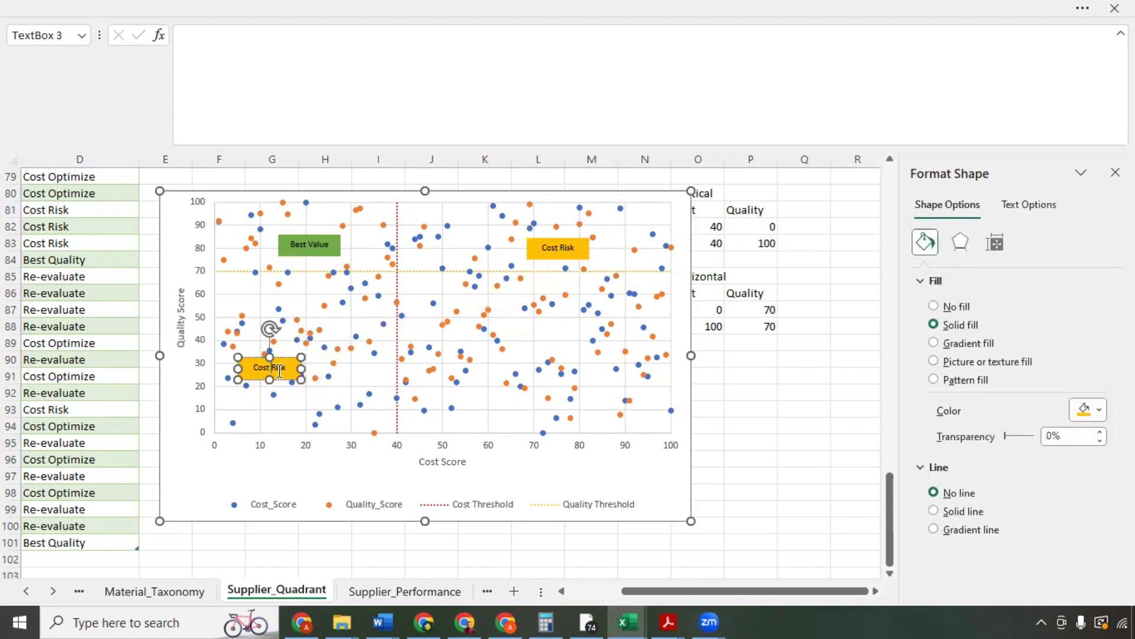
{"action": "double_click", "coordinate": [280, 370]}
{"action": "key", "text": "BackSpace"}
{"action": "mouse_move", "coordinate": [301, 368]}
{"action": "left_mouse_down"}
{"action": "mouse_move", "coordinate": [314, 368]}
{"action": "mouse_move", "coordinate": [301, 381]}
{"action": "left_mouse_up"}
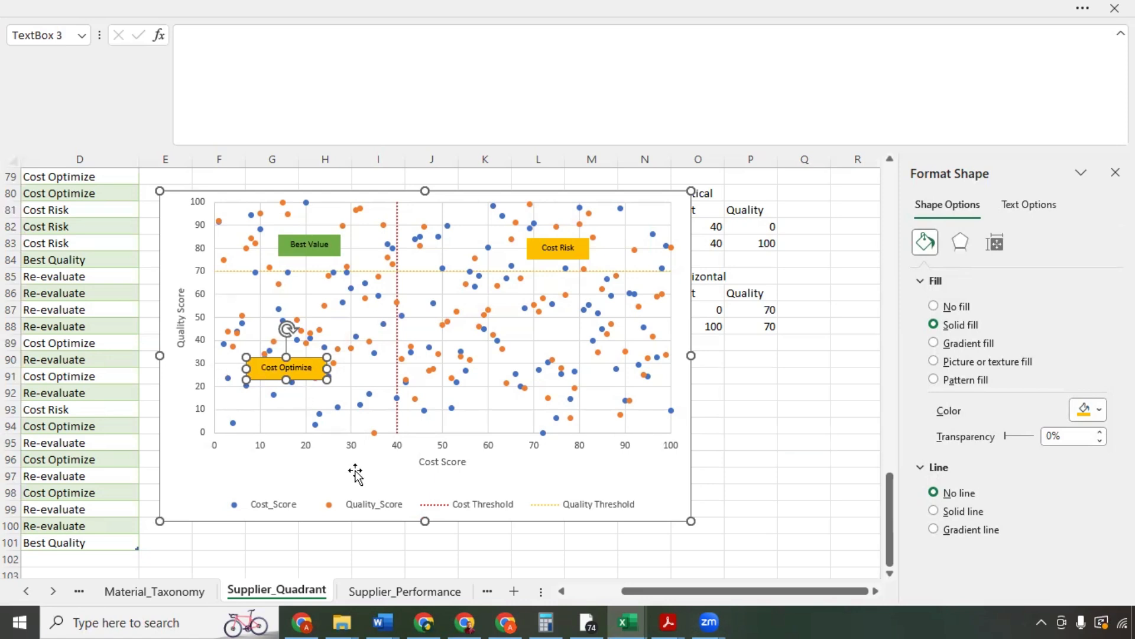
Step: Place a copy of the Cost Risk label in the high-cost, low-quality quadrant, reading "Re-evaluate" in white on a dark red fill
{"action": "mouse_move", "coordinate": [371, 400]}
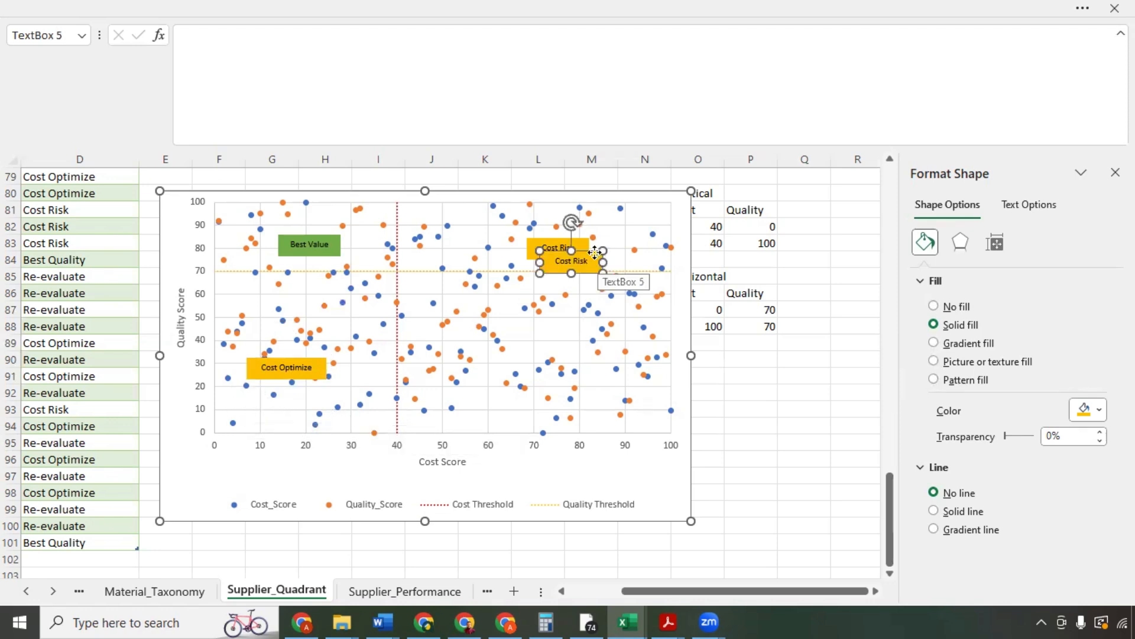
{"action": "left_click_drag", "start_coordinate": [595, 253], "coordinate": [569, 332]}
{"action": "left_click", "coordinate": [561, 336]}
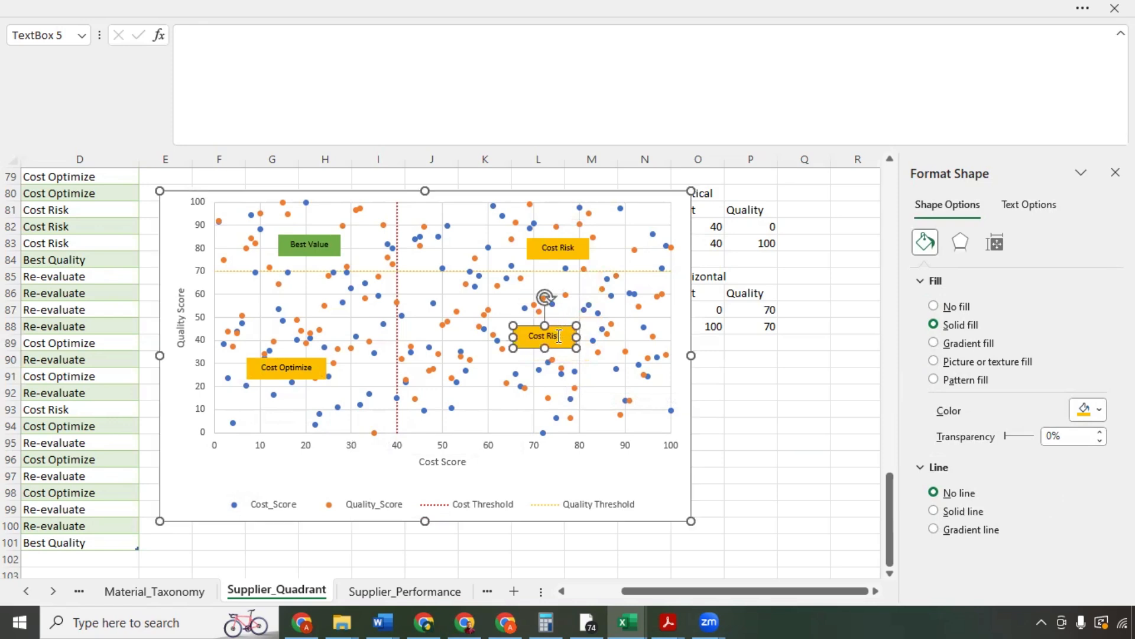
{"action": "key", "text": "ctrl+a"}
{"action": "type", "text": "Re-evaluate"}
{"action": "left_click", "coordinate": [1084, 8]}
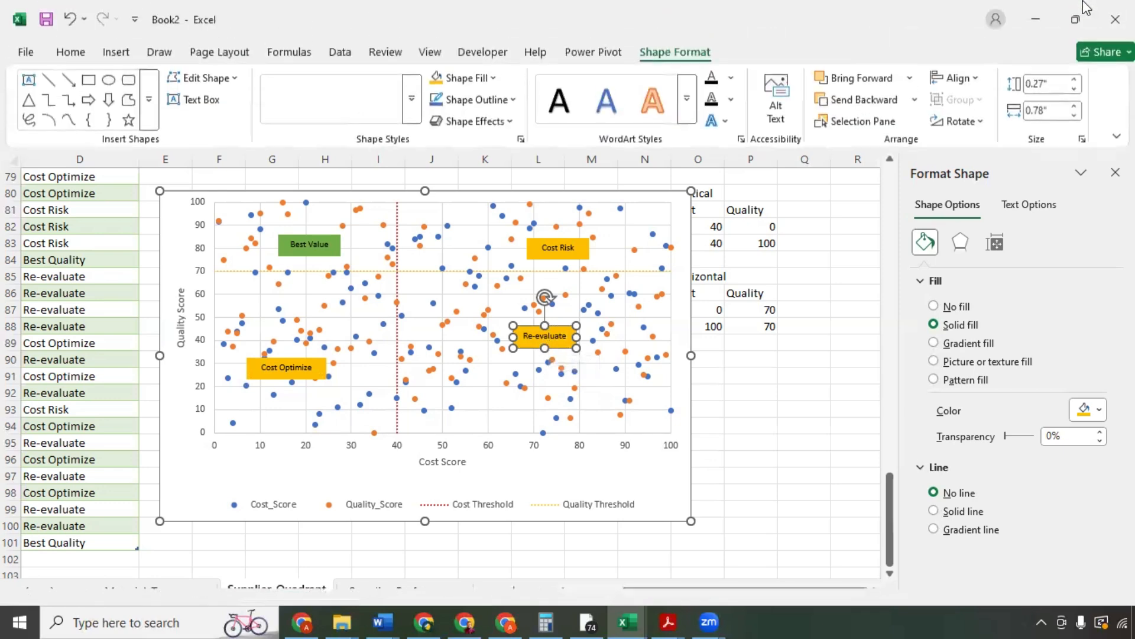
{"action": "left_click", "coordinate": [312, 90]}
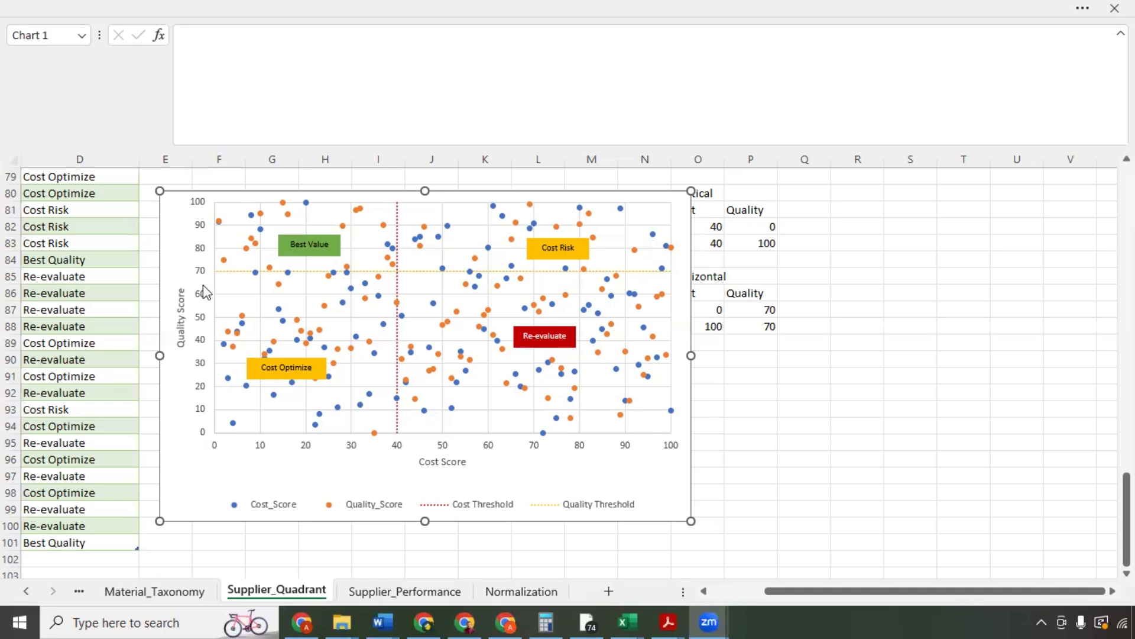
Step: Show the workbook's queries and open the Supplier_Performance query in the Power Query Editor
{"action": "left_click", "coordinate": [1076, 8]}
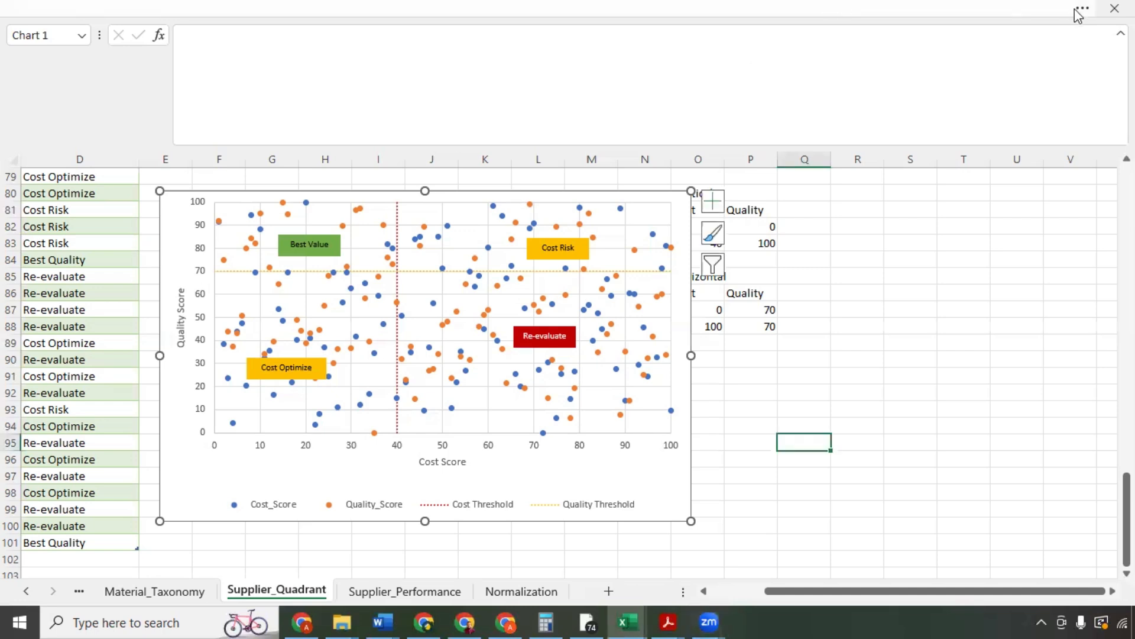
{"action": "left_click", "coordinate": [1083, 9]}
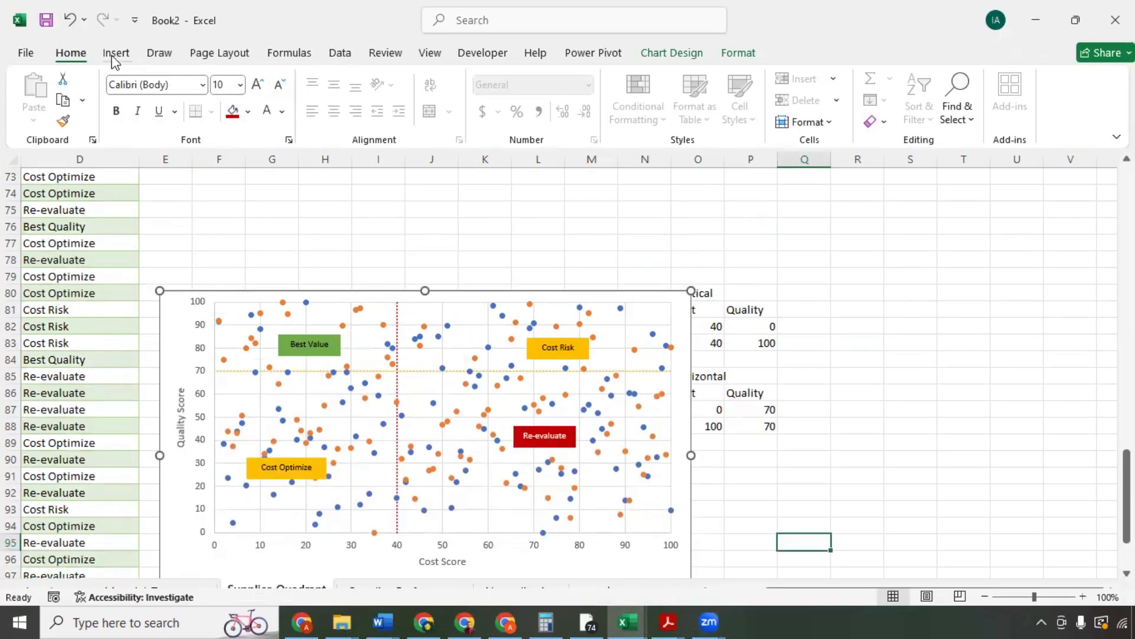
{"action": "left_click", "coordinate": [340, 56]}
{"action": "left_click", "coordinate": [366, 81]}
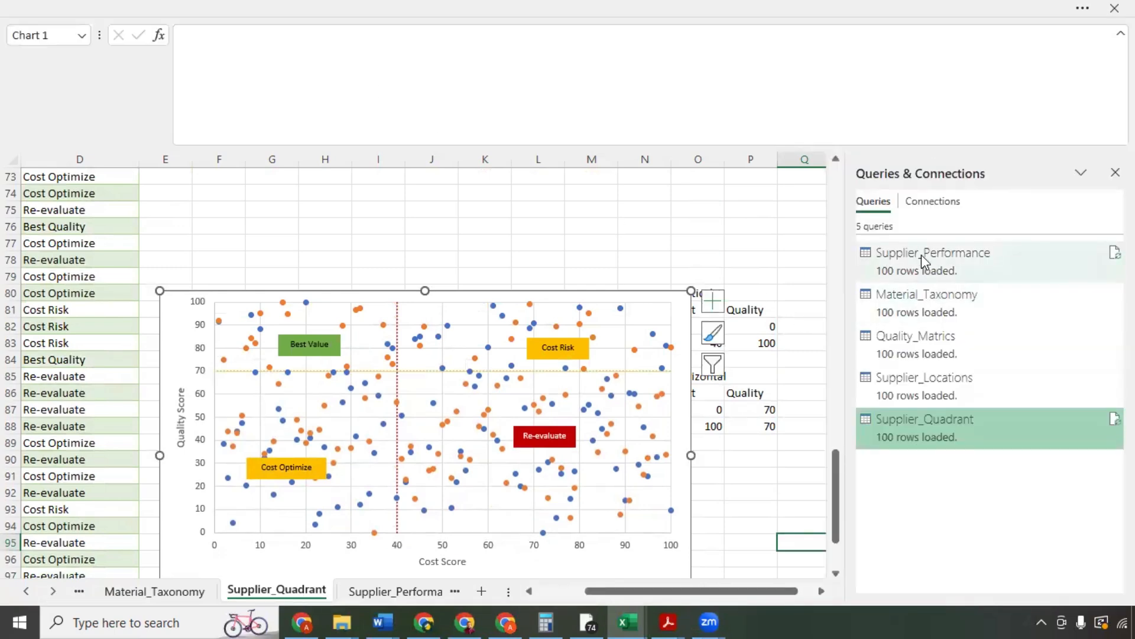
{"action": "double_click", "coordinate": [921, 255]}
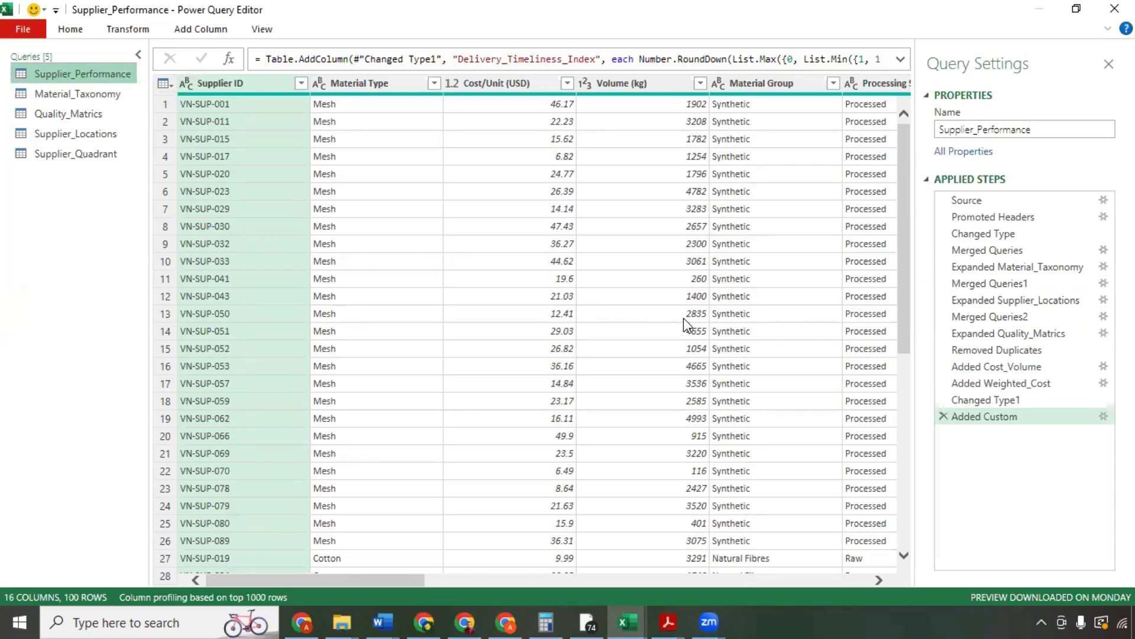
{"action": "left_click", "coordinate": [746, 88]}
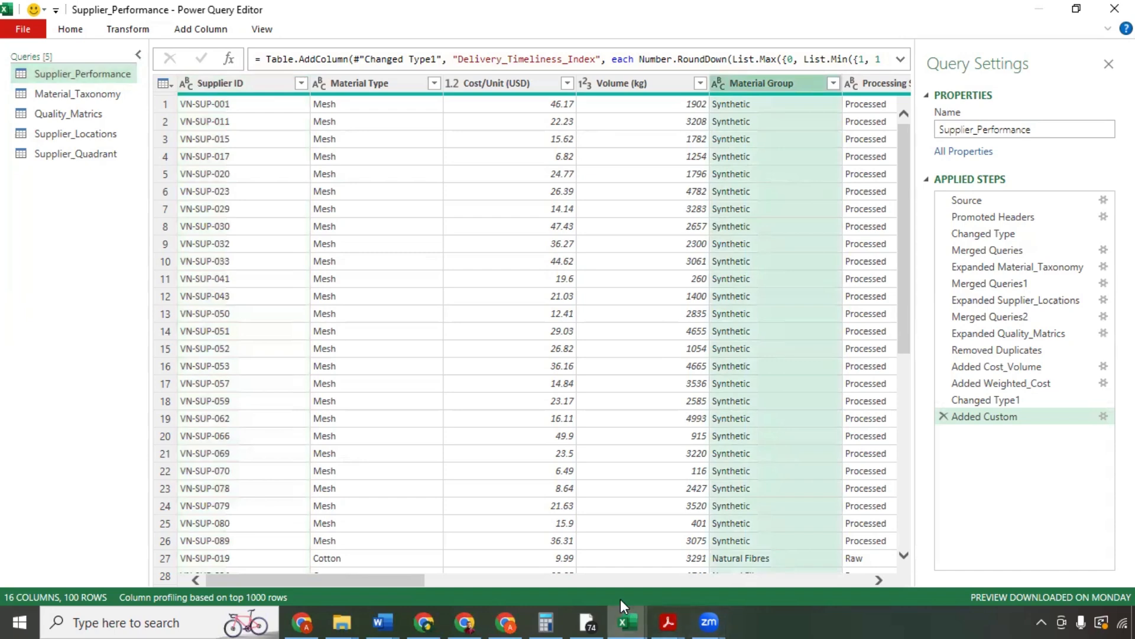
{"action": "left_click_drag", "start_coordinate": [395, 581], "coordinate": [600, 439]}
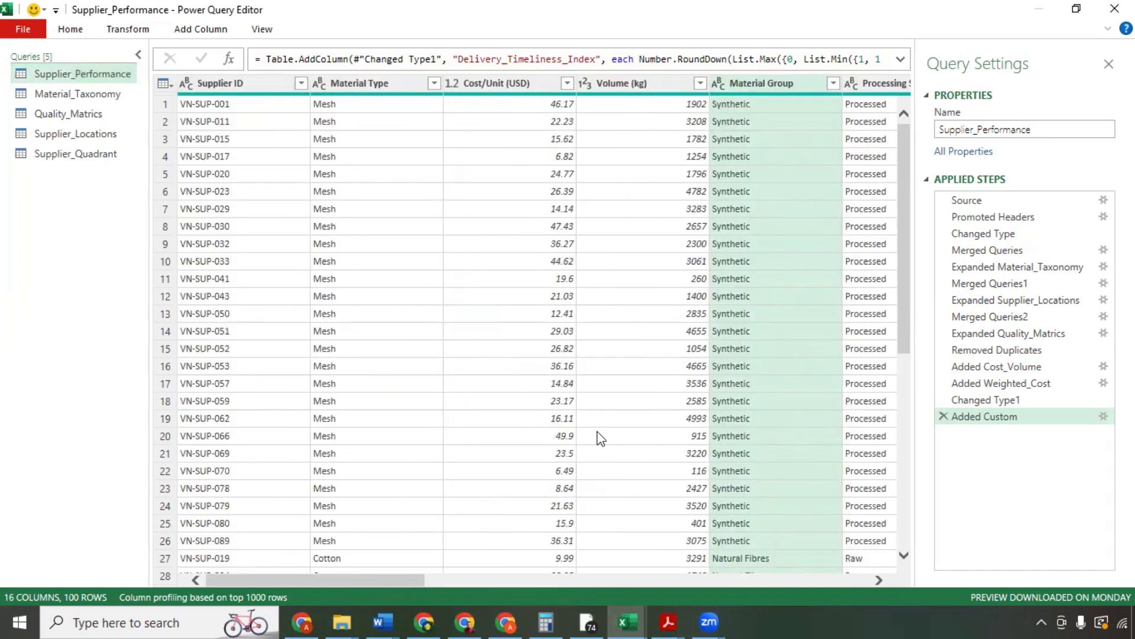
Step: Duplicate the Supplier_Performance query and rename the copy Quality_Audit
{"action": "right_click", "coordinate": [60, 76]}
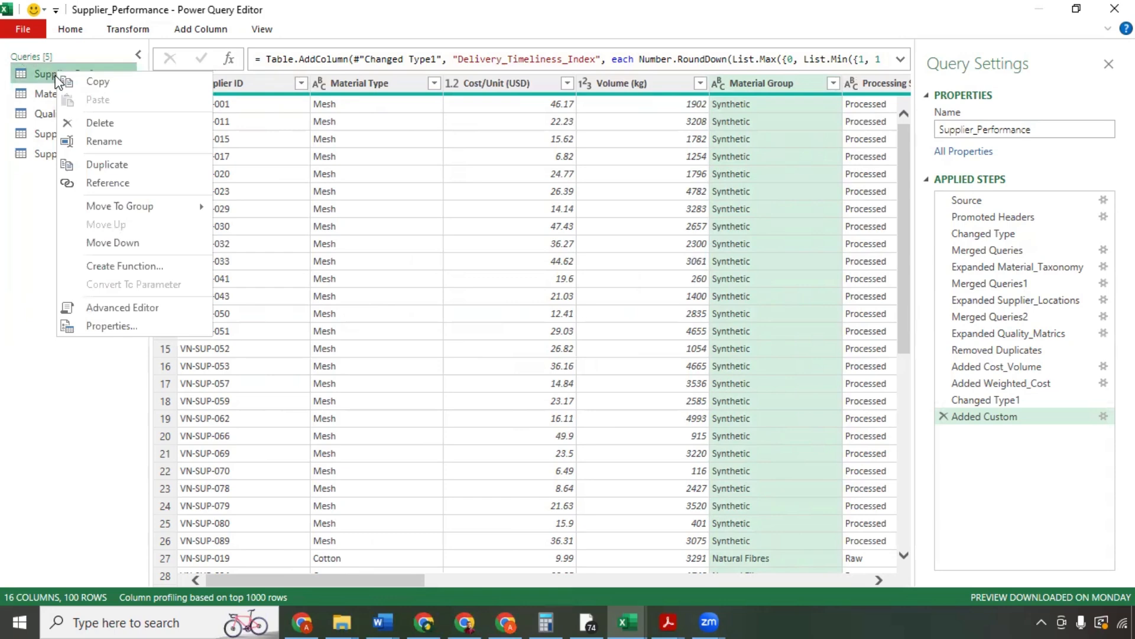
{"action": "left_click", "coordinate": [105, 165]}
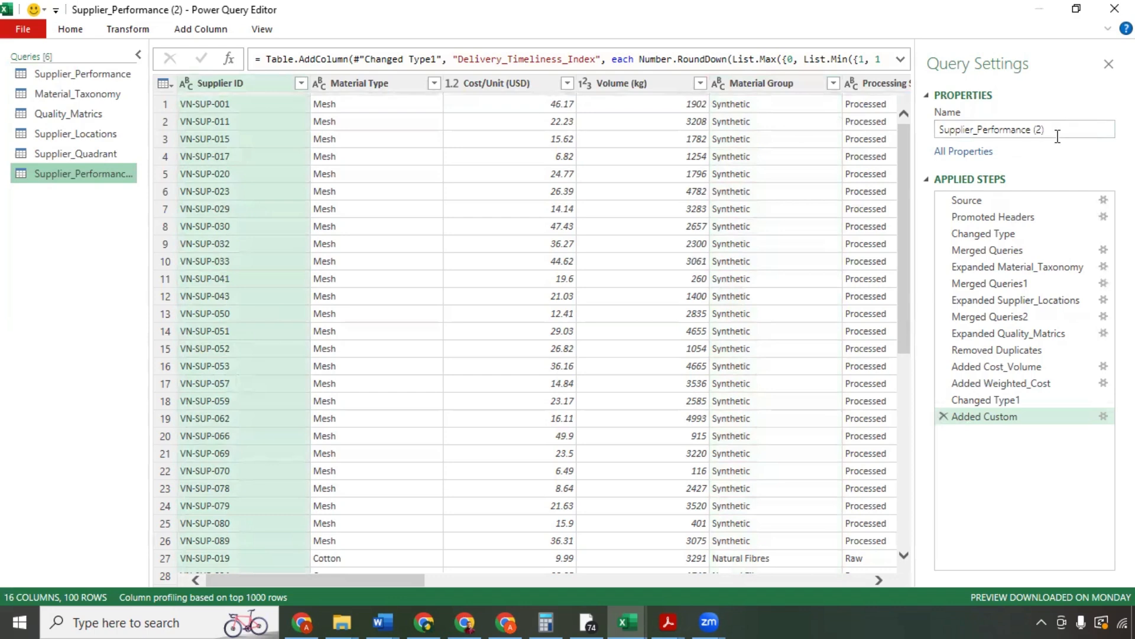
{"action": "left_click_drag", "start_coordinate": [1059, 129], "coordinate": [1032, 130]}
{"action": "key", "text": "ctrl+a"}
{"action": "type", "text": "Quality_Audit"}
{"action": "key", "text": "Return"}
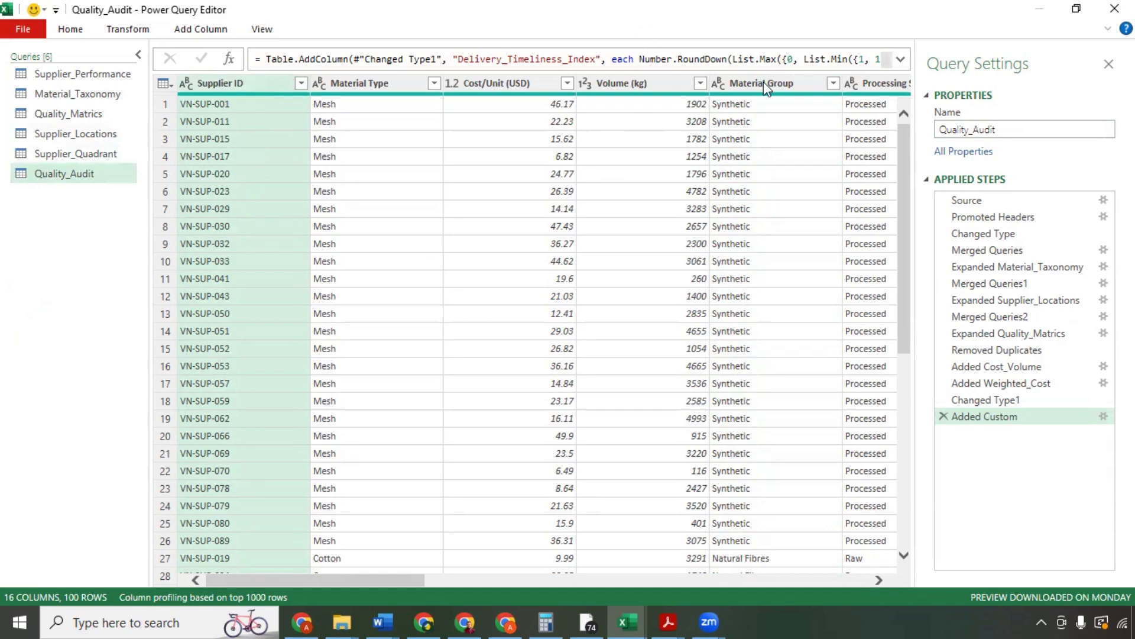
Step: Set up a Group By on Quality_Audit's Material Type column using the All Rows operation
{"action": "left_click", "coordinate": [811, 173]}
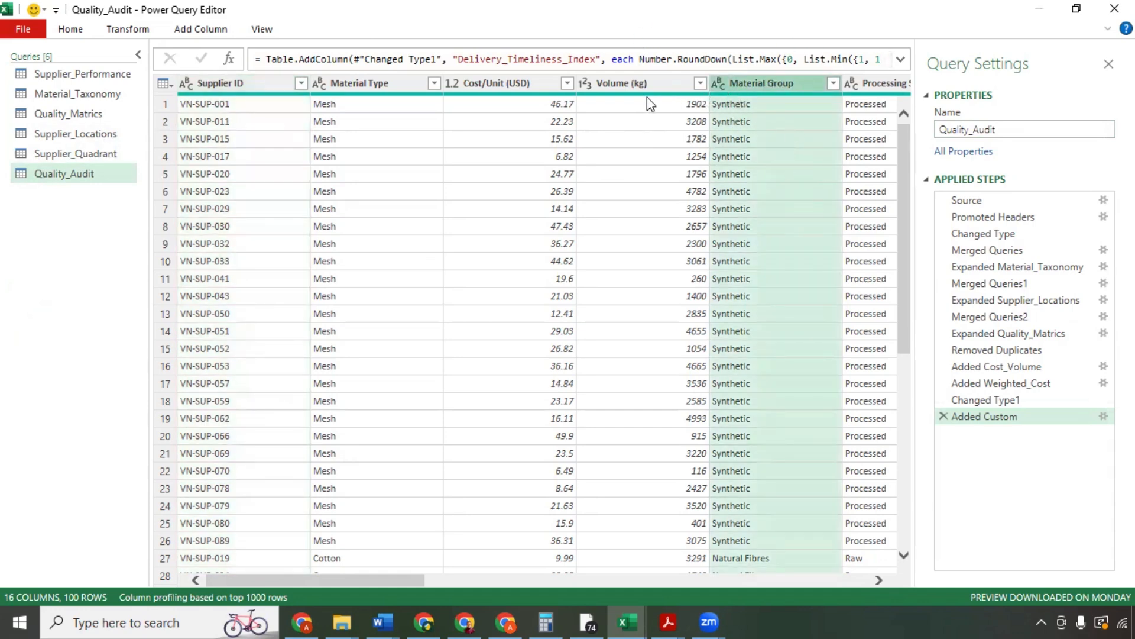
{"action": "left_click", "coordinate": [358, 84]}
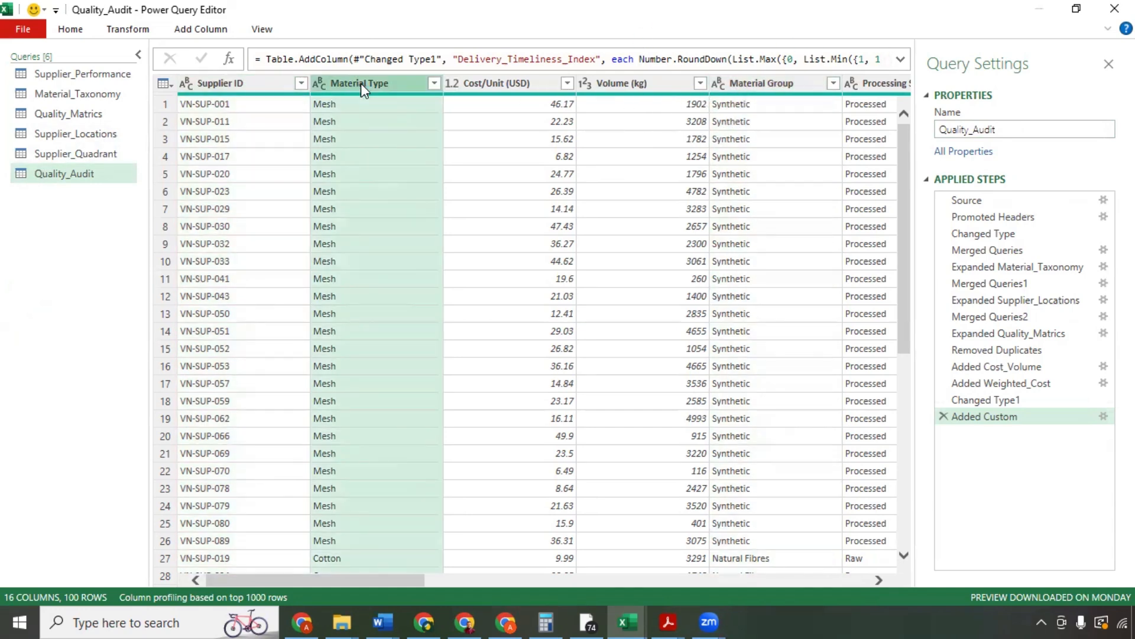
{"action": "left_click", "coordinate": [72, 32]}
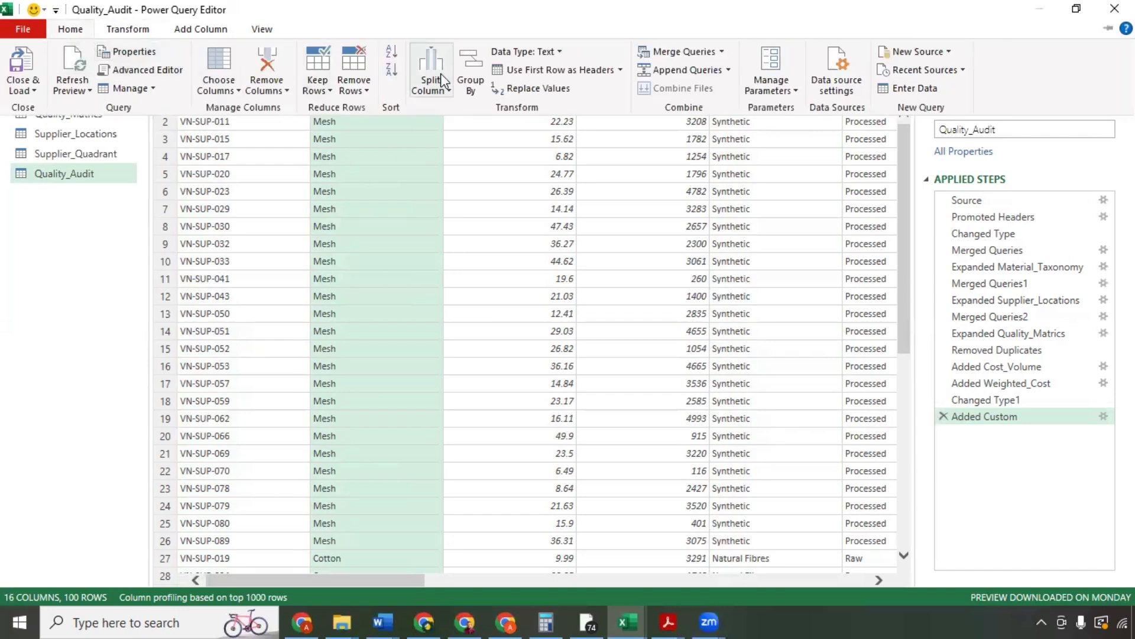
{"action": "left_click", "coordinate": [142, 30]}
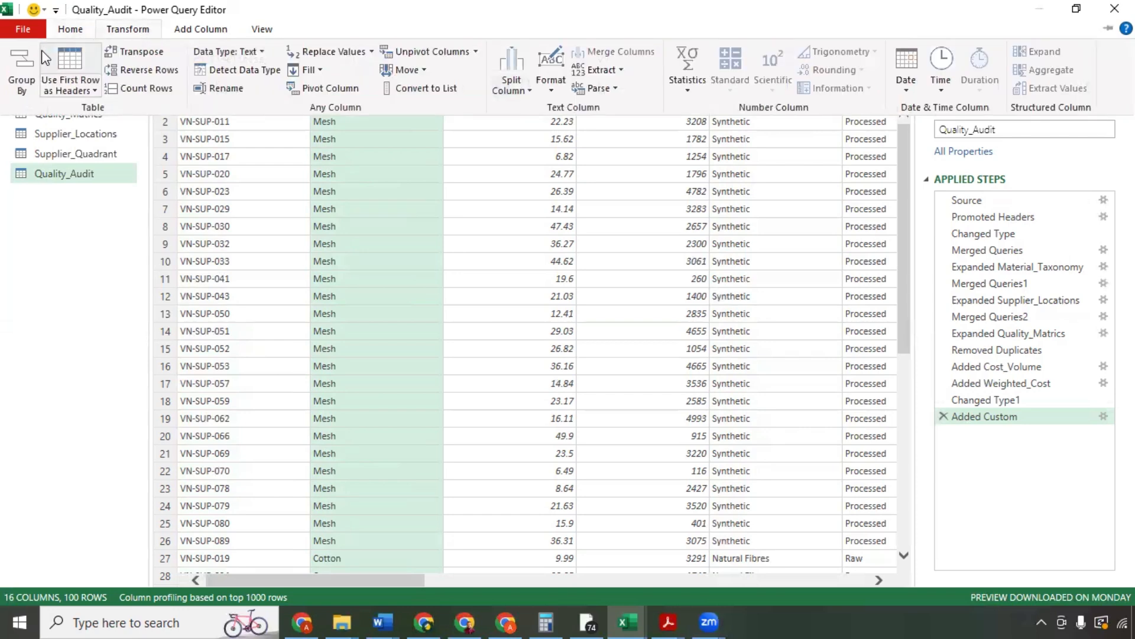
{"action": "left_click", "coordinate": [22, 71]}
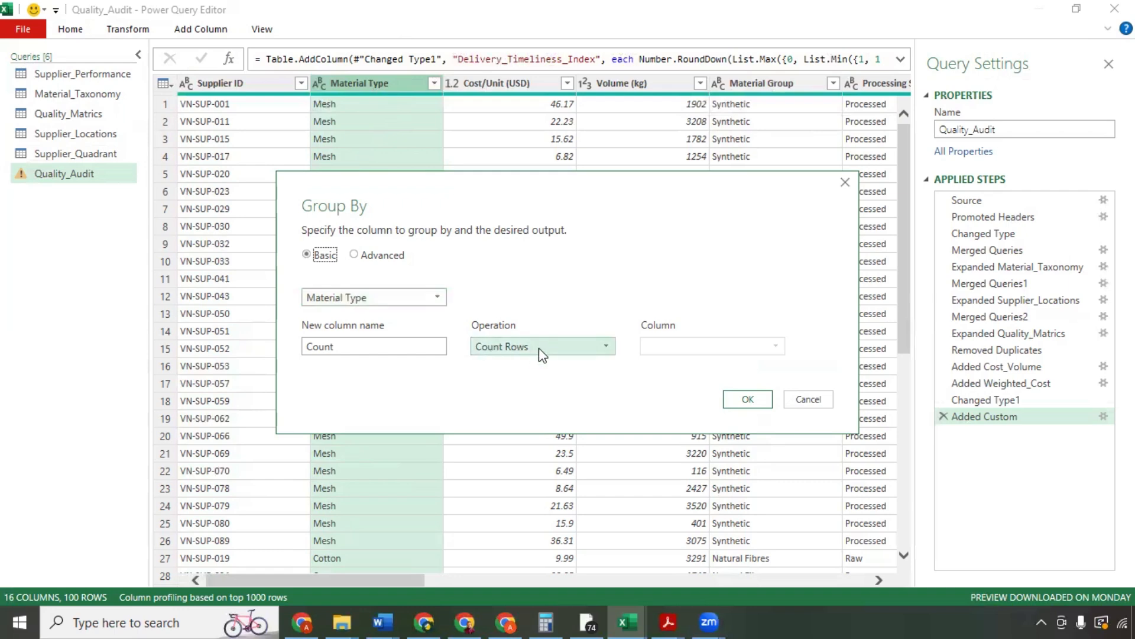
{"action": "left_click", "coordinate": [608, 353]}
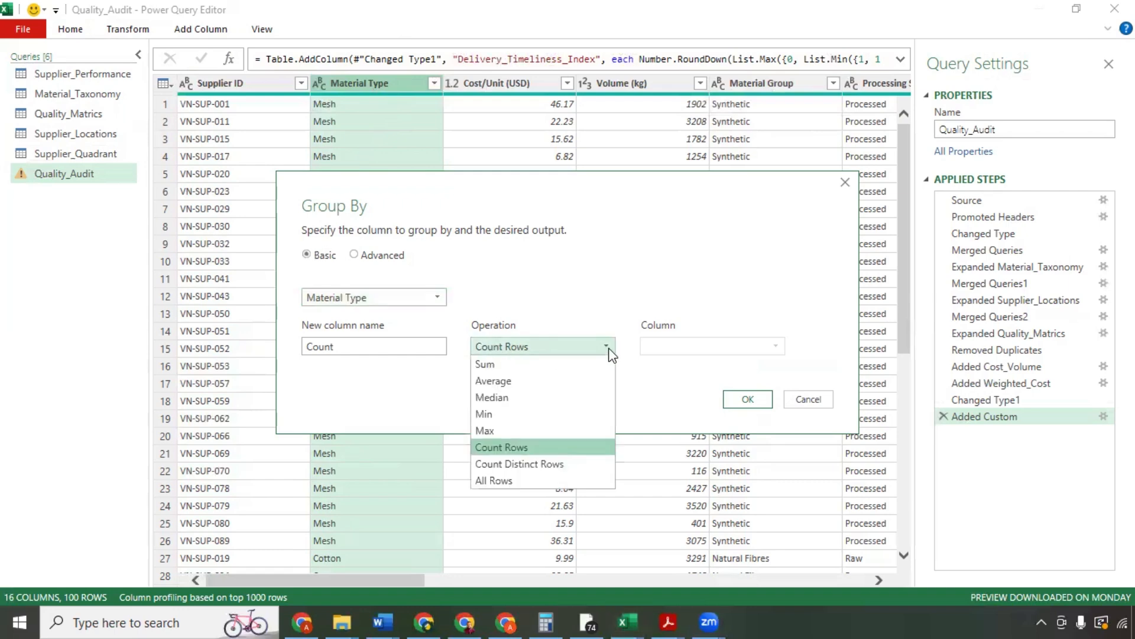
{"action": "left_click", "coordinate": [541, 481]}
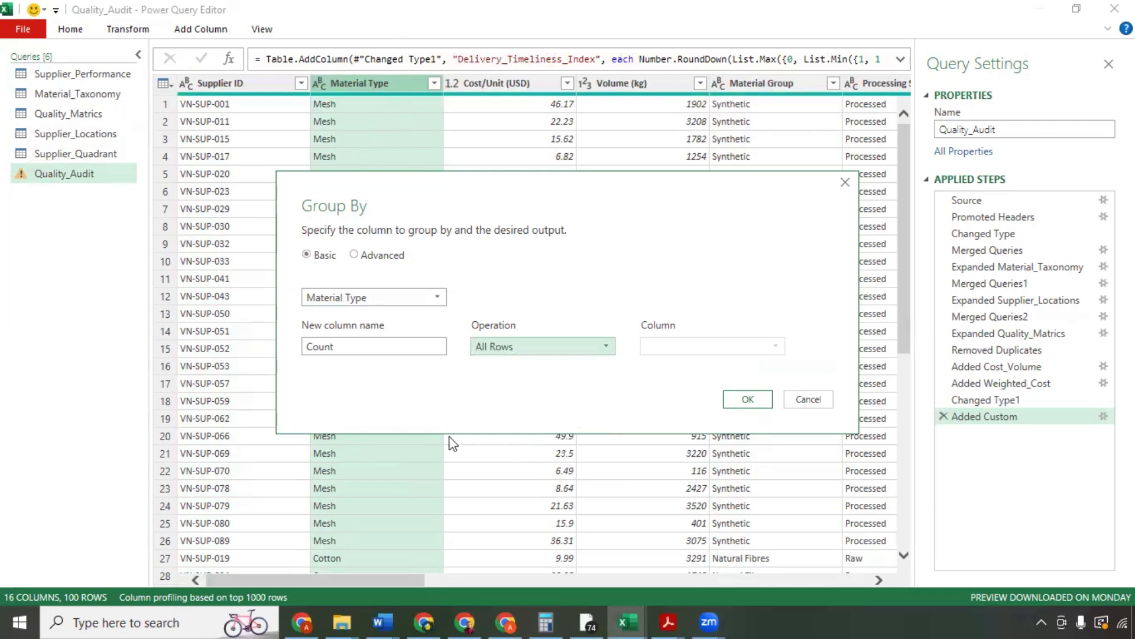
Step: Name the new grouped column GroupedData and apply the grouping
{"action": "left_click", "coordinate": [346, 346]}
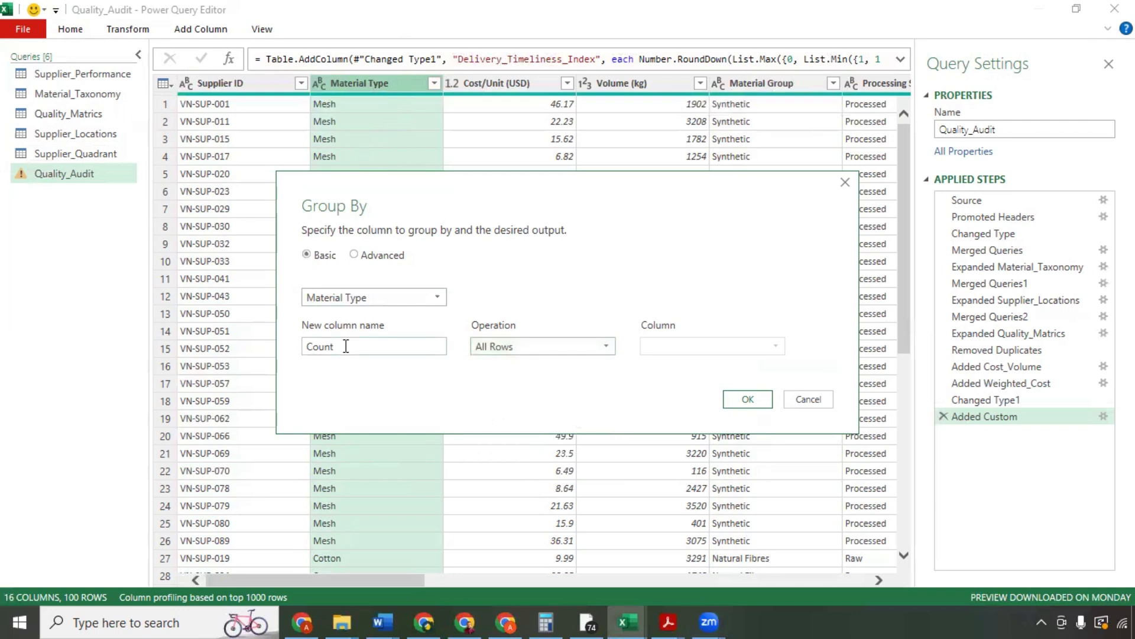
{"action": "key", "text": "BackSpace"}
{"action": "key", "text": "BackSpace"}
{"action": "key", "text": "BackSpace"}
{"action": "key", "text": "BackSpace"}
{"action": "key", "text": "BackSpace"}
{"action": "type", "text": "Grouped"}
{"action": "type", "text": "Data"}
{"action": "left_click", "coordinate": [745, 398]}
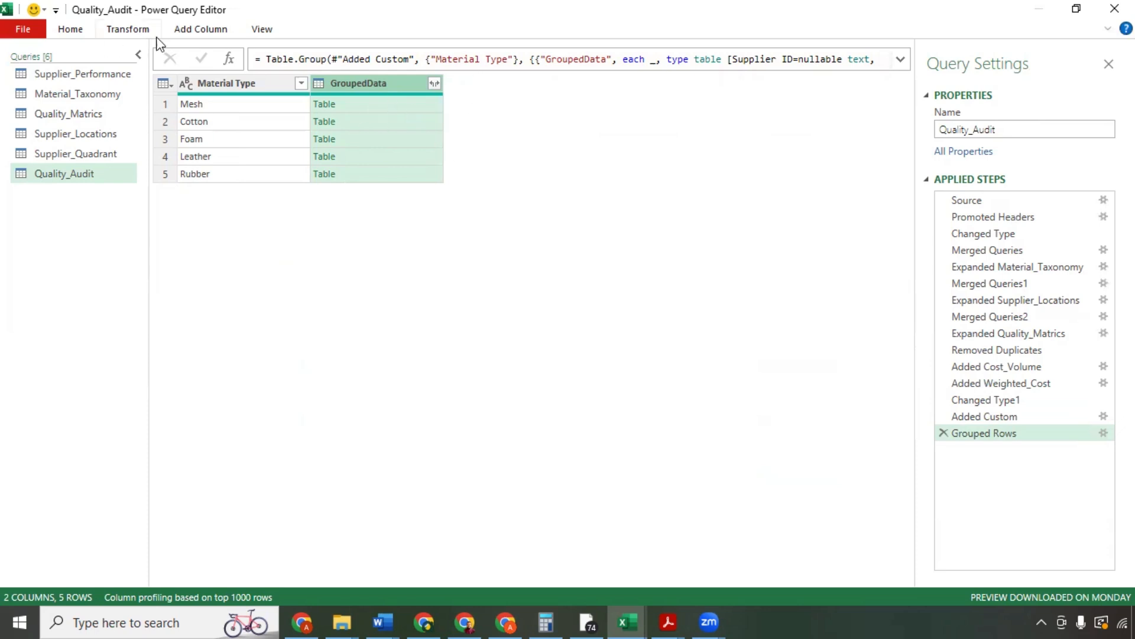
Step: Start a custom column on the grouped table and name it Normal_Range
{"action": "left_click", "coordinate": [195, 30]}
{"action": "left_click", "coordinate": [85, 70]}
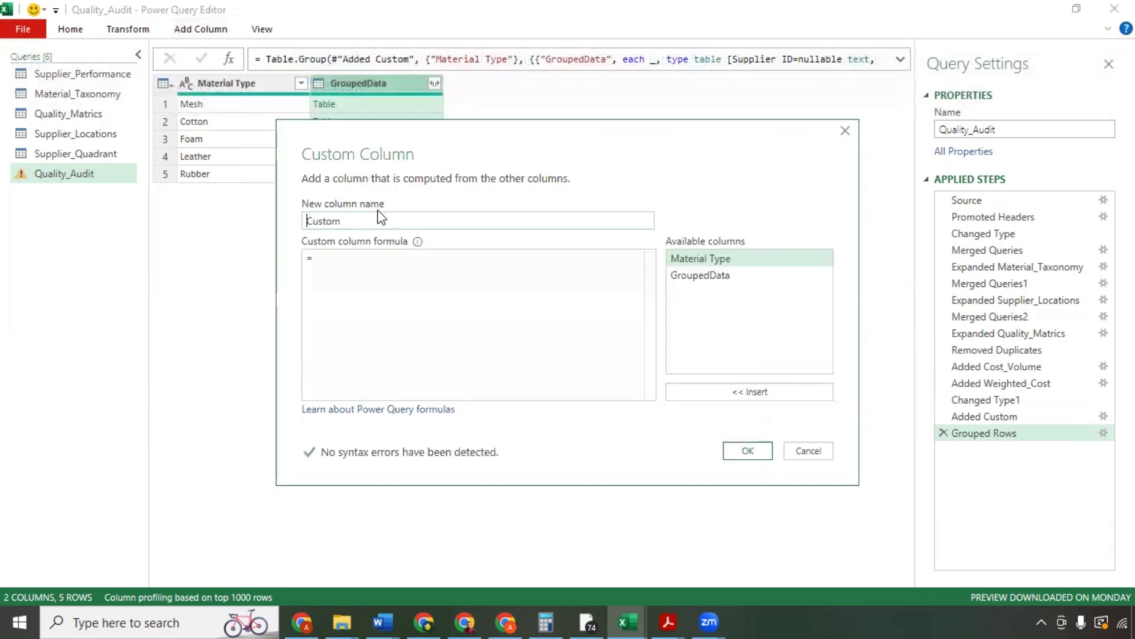
{"action": "left_click", "coordinate": [401, 222]}
{"action": "key", "text": "BackSpace"}
{"action": "key", "text": "BackSpace"}
{"action": "key", "text": "BackSpace"}
{"action": "key", "text": "BackSpace"}
{"action": "key", "text": "BackSpace"}
{"action": "key", "text": "BackSpace"}
{"action": "type", "text": "Normal_Range"}
Step: Begin the column formula with let and the variable defects=Table.Column([GroupedData],"Defect Rate (%)"), followed by a comma
{"action": "left_click", "coordinate": [372, 255]}
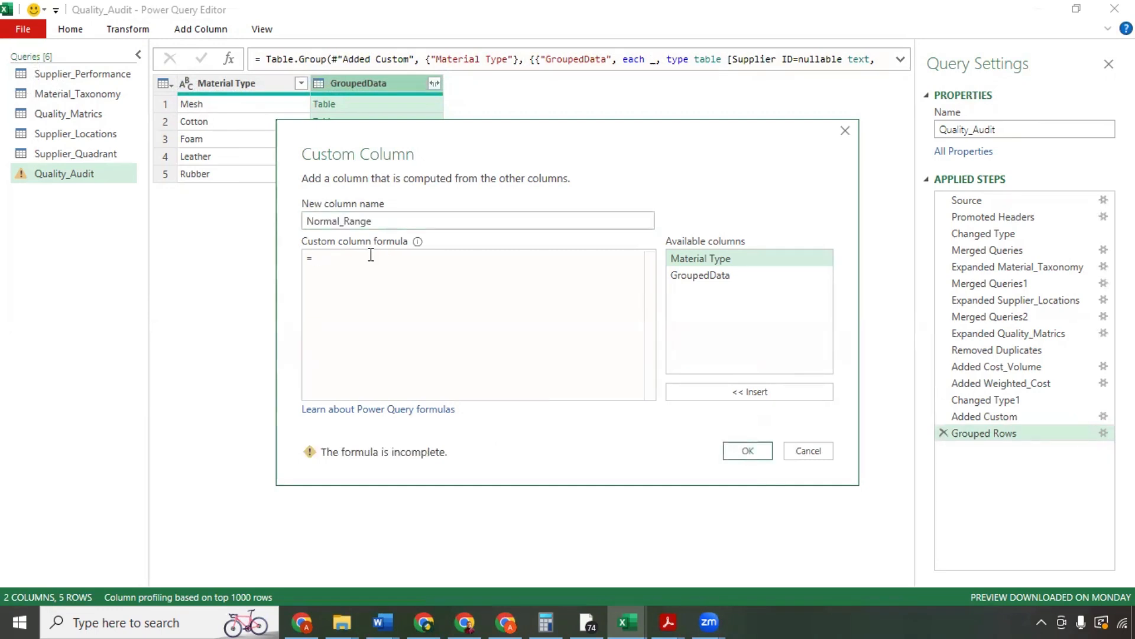
{"action": "type", "text": "let"}
{"action": "key", "text": "Return"}
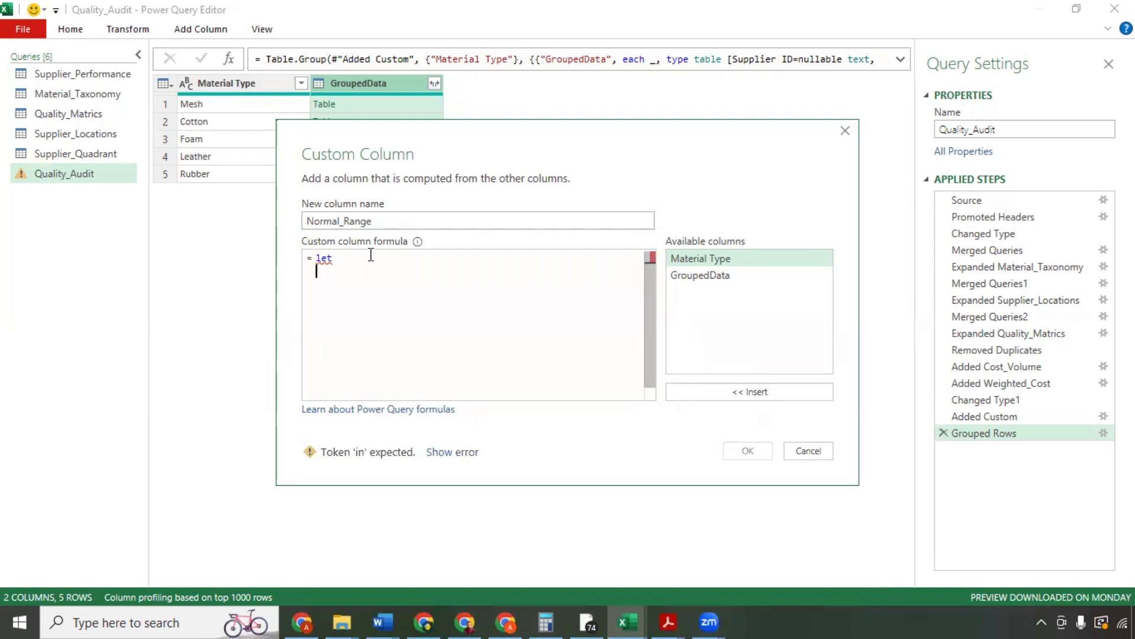
{"action": "type", "text": "defects"}
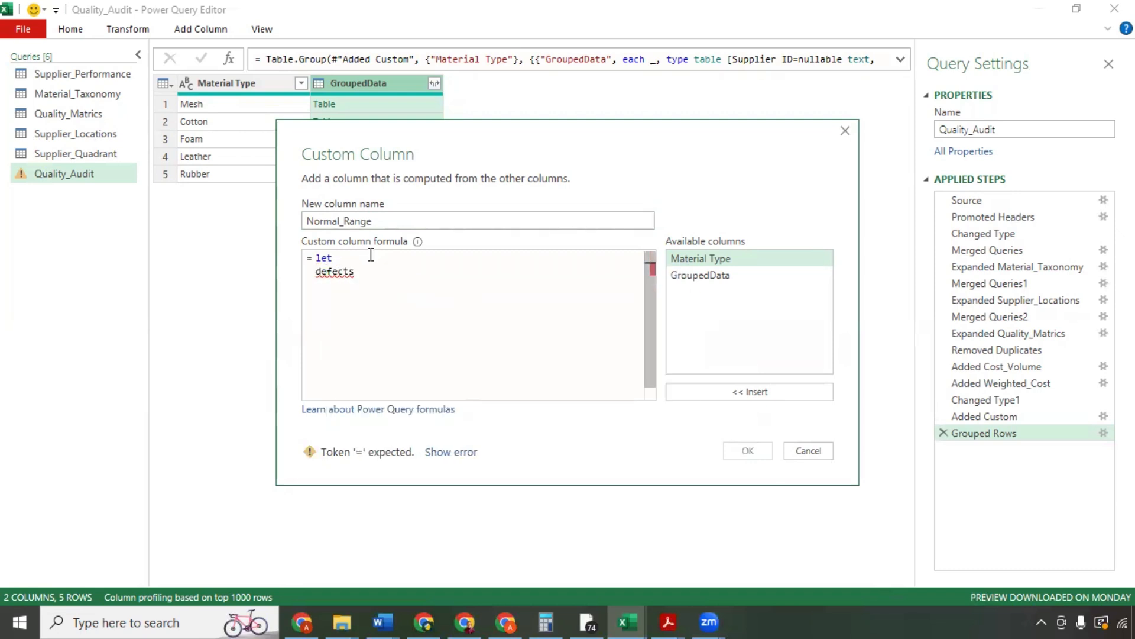
{"action": "type", "text": "=Tab"}
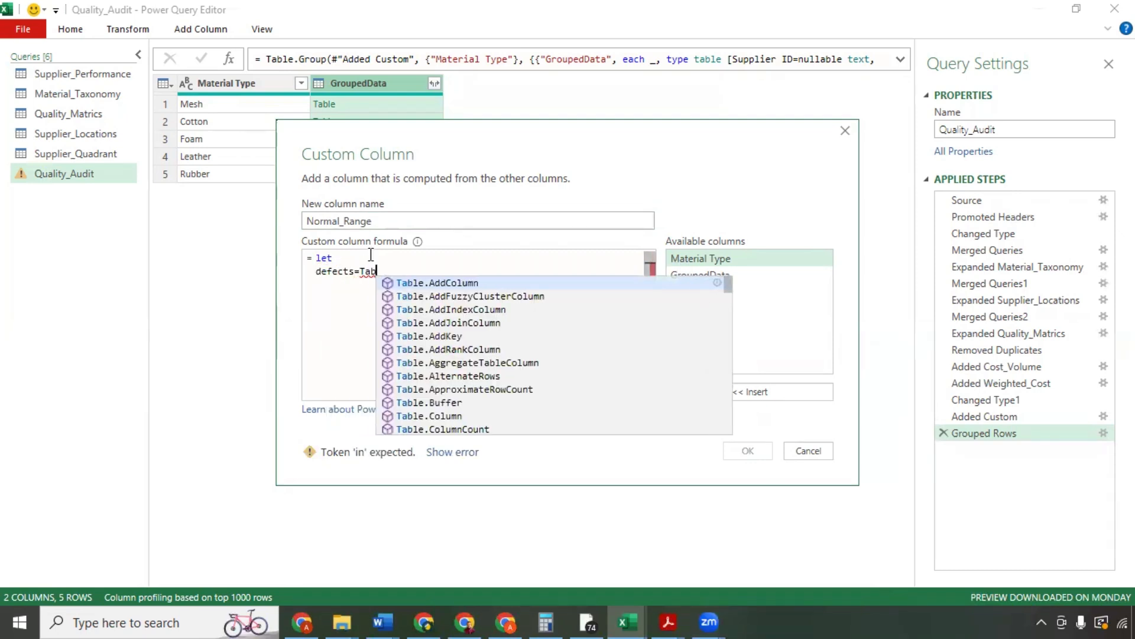
{"action": "type", "text": "le.column("}
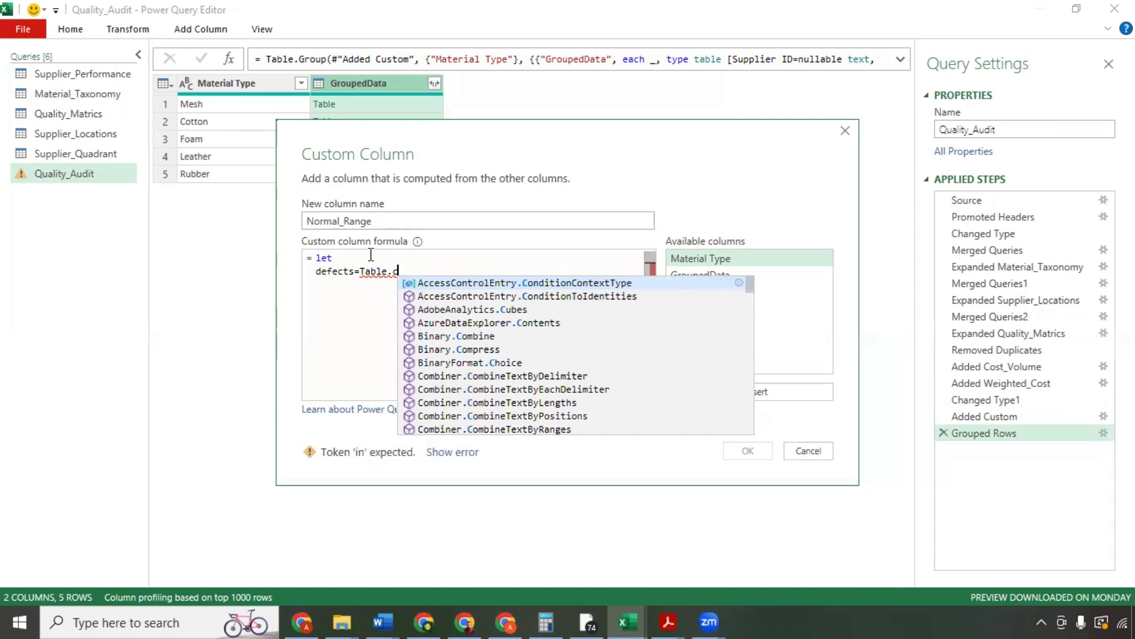
{"action": "double_click", "coordinate": [710, 277]}
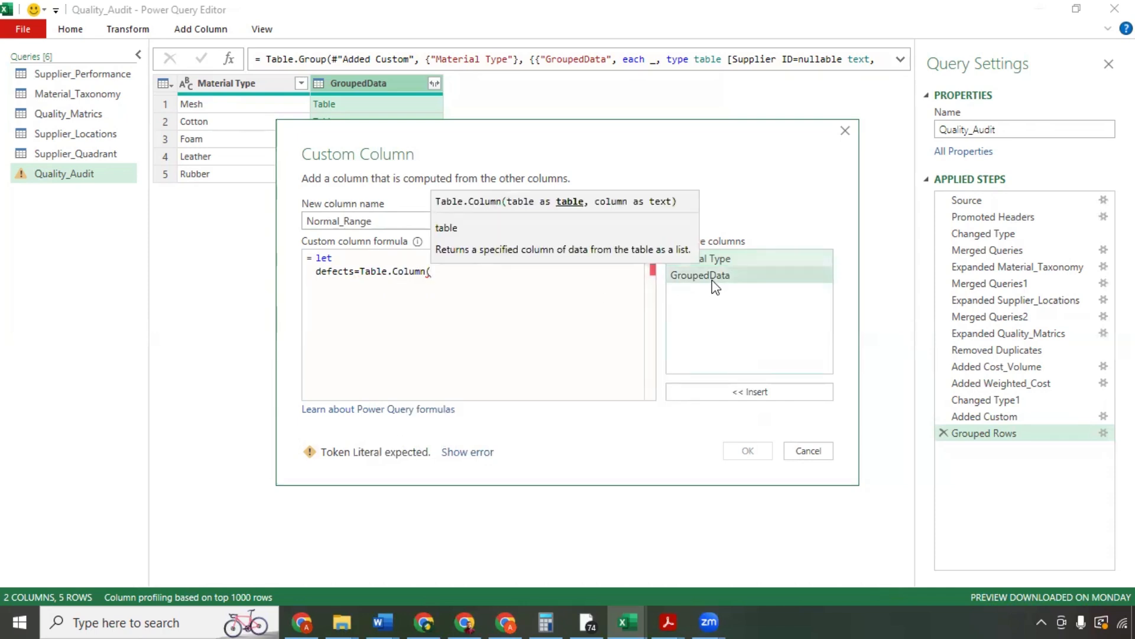
{"action": "type", "text": ","}
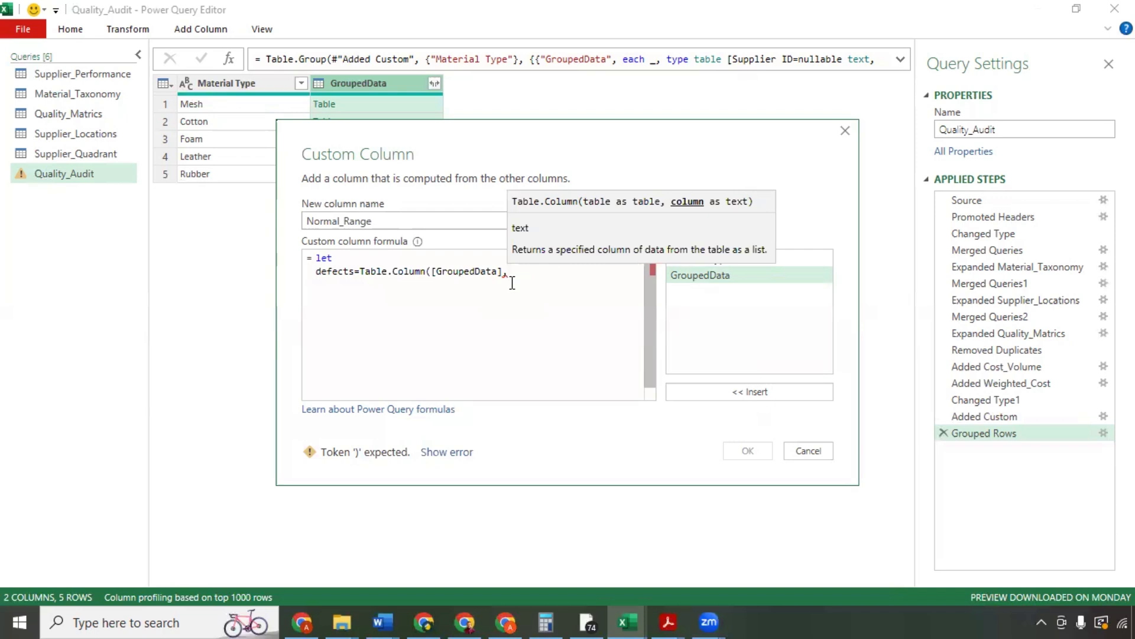
{"action": "type", "text": "\""}
{"action": "type", "text": "Defect R"}
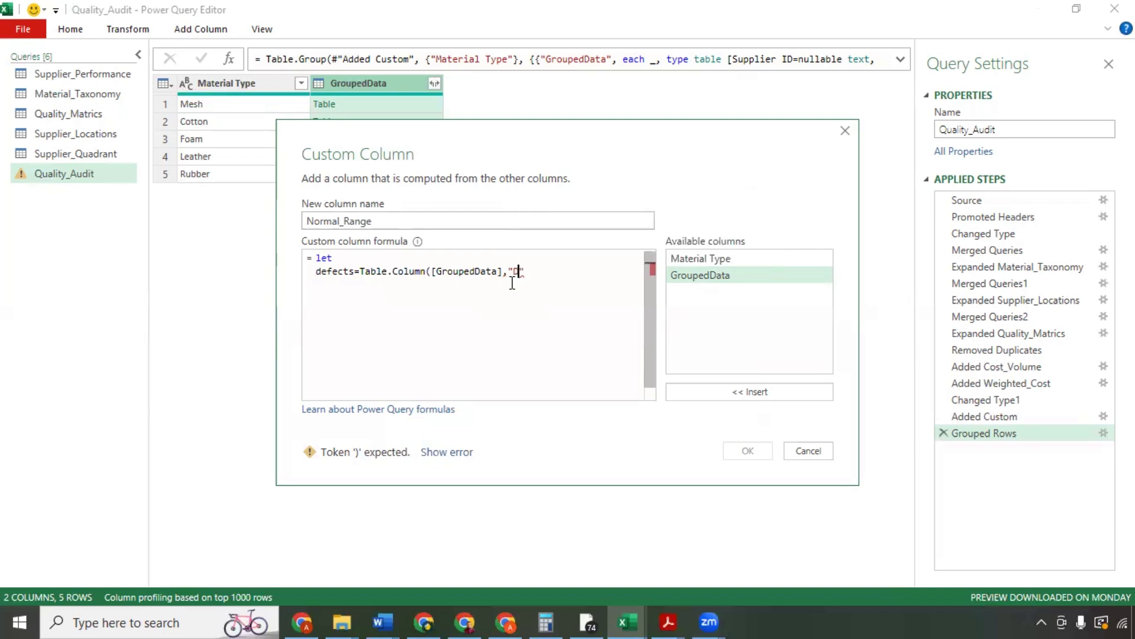
{"action": "type", "text": "ate (%)\"),"}
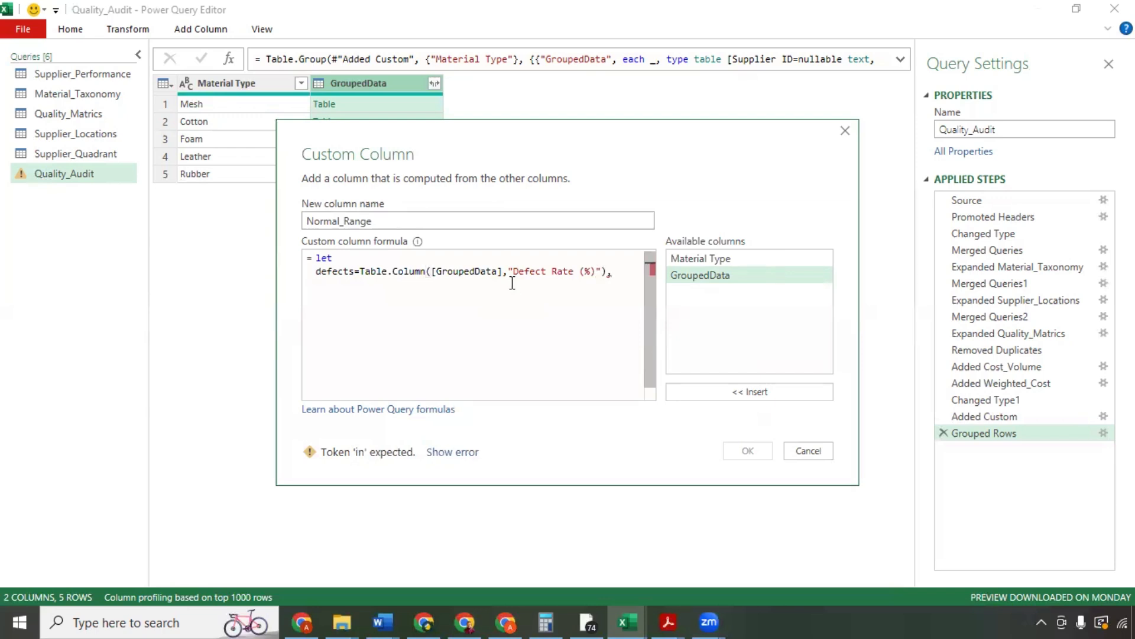
Step: Add a formula line defining the upper quartile as Q3=List.Percentile(defects,0.75), ending with a comma
{"action": "key", "text": "Return"}
{"action": "type", "text": "Q"}
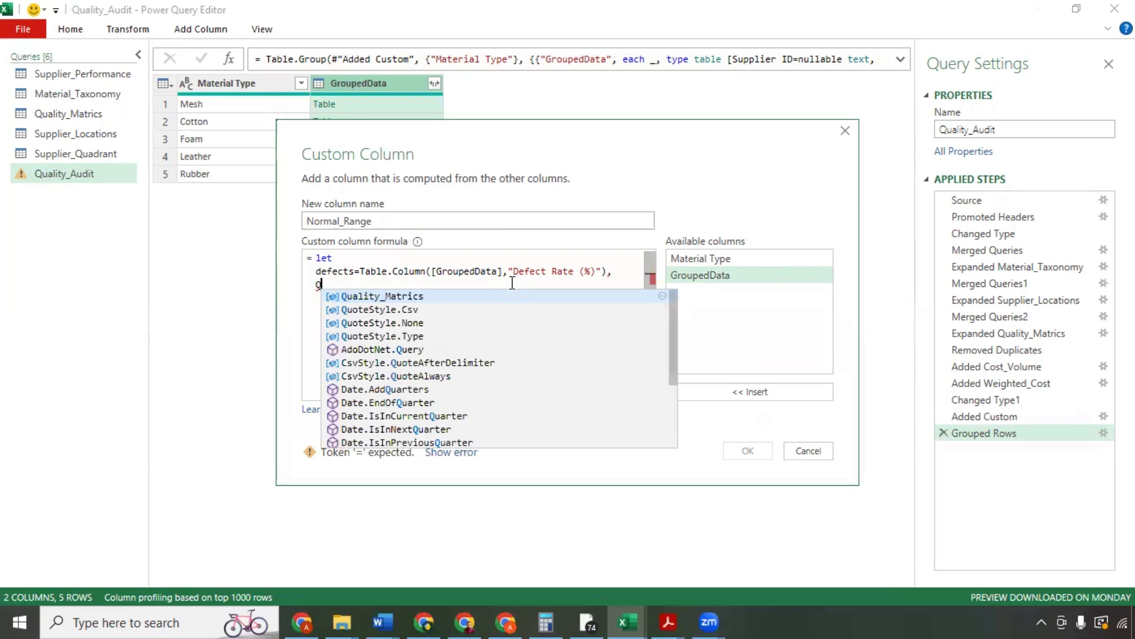
{"action": "type", "text": "3="}
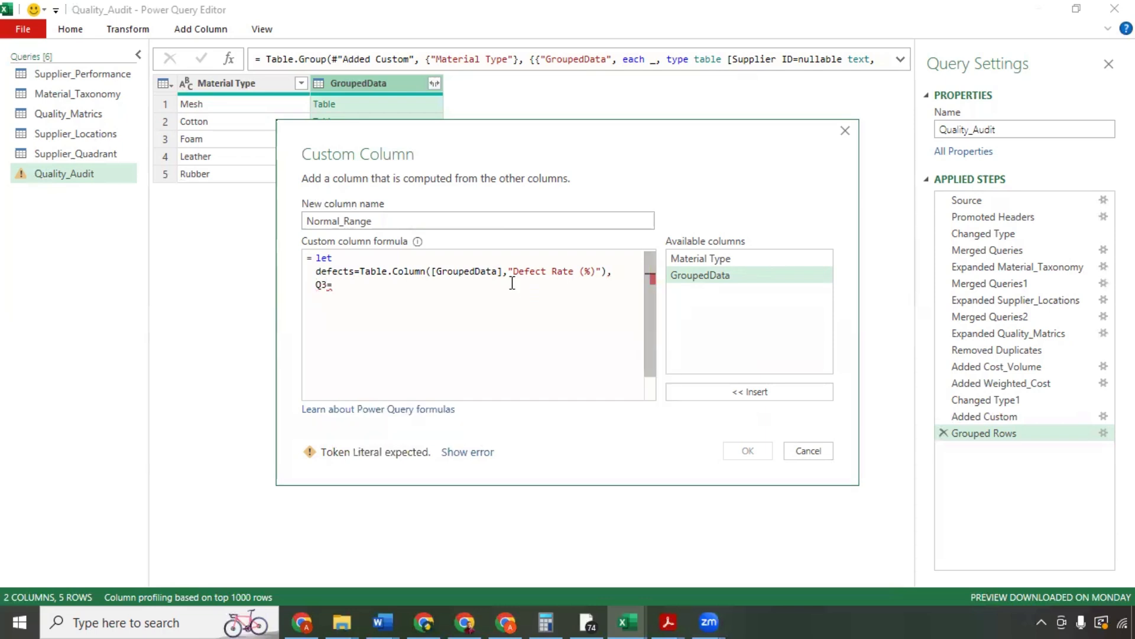
{"action": "type", "text": "List.Percentile("}
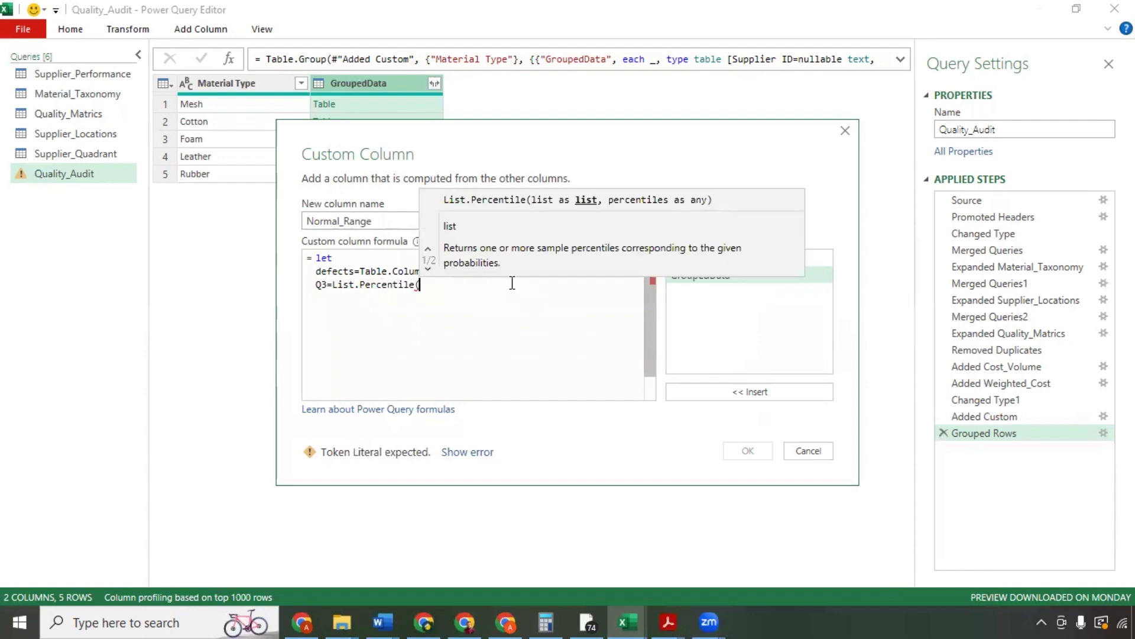
{"action": "type", "text": "defects"}
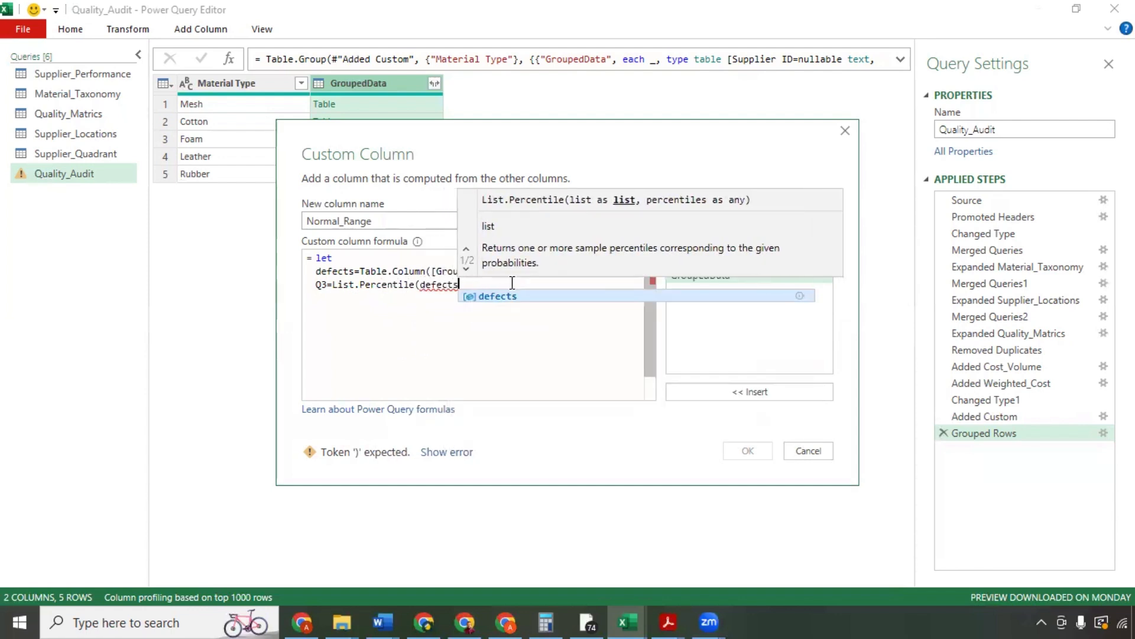
{"action": "type", "text": ",0.7"}
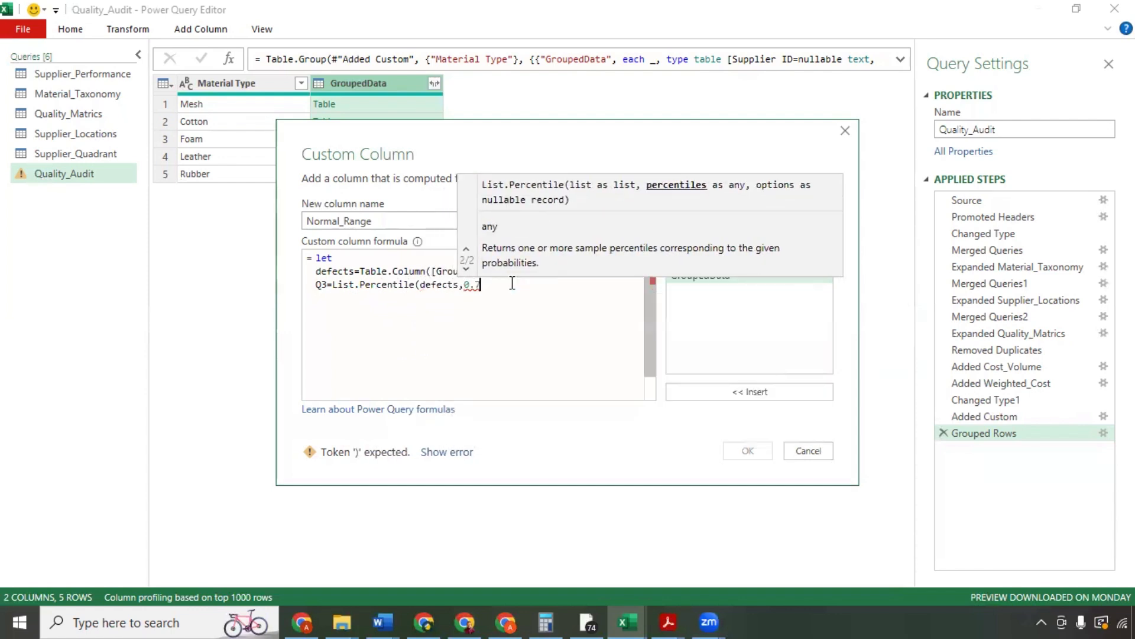
{"action": "type", "text": "5),"}
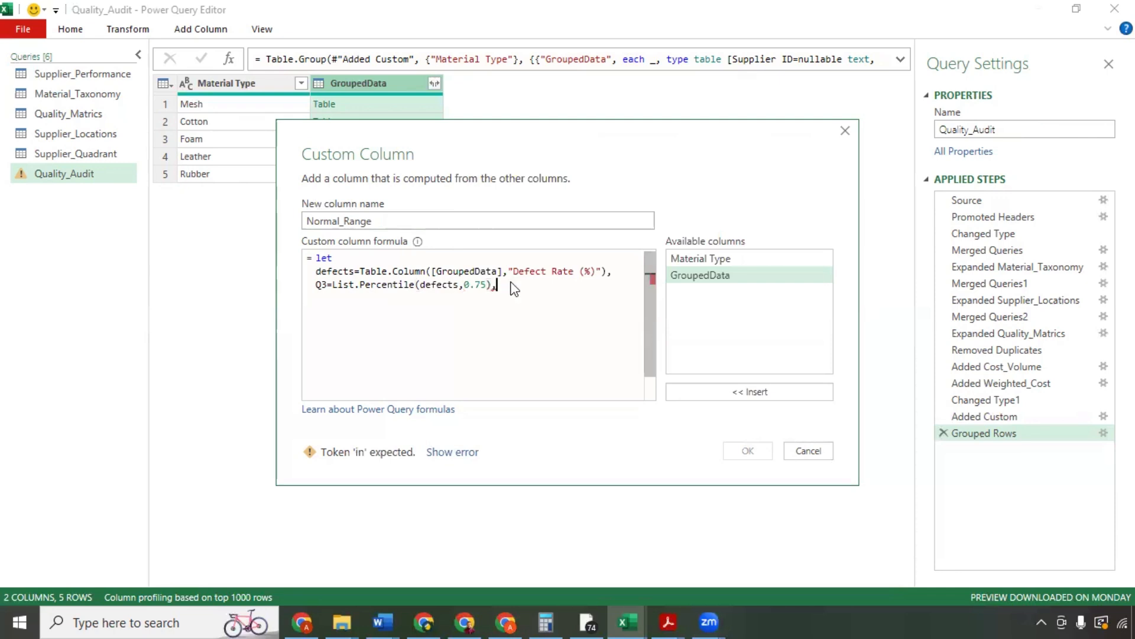
Step: Add a formula line defining the lower quartile as Q1=List.Percentile(defects,0.25)
{"action": "key", "text": "Return"}
{"action": "type", "text": "Q1=List"}
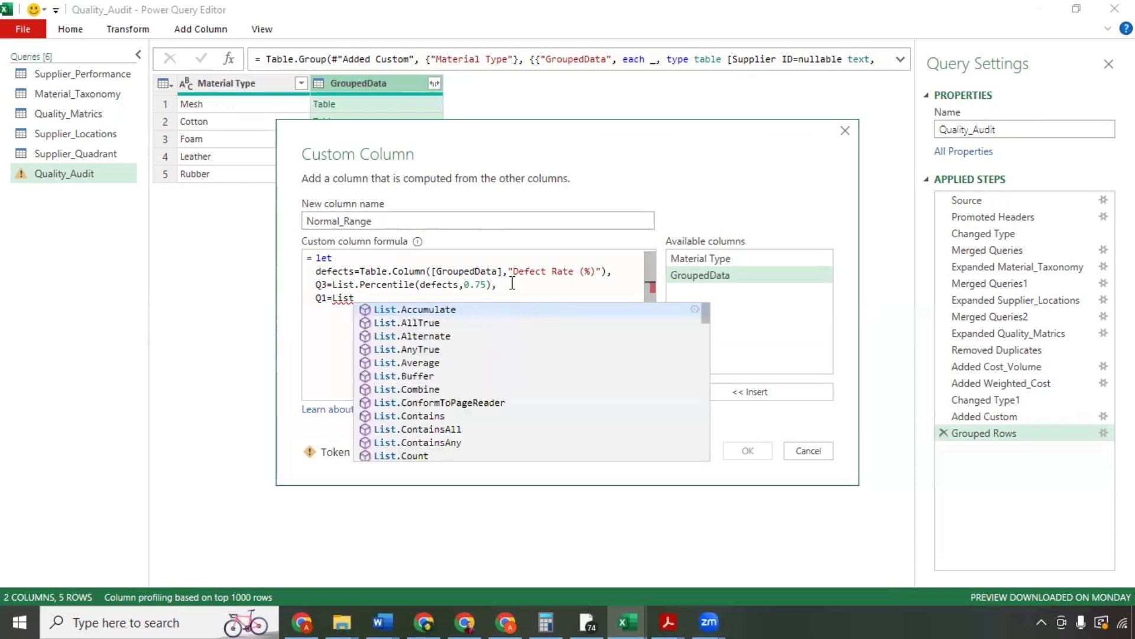
{"action": "type", "text": ".Percentile("}
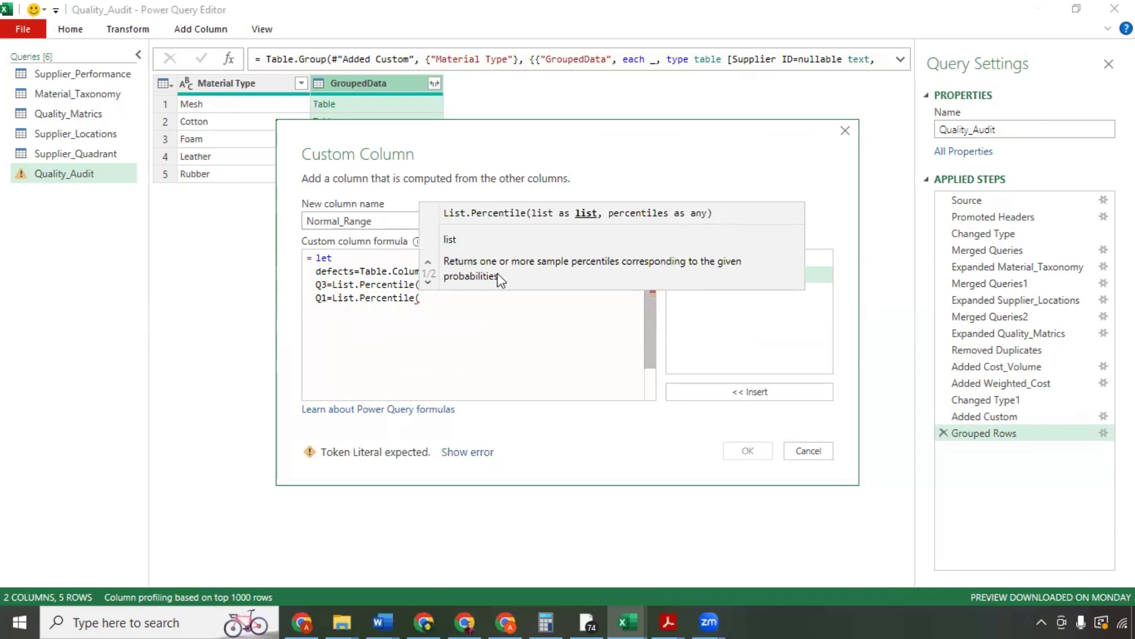
{"action": "type", "text": "defects"}
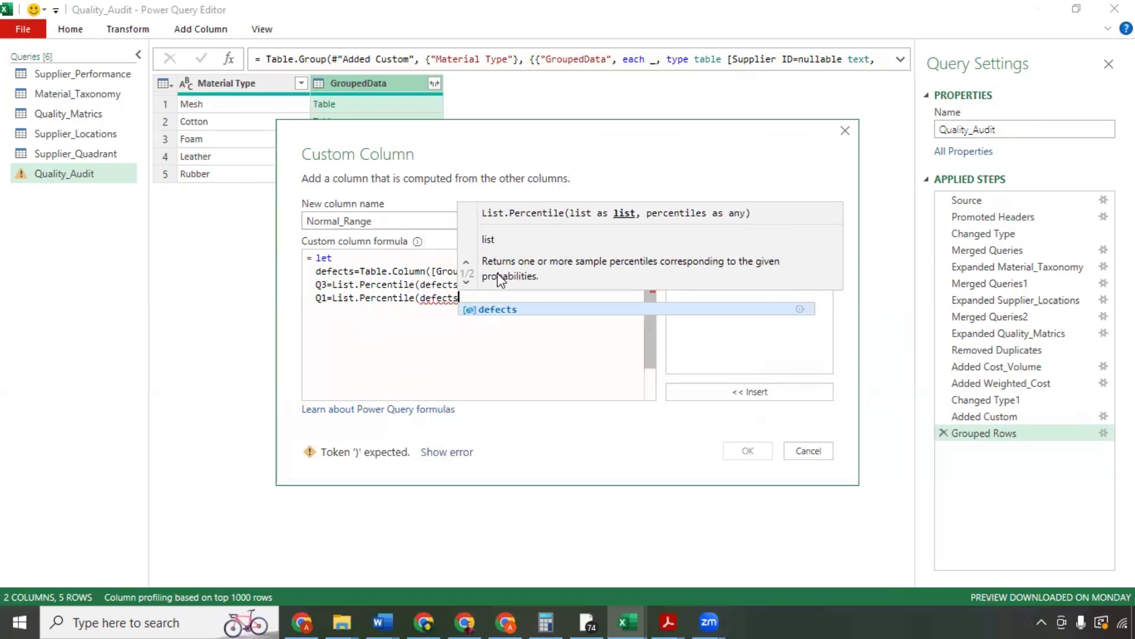
{"action": "type", "text": ",0.25"}
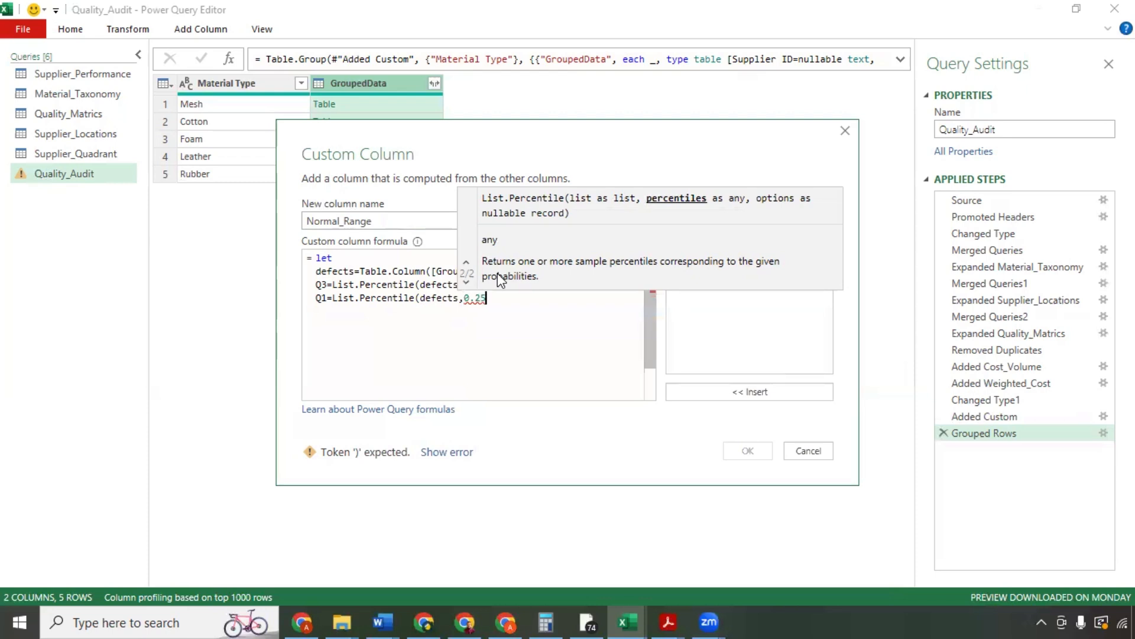
{"action": "type", "text": ")"}
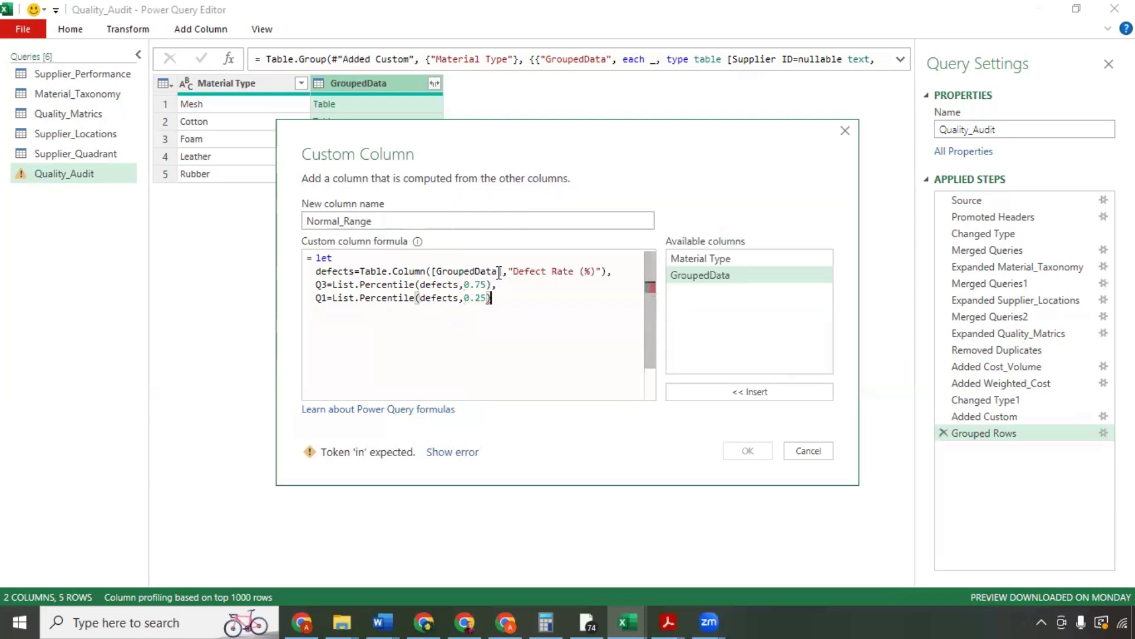
Step: End the Q1 line with a comma and add a formula line defining the interquartile range as IQR=Q3-Q1, followed by a comma
{"action": "type", "text": ","}
{"action": "key", "text": "Return"}
{"action": "type", "text": "IQR="}
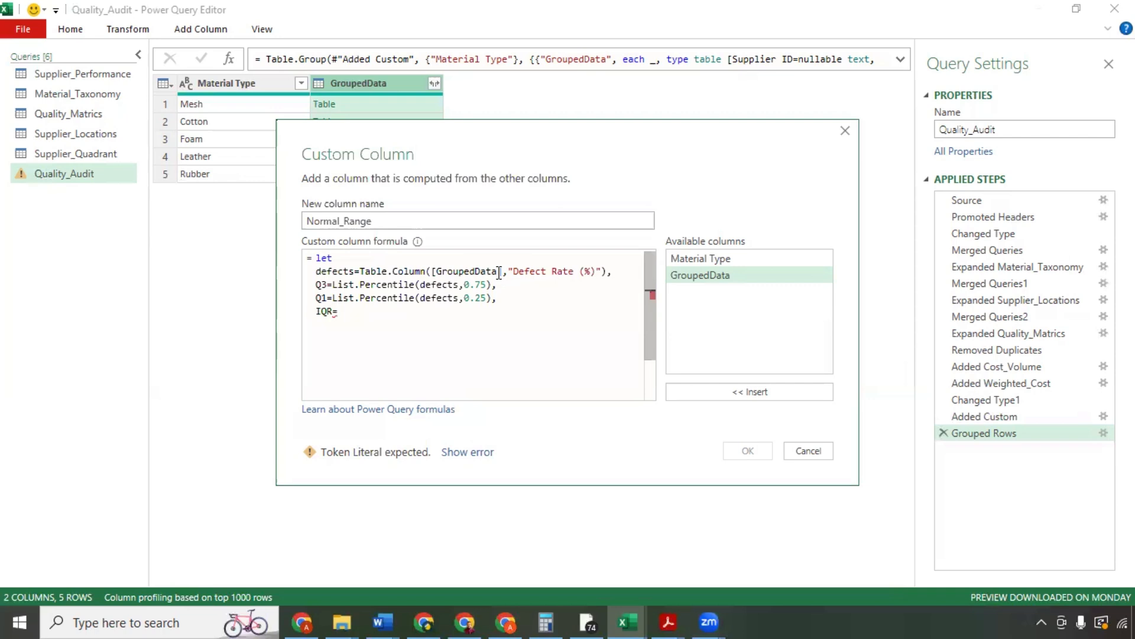
{"action": "type", "text": "Q3-Q1,"}
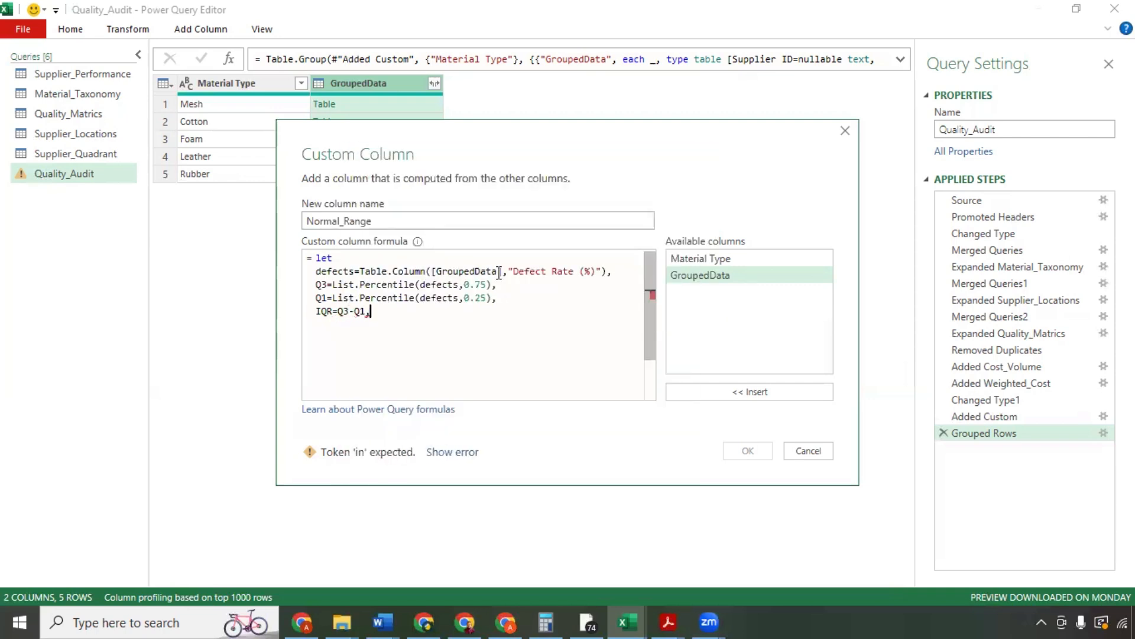
Step: Add a formula line defining the upper bound as UpperLimit=Q3+1.5*IQR
{"action": "key", "text": "Return"}
{"action": "type", "text": "UpperLimit="}
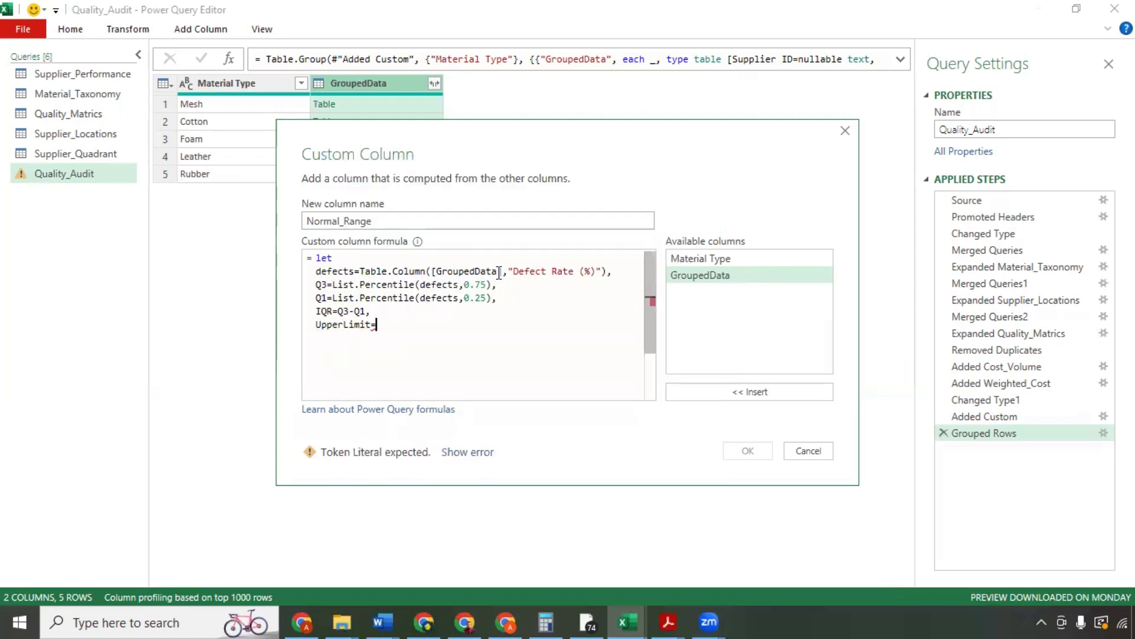
{"action": "type", "text": "Q3+1.5"}
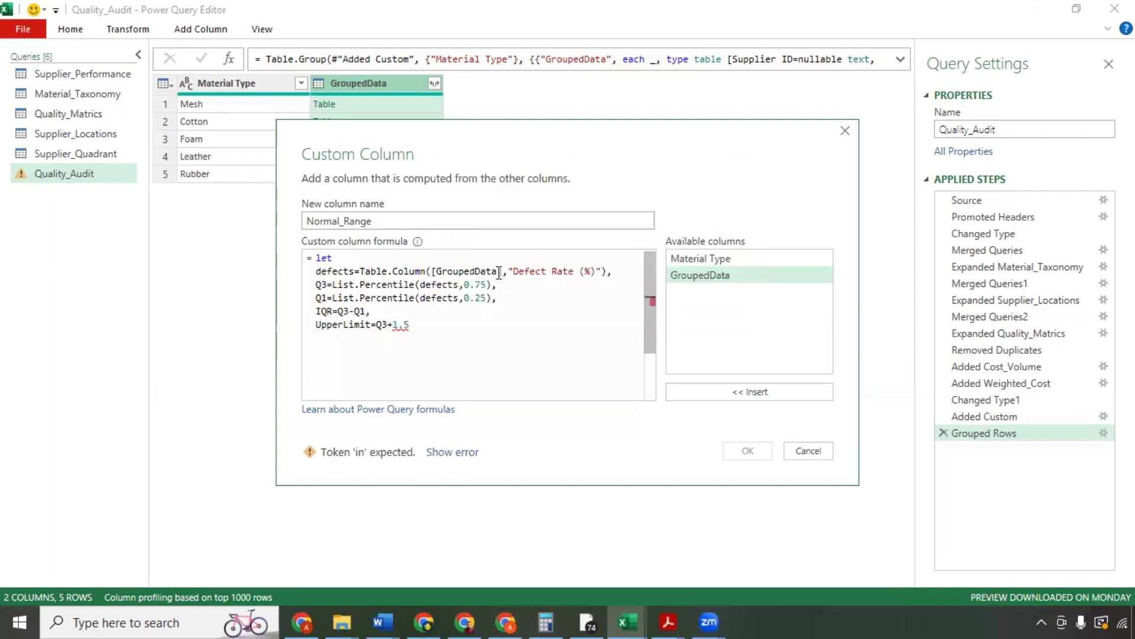
{"action": "type", "text": "*"}
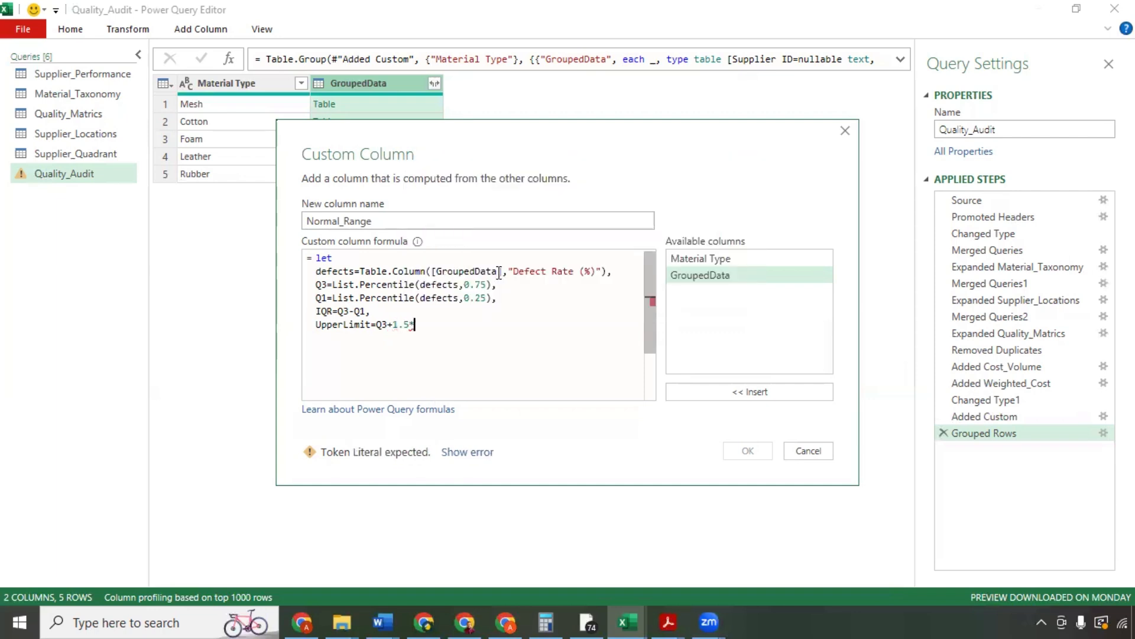
{"action": "type", "text": "IQR"}
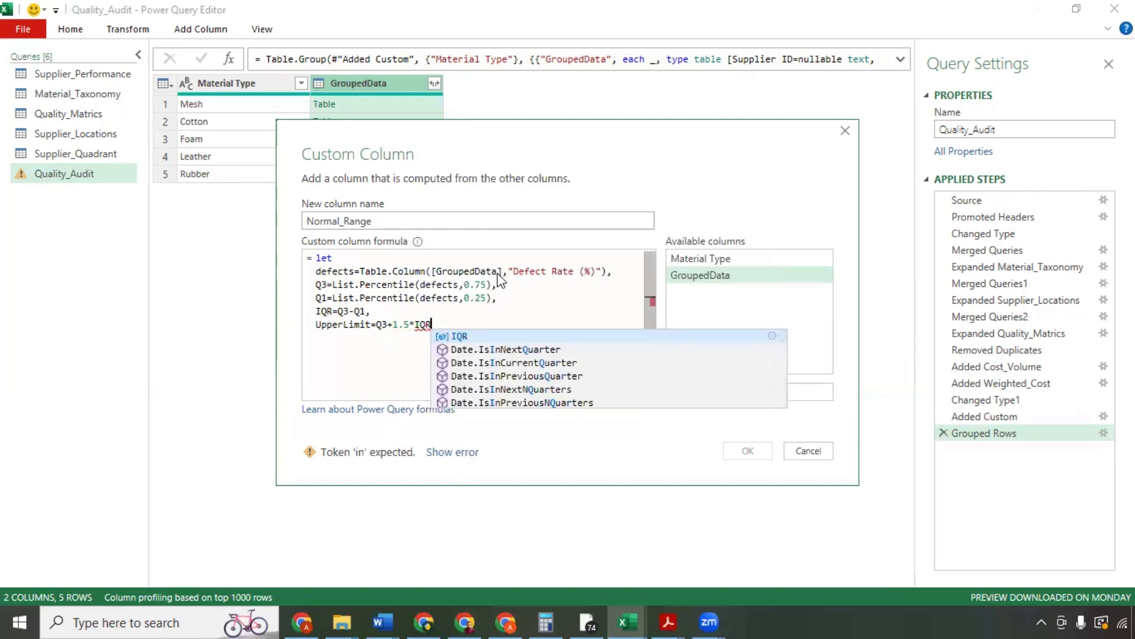
{"action": "key", "text": "Return"}
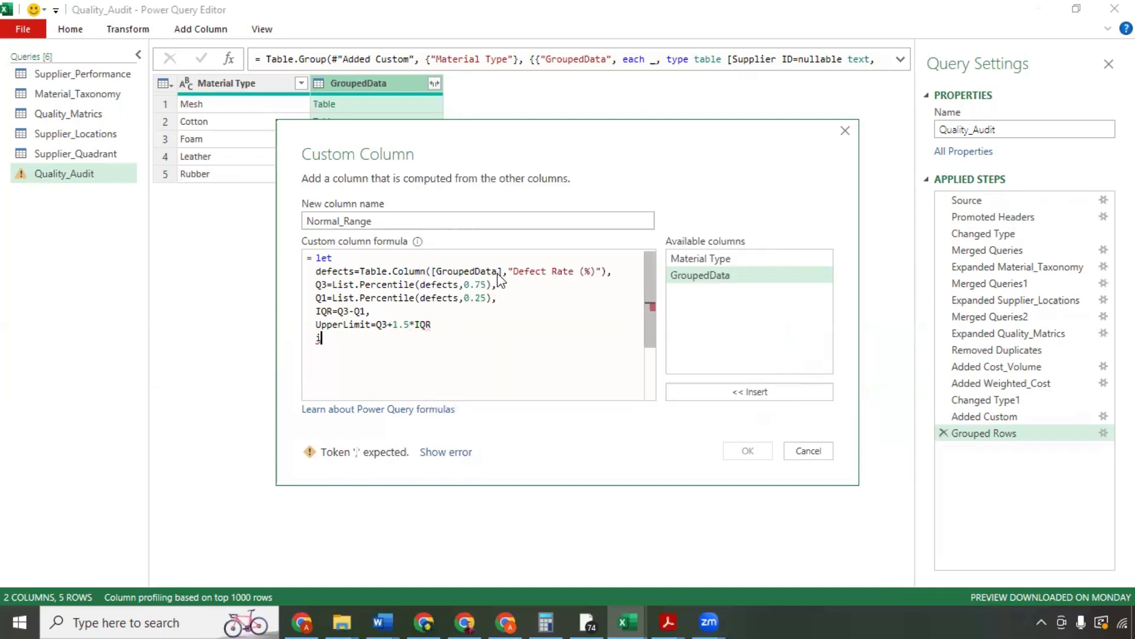
Step: Finish the formula with in and UpperLimit, check its lines, and create the Normal_Range column
{"action": "type", "text": "in"}
{"action": "key", "text": "Return"}
{"action": "type", "text": "Upper"}
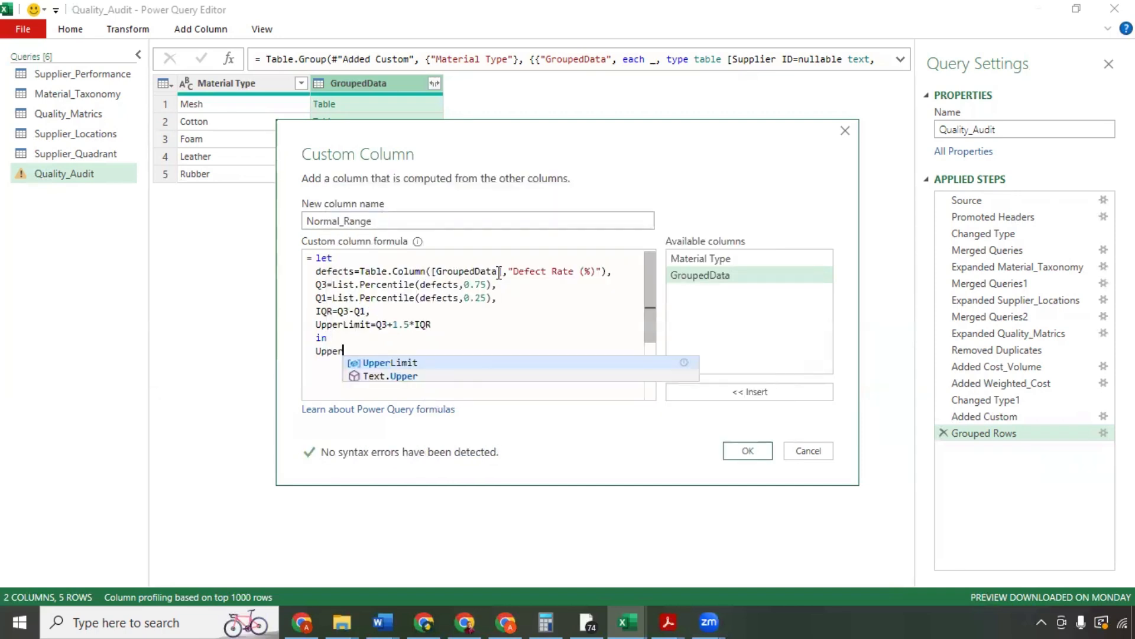
{"action": "type", "text": "Limit"}
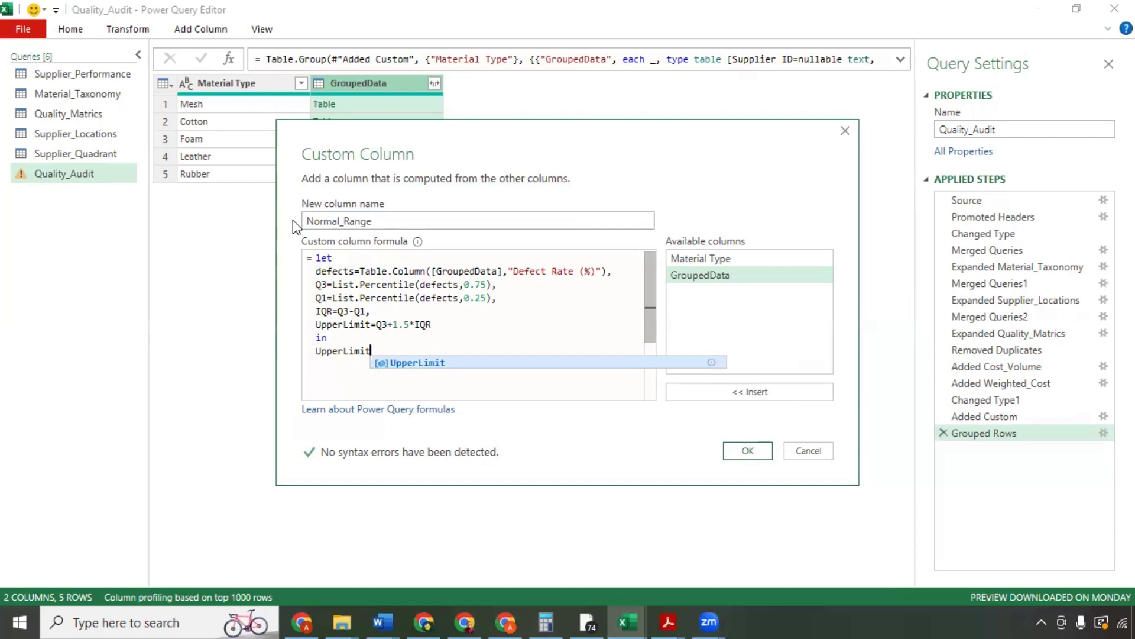
{"action": "left_click", "coordinate": [370, 297]}
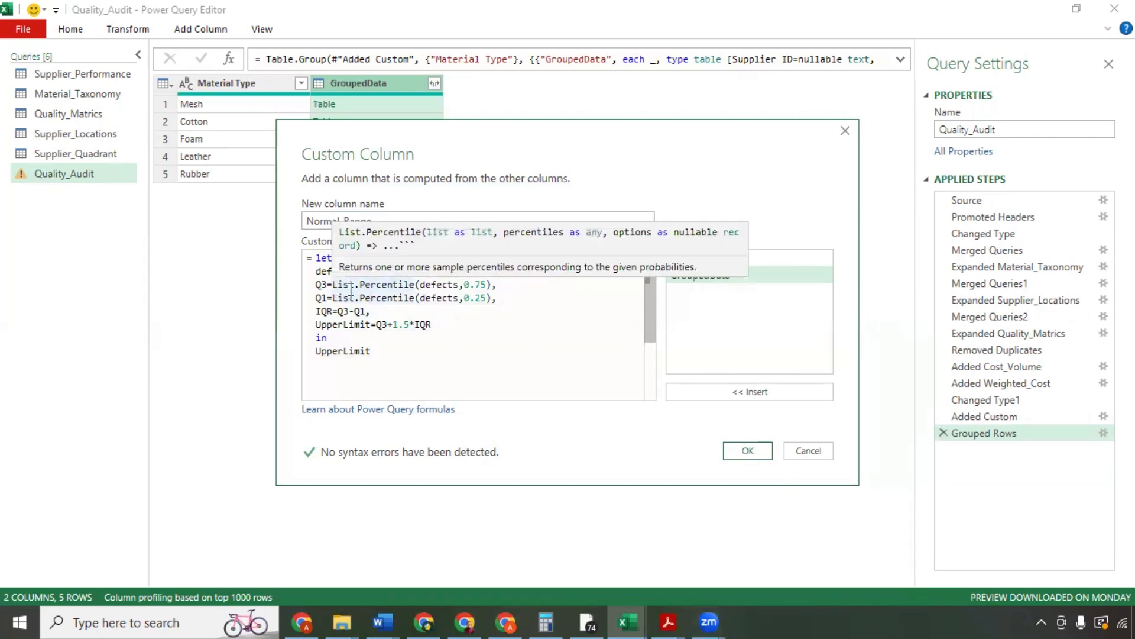
{"action": "left_click", "coordinate": [325, 273]}
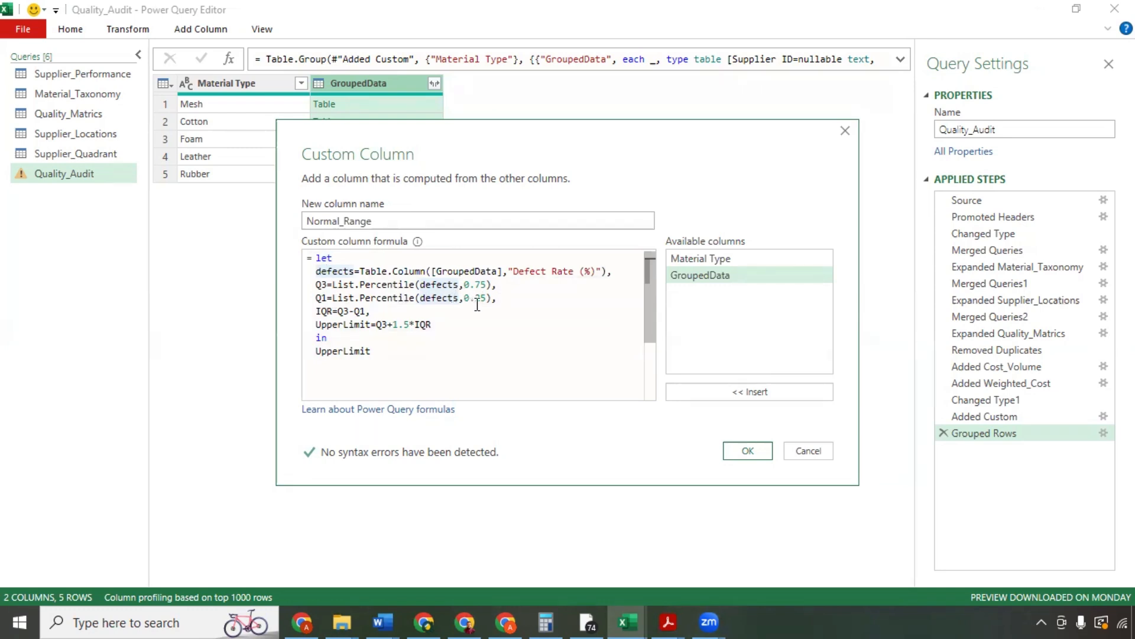
{"action": "mouse_move", "coordinate": [455, 304]}
{"action": "mouse_move", "coordinate": [363, 284]}
{"action": "mouse_move", "coordinate": [461, 303]}
{"action": "left_click", "coordinate": [737, 448]}
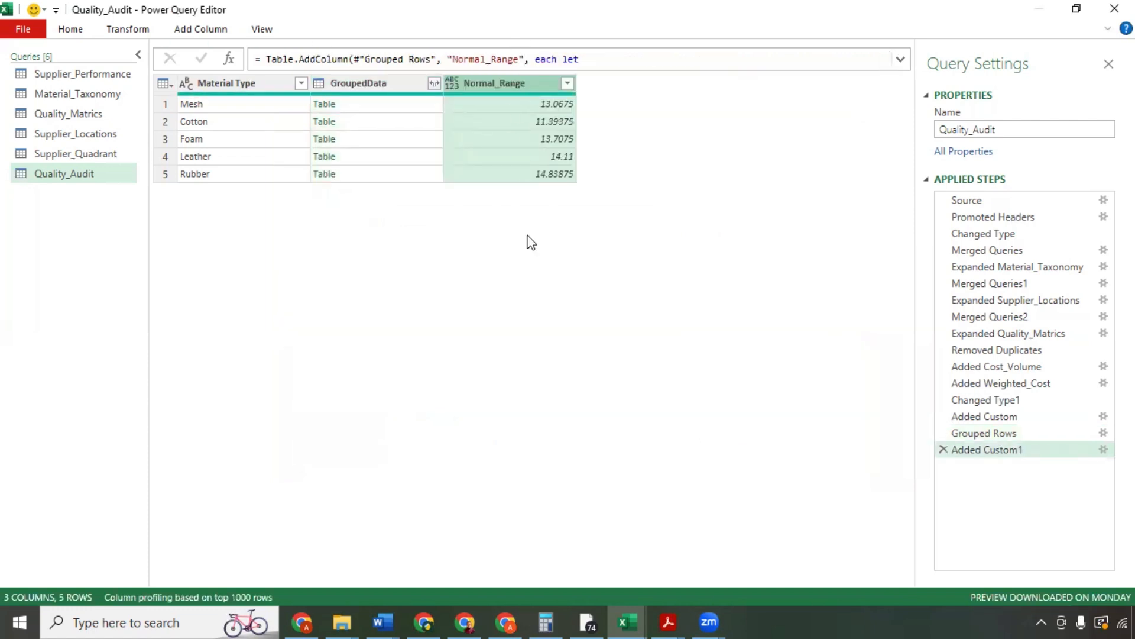
Step: Expand GroupedData to only Supplier ID and Defect Rate (%), without the original column name as prefix
{"action": "left_click", "coordinate": [728, 136]}
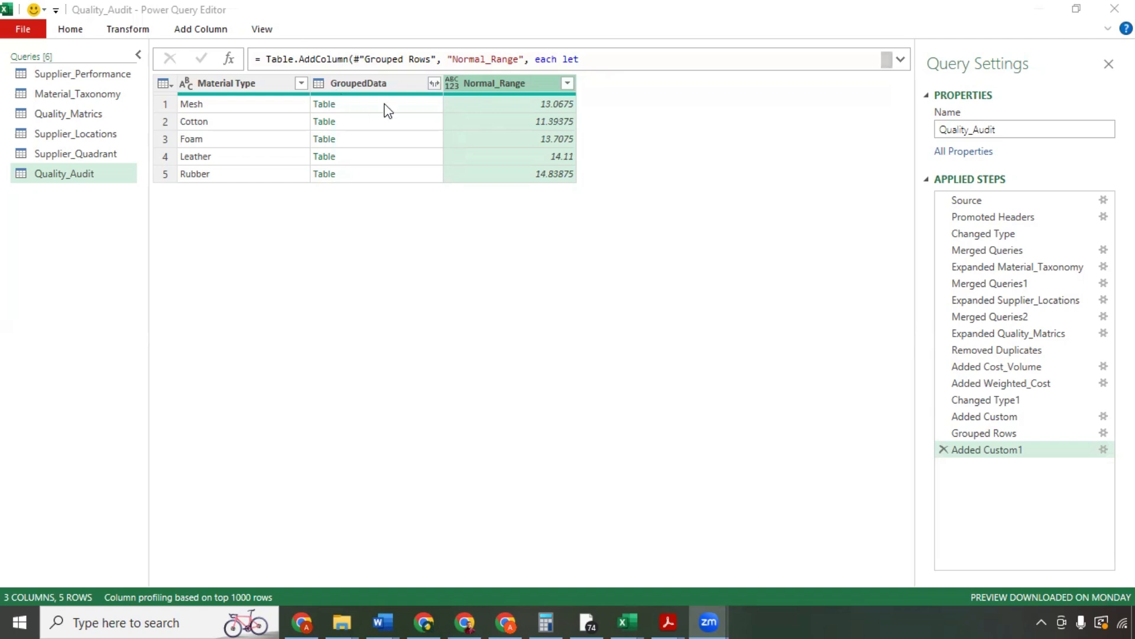
{"action": "left_click", "coordinate": [434, 84]}
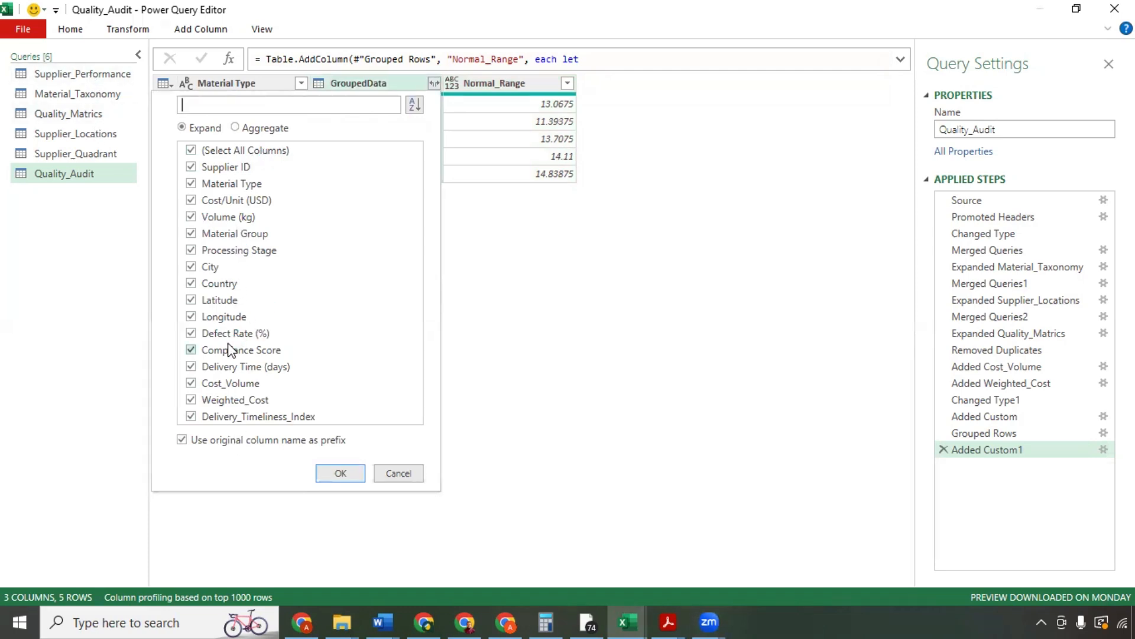
{"action": "left_click", "coordinate": [191, 151]}
{"action": "left_click", "coordinate": [192, 168]}
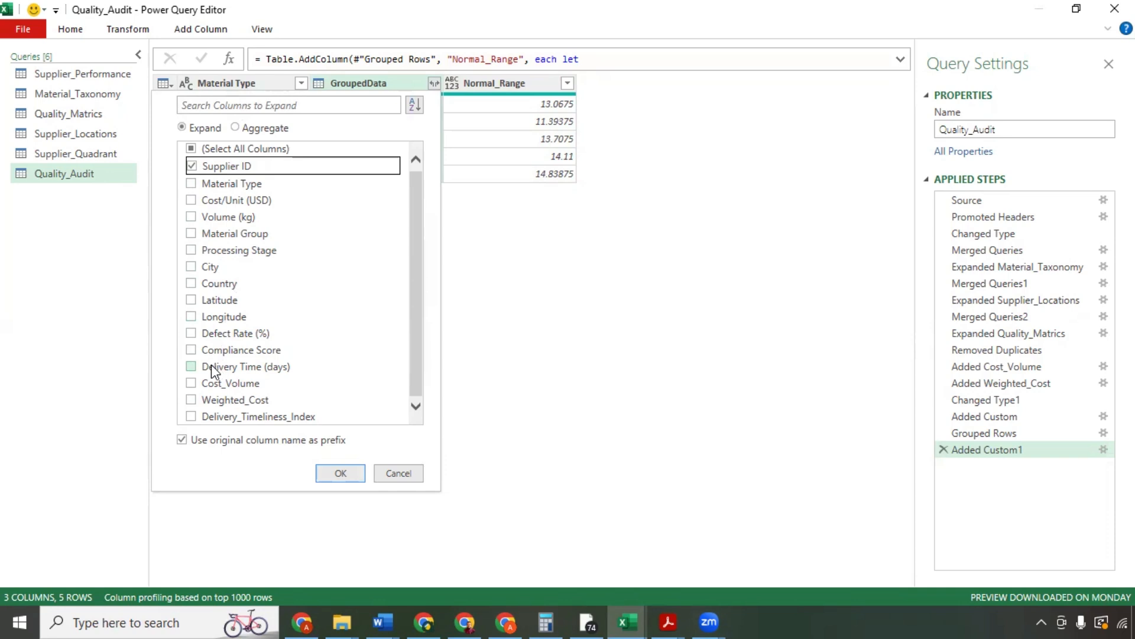
{"action": "left_click", "coordinate": [192, 334]}
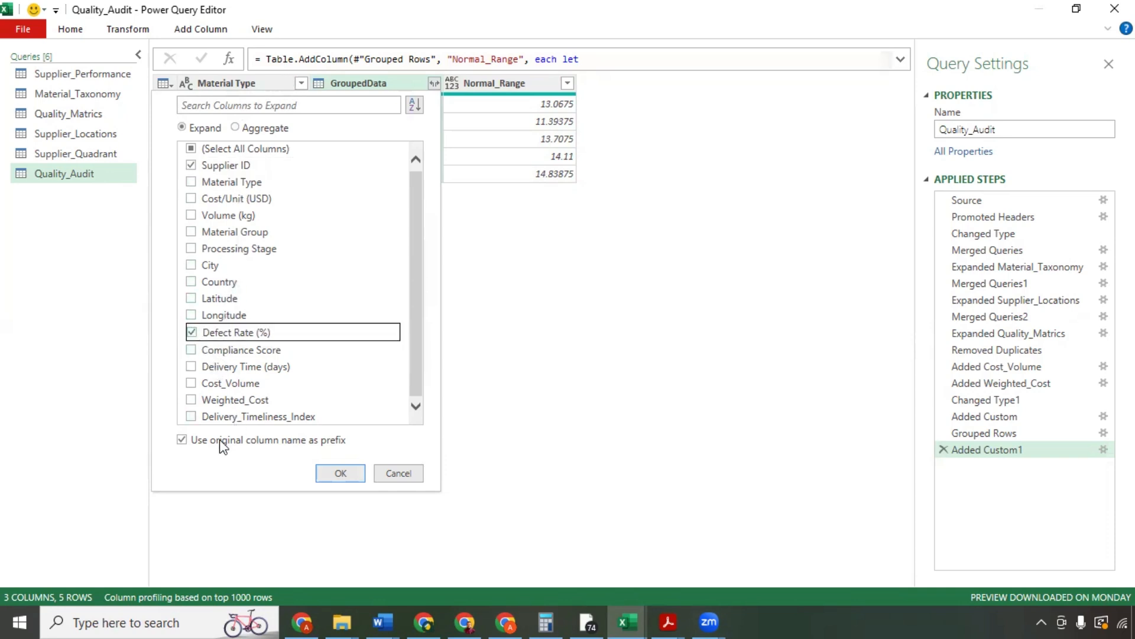
{"action": "left_click", "coordinate": [186, 440]}
{"action": "left_click", "coordinate": [337, 472]}
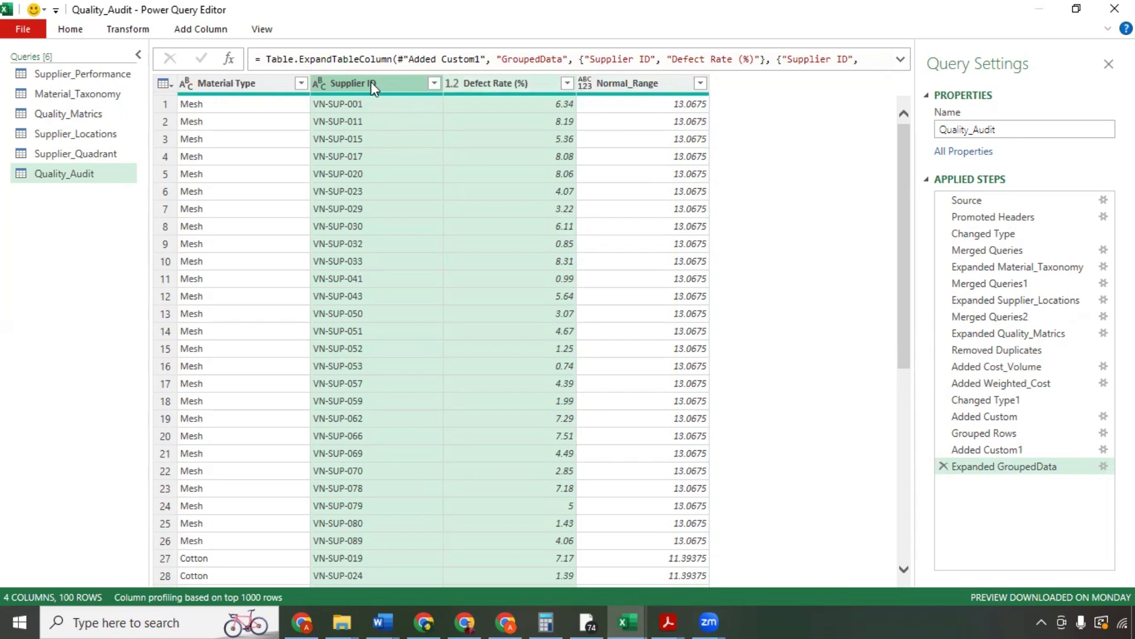
Step: Reorder the columns to Supplier ID, Material Type, Defect Rate (%), Normal_Range
{"action": "left_click_drag", "start_coordinate": [371, 81], "coordinate": [228, 88]}
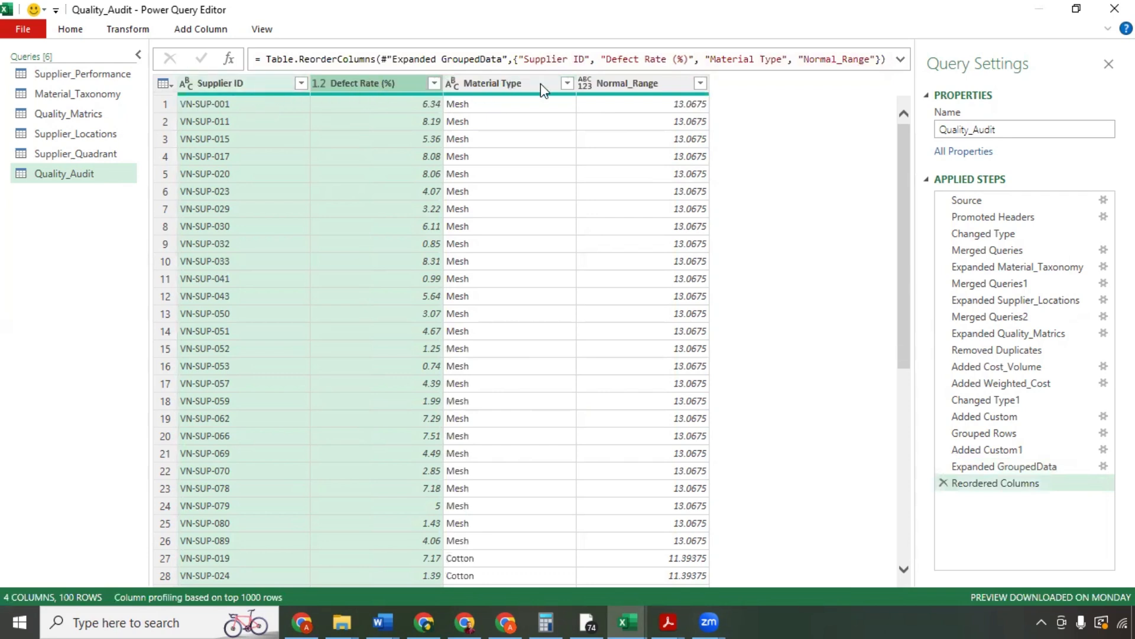
{"action": "left_click", "coordinate": [386, 84]}
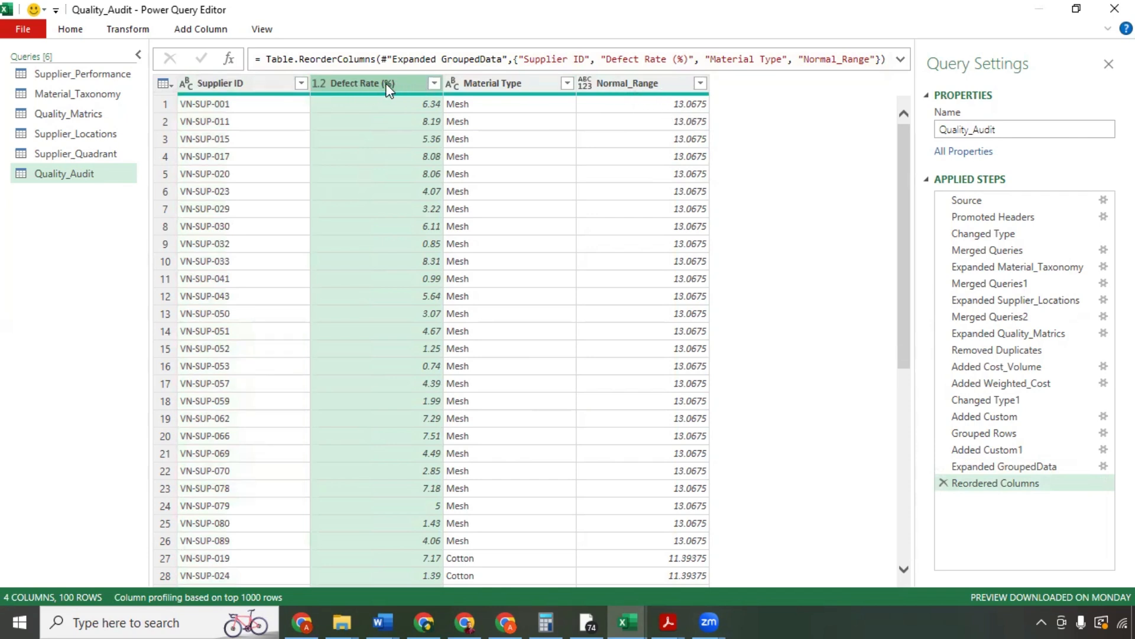
{"action": "mouse_move", "coordinate": [388, 86]}
{"action": "left_mouse_down"}
{"action": "mouse_move", "coordinate": [538, 90]}
{"action": "mouse_move", "coordinate": [372, 84]}
{"action": "mouse_move", "coordinate": [385, 89]}
{"action": "left_mouse_up"}
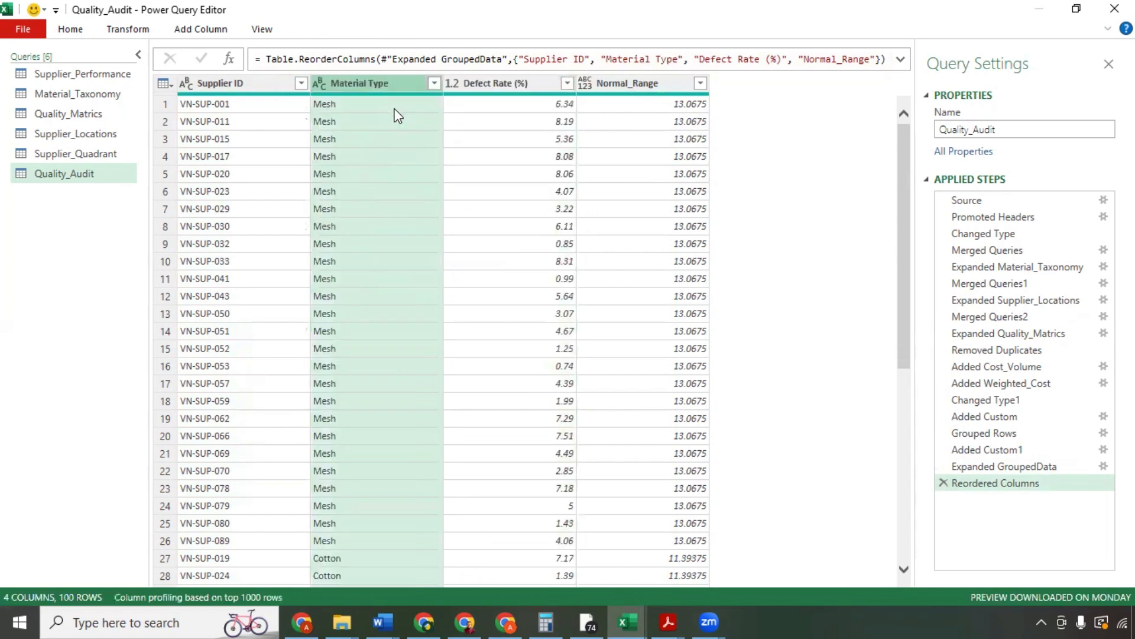
Step: Compare the suppliers' defect rates with the Normal_Range values across the material types
{"action": "left_click", "coordinate": [524, 118]}
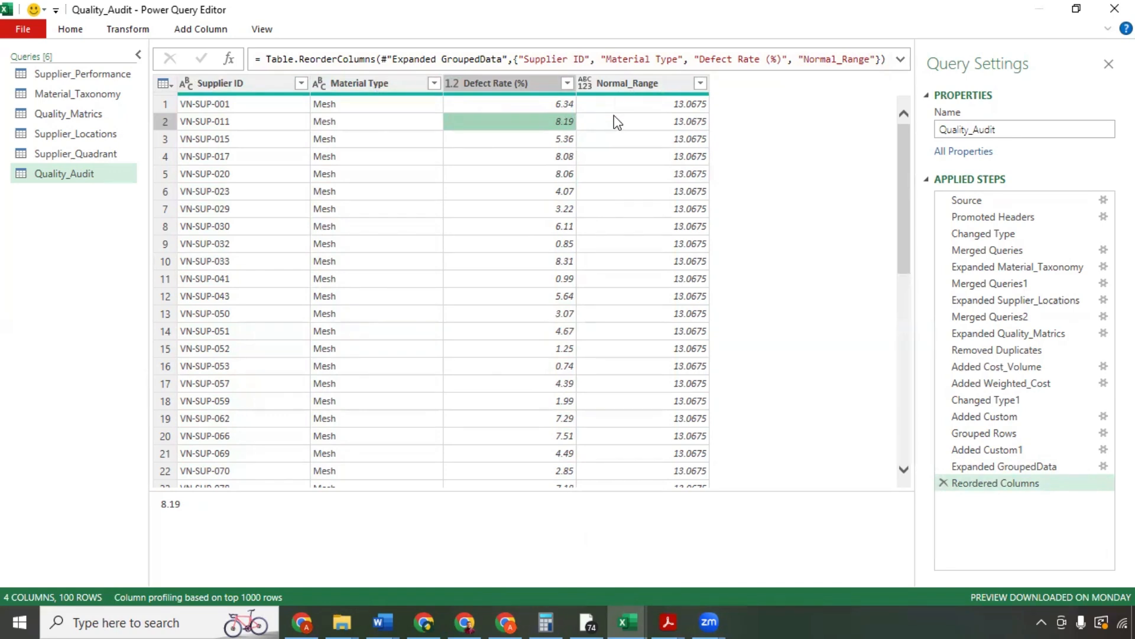
{"action": "left_click", "coordinate": [633, 214]}
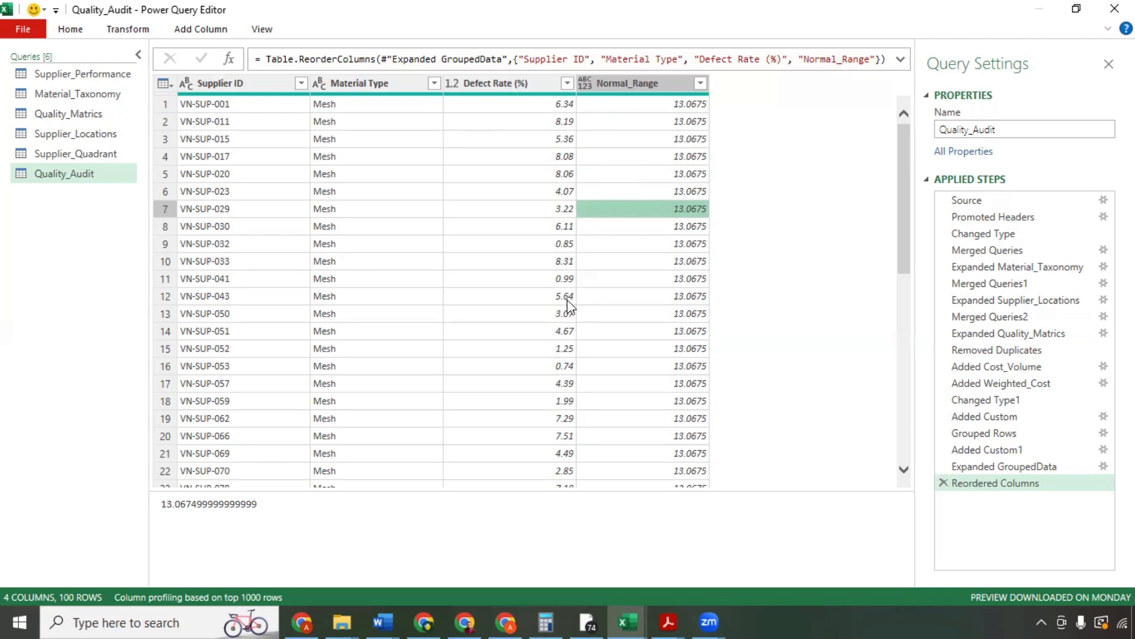
{"action": "scroll", "coordinate": [567, 322], "scroll_direction": "down", "scroll_amount": 8}
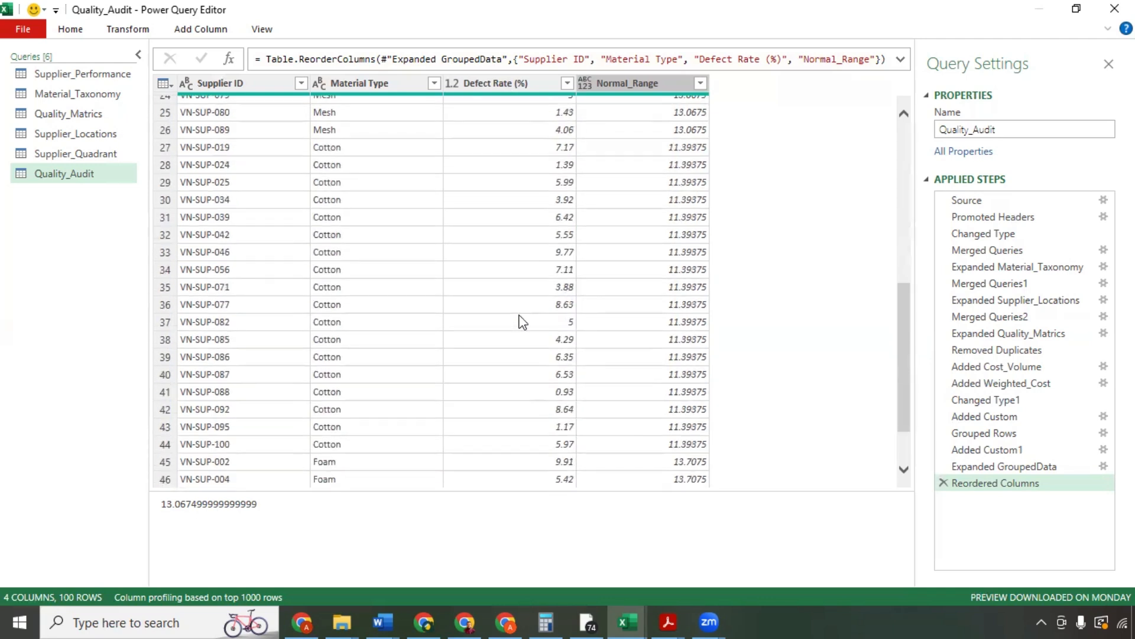
{"action": "scroll", "coordinate": [523, 322], "scroll_direction": "down", "scroll_amount": 12}
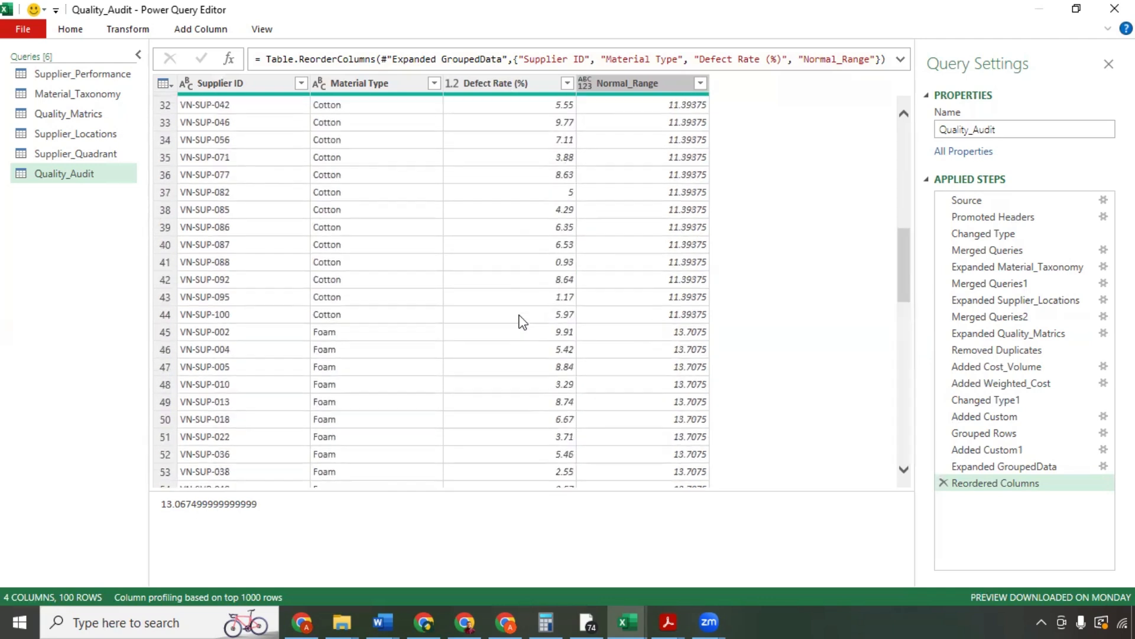
{"action": "scroll", "coordinate": [523, 320], "scroll_direction": "down", "scroll_amount": 5}
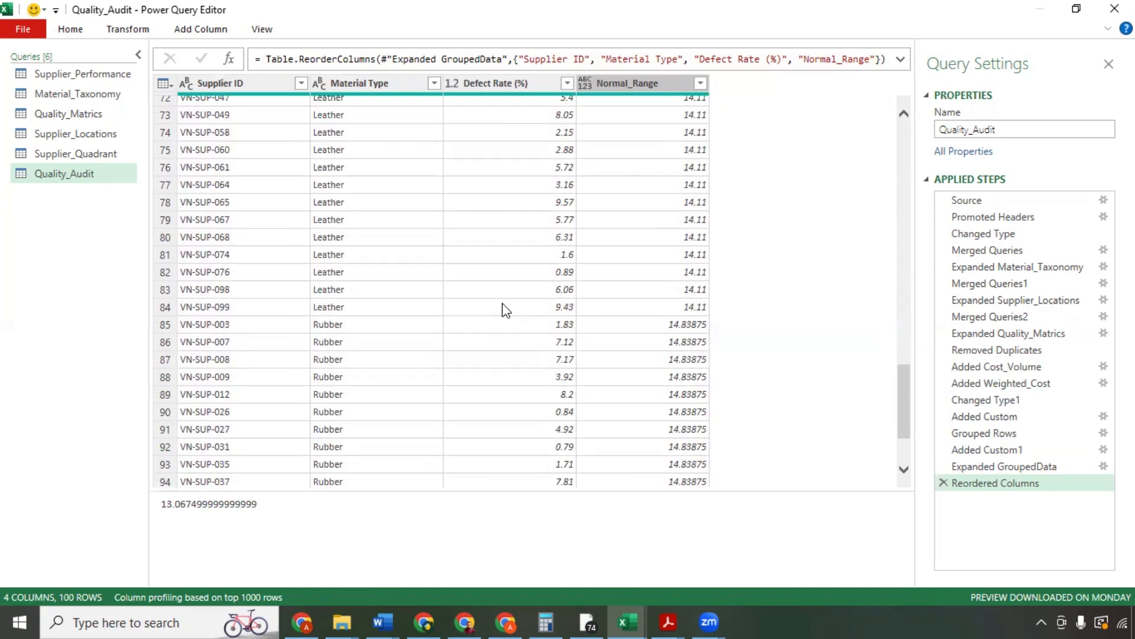
{"action": "scroll", "coordinate": [506, 310], "scroll_direction": "up", "scroll_amount": 6}
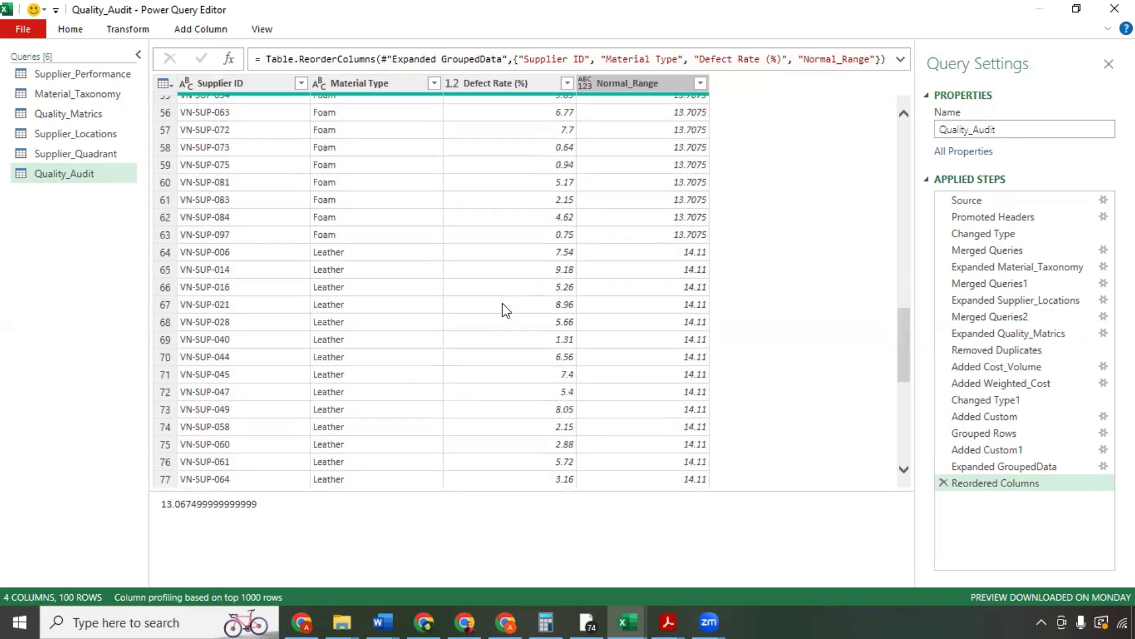
Step: Start a custom column on the expanded table and name it Defect_Alert
{"action": "left_click", "coordinate": [201, 29]}
{"action": "left_click", "coordinate": [83, 75]}
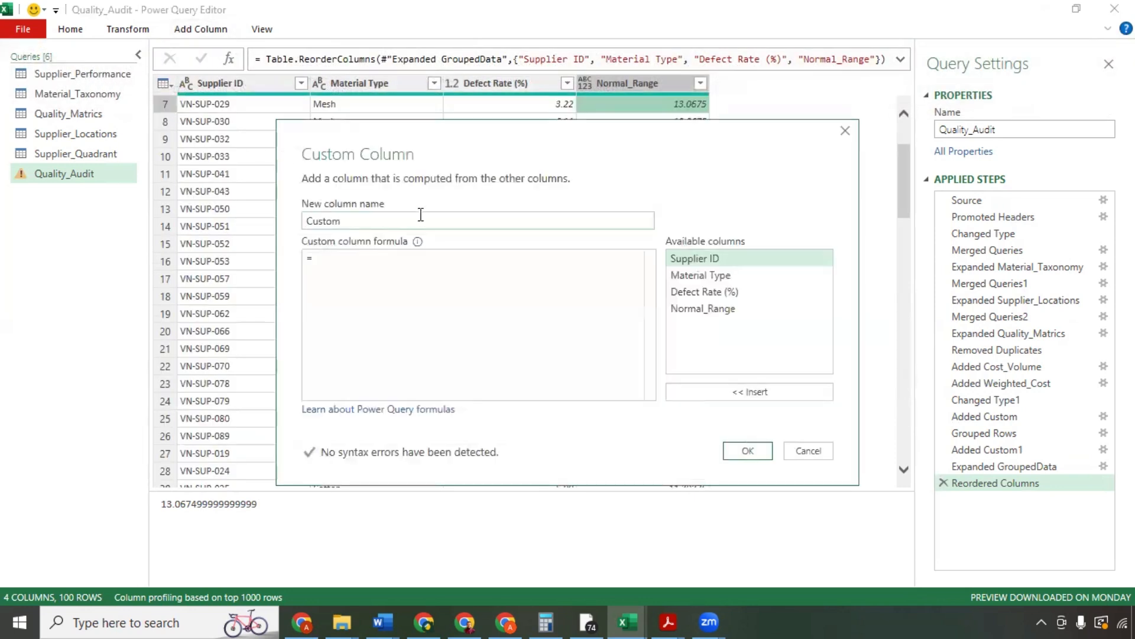
{"action": "left_click_drag", "start_coordinate": [379, 220], "coordinate": [265, 224]}
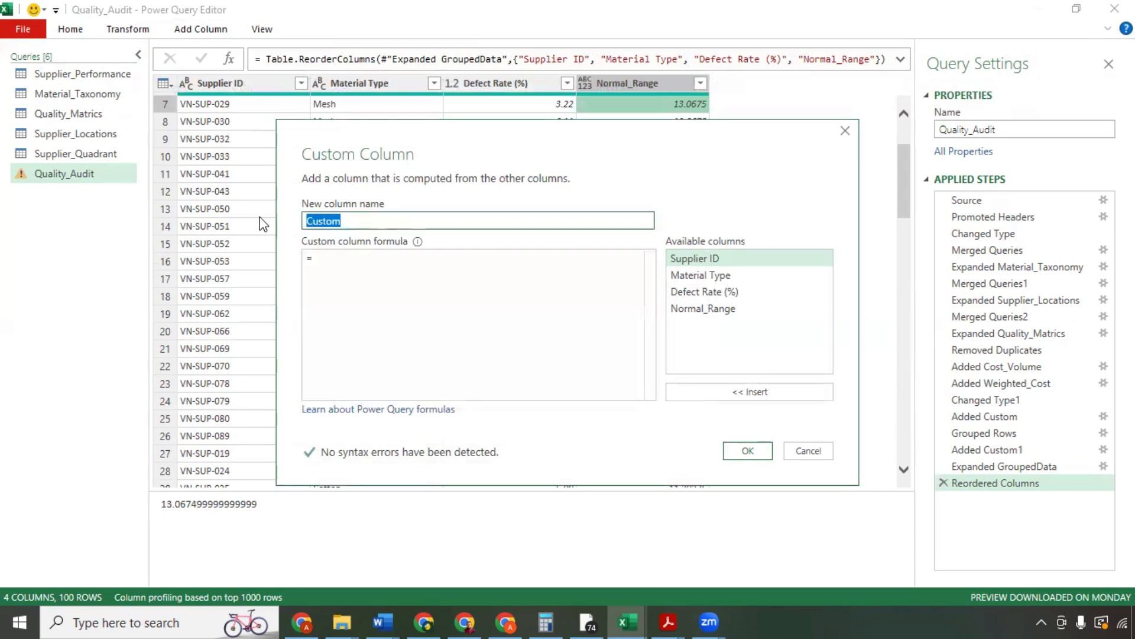
{"action": "type", "text": "Defect_Alert"}
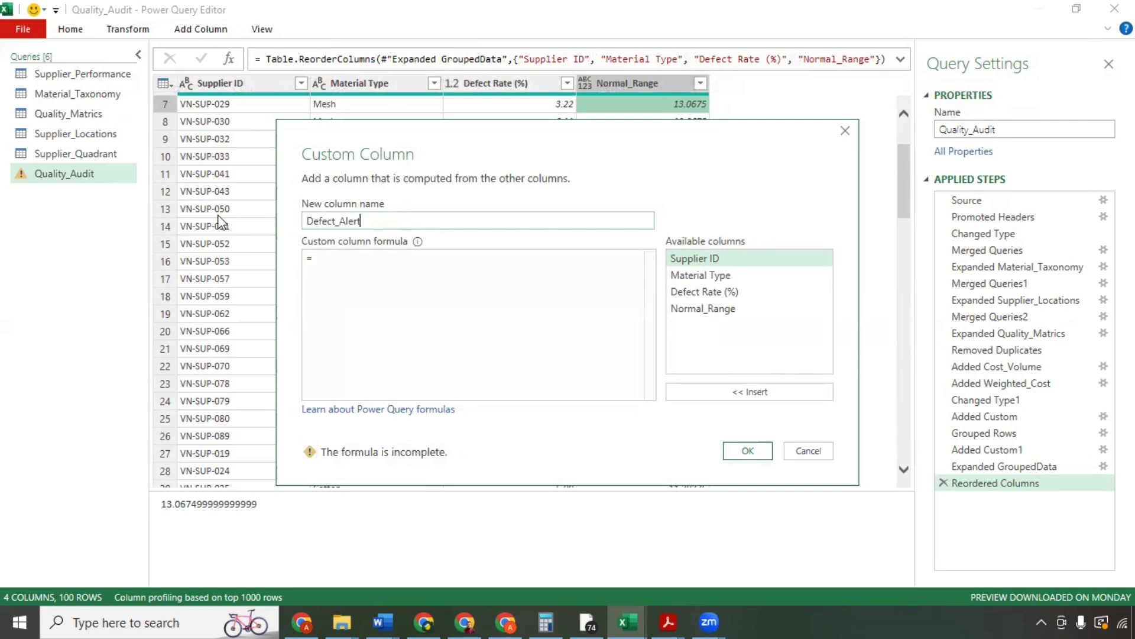
Step: Define Defect_Alert as if [#"Defect Rate (%)"]>[Normal_Range] then "Investigate" else "Normal", and add the column to the query
{"action": "left_click", "coordinate": [379, 267]}
{"action": "type", "text": "IF"}
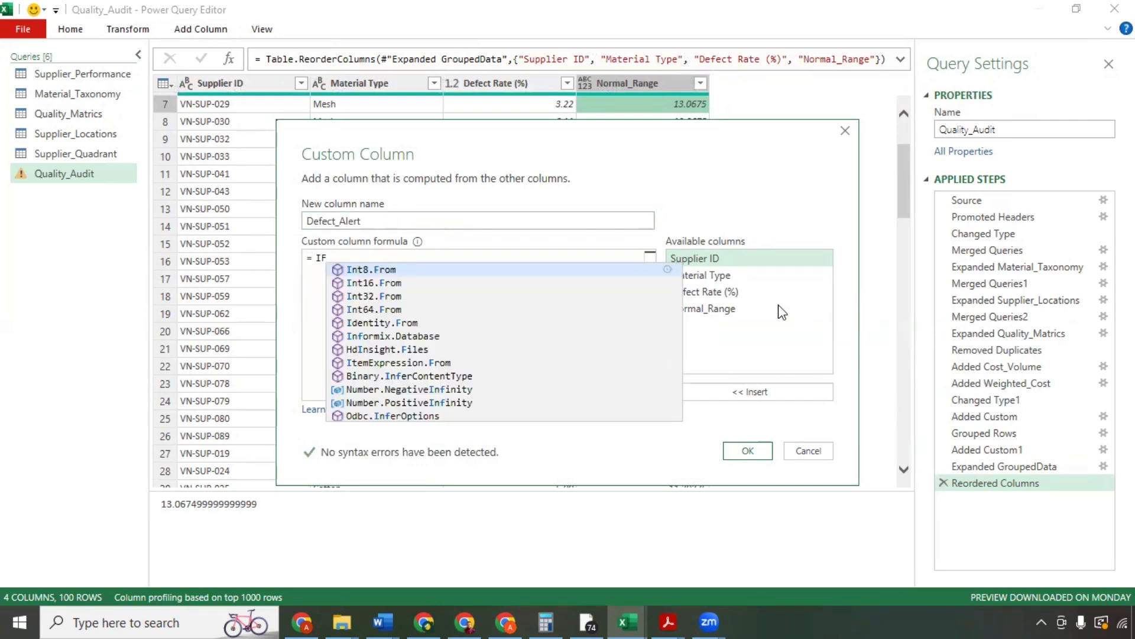
{"action": "double_click", "coordinate": [745, 292]}
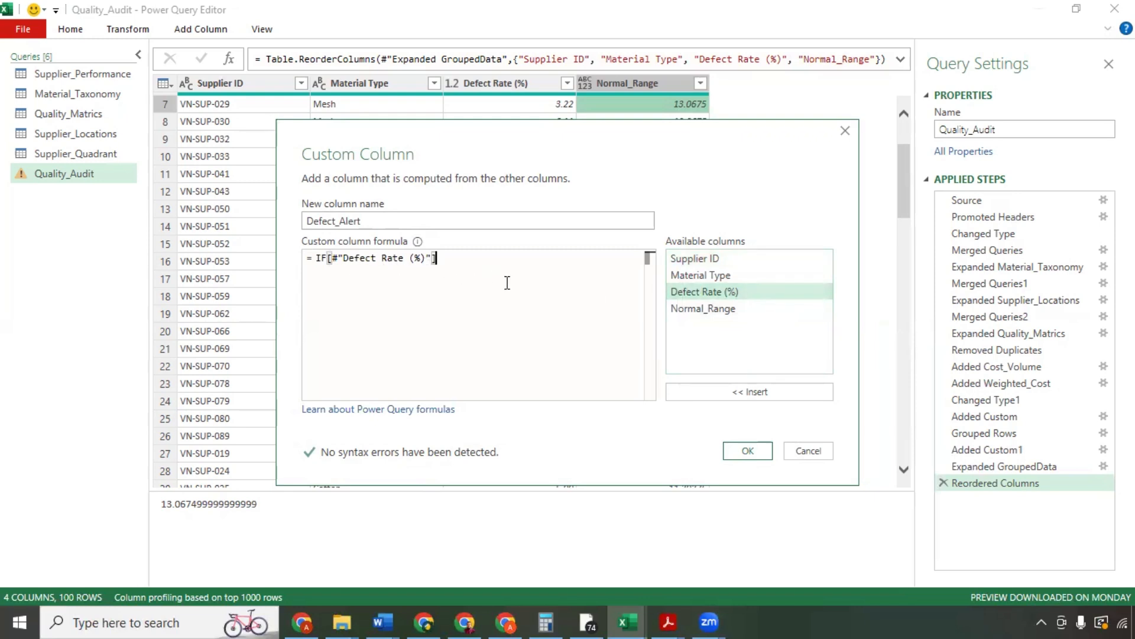
{"action": "type", "text": ">"}
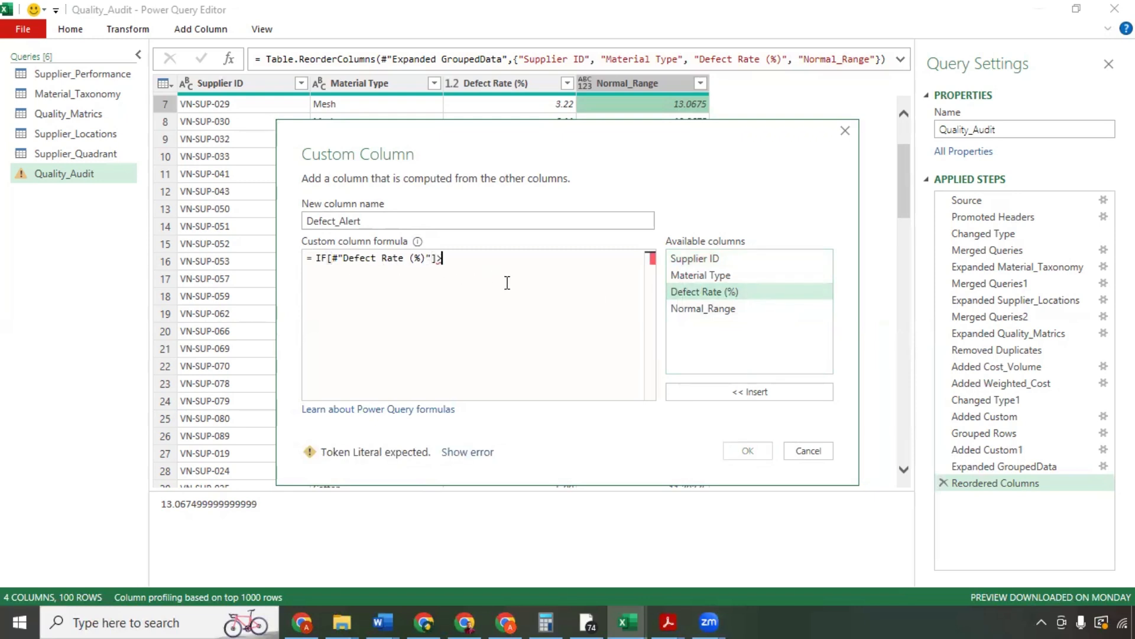
{"action": "double_click", "coordinate": [751, 310]}
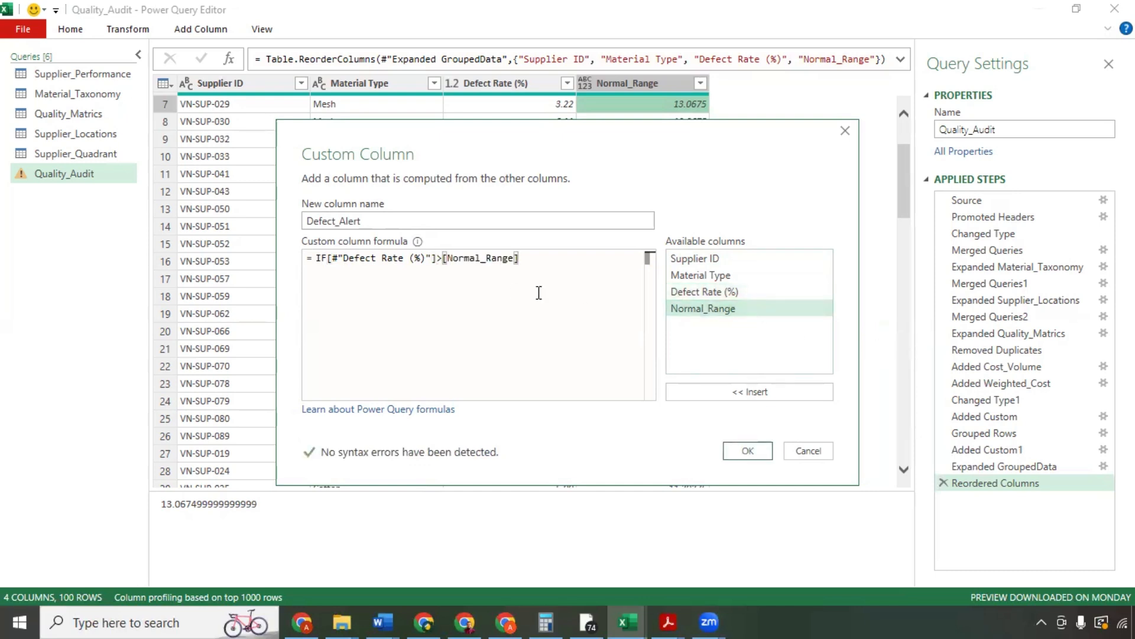
{"action": "type", "text": "then \""}
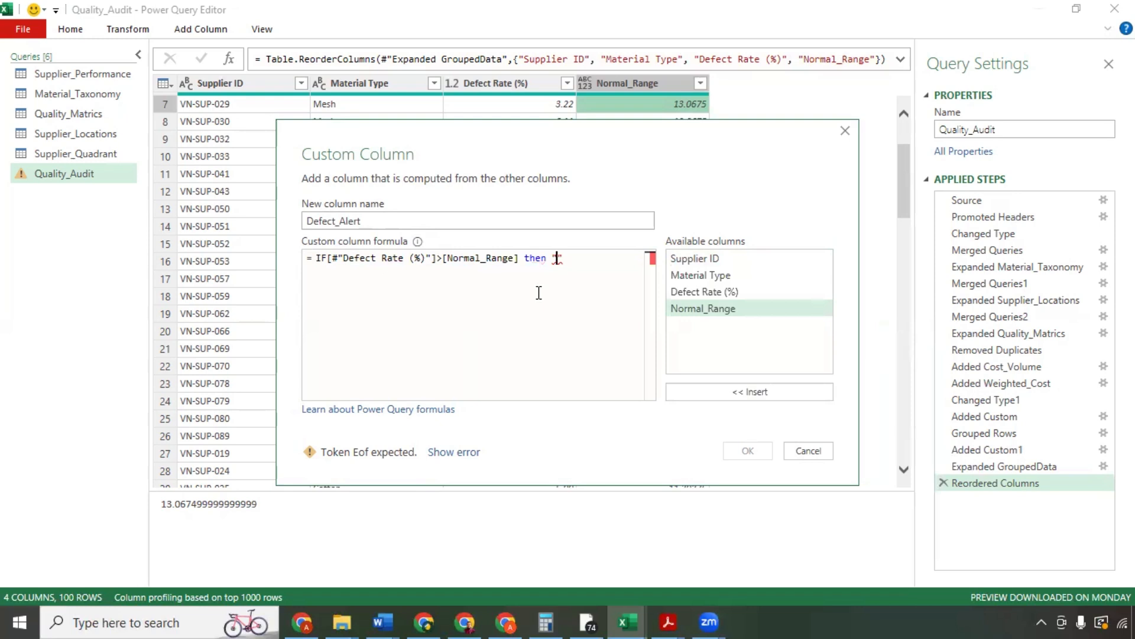
{"action": "type", "text": "Investigate\"   els"}
{"action": "type", "text": "e \""}
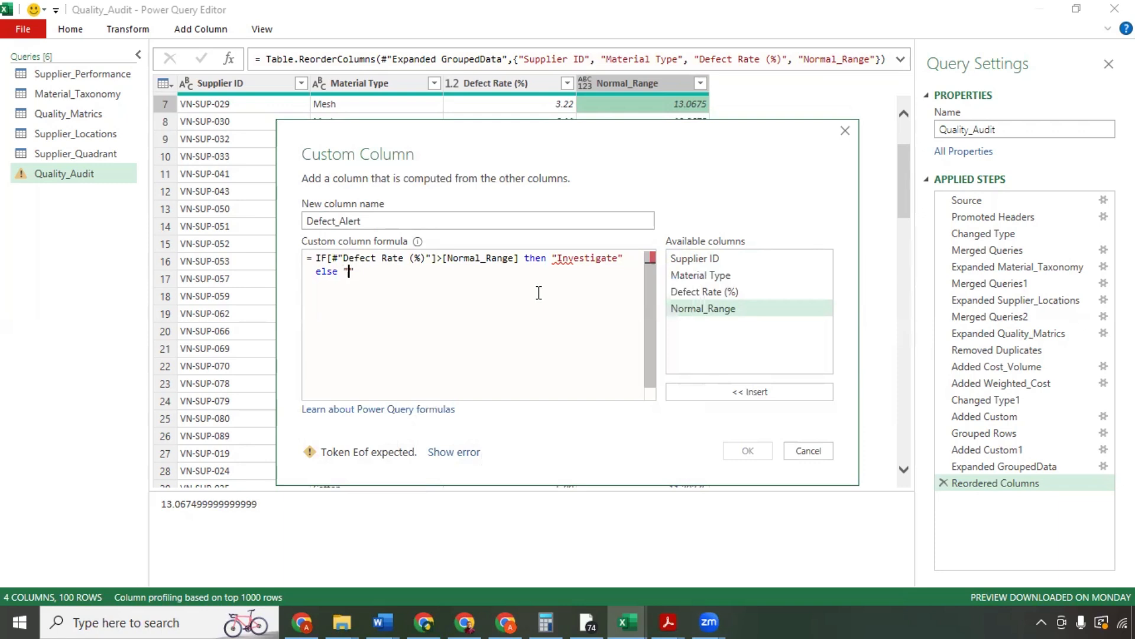
{"action": "type", "text": "Normal\""}
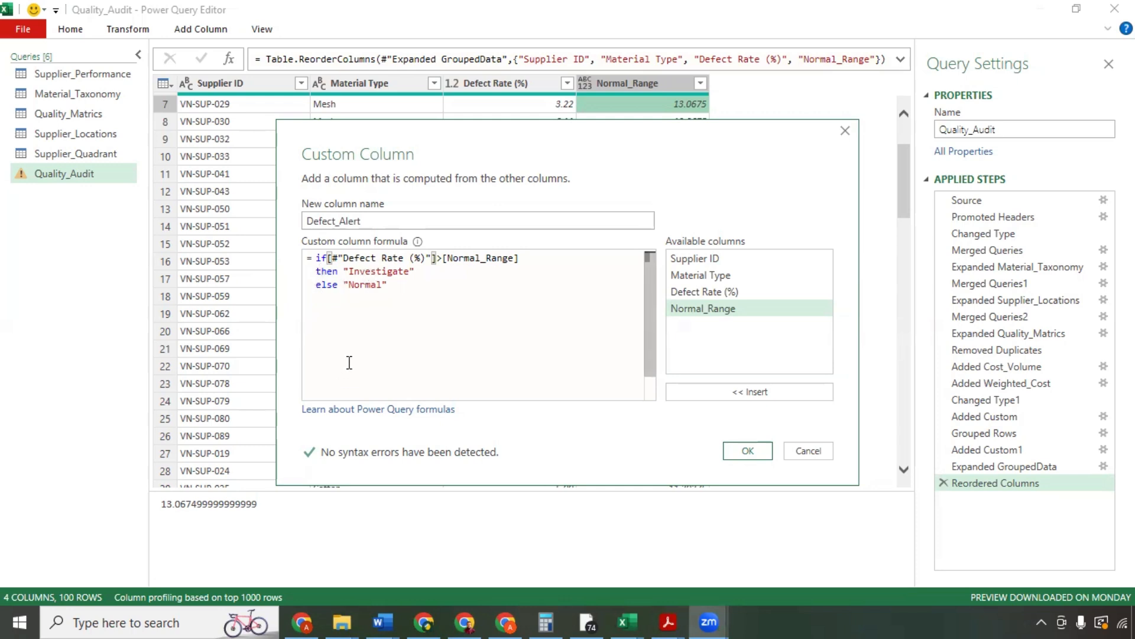
{"action": "left_click", "coordinate": [744, 451]}
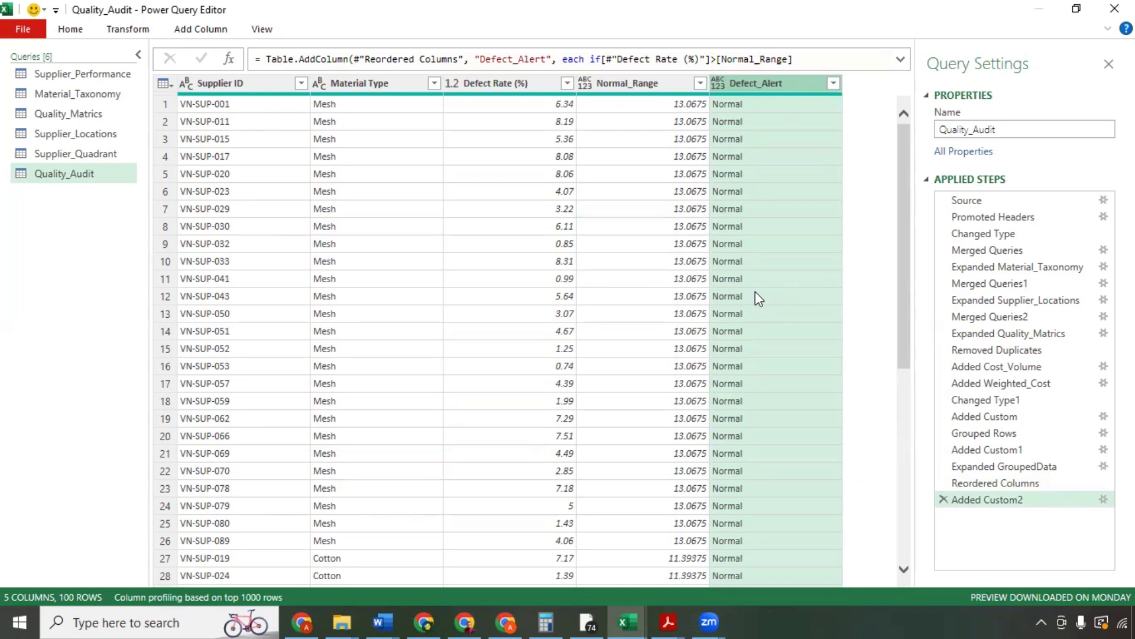
Step: Check the Defect_Alert flags across the material types and load the Quality_Audit query into the workbook
{"action": "left_click", "coordinate": [682, 172]}
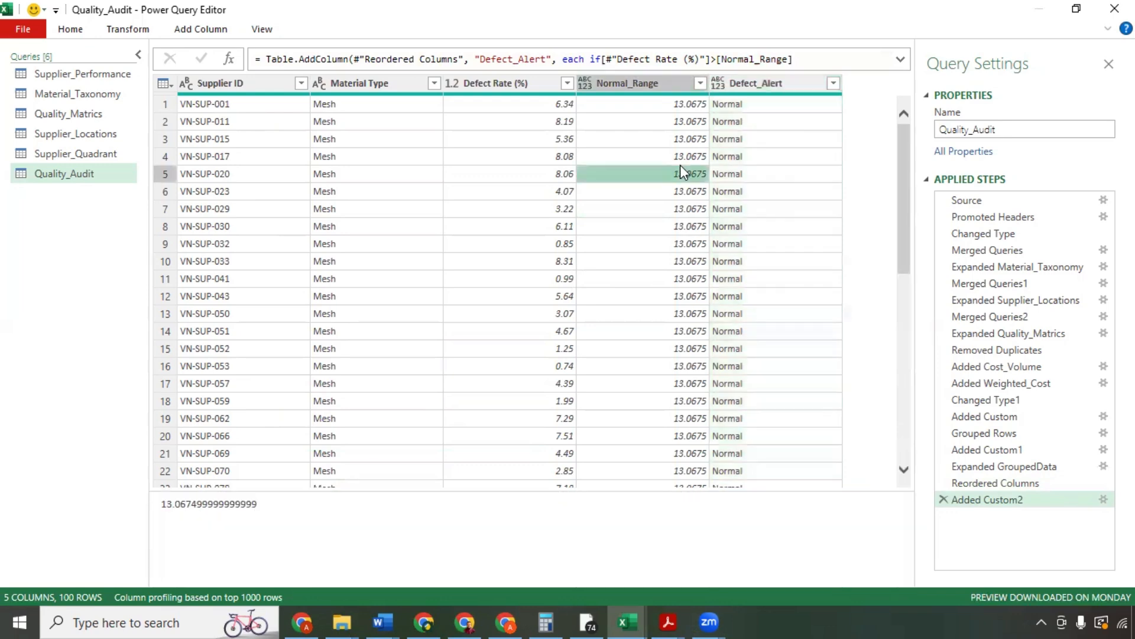
{"action": "scroll", "coordinate": [673, 233], "scroll_direction": "down", "scroll_amount": 6}
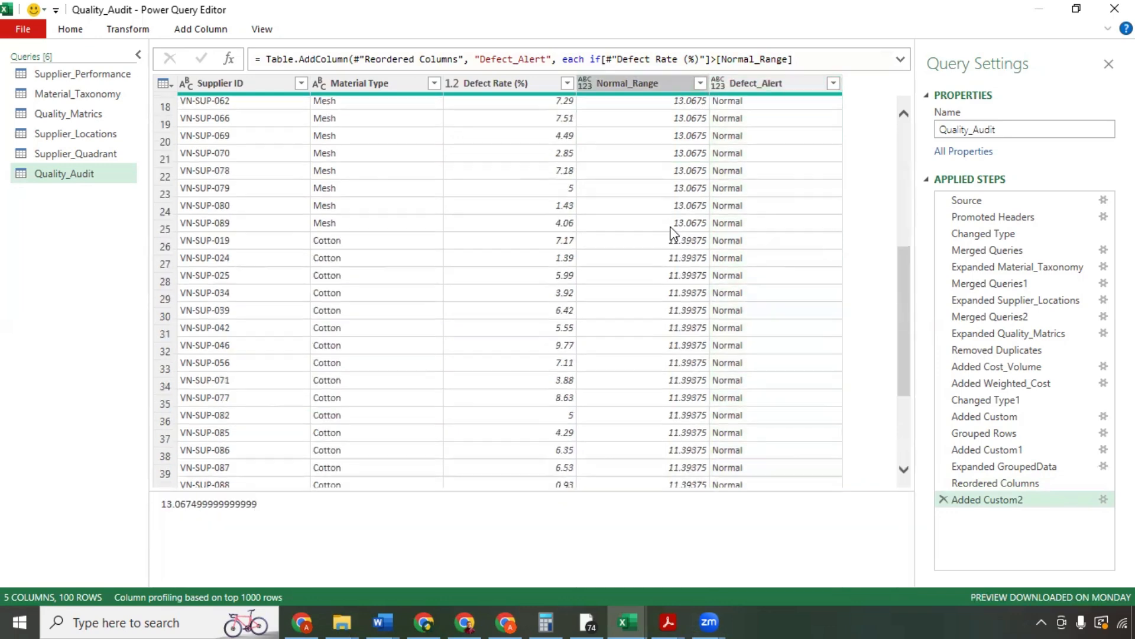
{"action": "scroll", "coordinate": [672, 230], "scroll_direction": "down", "scroll_amount": 18}
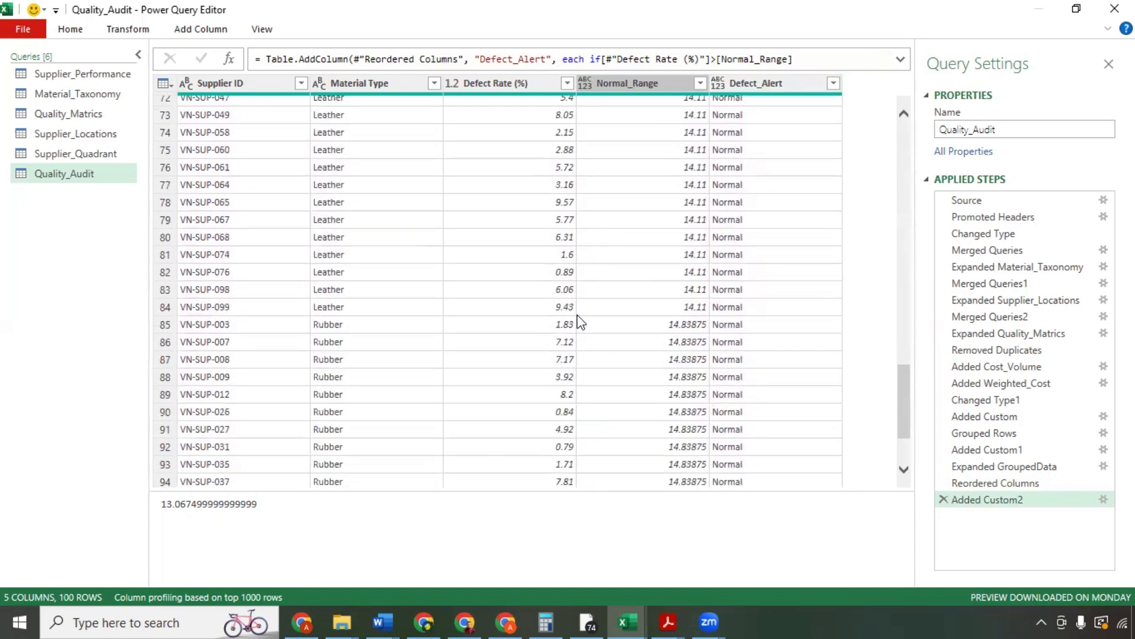
{"action": "scroll", "coordinate": [578, 317], "scroll_direction": "down", "scroll_amount": 2}
{"action": "scroll", "coordinate": [577, 320], "scroll_direction": "up", "scroll_amount": 20}
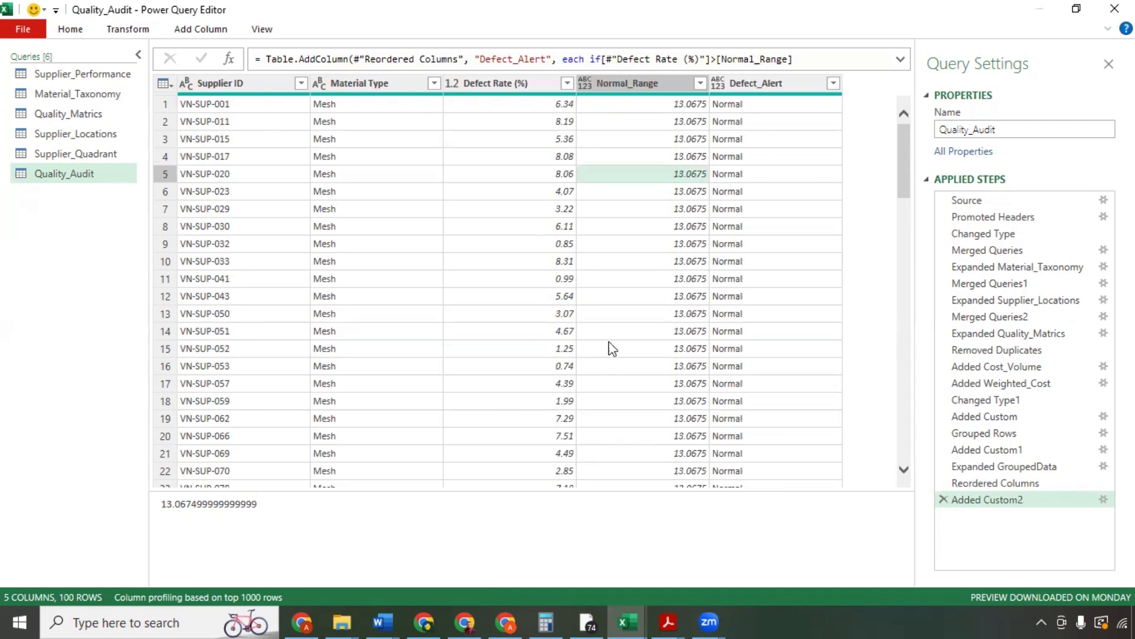
{"action": "left_click", "coordinate": [70, 31]}
{"action": "left_click", "coordinate": [20, 72]}
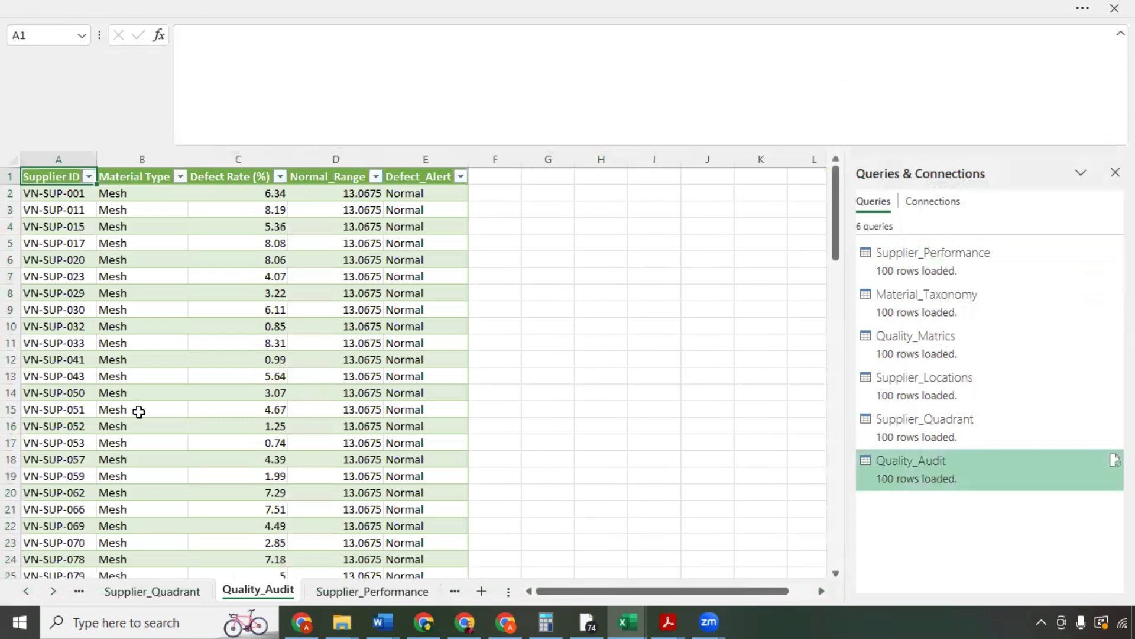
Step: Move the quadrant chart on the Supplier_Quadrant sheet beside the table's first rows and close the Queries & Connections pane
{"action": "left_click", "coordinate": [152, 590]}
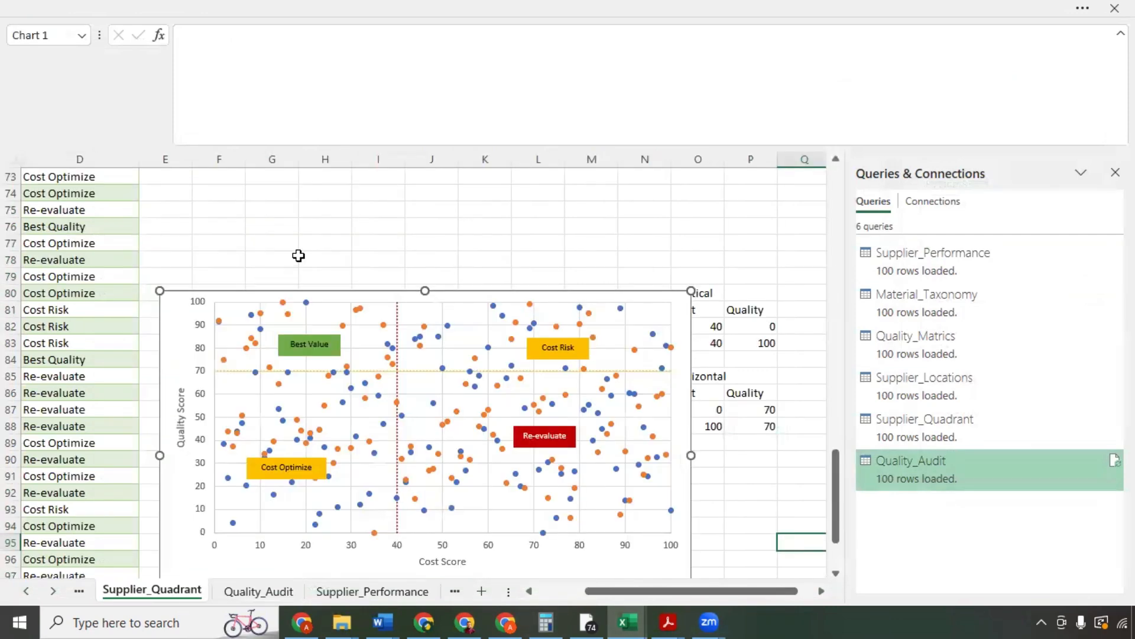
{"action": "scroll", "coordinate": [473, 329], "scroll_direction": "down", "scroll_amount": 3}
{"action": "scroll", "coordinate": [346, 358], "scroll_direction": "up", "scroll_amount": 1}
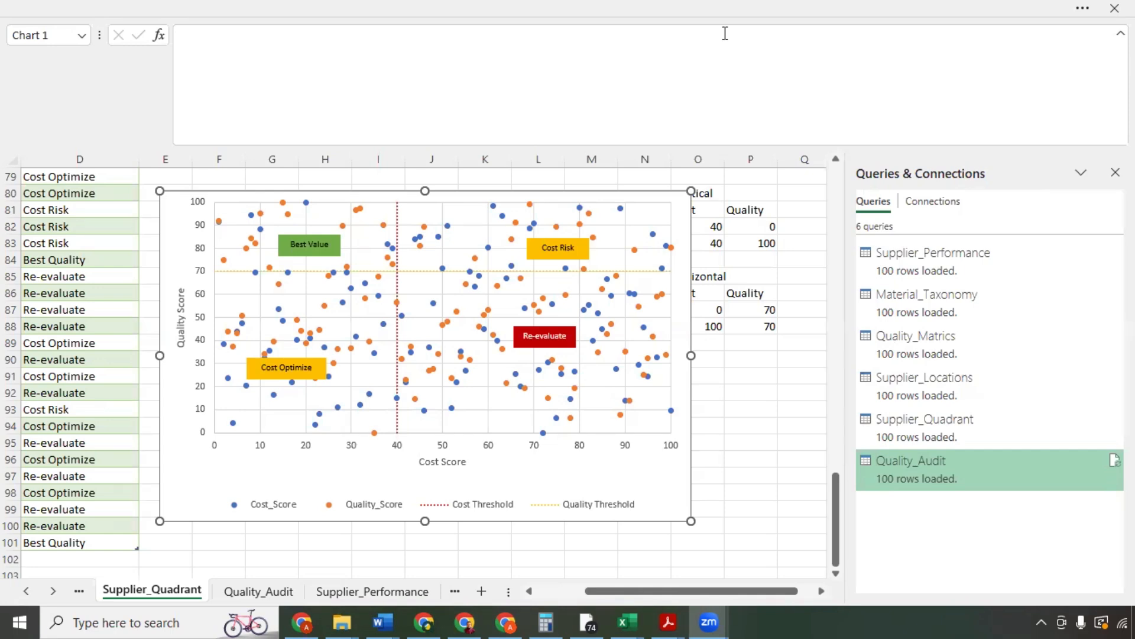
{"action": "left_click", "coordinate": [850, 144]}
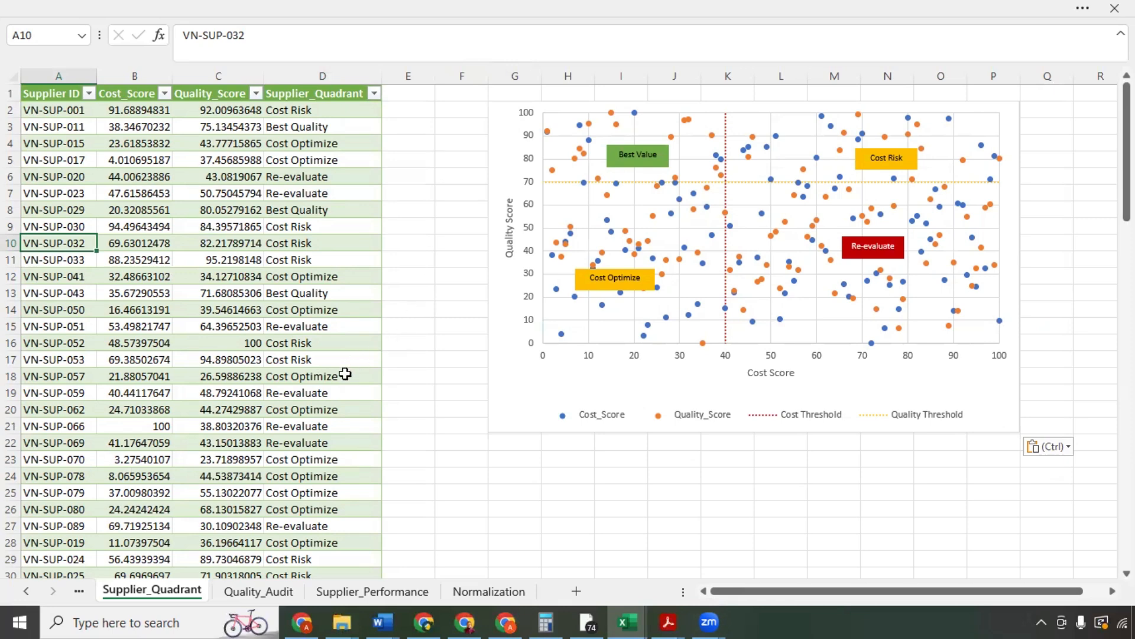
Step: Create a 3D Map from the City, Country, Latitude and Longitude columns of the Supplier_Performance sheet
{"action": "left_click", "coordinate": [364, 591]}
{"action": "left_click", "coordinate": [706, 197]}
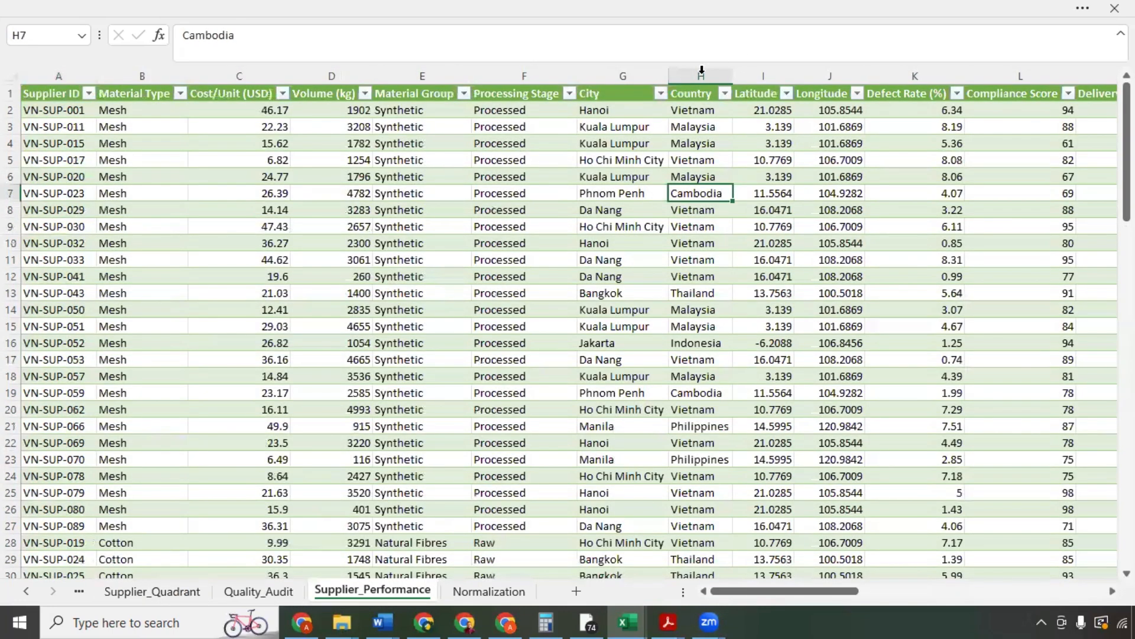
{"action": "left_click", "coordinate": [627, 77]}
{"action": "left_click_drag", "start_coordinate": [626, 77], "coordinate": [824, 77]}
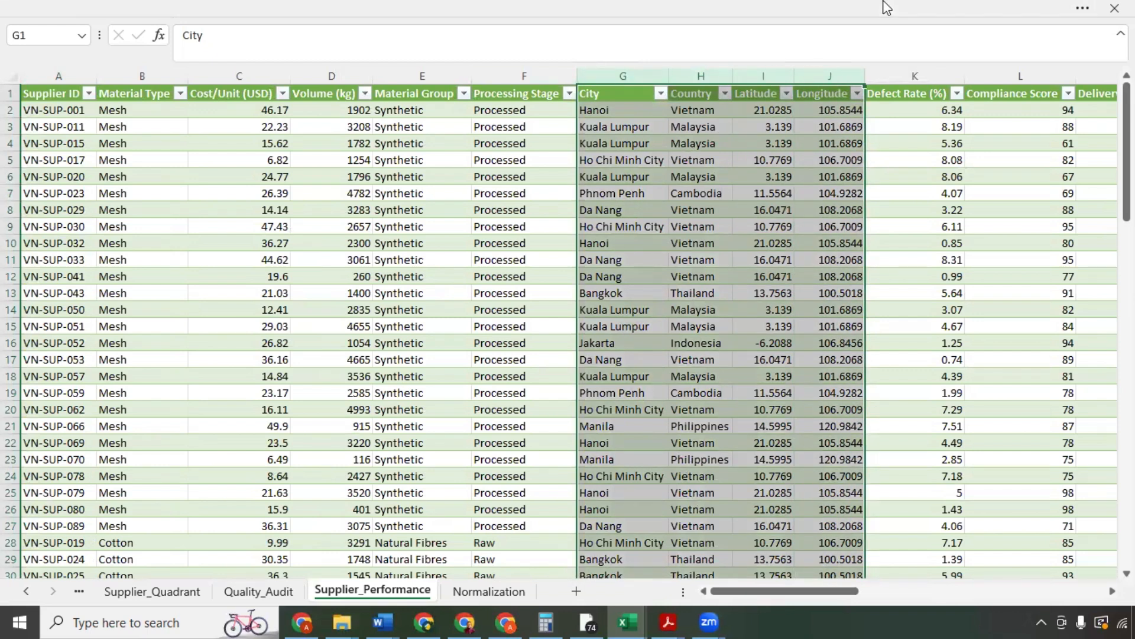
{"action": "left_click", "coordinate": [1095, 15]}
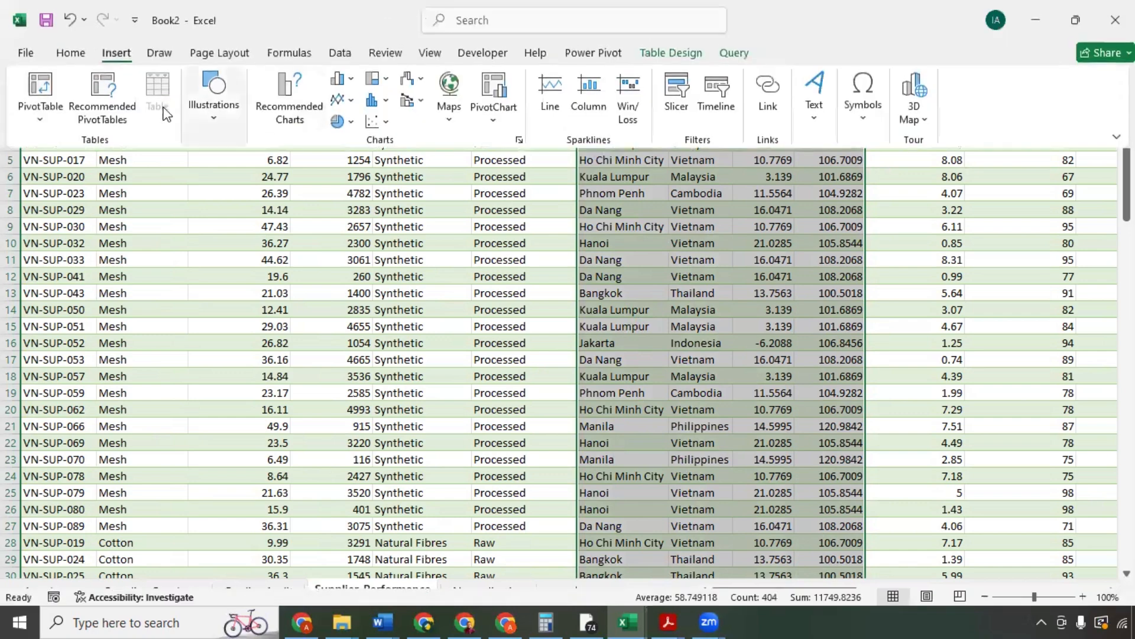
{"action": "left_click", "coordinate": [917, 105]}
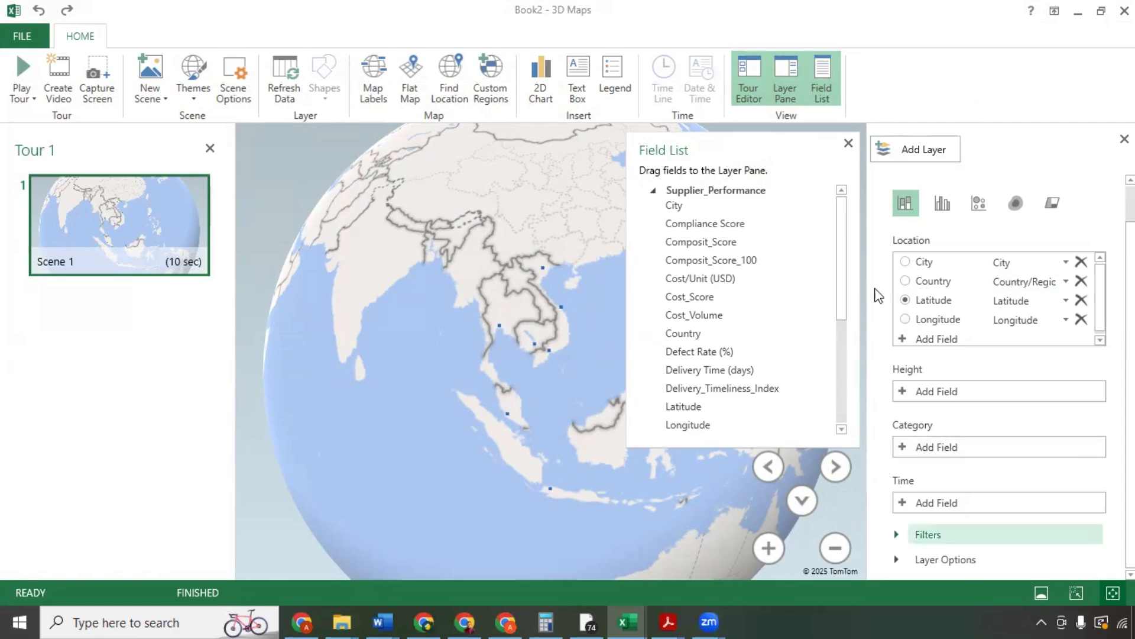
Step: Preview Layer 1 located by City, Country and Longitude in turn, and return the location choice to Latitude
{"action": "scroll", "coordinate": [936, 482], "scroll_direction": "up", "scroll_amount": 2}
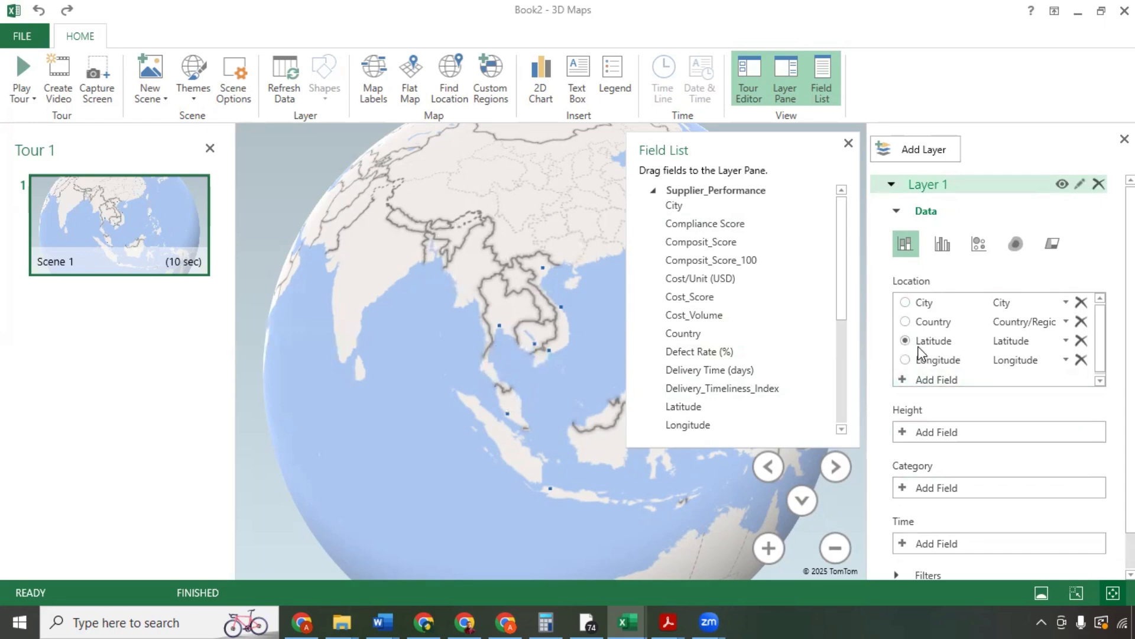
{"action": "left_click", "coordinate": [905, 303]}
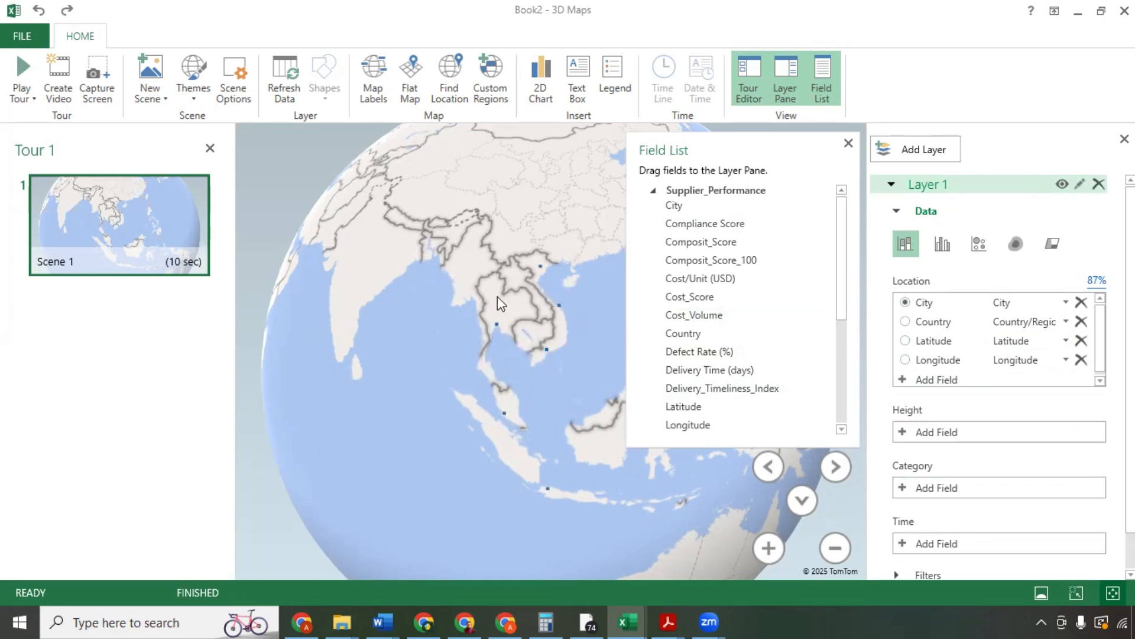
{"action": "left_click", "coordinate": [906, 323]}
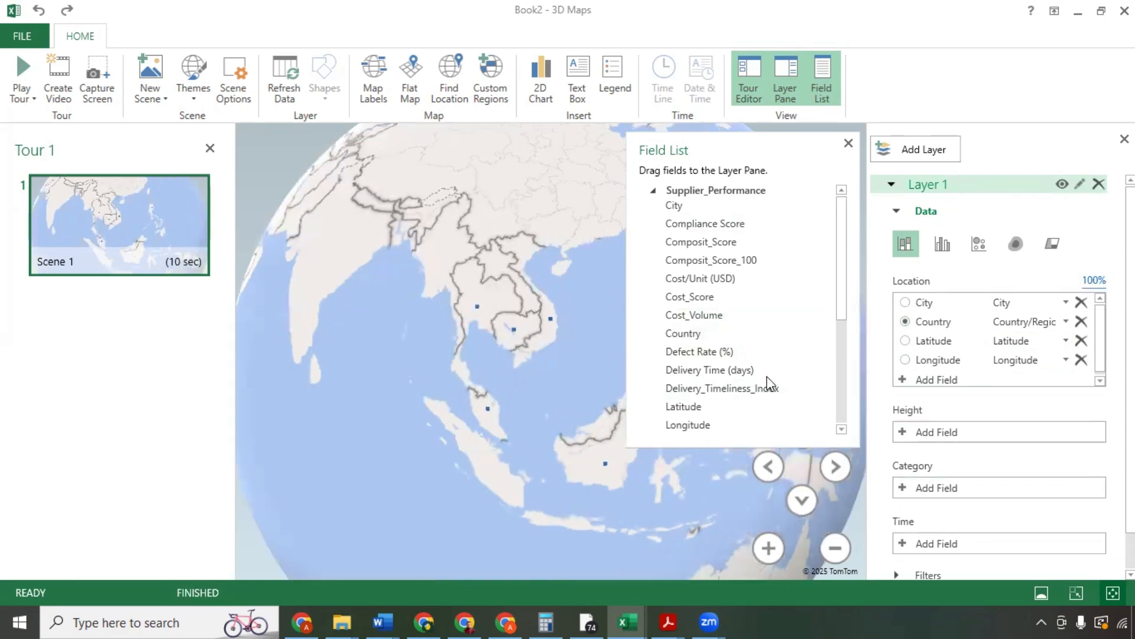
{"action": "left_click", "coordinate": [905, 341]}
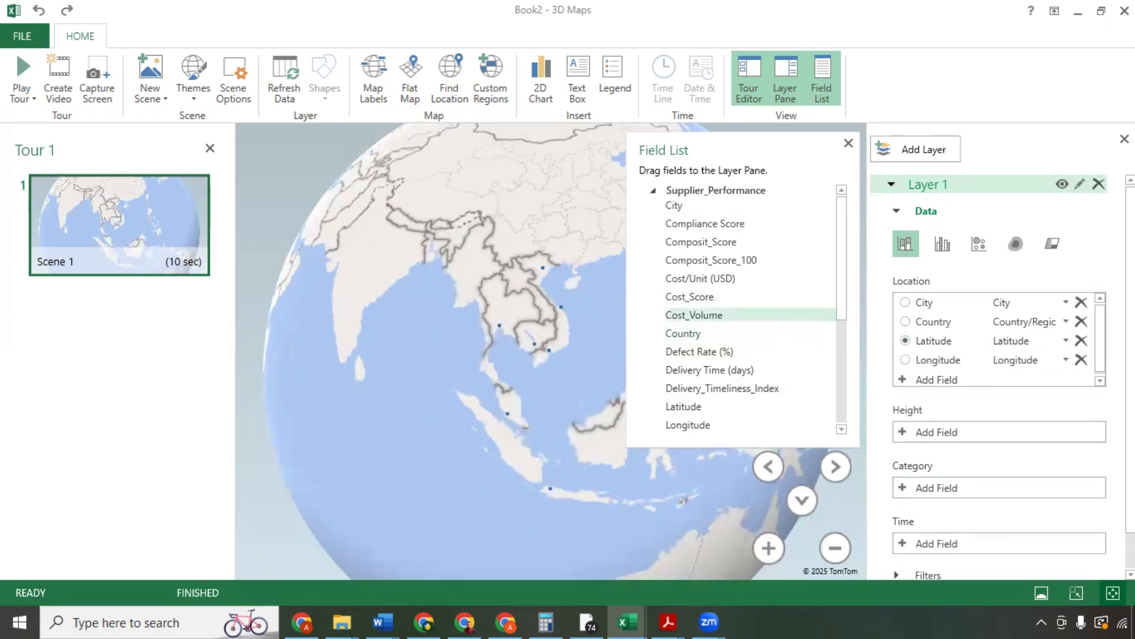
{"action": "left_click", "coordinate": [906, 360]}
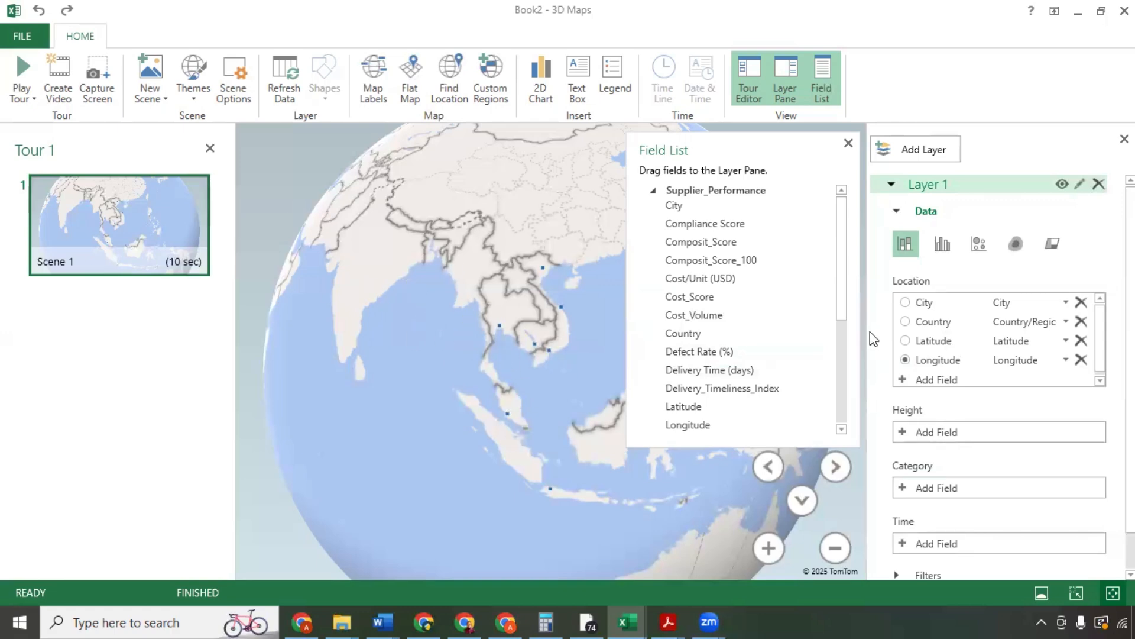
{"action": "left_click", "coordinate": [905, 341]}
Step: Look through the Supplier_Performance fields and assign Volume (kg) as the height of Layer 1
{"action": "scroll", "coordinate": [699, 261], "scroll_direction": "down", "scroll_amount": 4}
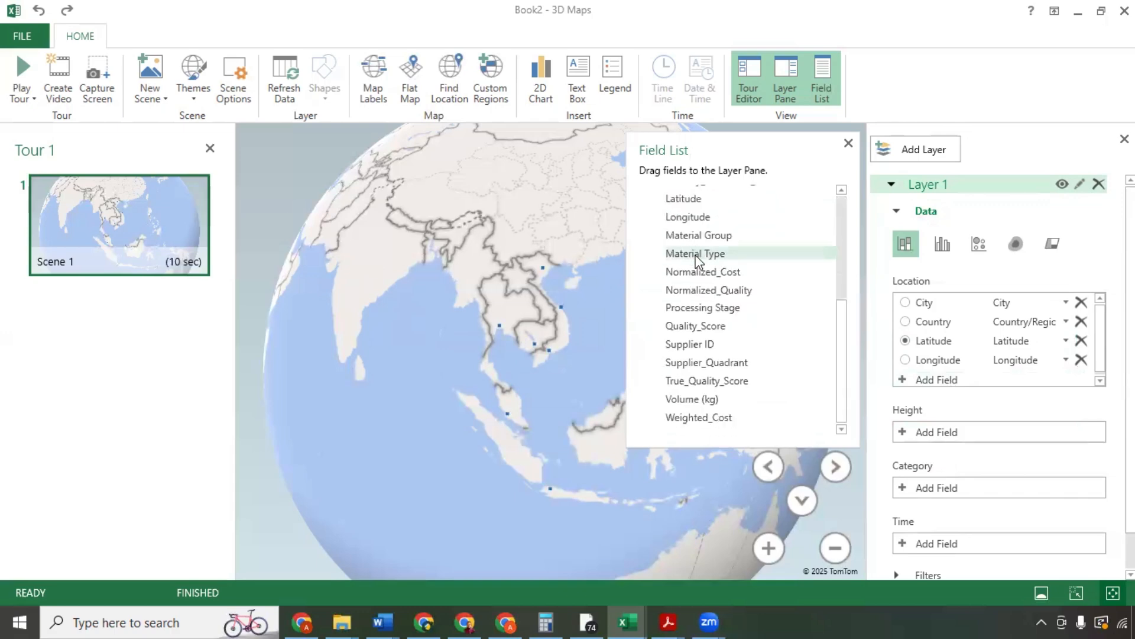
{"action": "scroll", "coordinate": [699, 261], "scroll_direction": "up", "scroll_amount": 2}
{"action": "scroll", "coordinate": [698, 262], "scroll_direction": "up", "scroll_amount": 3}
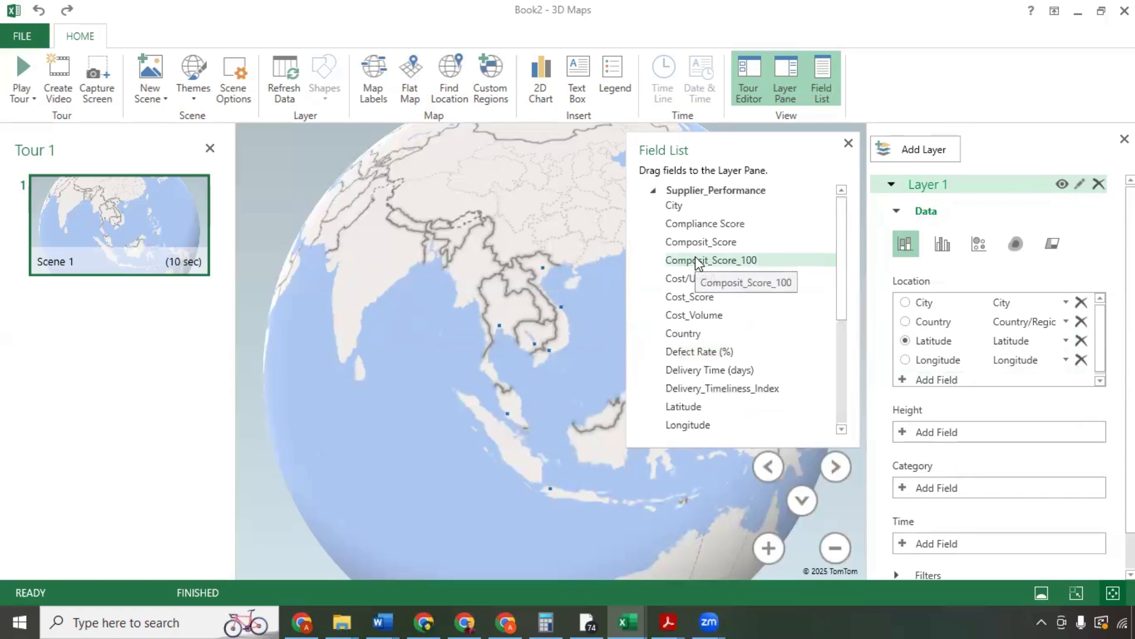
{"action": "scroll", "coordinate": [733, 324], "scroll_direction": "down", "scroll_amount": 2}
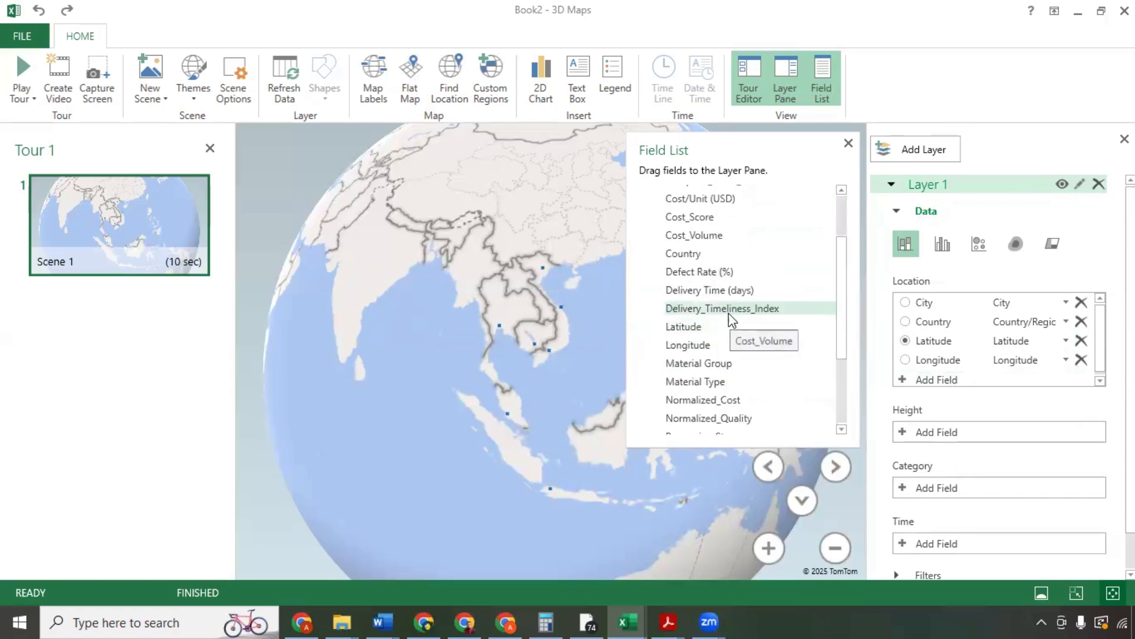
{"action": "scroll", "coordinate": [718, 315], "scroll_direction": "up", "scroll_amount": 1}
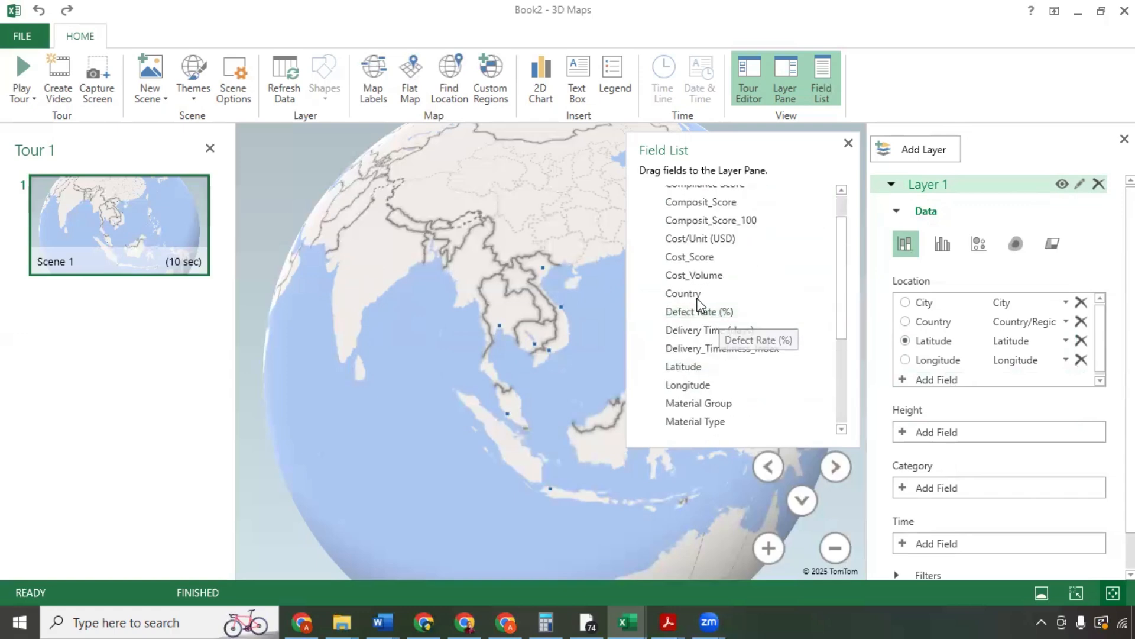
{"action": "scroll", "coordinate": [701, 302], "scroll_direction": "up", "scroll_amount": 1}
{"action": "scroll", "coordinate": [705, 300], "scroll_direction": "down", "scroll_amount": 4}
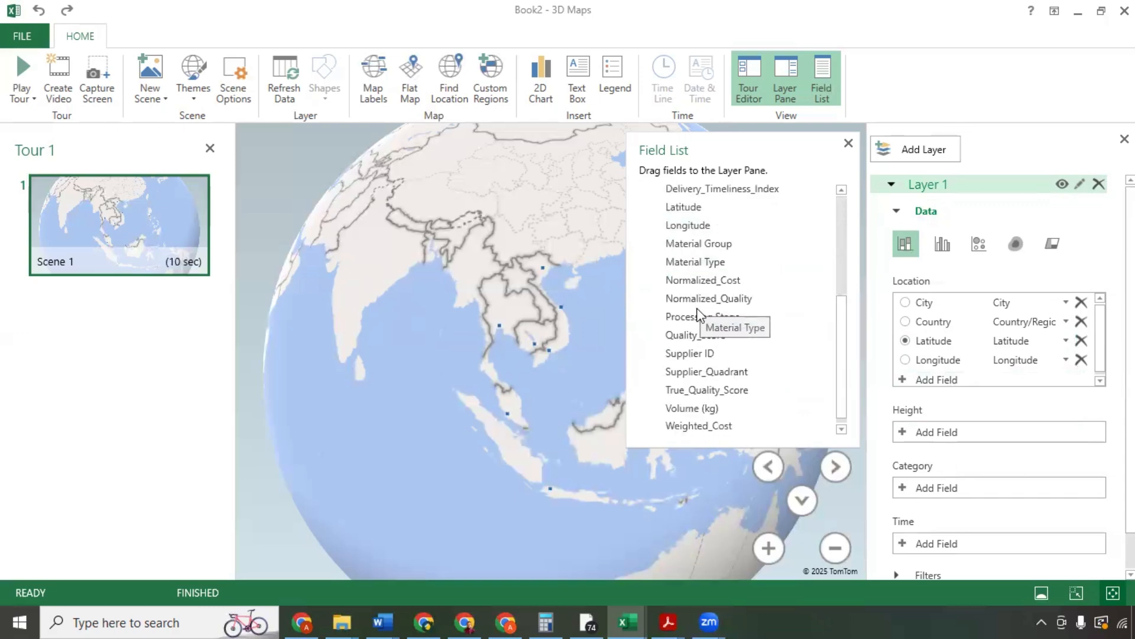
{"action": "left_click_drag", "start_coordinate": [702, 314], "coordinate": [947, 436]}
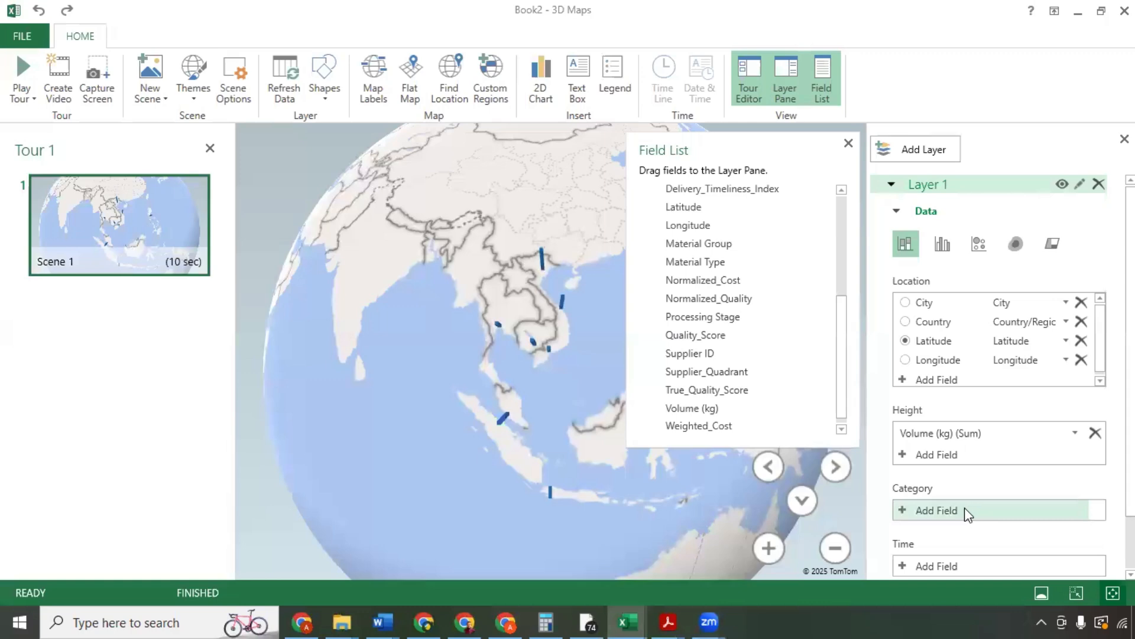
Step: Try a heat map for Layer 1, and display it as bubbles with Composit_Score_100 as the category
{"action": "scroll", "coordinate": [700, 254], "scroll_direction": "up", "scroll_amount": 5}
{"action": "left_click_drag", "start_coordinate": [700, 259], "coordinate": [957, 510]}
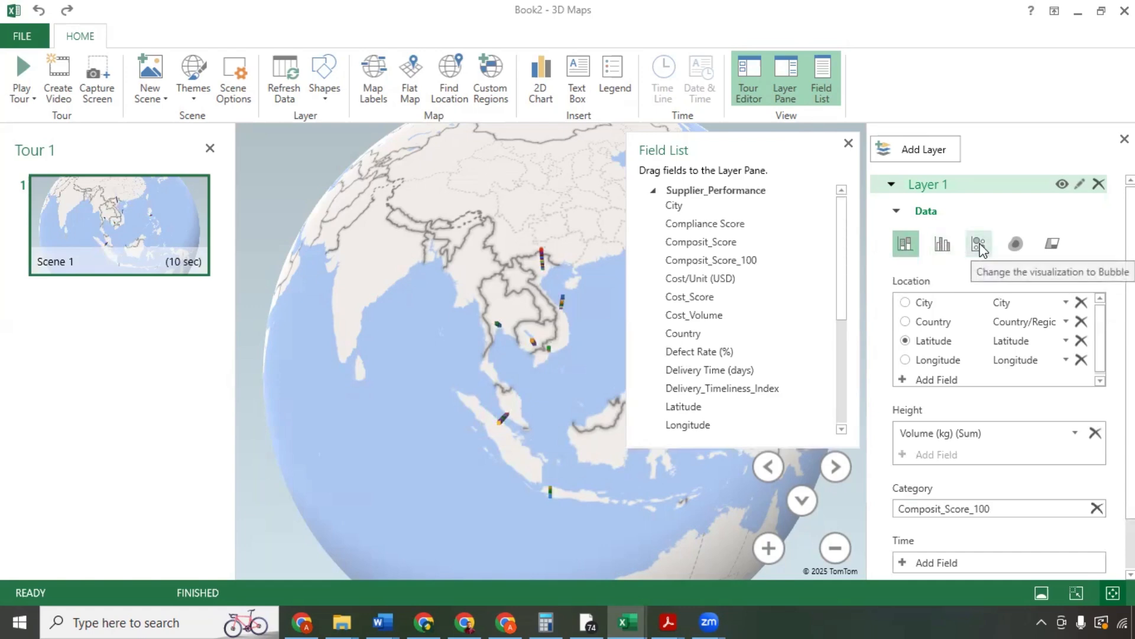
{"action": "left_click", "coordinate": [1012, 243]}
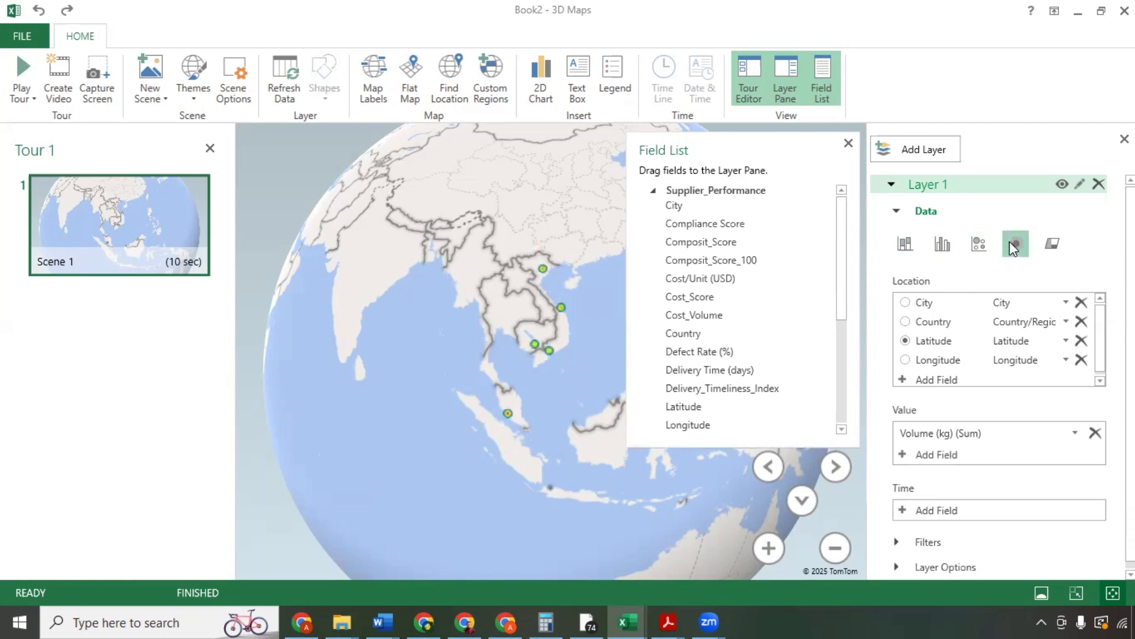
{"action": "left_click", "coordinate": [978, 243]}
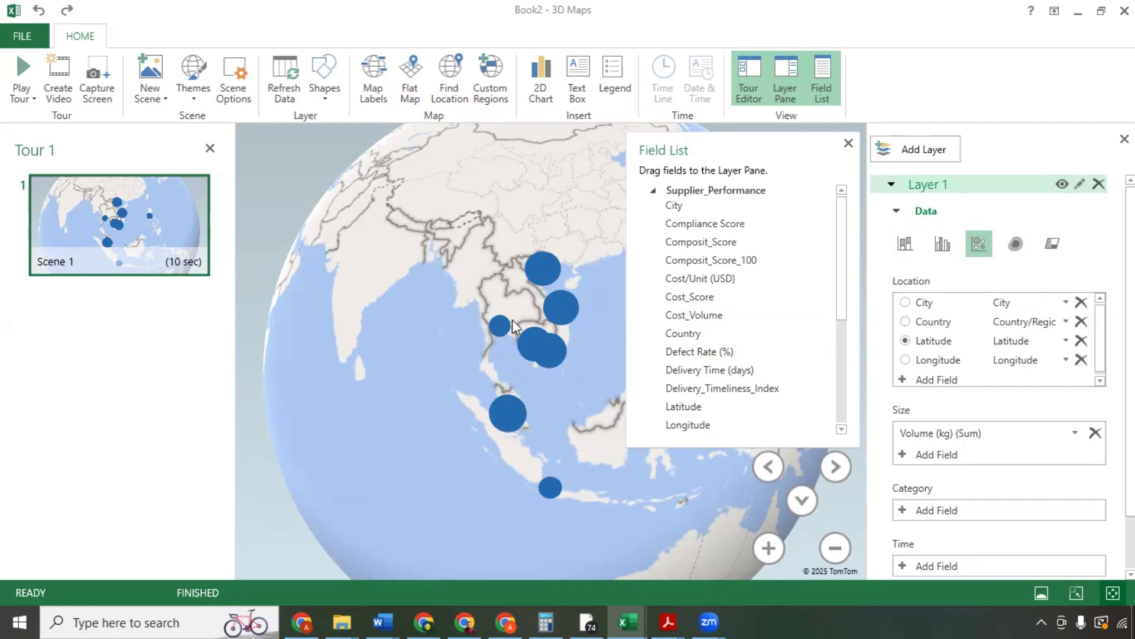
{"action": "mouse_move", "coordinate": [545, 340]}
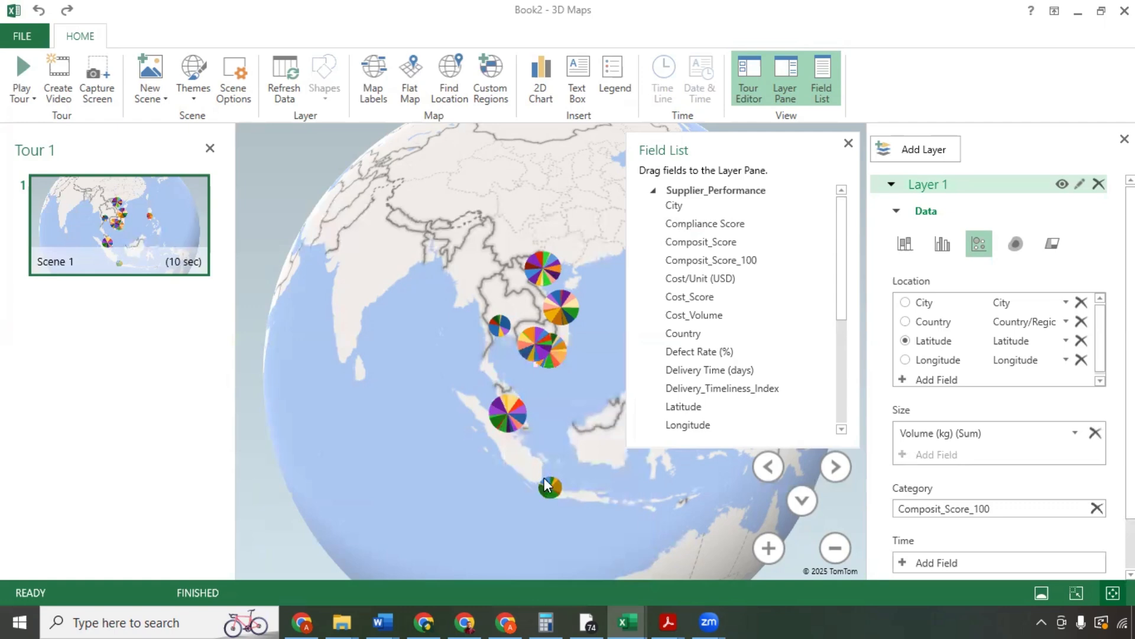
Step: Close the field list and rotate the globe to inspect the supplier bubbles across Southeast Asia
{"action": "left_click", "coordinate": [849, 144]}
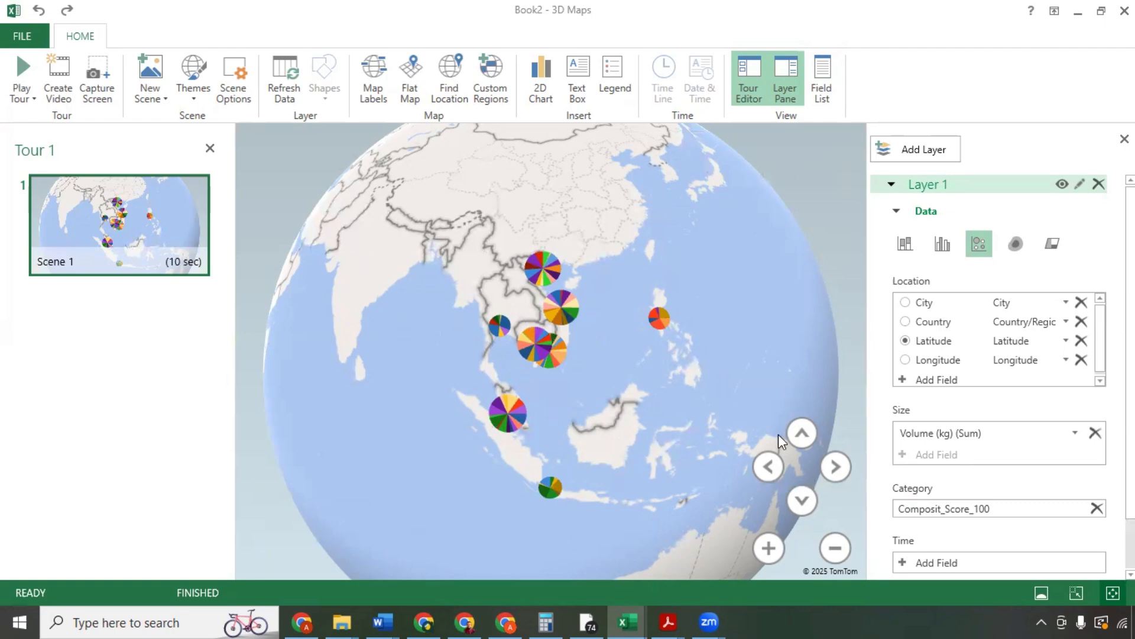
{"action": "left_click", "coordinate": [832, 466]}
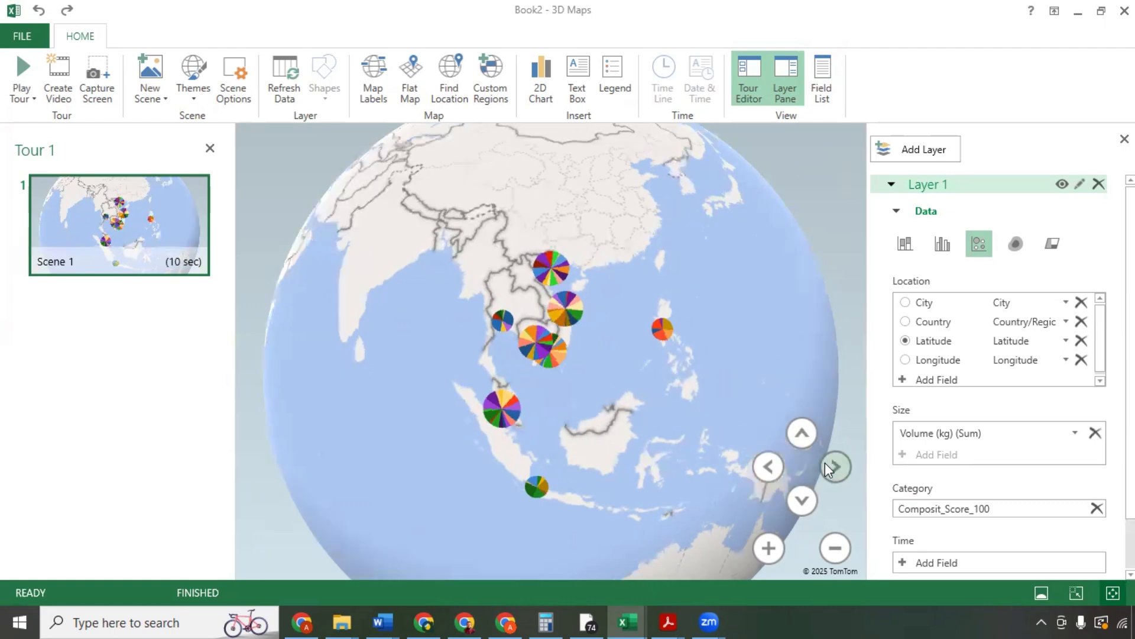
{"action": "left_click", "coordinate": [808, 434]}
{"action": "left_click", "coordinate": [755, 462]}
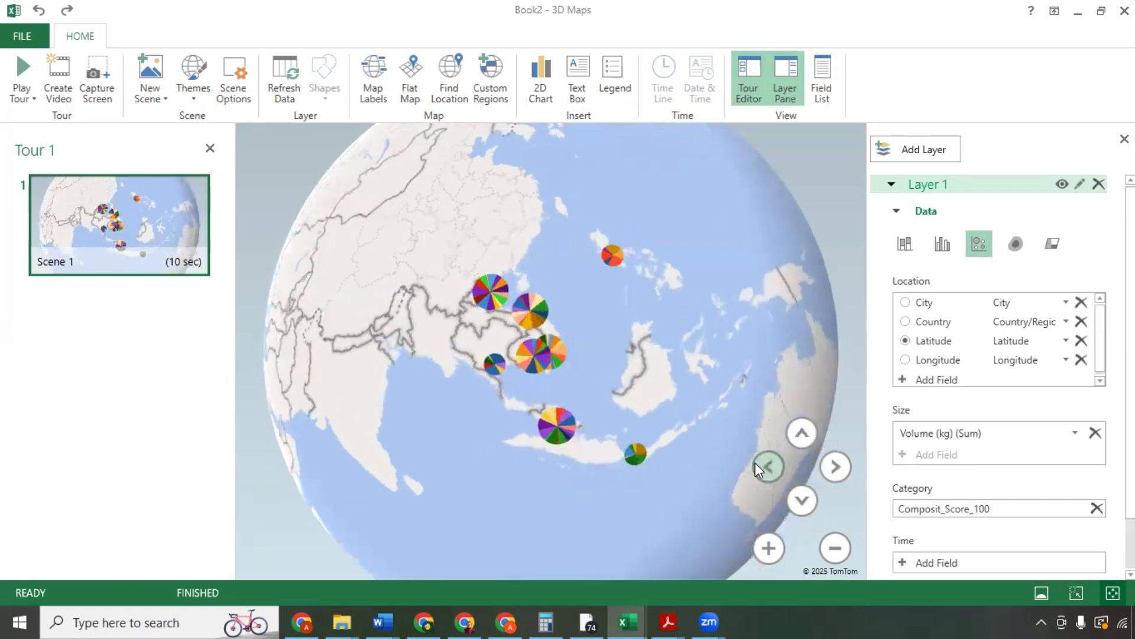
{"action": "left_click", "coordinate": [827, 473]}
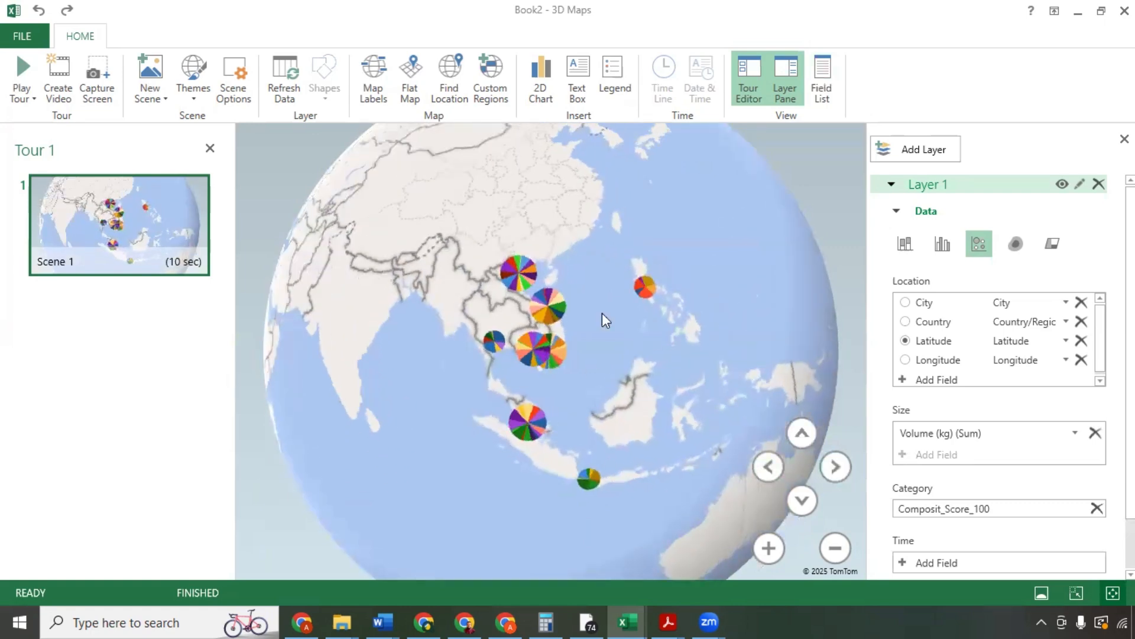